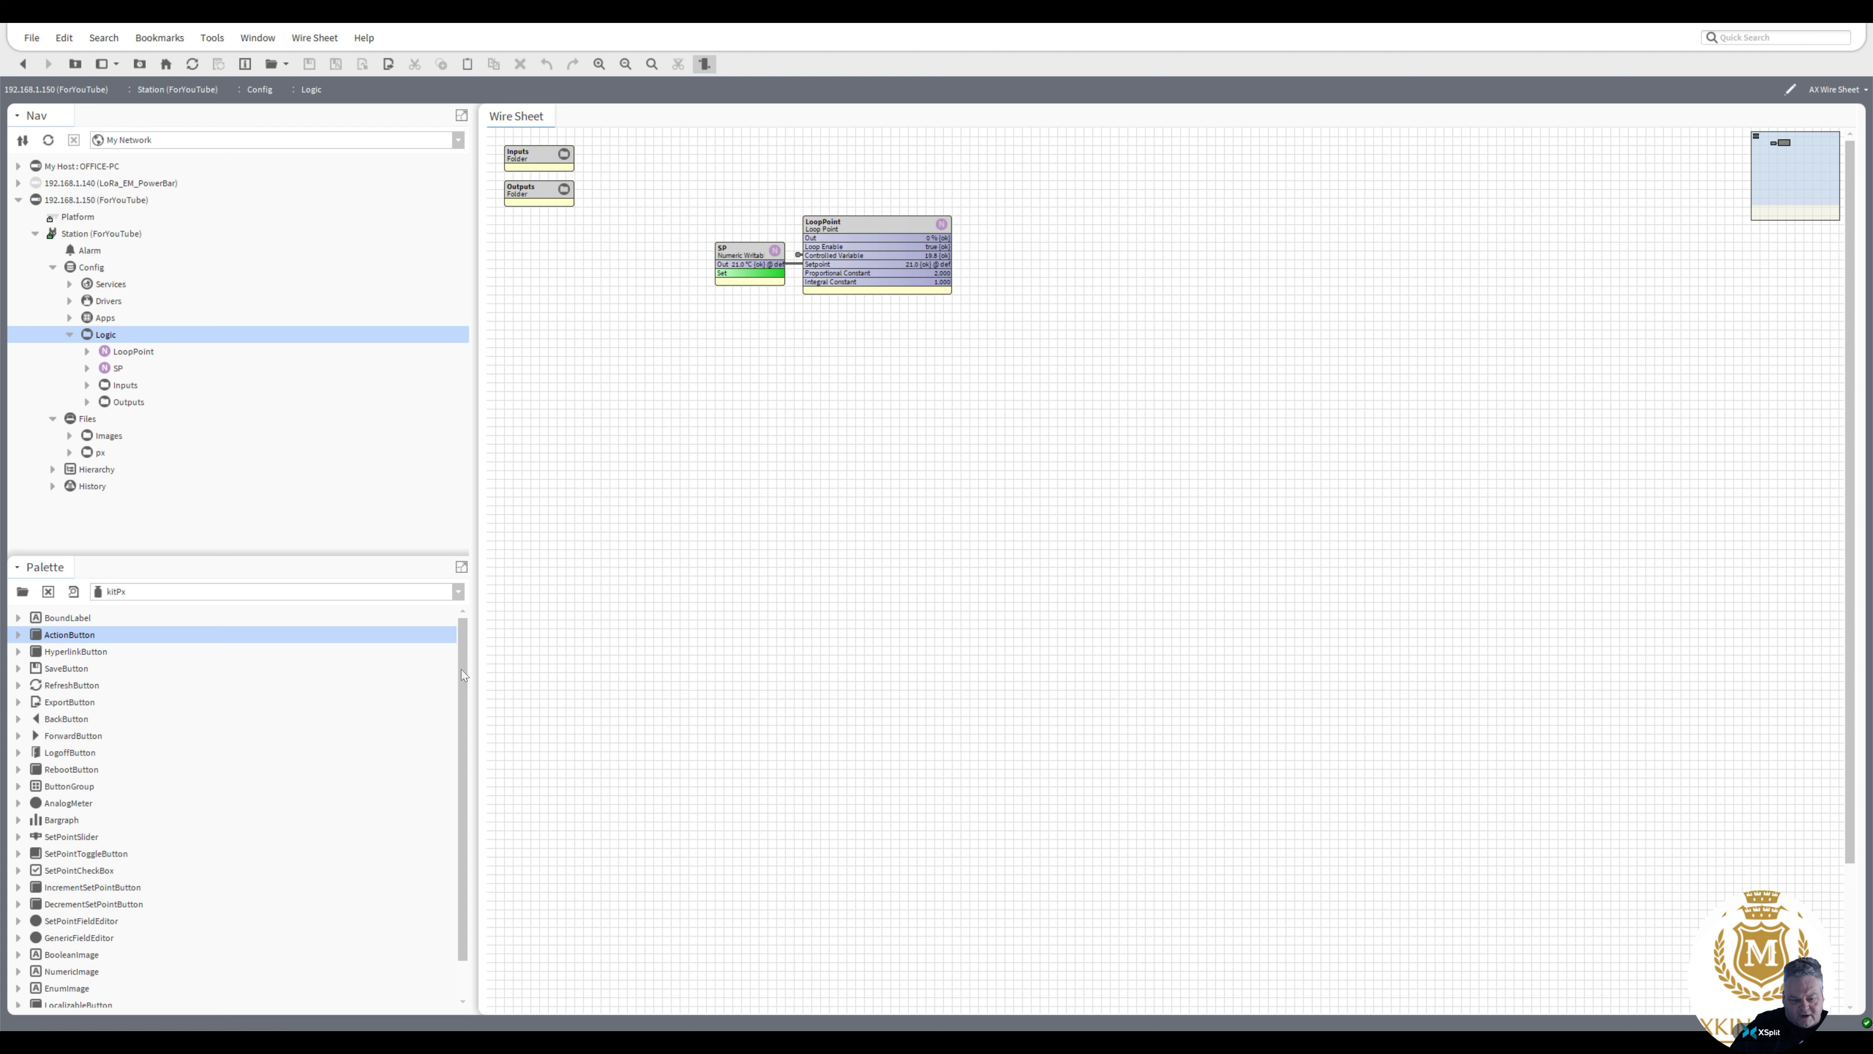
Add a RotationalLoadSequencerV1 from the hvac group of the vykonPro palette to the wire sheet, below the LoopPoint, keeping the default name
left_click(457, 593)
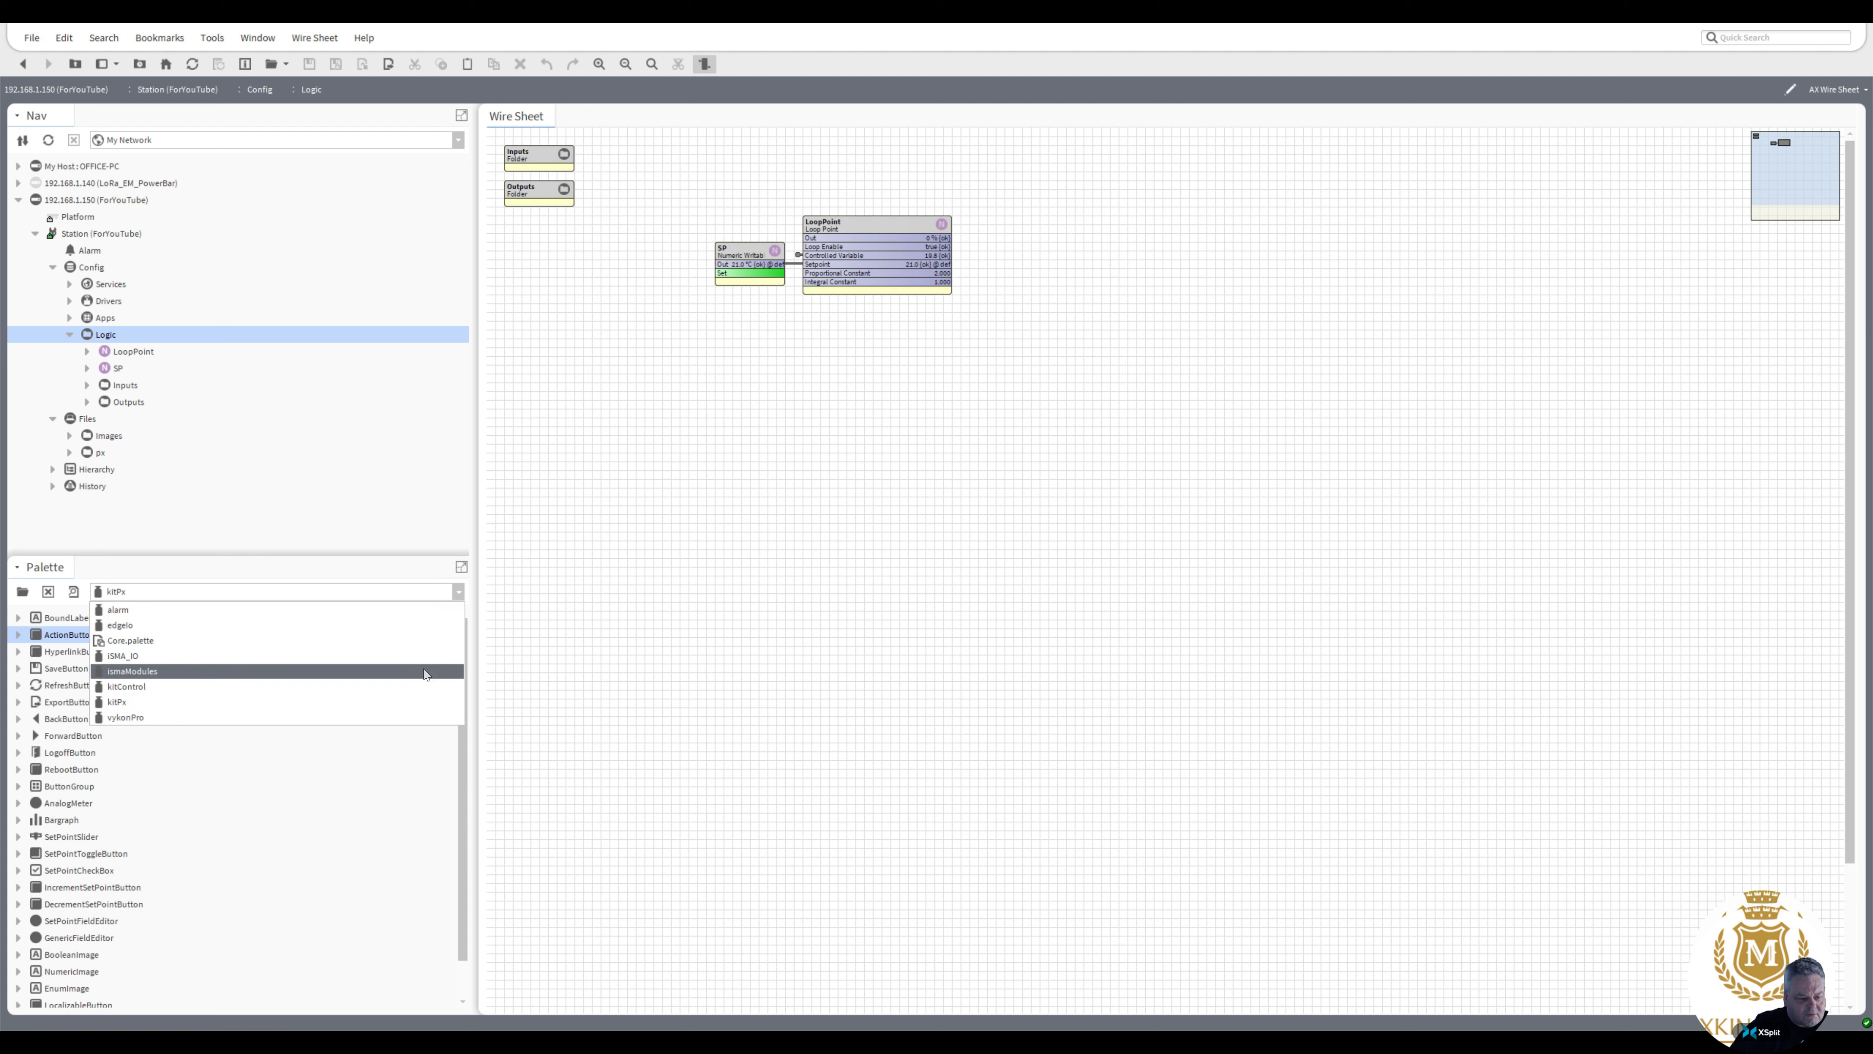
left_click(410, 718)
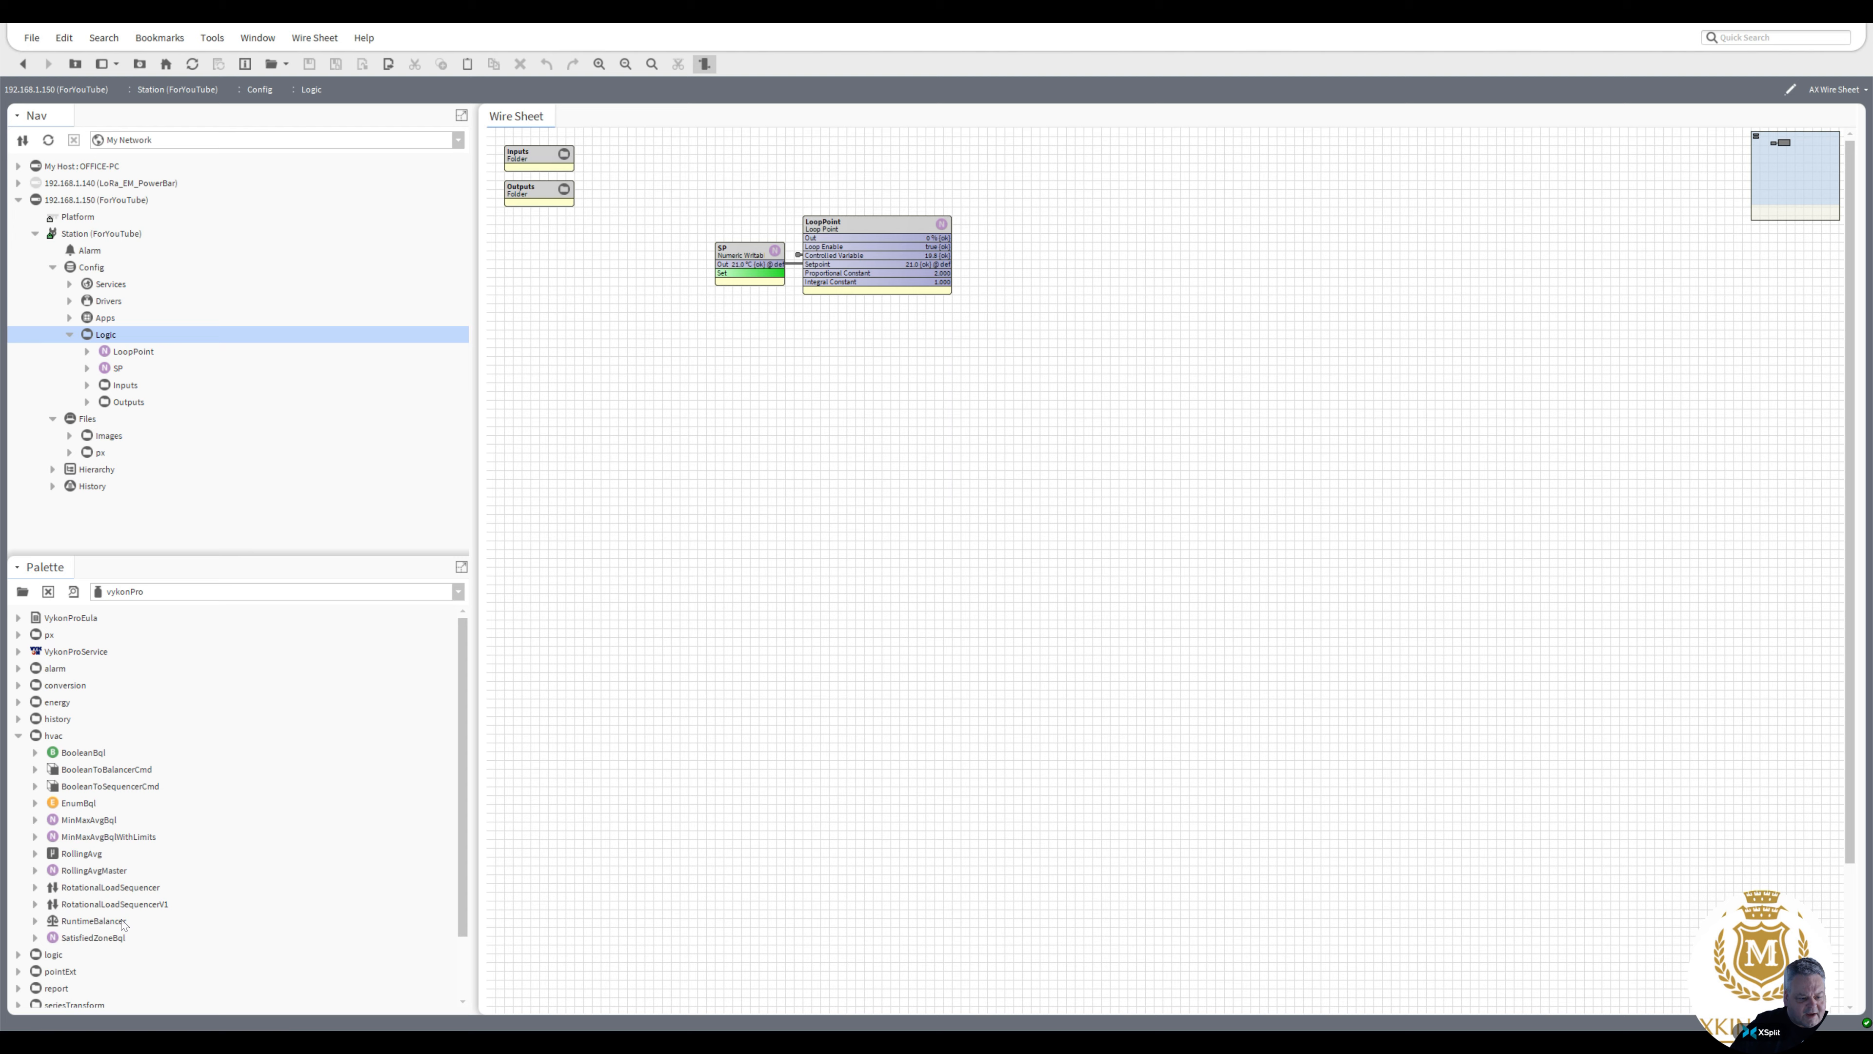
left_click(114, 906)
left_click_drag(114, 905, 424, 762)
left_click(23, 65)
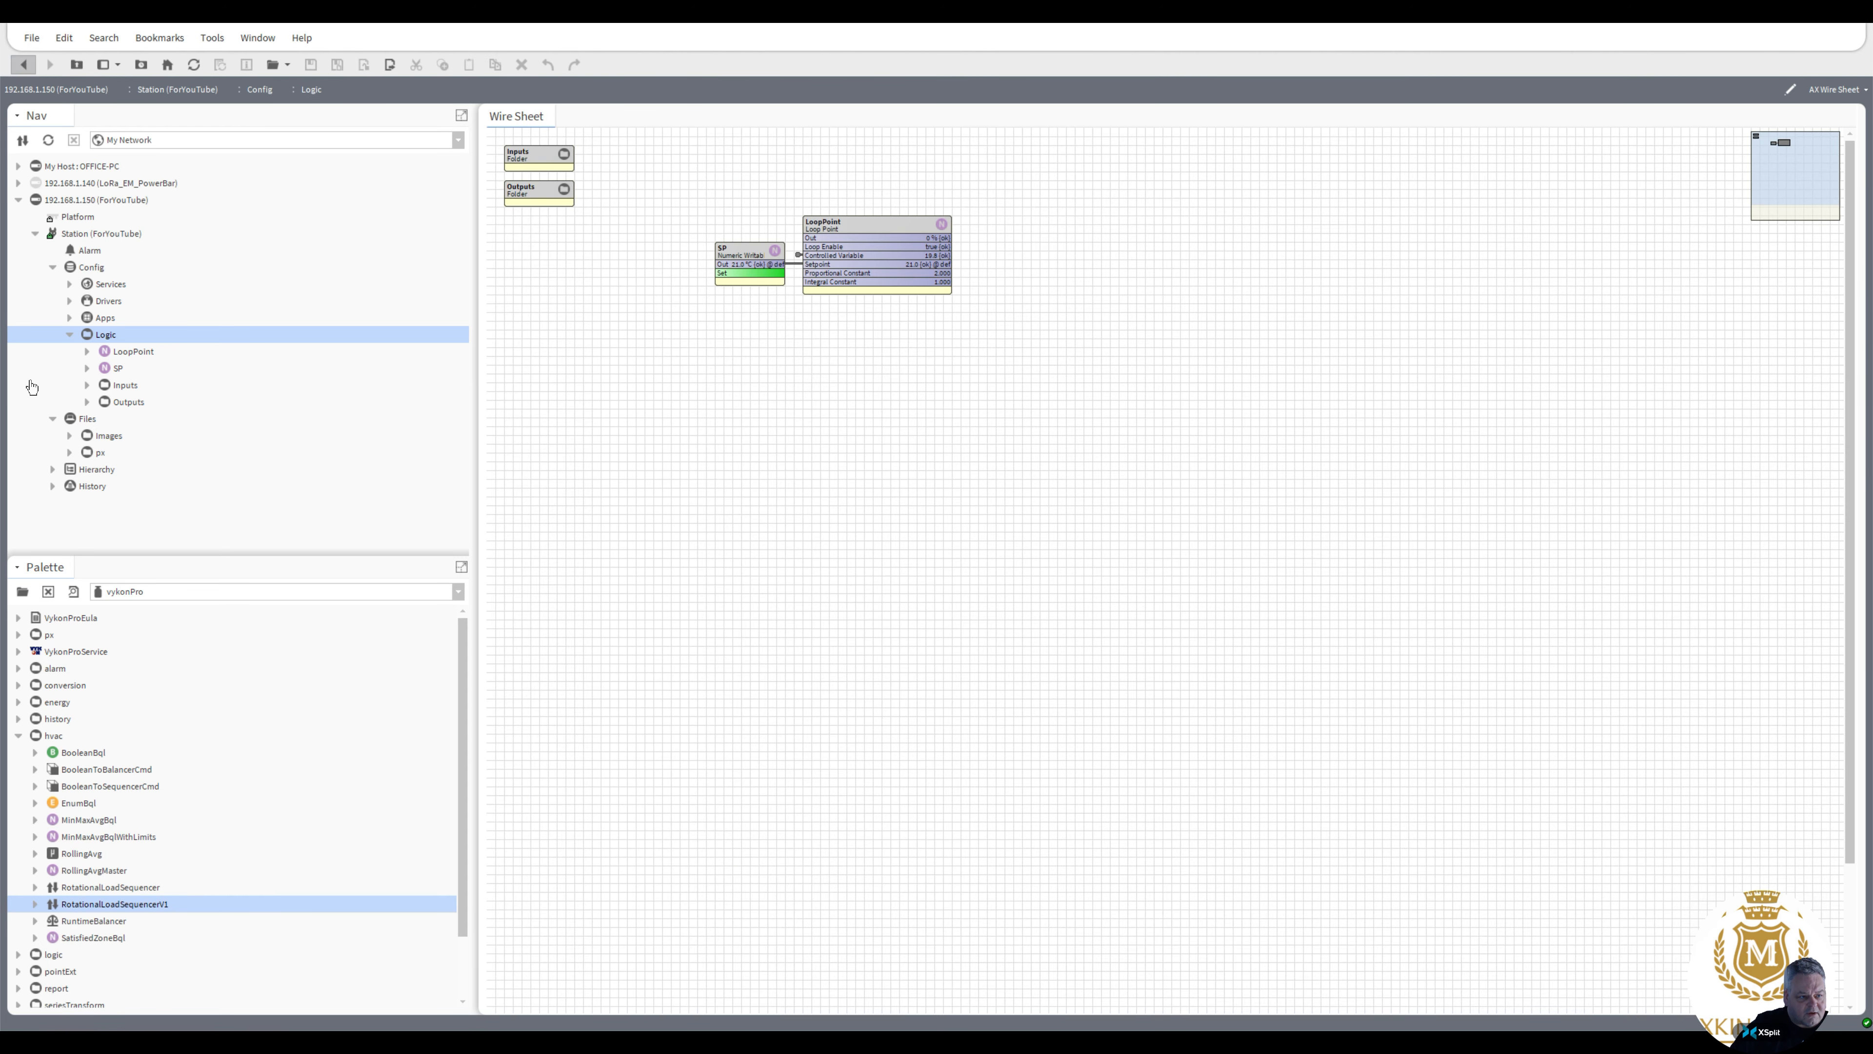
left_click_drag(114, 906, 969, 339)
left_click(907, 543)
Pin the sequencer's slots from Stop Failed Load through Next Lead Load and its actions from Disable Output through Reset Failed Load, and widen the block
right_click(858, 354)
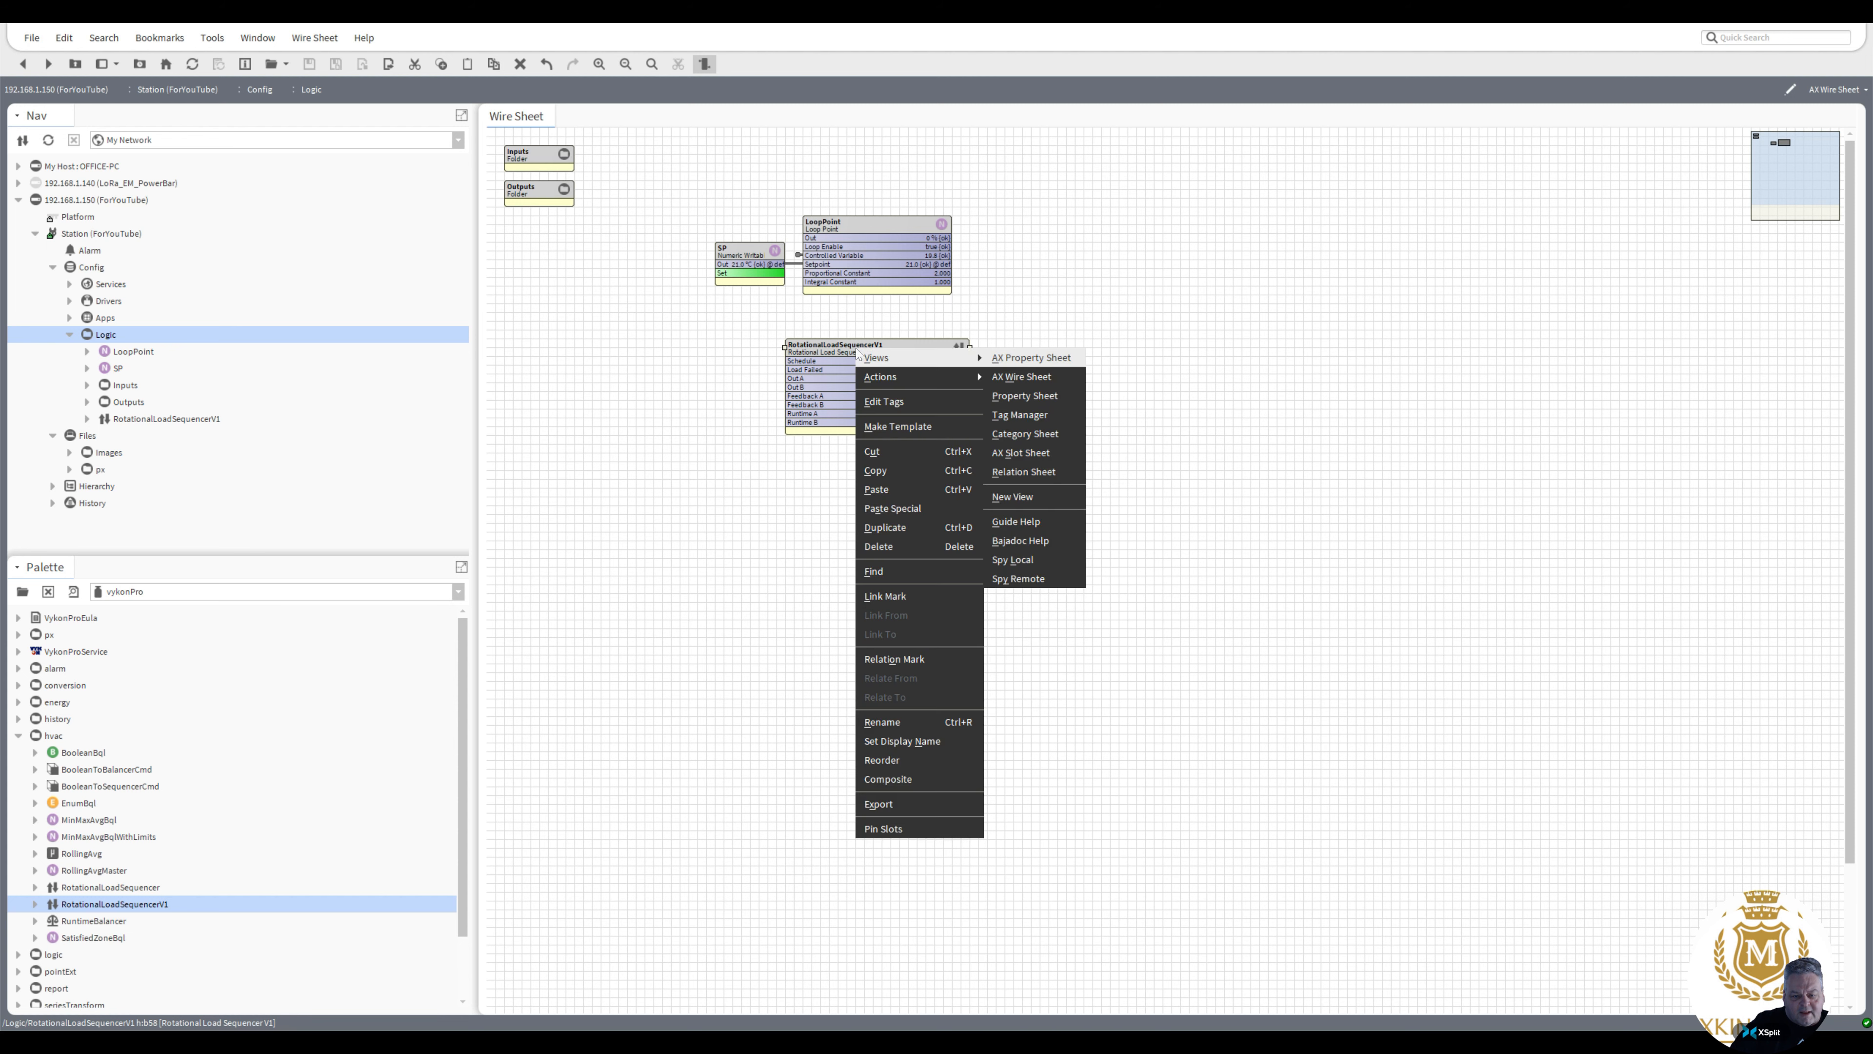
left_click(909, 830)
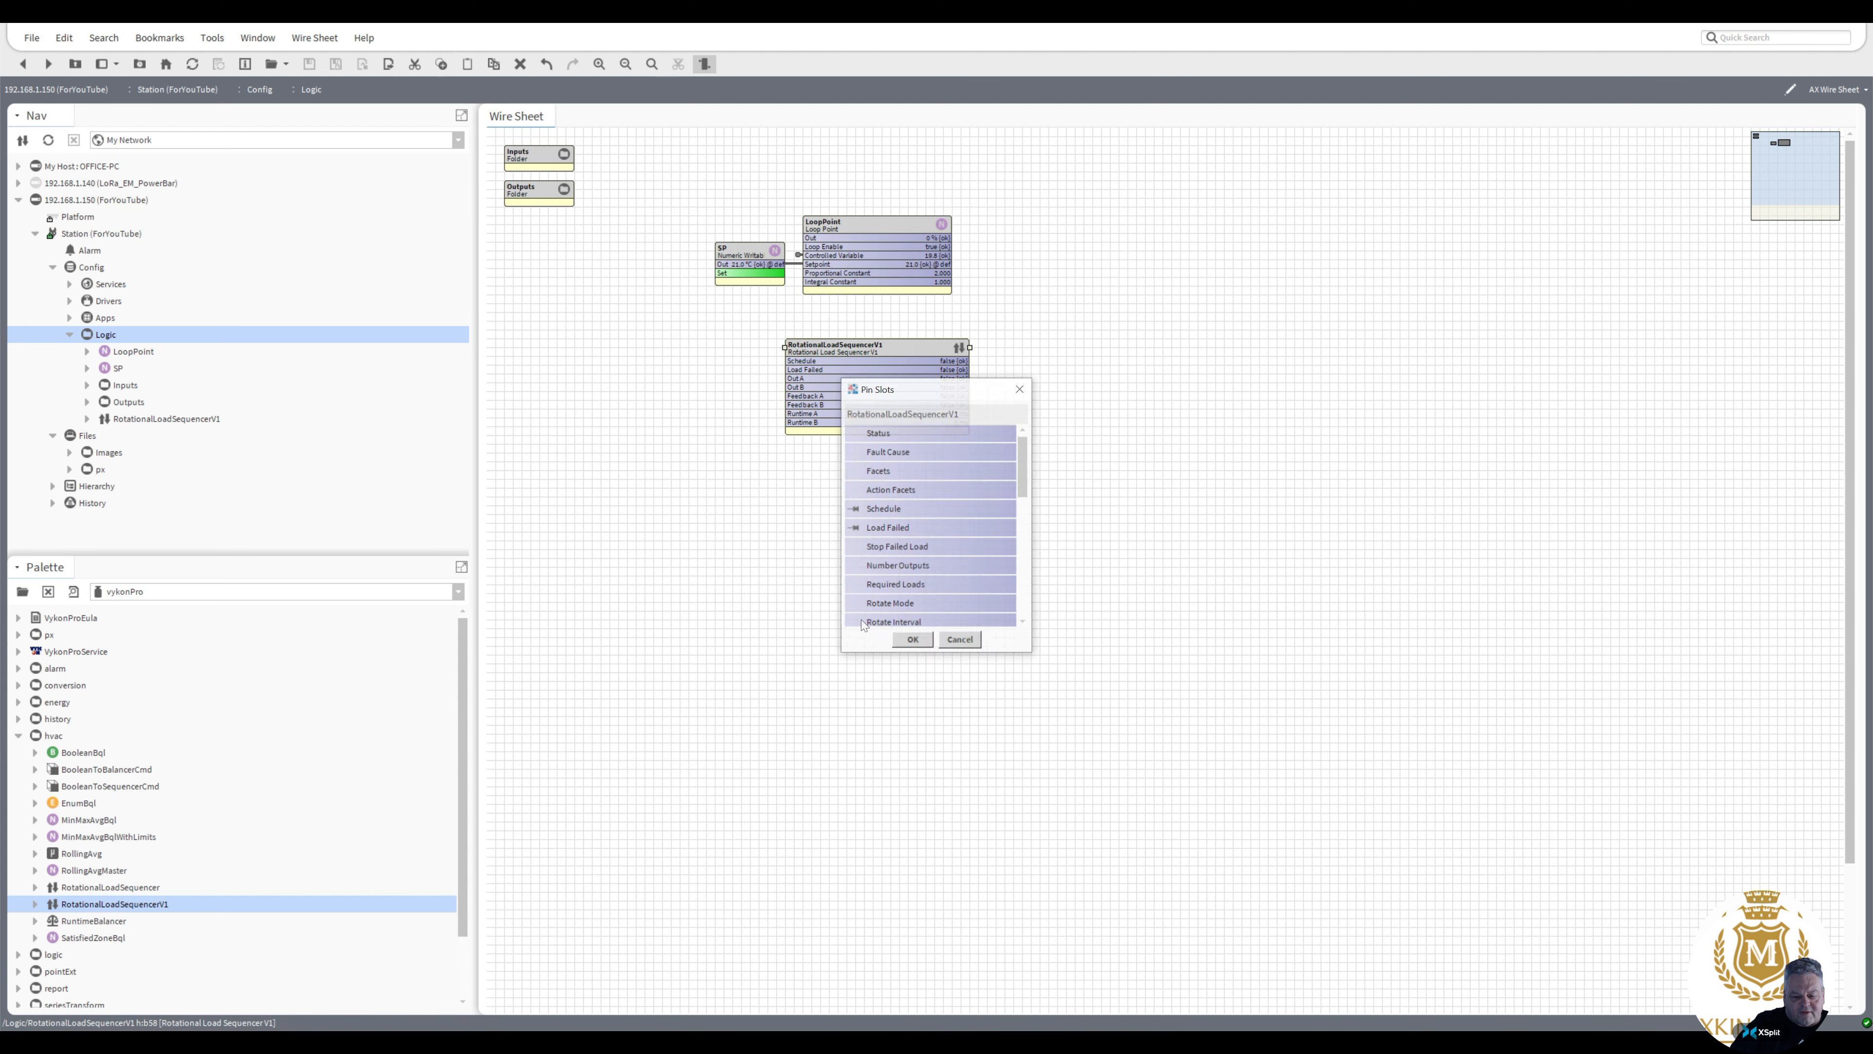
left_click(854, 488)
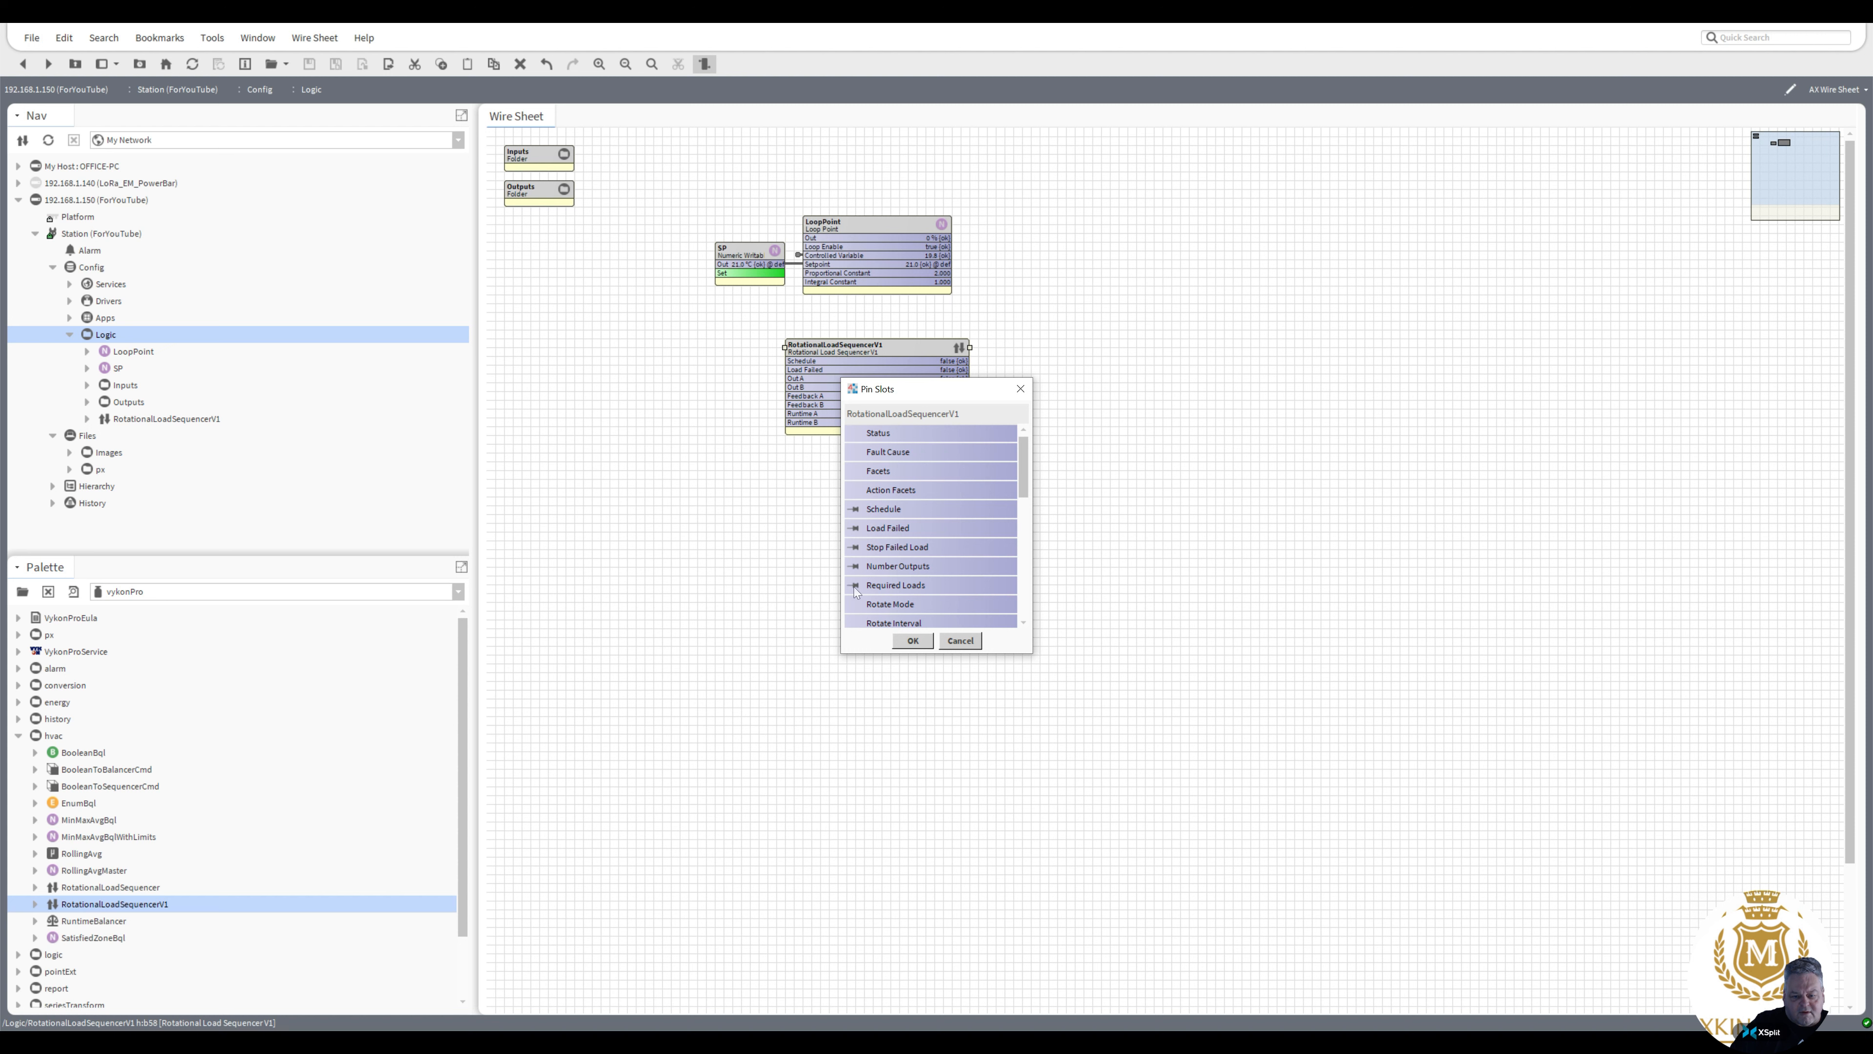
left_click_drag(1026, 489, 1028, 530)
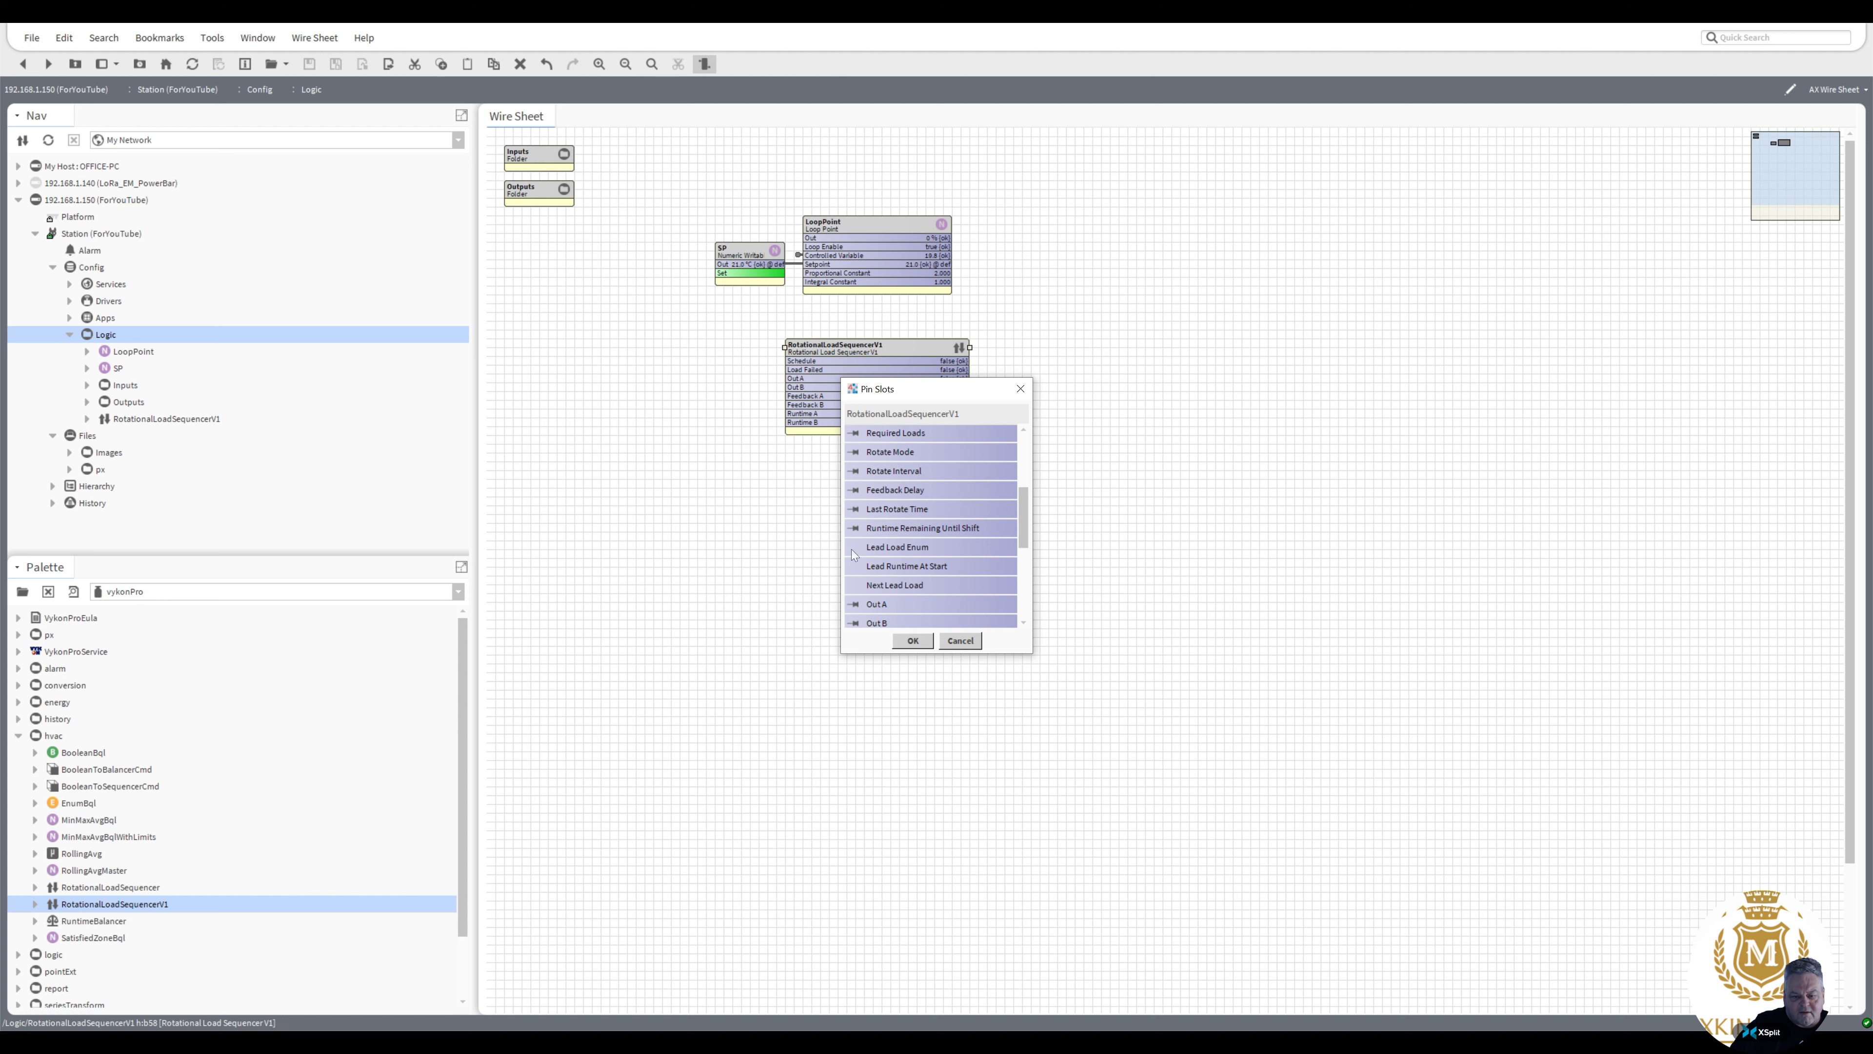
left_click_drag(1027, 543, 1029, 625)
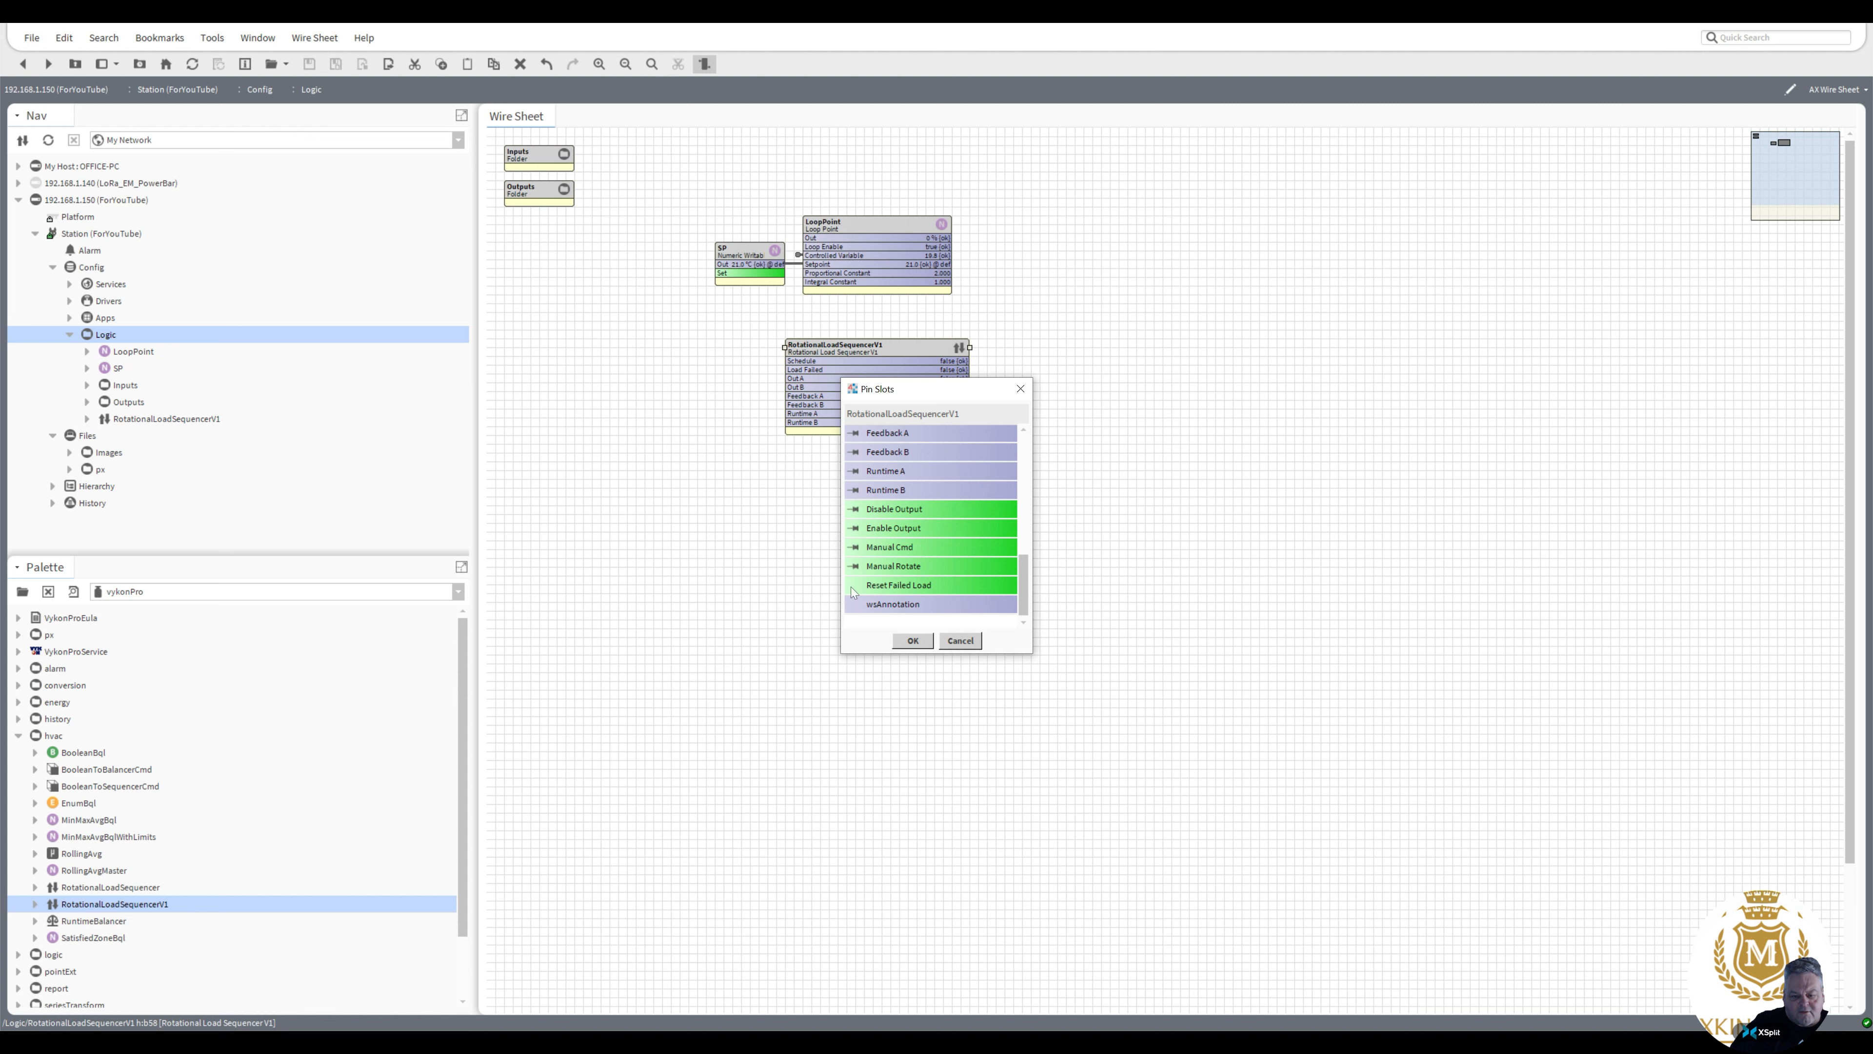
left_click(914, 641)
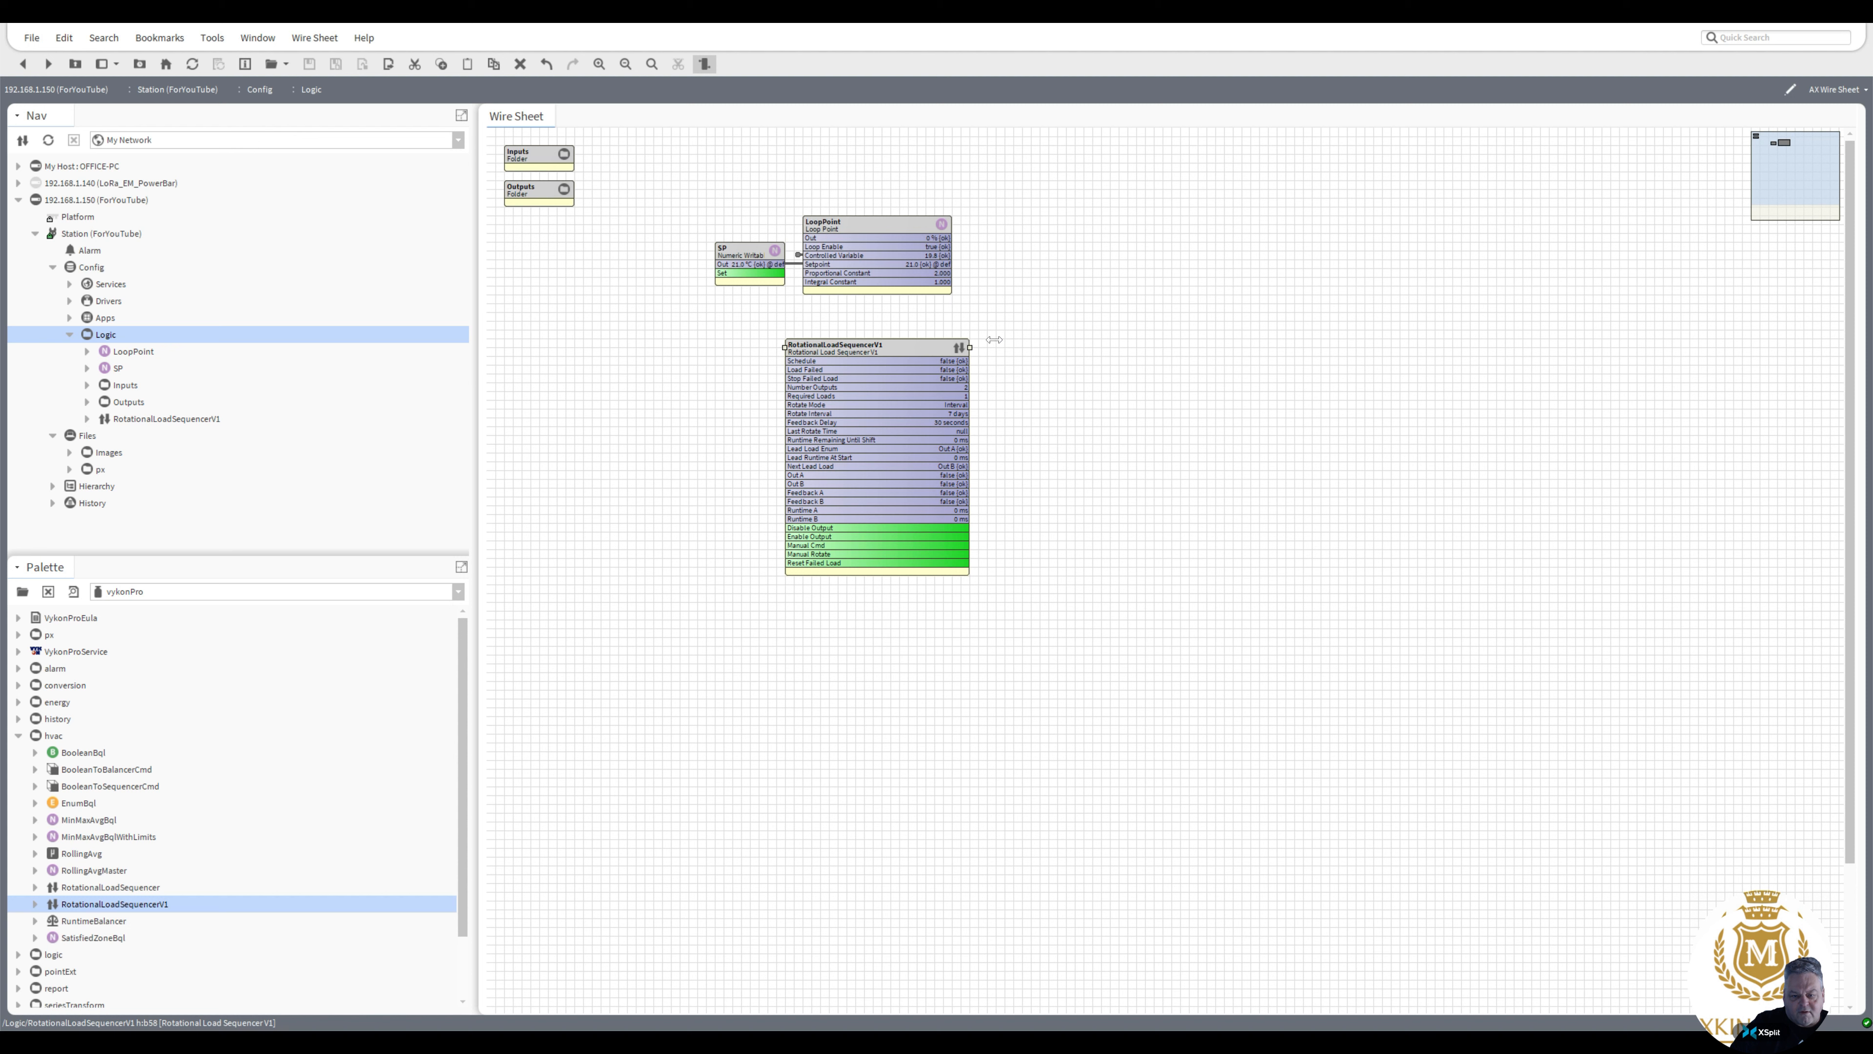
left_click_drag(994, 339, 996, 341)
Run the sequencer's Reset Failed Load action for Out B
right_click(916, 347)
mouse_move(958, 375)
left_click(1091, 451)
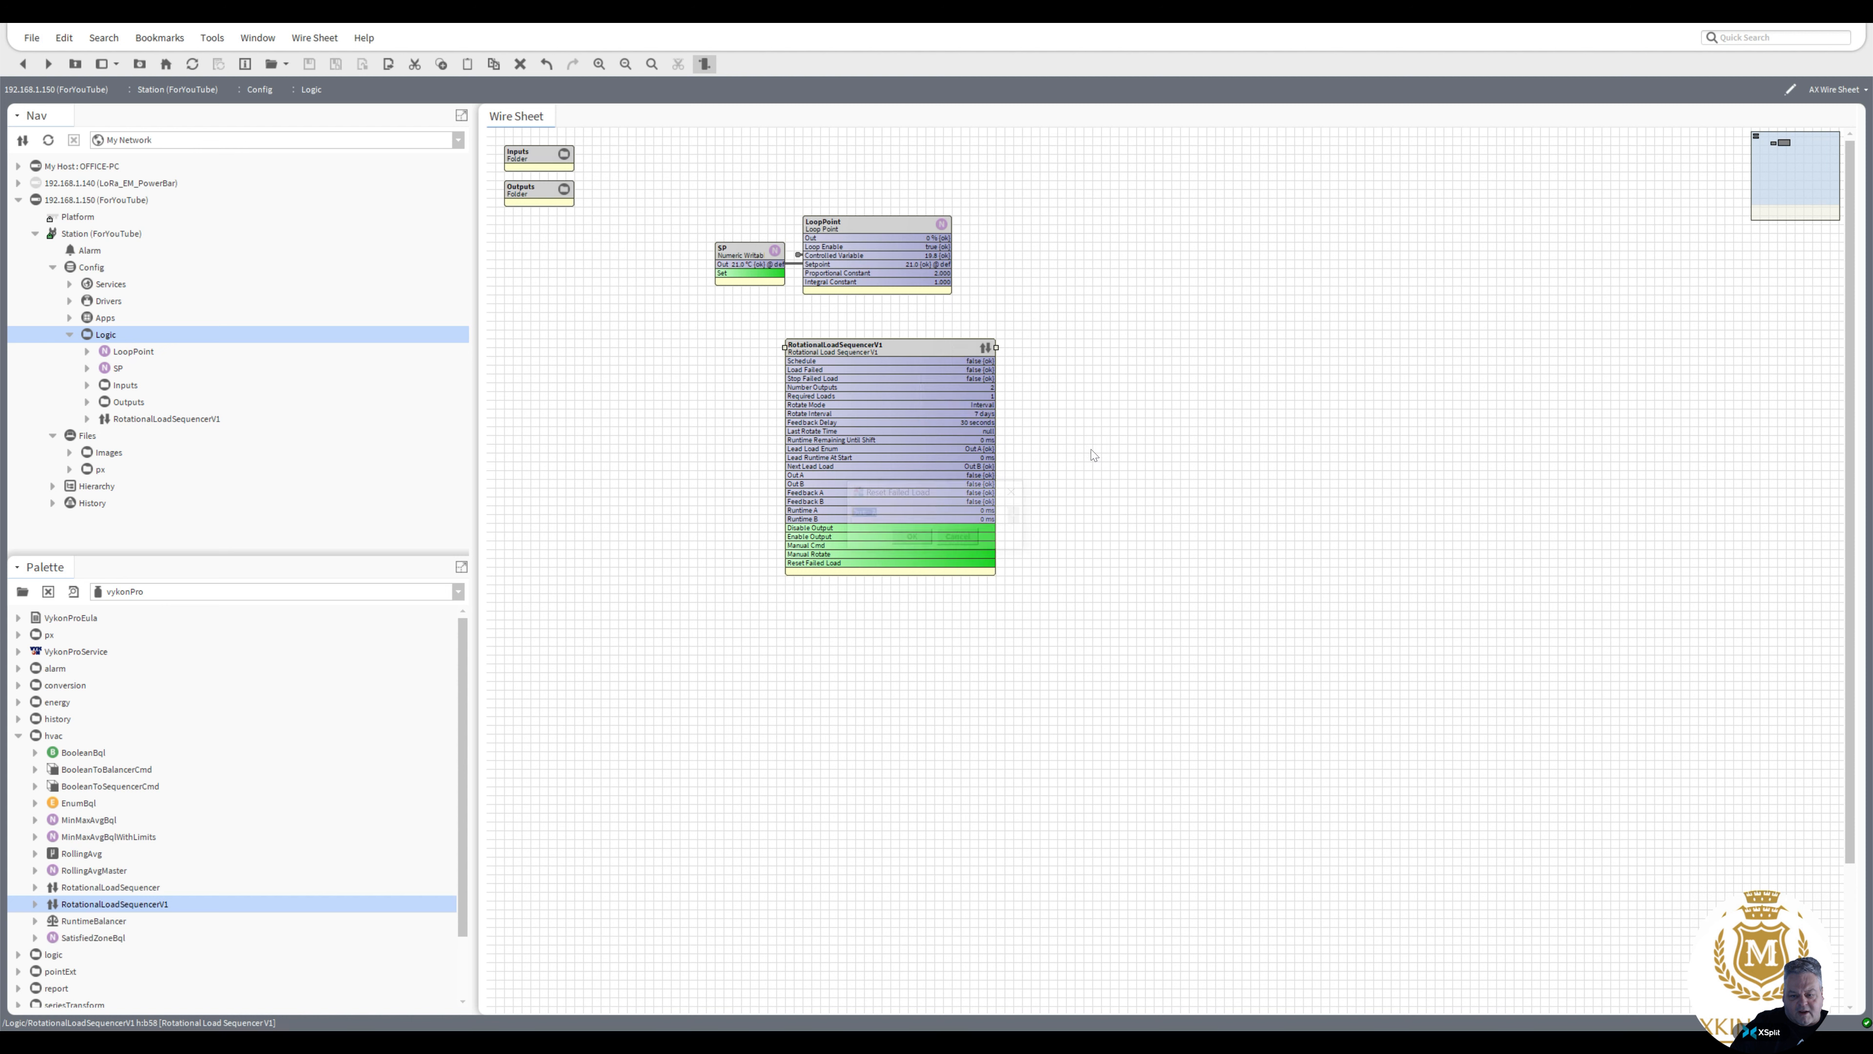
left_click(1019, 518)
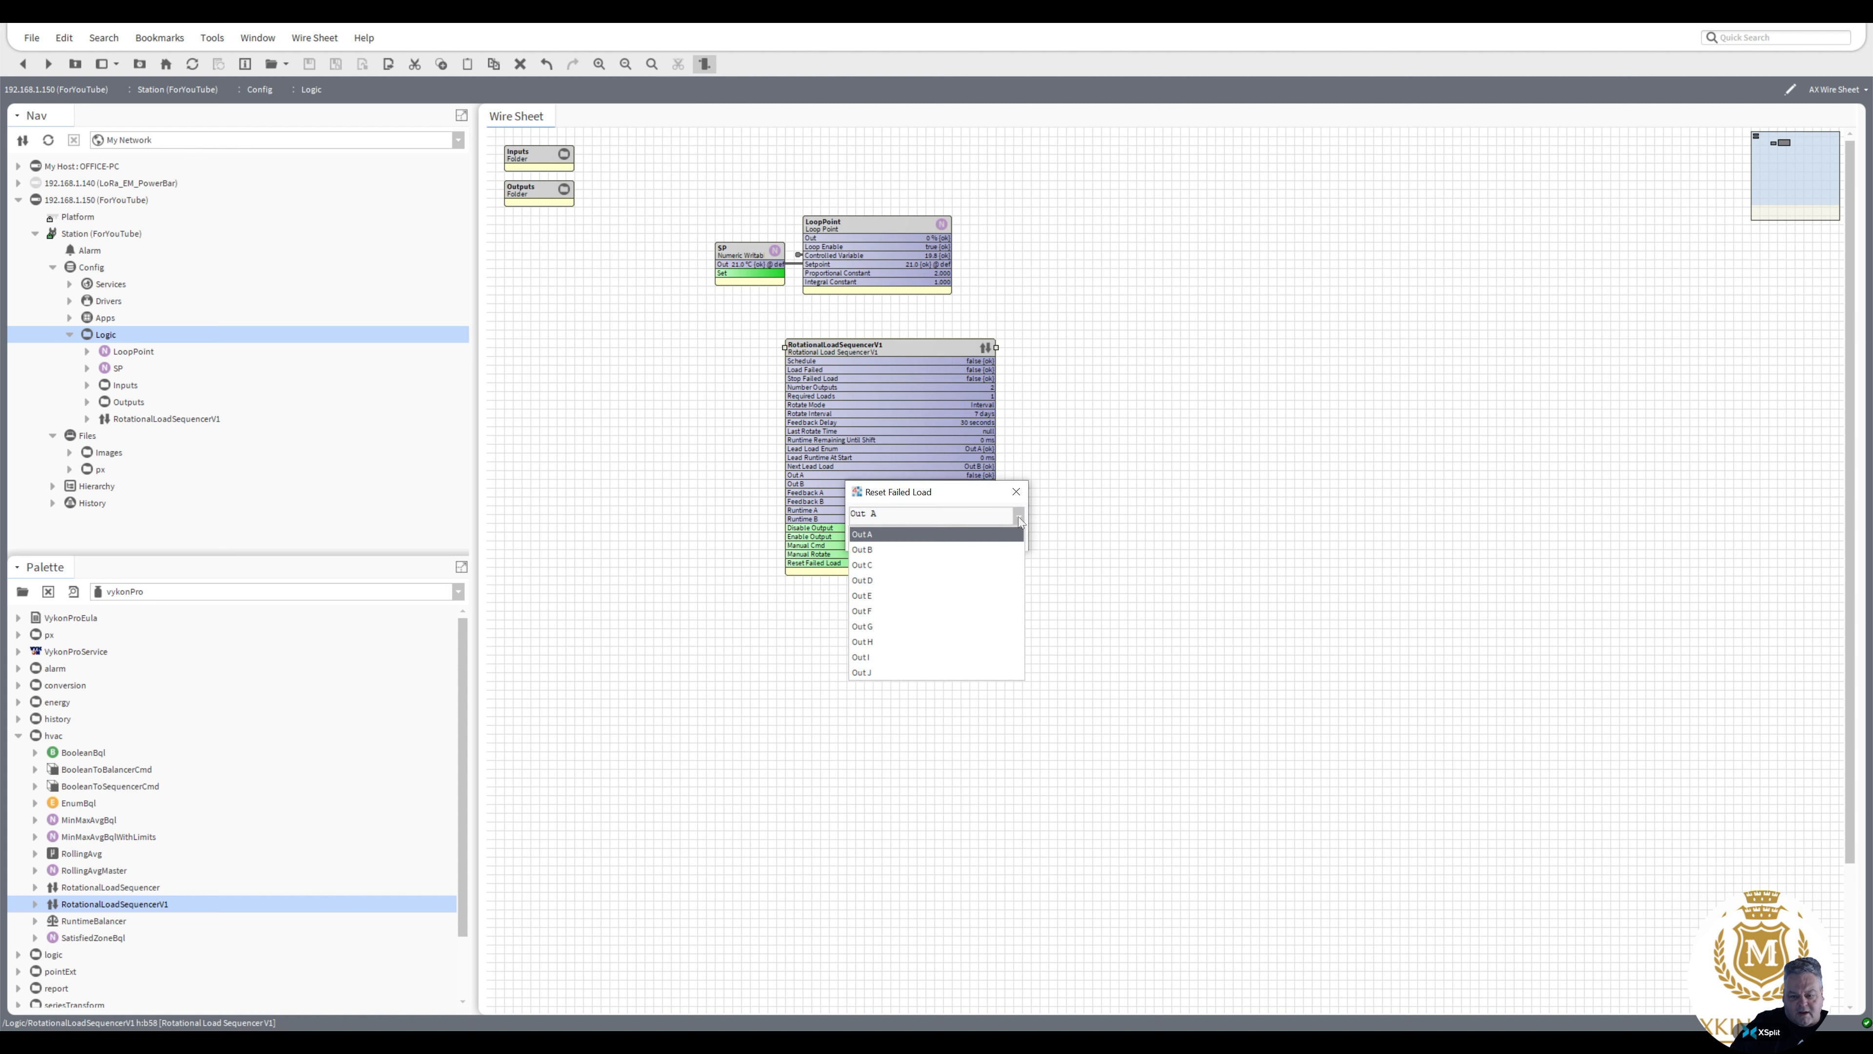
left_click(955, 547)
left_click(913, 538)
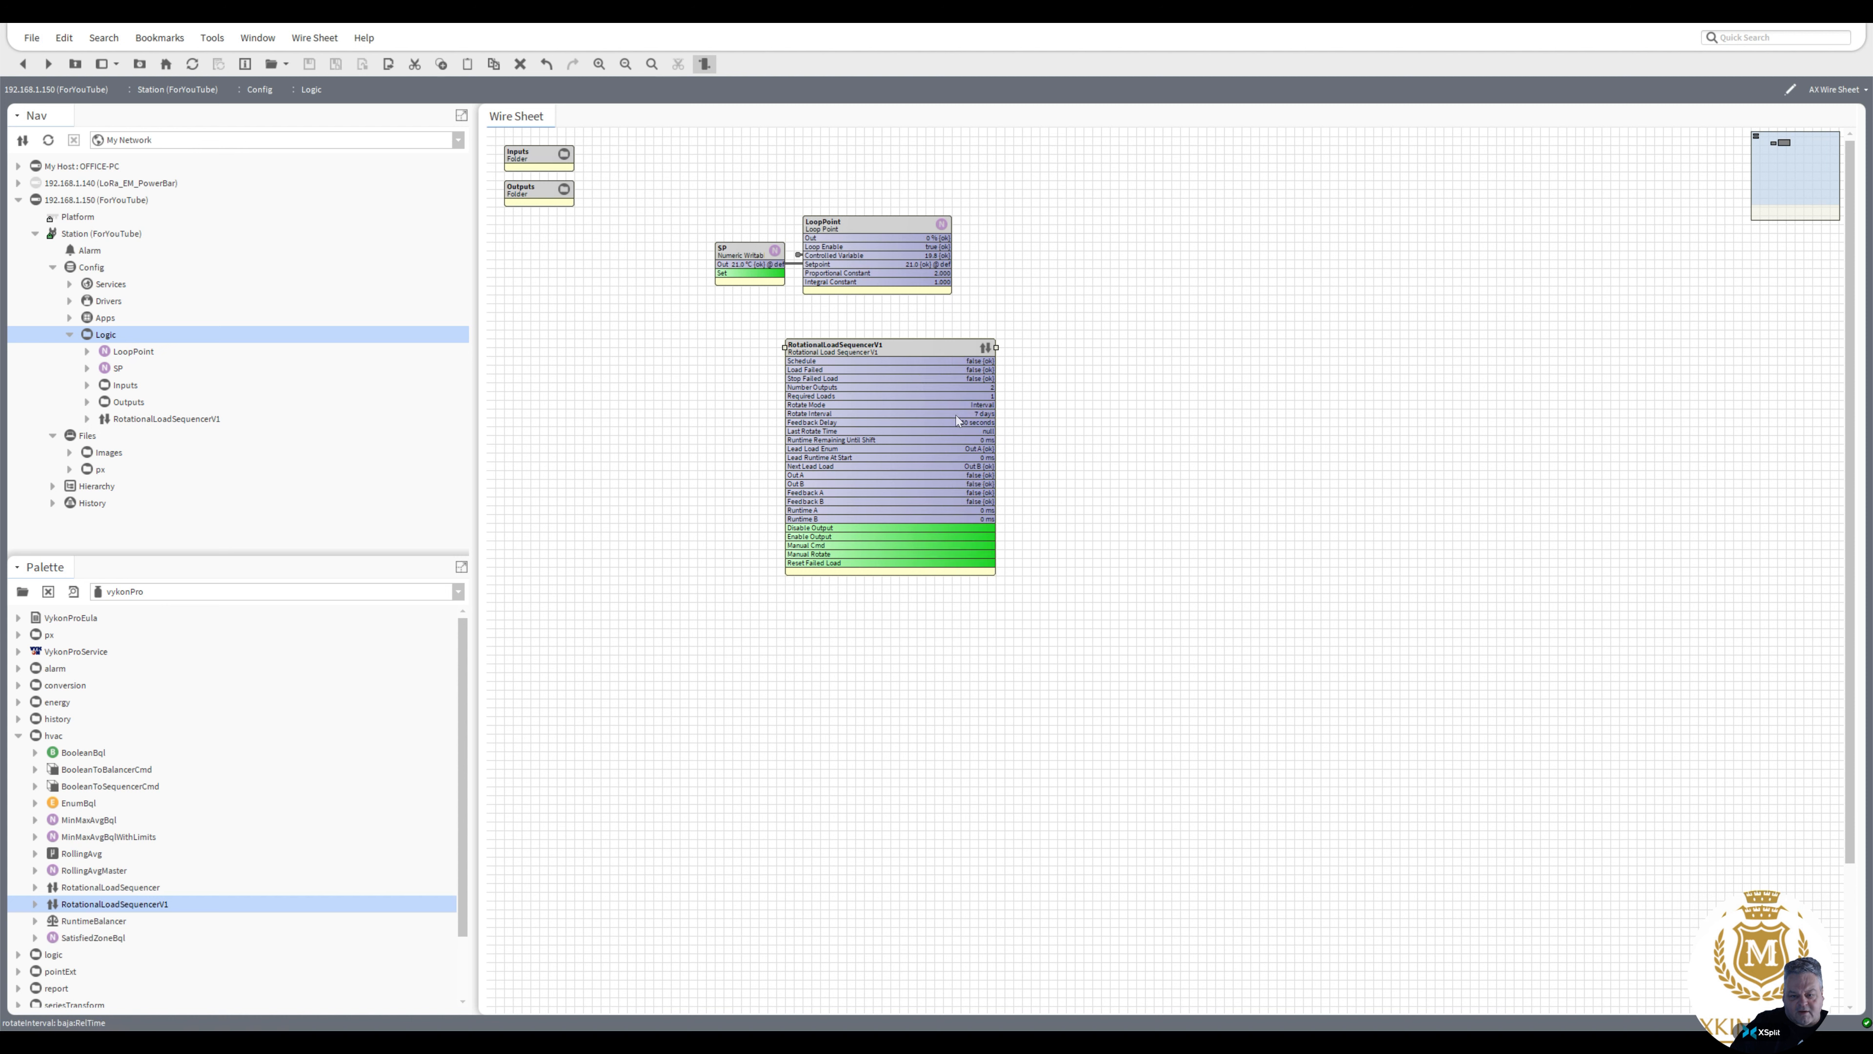
Run the sequencer's Manual Rotate action and move the block further right on the wire sheet
right_click(915, 349)
mouse_move(956, 377)
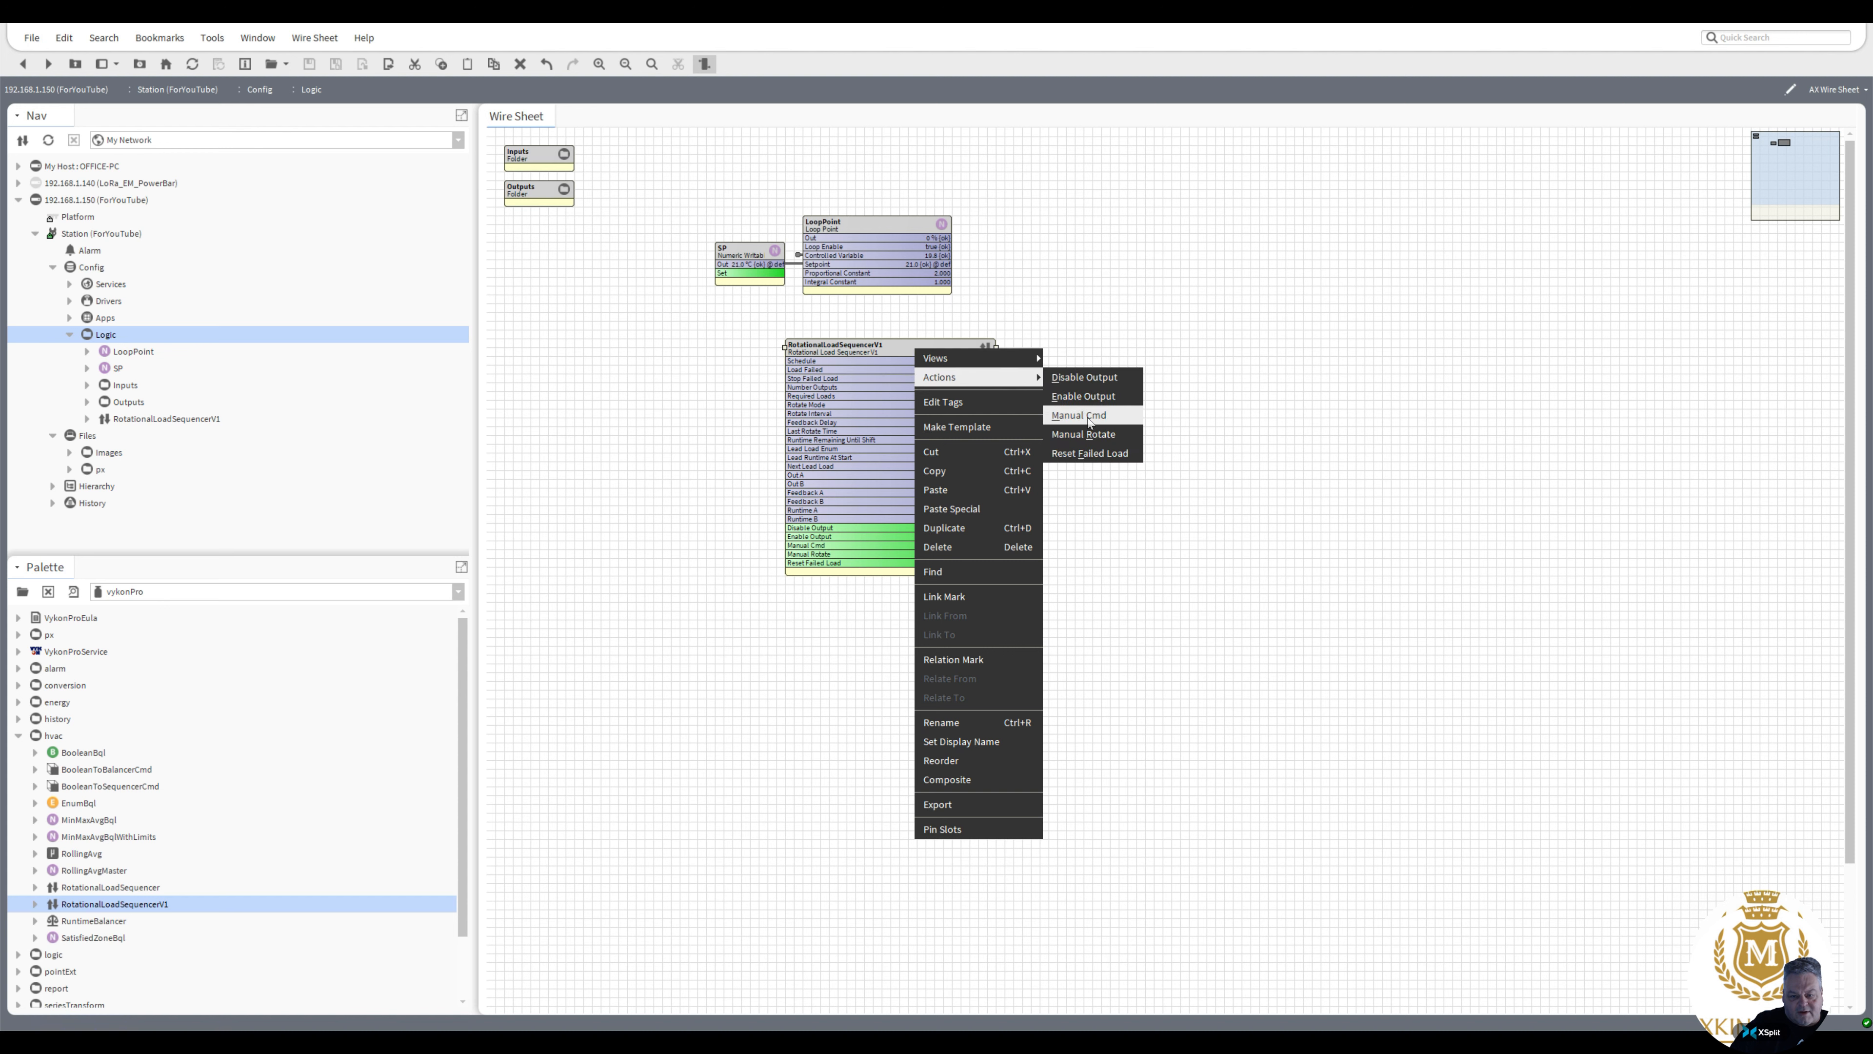
left_click(1090, 435)
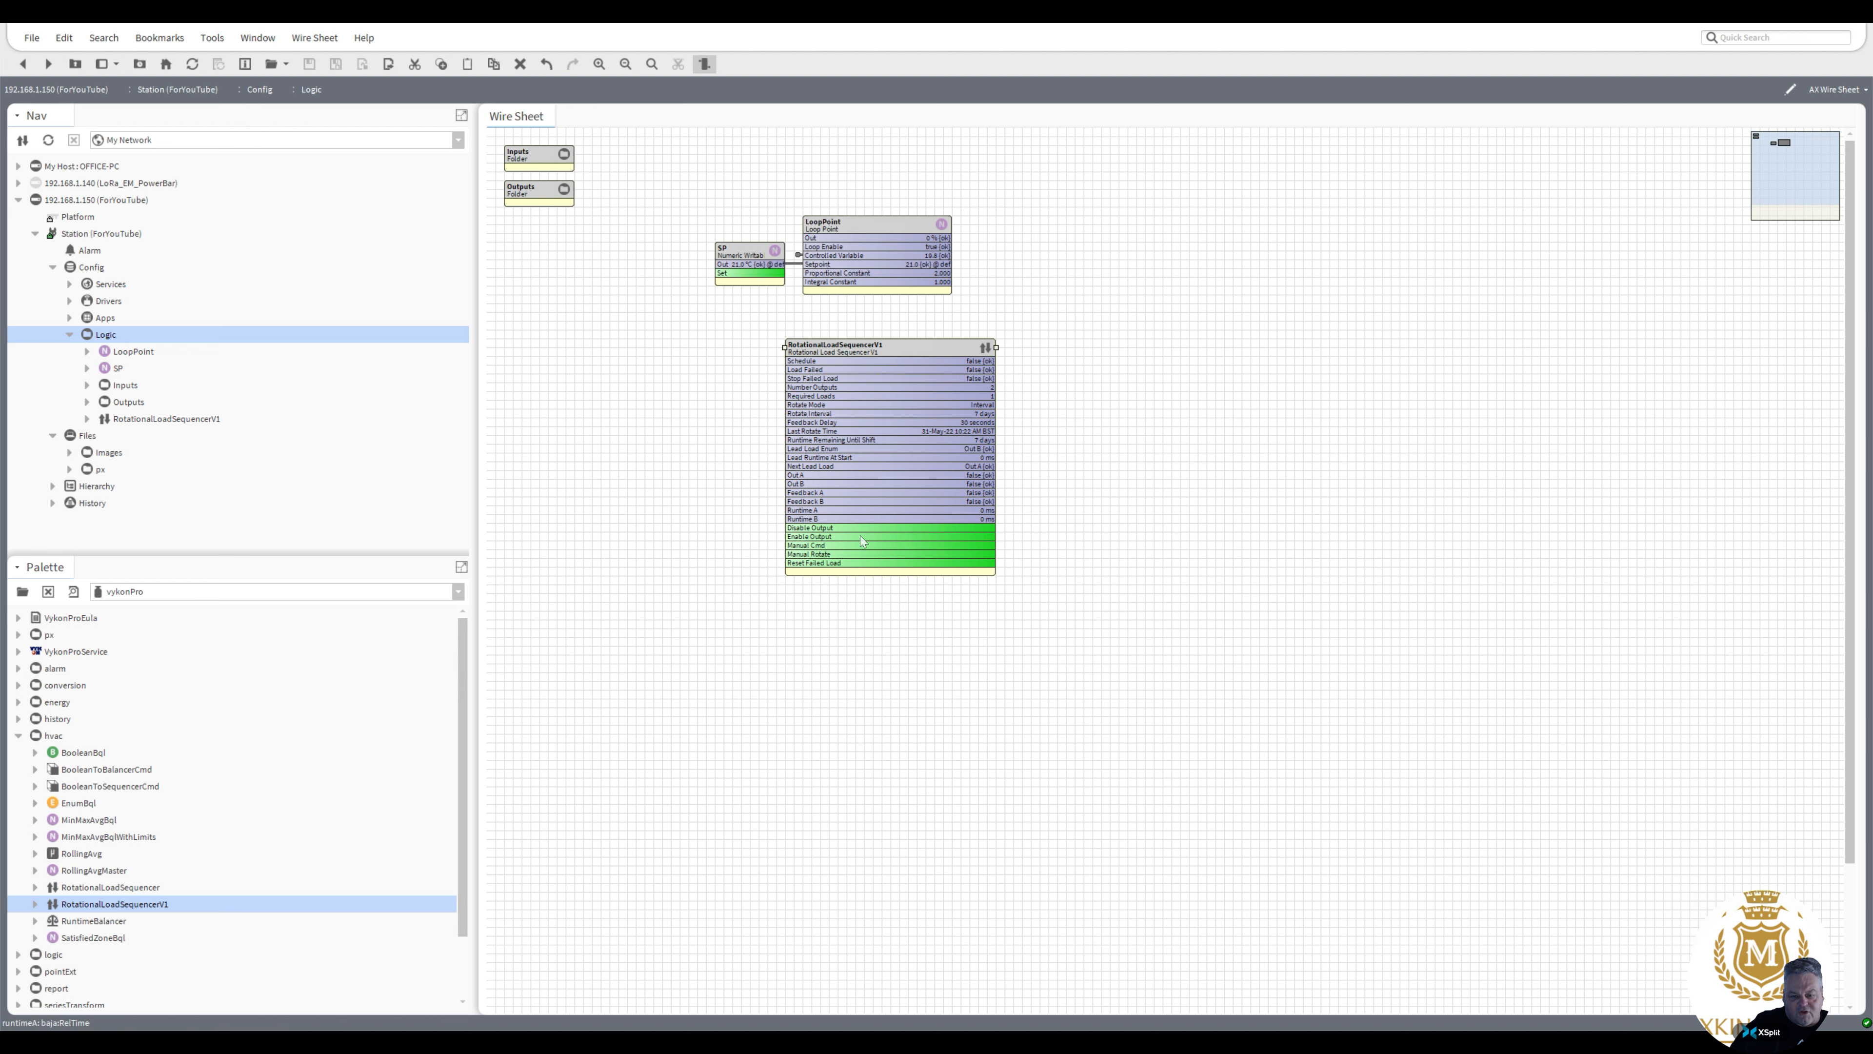
left_click_drag(878, 347, 985, 338)
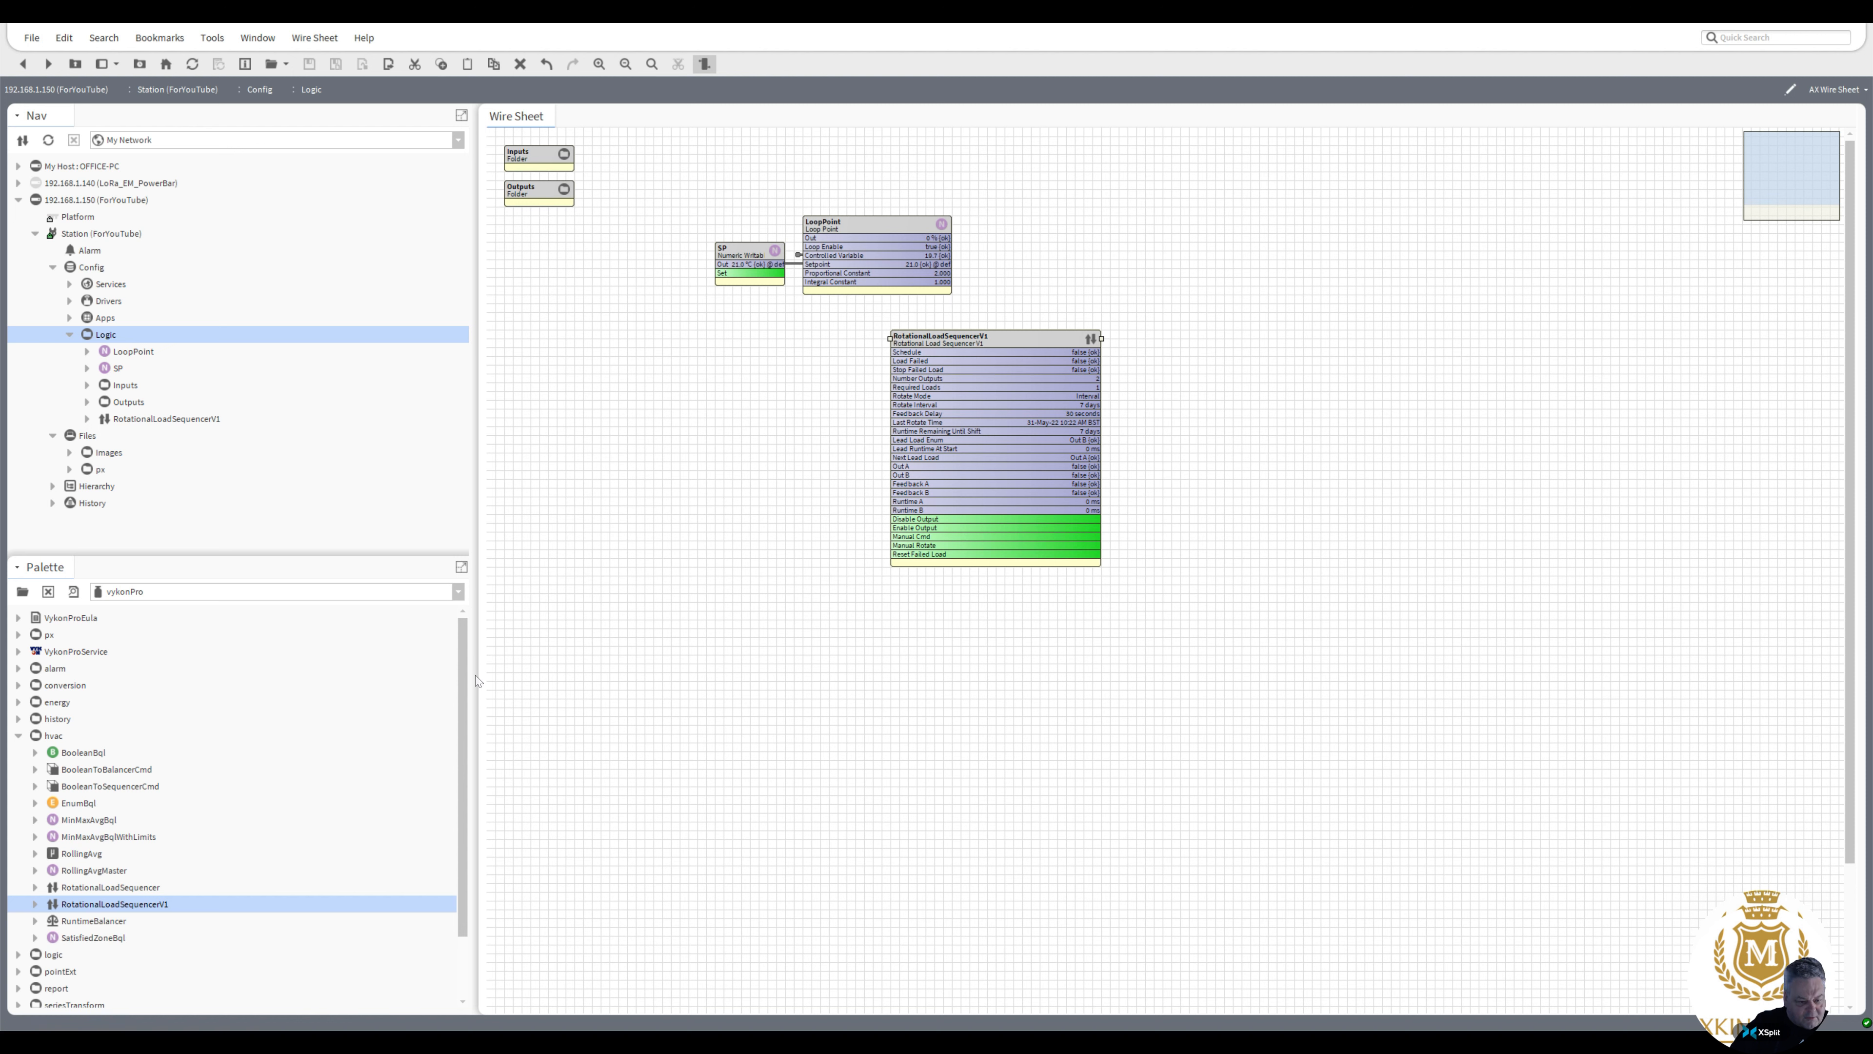
Add a OneShot from the Timer group of the kitControl palette beside the sequencer, keeping the default name
left_click(458, 591)
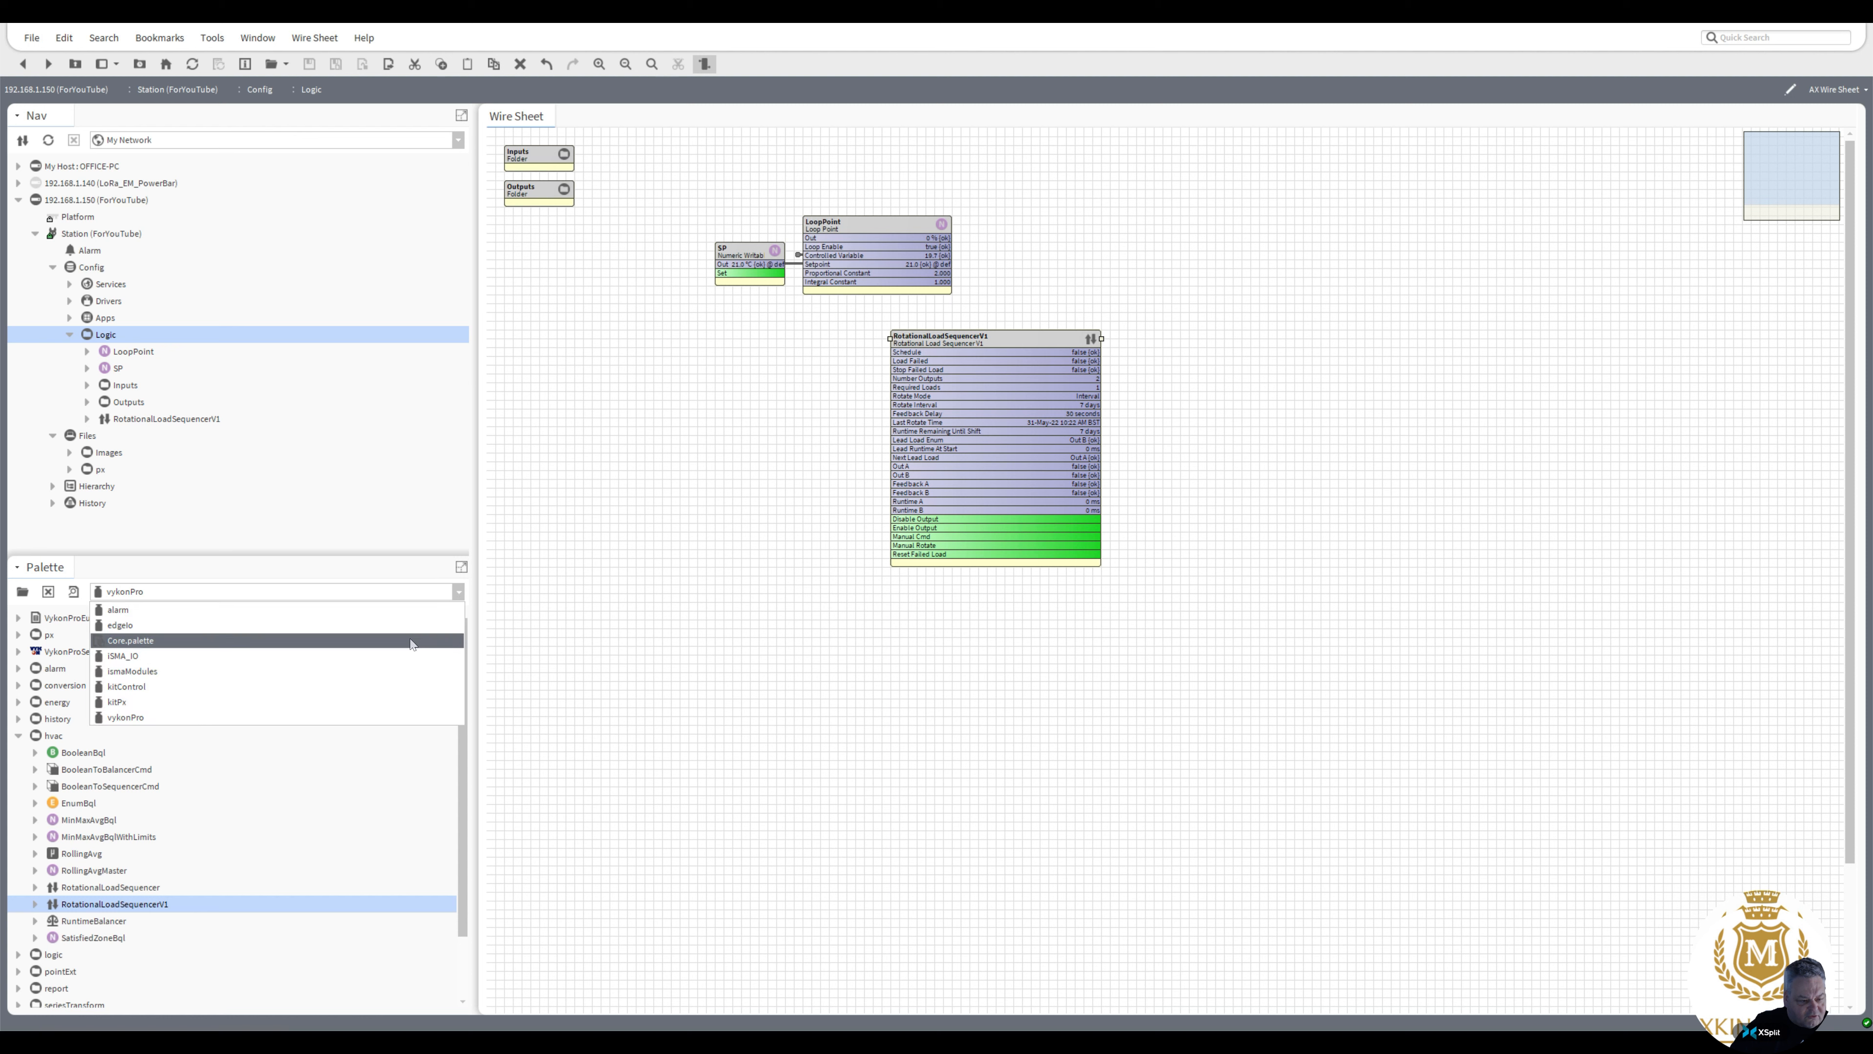
left_click(389, 686)
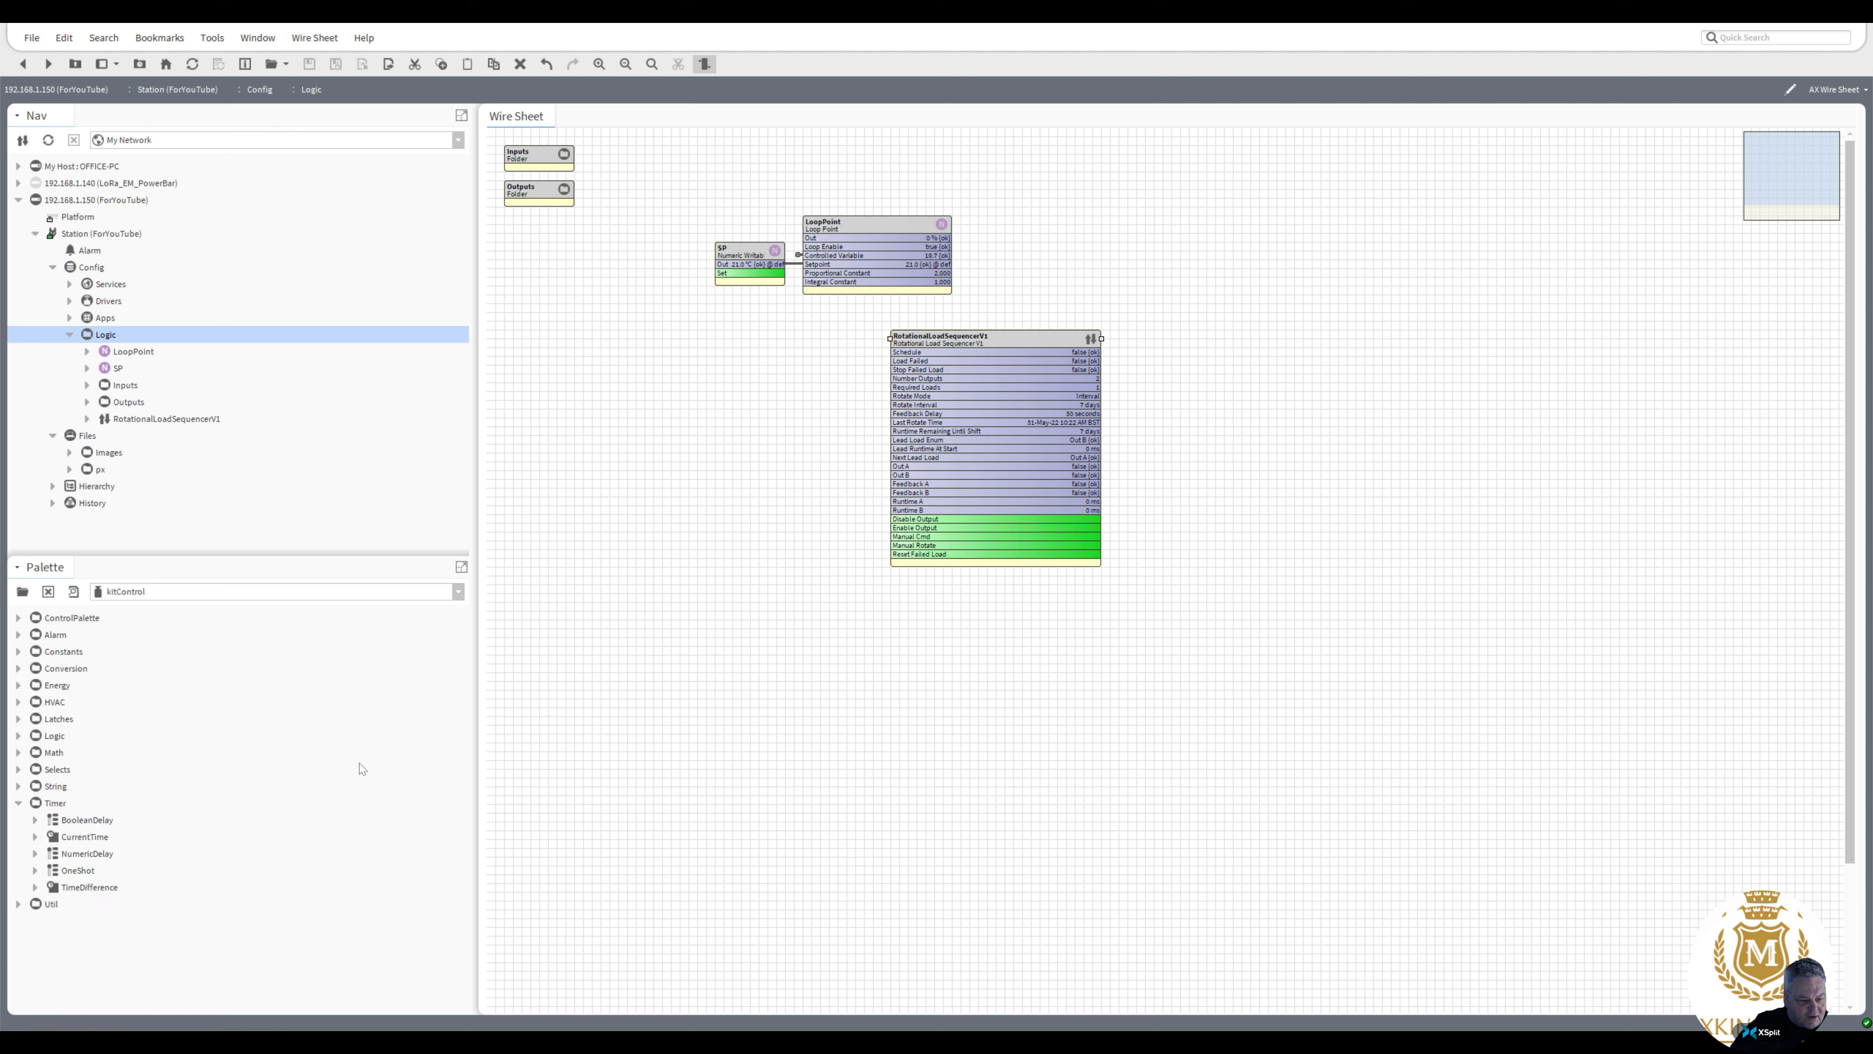
left_click_drag(76, 871, 660, 505)
left_click(912, 541)
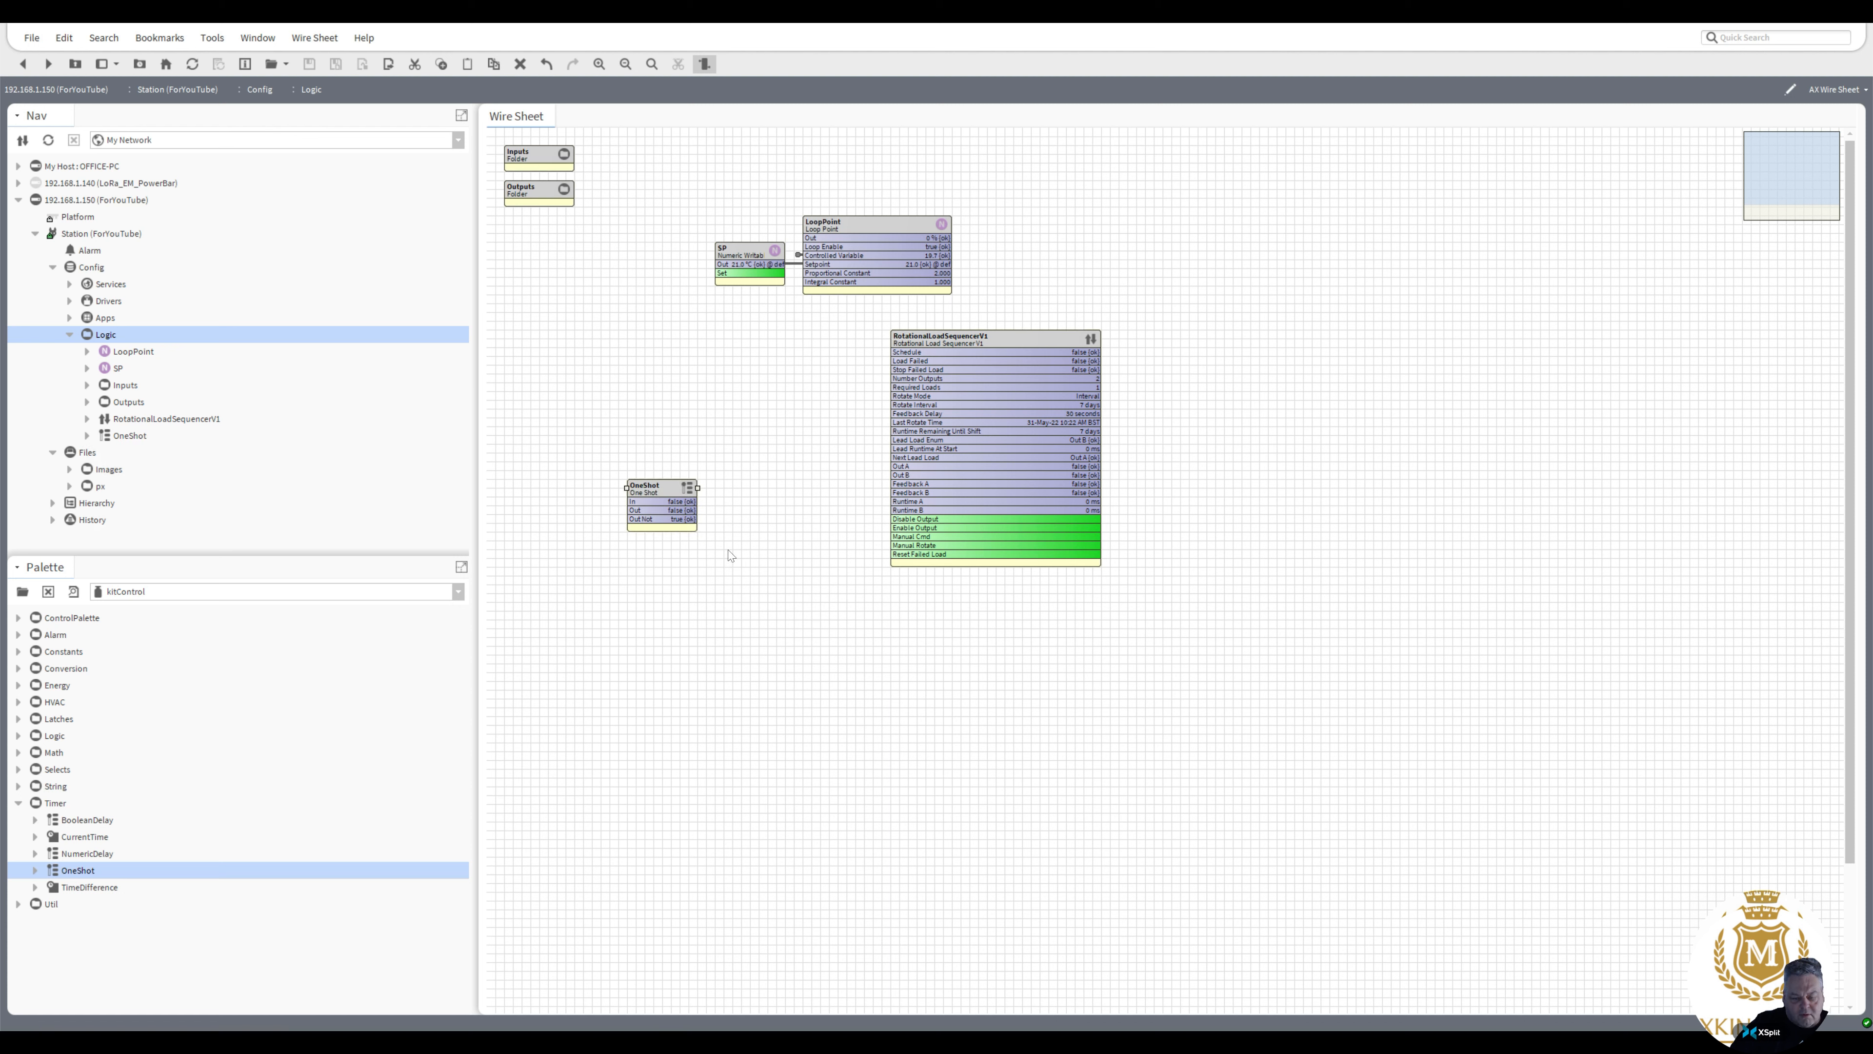
Pin the OneShot's Fire slot and try to link its Fire and Out slots to the sequencer's Reset Failed Load action
right_click(665, 492)
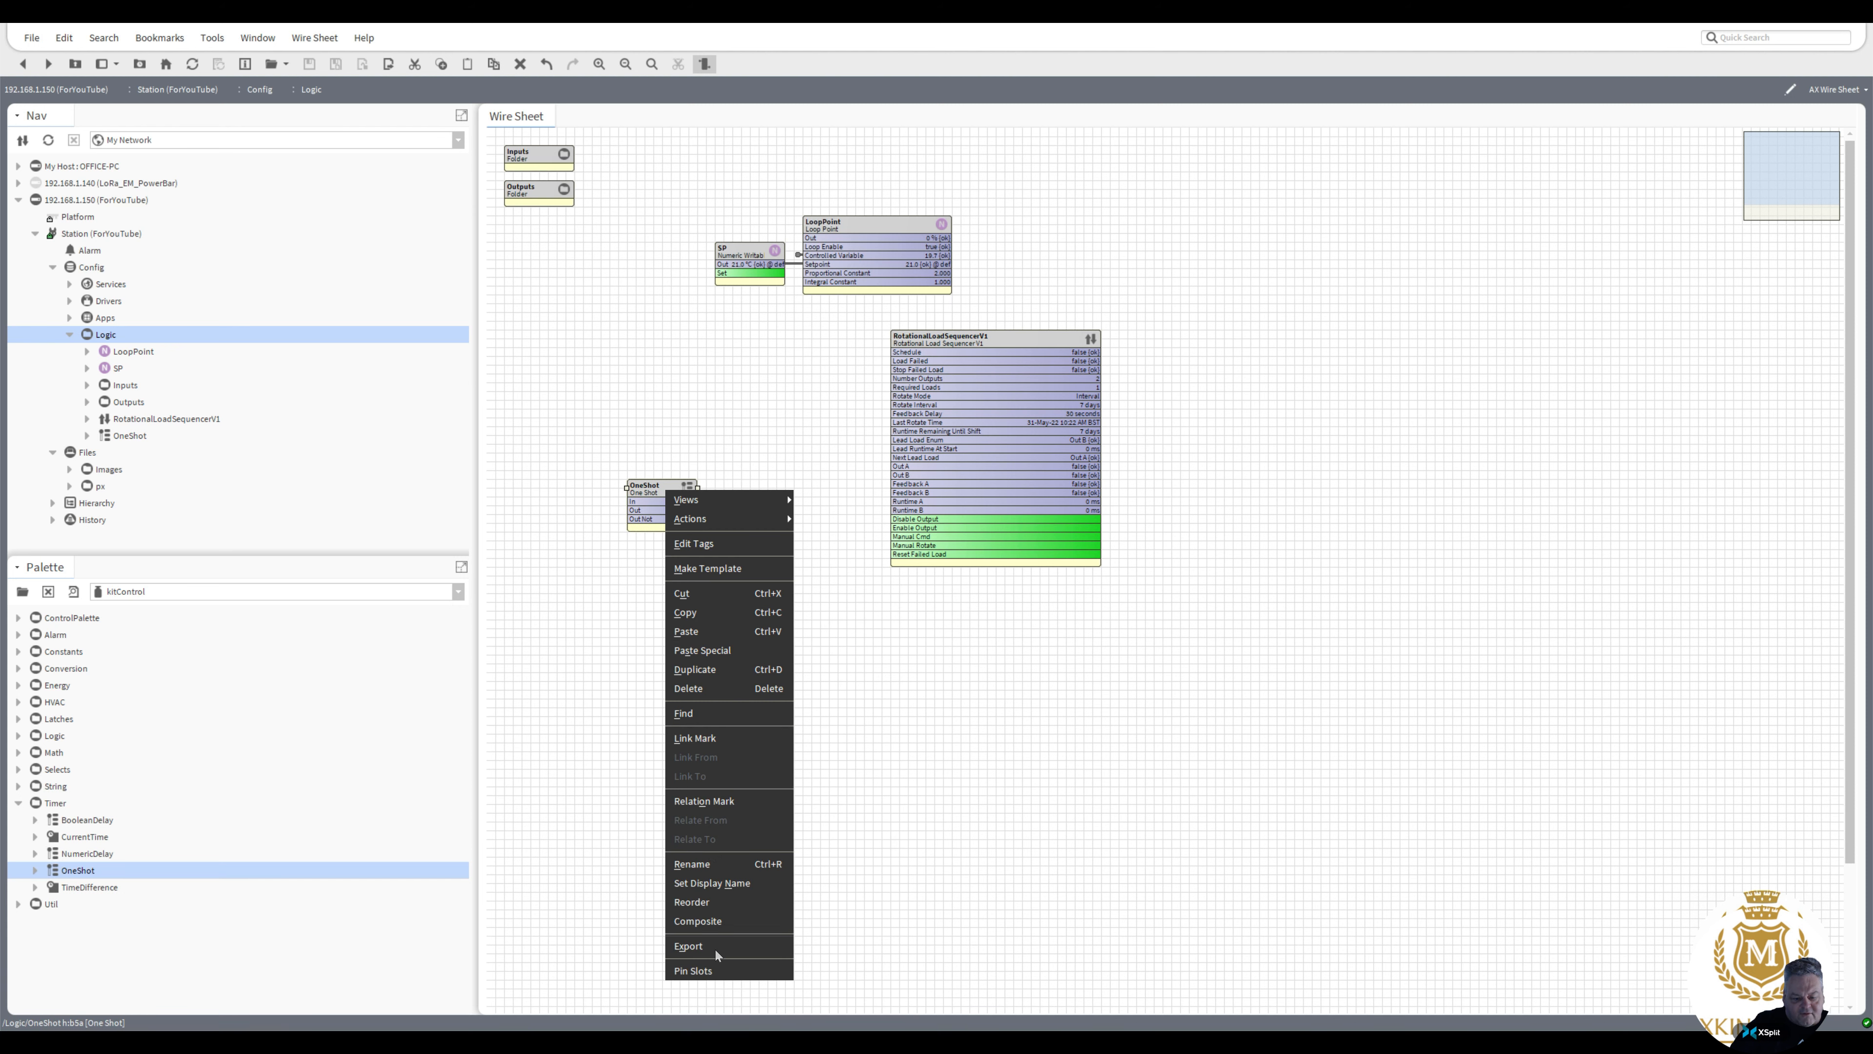
left_click(714, 970)
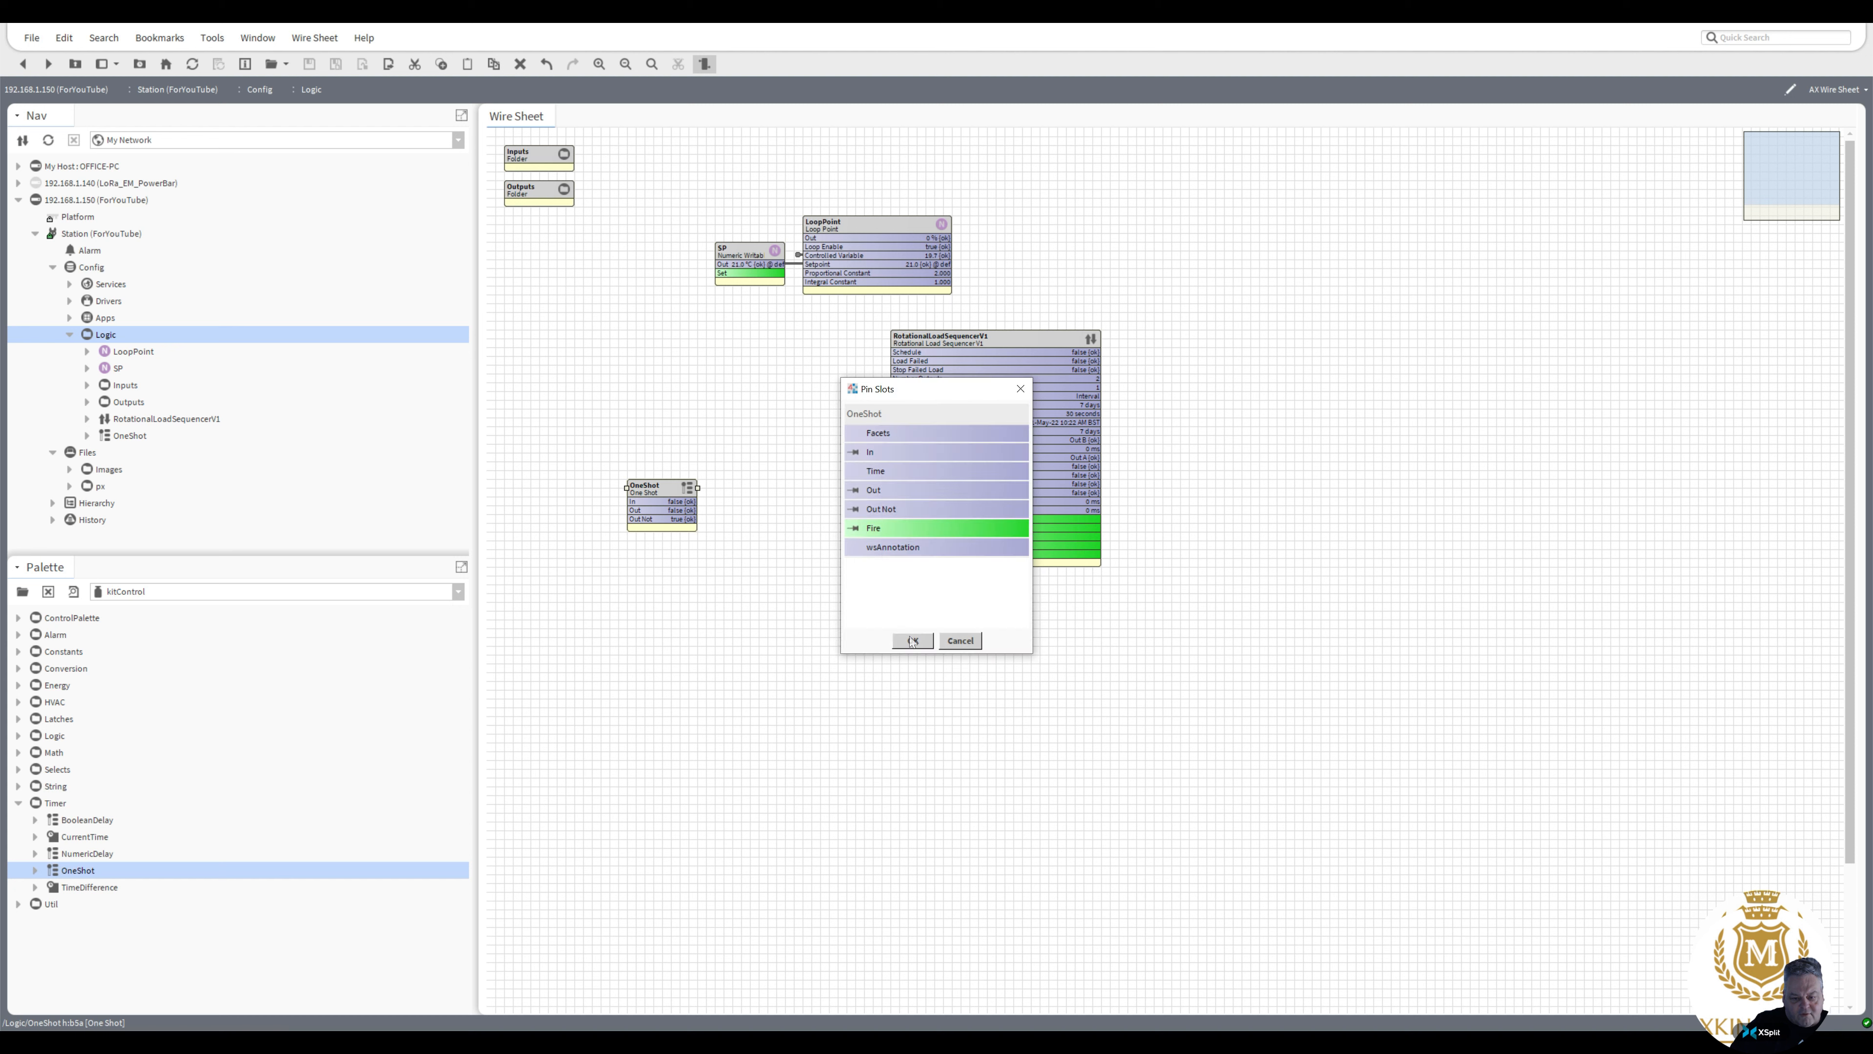
left_click(912, 640)
left_click_drag(679, 528, 900, 552)
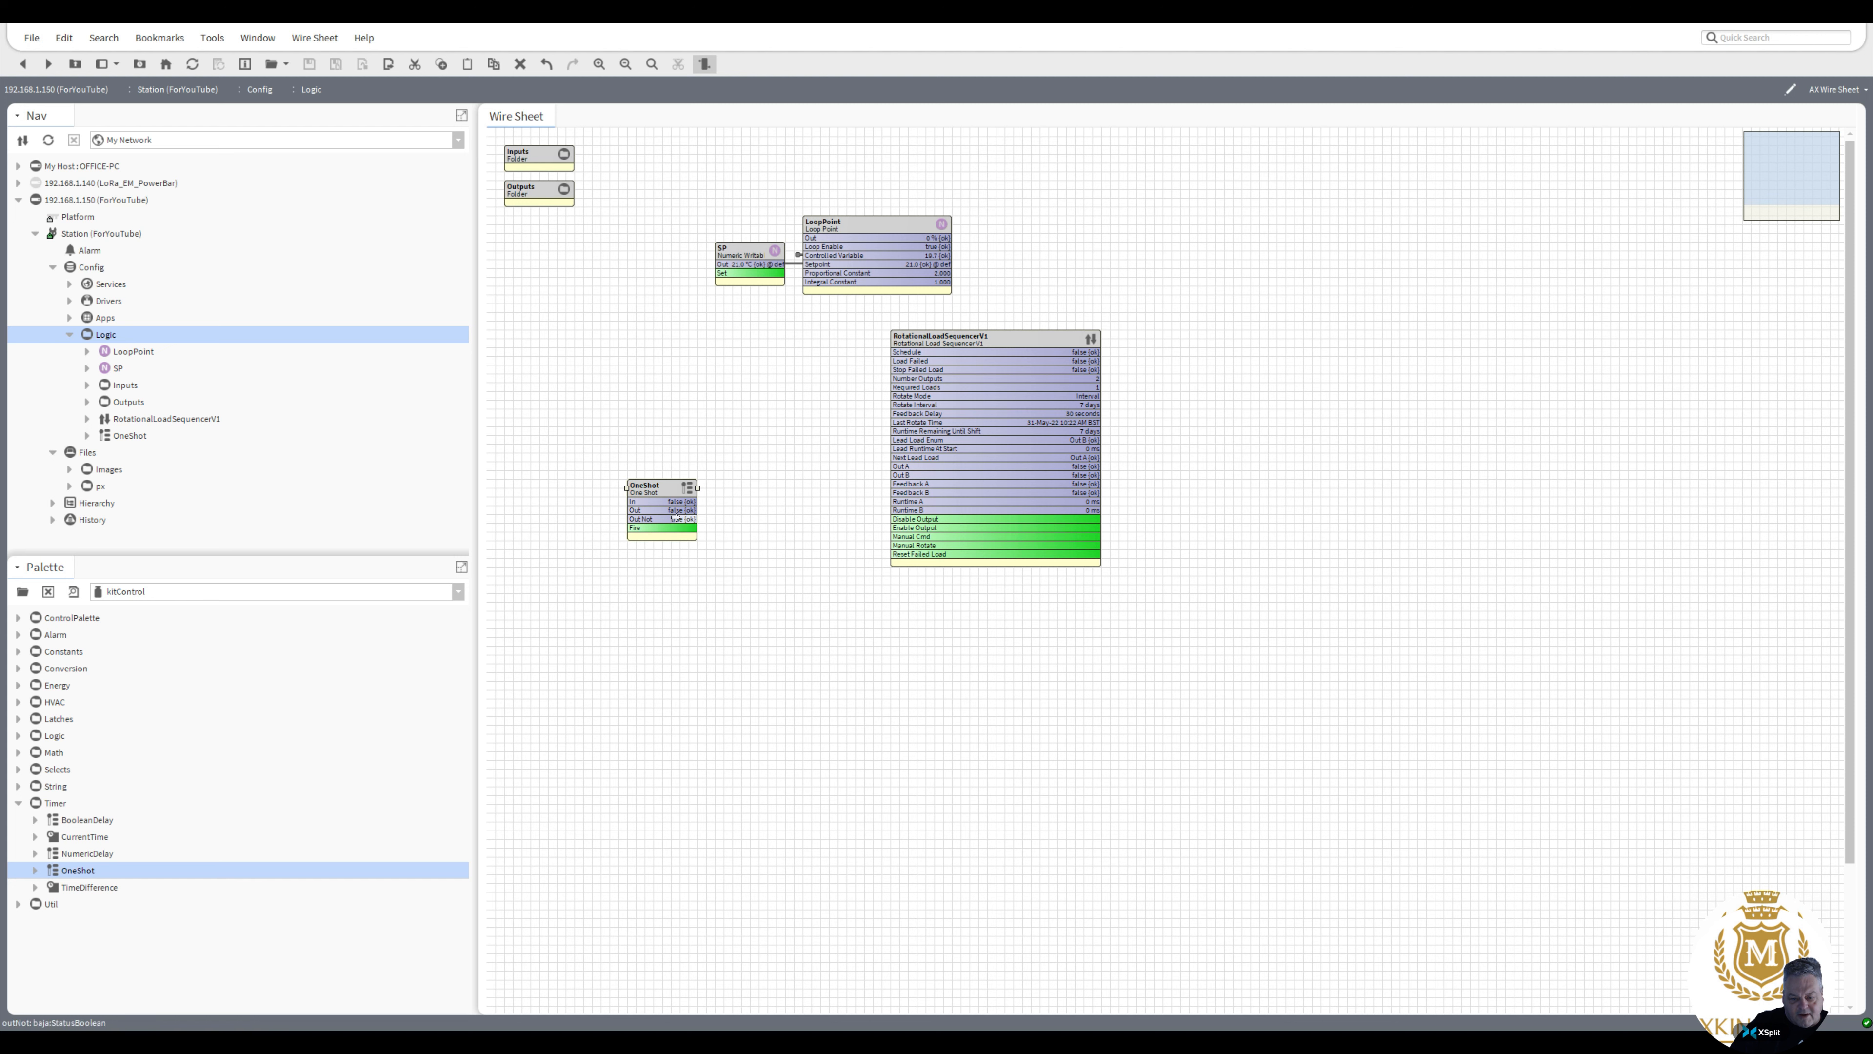
left_click_drag(680, 509, 898, 552)
Examine the type and facets of the resetFailedLoad action in the sequencer's slot sheet, and return to the wire sheet
right_click(954, 339)
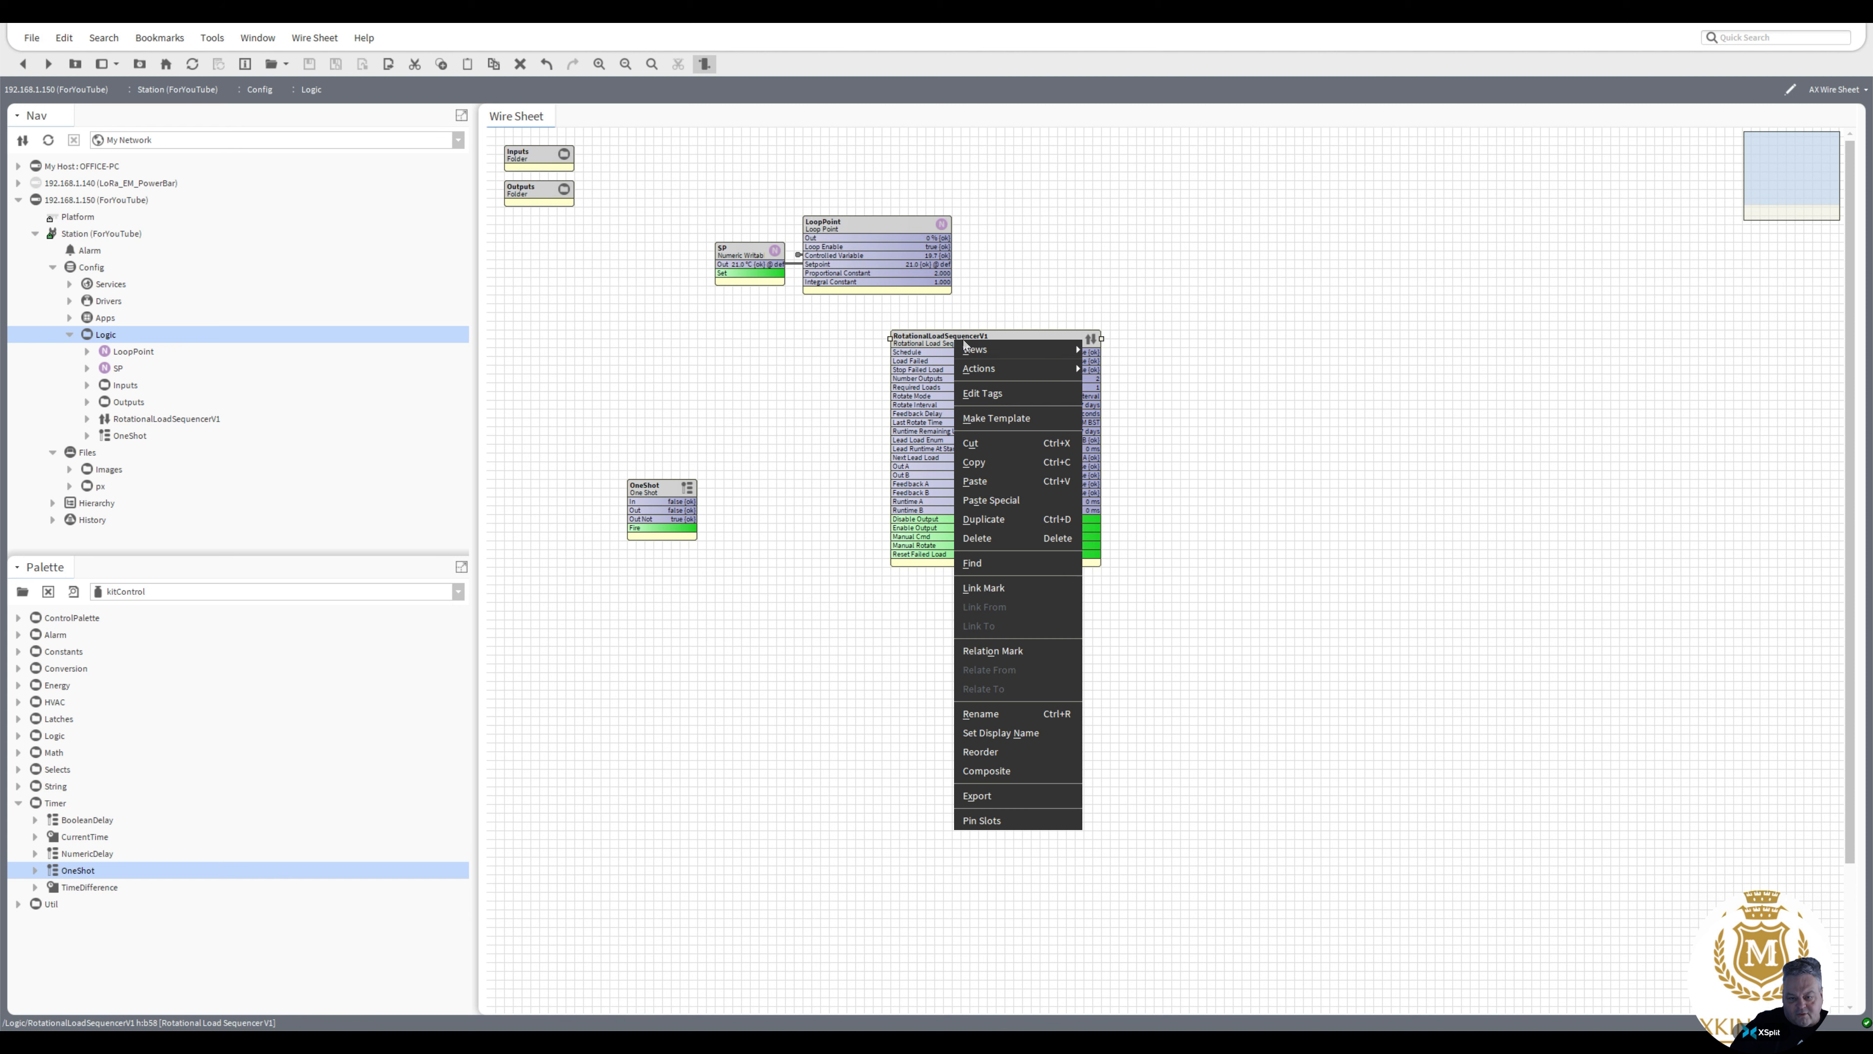
mouse_move(1033, 349)
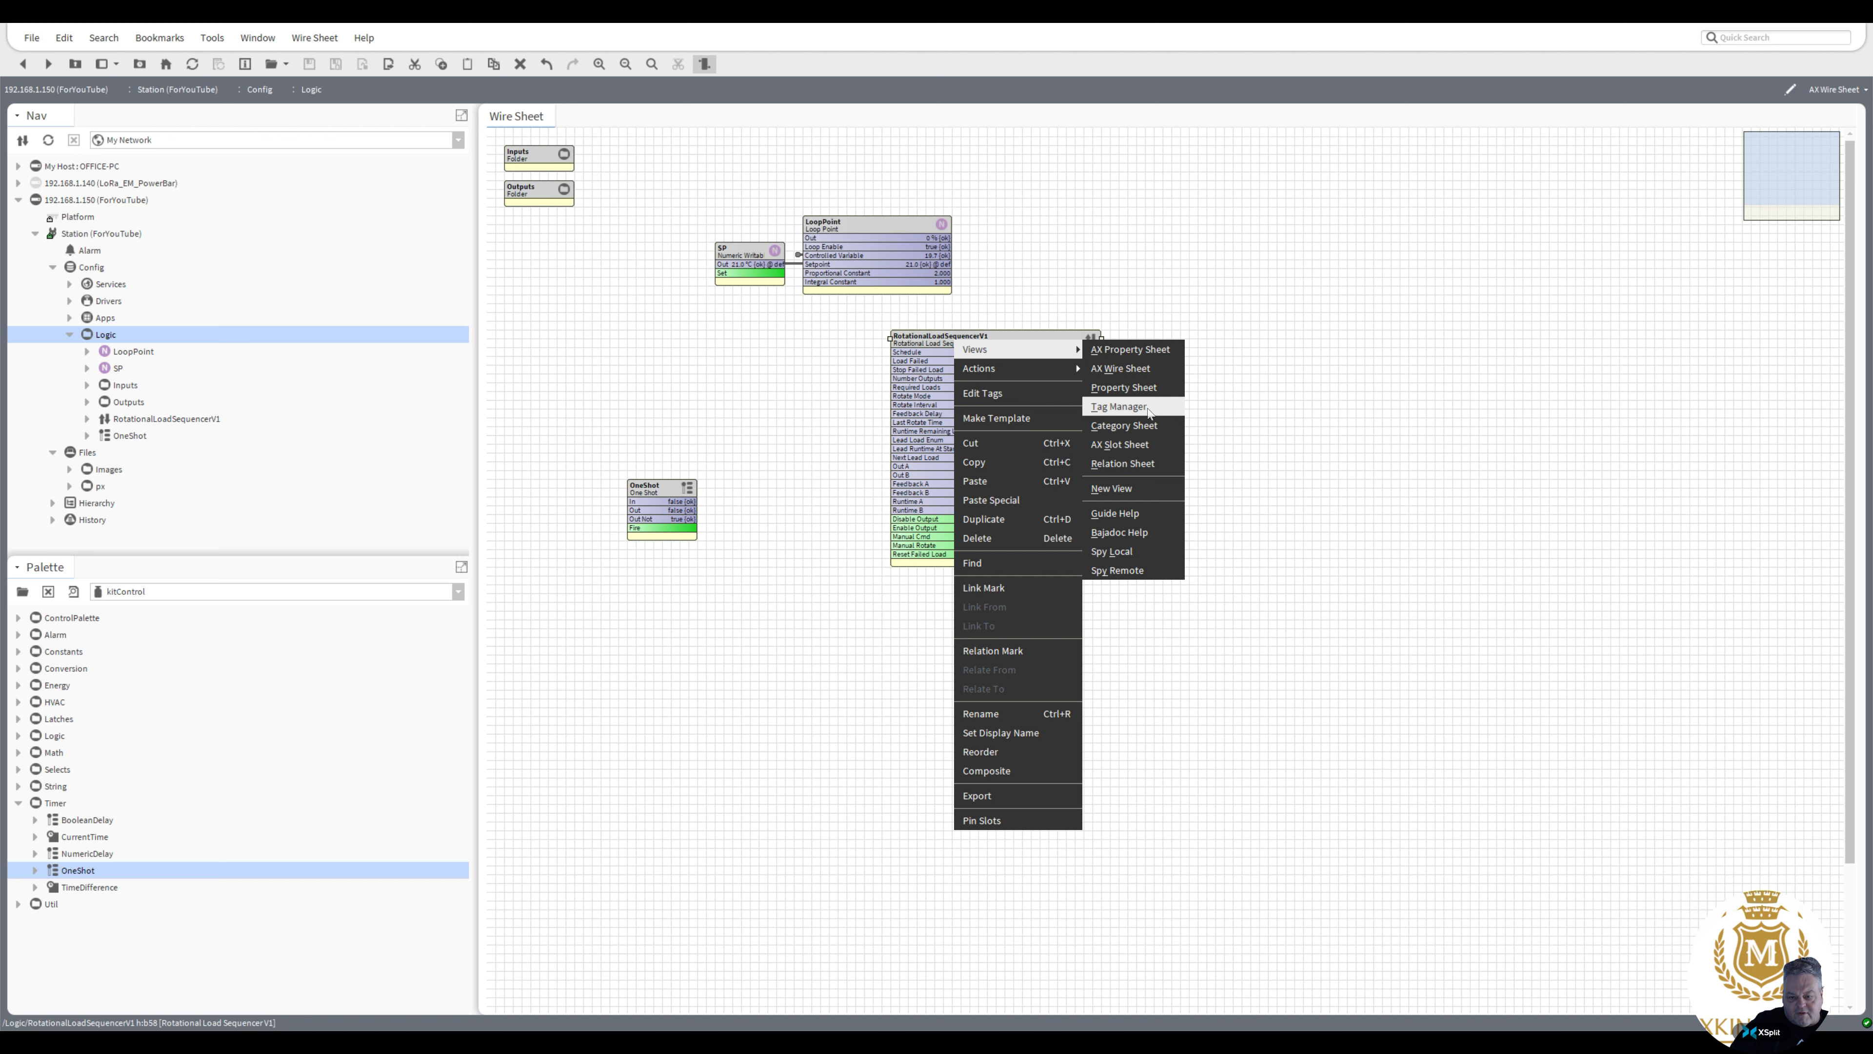
left_click(1145, 446)
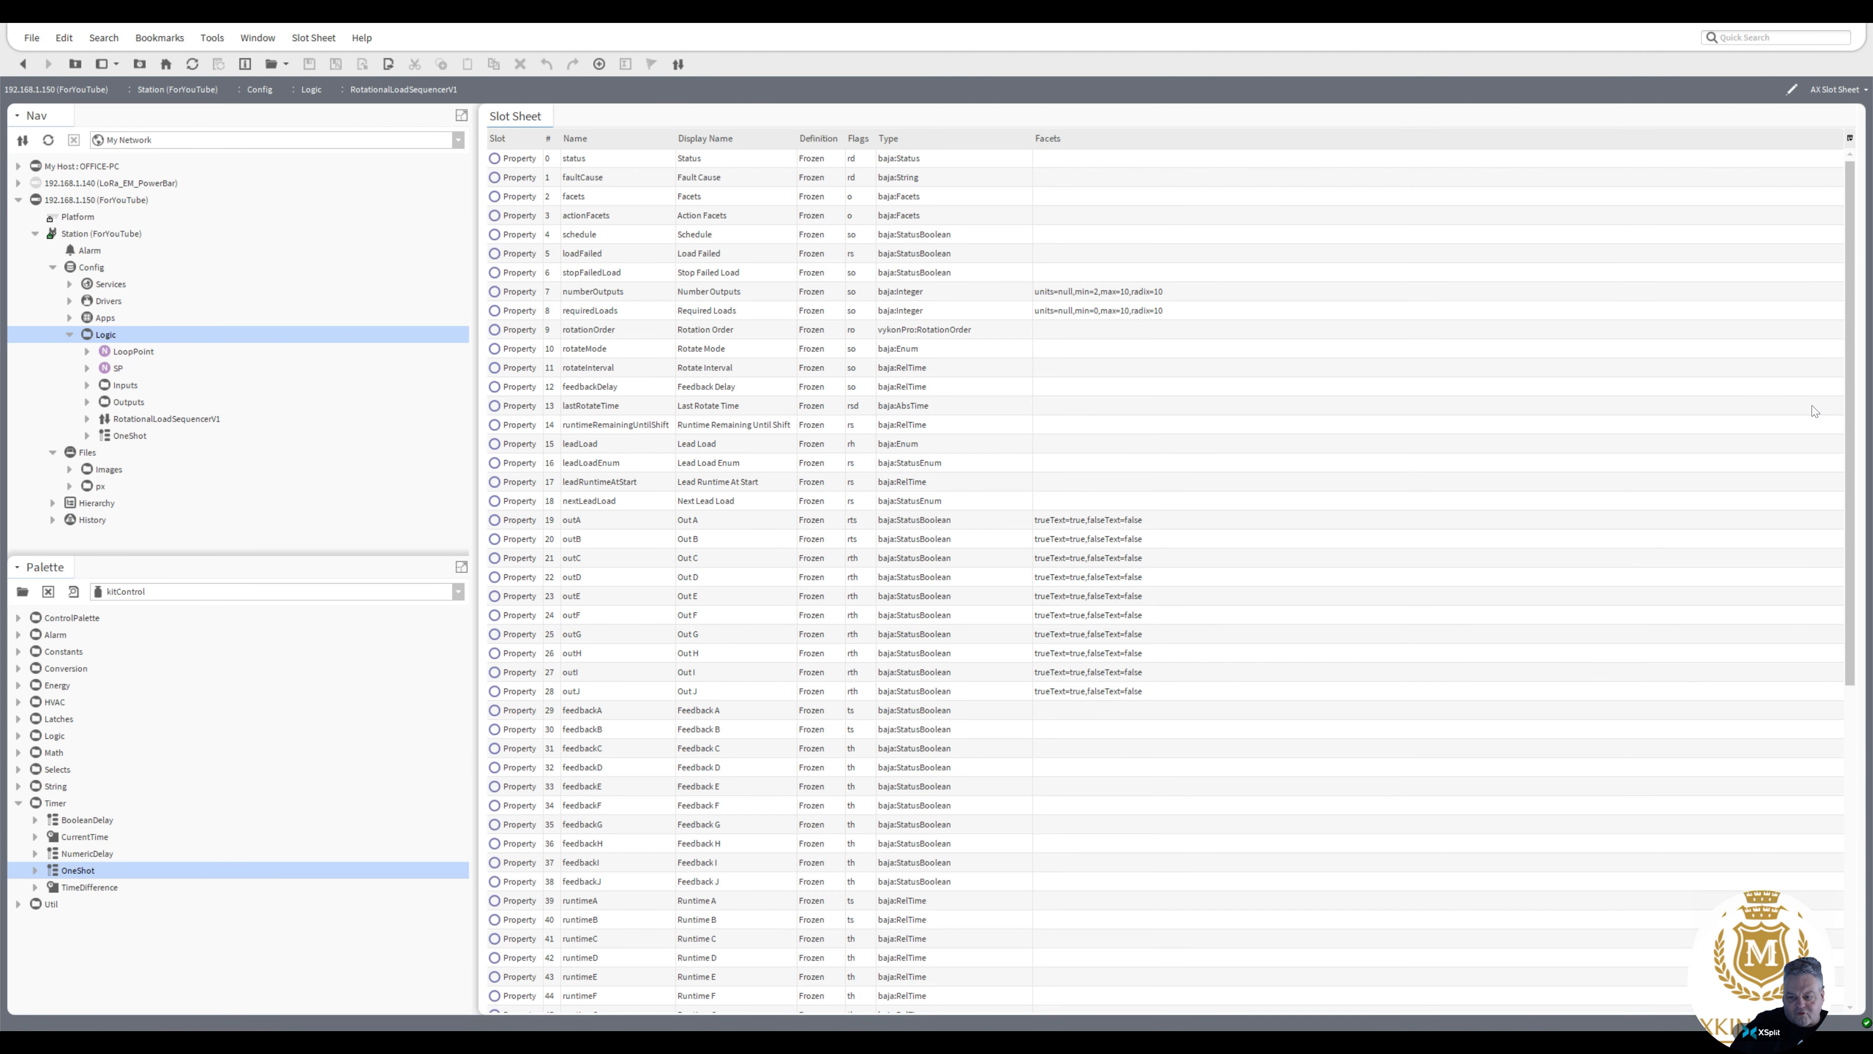
scroll(1850, 413, "down", 9)
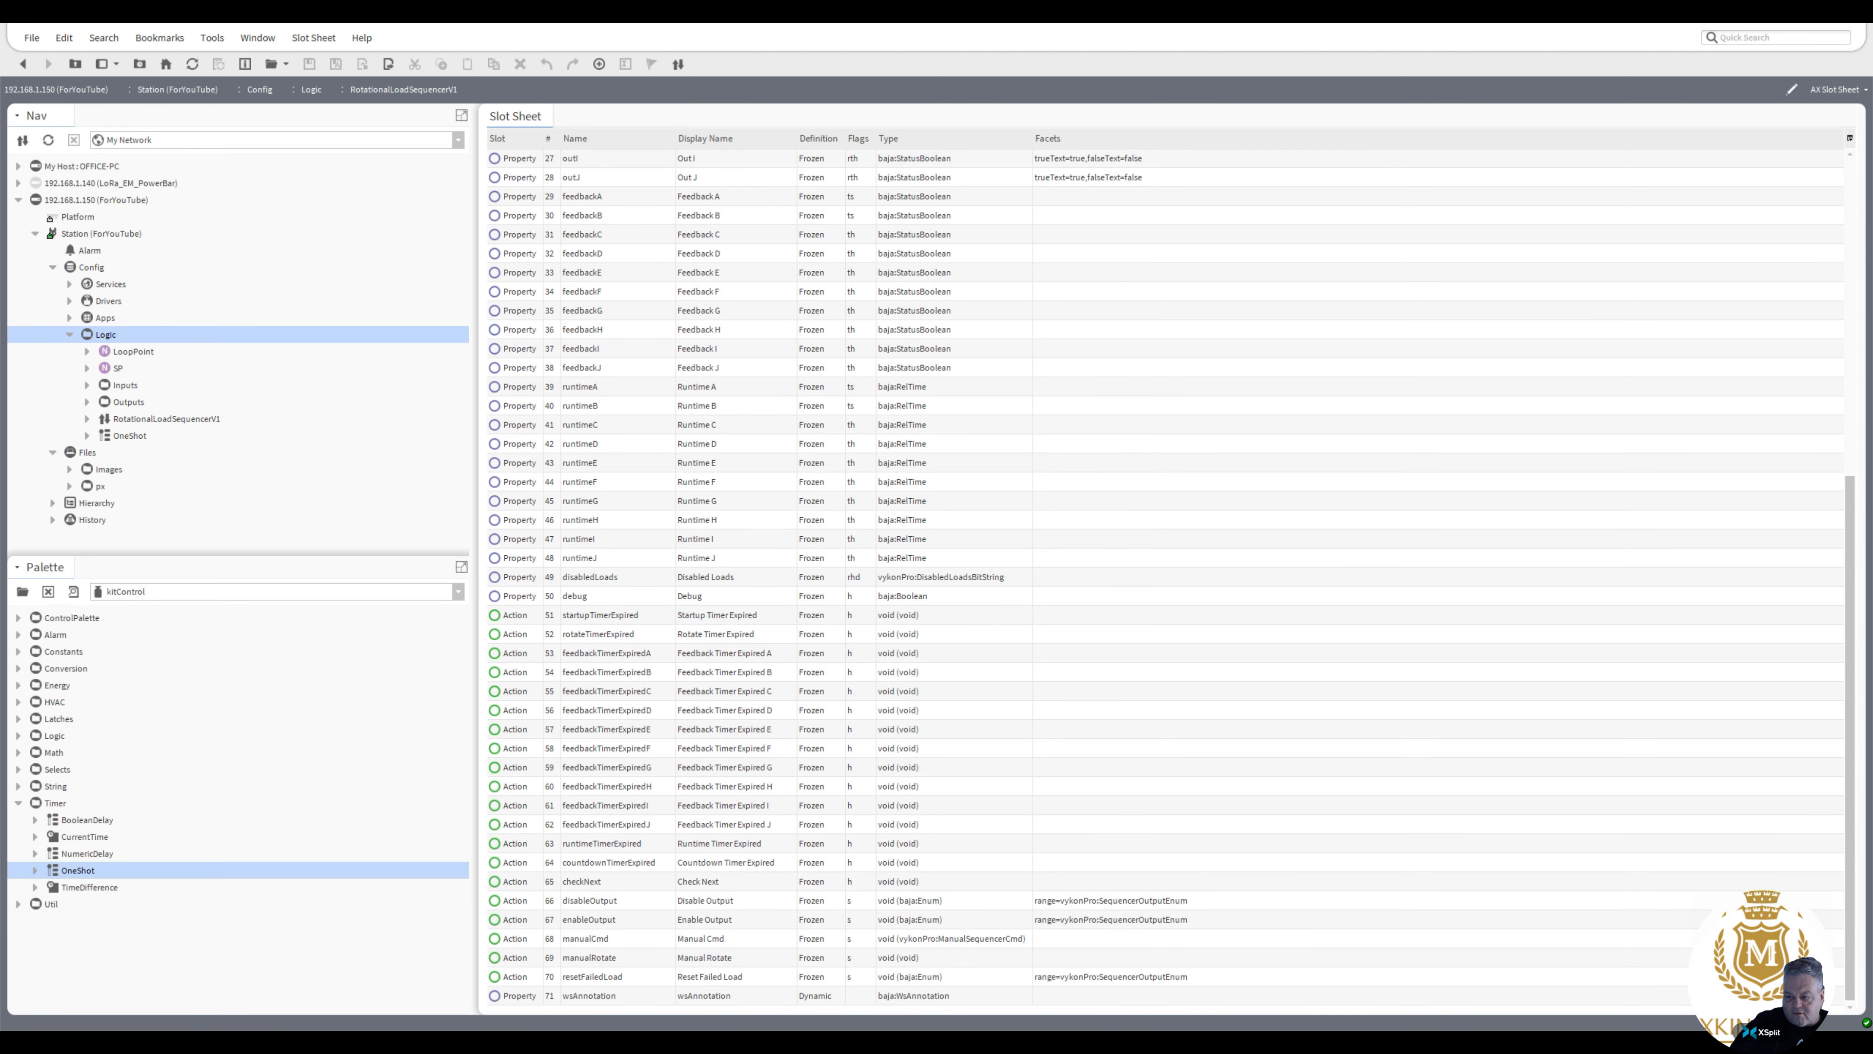
left_click(898, 973)
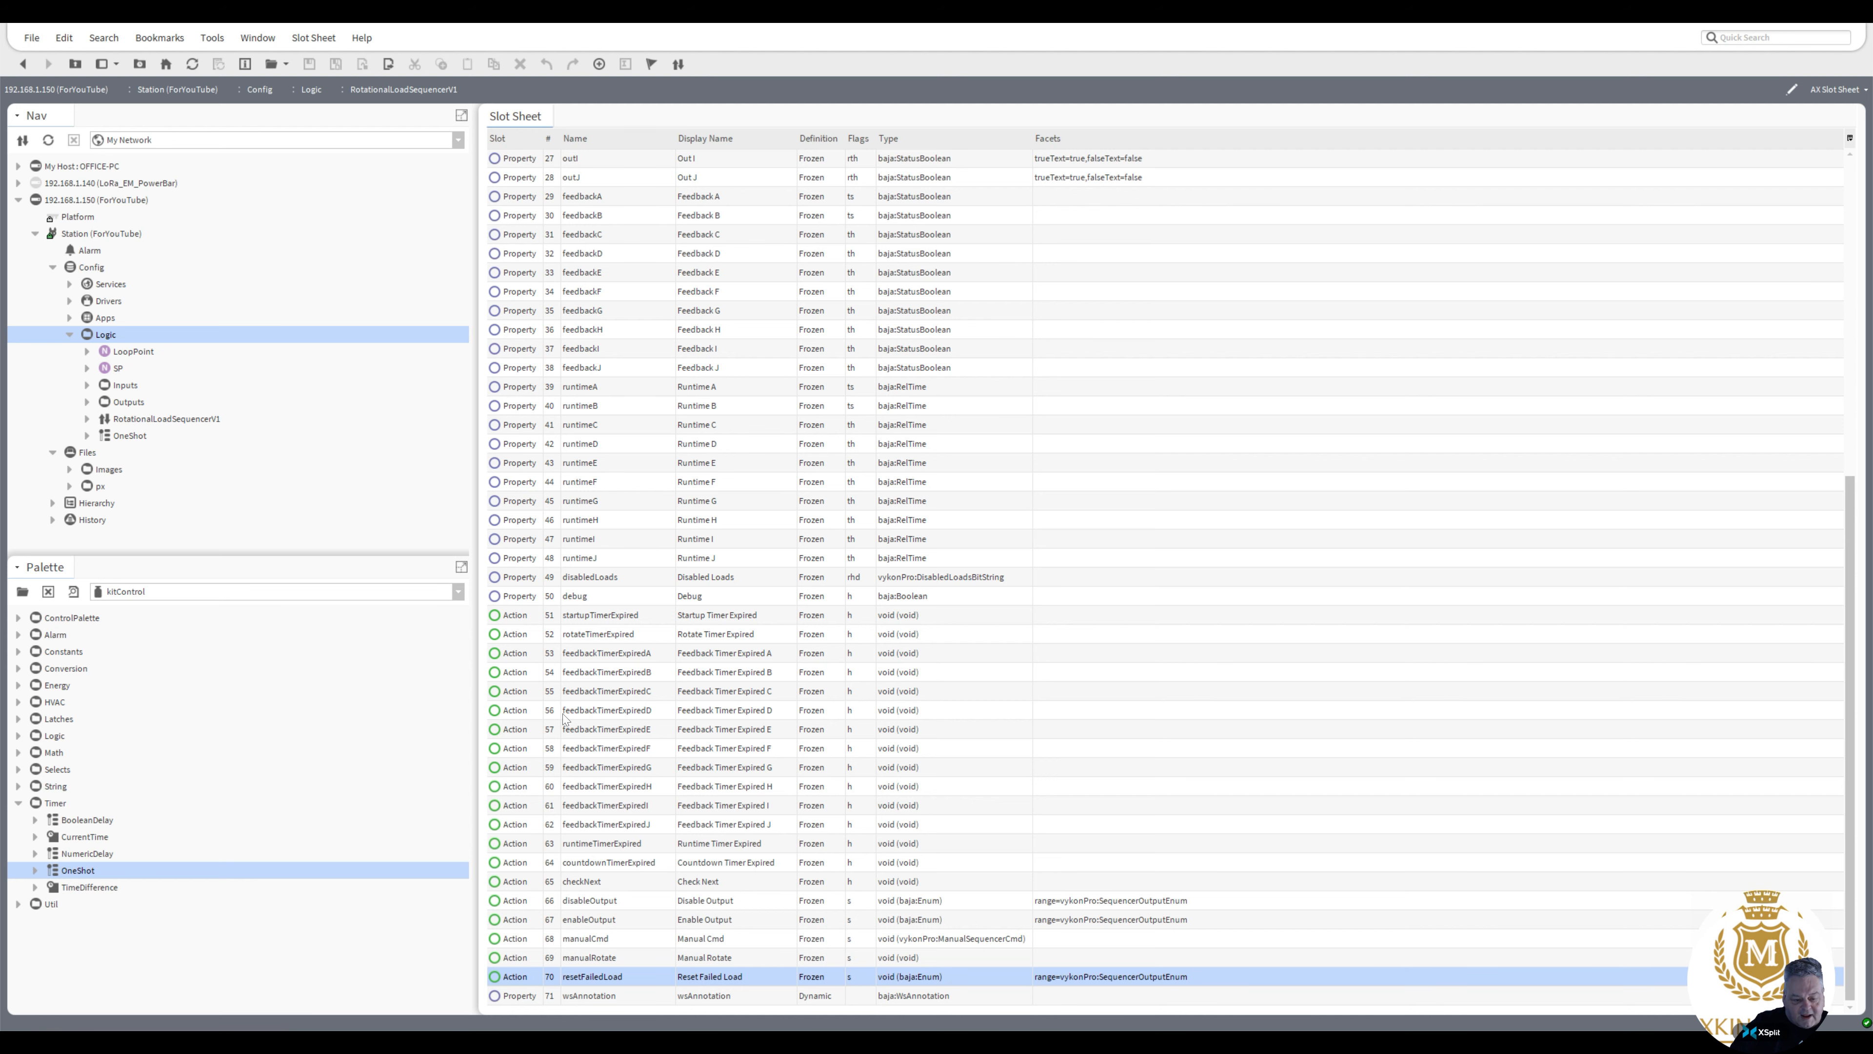
left_click(23, 64)
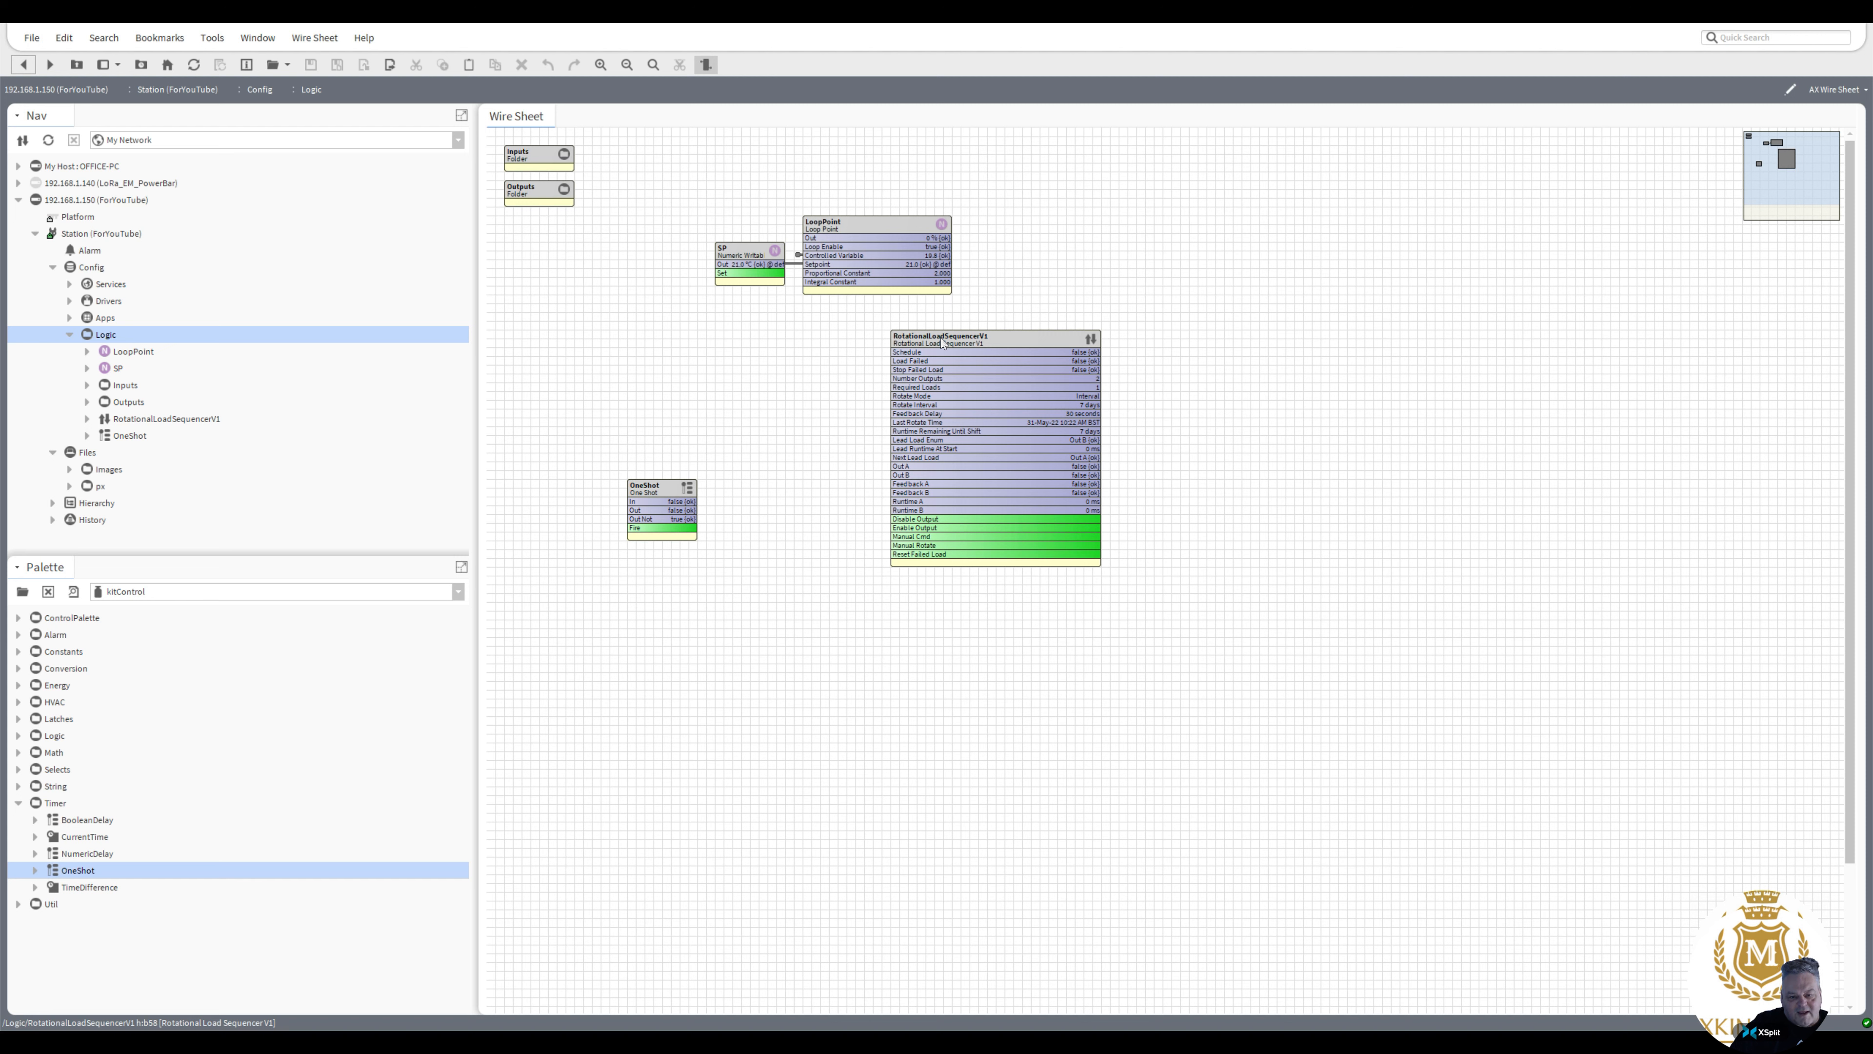
Shift the sequencer block slightly left and up, and delete the OneShot block
left_click_drag(948, 344, 895, 336)
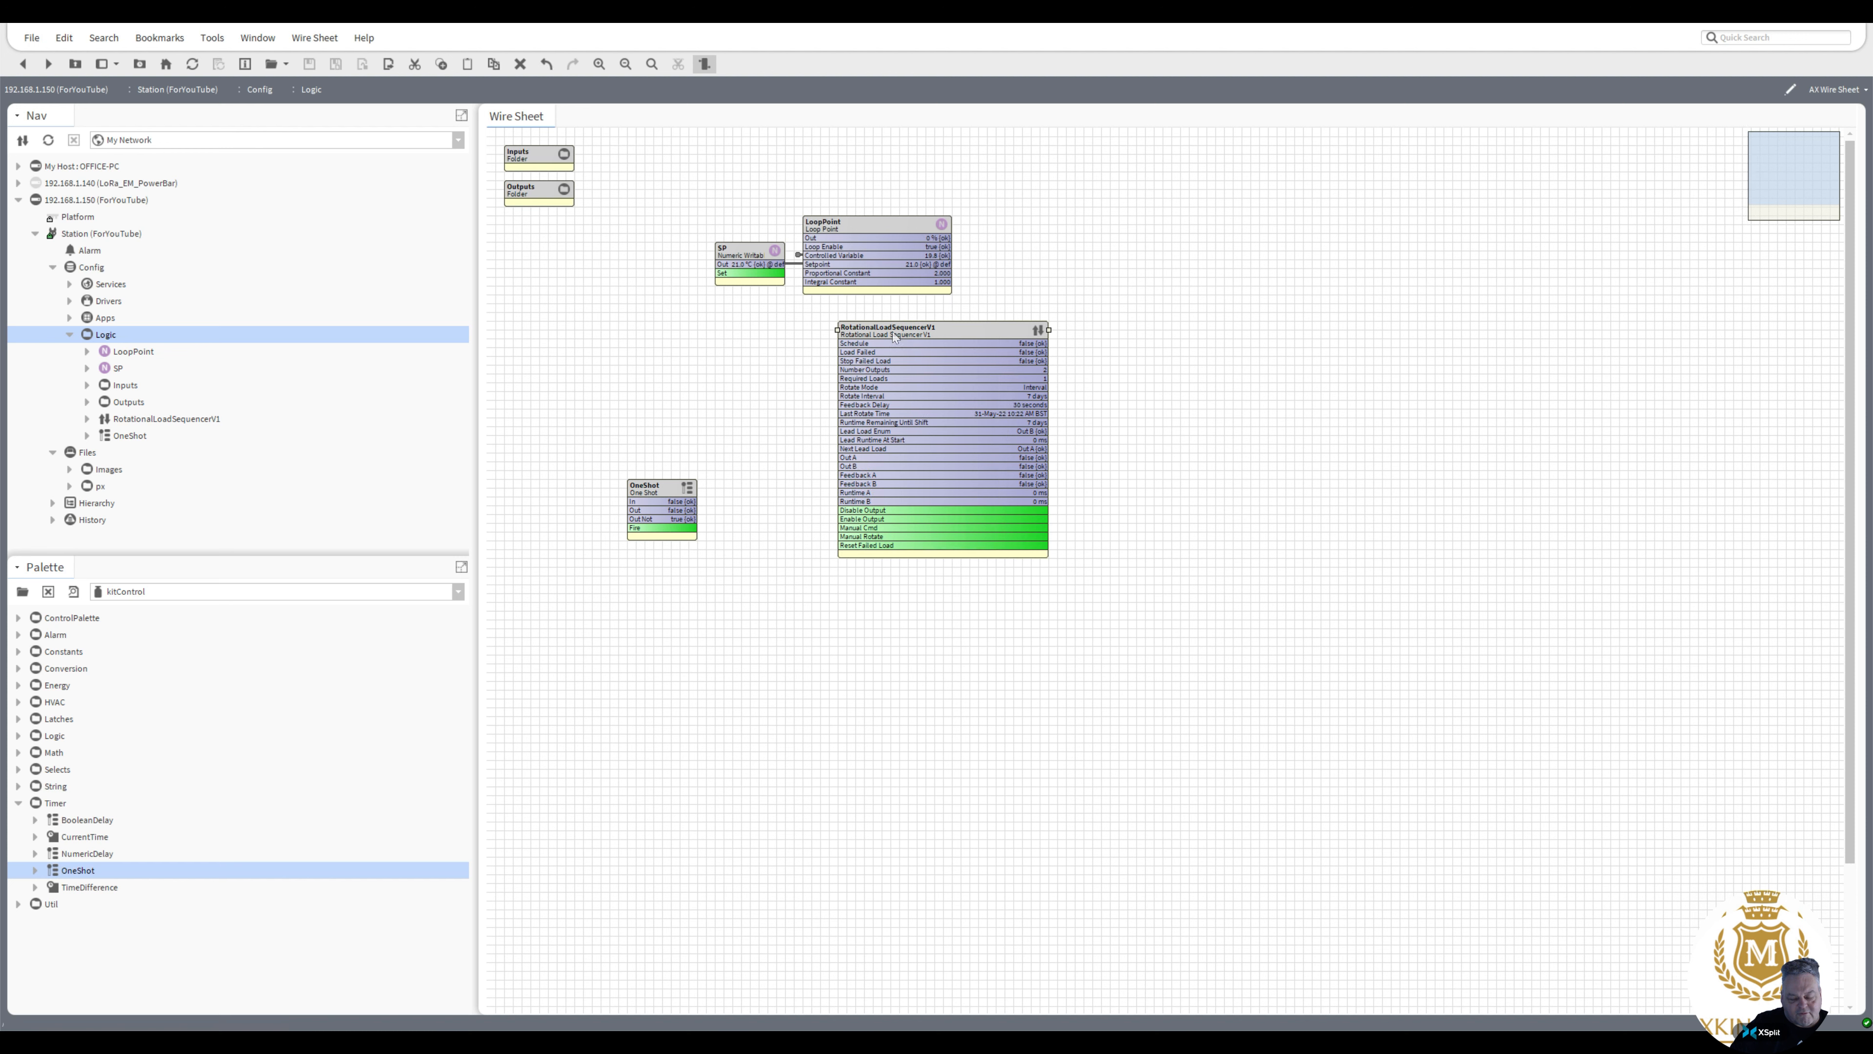
right_click(669, 492)
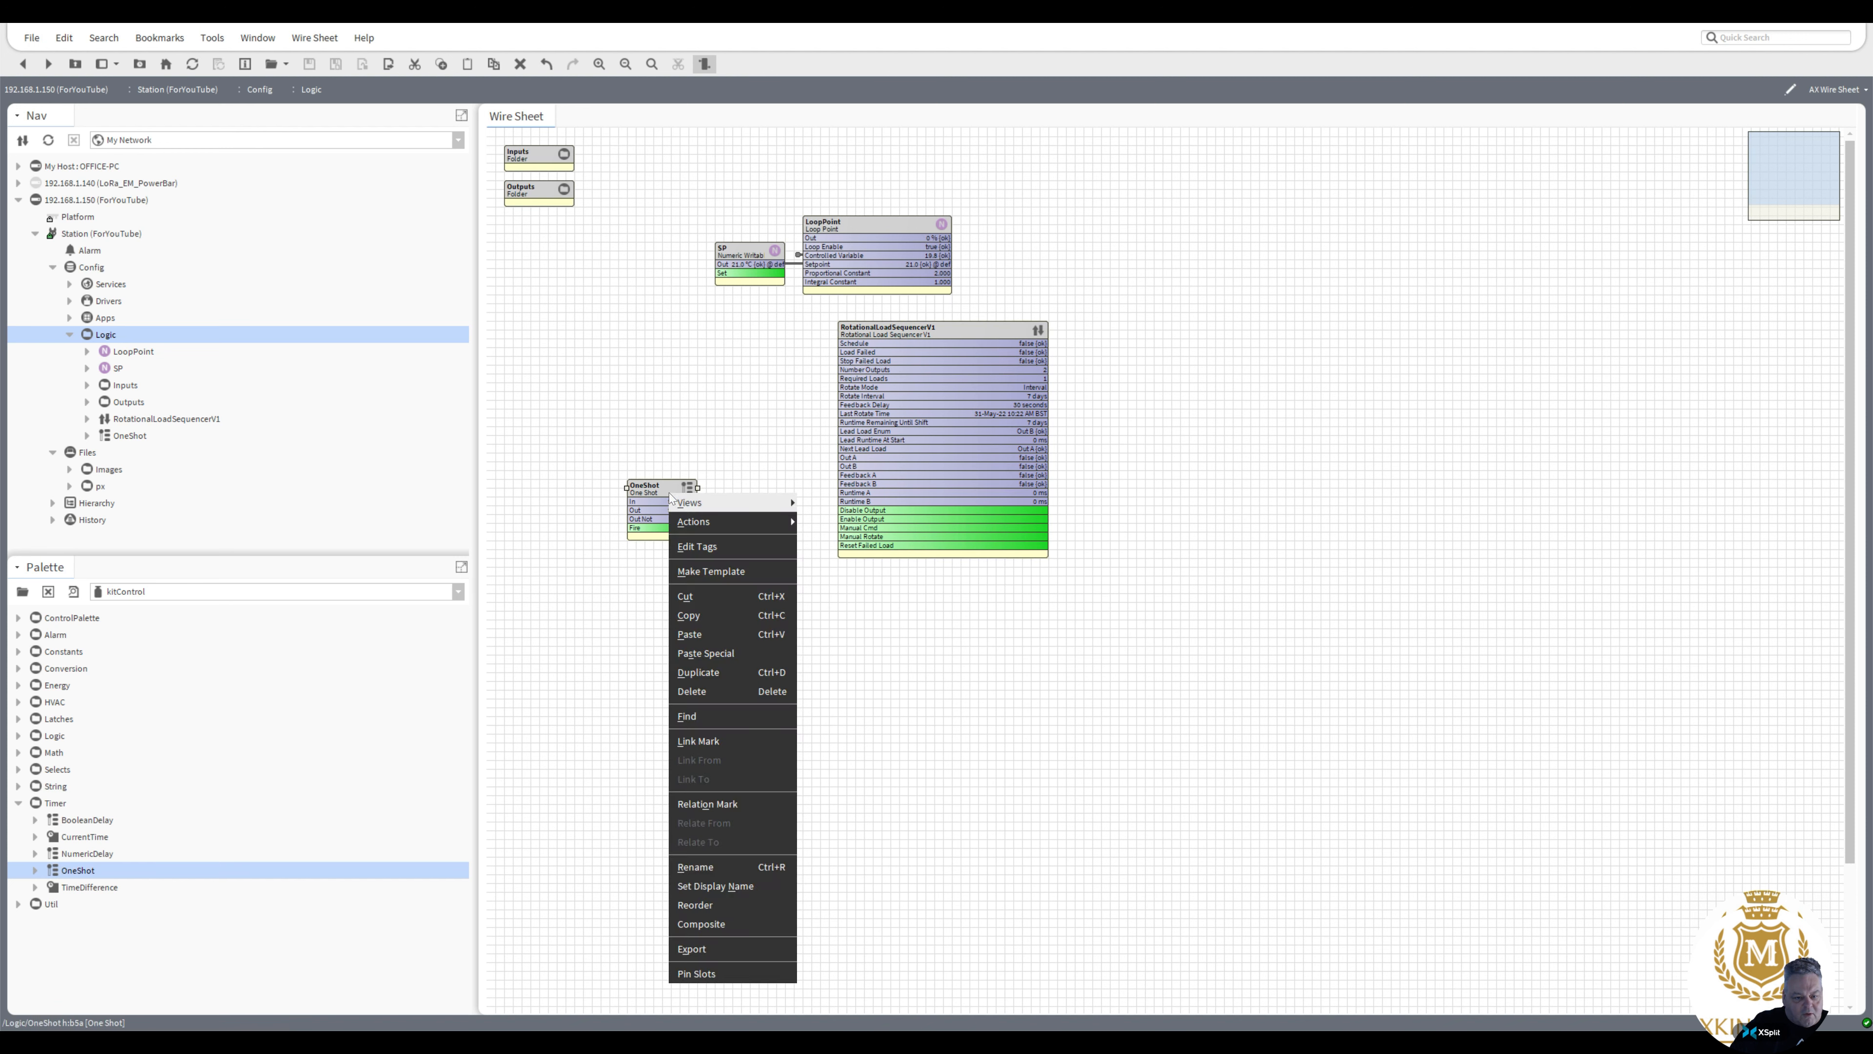
left_click(720, 692)
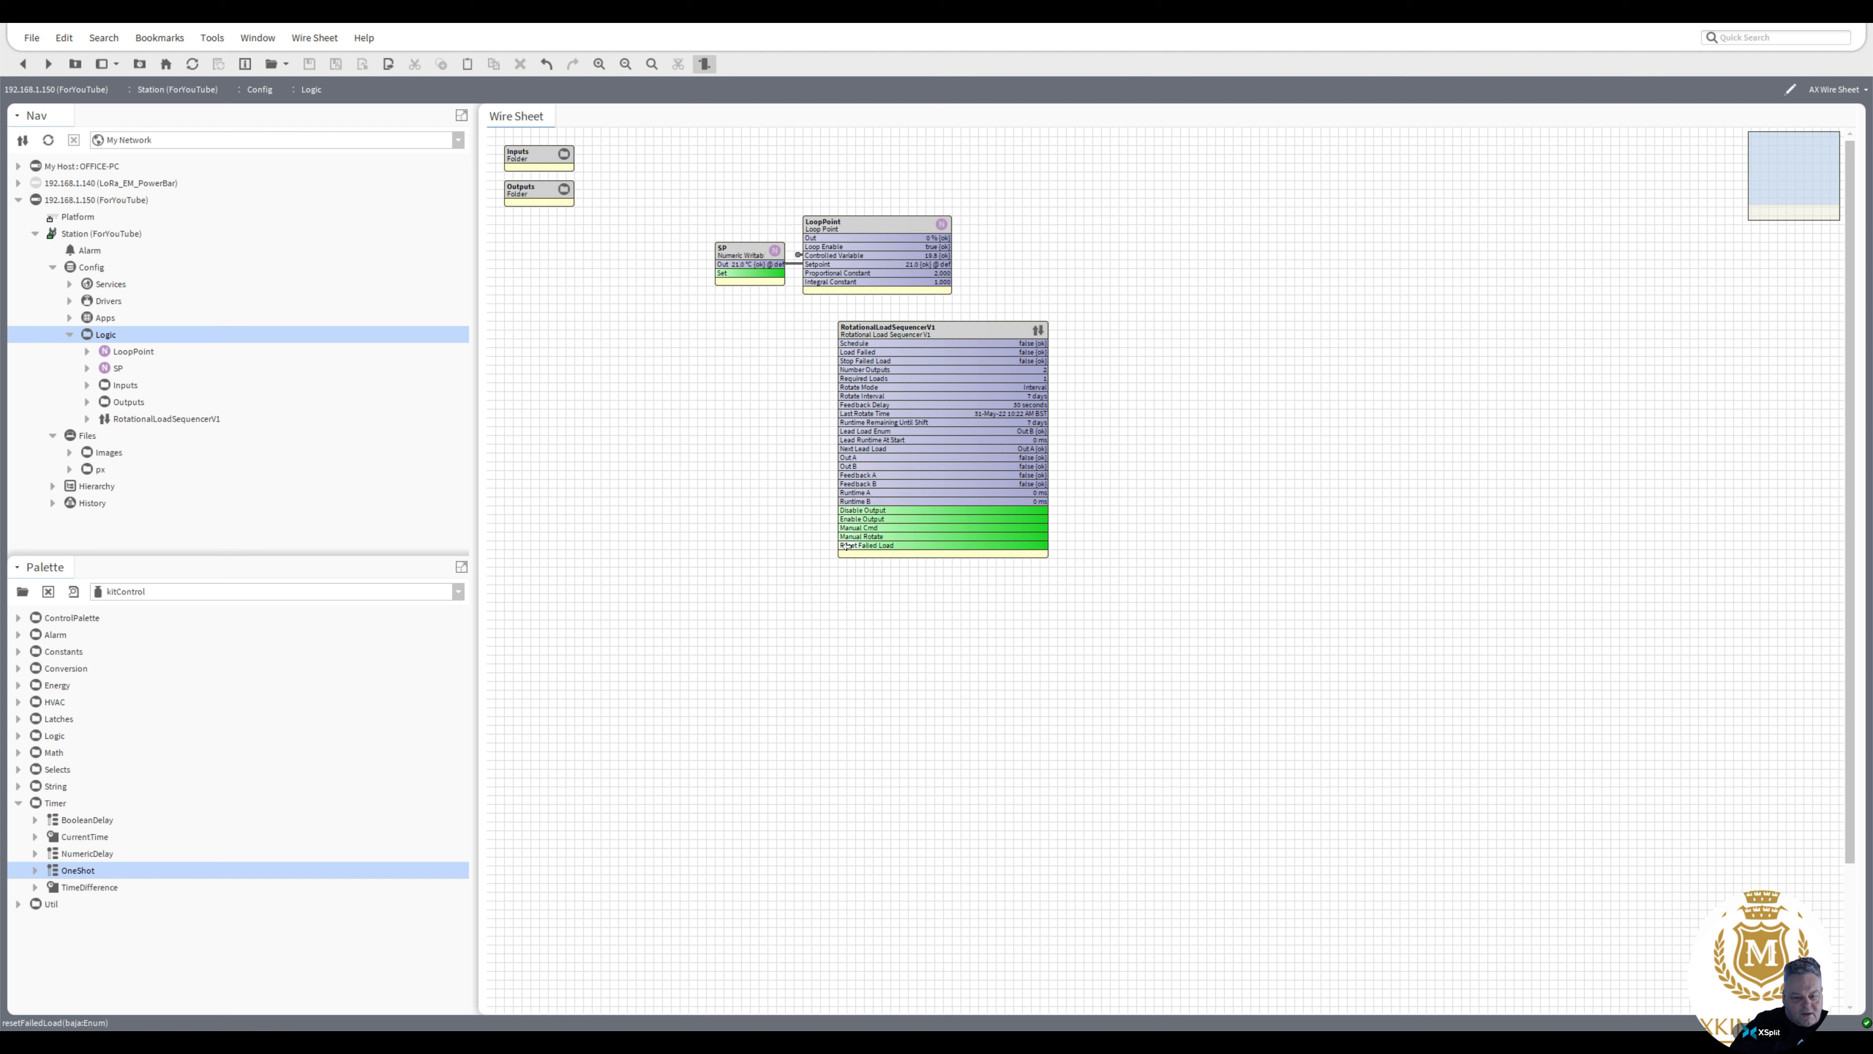
right_click(615, 504)
mouse_move(664, 507)
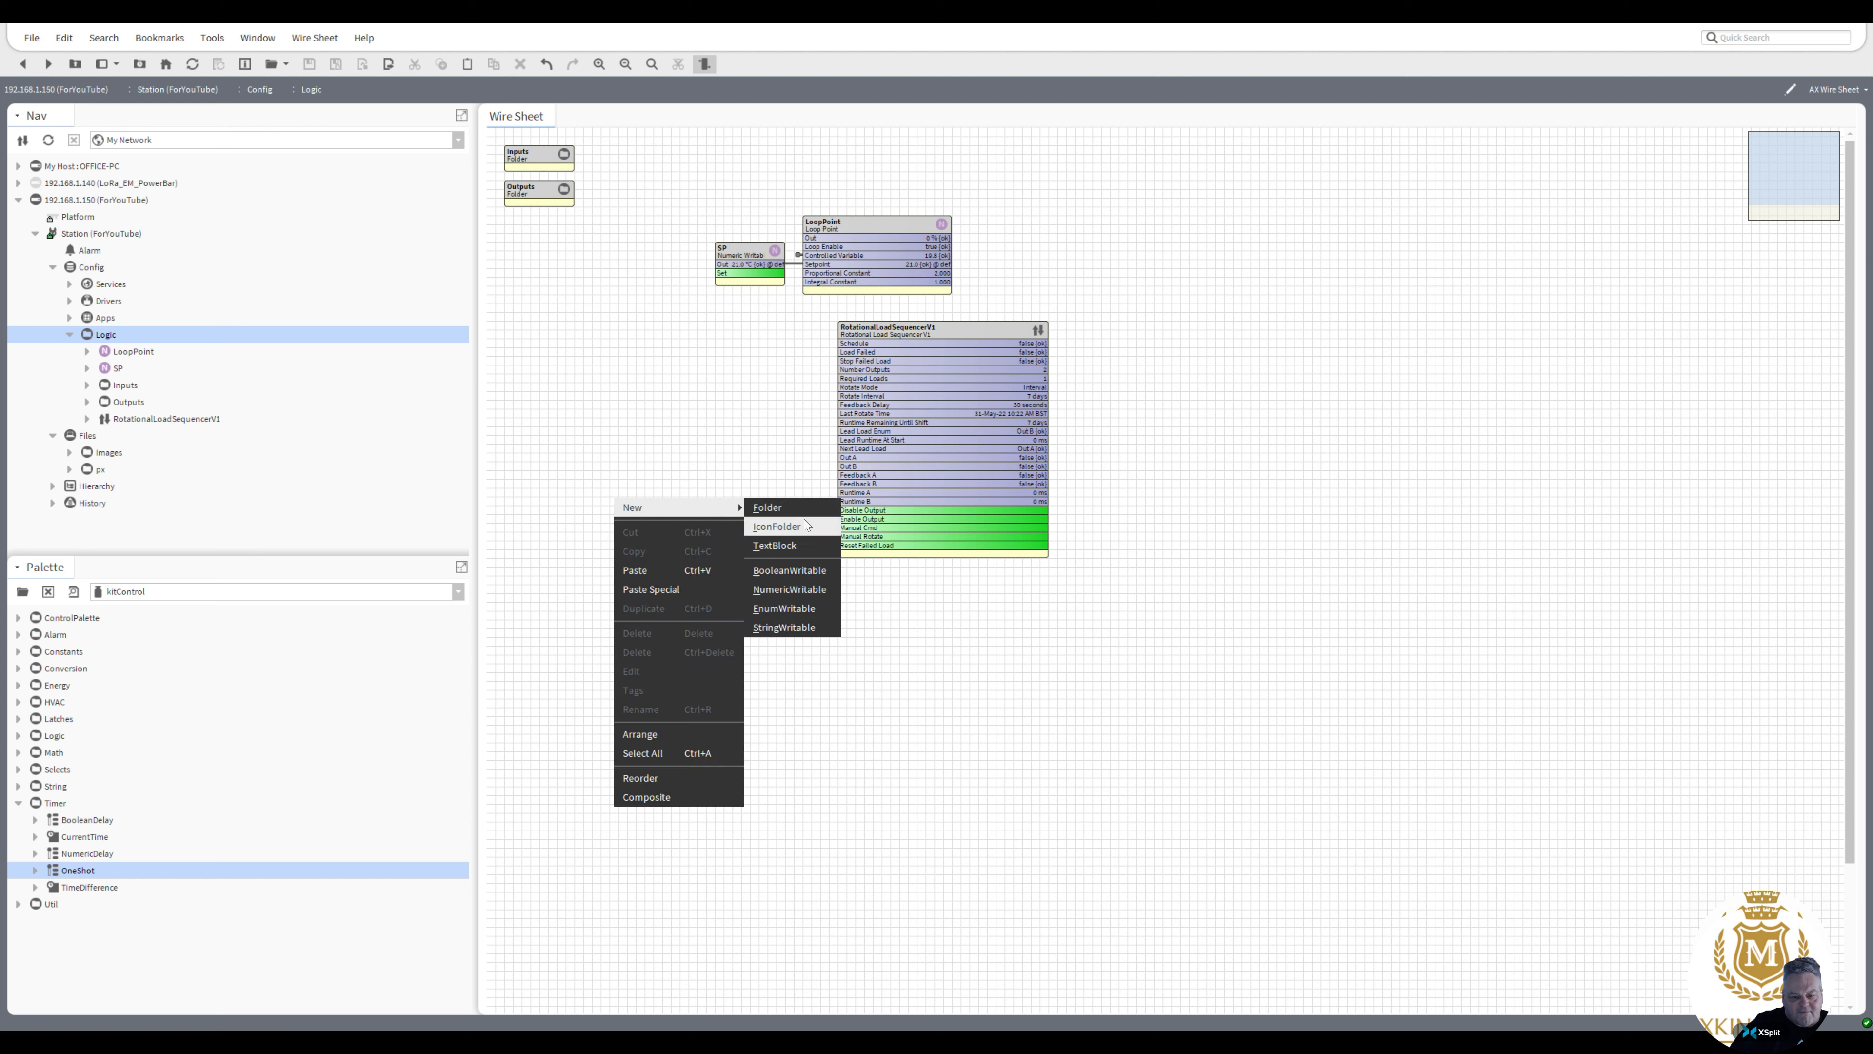
left_click(794, 590)
left_click(963, 539)
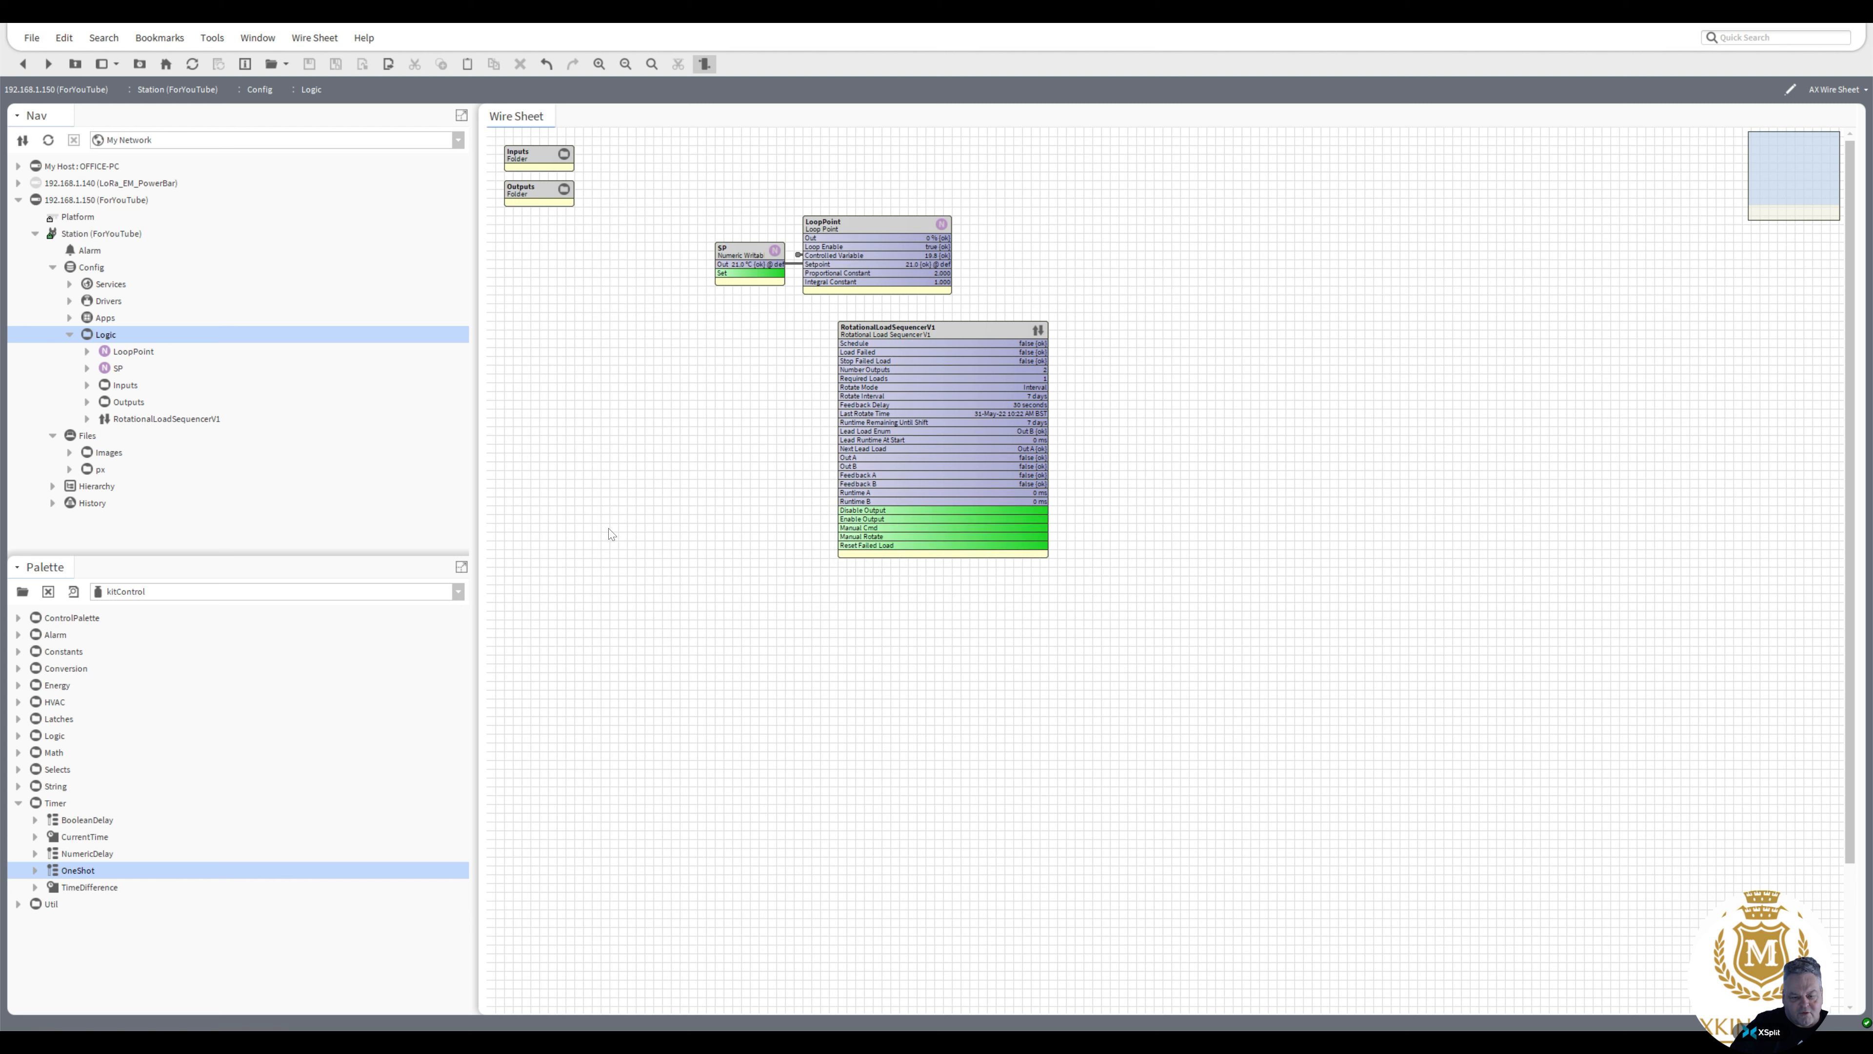
Create a BooleanWritable point to the left of the sequencer, keeping the default name
right_click(610, 533)
mouse_move(664, 537)
left_click(794, 601)
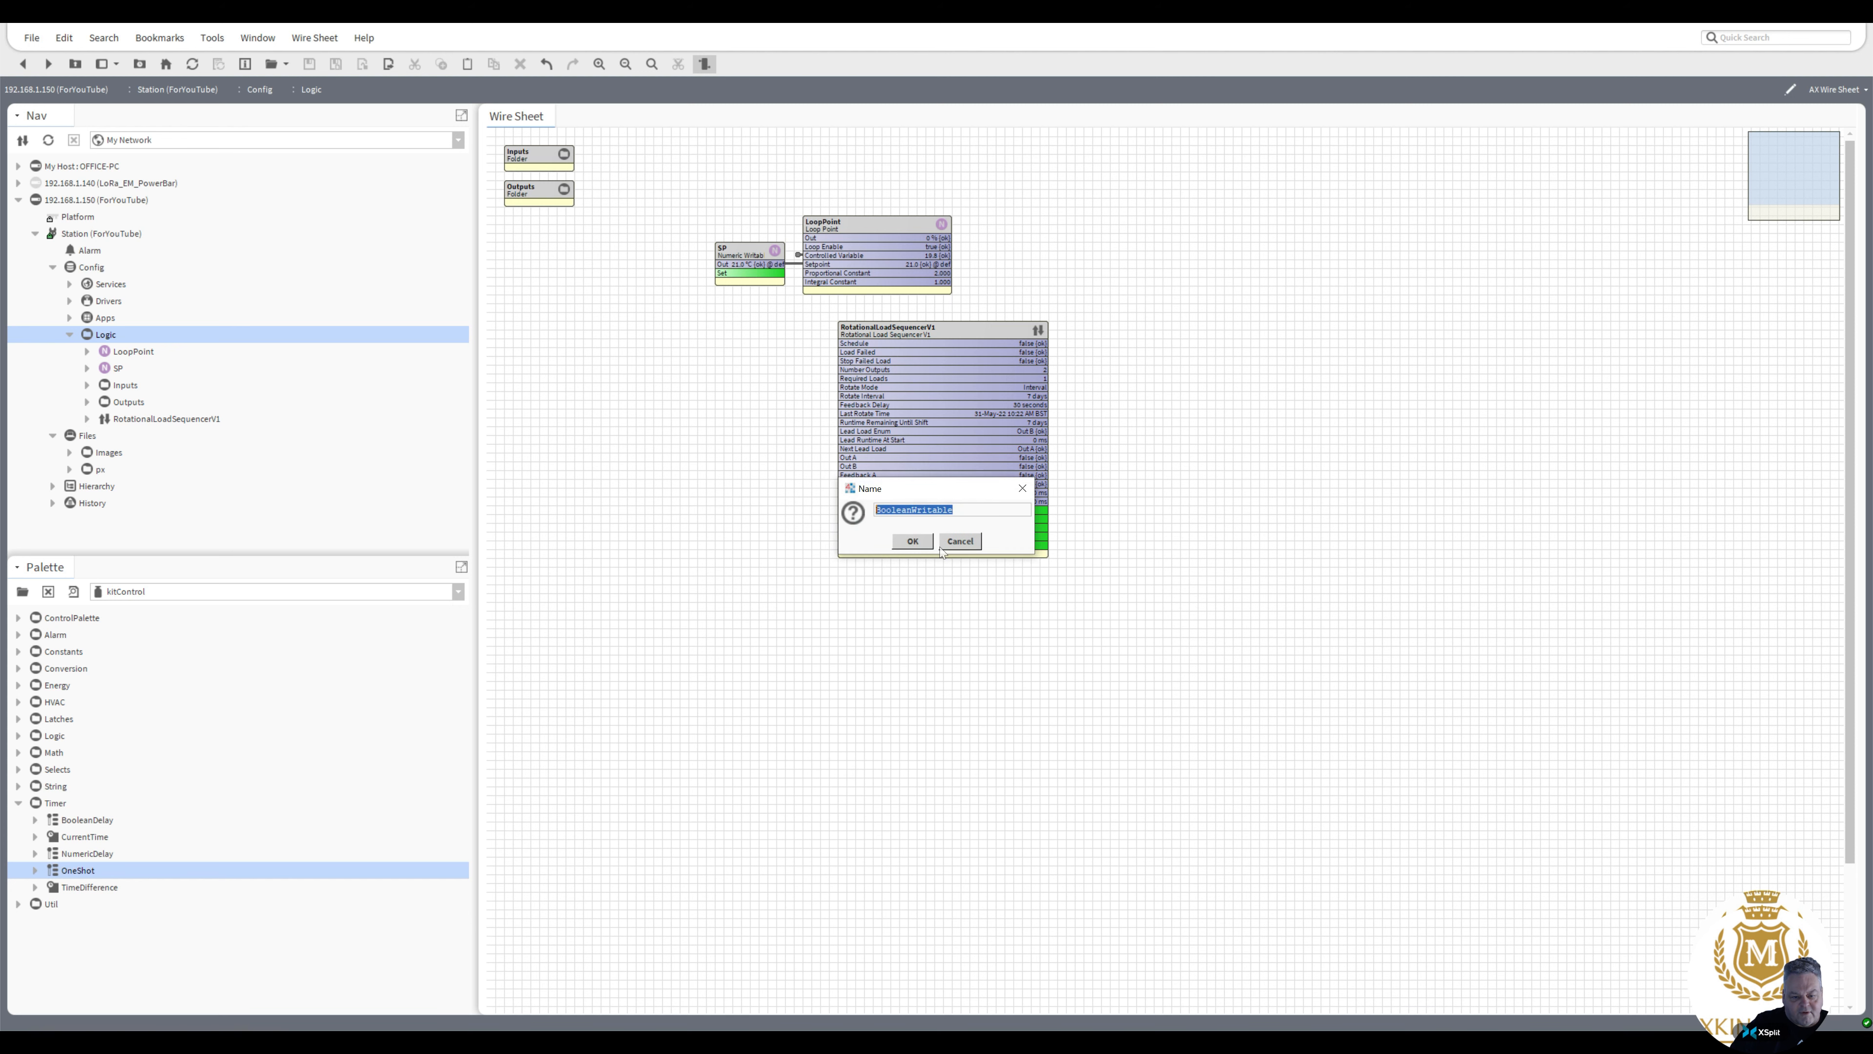
left_click(912, 541)
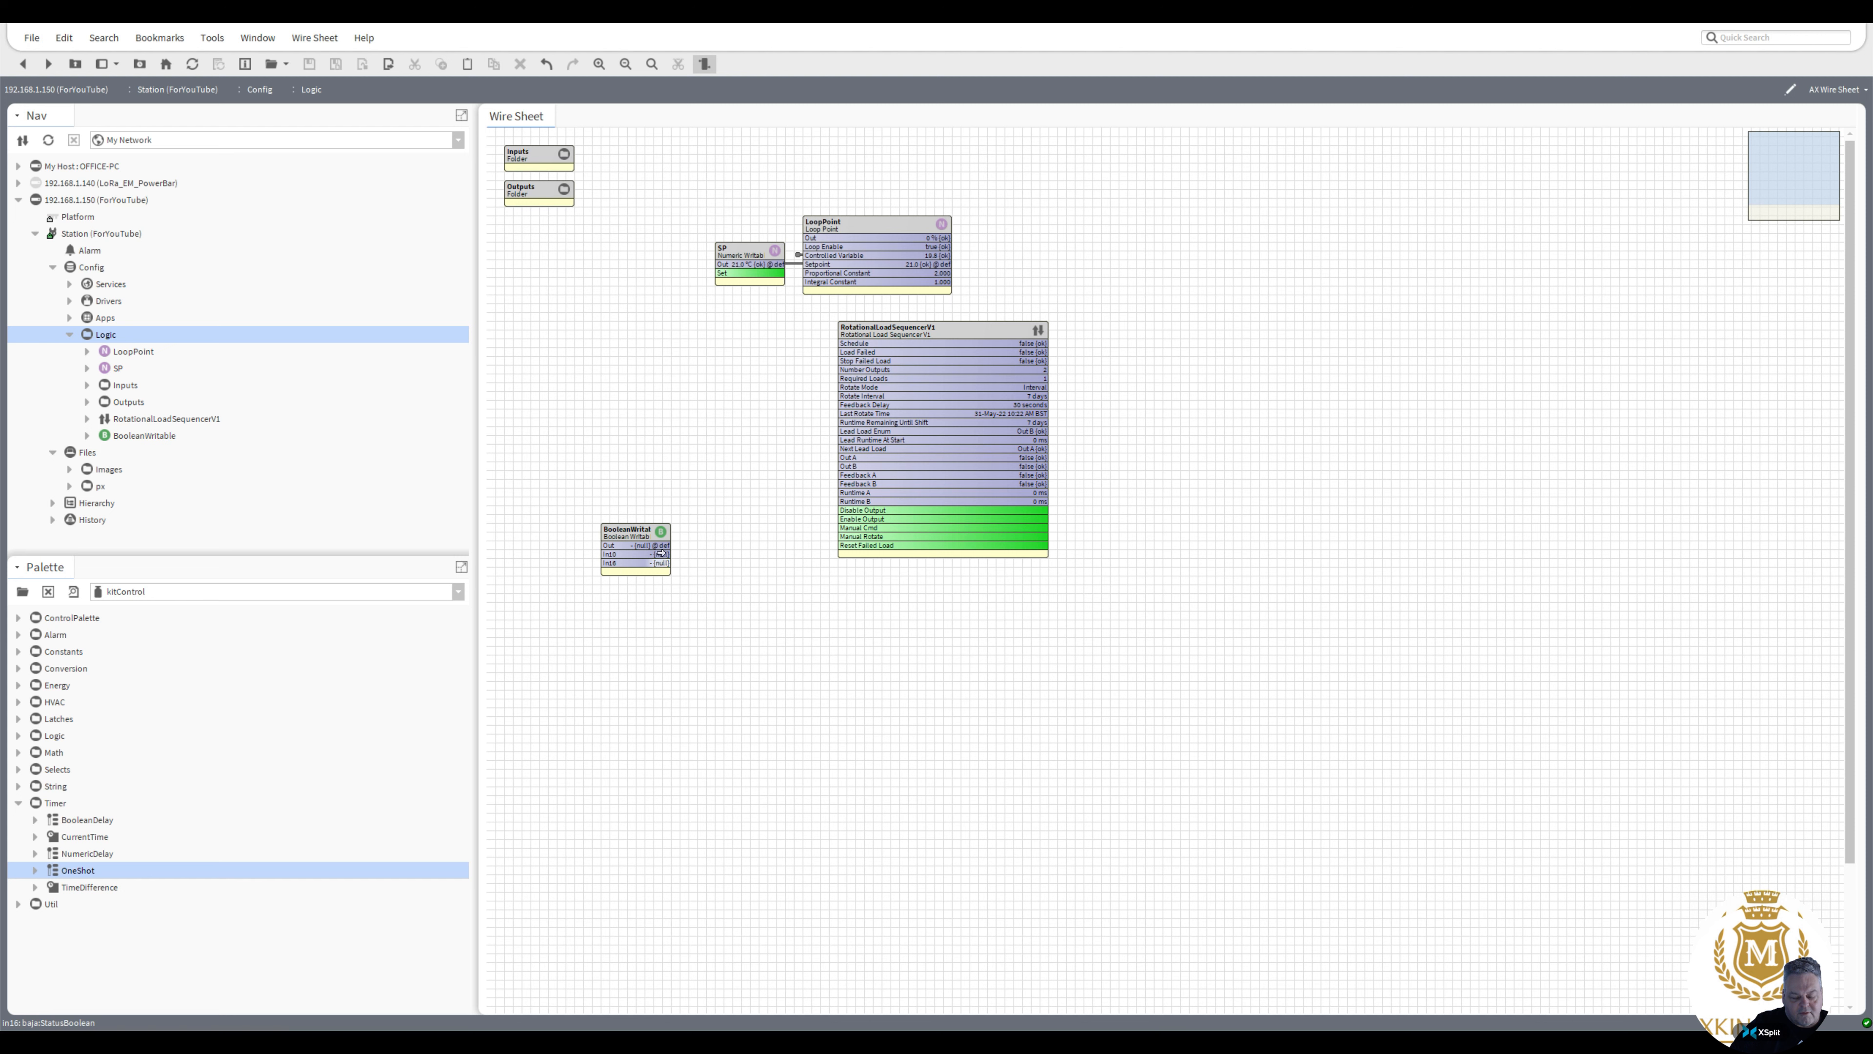
mouse_move(660, 545)
left_mouse_down()
mouse_move(838, 548)
mouse_move(846, 510)
mouse_move(840, 546)
mouse_move(675, 553)
left_mouse_up()
right_click(635, 534)
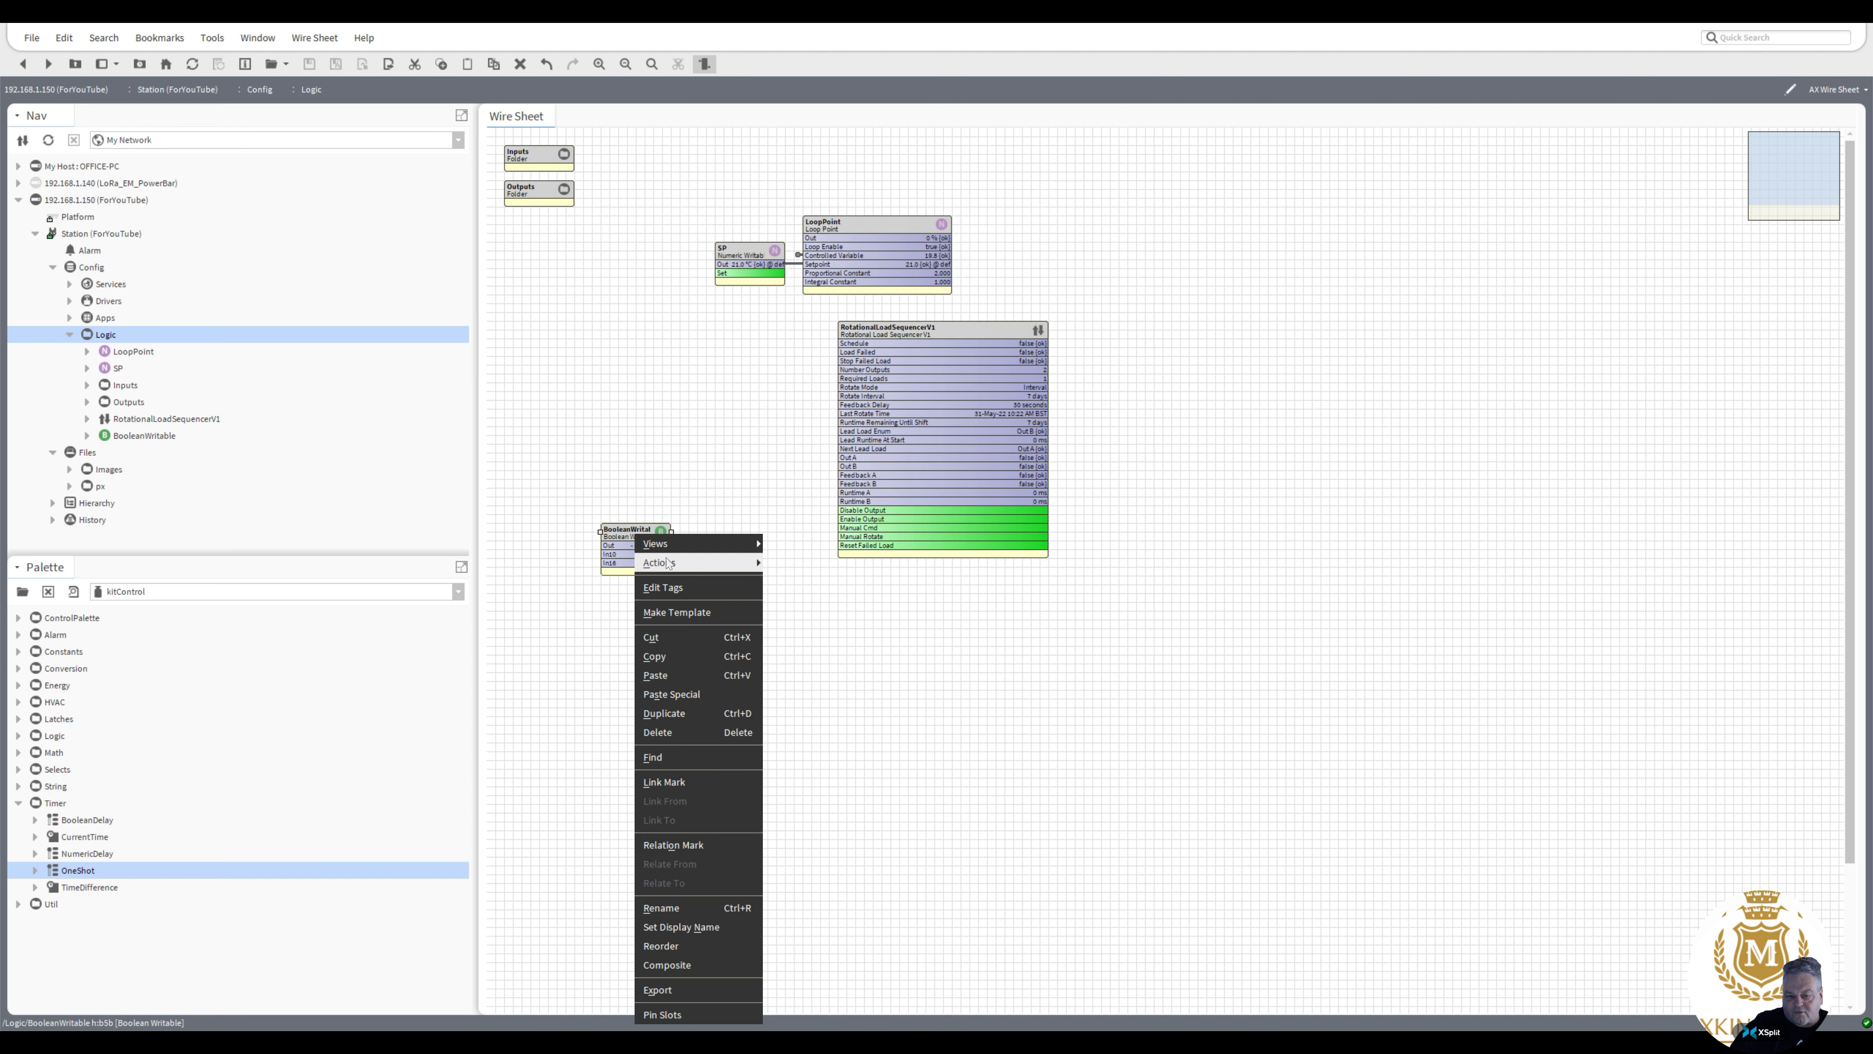
left_click(691, 715)
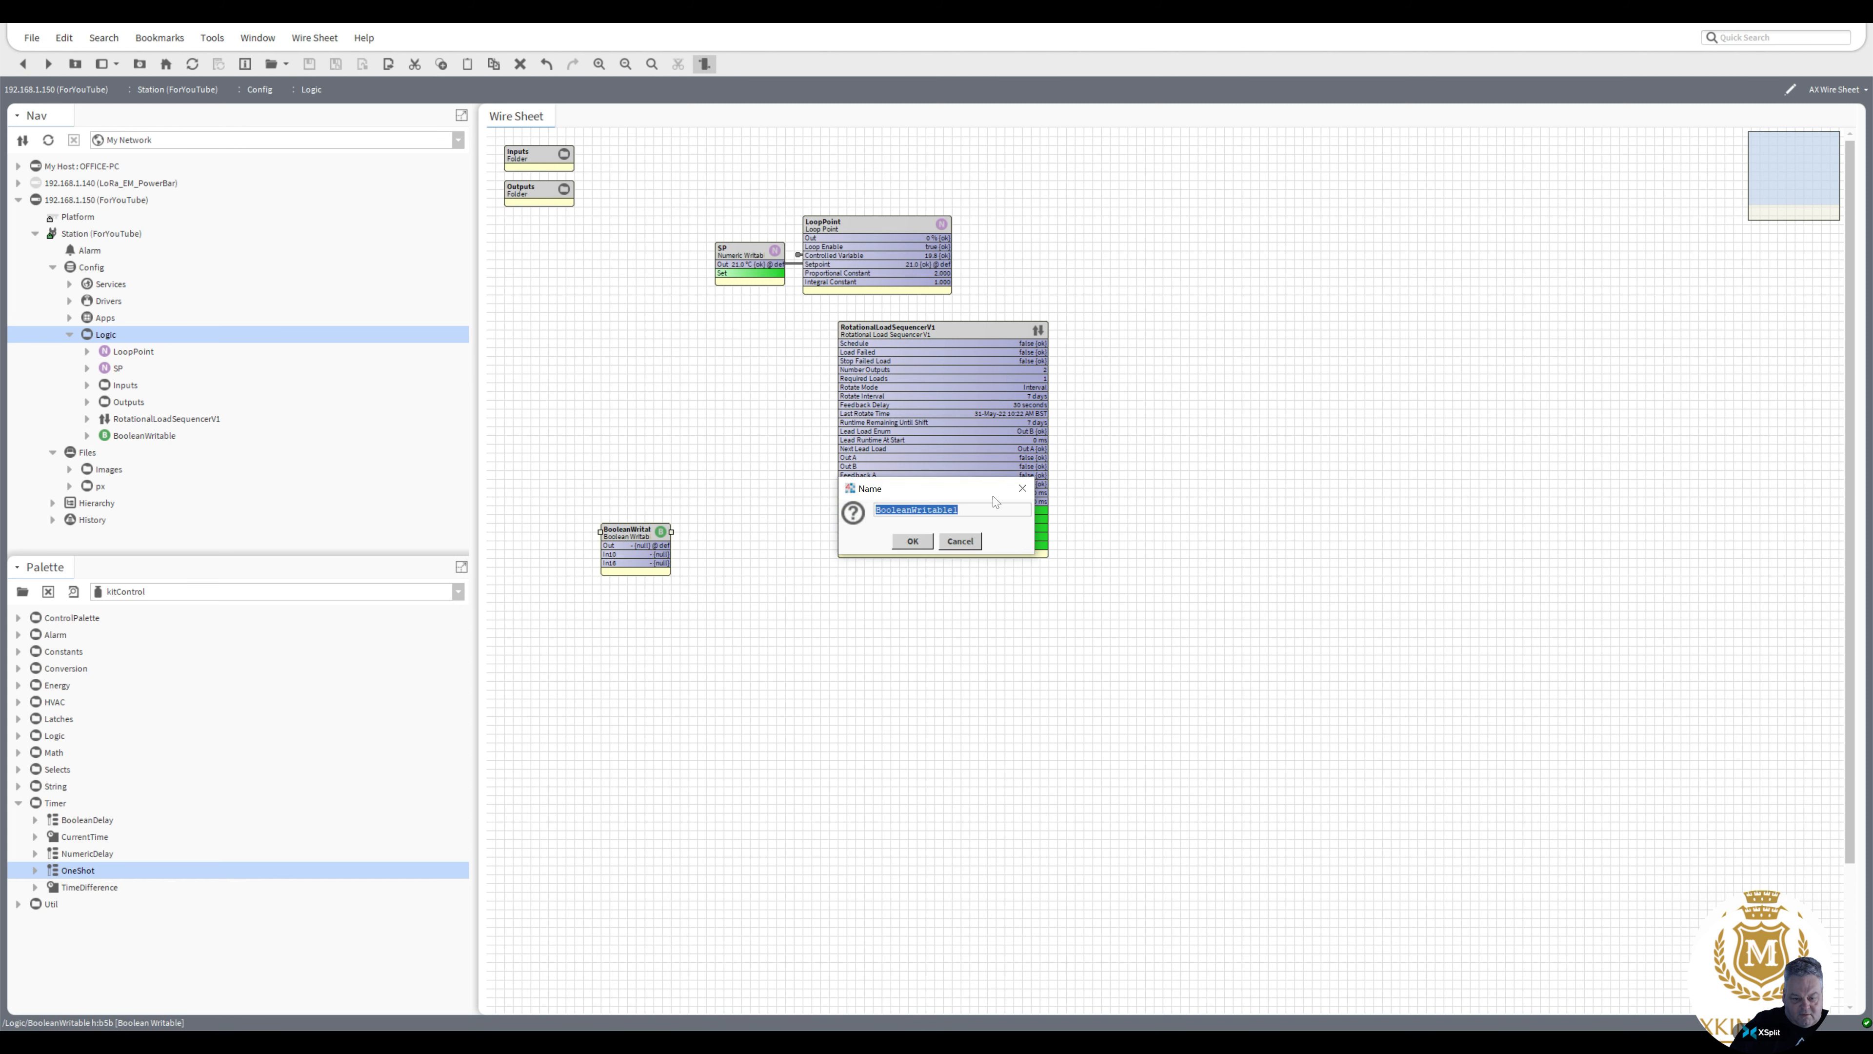
left_click(960, 541)
Delete the BooleanWritable point from the Logic wire sheet
right_click(632, 539)
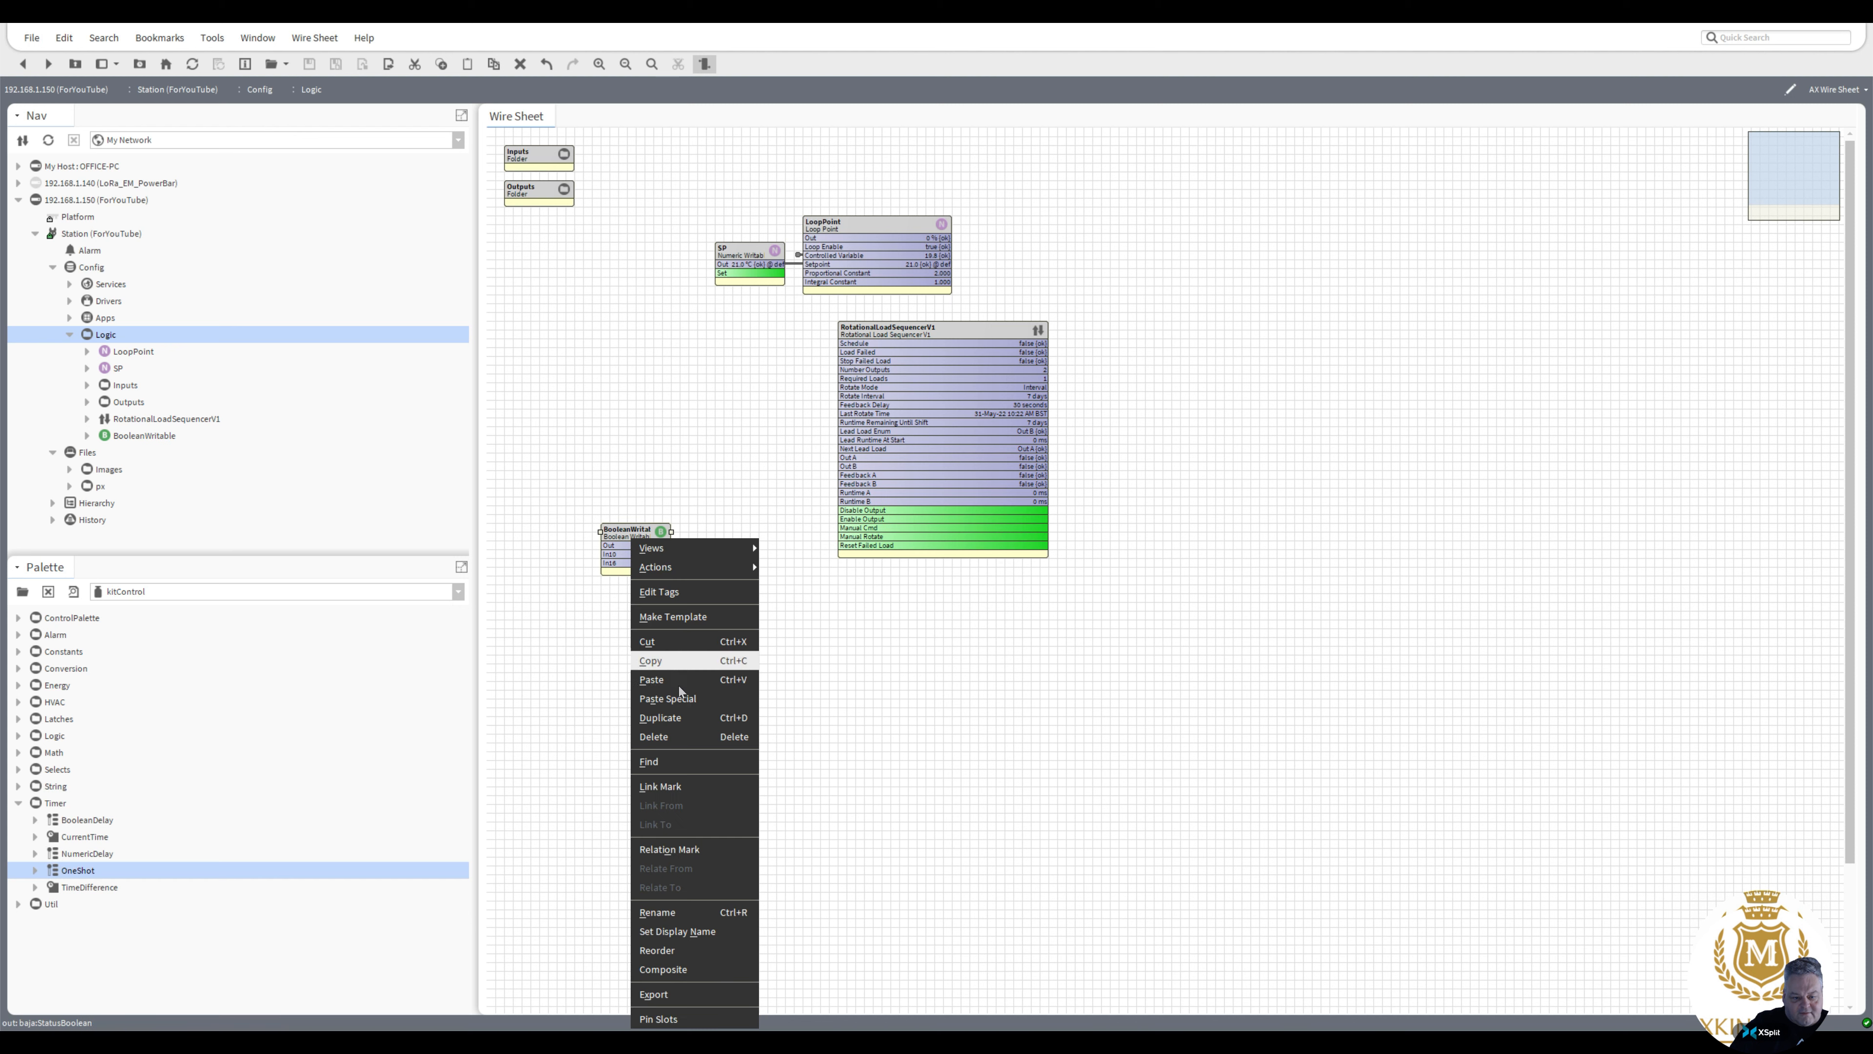
left_click(660, 737)
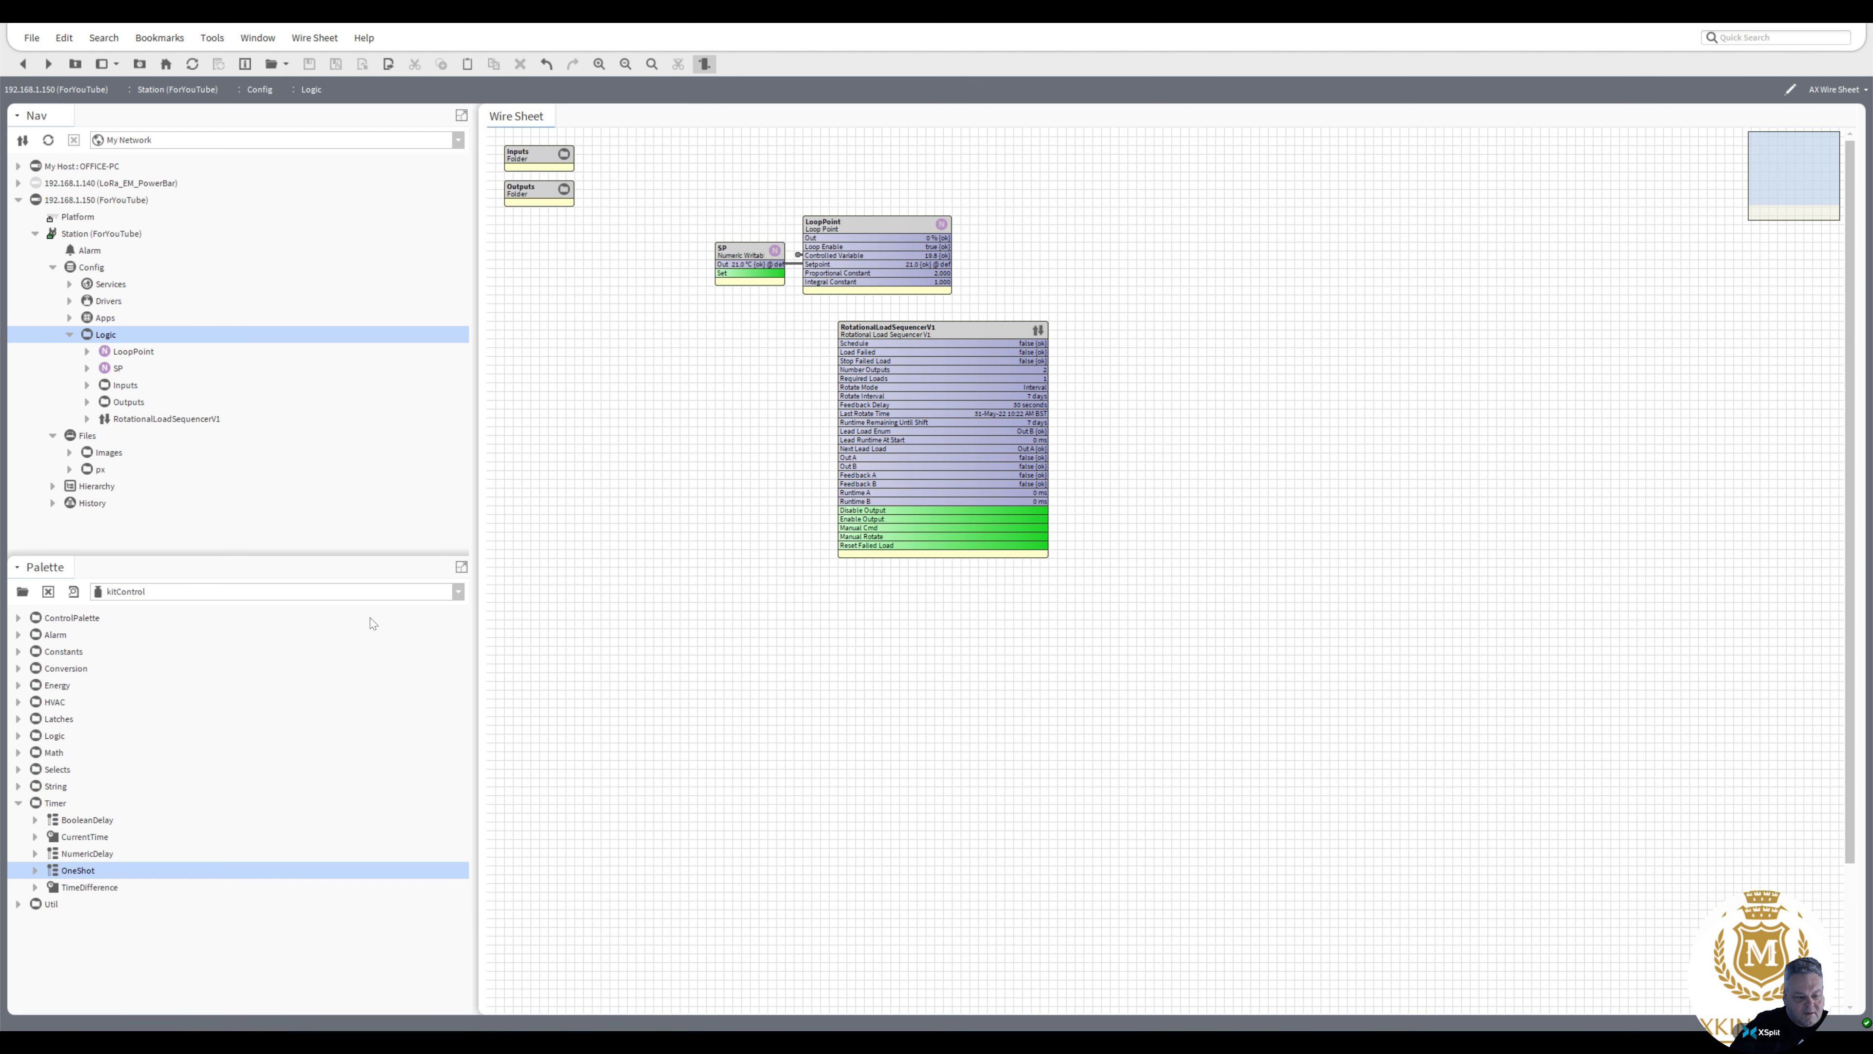
Open the Lora.px graphic from the station's px folder and switch it to edit mode
left_click(69, 469)
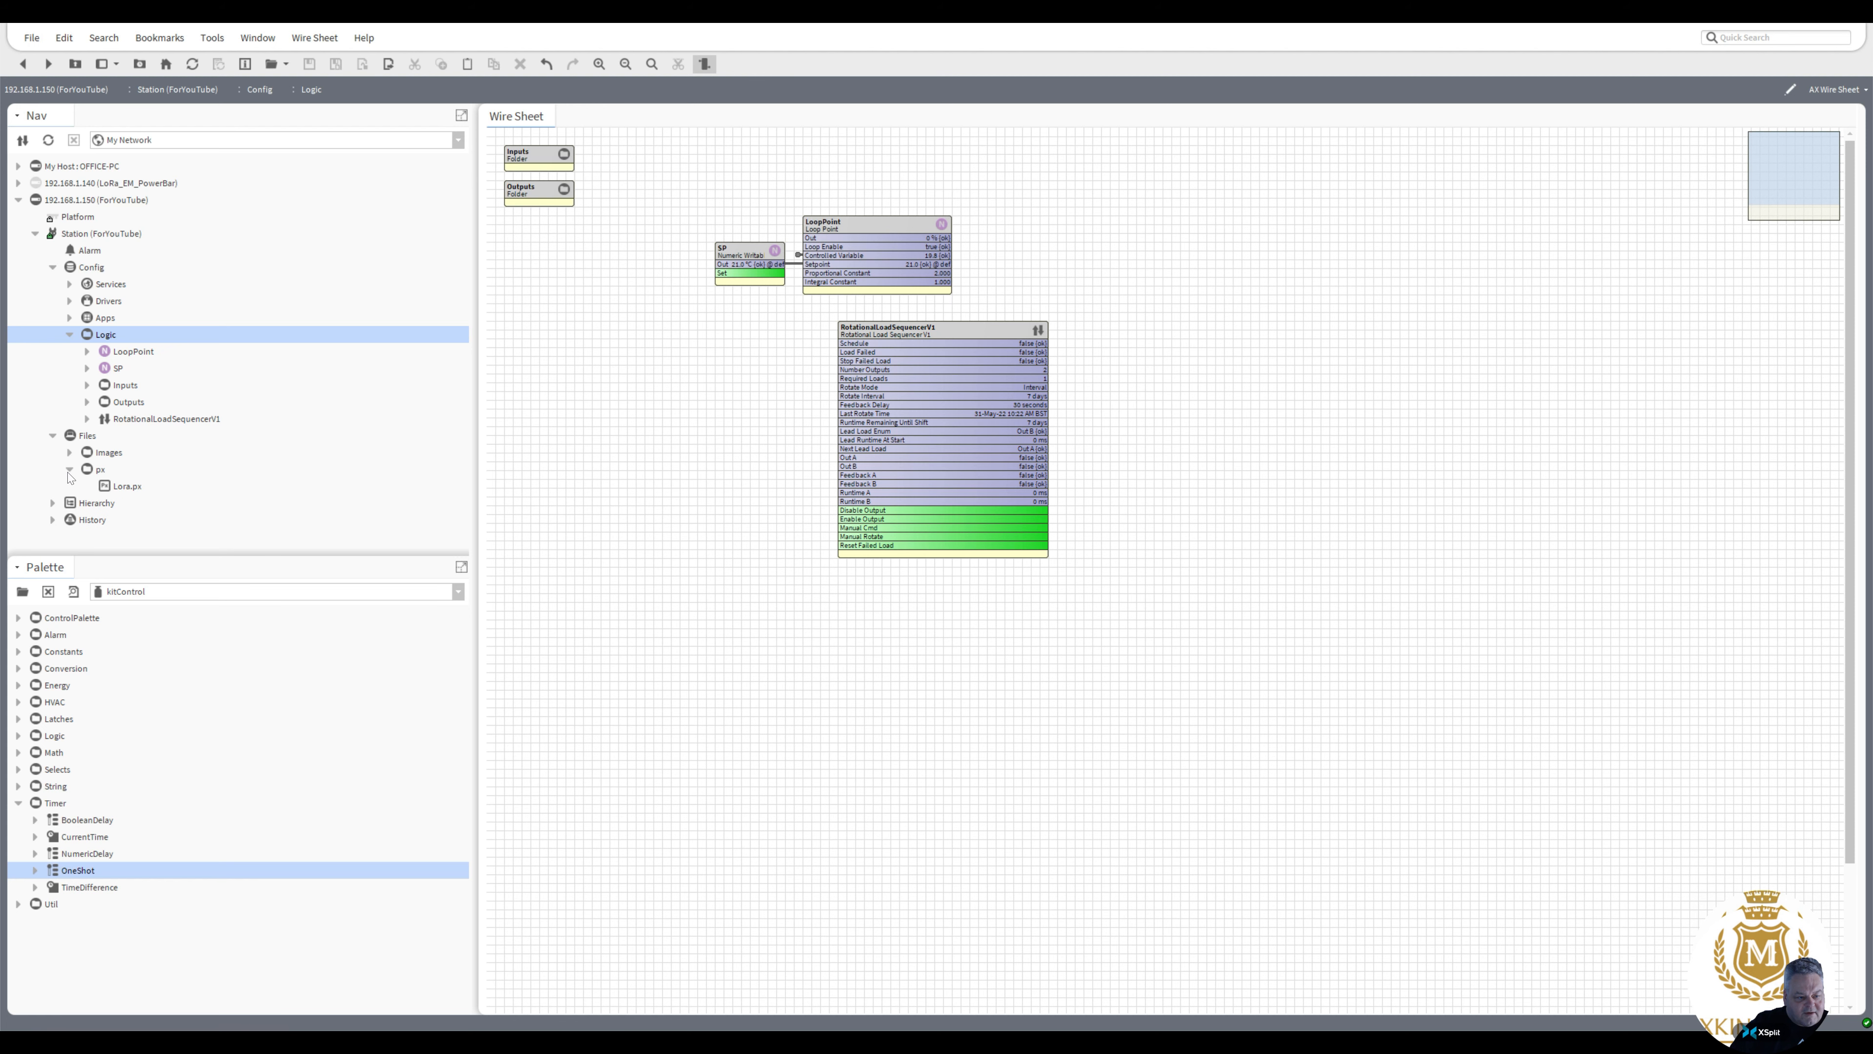
double_click(129, 487)
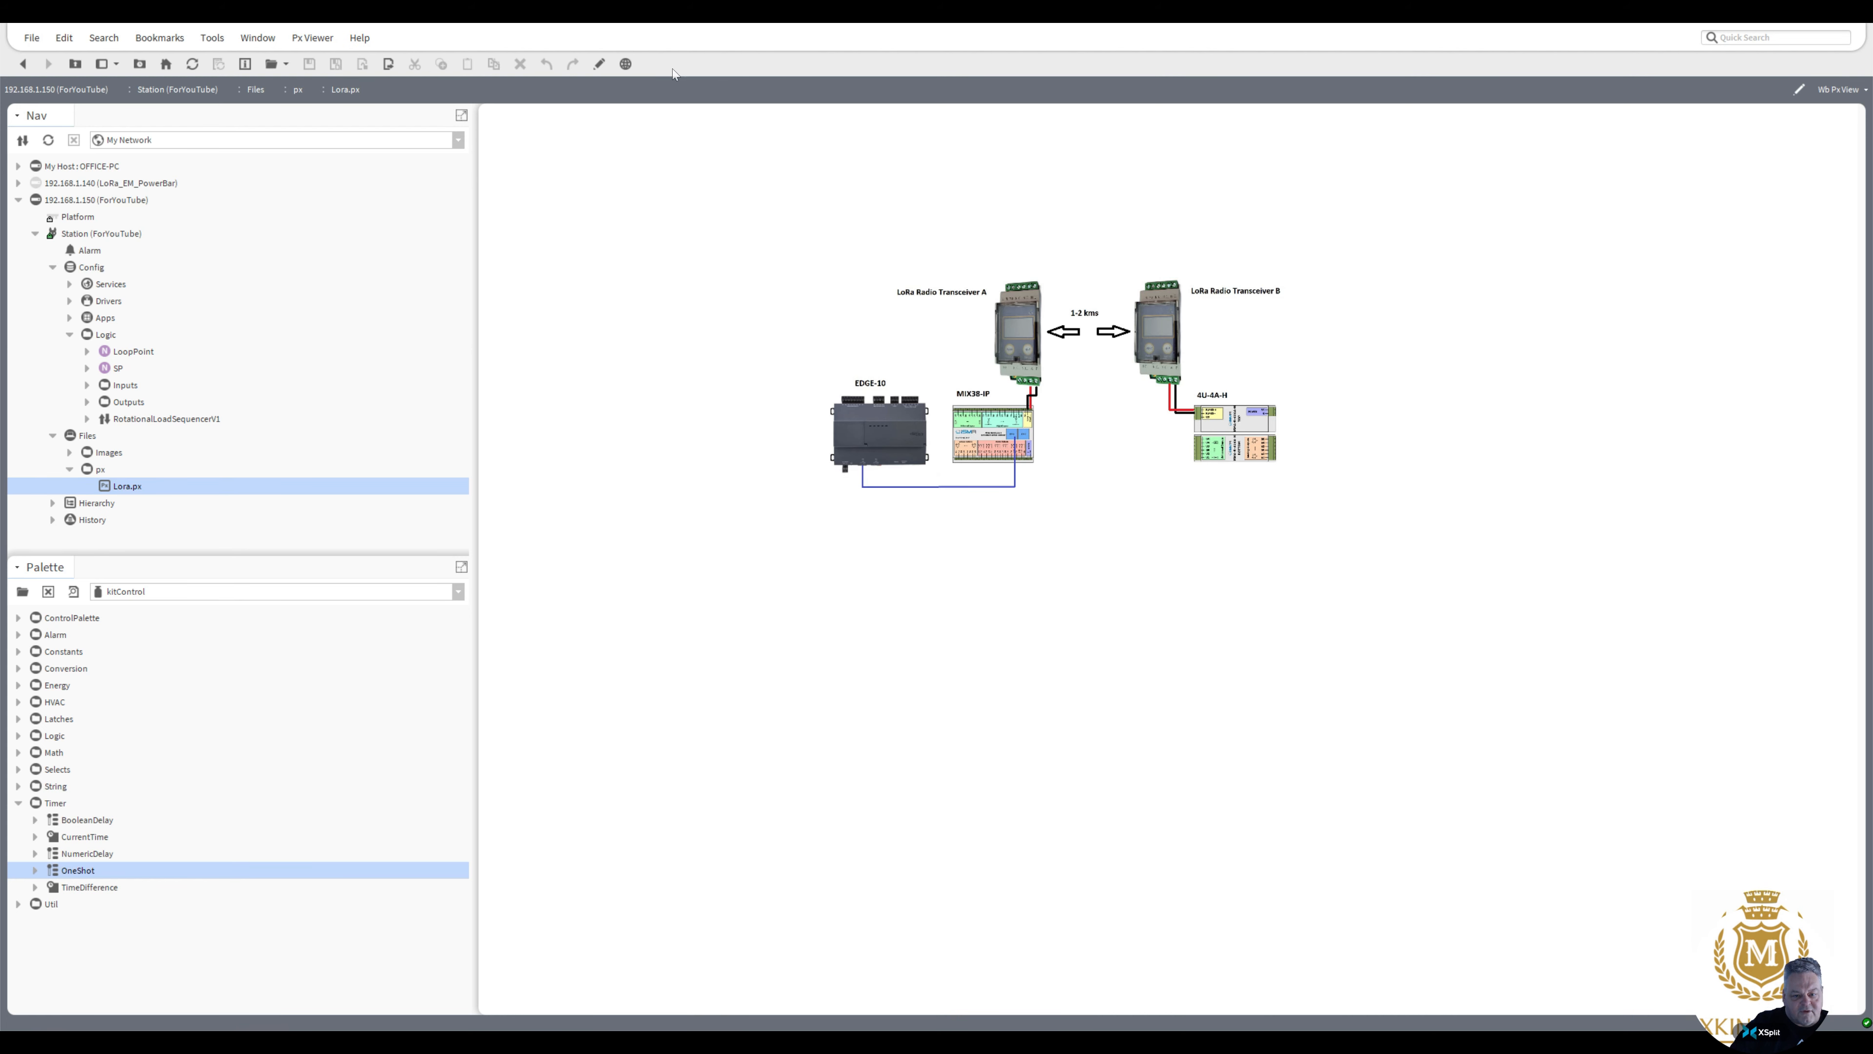
left_click(598, 65)
left_click(876, 417)
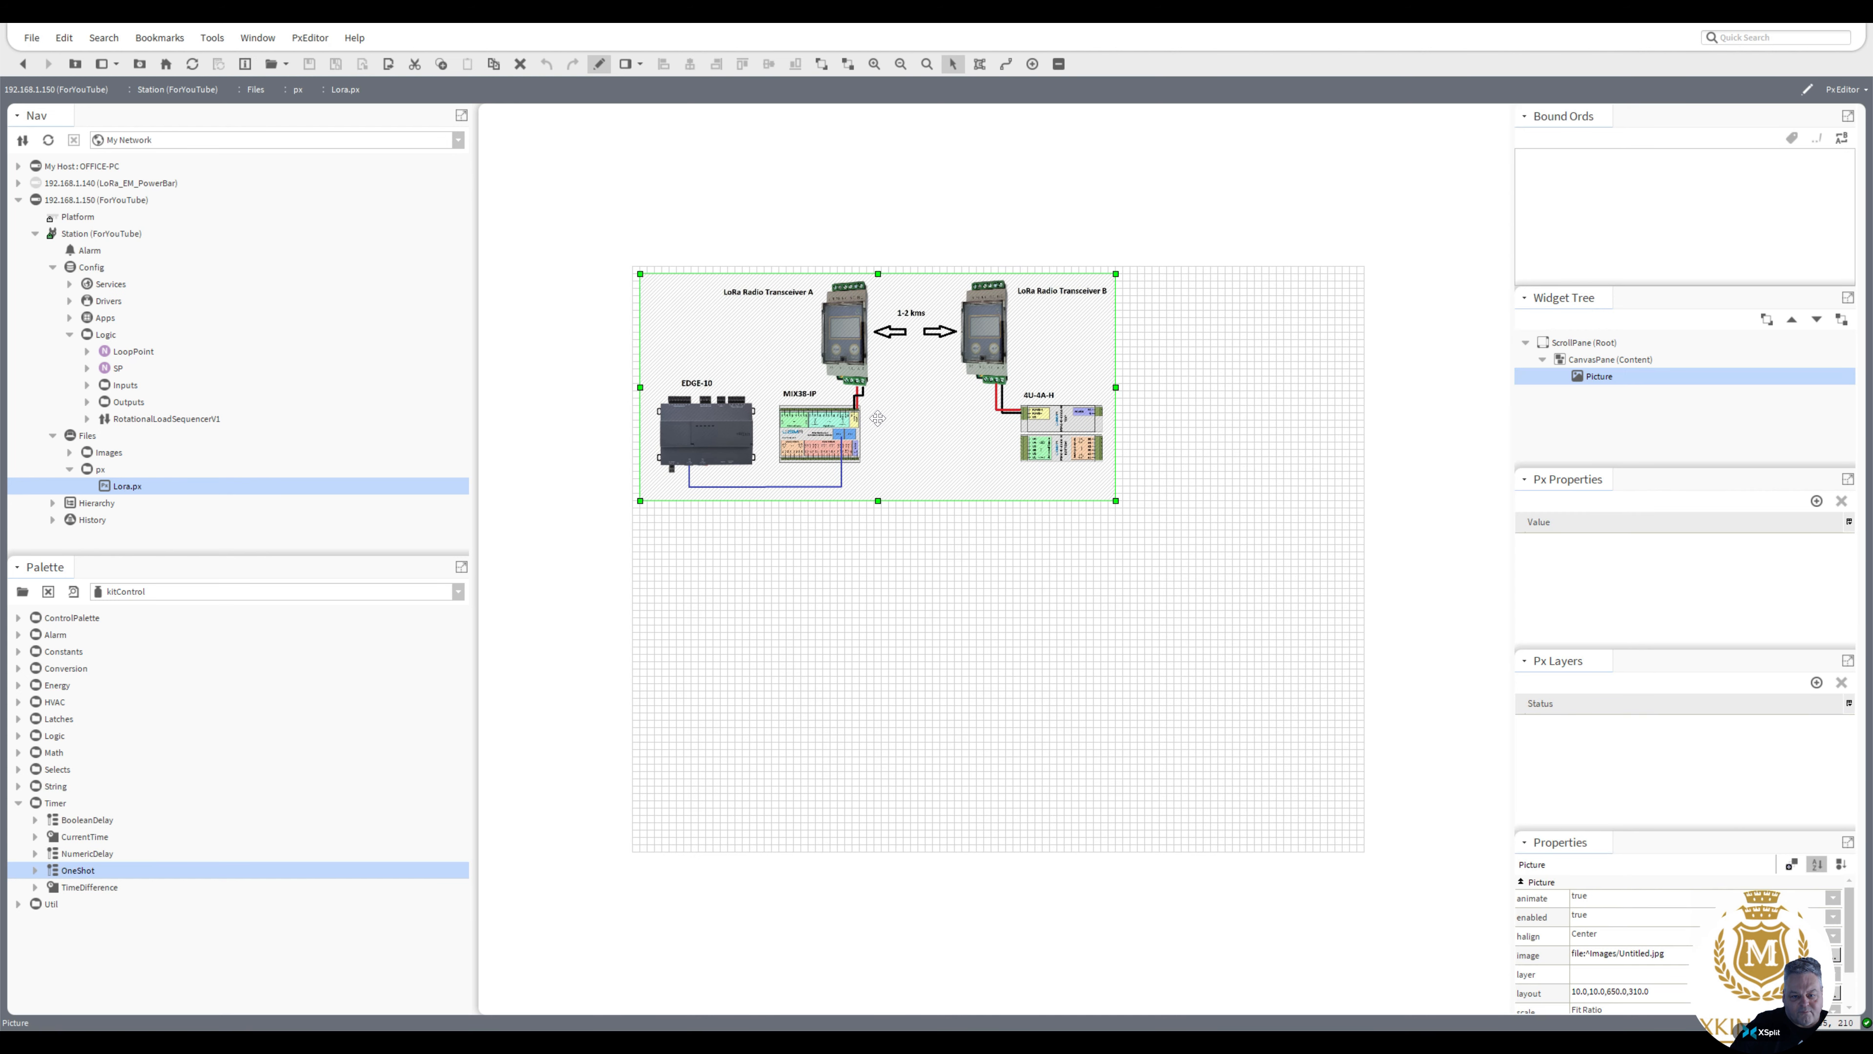
left_click(834, 539)
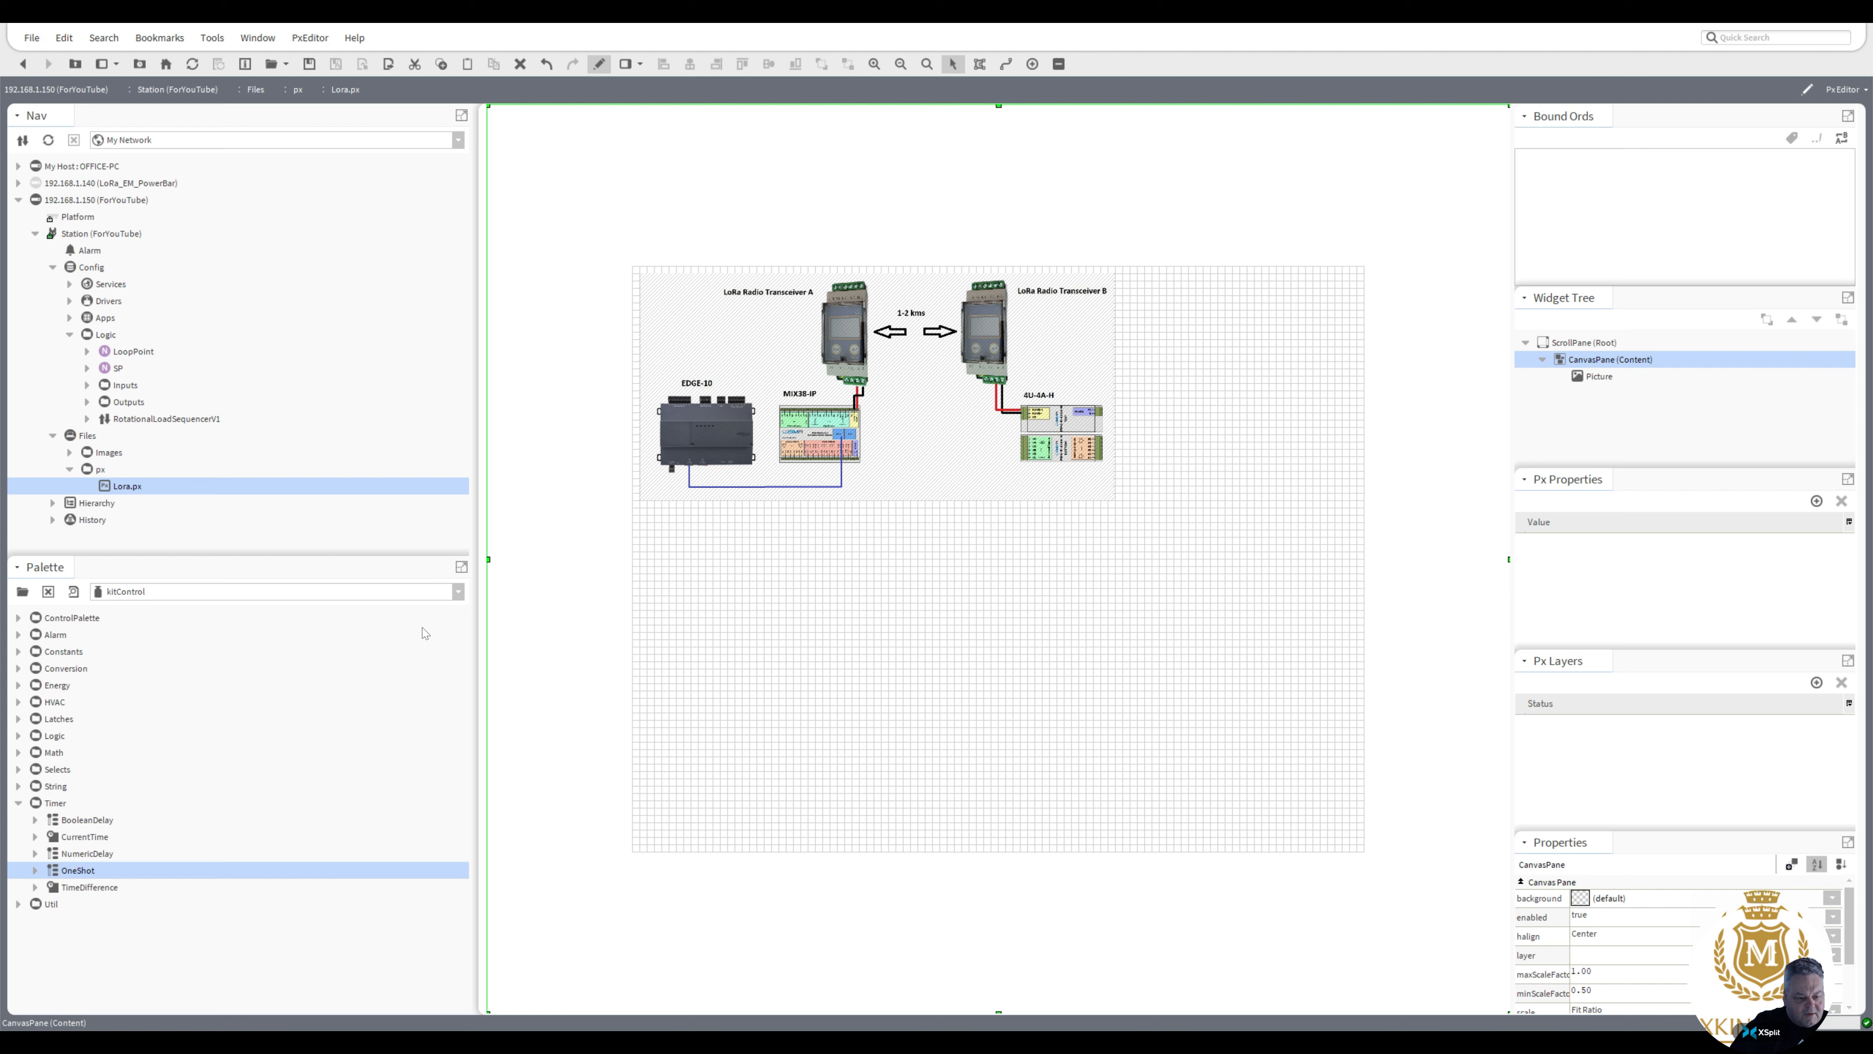
Load the kitPx palette and place an ActionButton on the canvas below the picture
left_click(459, 591)
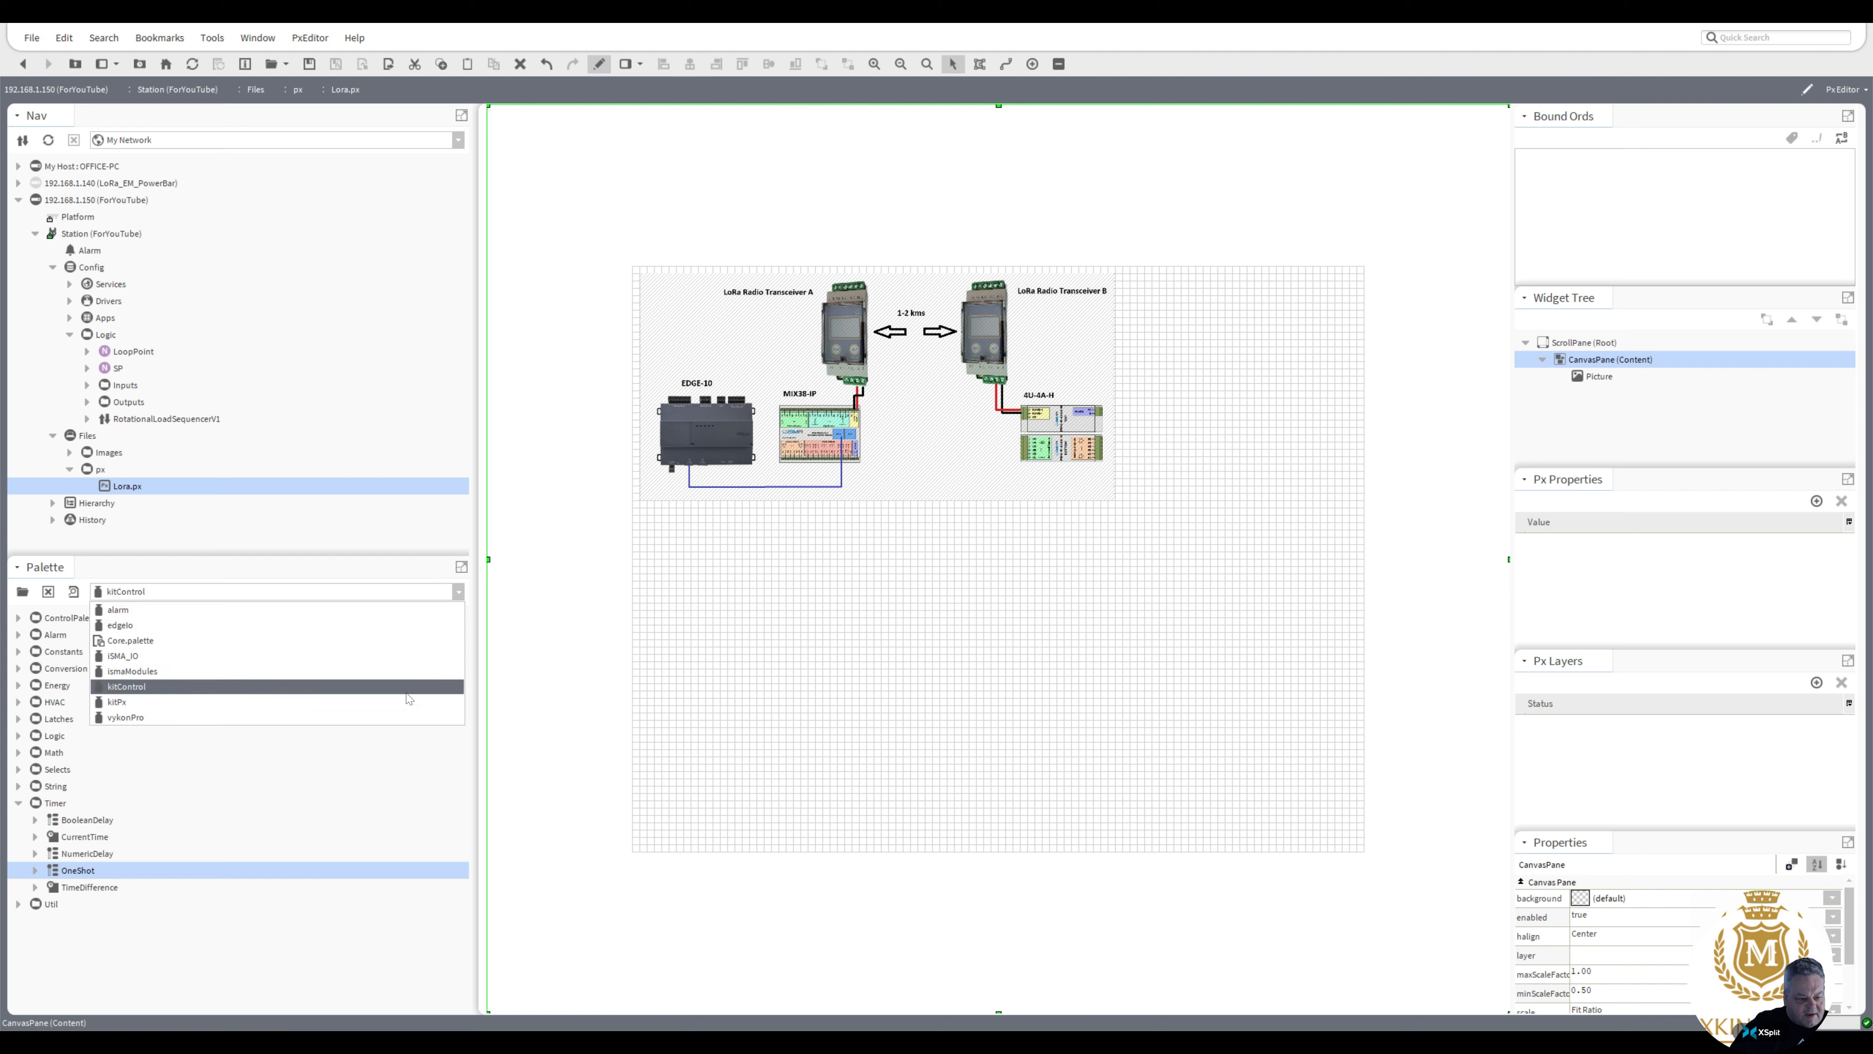
left_click(213, 689)
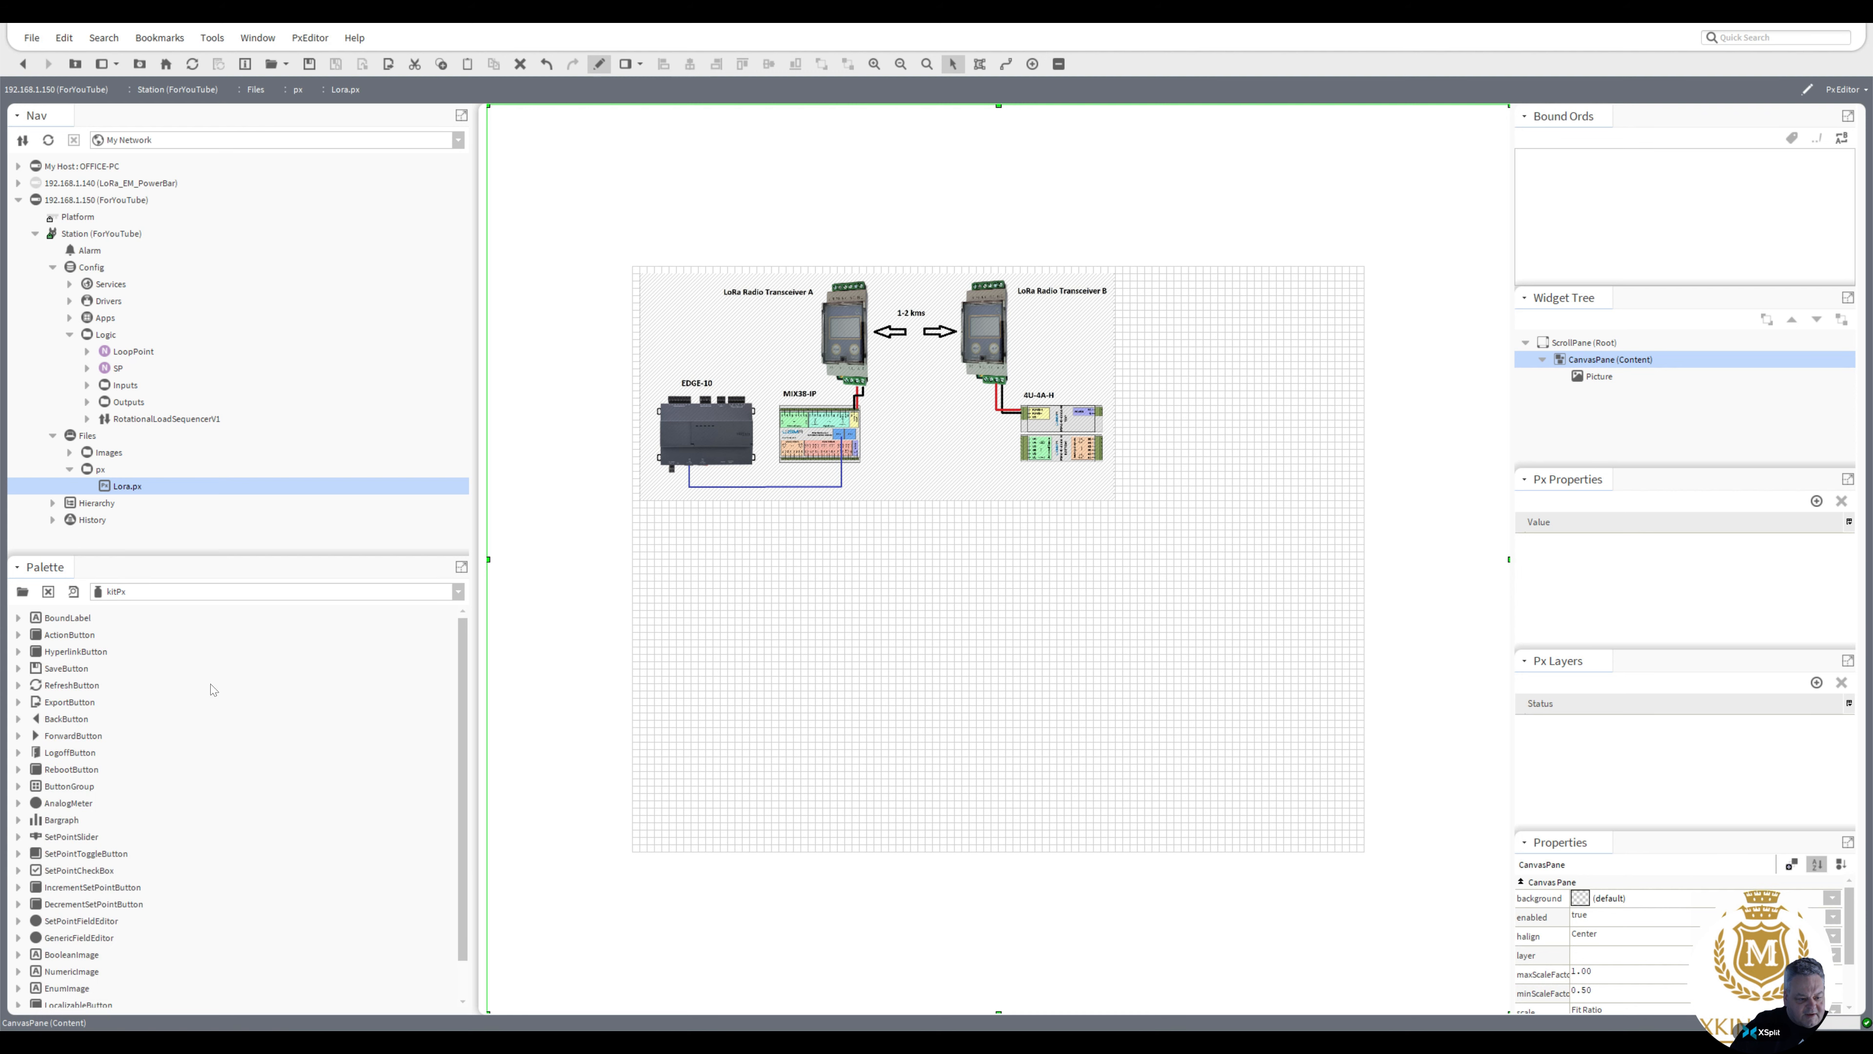
left_click(69, 636)
left_click_drag(69, 639, 808, 564)
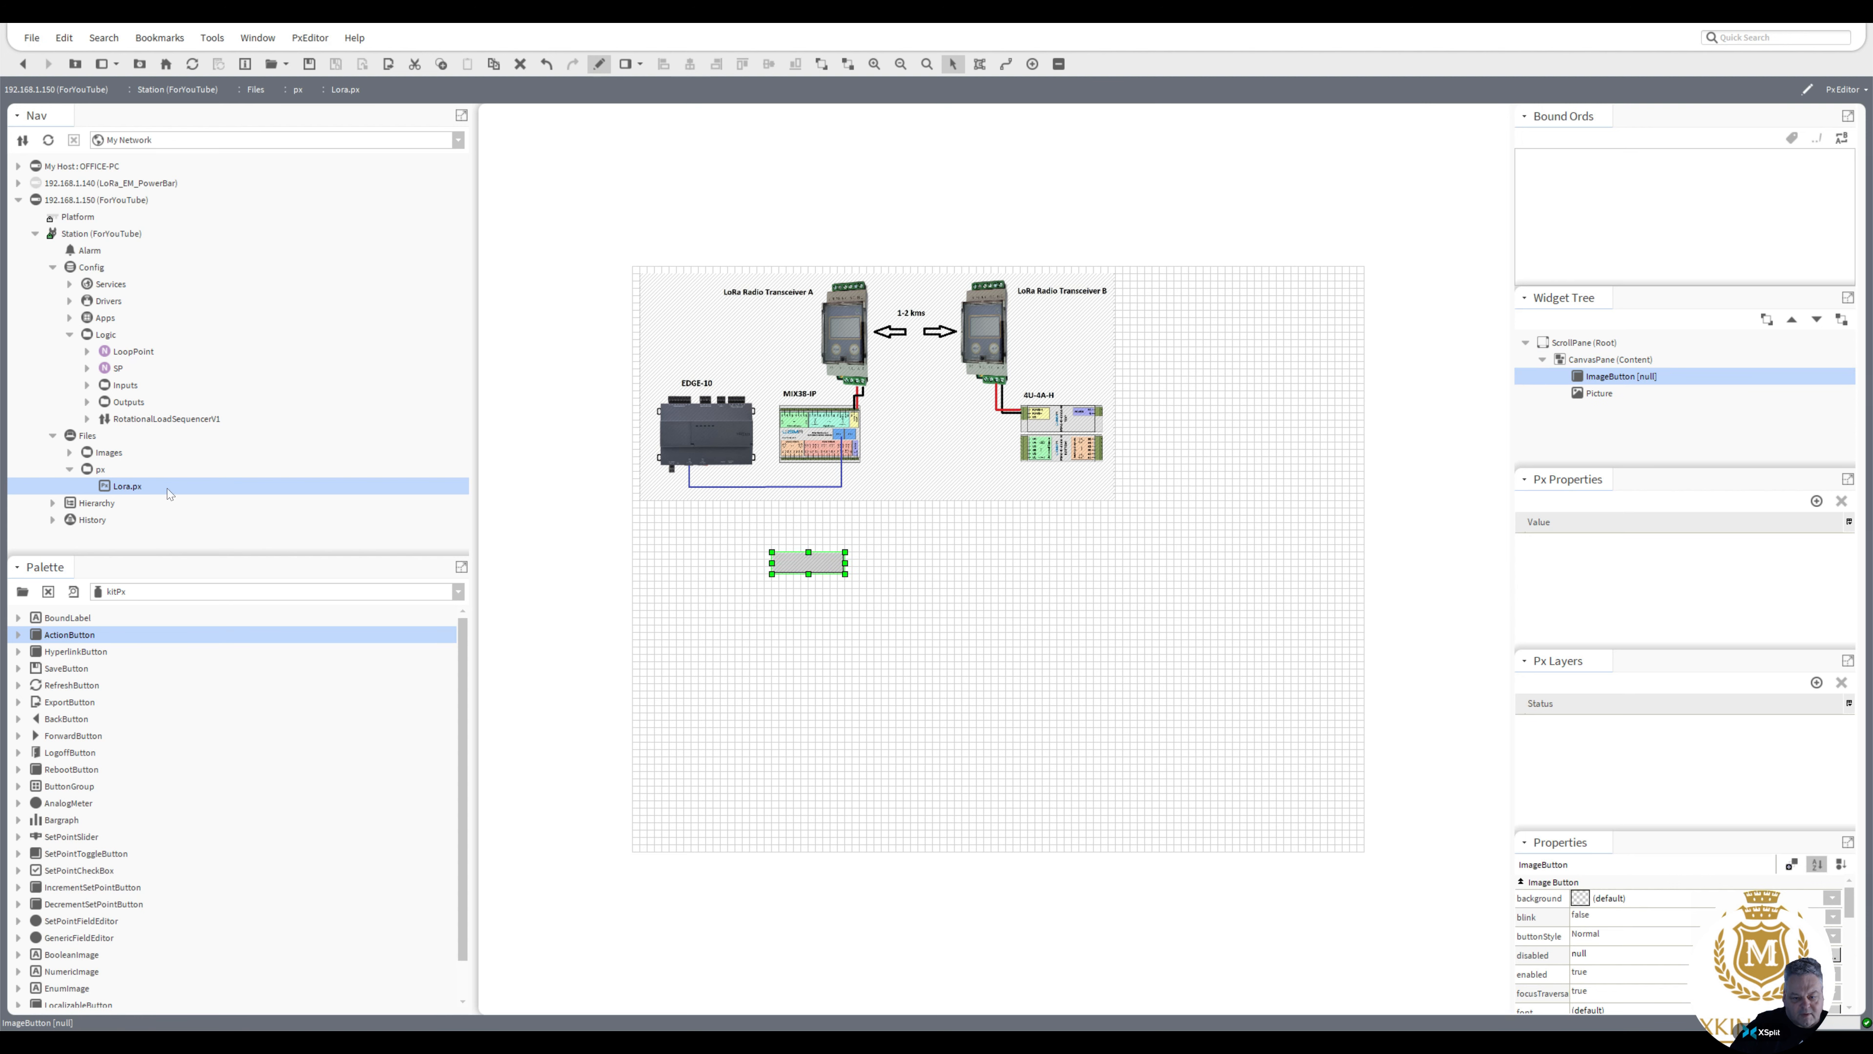
Add a bound label for RotationalLoadSequencerV1 to the right of the action button, keeping the default widget options
left_click(166, 420)
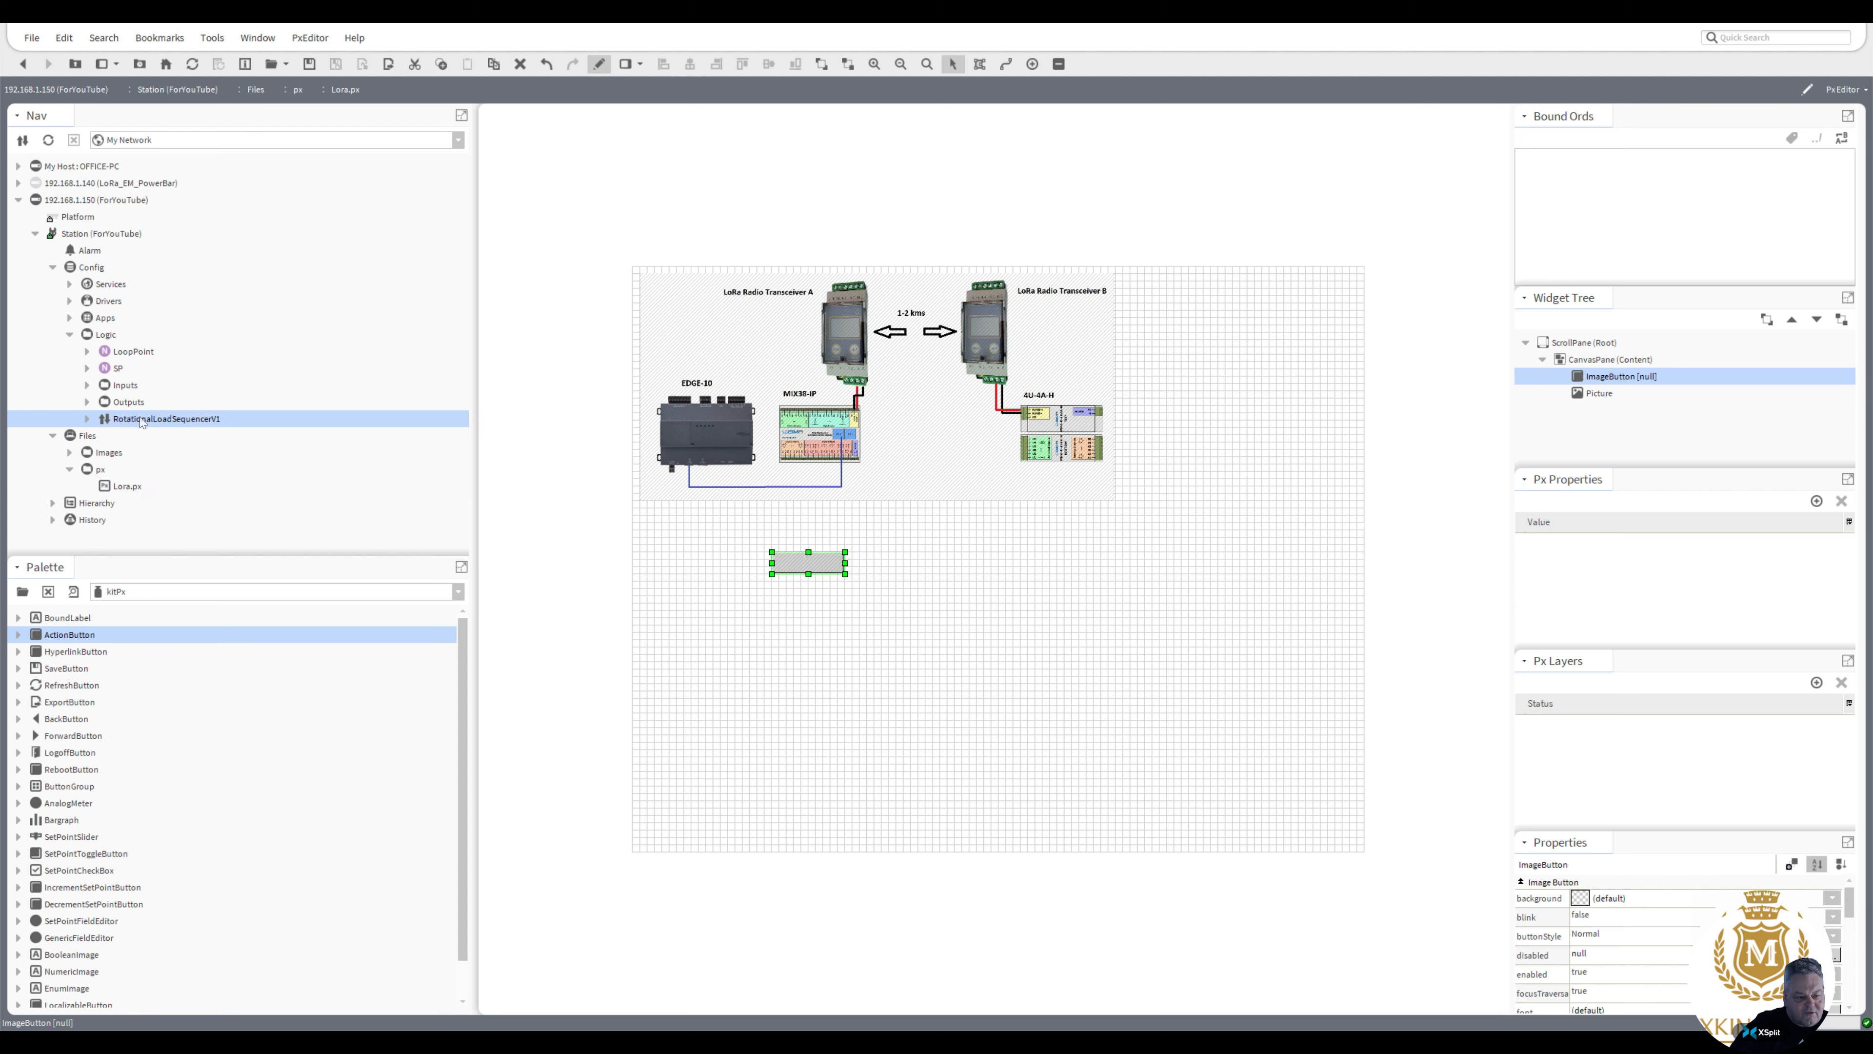
left_click_drag(146, 424, 980, 589)
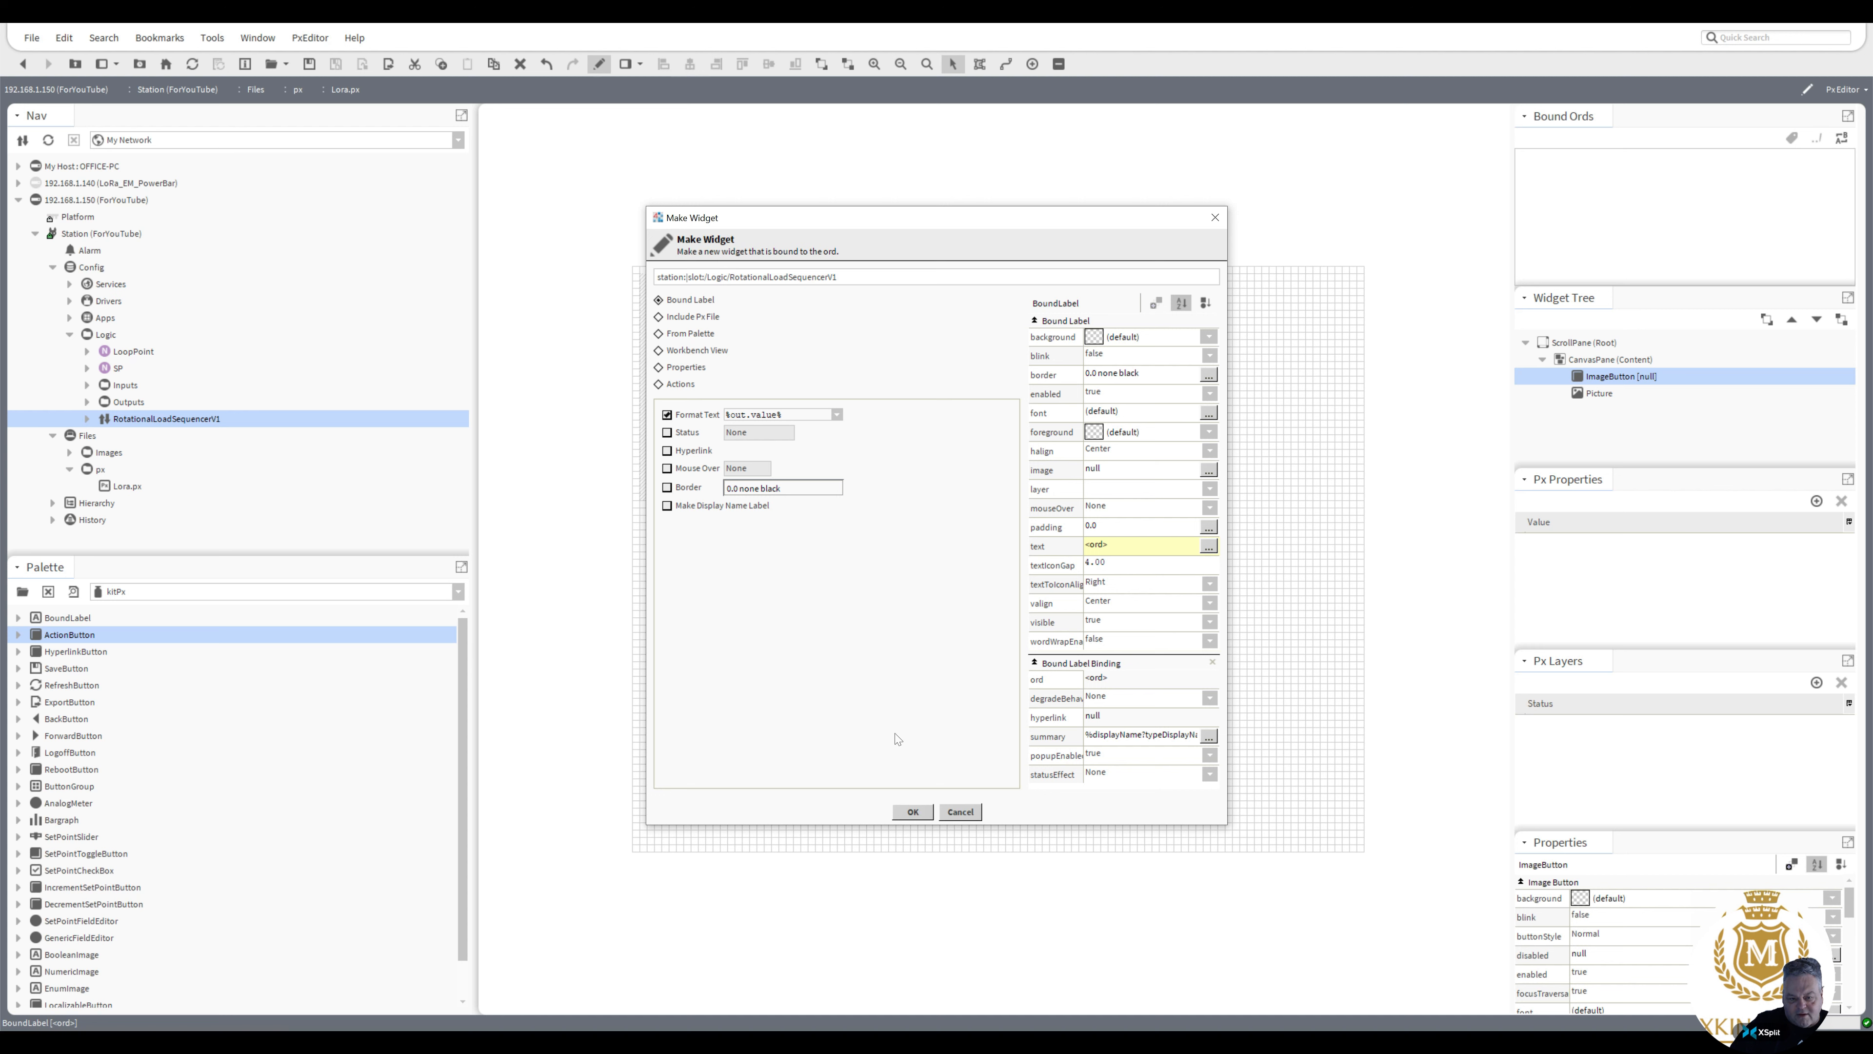
left_click(913, 812)
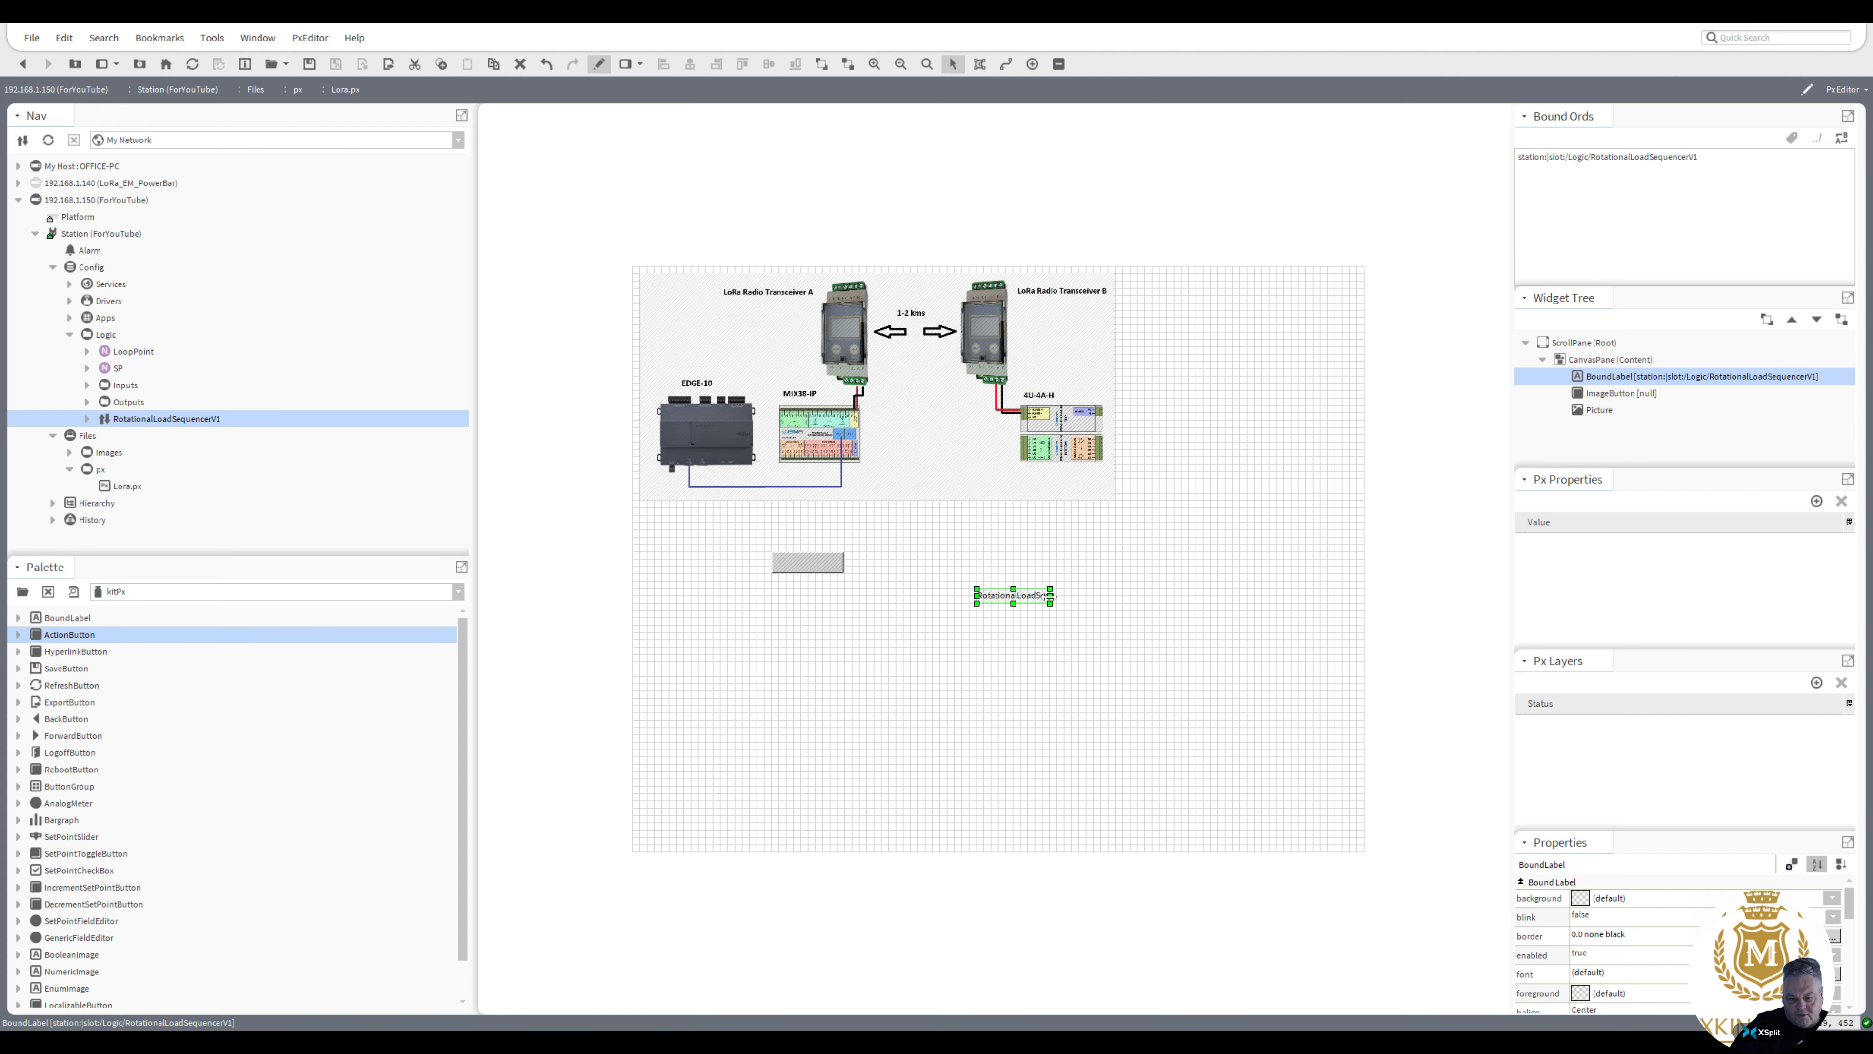
Add a second sequencer bound label with format text %outA.value% and place it just under the first label
left_click_drag(136, 421, 830, 673)
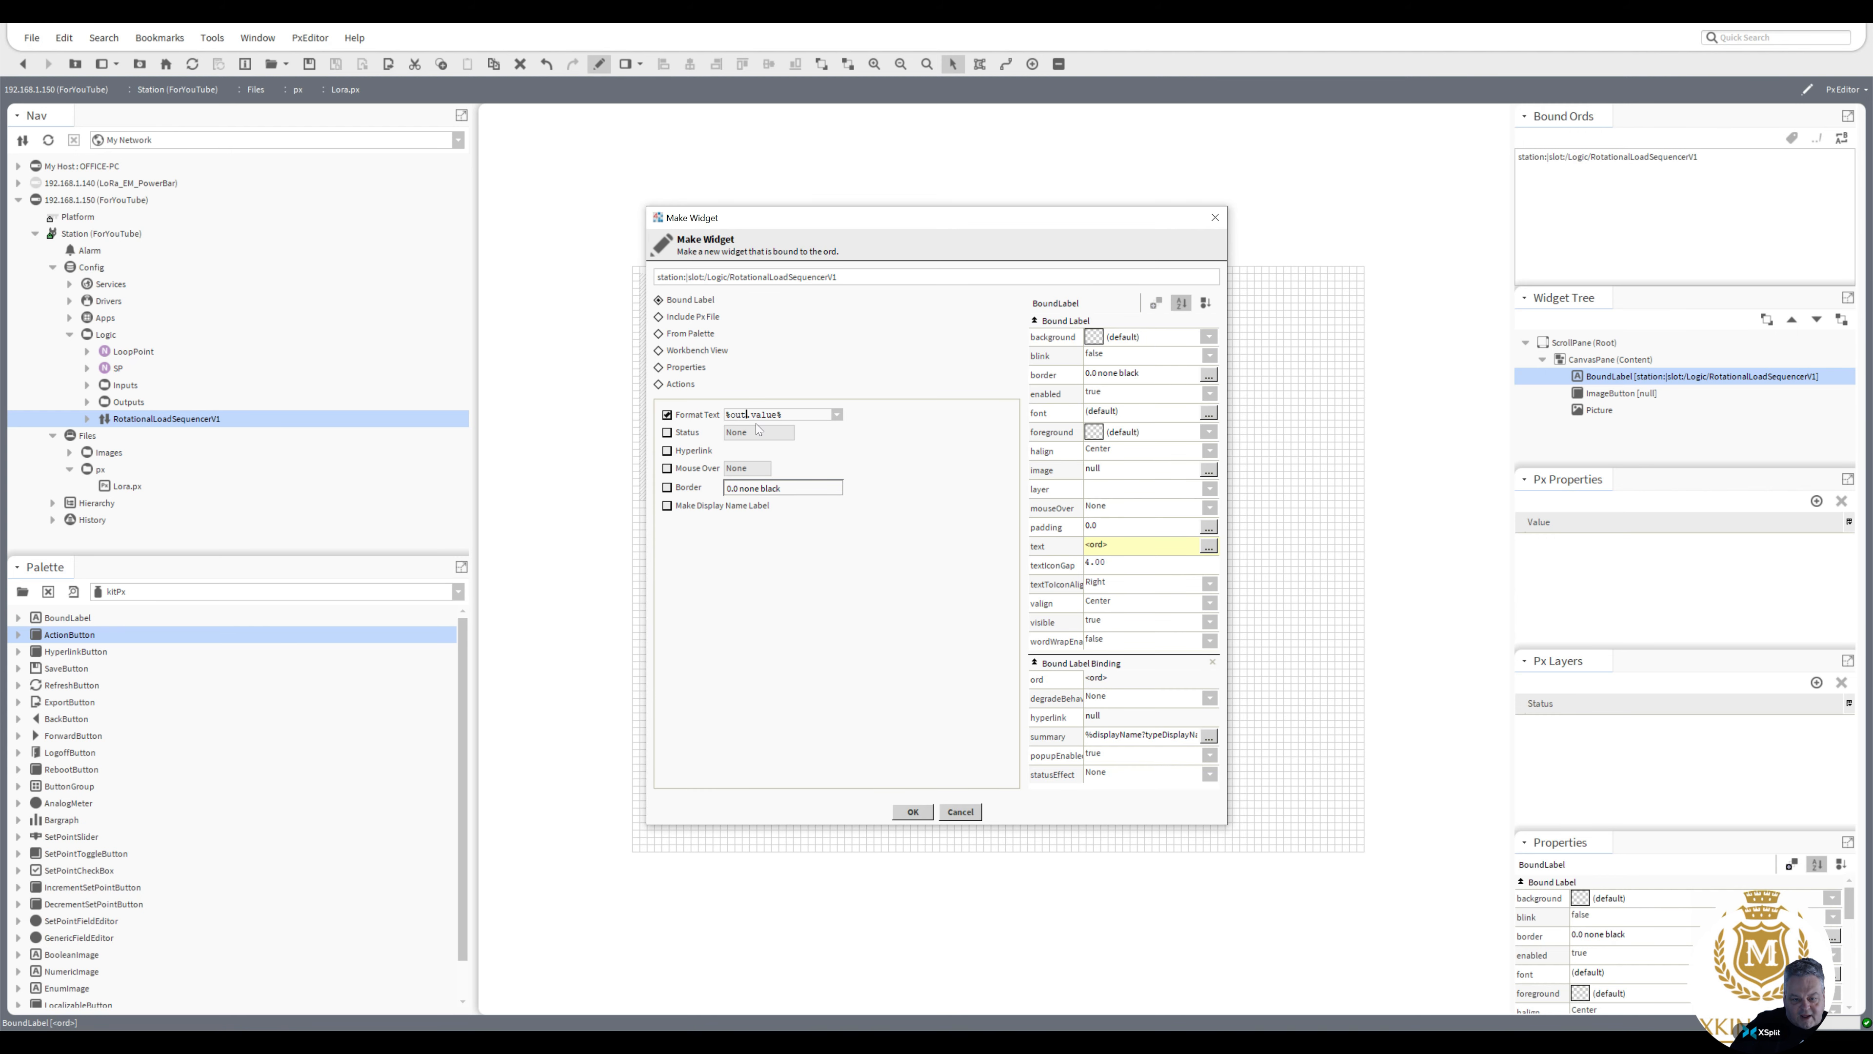
type("A")
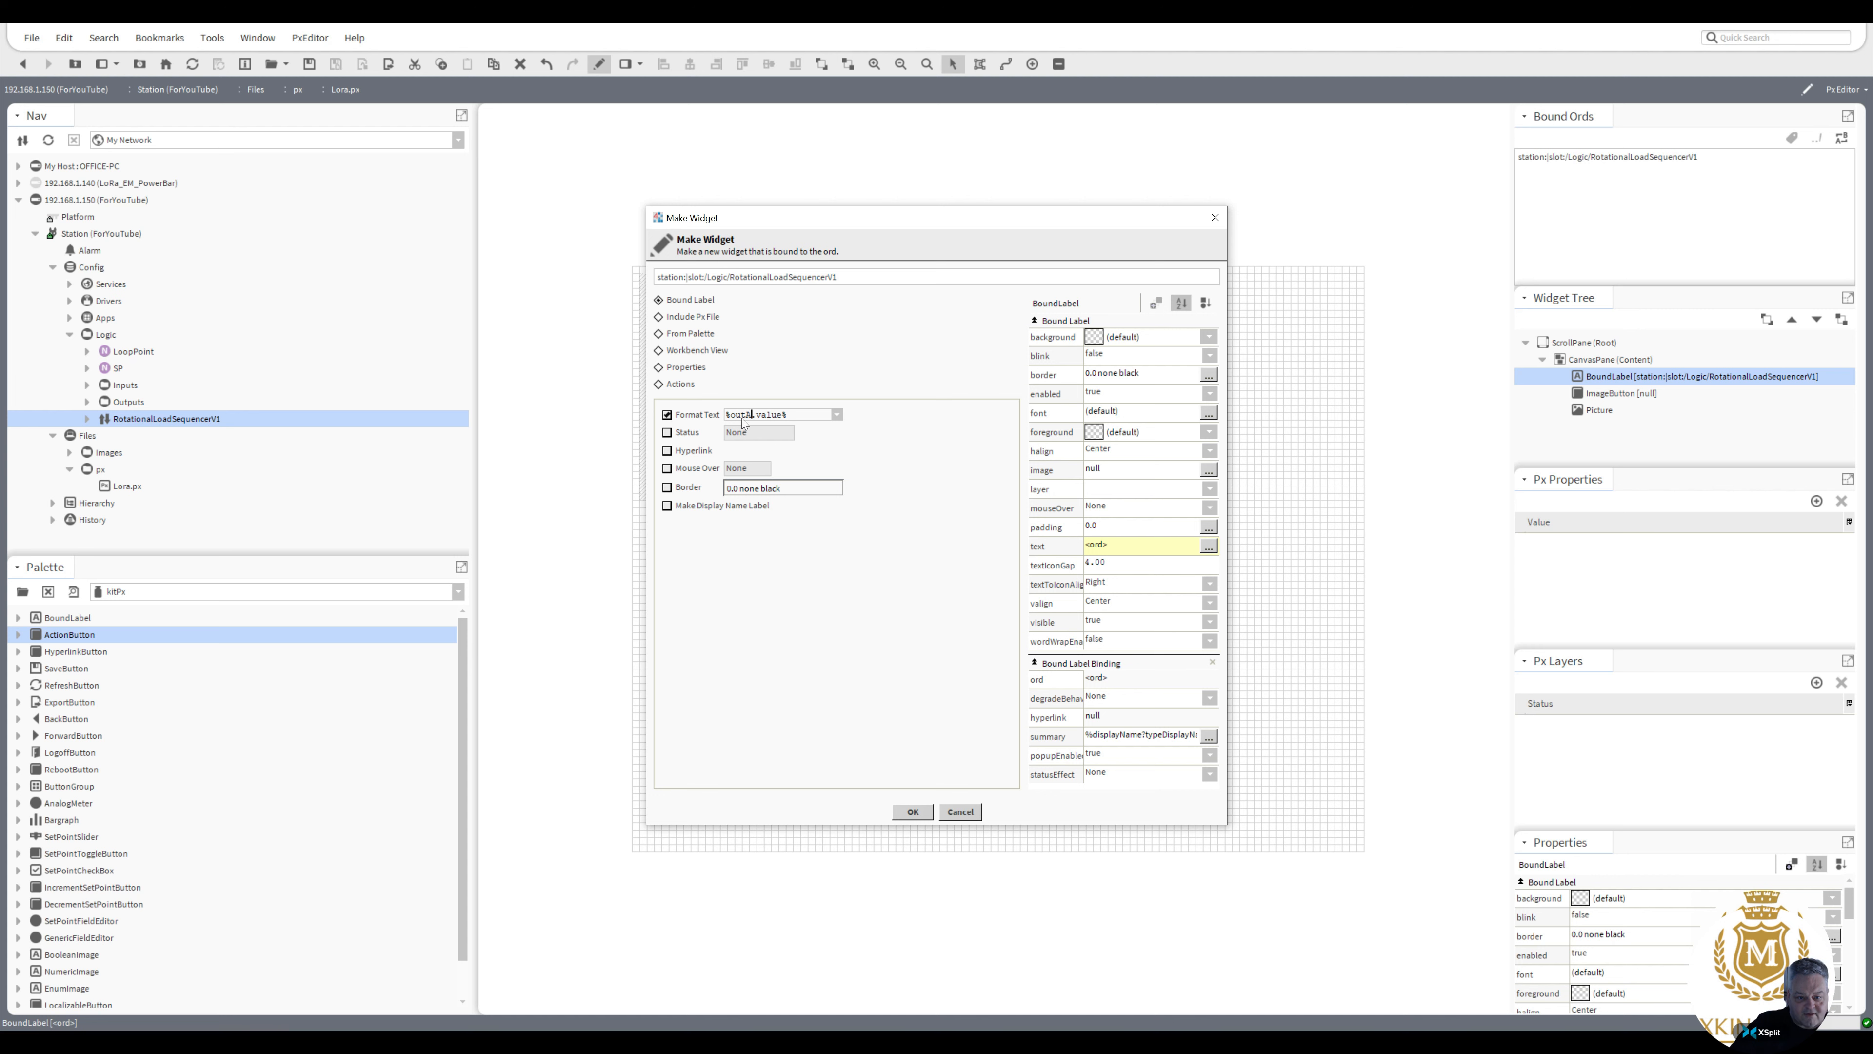
left_click_drag(752, 415, 736, 415)
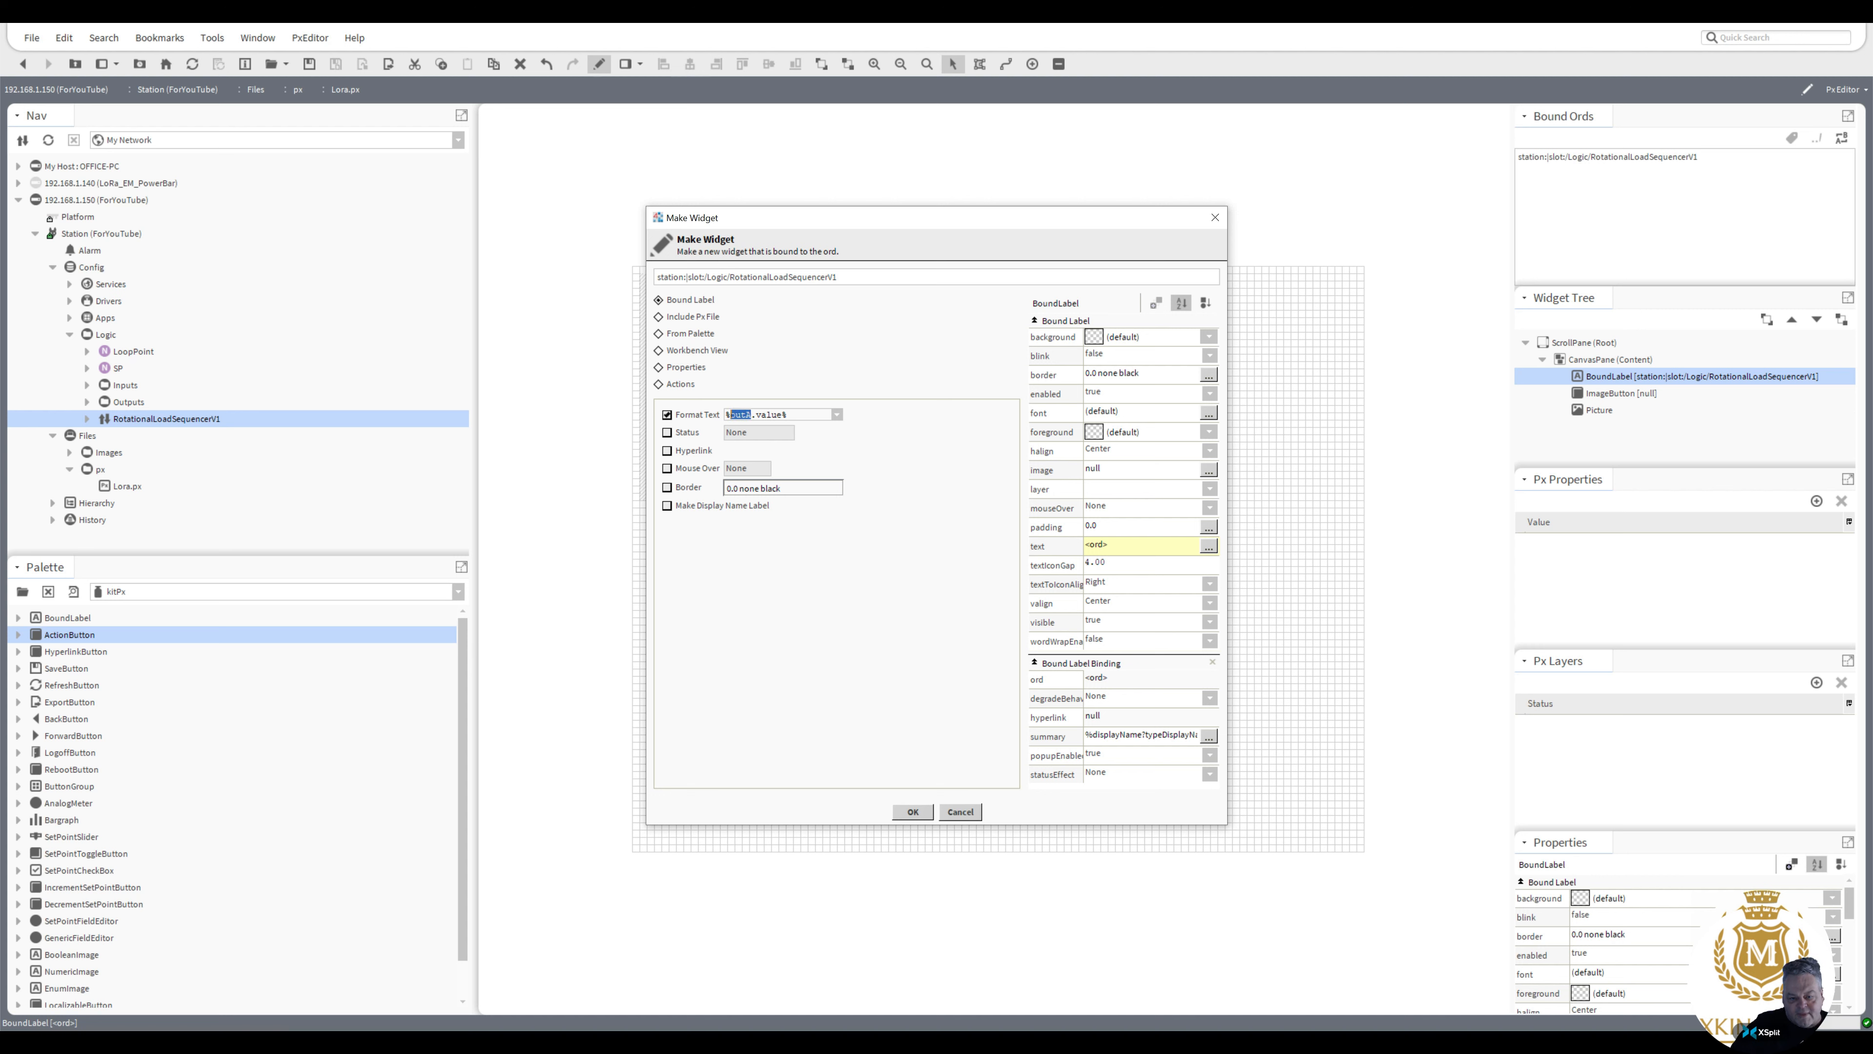
left_click(915, 811)
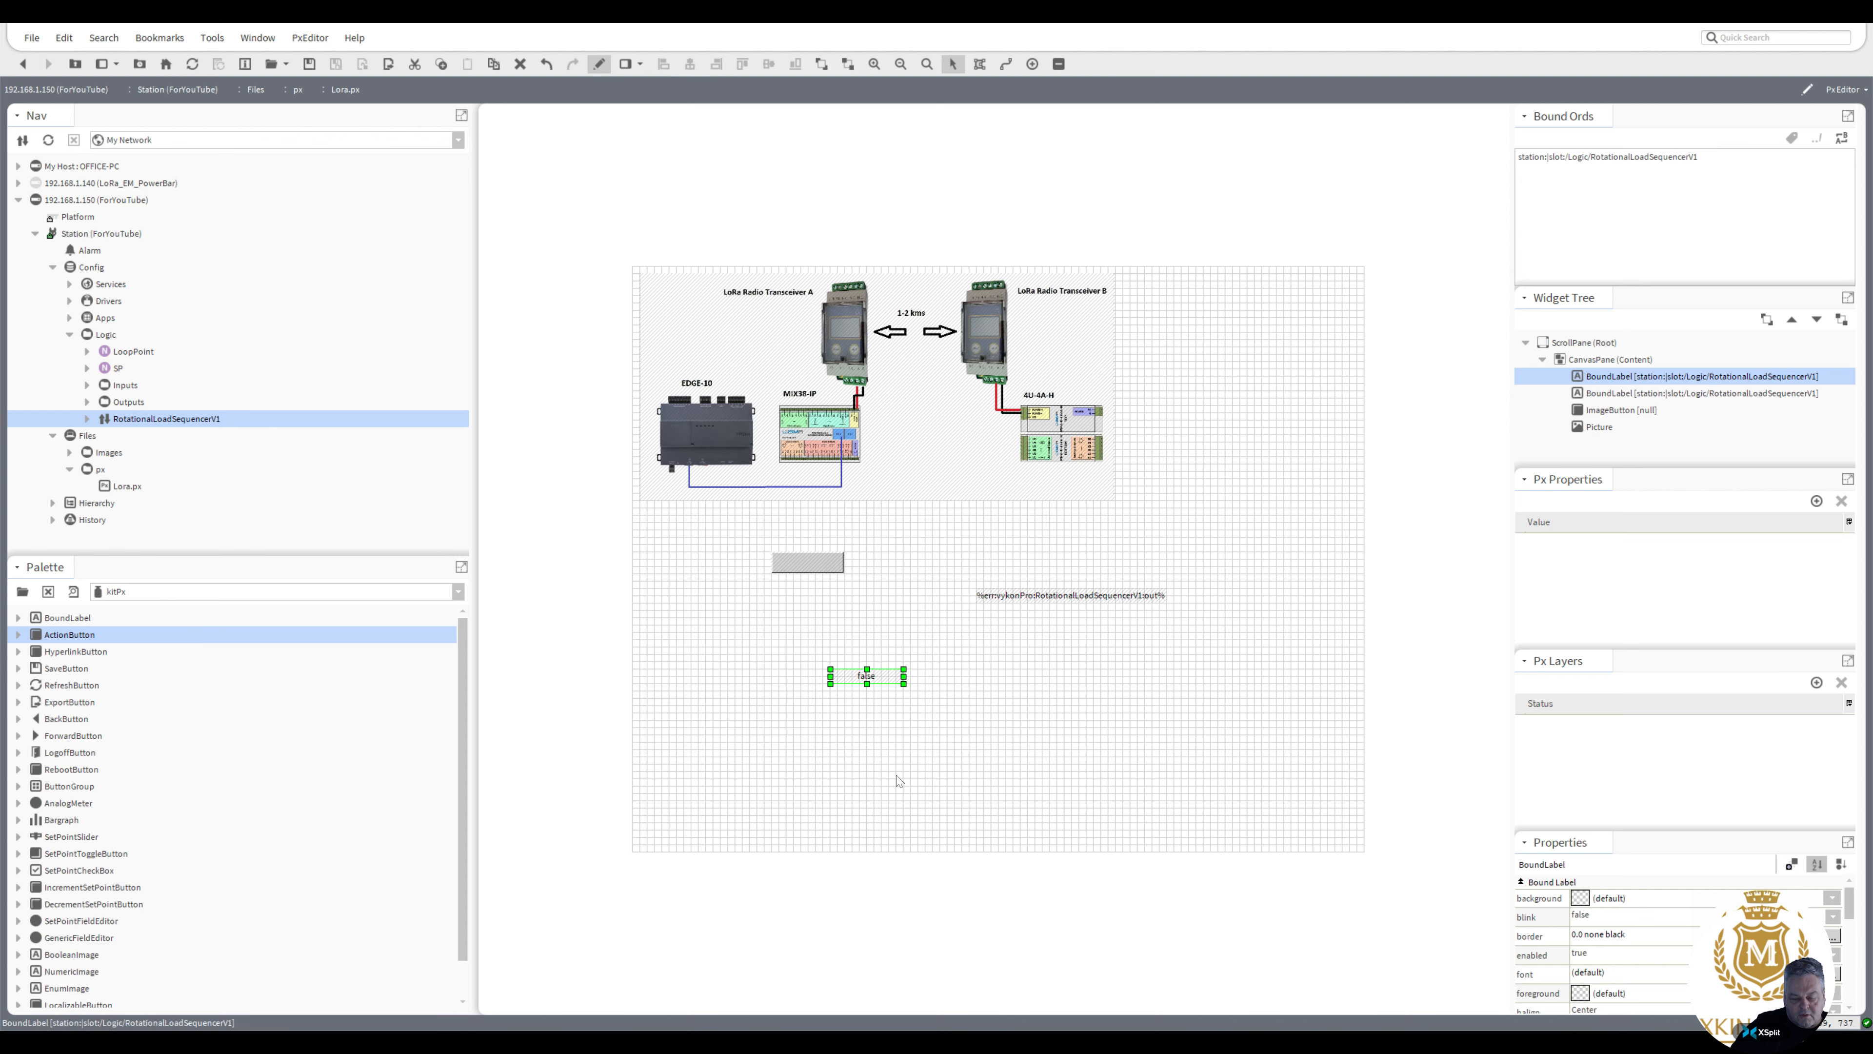
left_click(1021, 648)
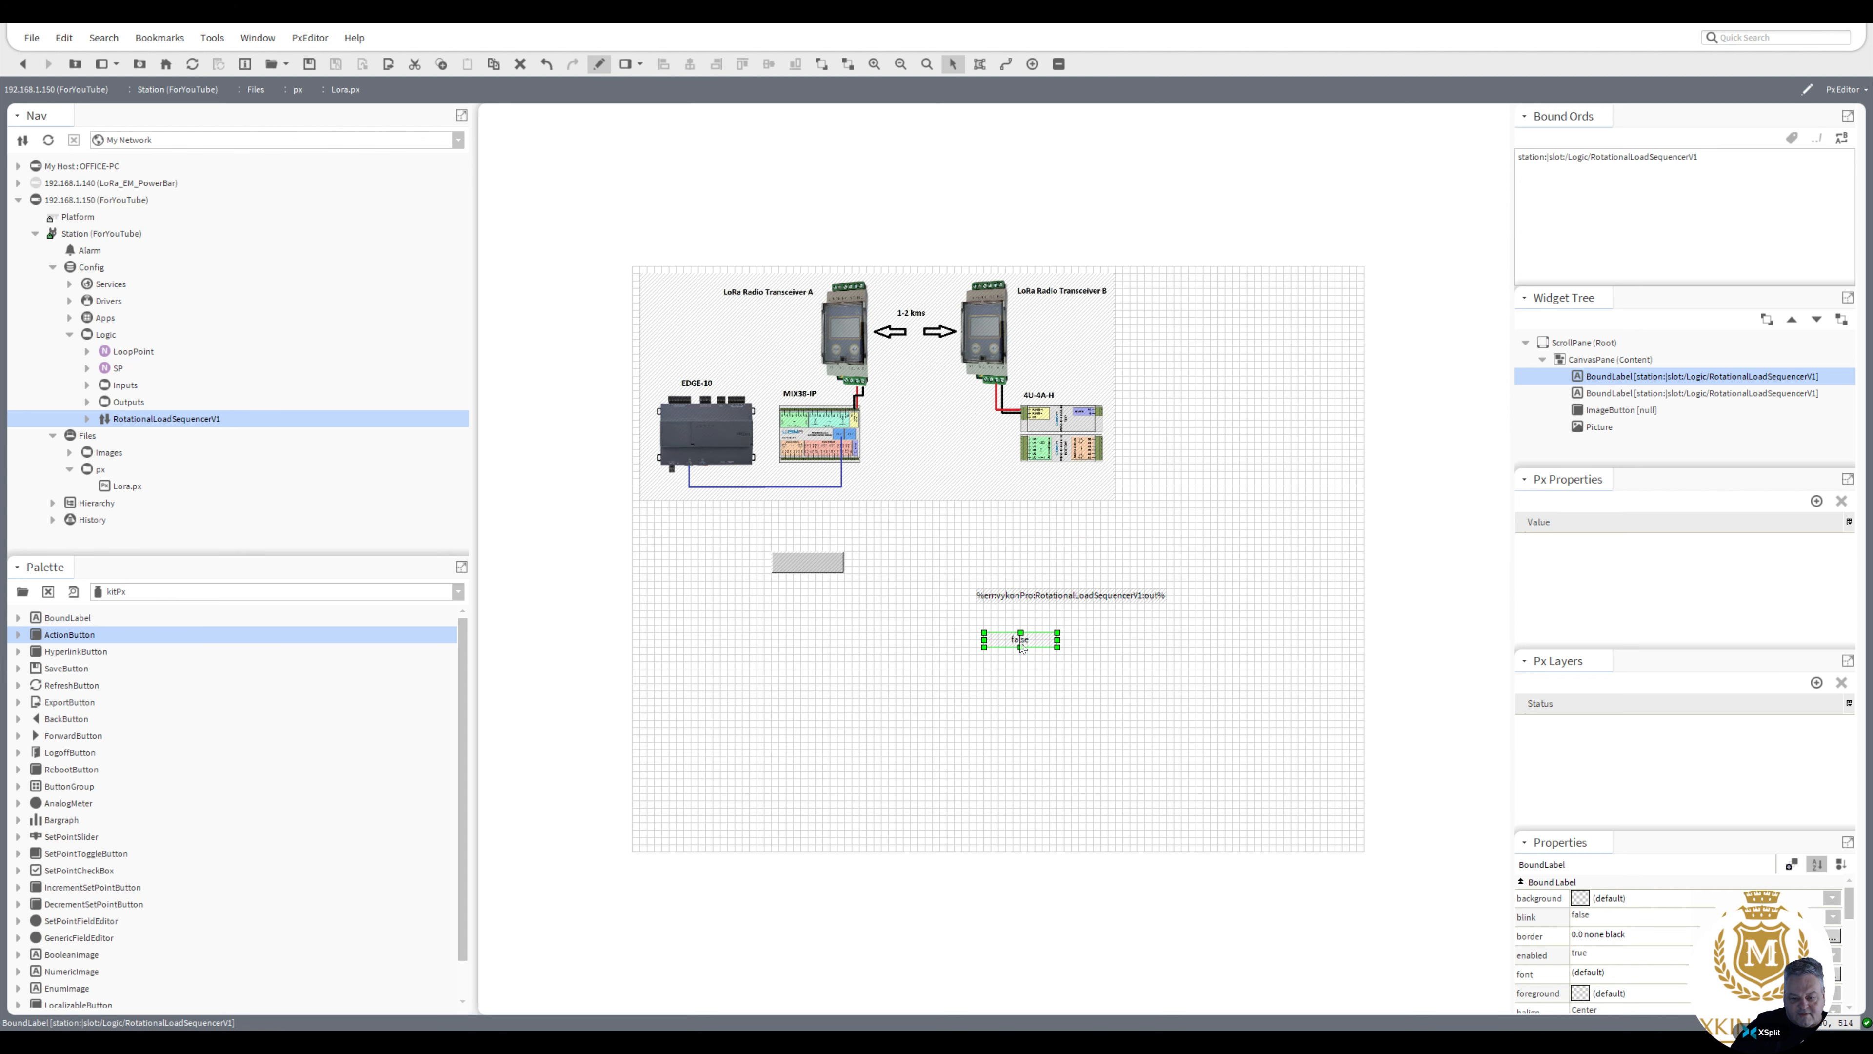
Review the properties of RotationalLoadSequencerV1 in its property sheet
right_click(1021, 647)
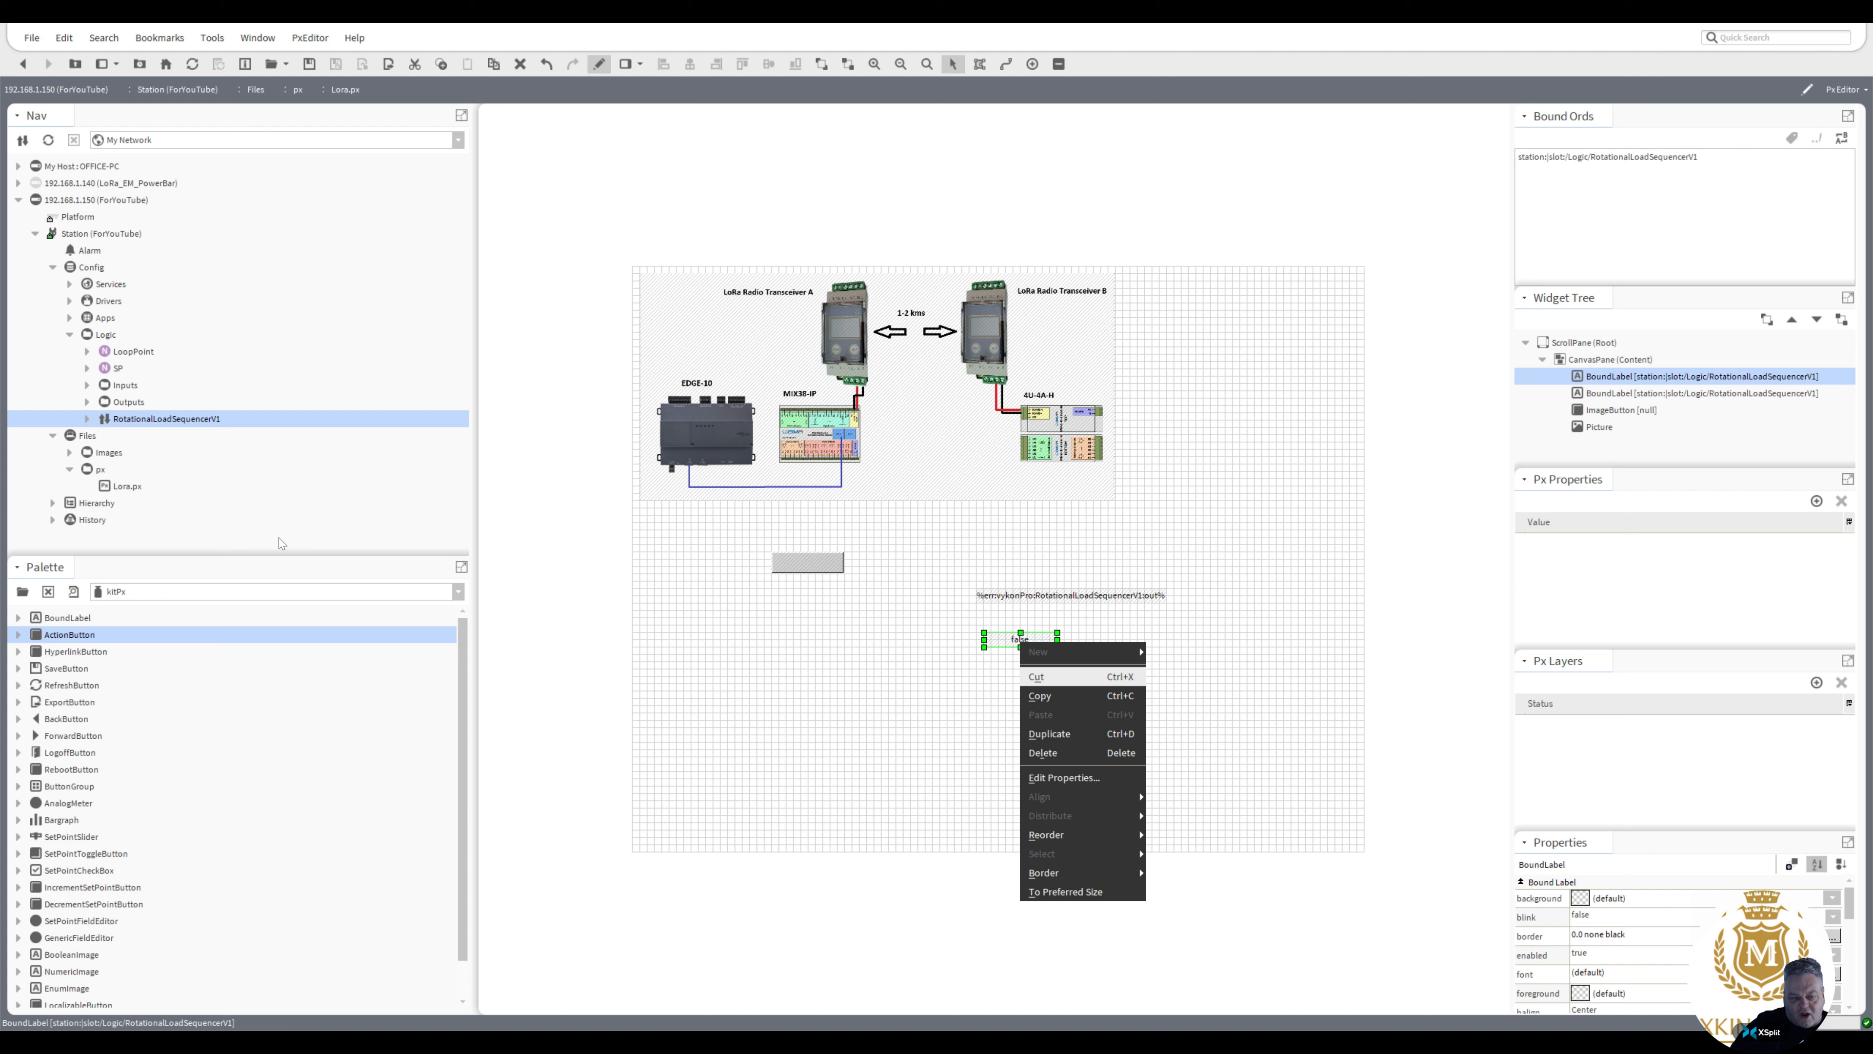
left_click(150, 421)
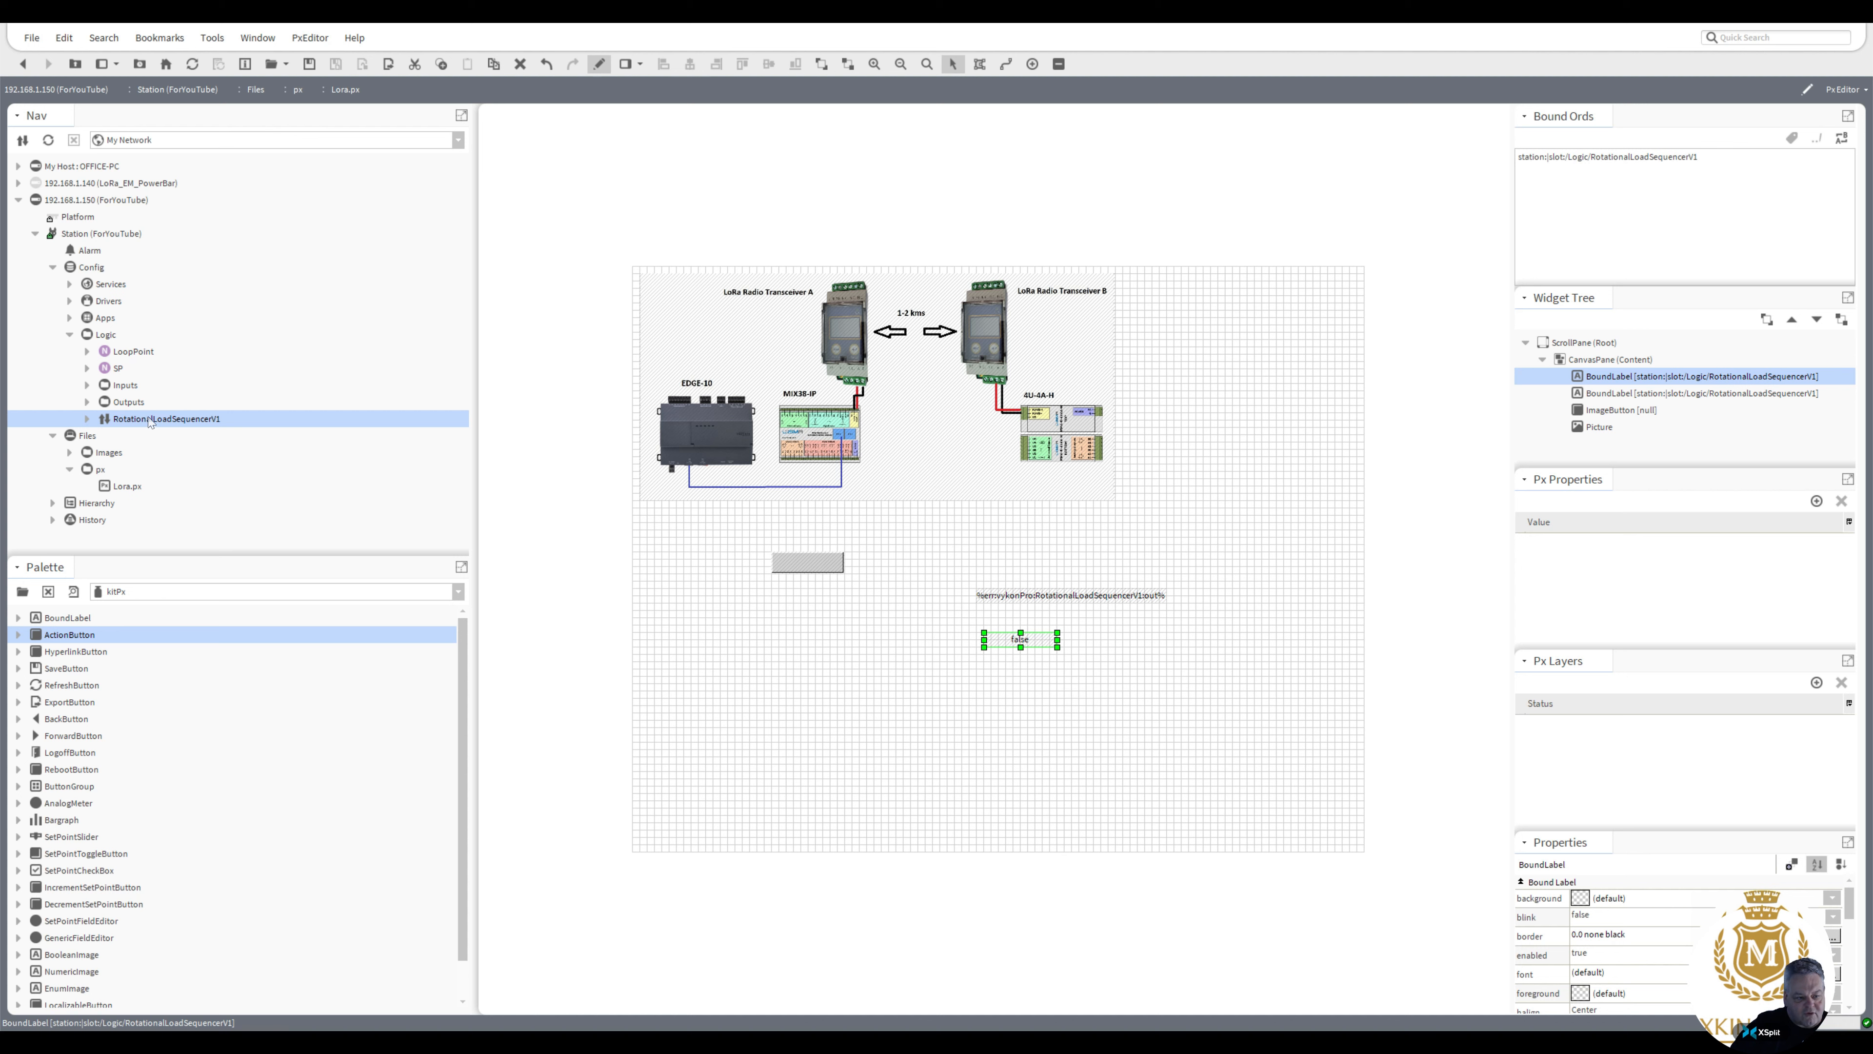
double_click(150, 420)
left_click(892, 538)
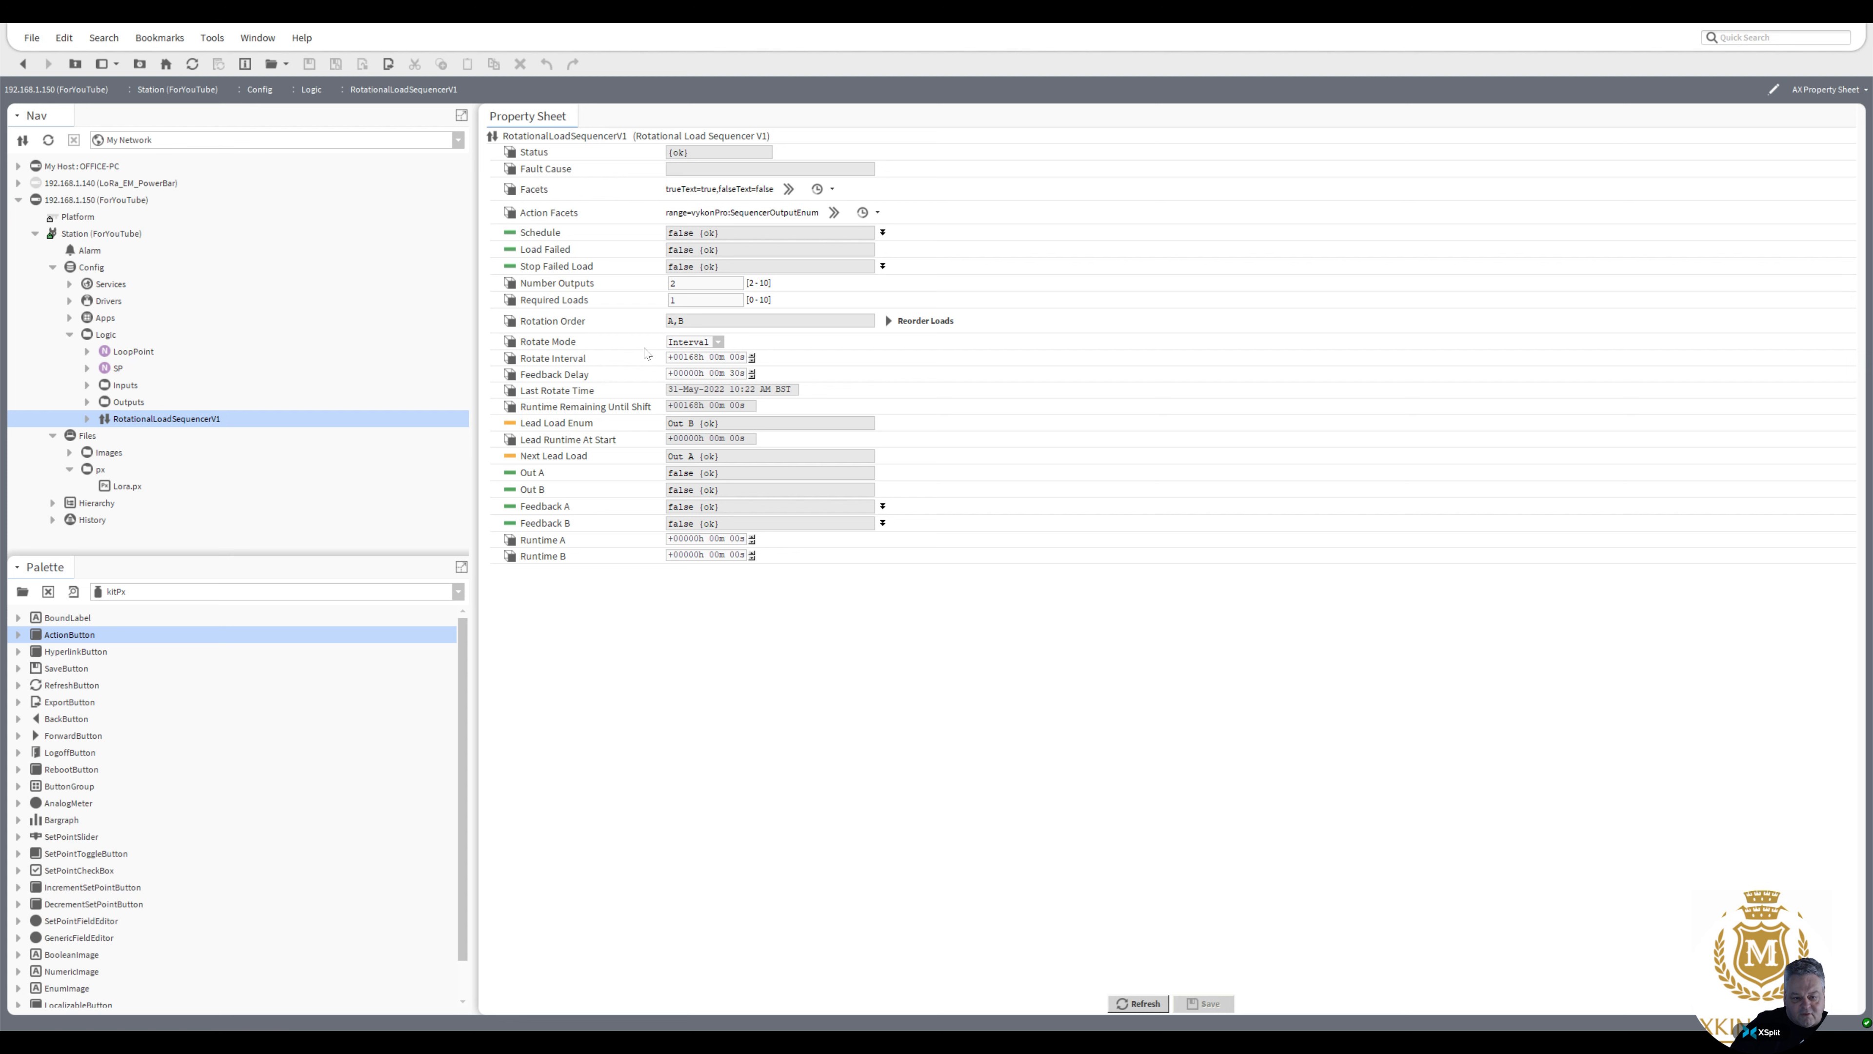
Examine the outA slot's type and facets in the sequencer's slot sheet, and return to the Lora.px editor
right_click(157, 415)
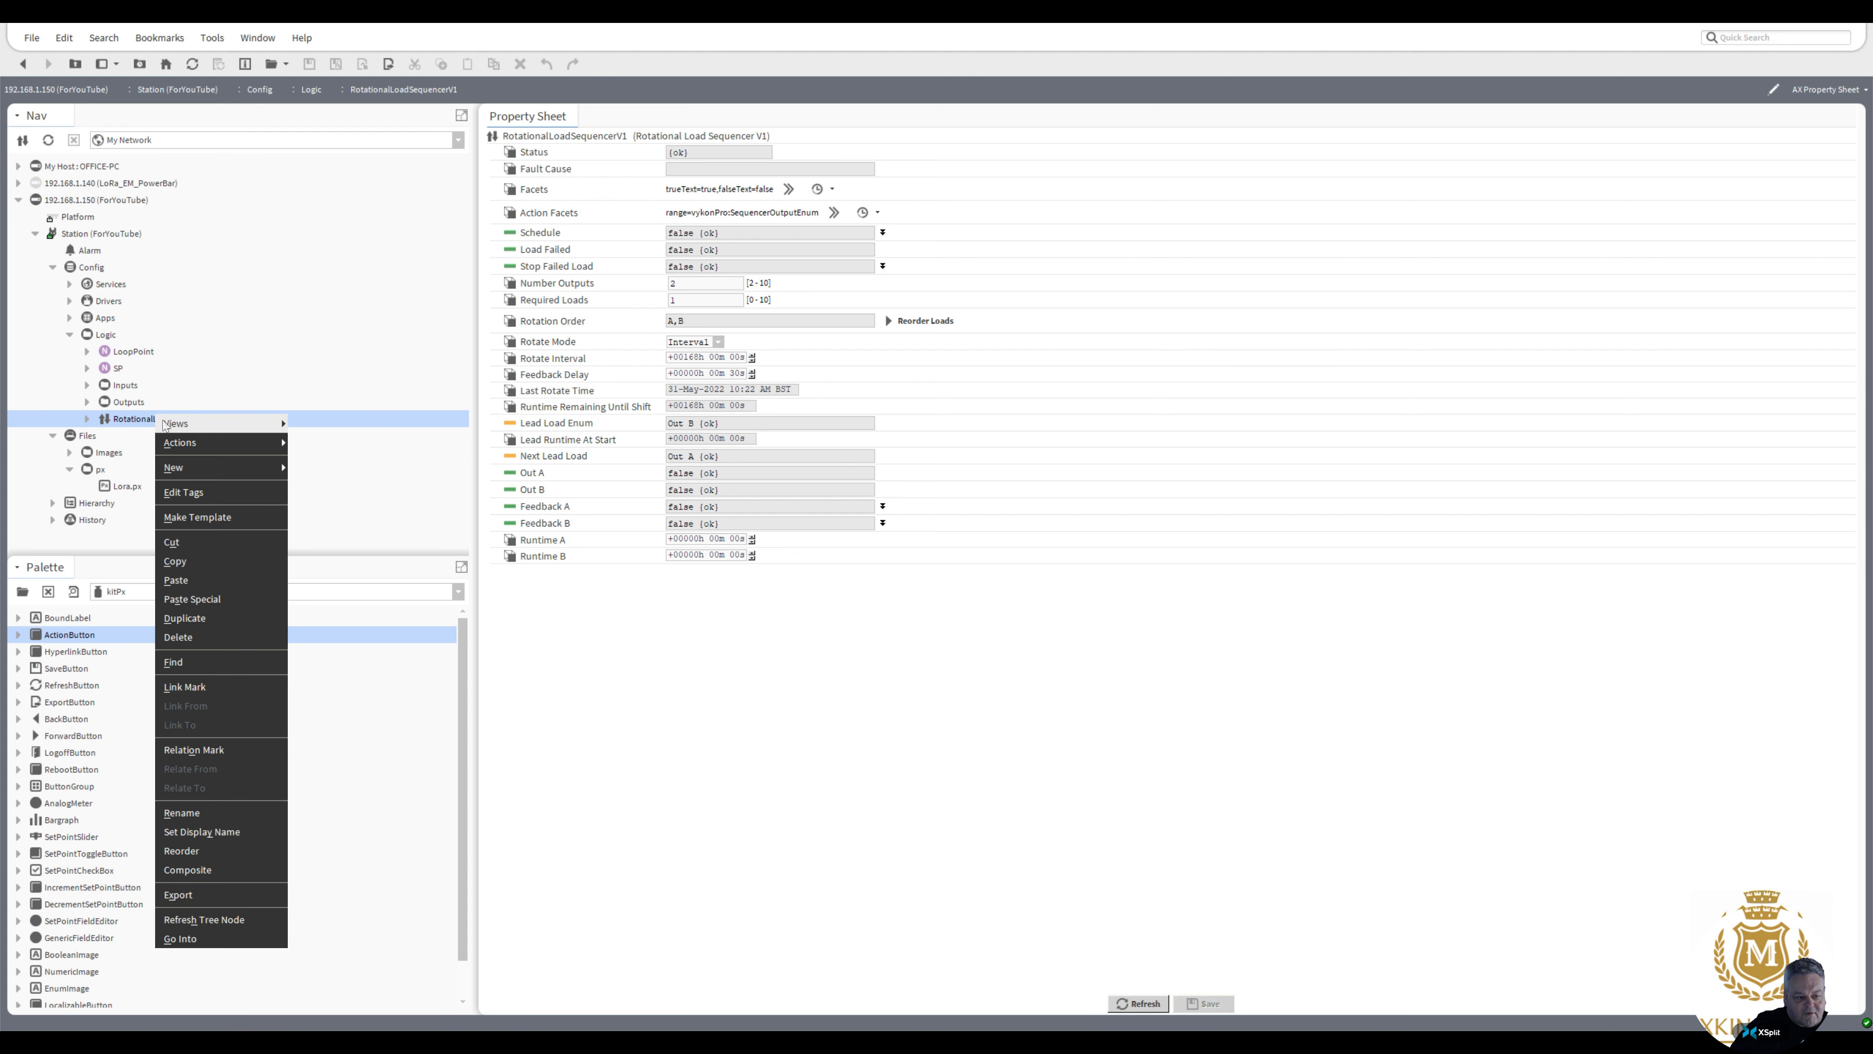
mouse_move(212, 427)
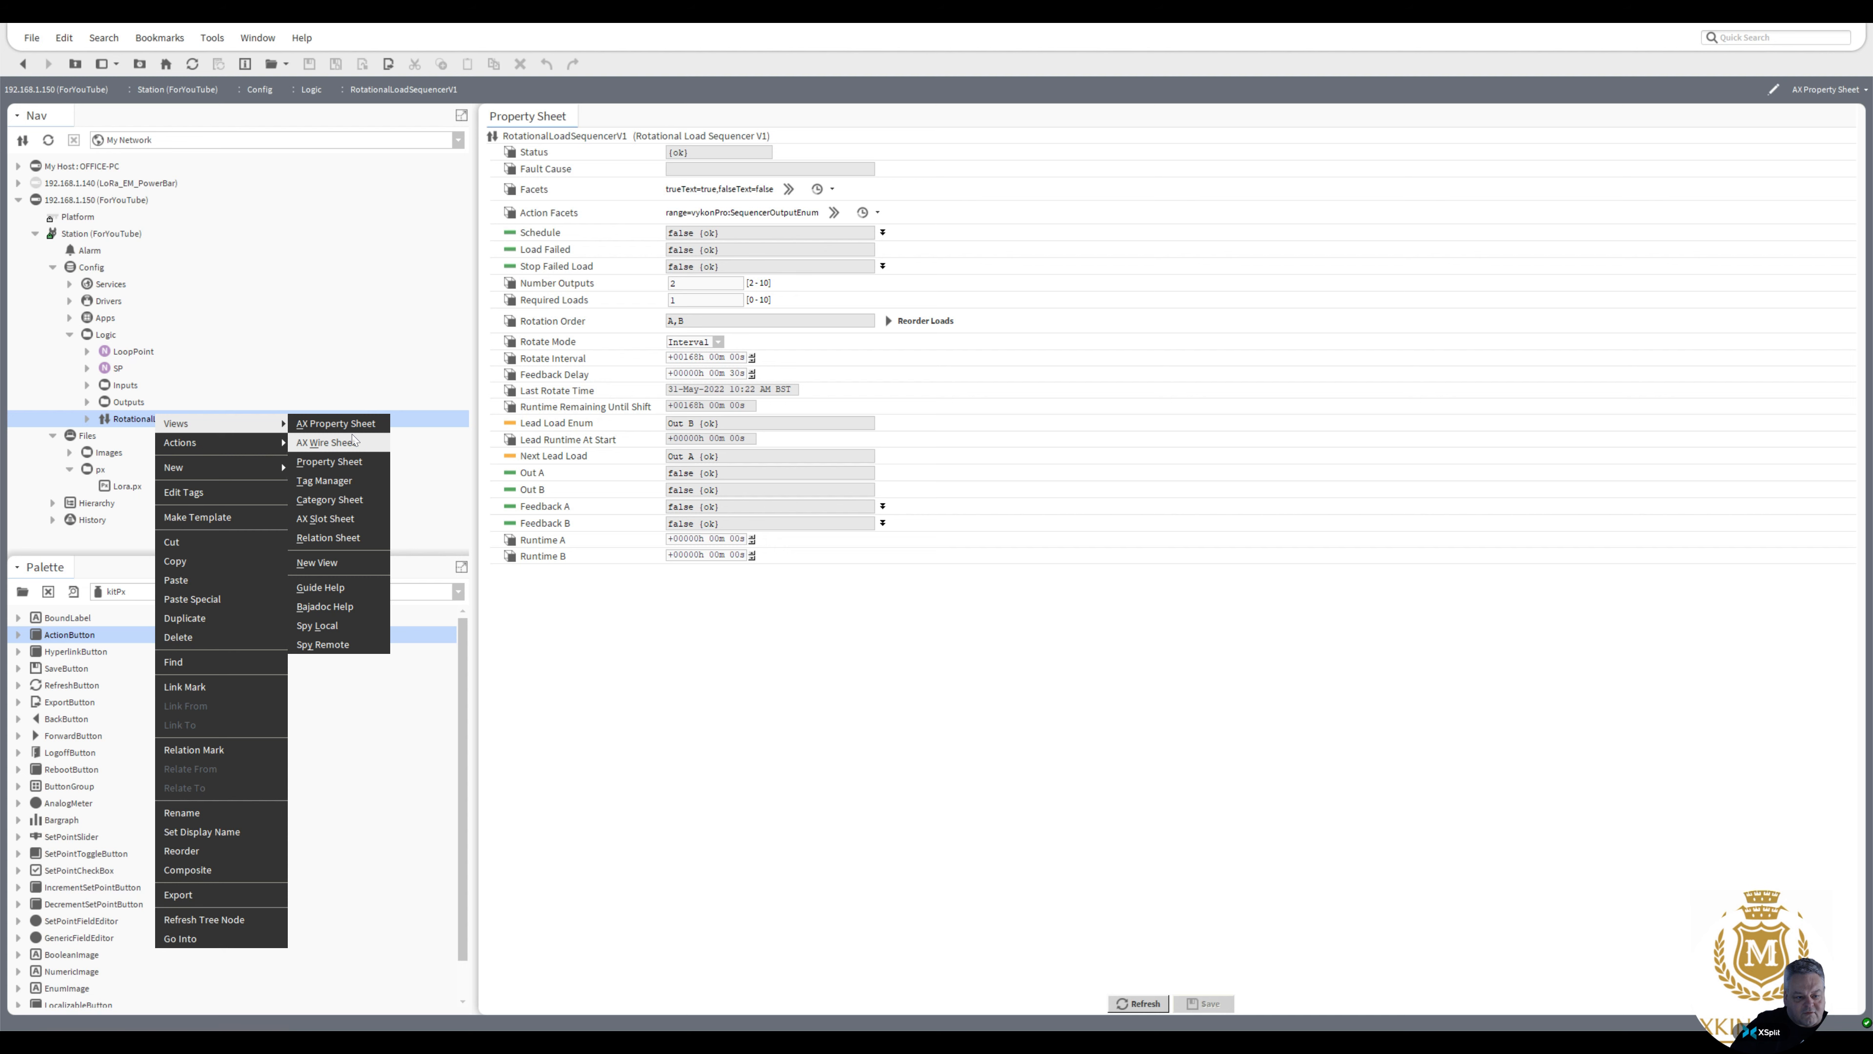
left_click(355, 519)
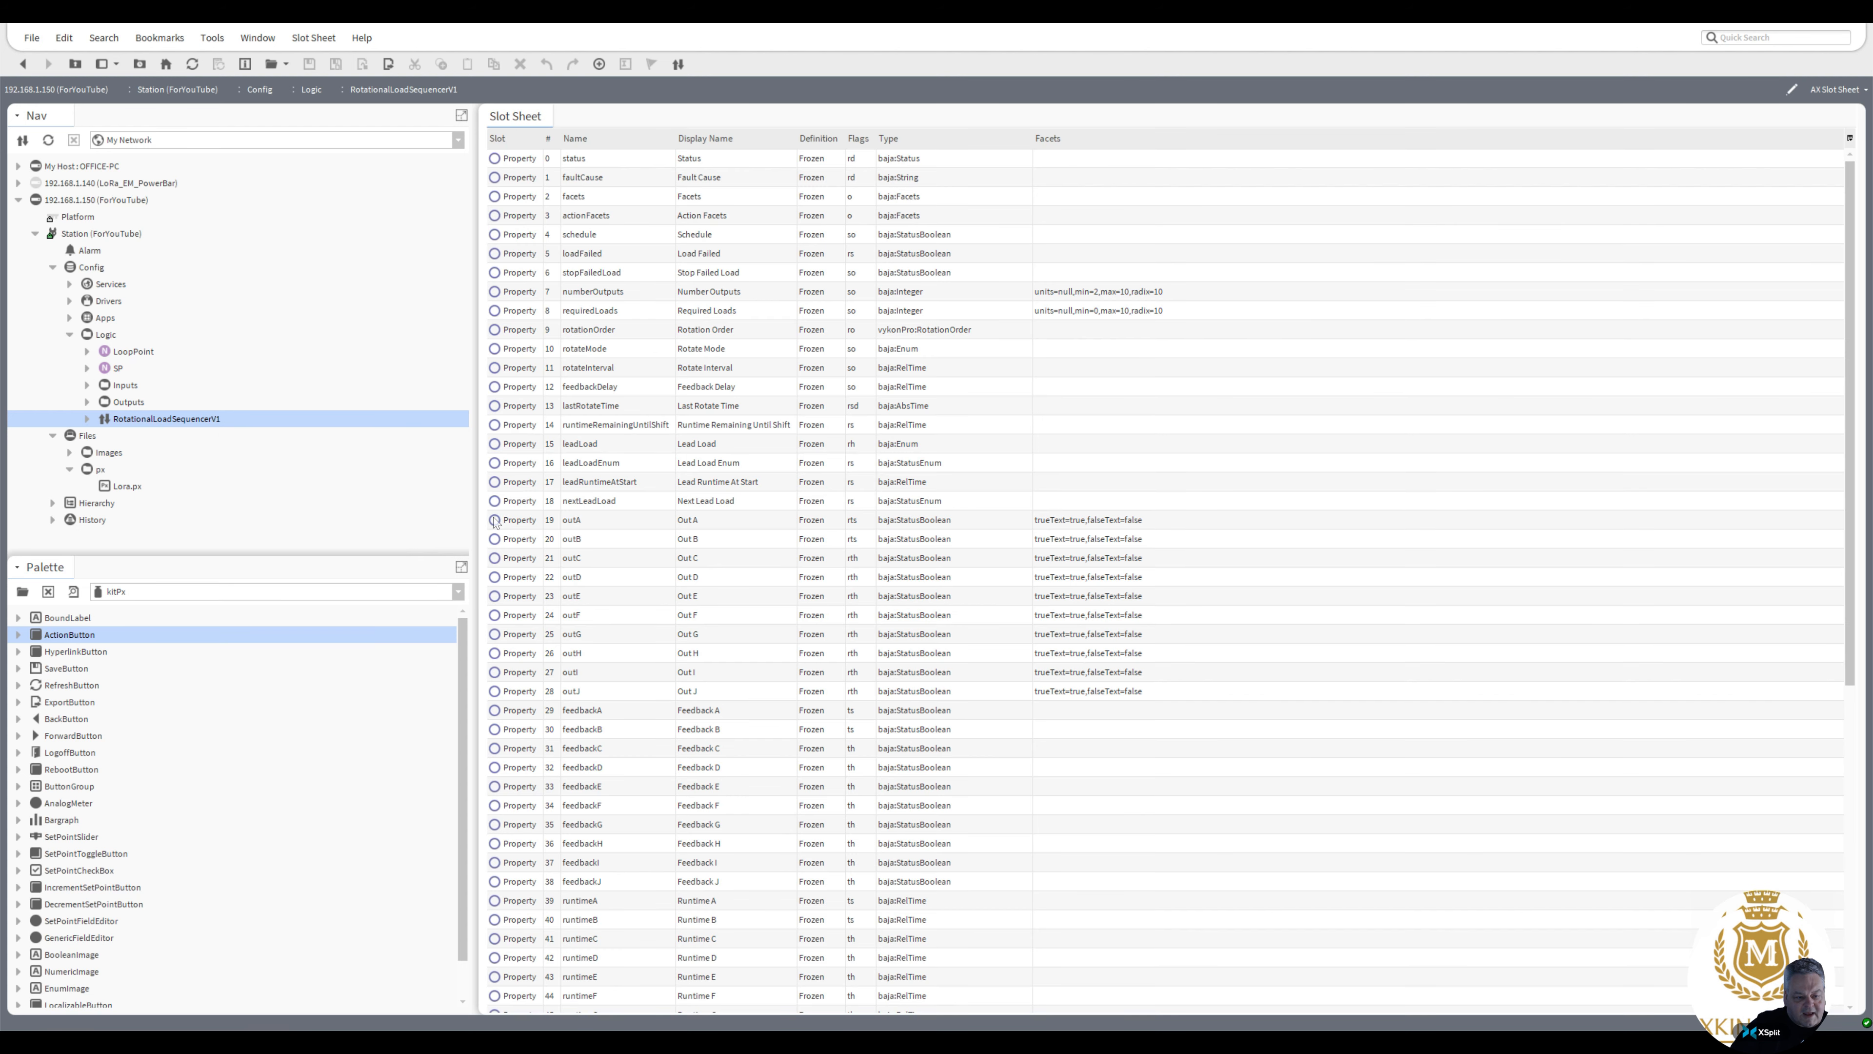
left_click(1054, 524)
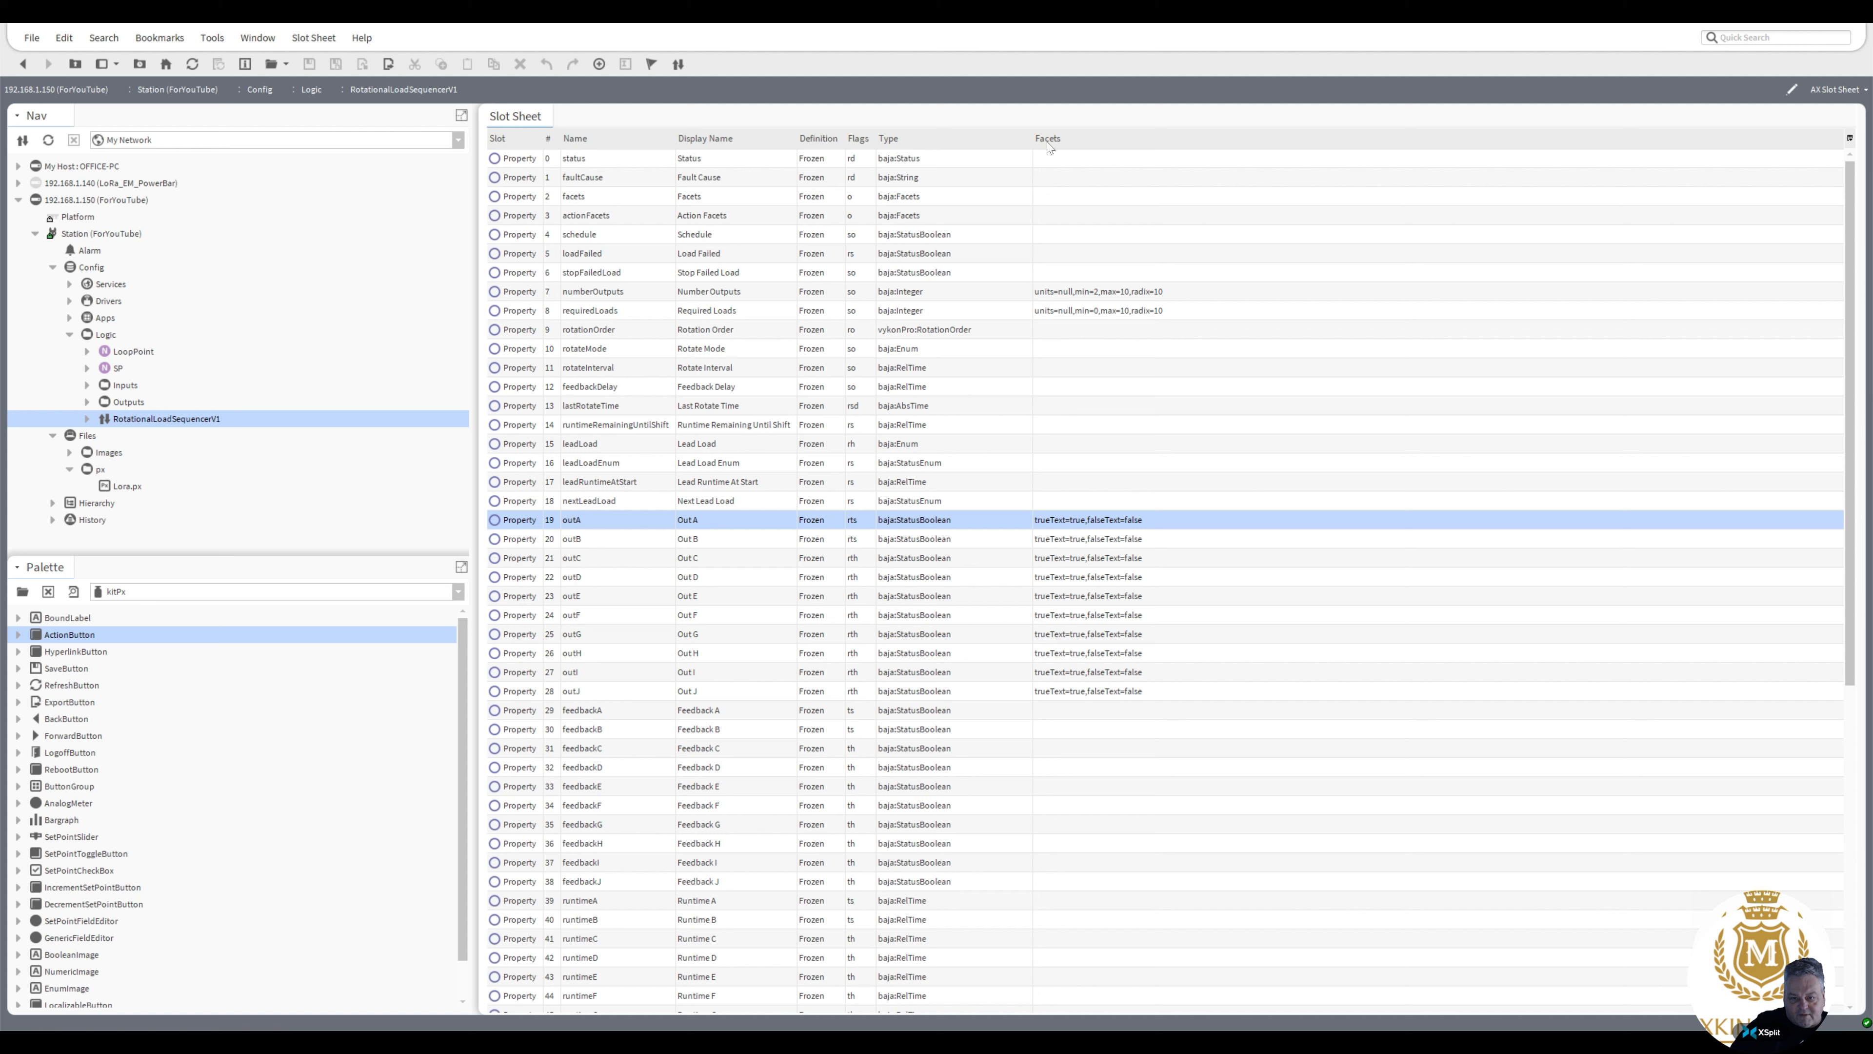
right_click(709, 521)
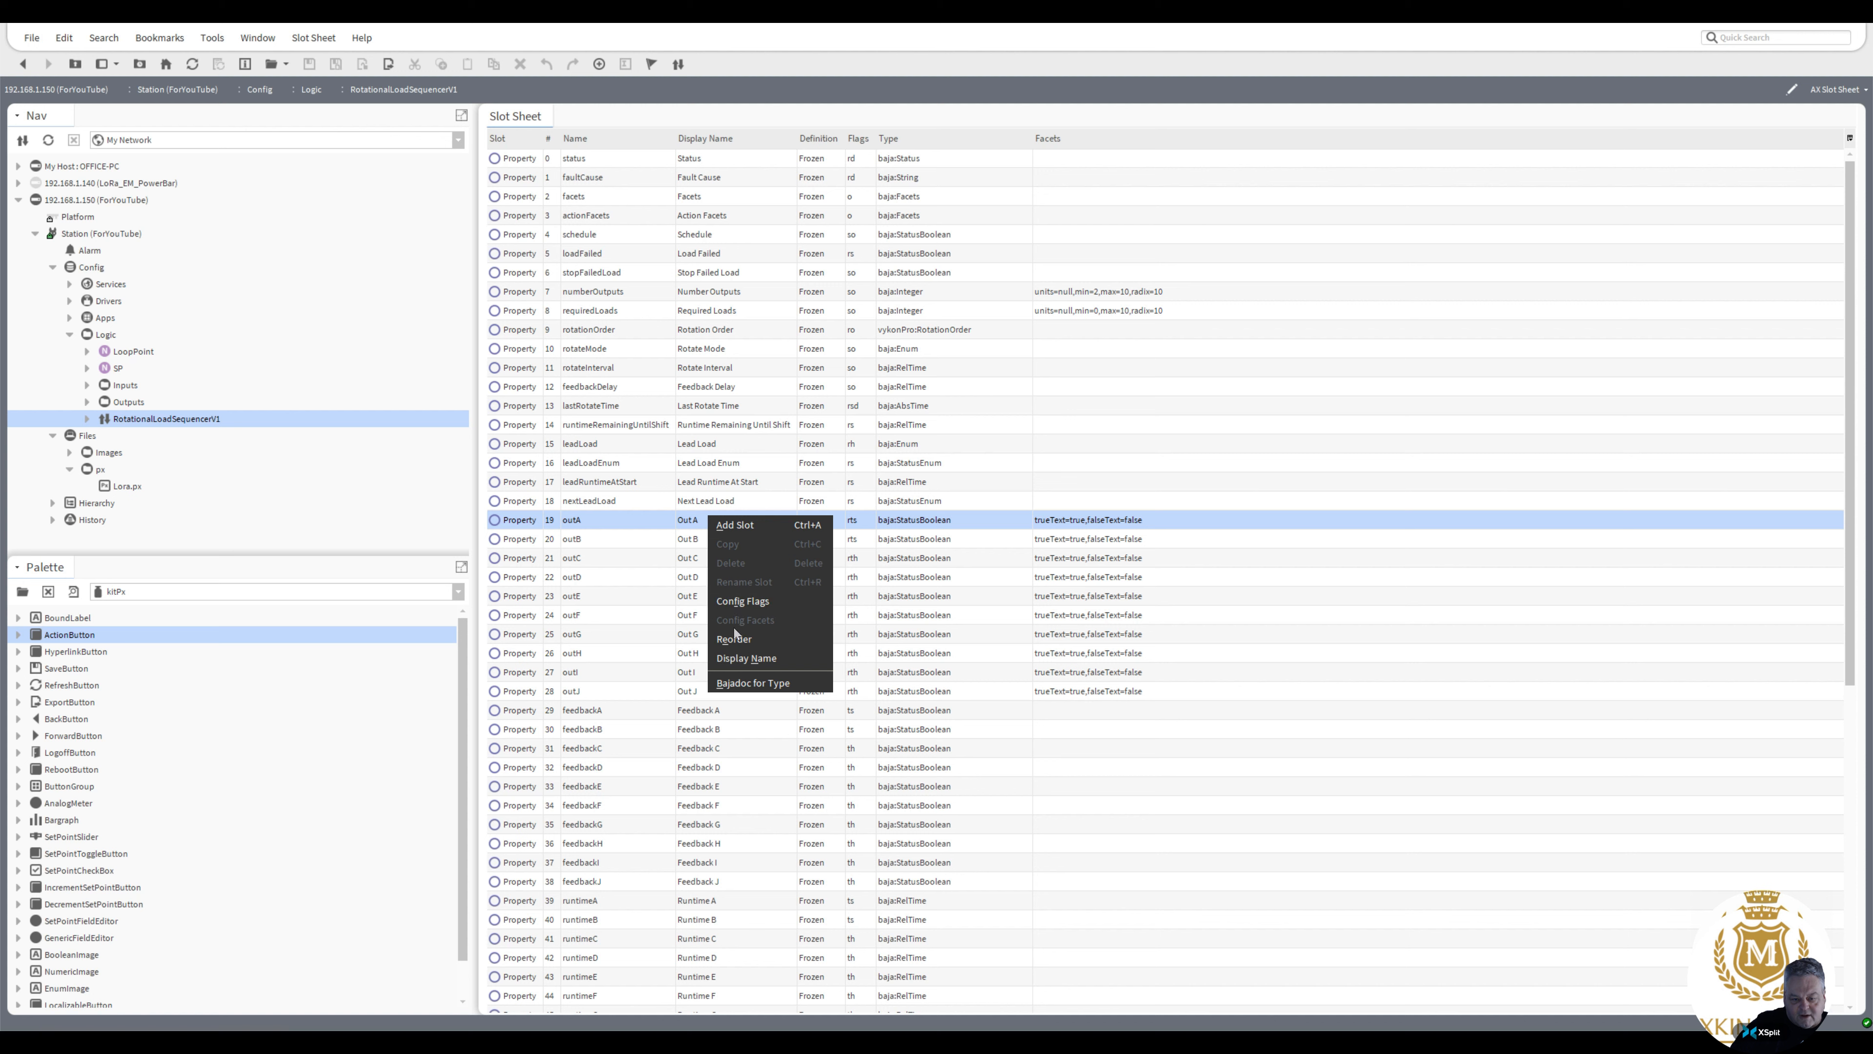
left_click(1142, 466)
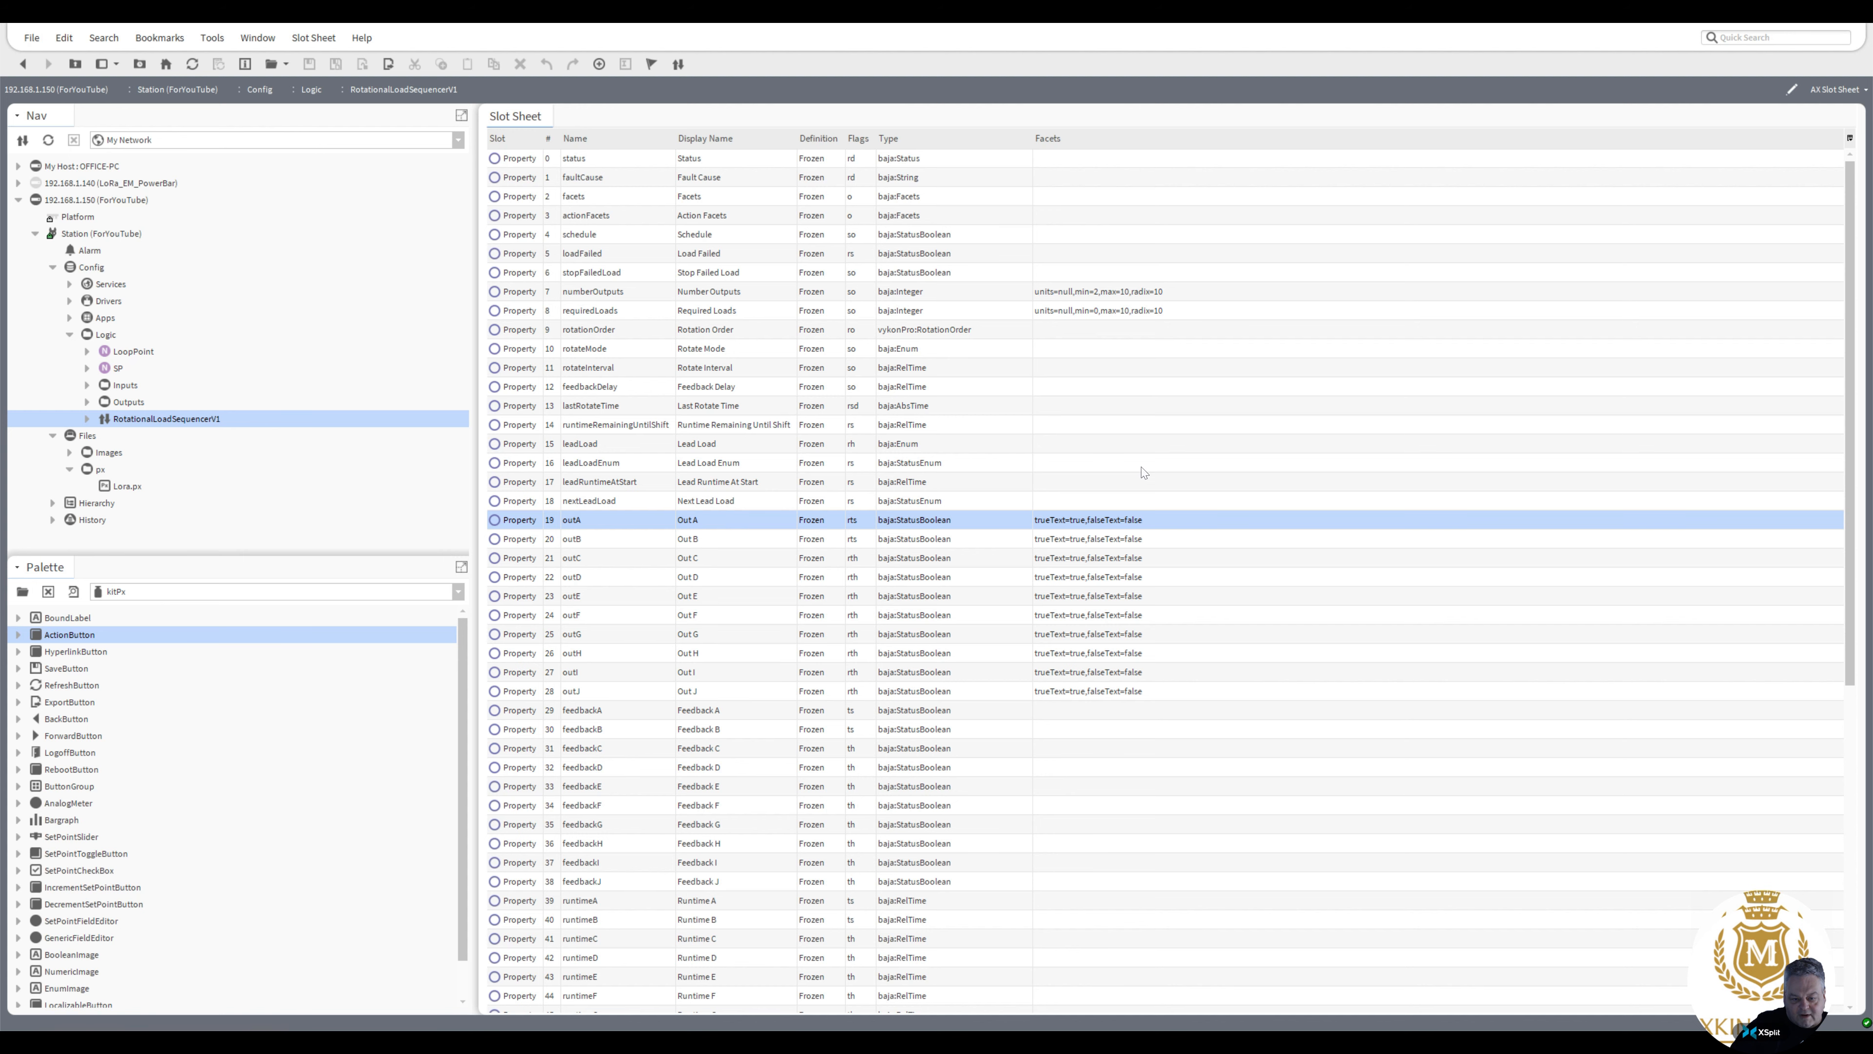
left_click(23, 64)
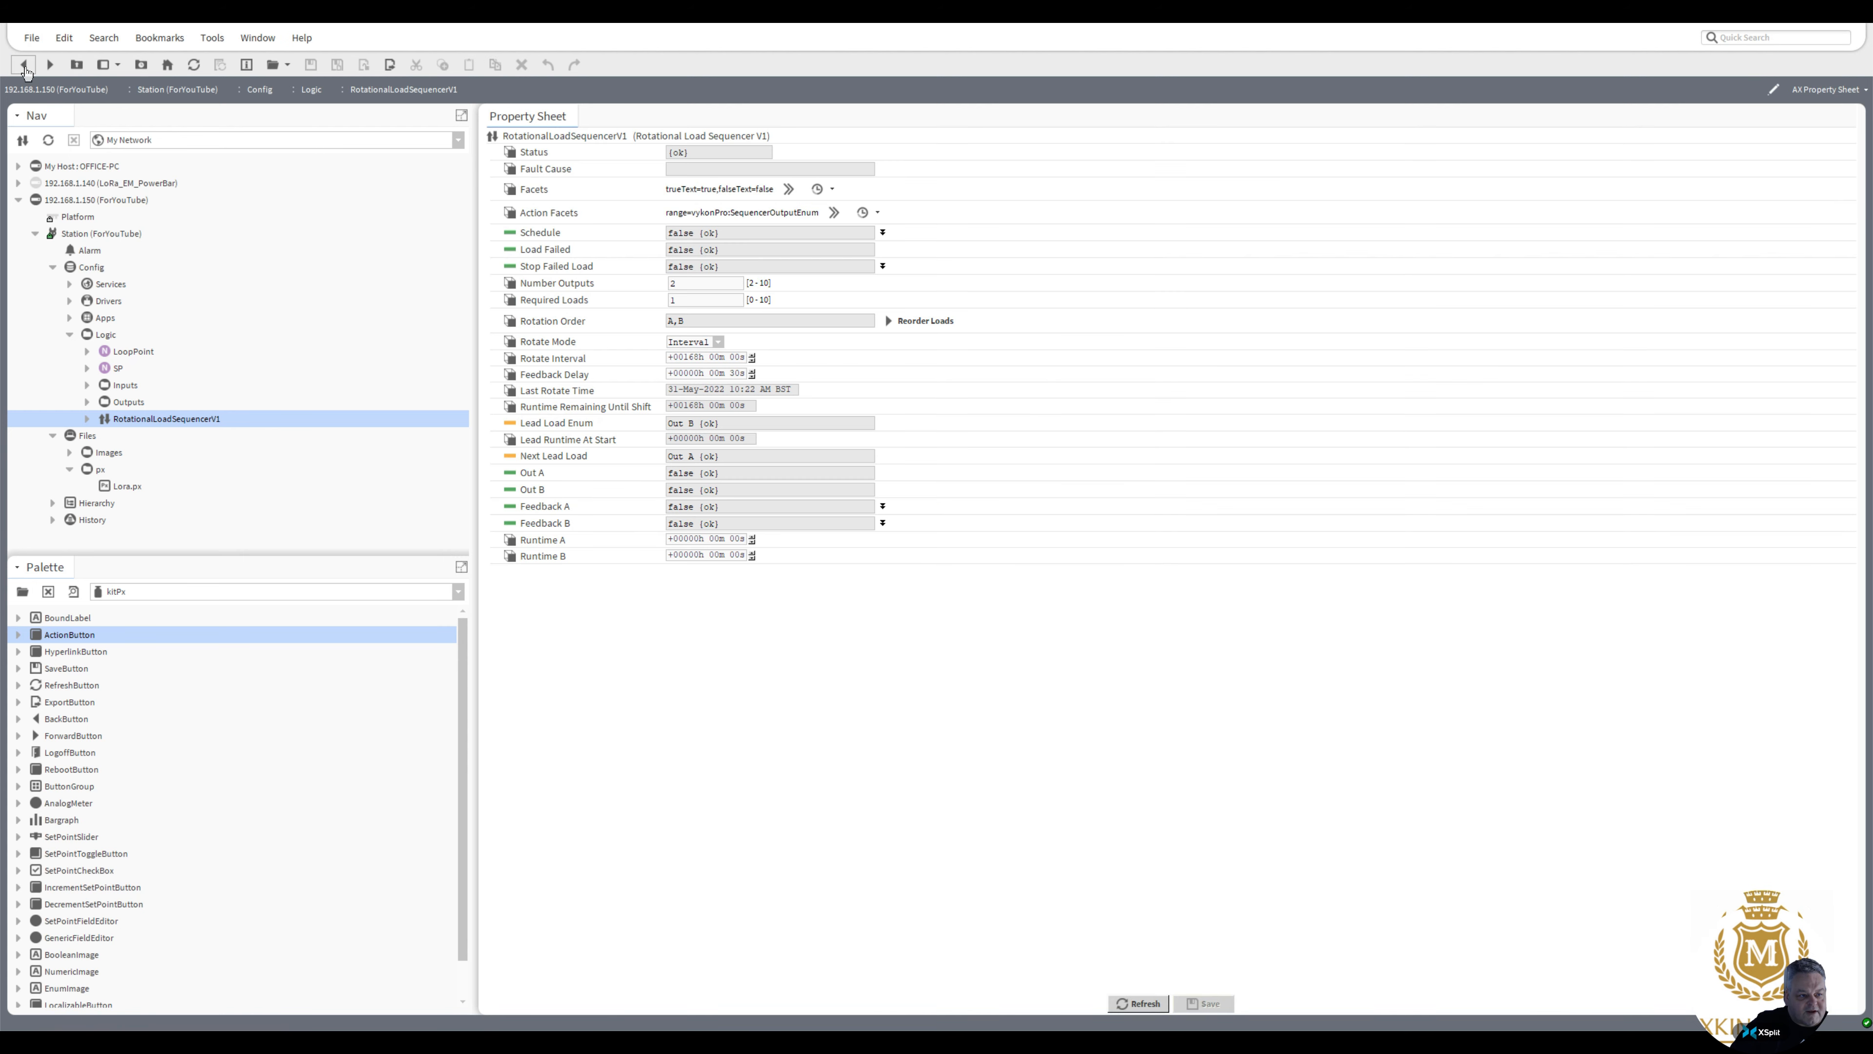
left_click(23, 65)
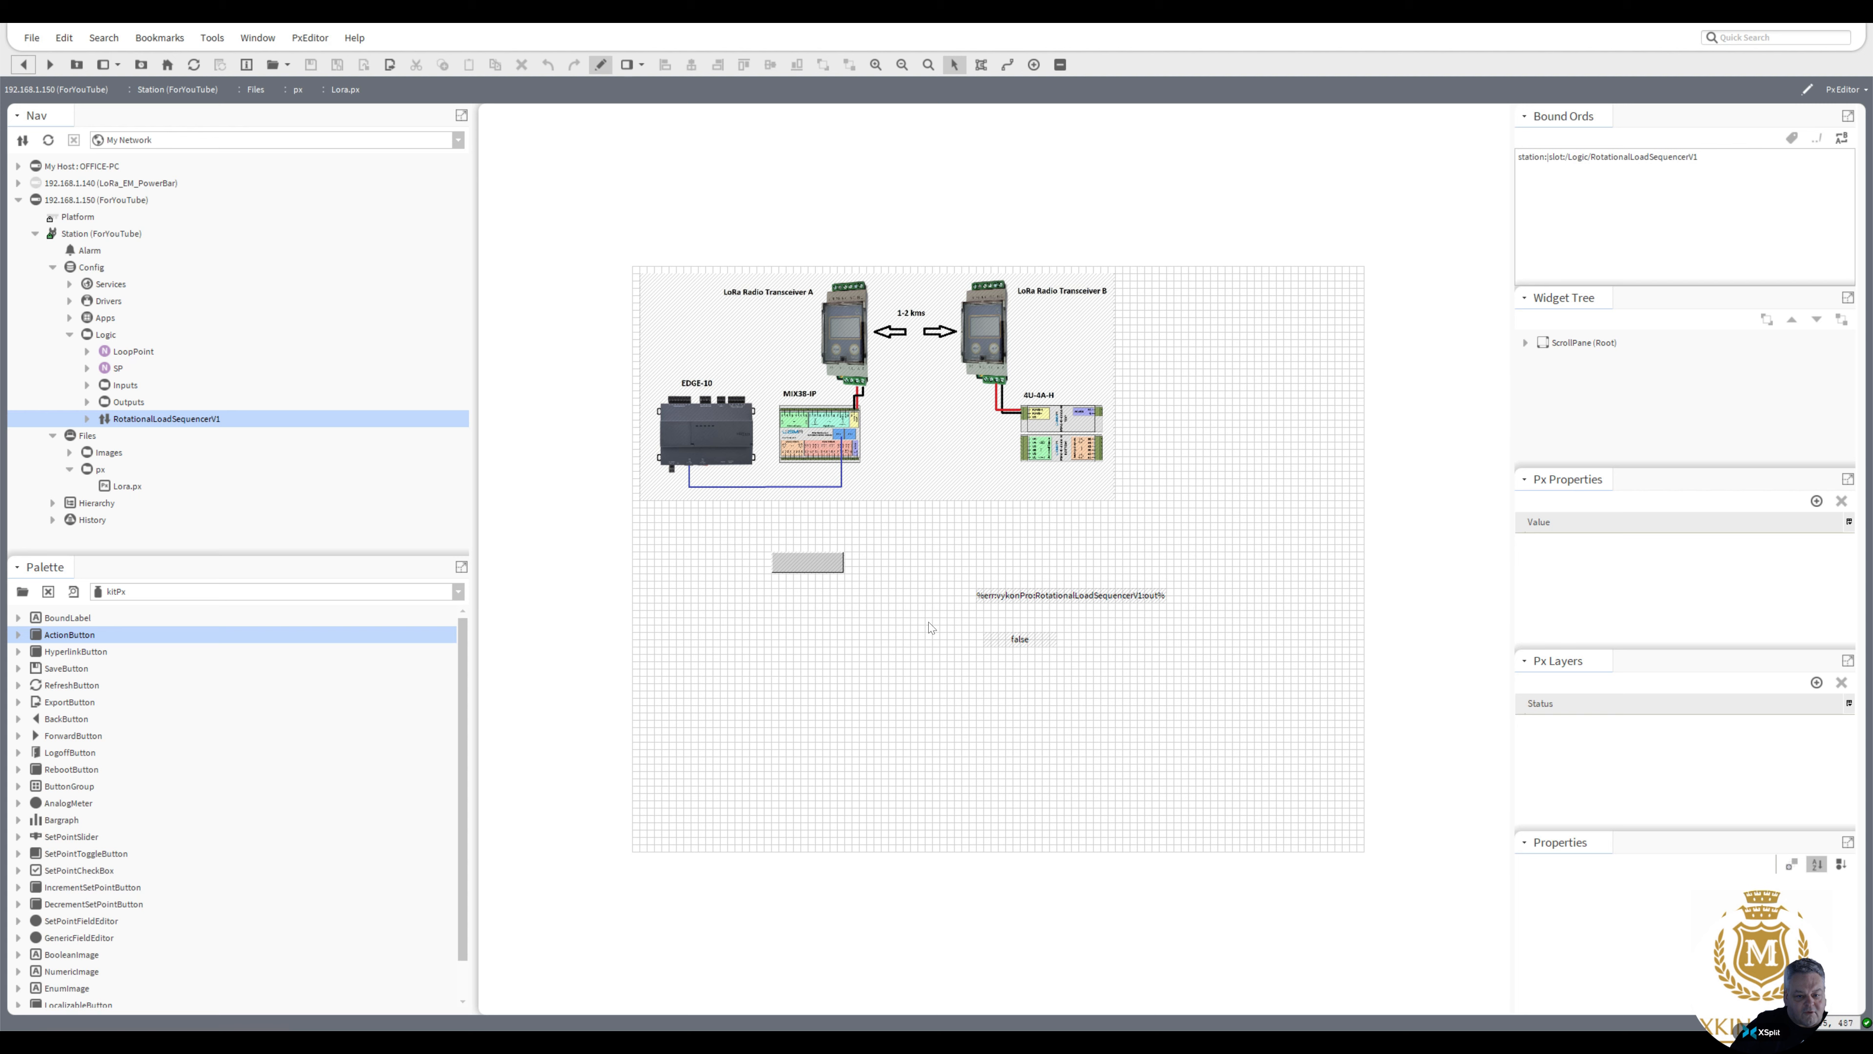
Replace the text animation of the label reading false with one using the Active State Simple converter
left_click(1006, 641)
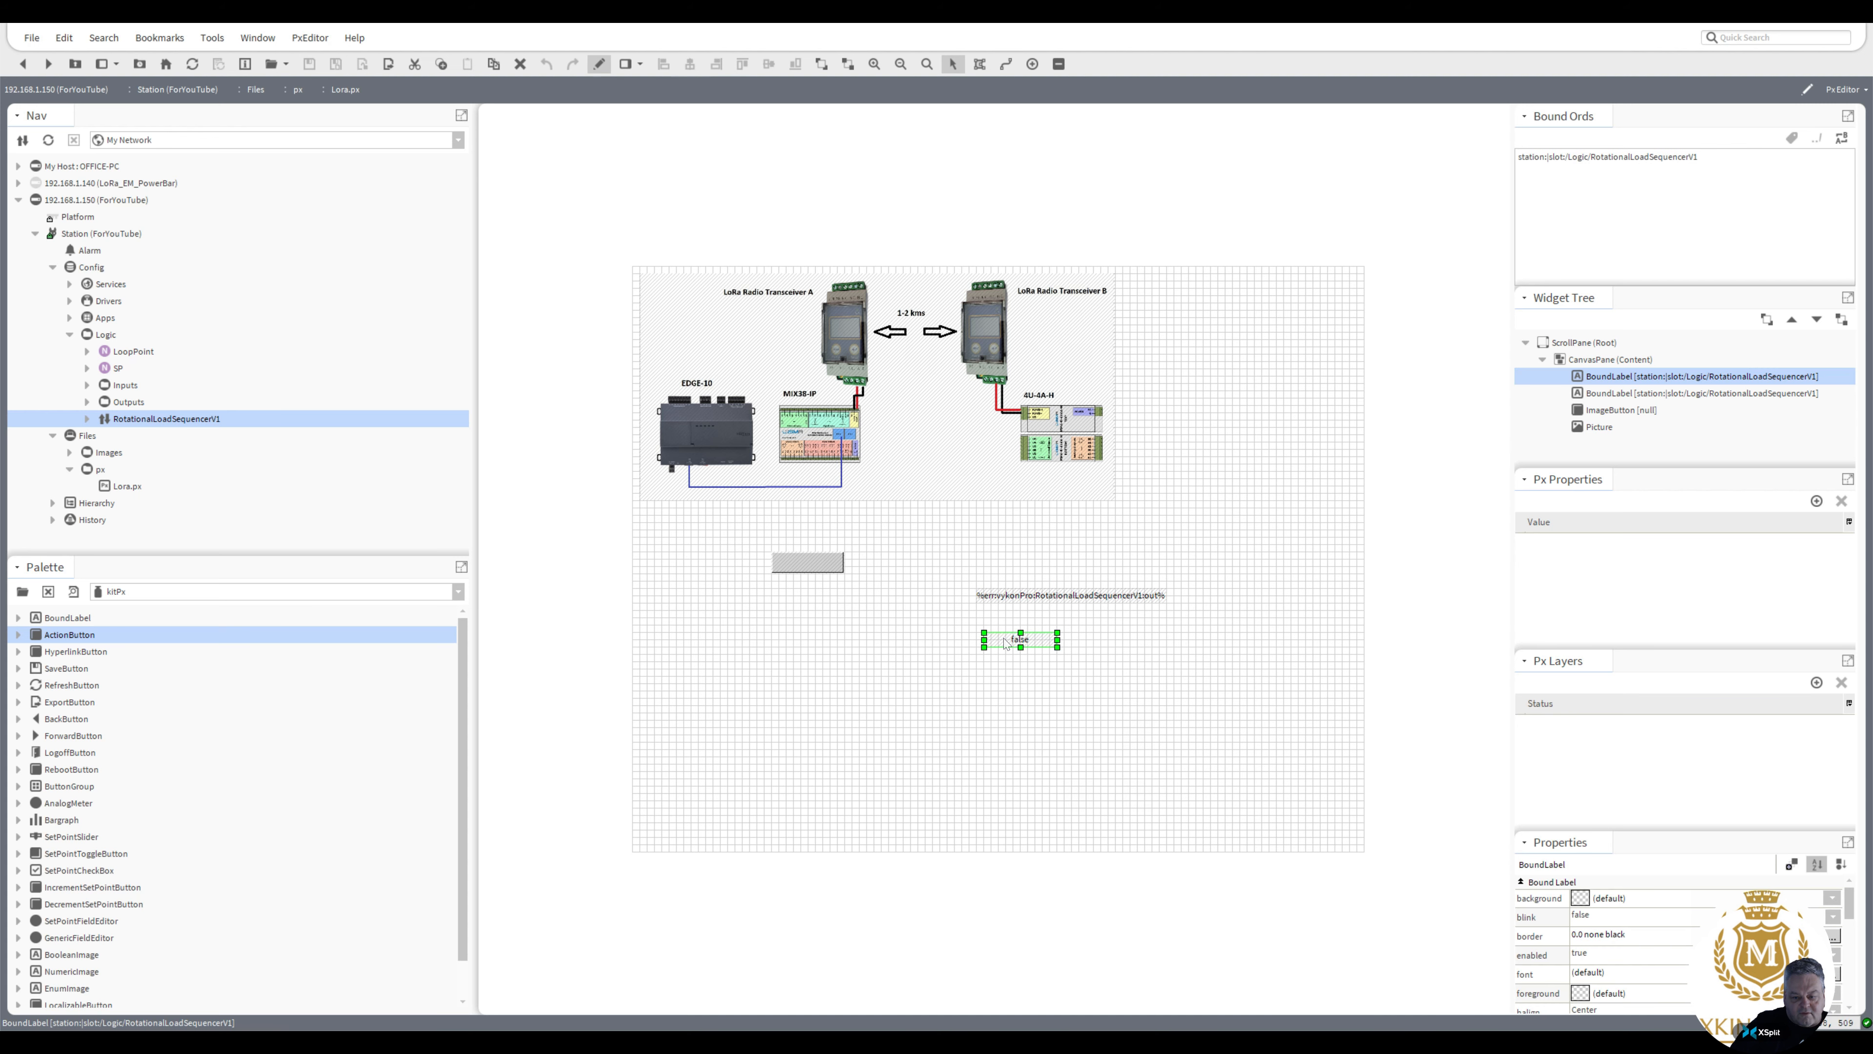
double_click(1005, 640)
right_click(945, 535)
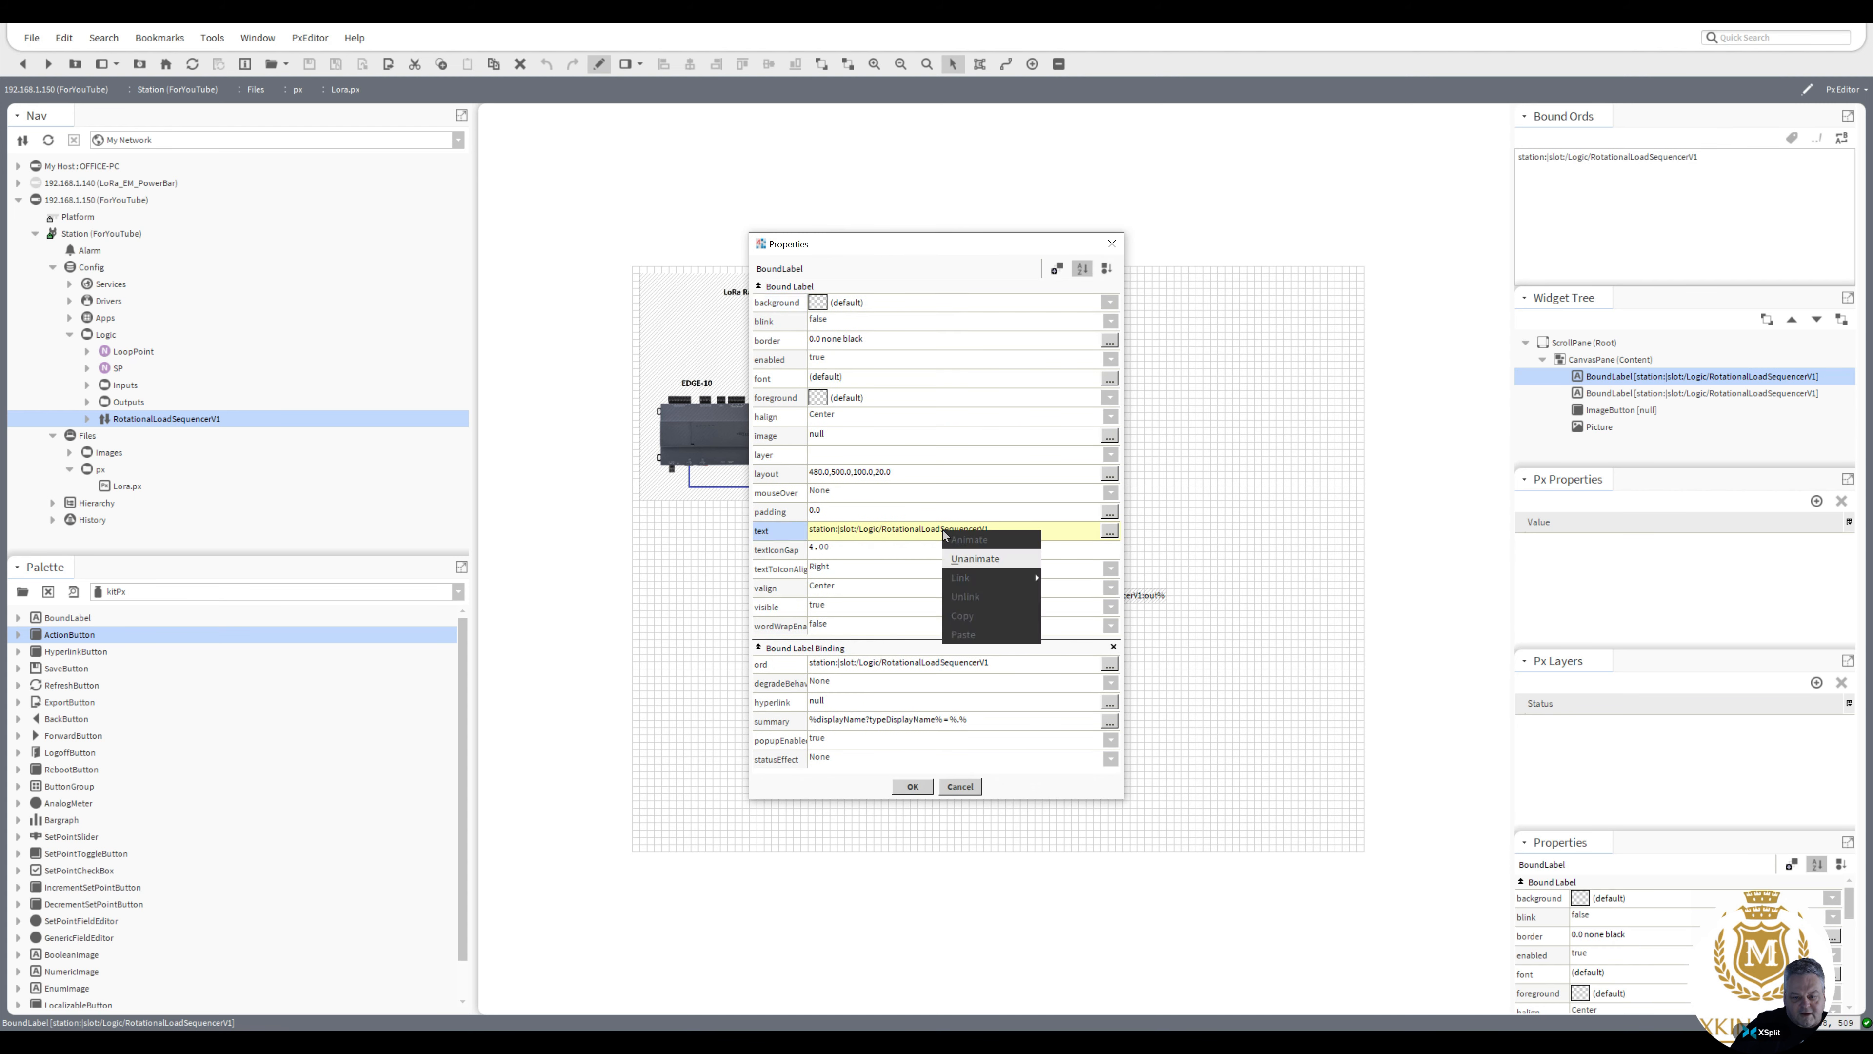
left_click(972, 560)
right_click(951, 535)
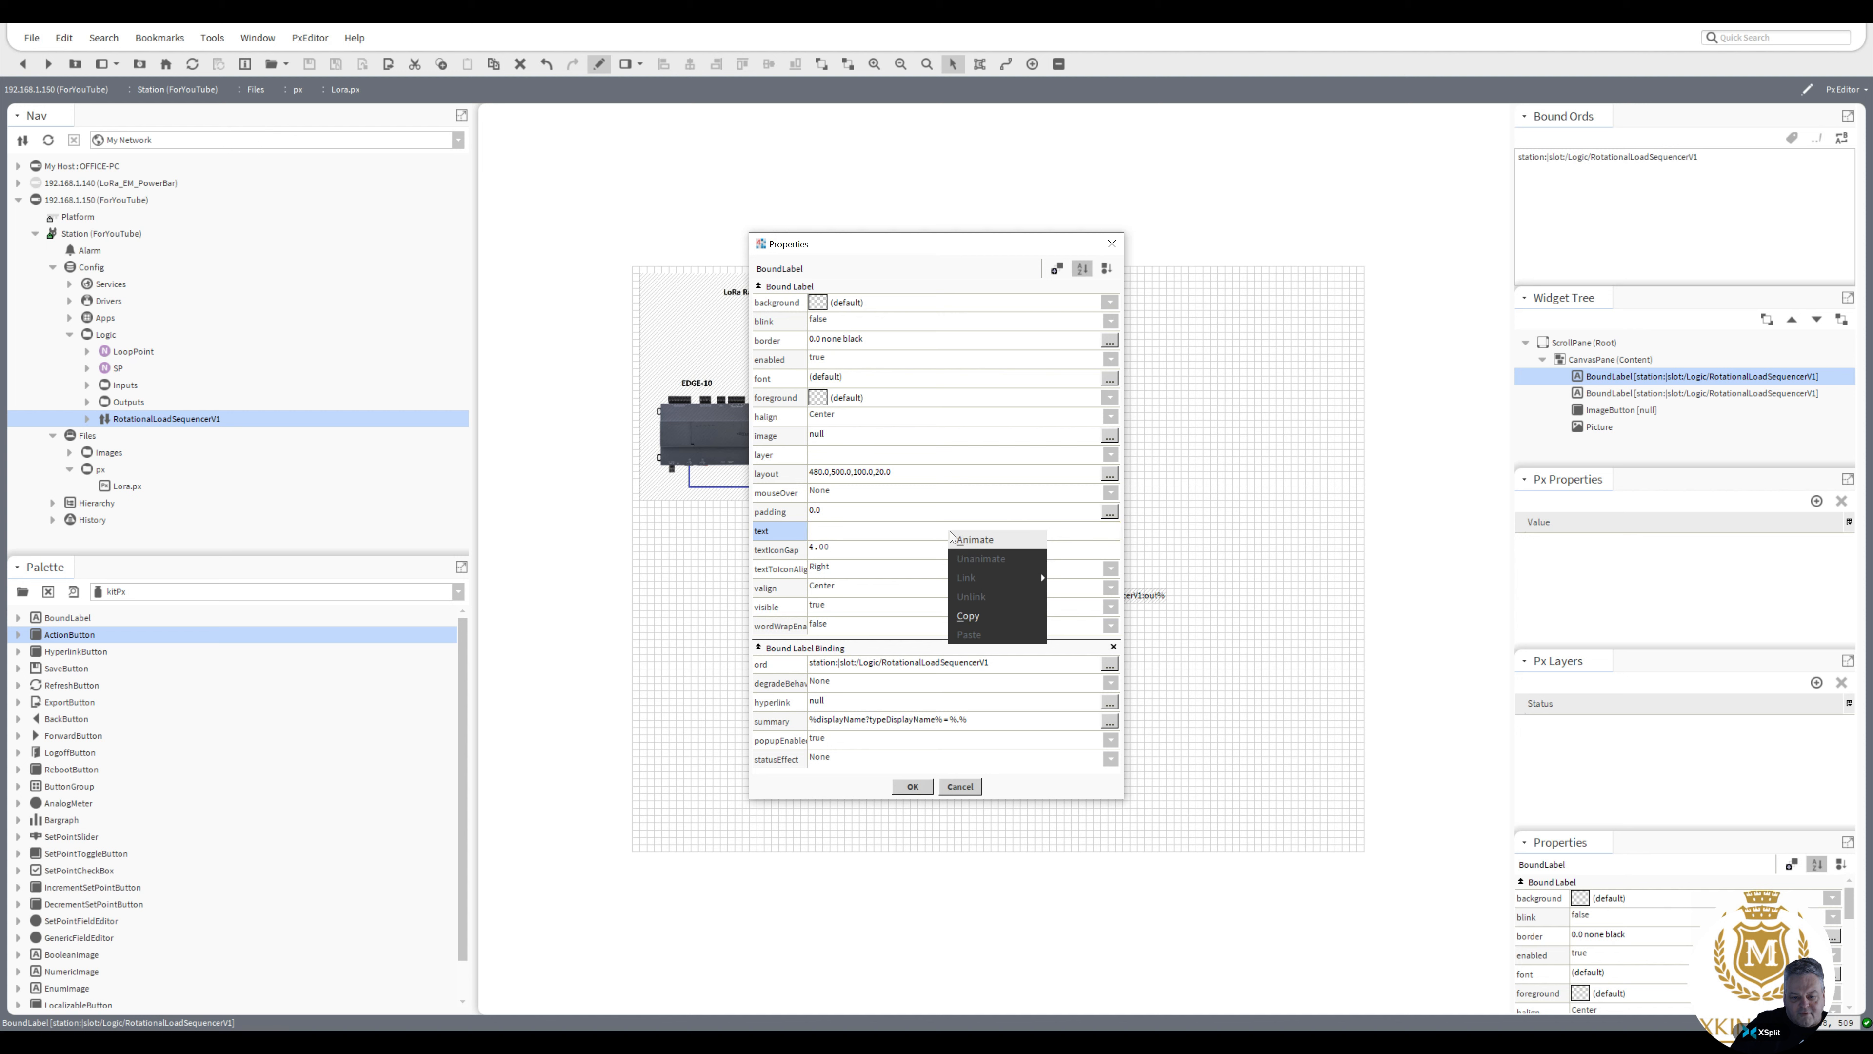
left_click(971, 541)
left_click(859, 440)
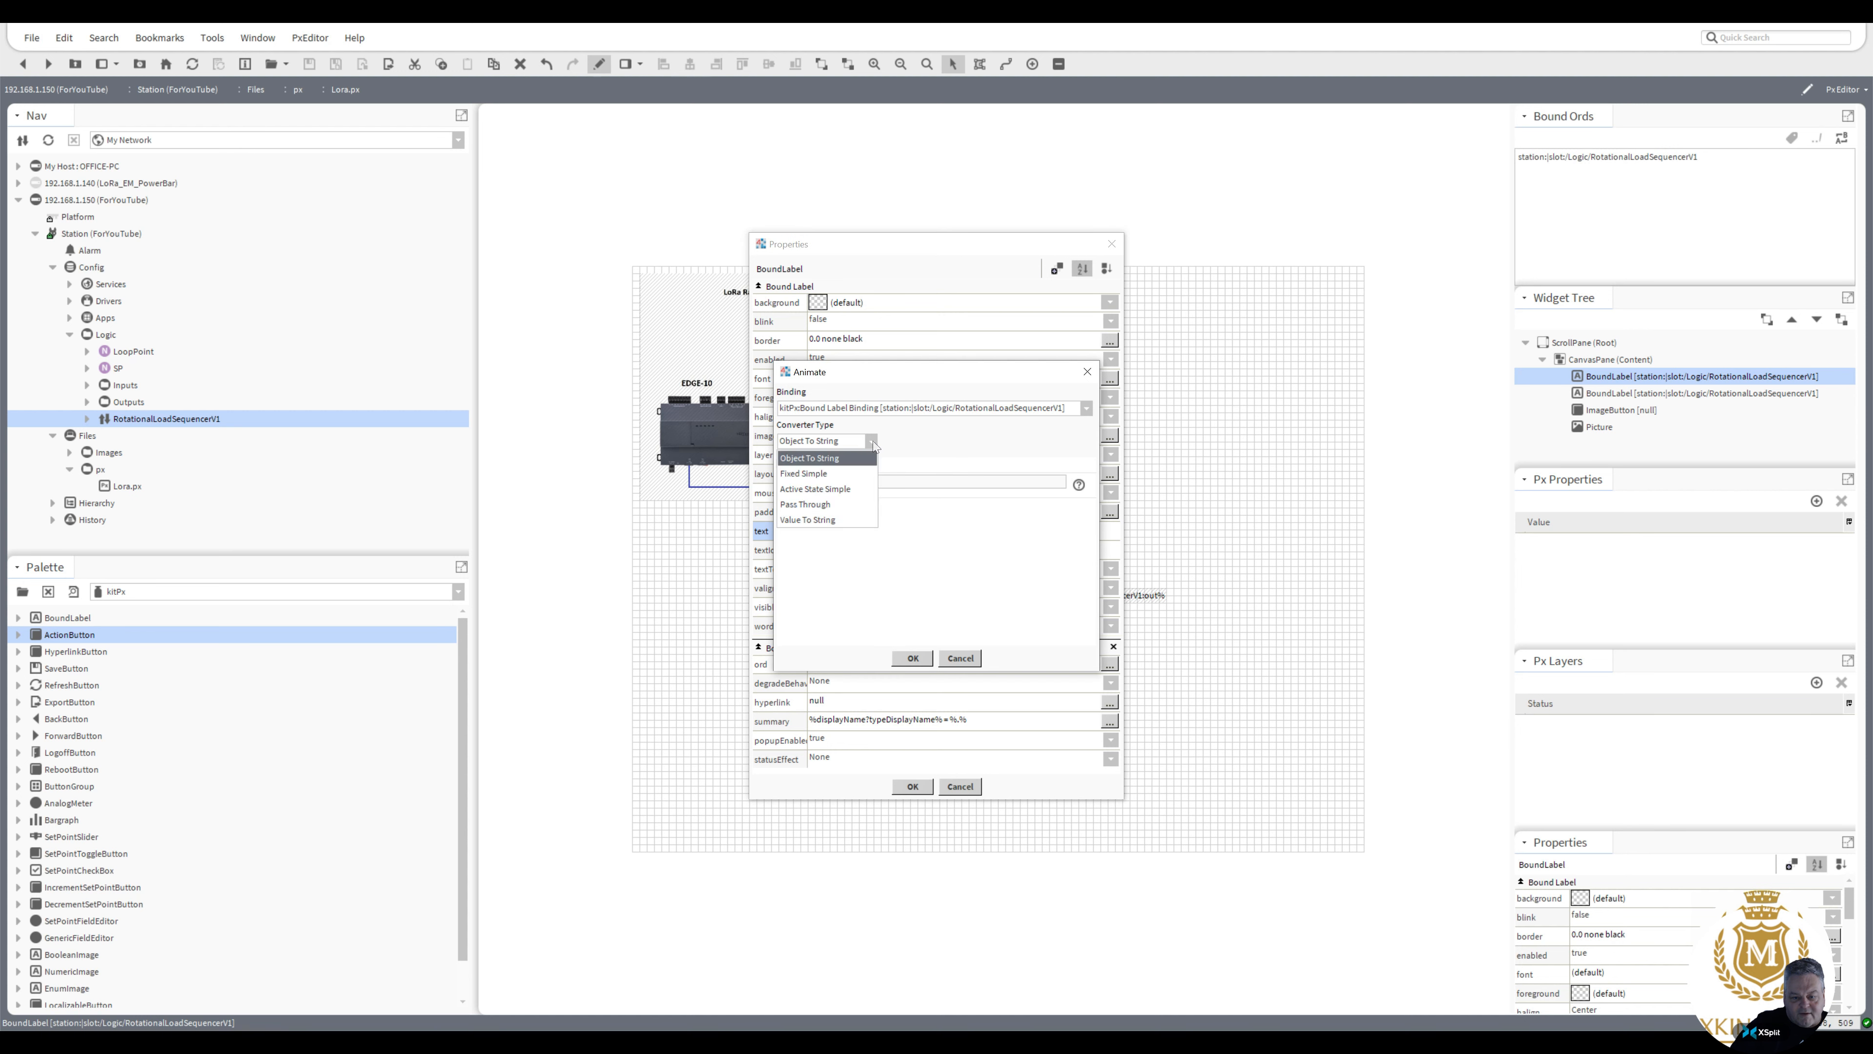
left_click(840, 490)
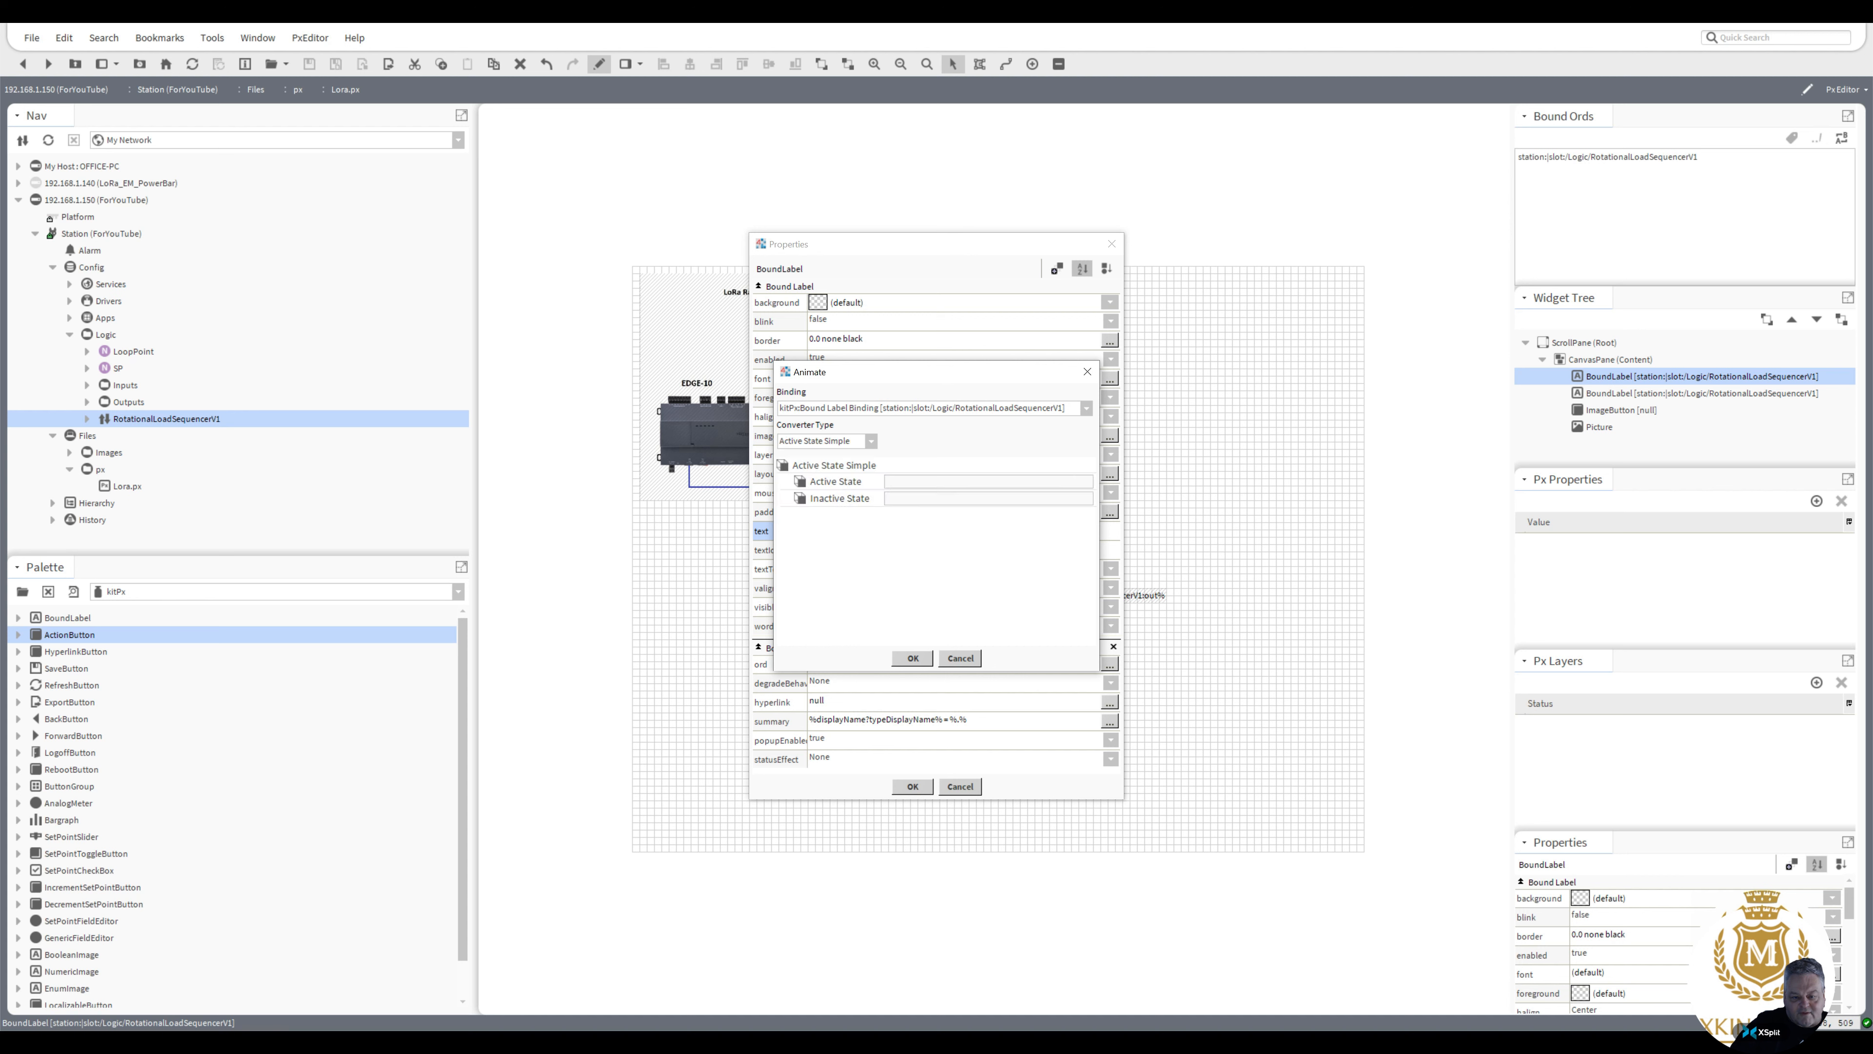
Set the label's active state text to Pump A Enable and inactive state text to Pump A Disable, and apply the properties
left_click(889, 481)
type("Pump")
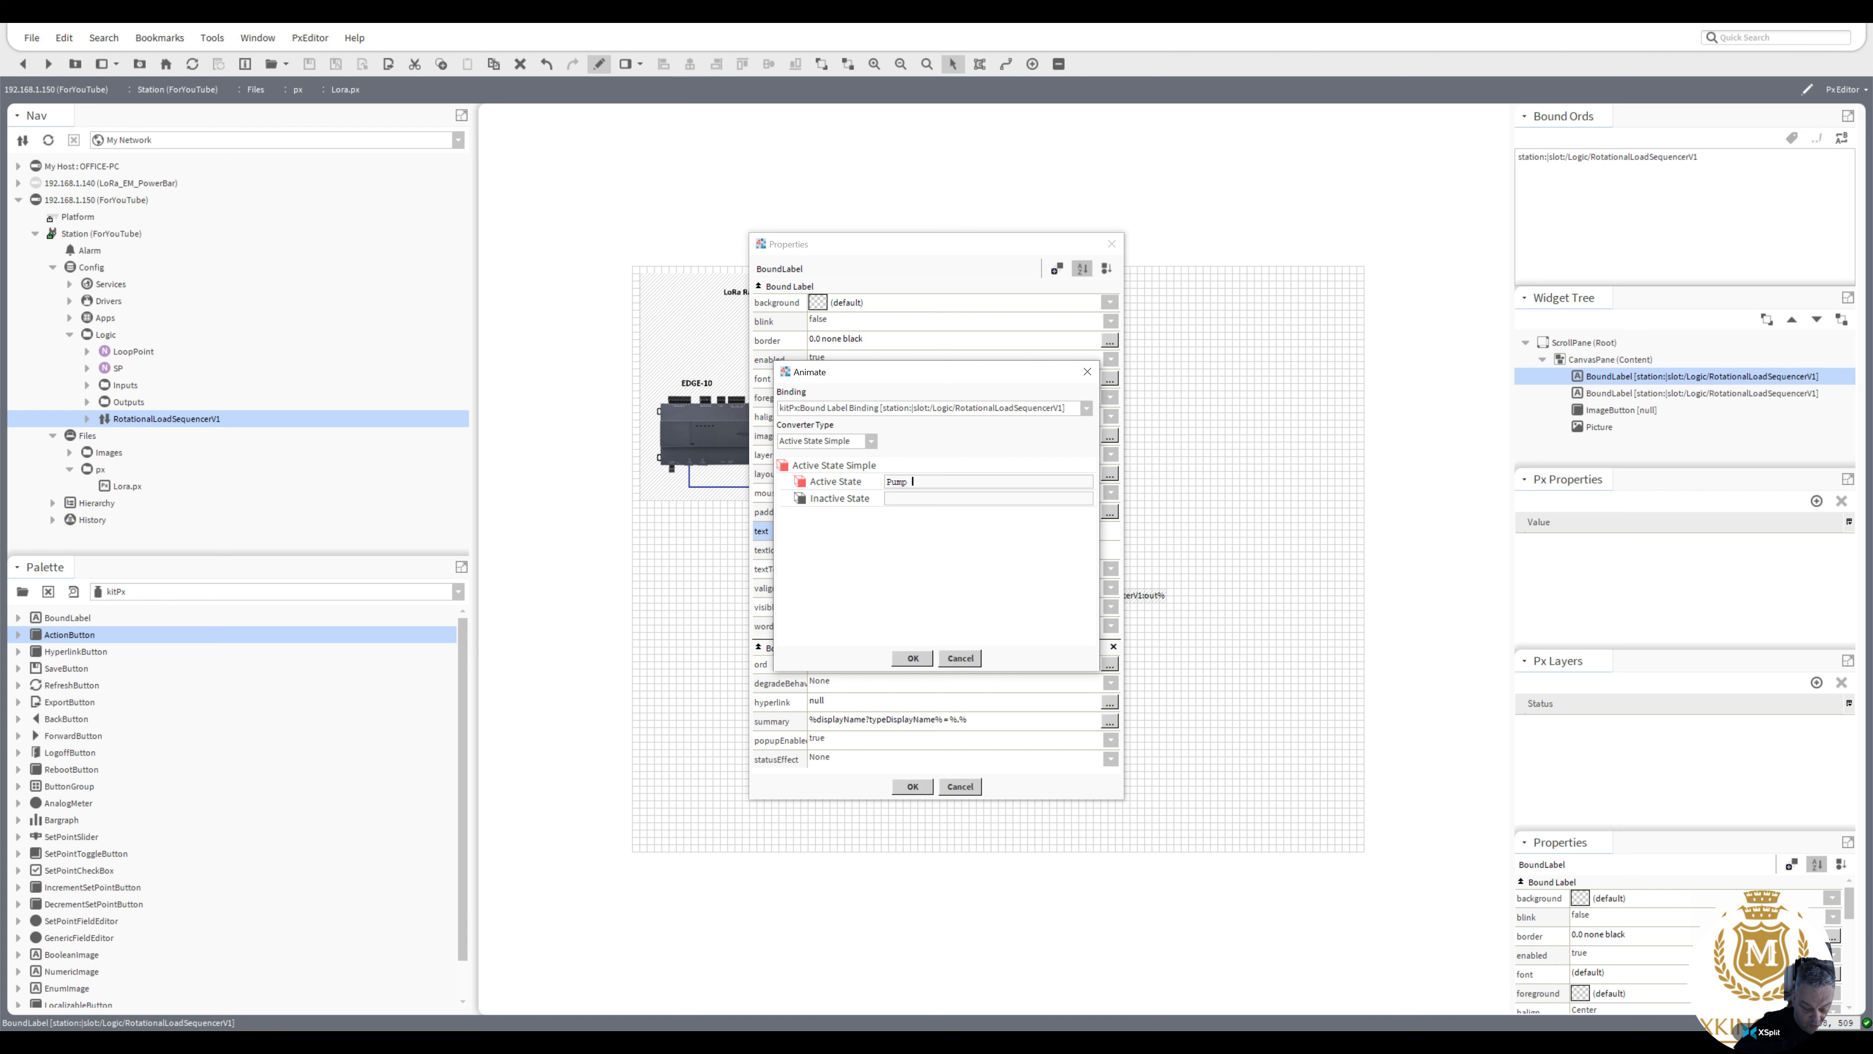
type(" A Enable")
key("ctrl+a")
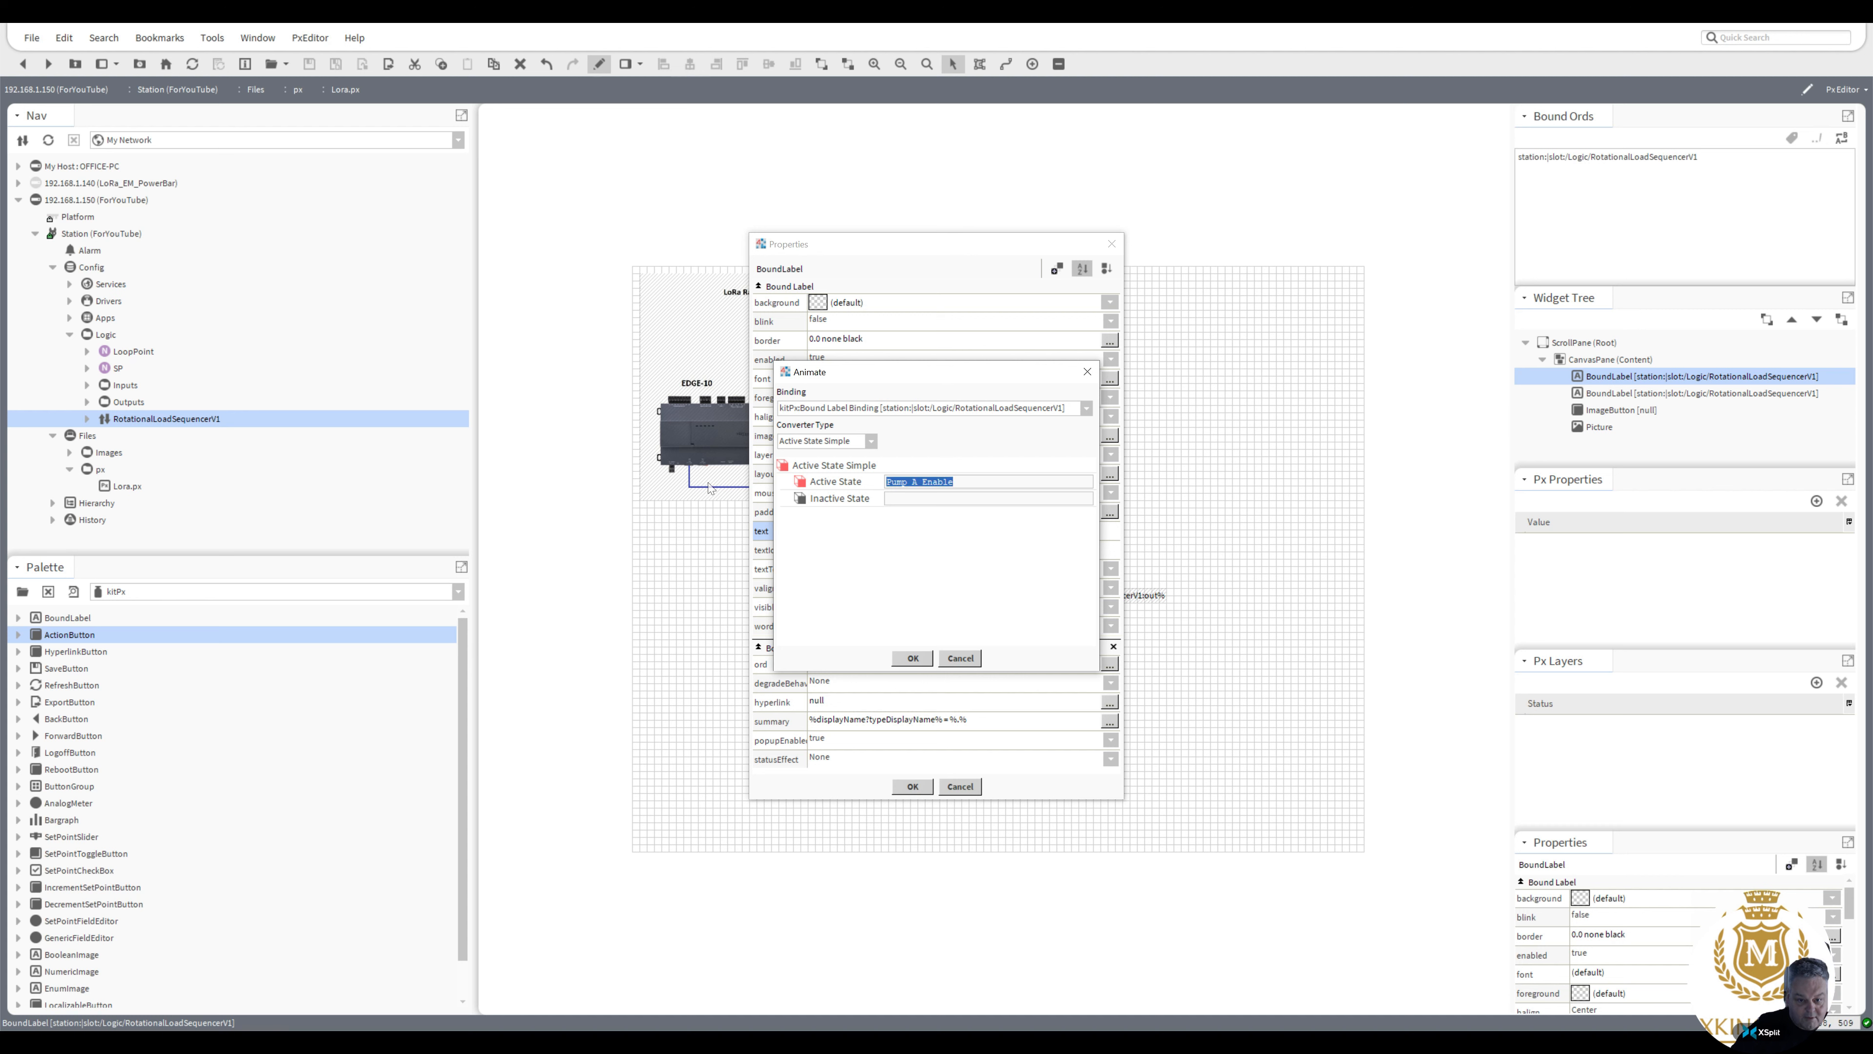
key("ctrl+c")
left_click(895, 499)
key("ctrl+v")
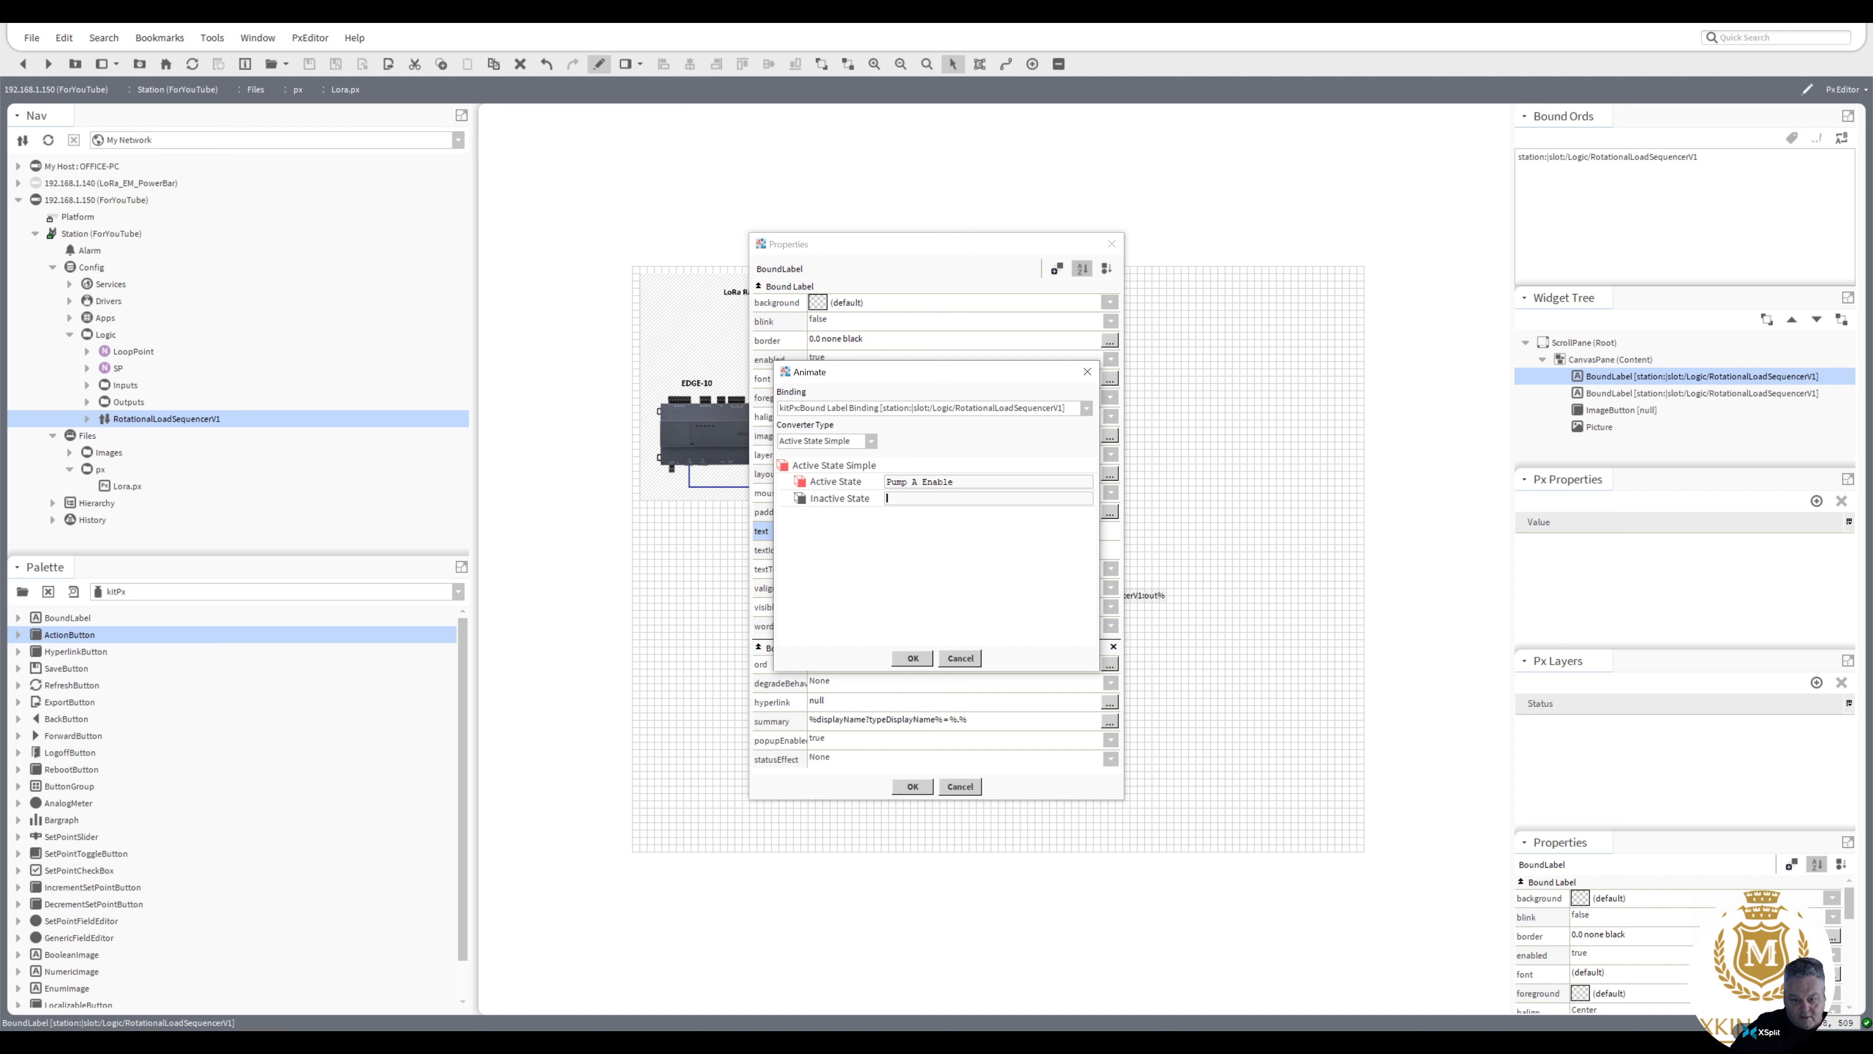
key("ctrl+shift+Left")
type("Disable")
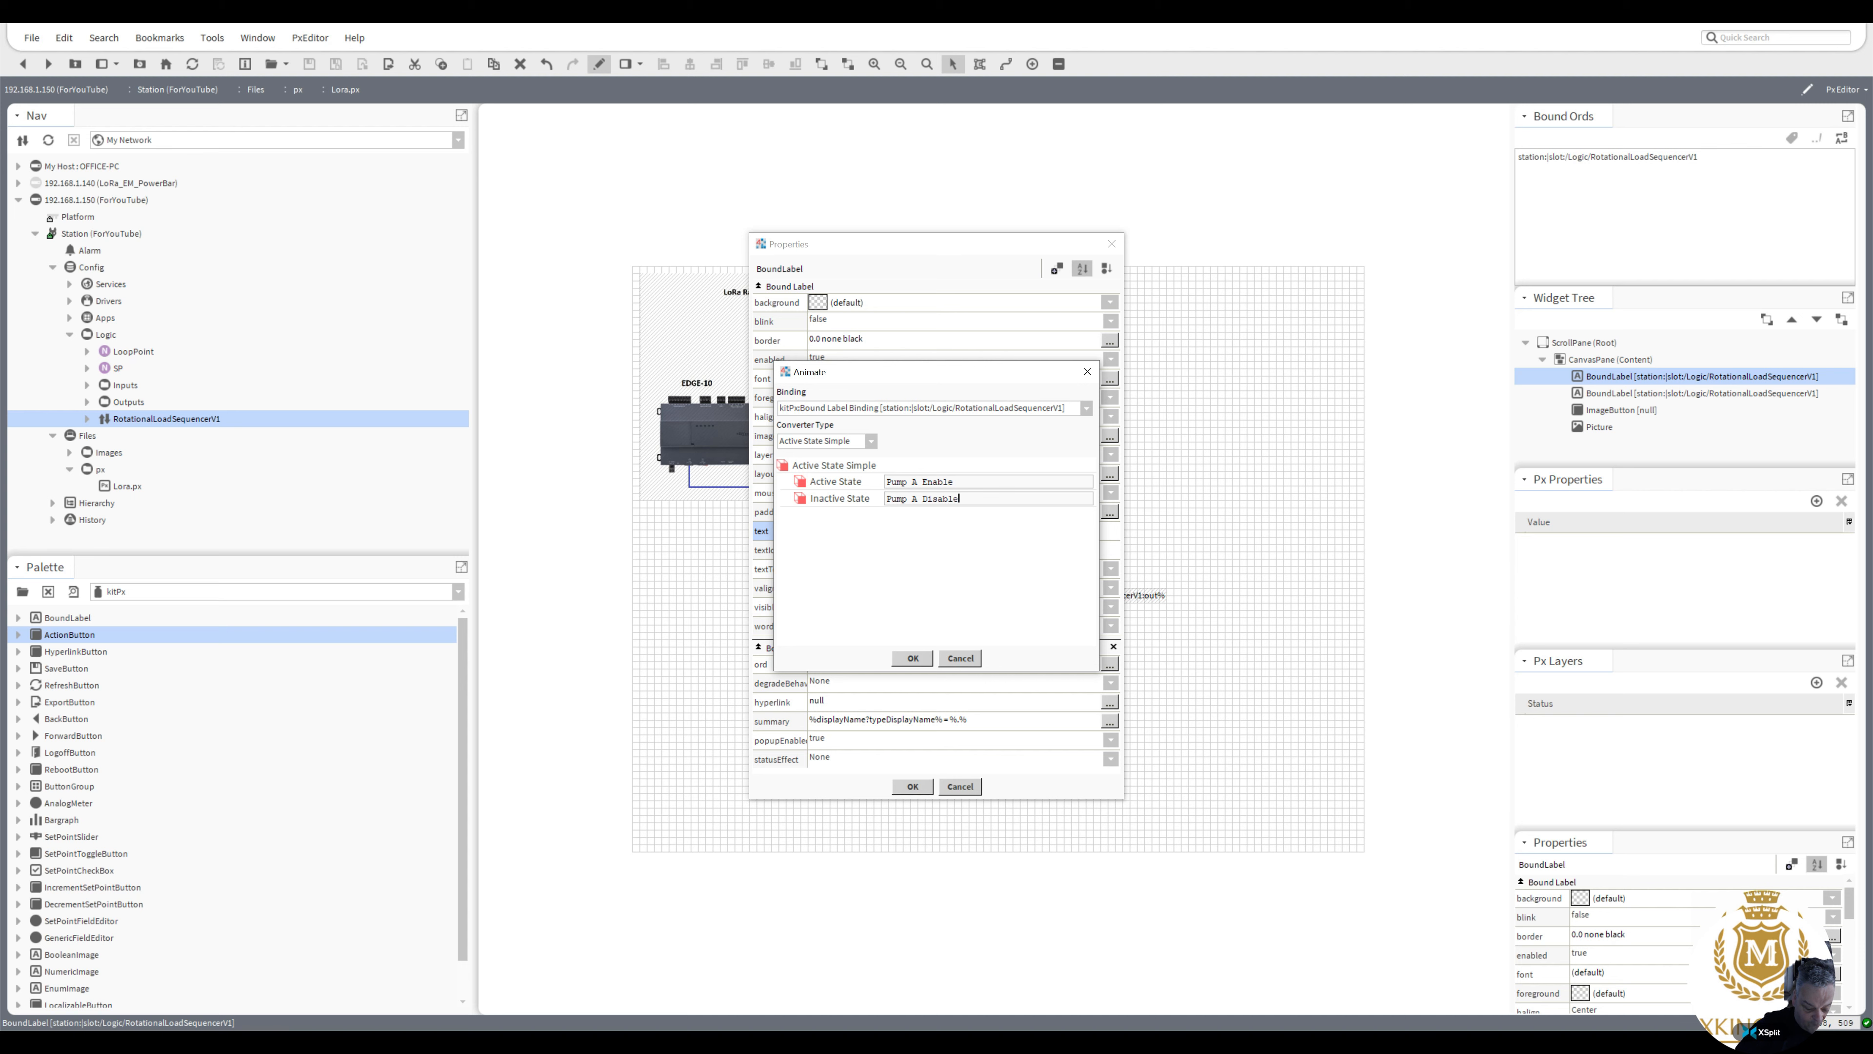
left_click(912, 657)
left_click(925, 788)
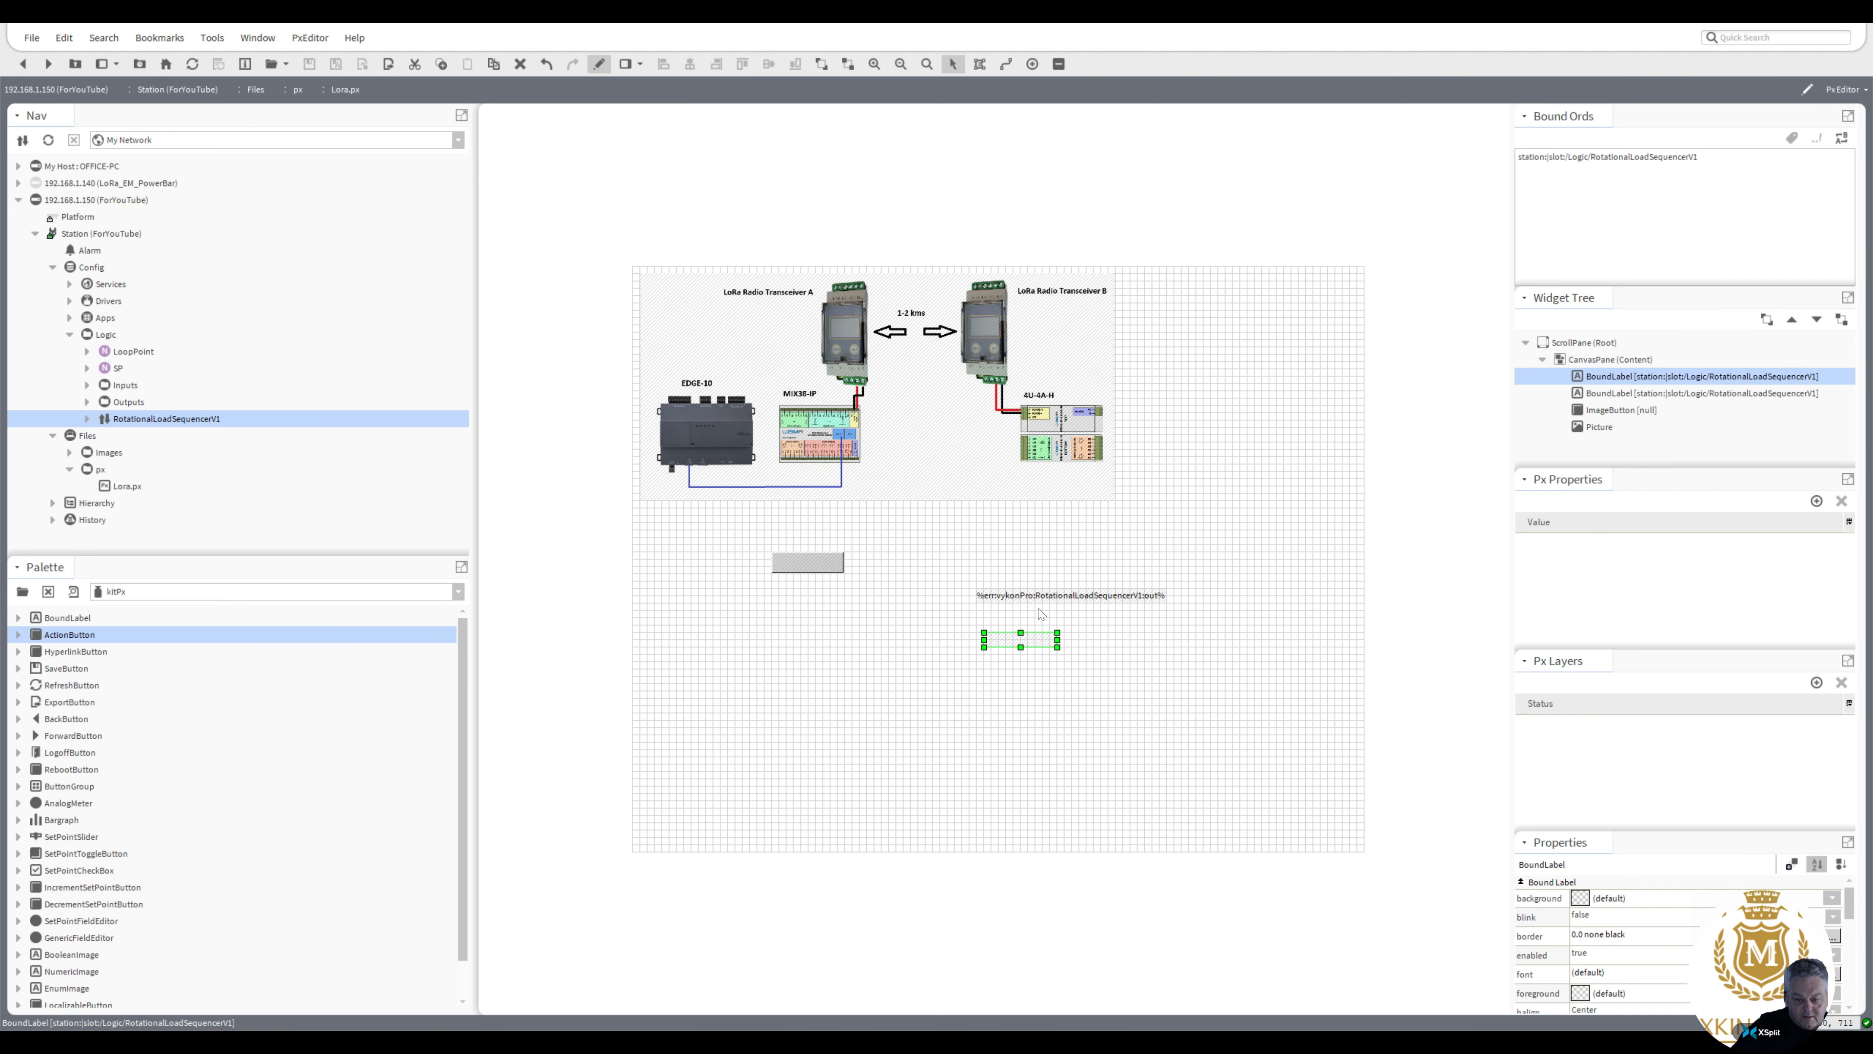
Duplicate the pump A status label and place the copy directly beneath the original
right_click(1020, 637)
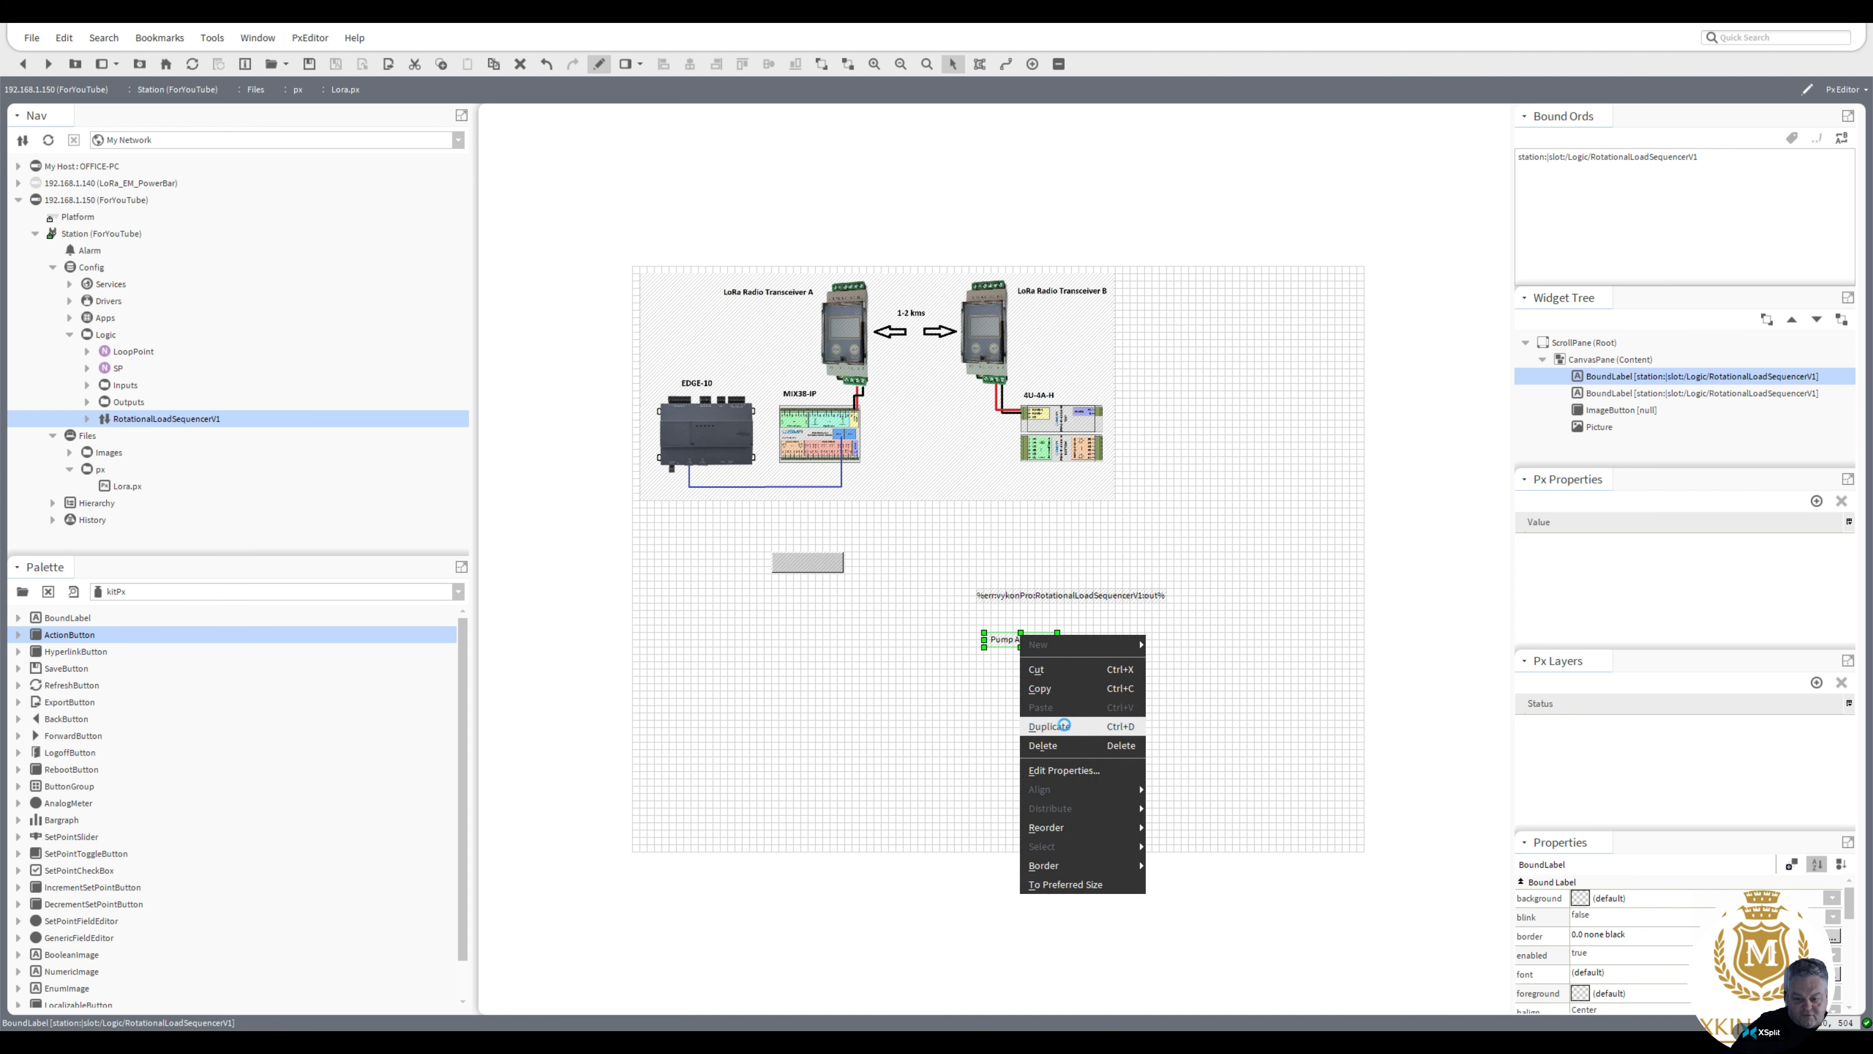
left_click(1065, 728)
left_click_drag(1019, 649, 1009, 656)
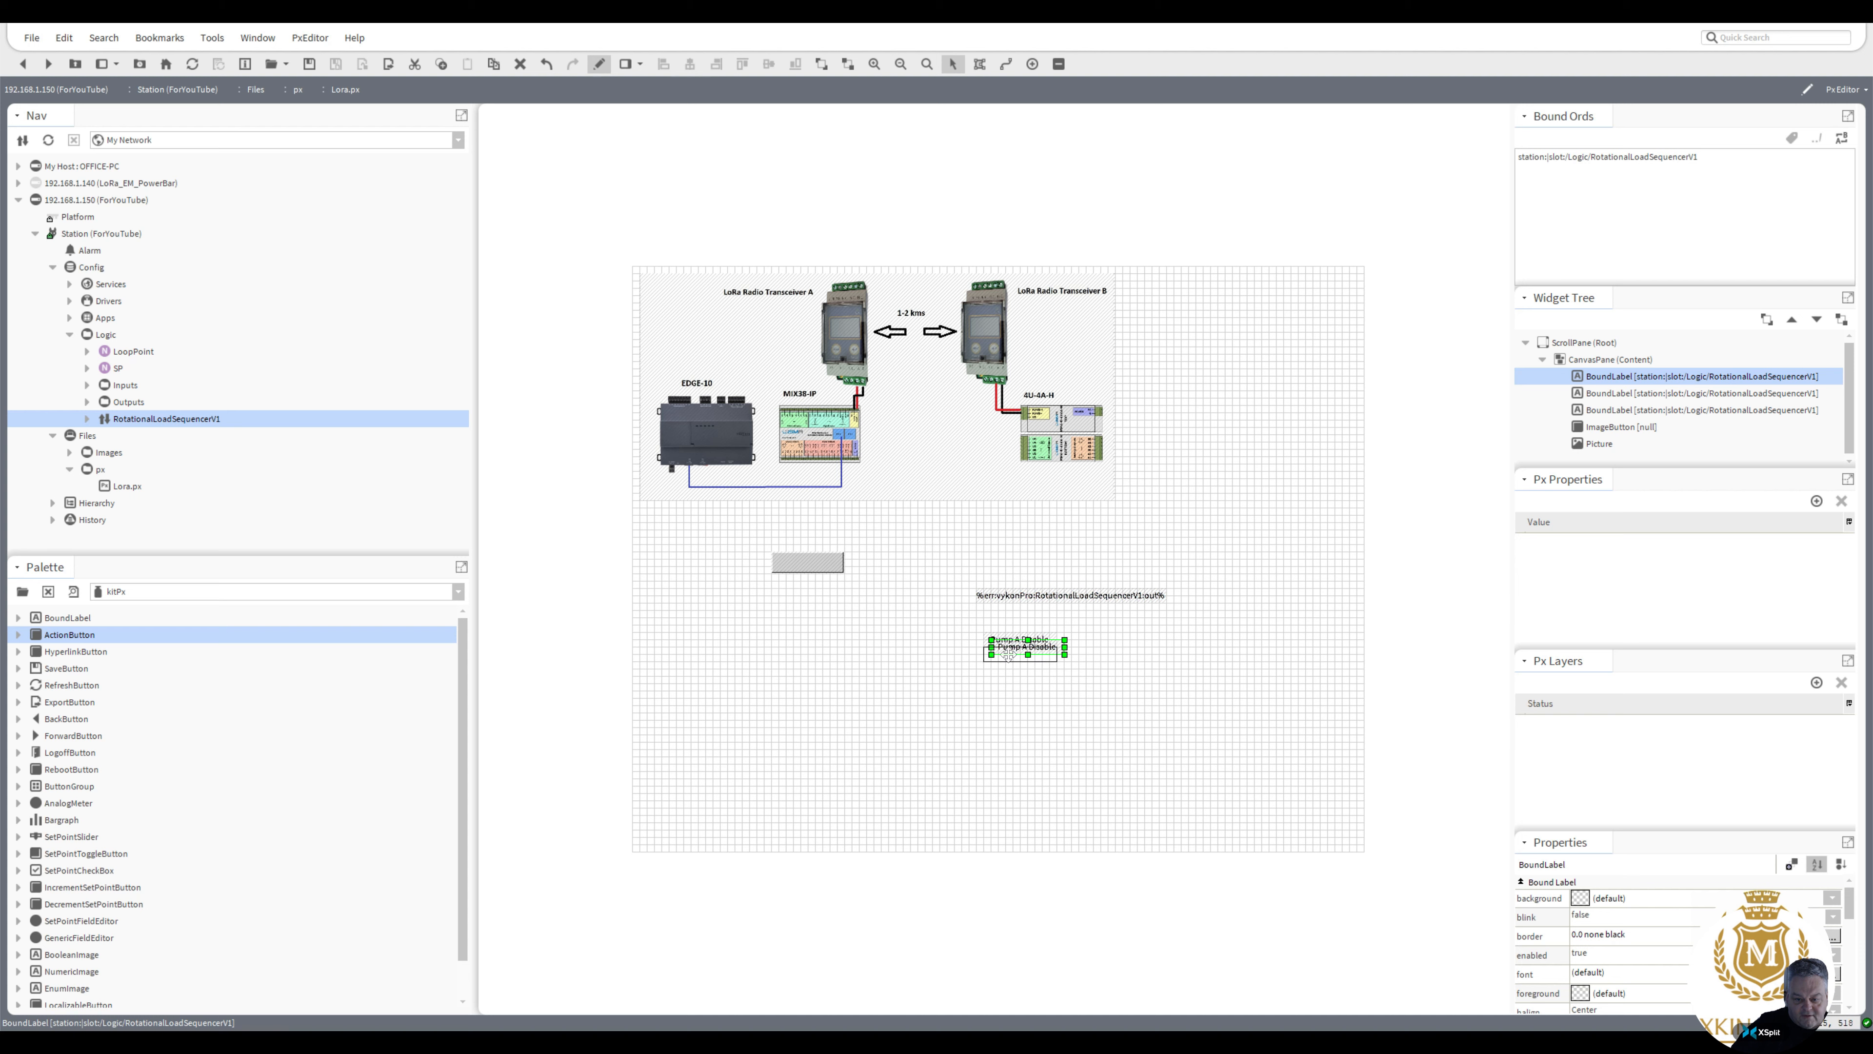
Check the duplicated label's active and inactive state texts and its binding ord
double_click(1021, 656)
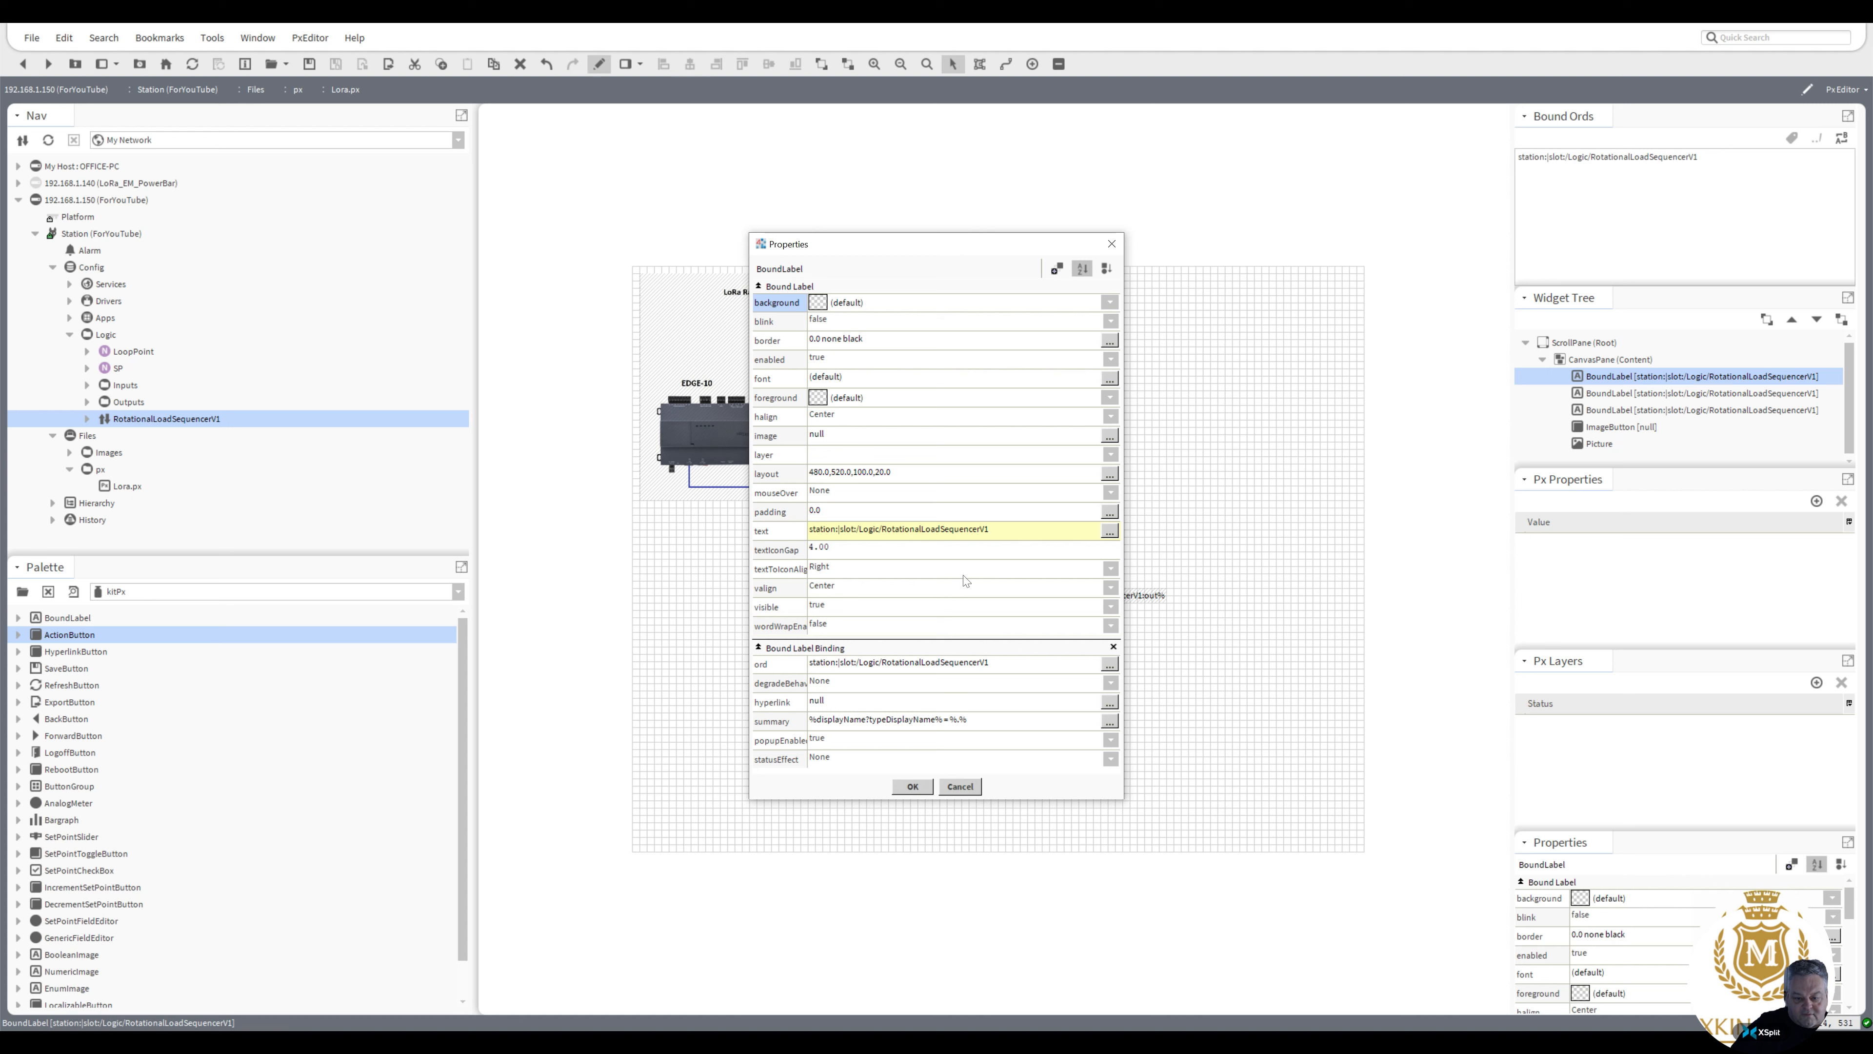
left_click(941, 533)
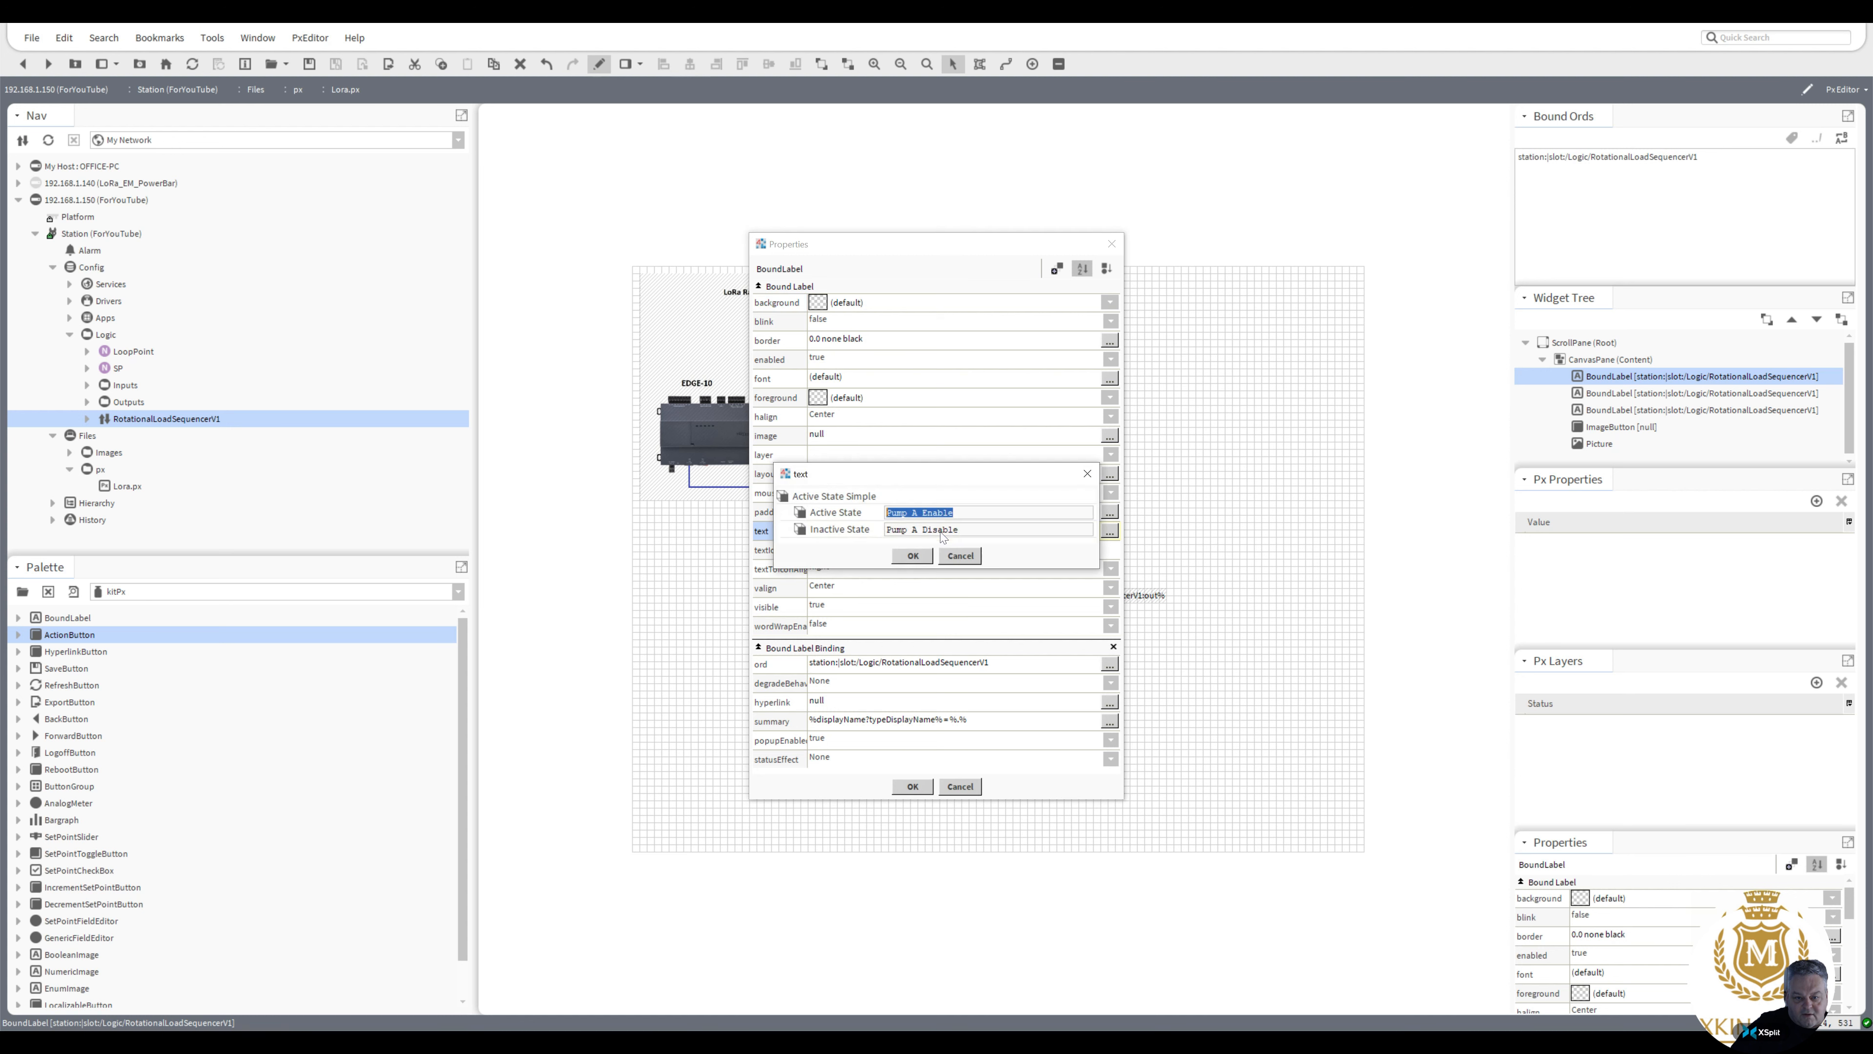
left_click(963, 561)
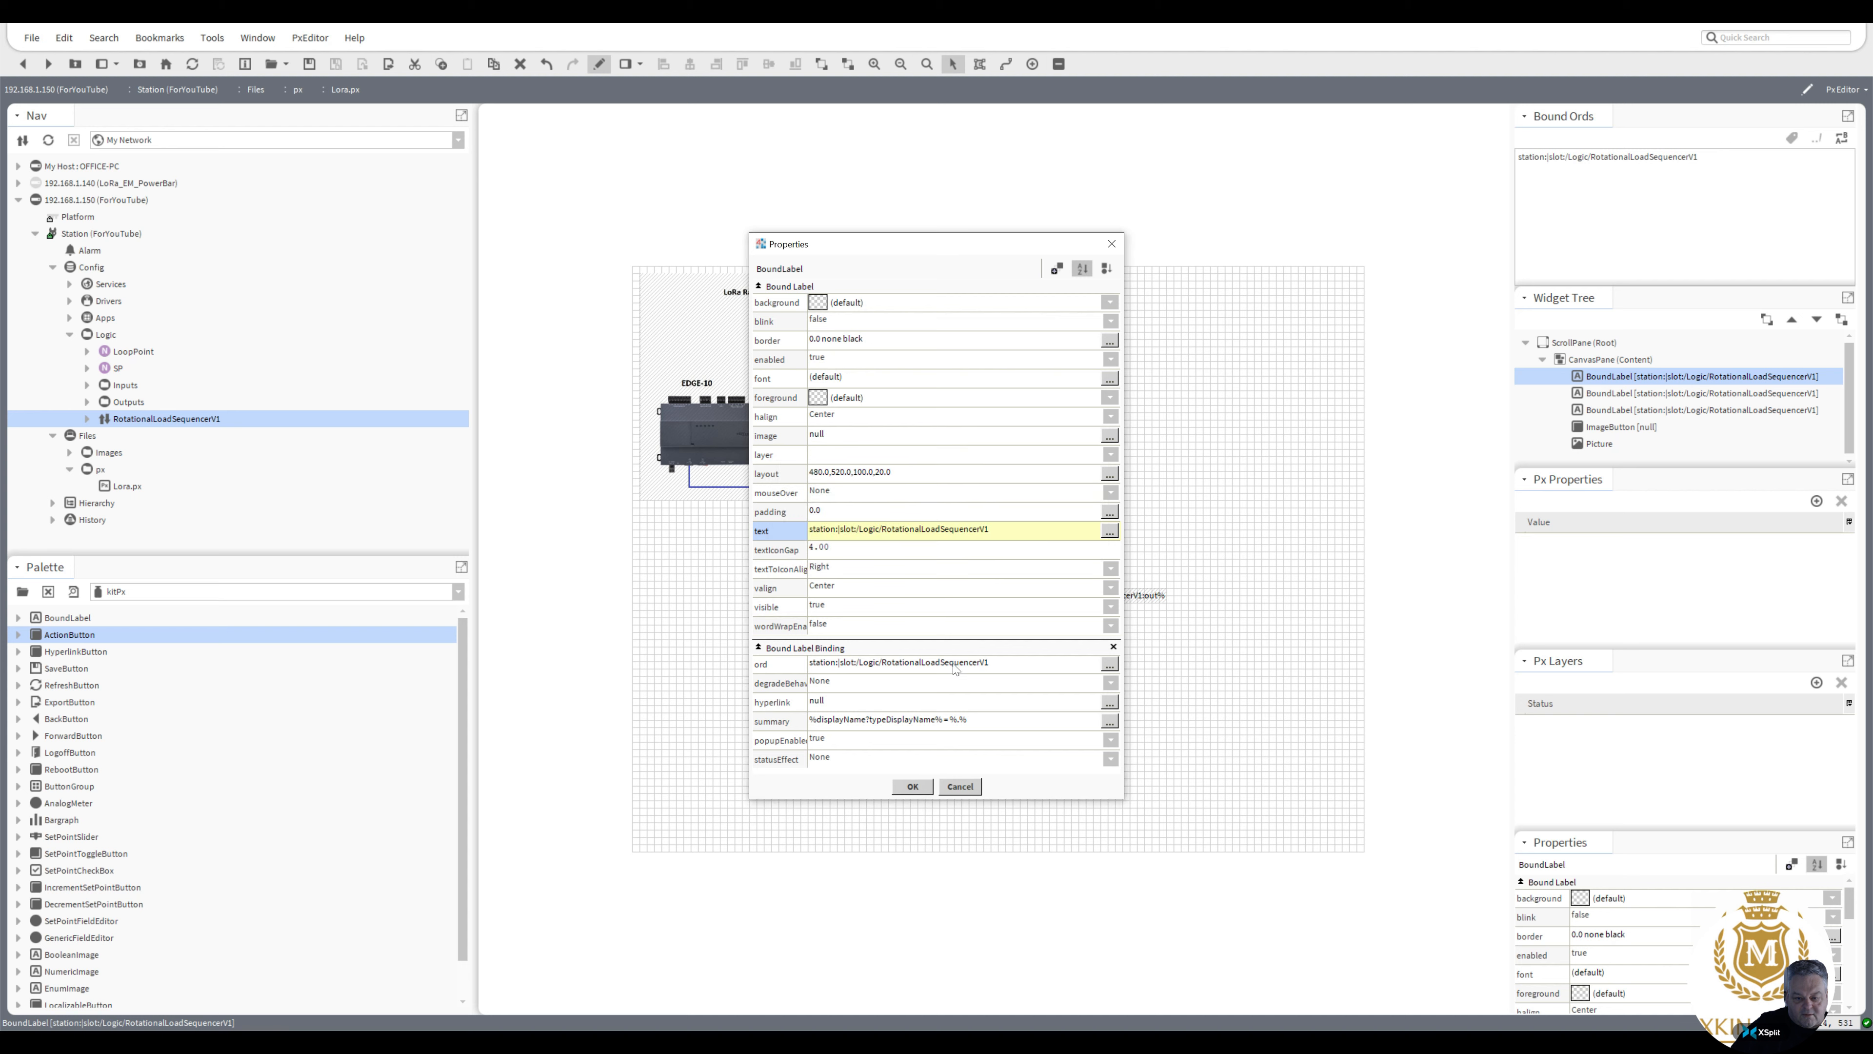
left_click(956, 668)
left_click(913, 552)
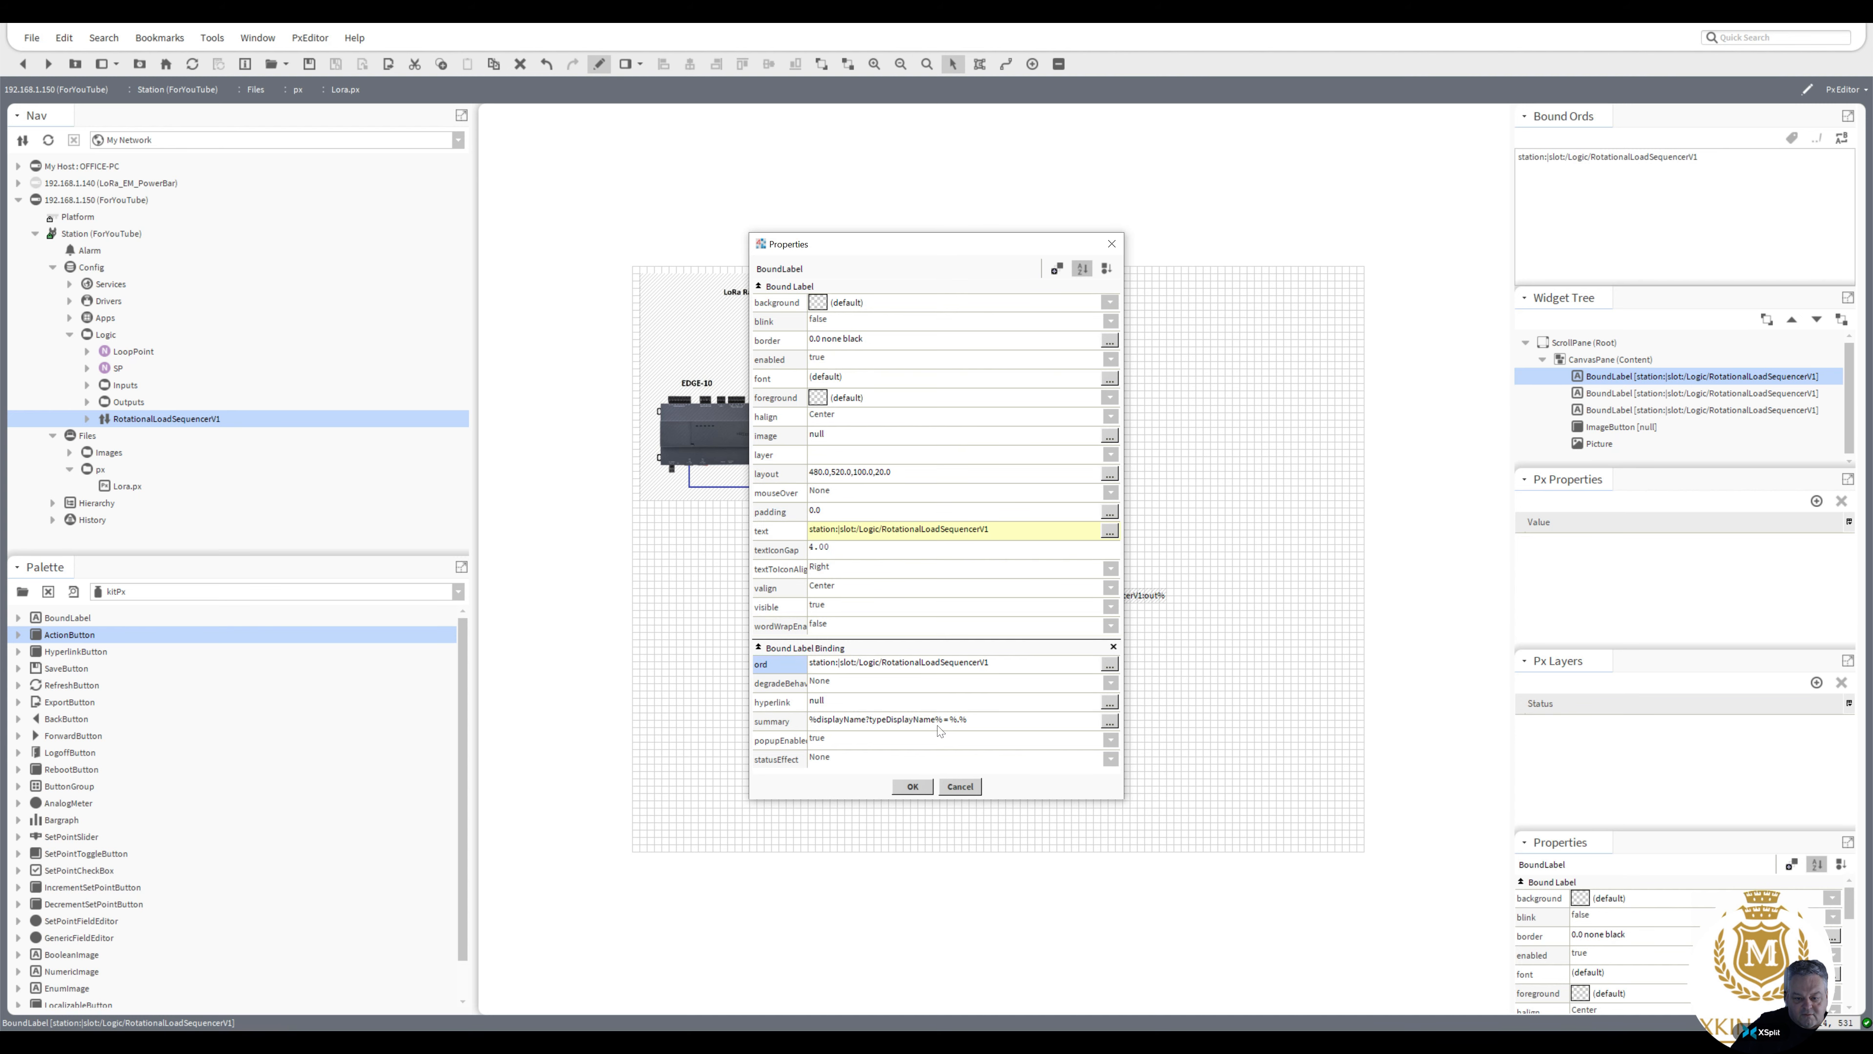
left_click(912, 786)
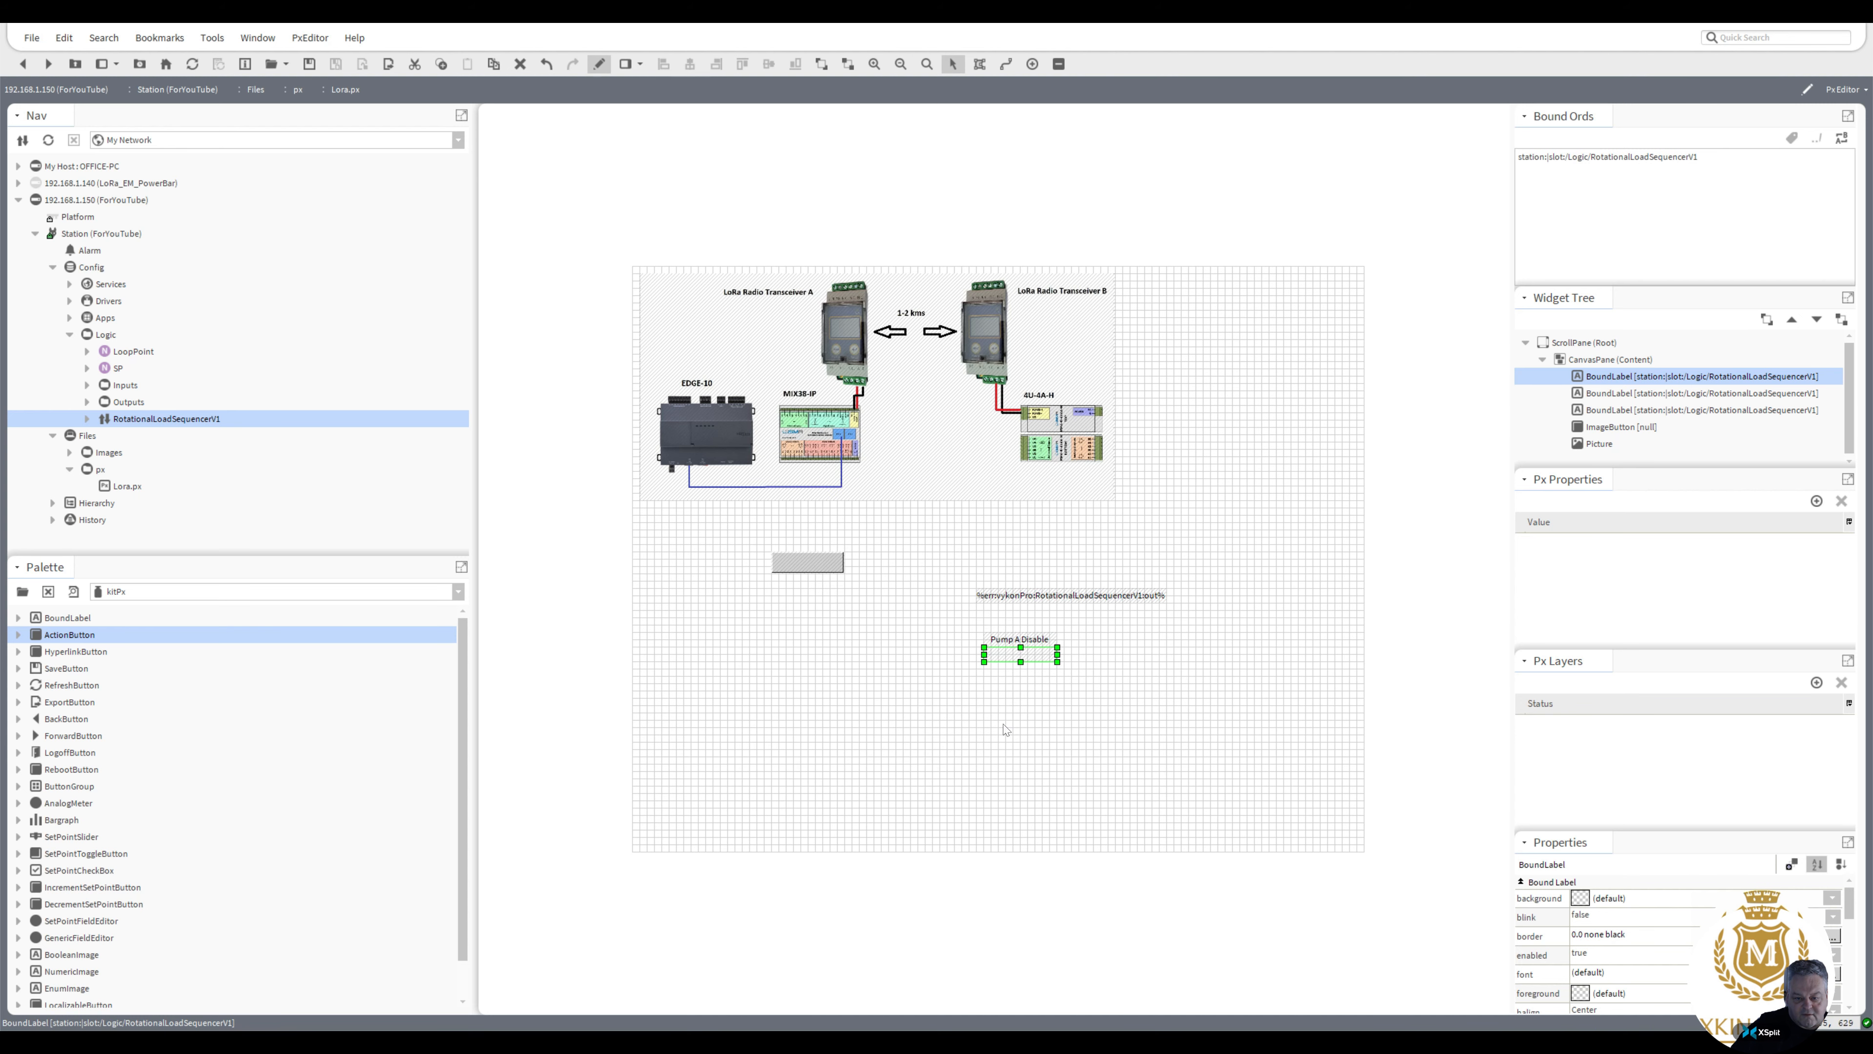
Bind the duplicated lower label to the Out B slot of RotationalLoadSequencerV1 using the component chooser
double_click(1012, 659)
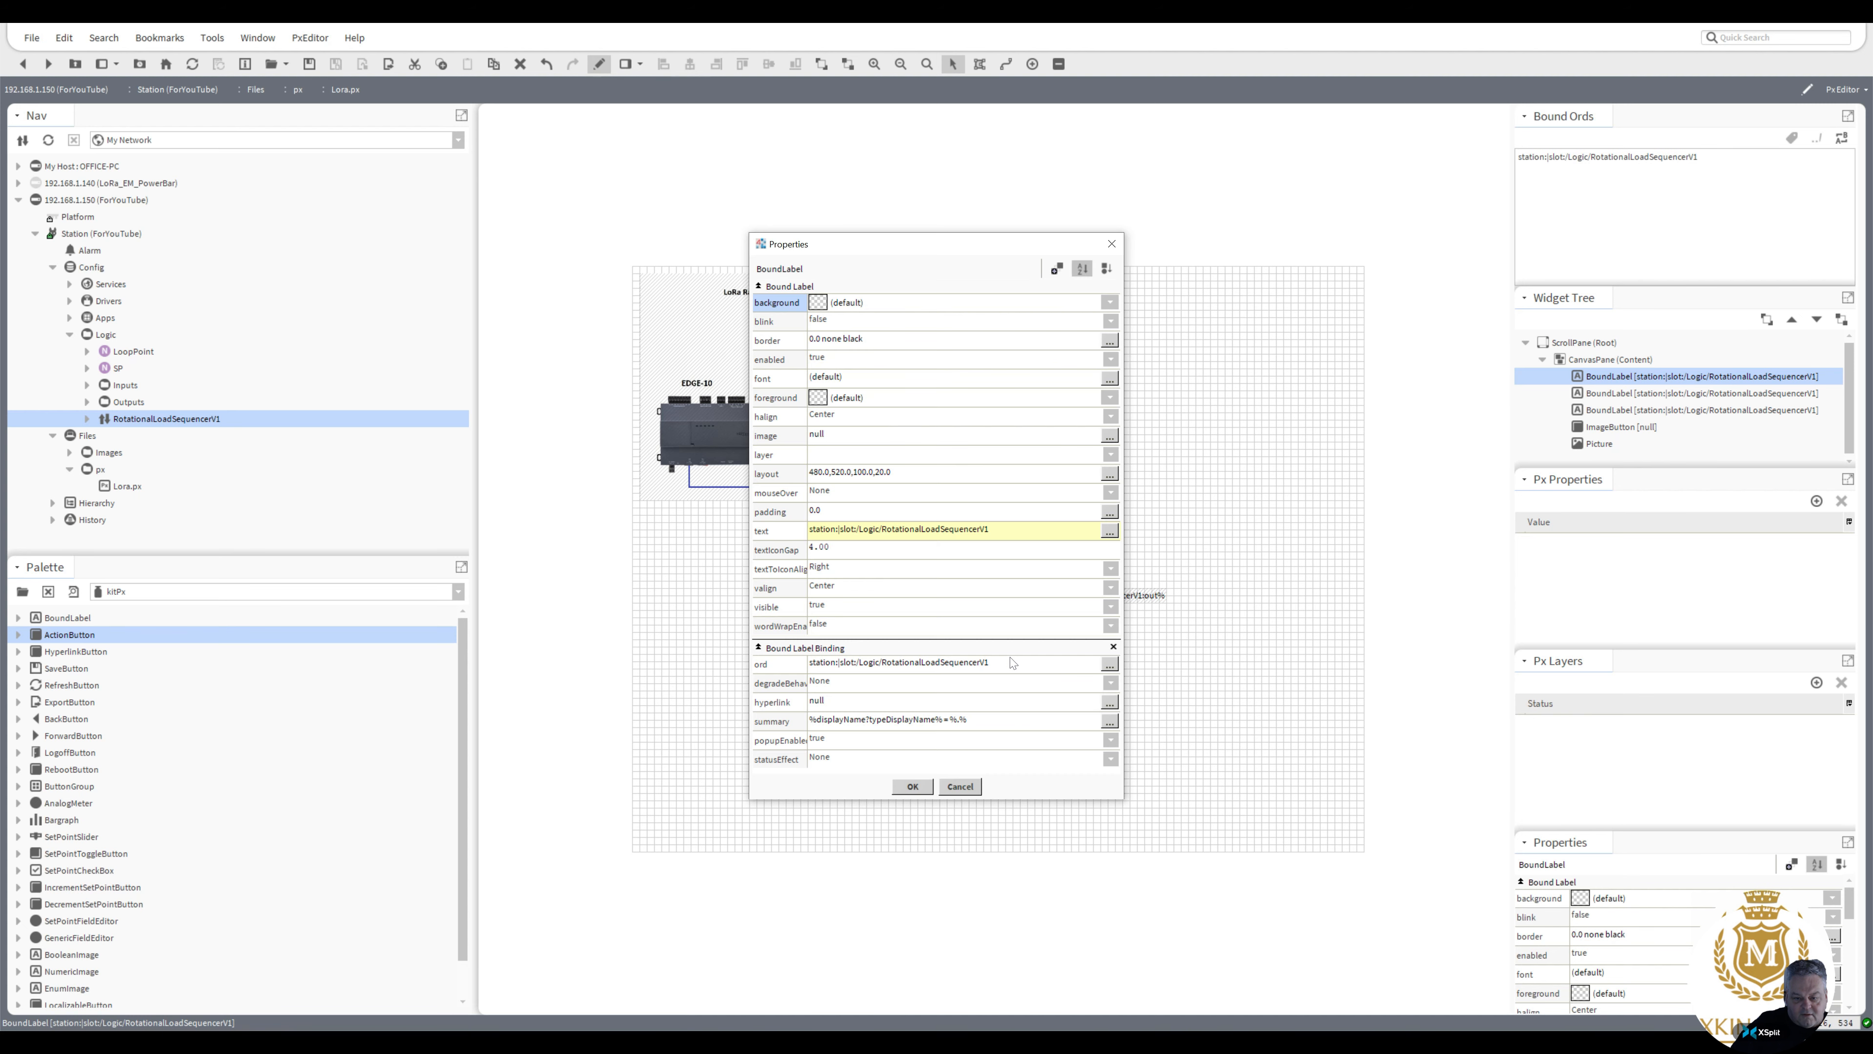
left_click(1110, 664)
left_click(1068, 505)
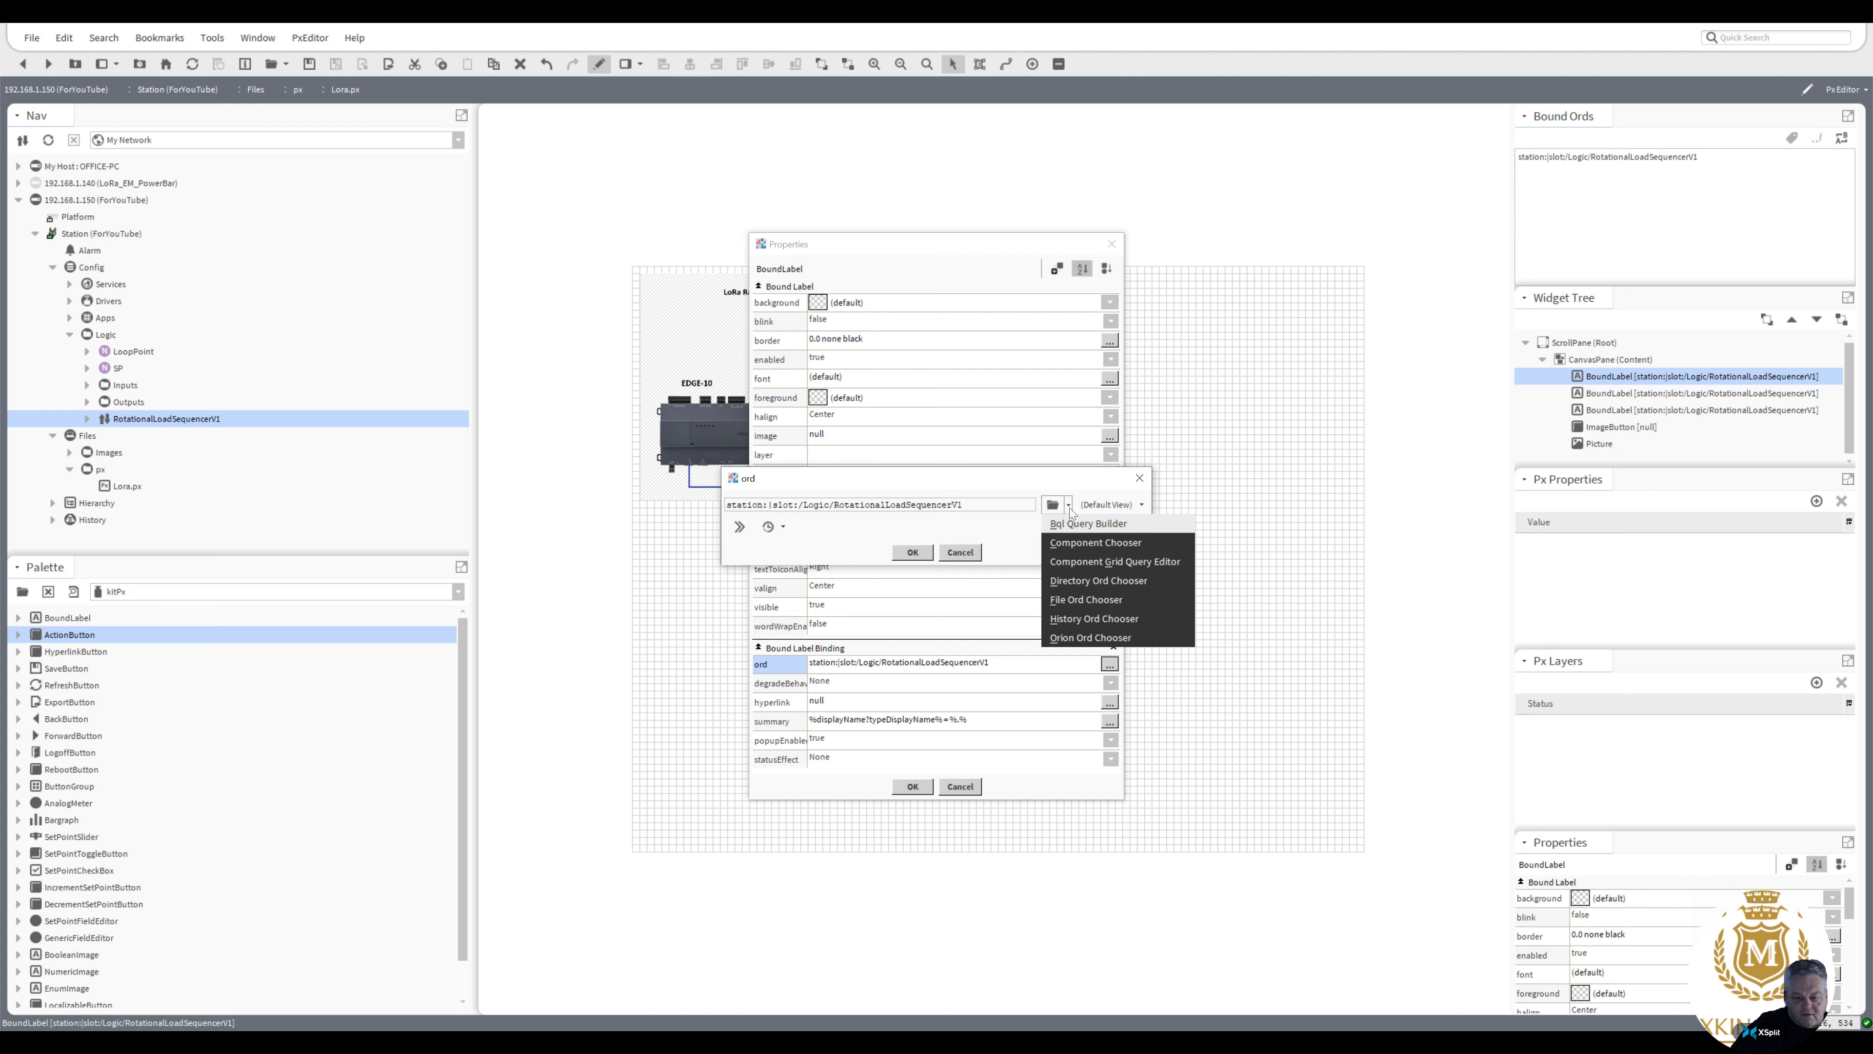
left_click(1071, 544)
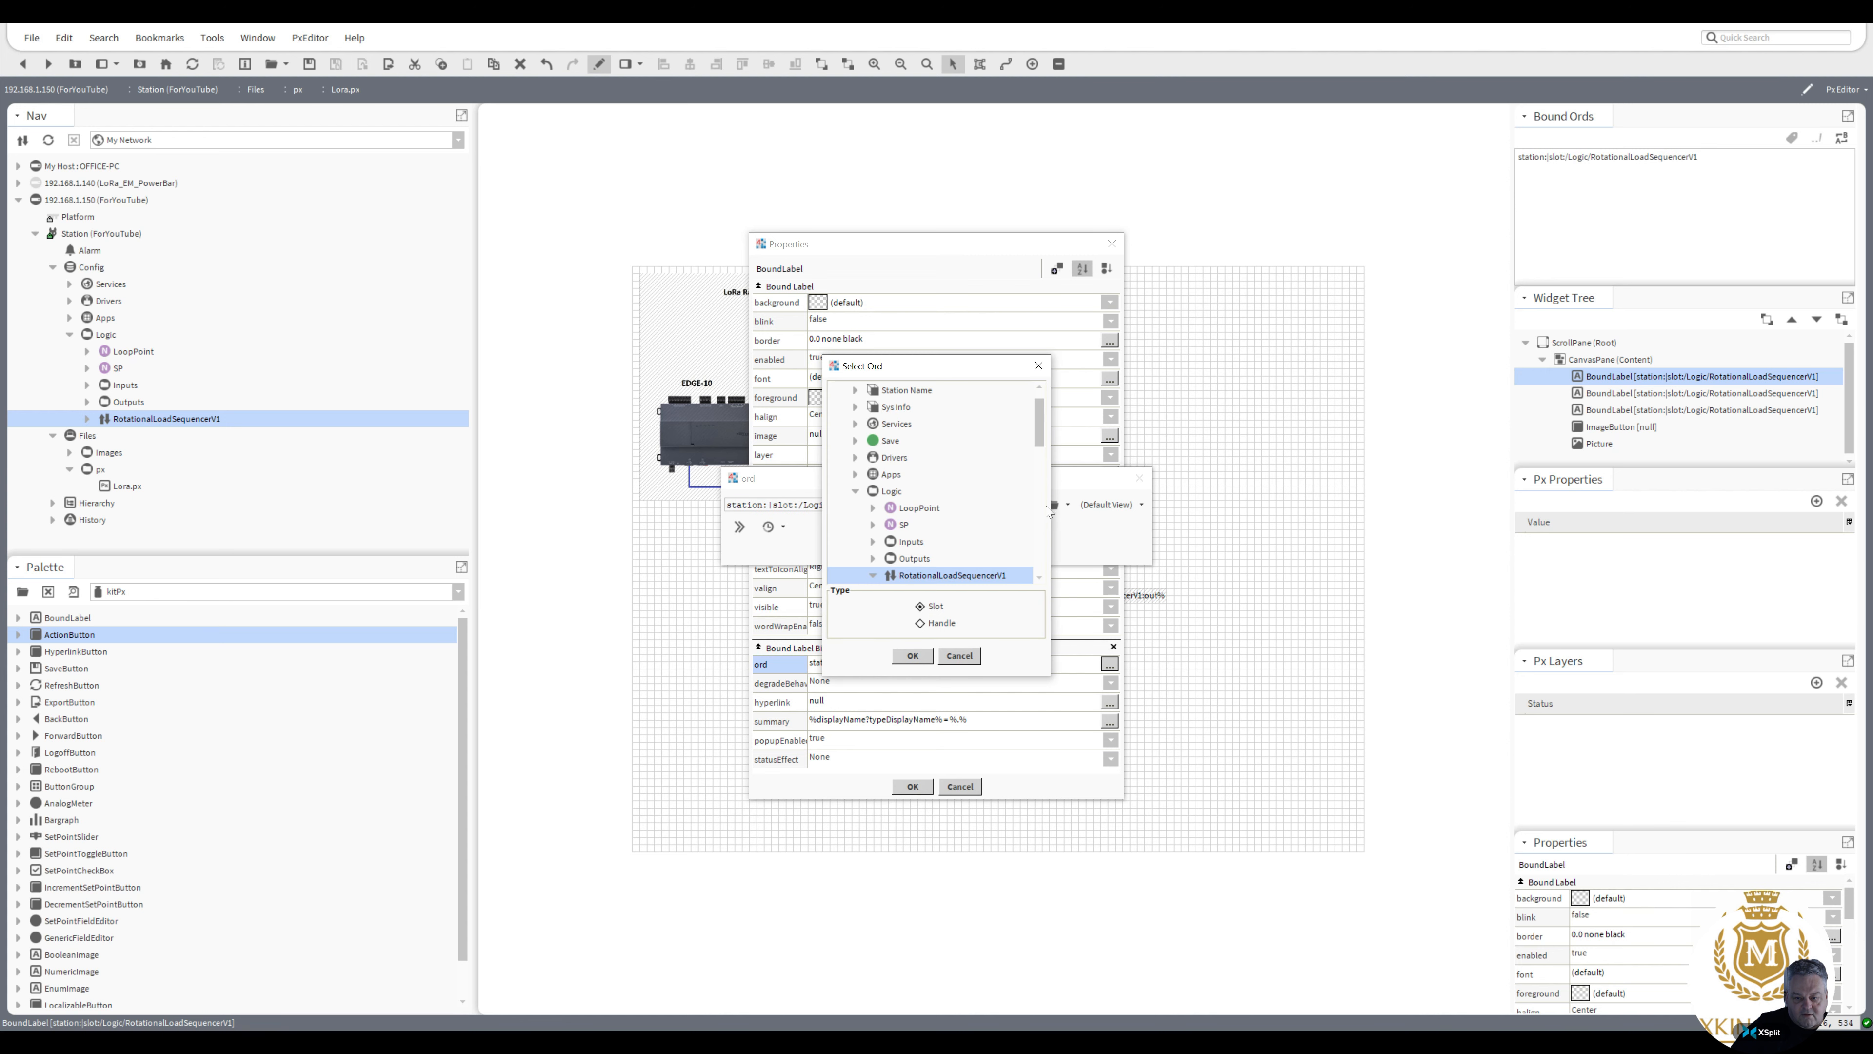
left_click_drag(1046, 446, 1046, 533)
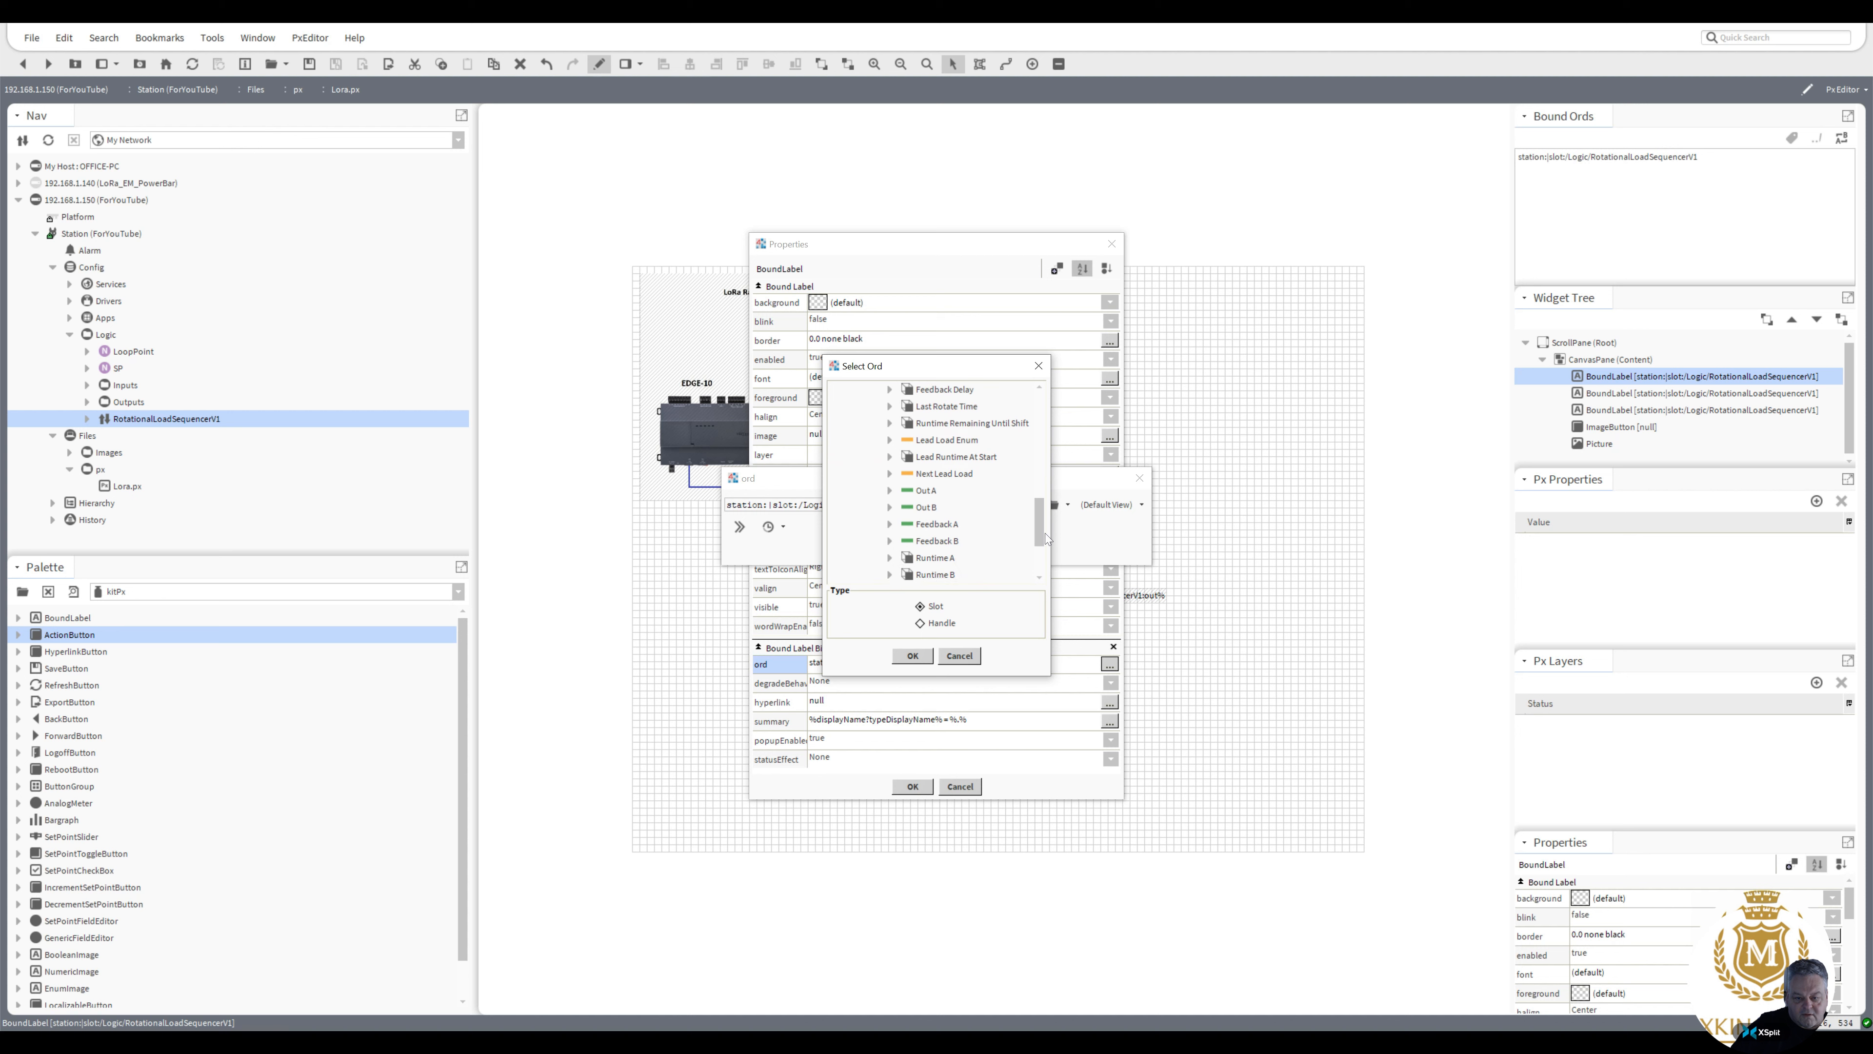
double_click(923, 492)
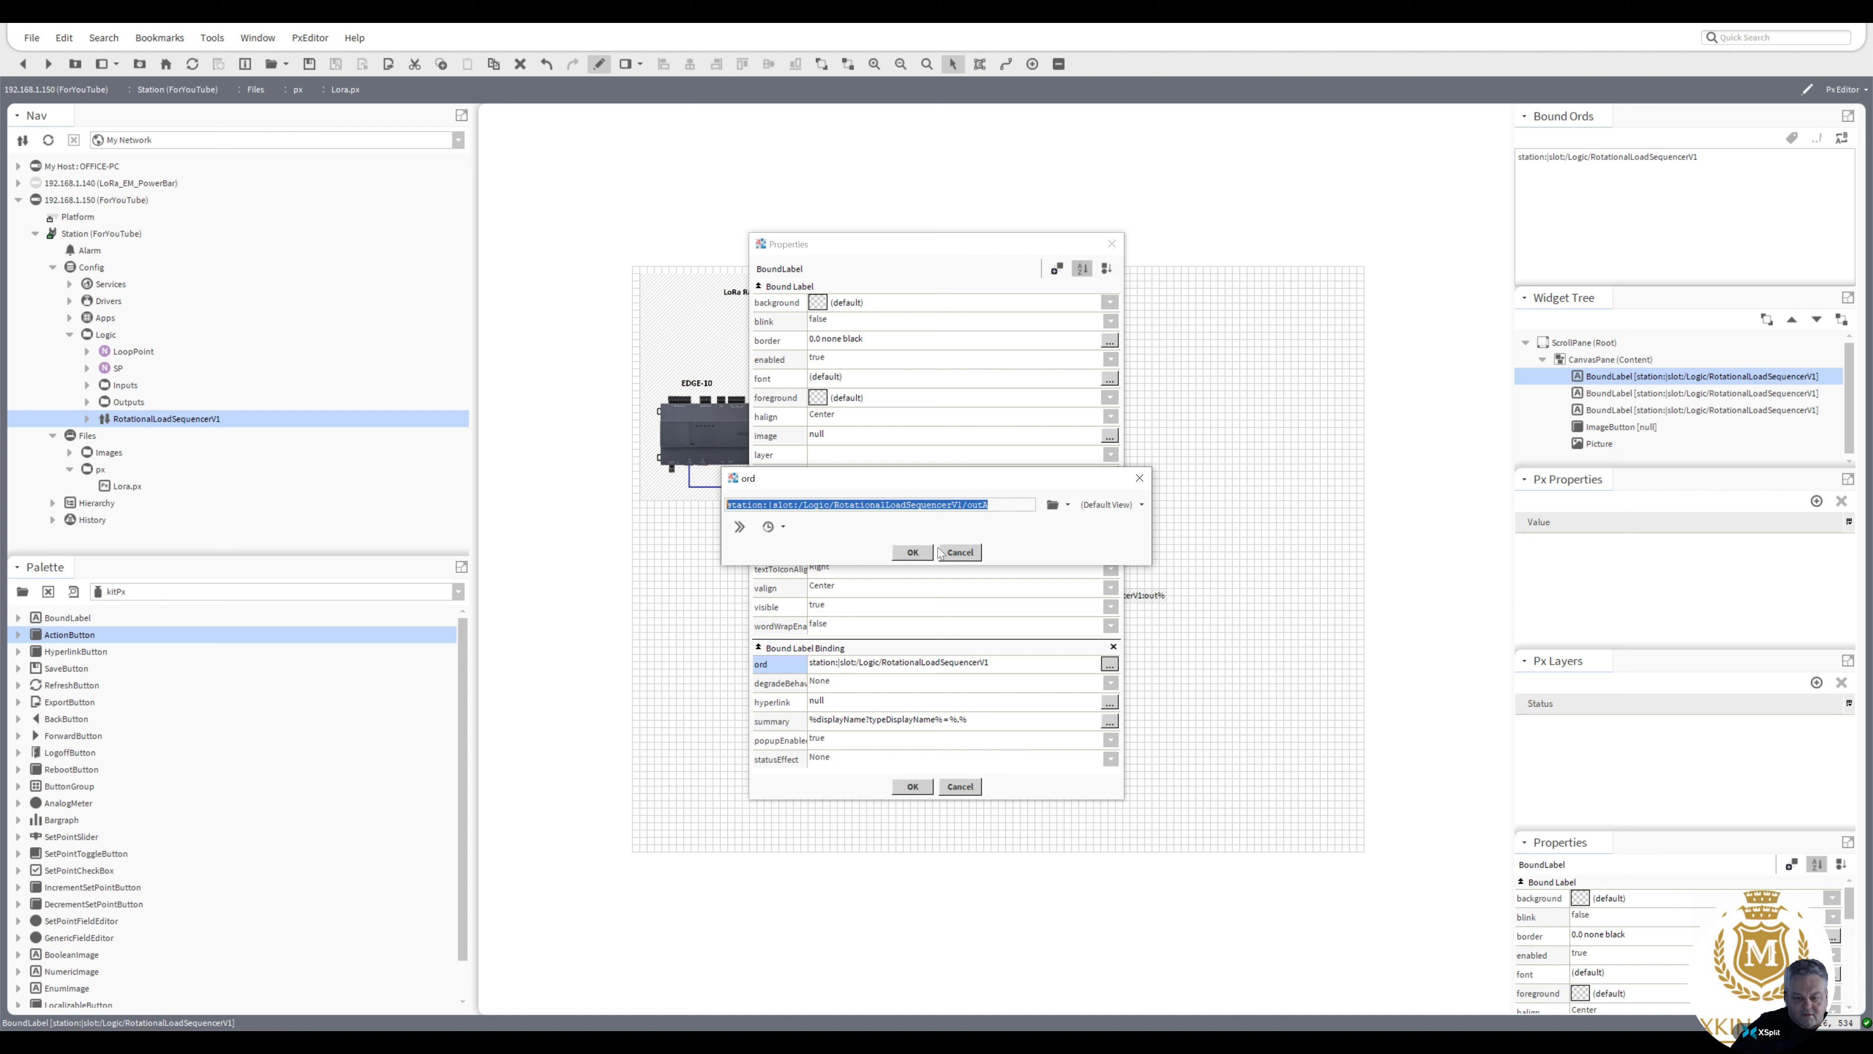
left_click(1067, 505)
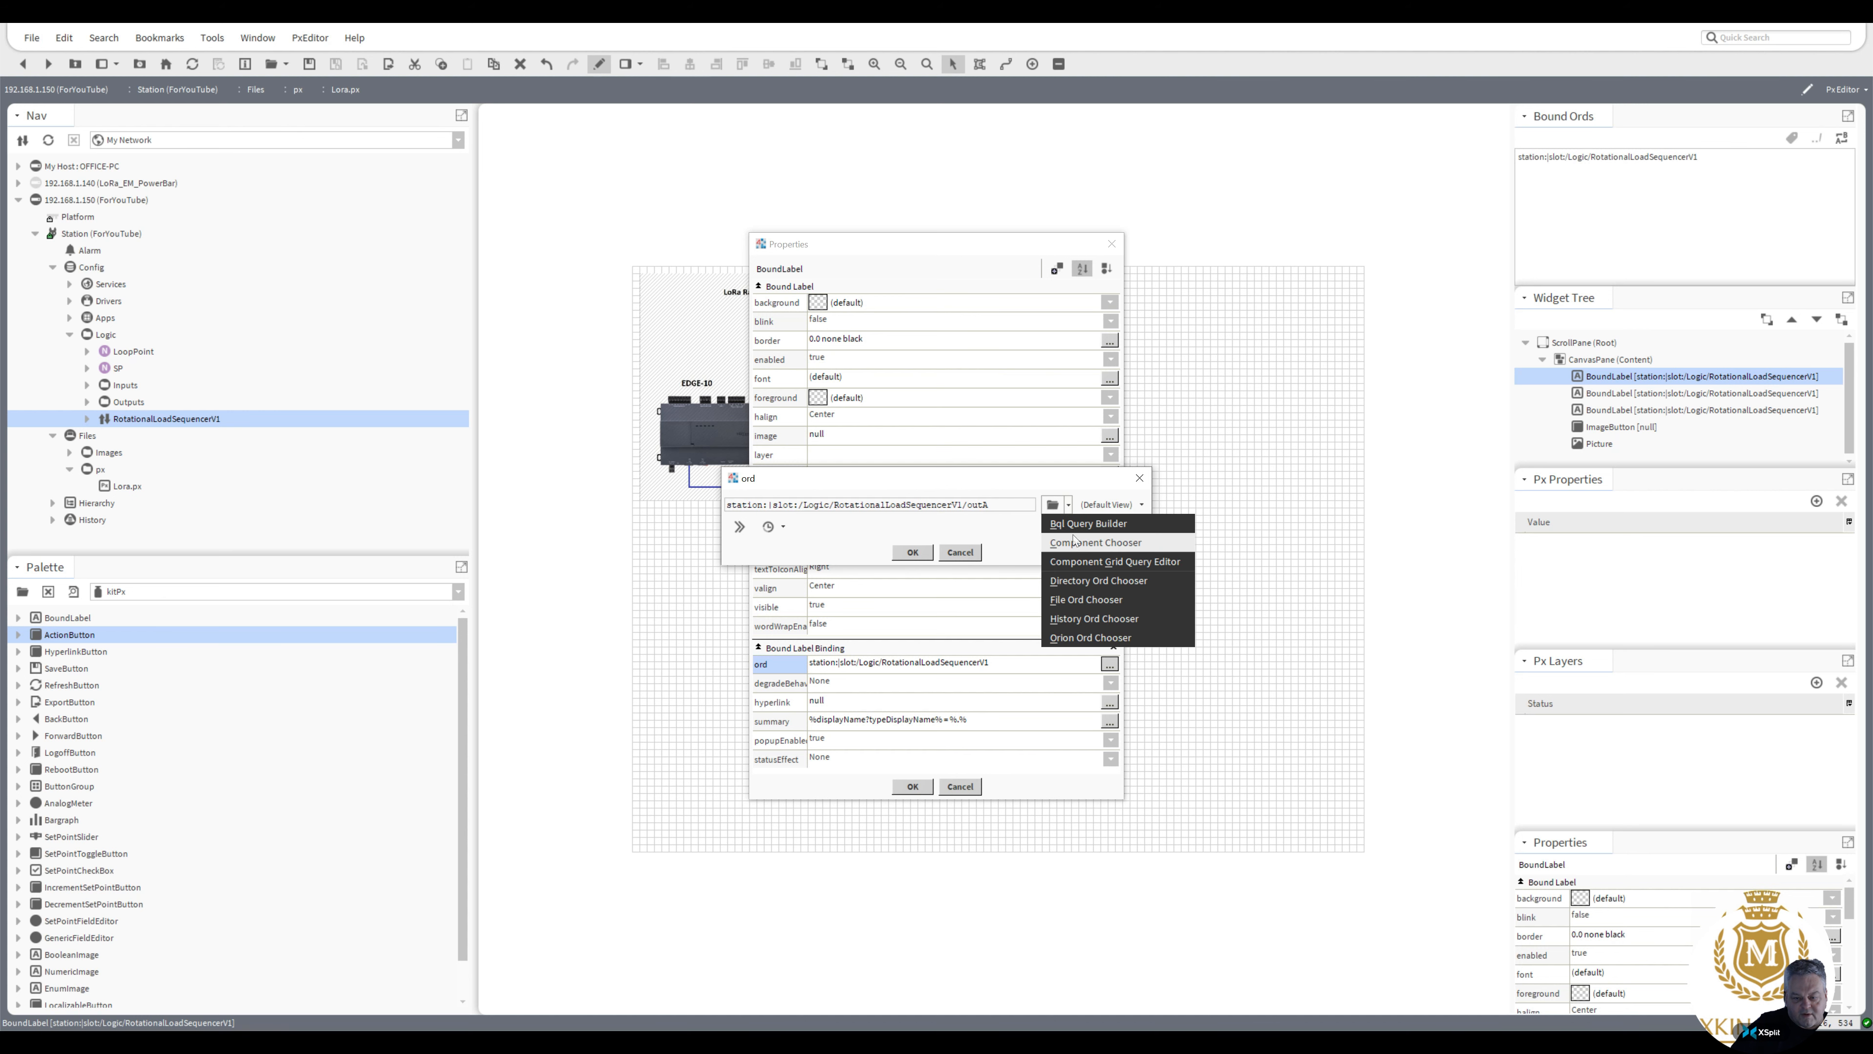
left_click(1073, 541)
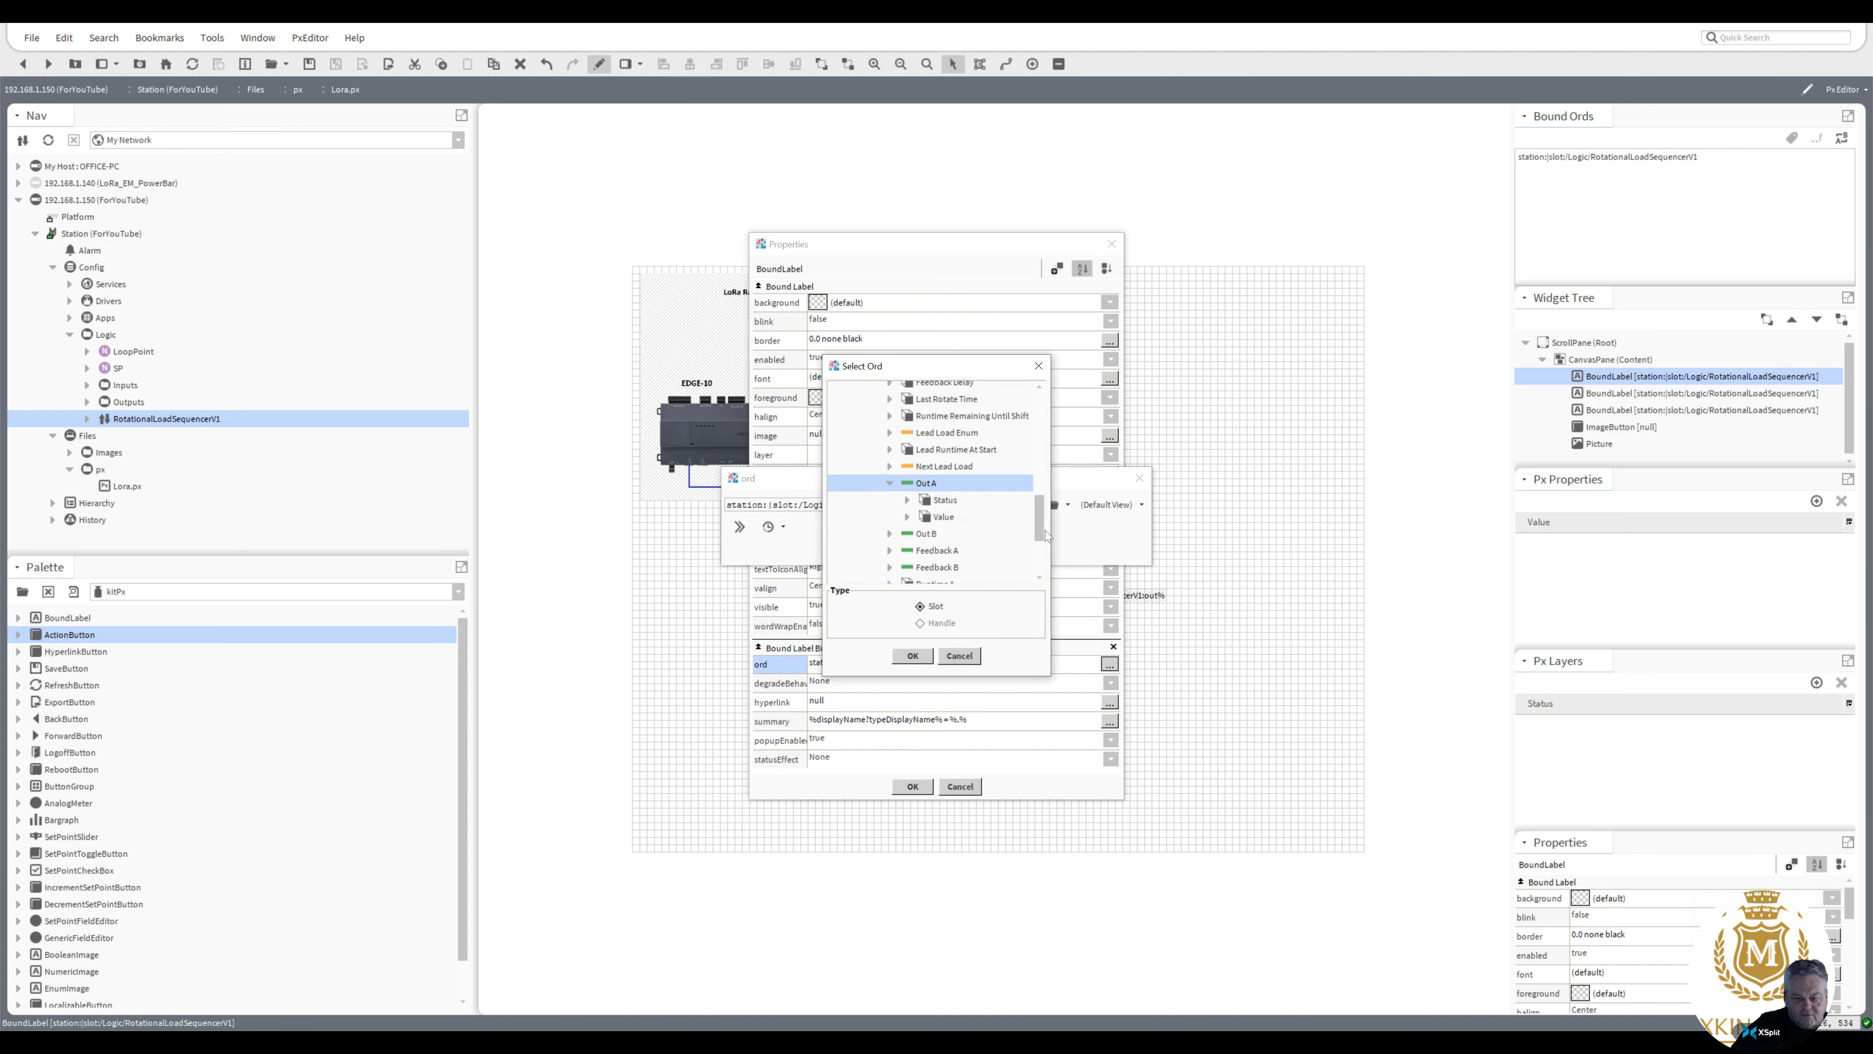
left_click_drag(1045, 535, 1043, 540)
double_click(928, 511)
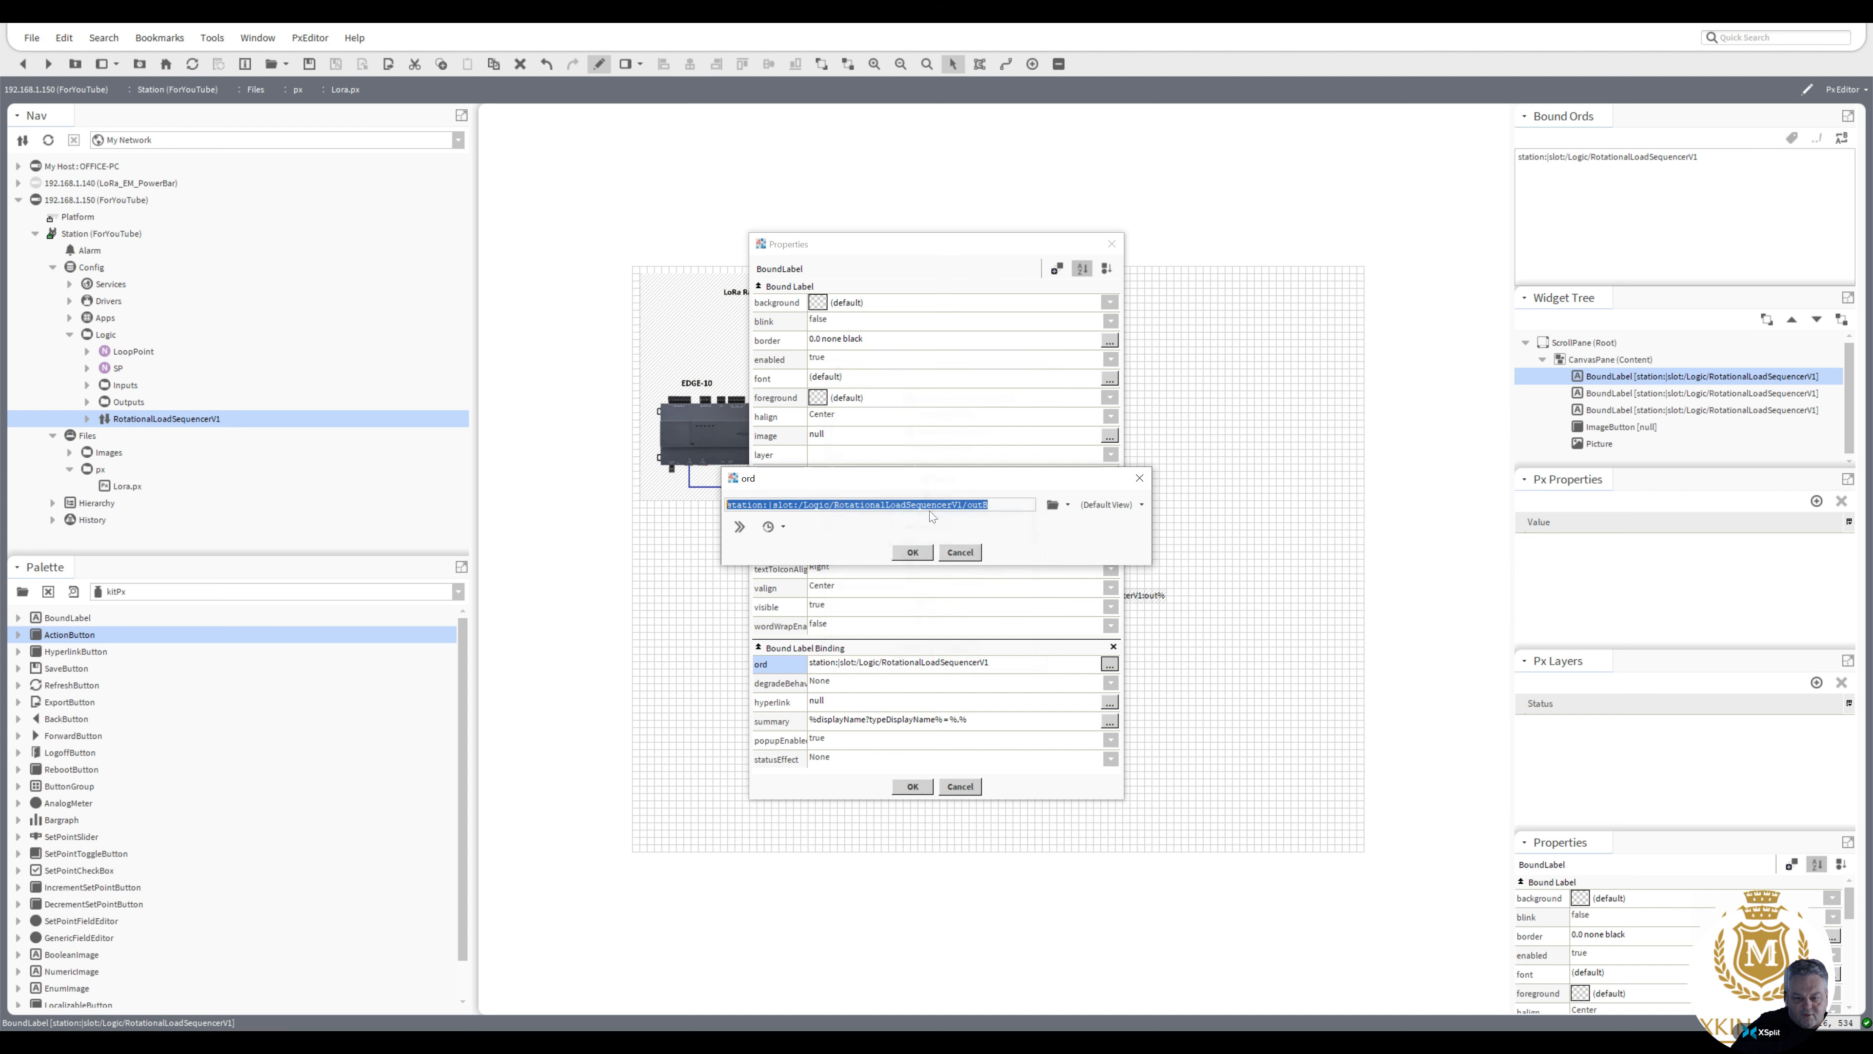
left_click(911, 552)
left_click(912, 785)
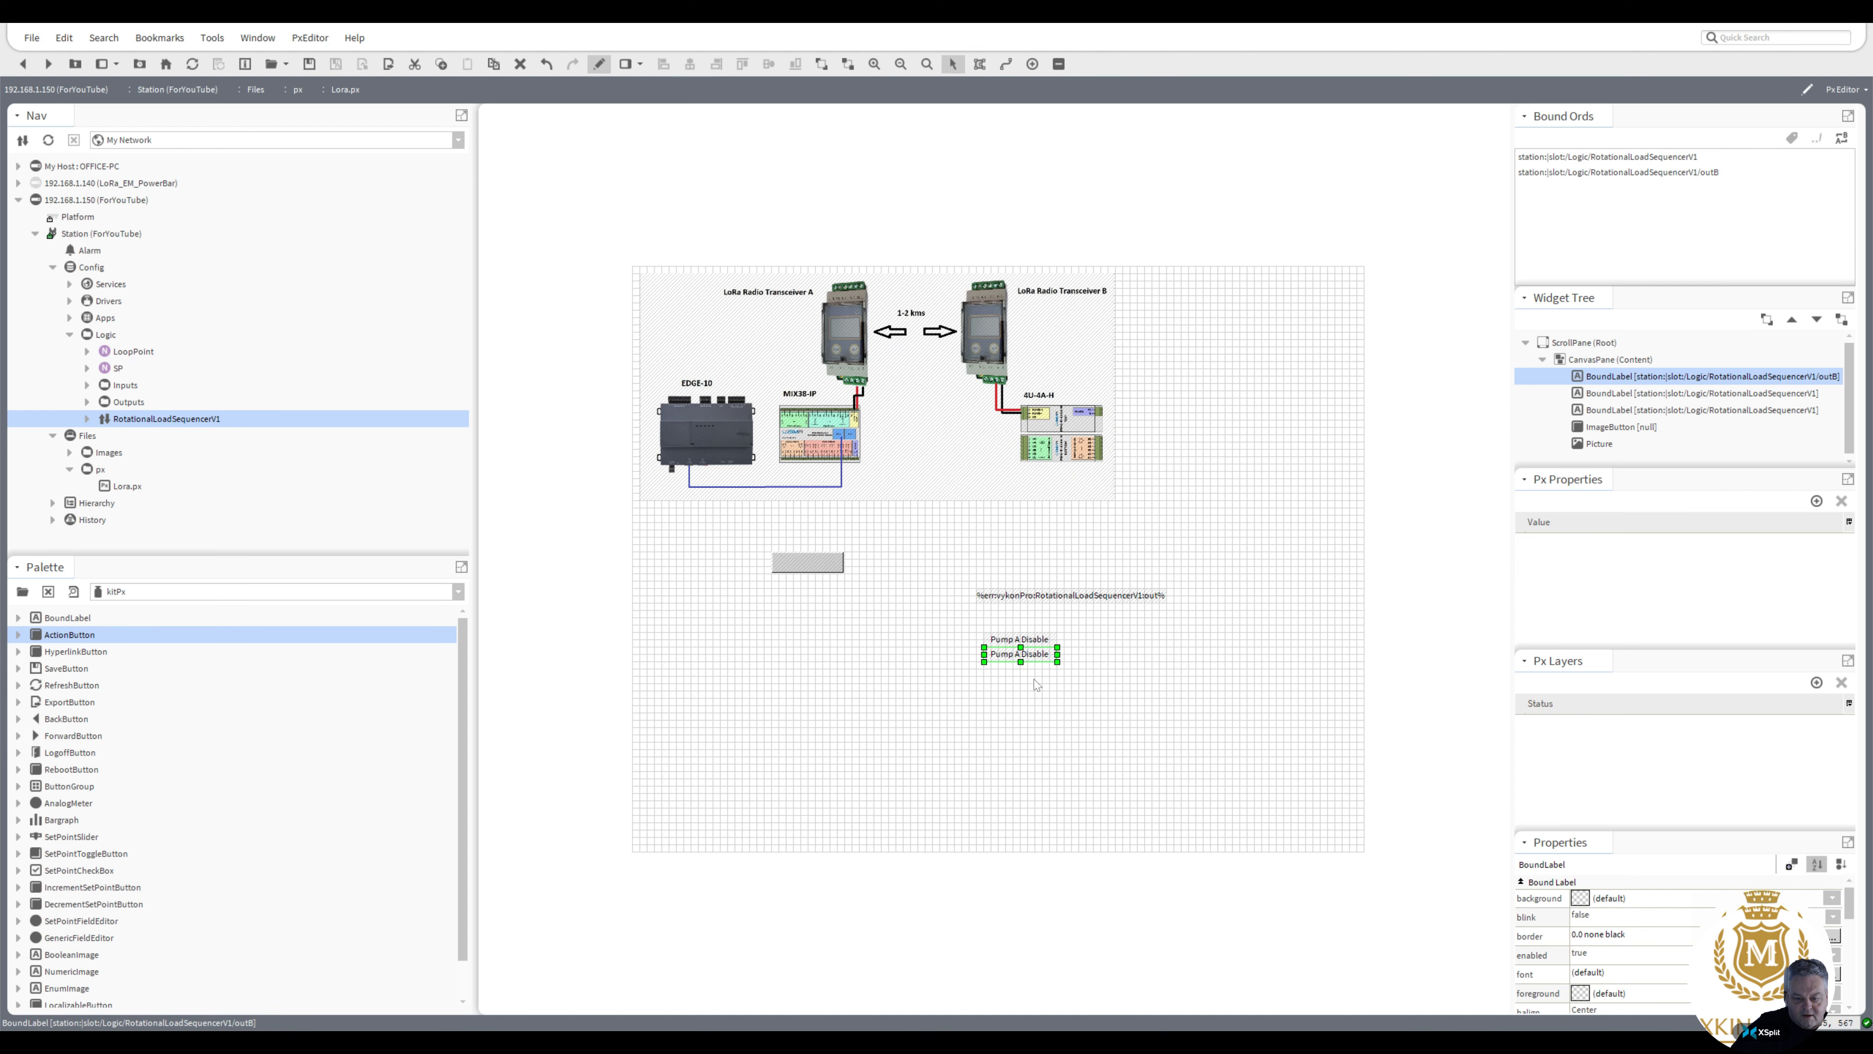
Bind the upper pump label to the Out A slot of RotationalLoadSequencerV1 using the component chooser
double_click(1016, 640)
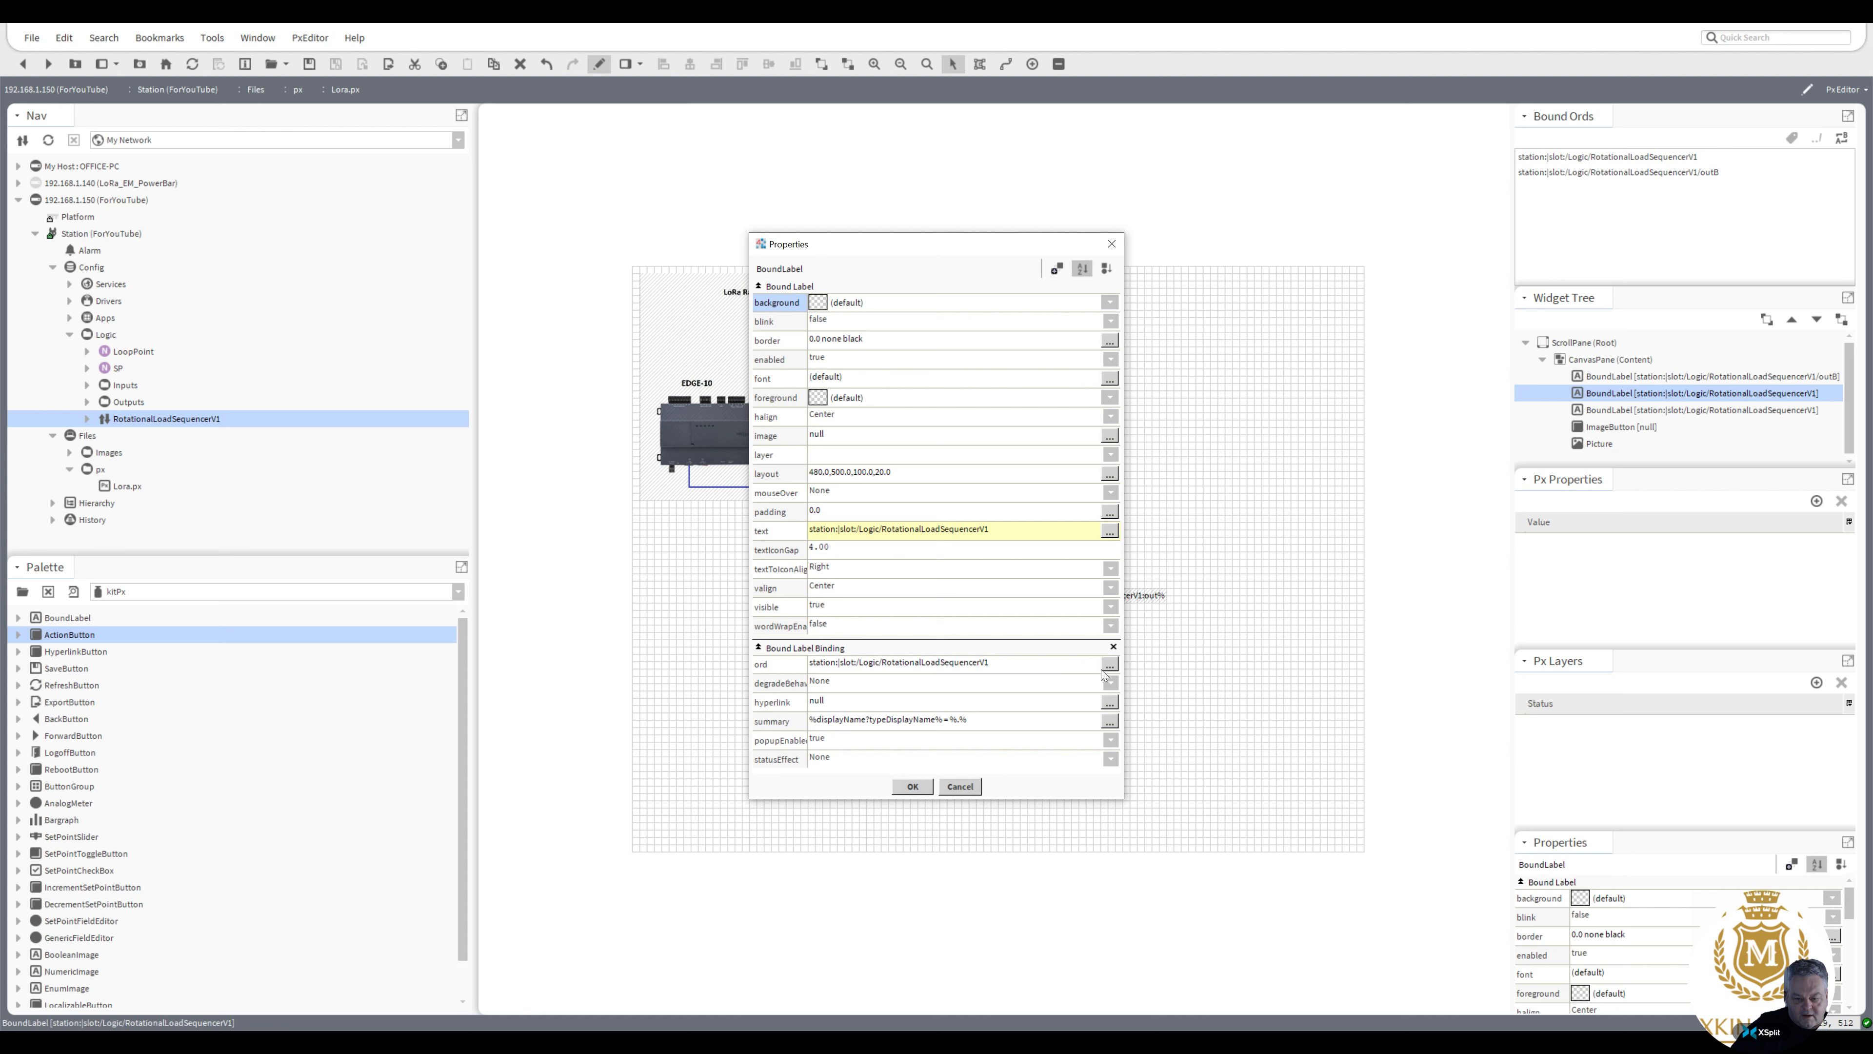
left_click(1110, 664)
left_click(1068, 505)
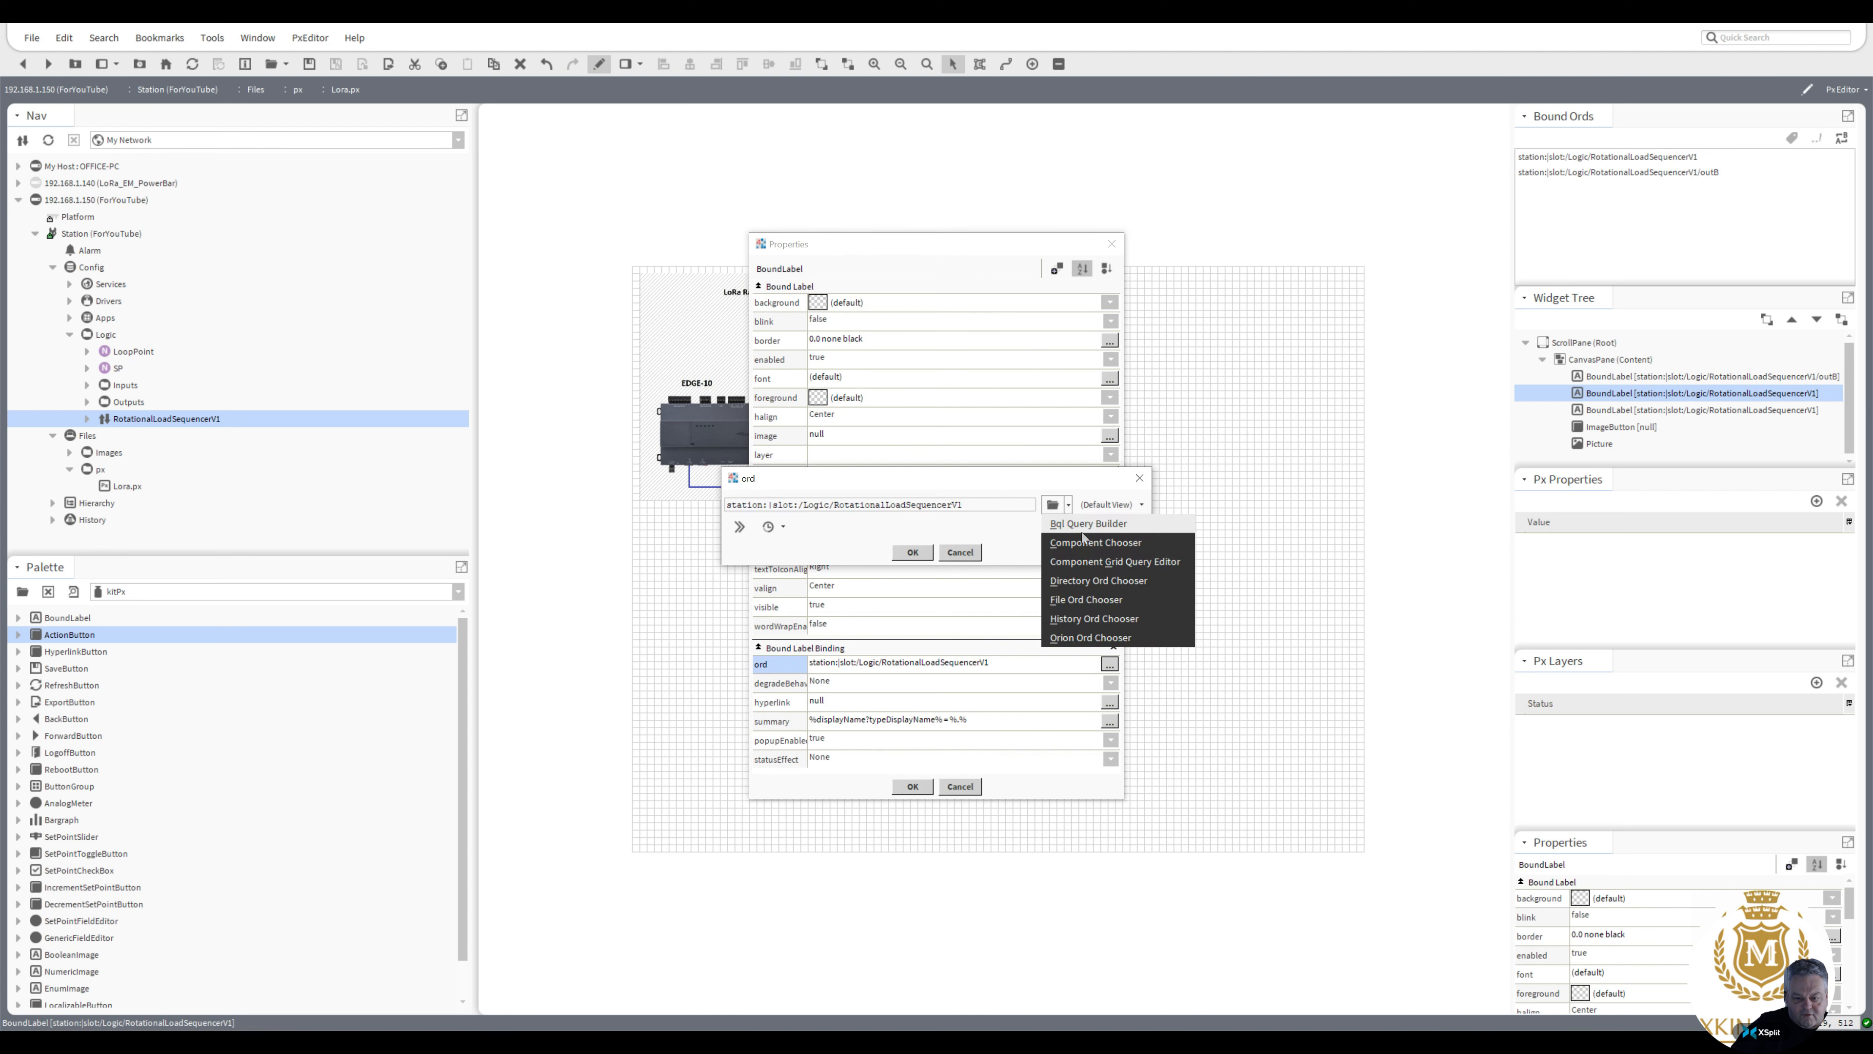
left_click(1069, 542)
left_click_drag(1040, 434, 1042, 528)
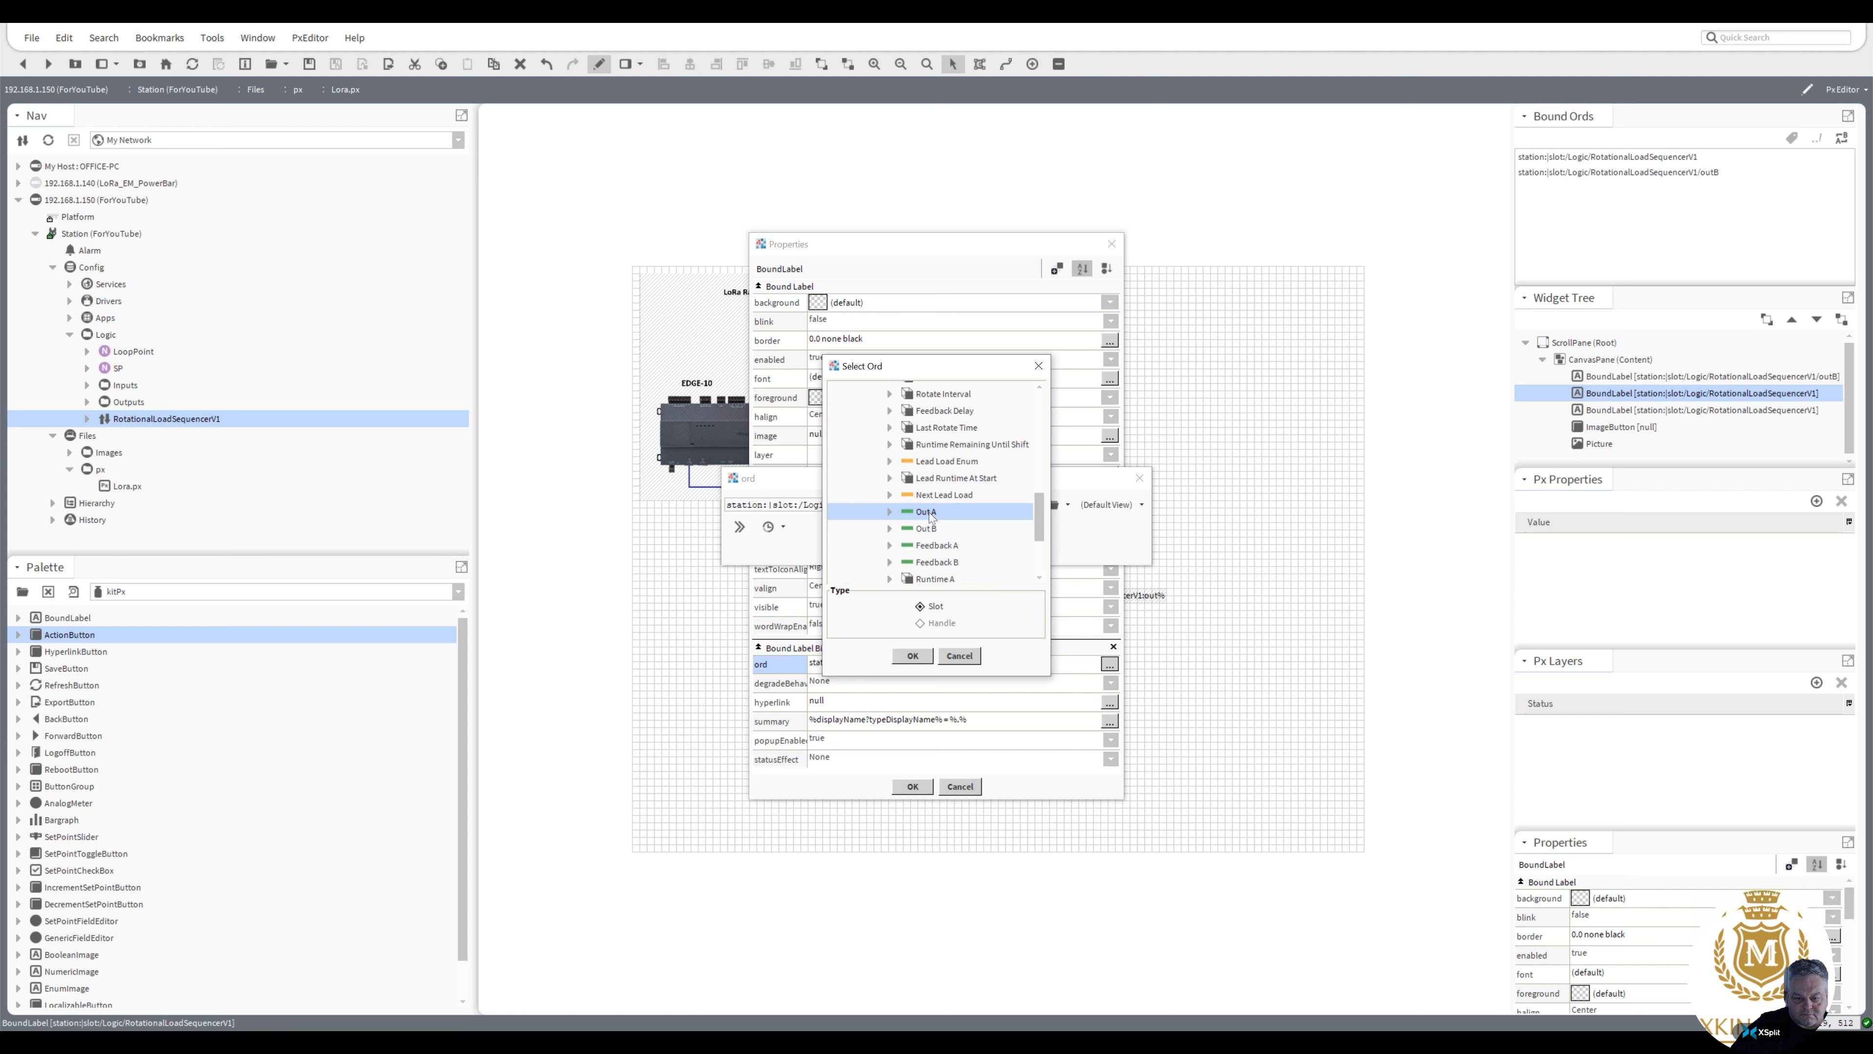
double_click(929, 513)
left_click(919, 555)
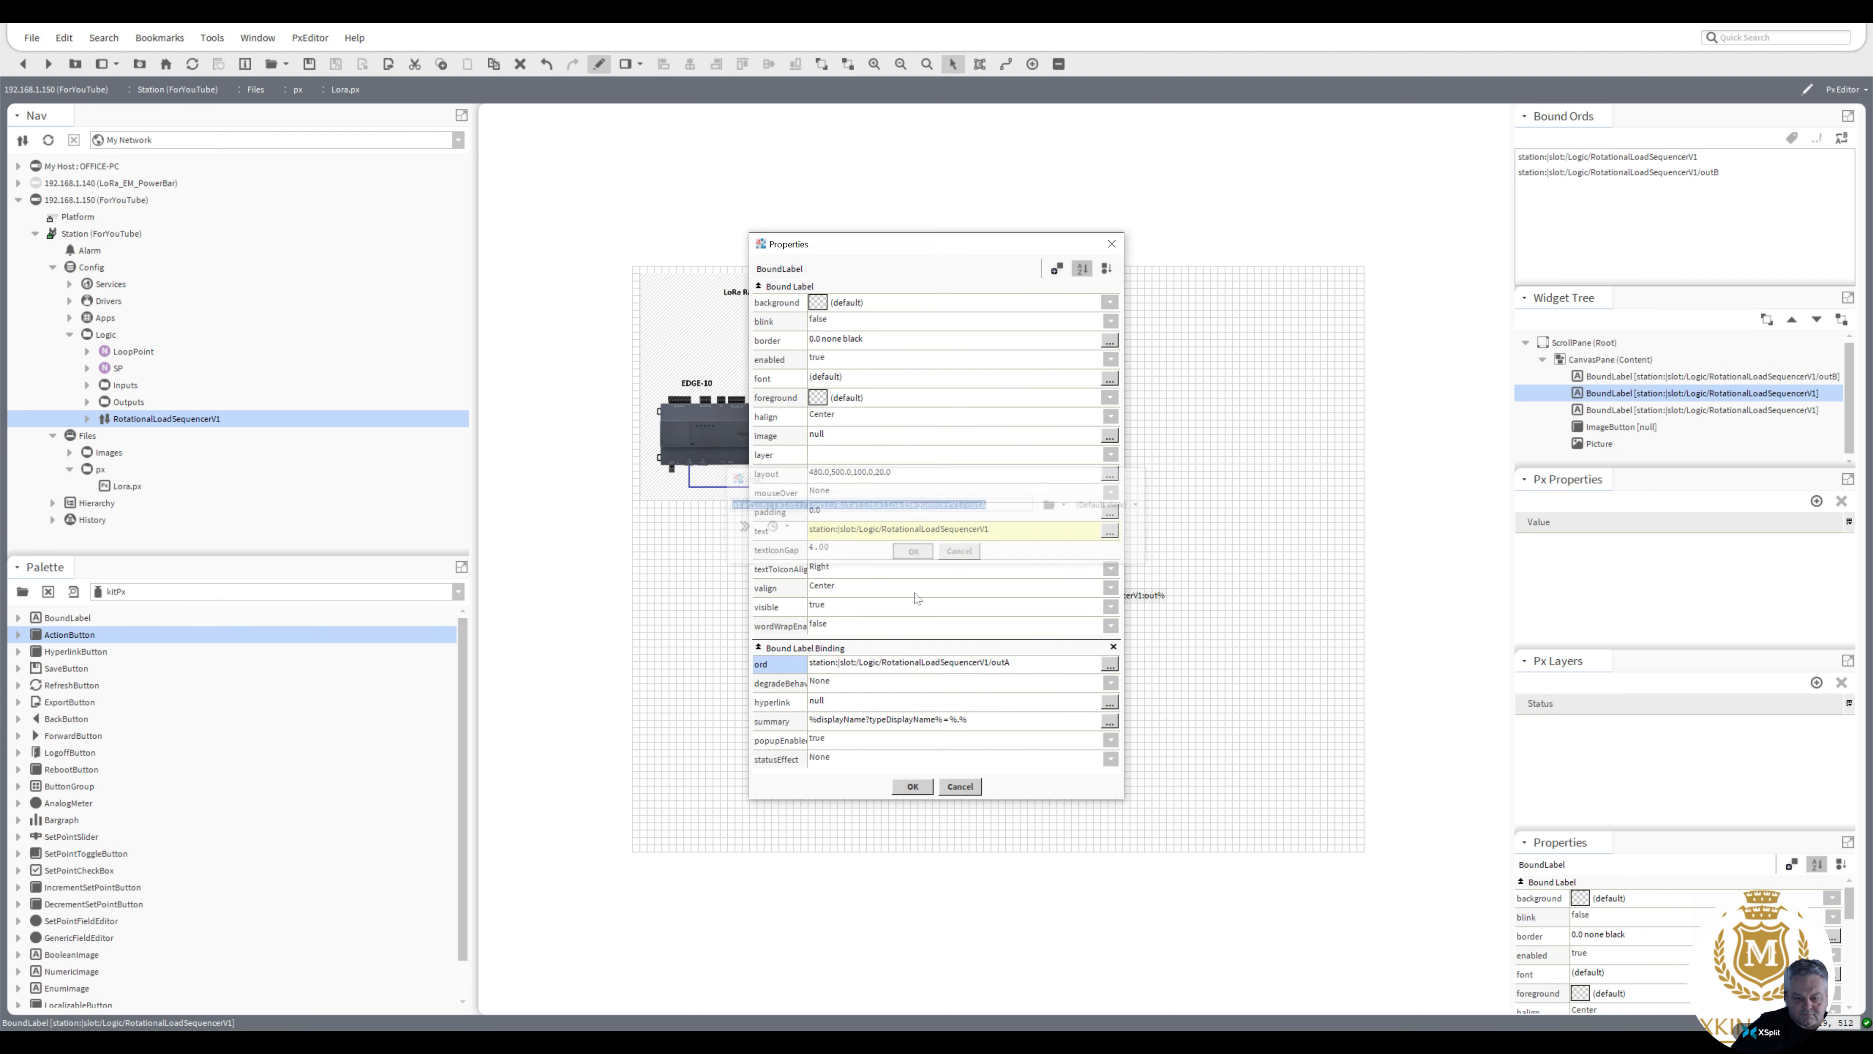
left_click(914, 786)
Change the lower pump label's animated text to "Pump B Enable" for the active state and "Pump B Disable" for the inactive state
left_click(1022, 656)
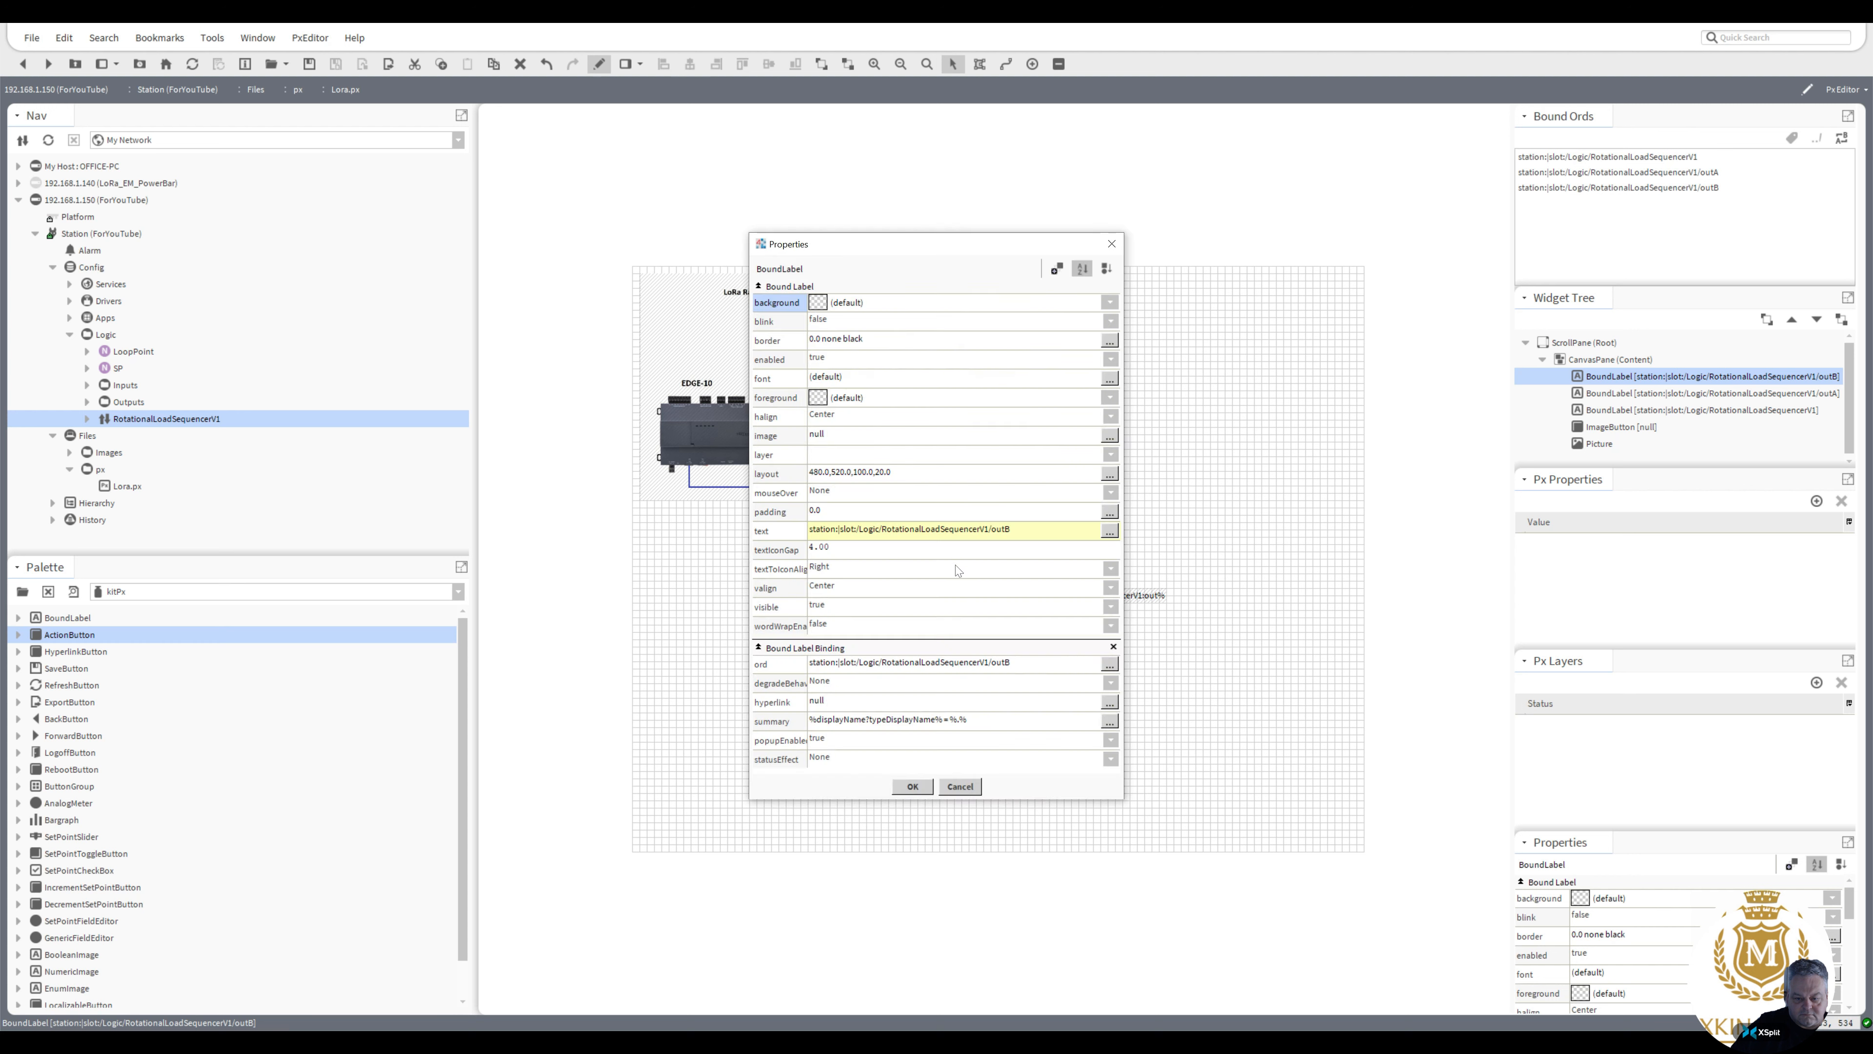
right_click(961, 533)
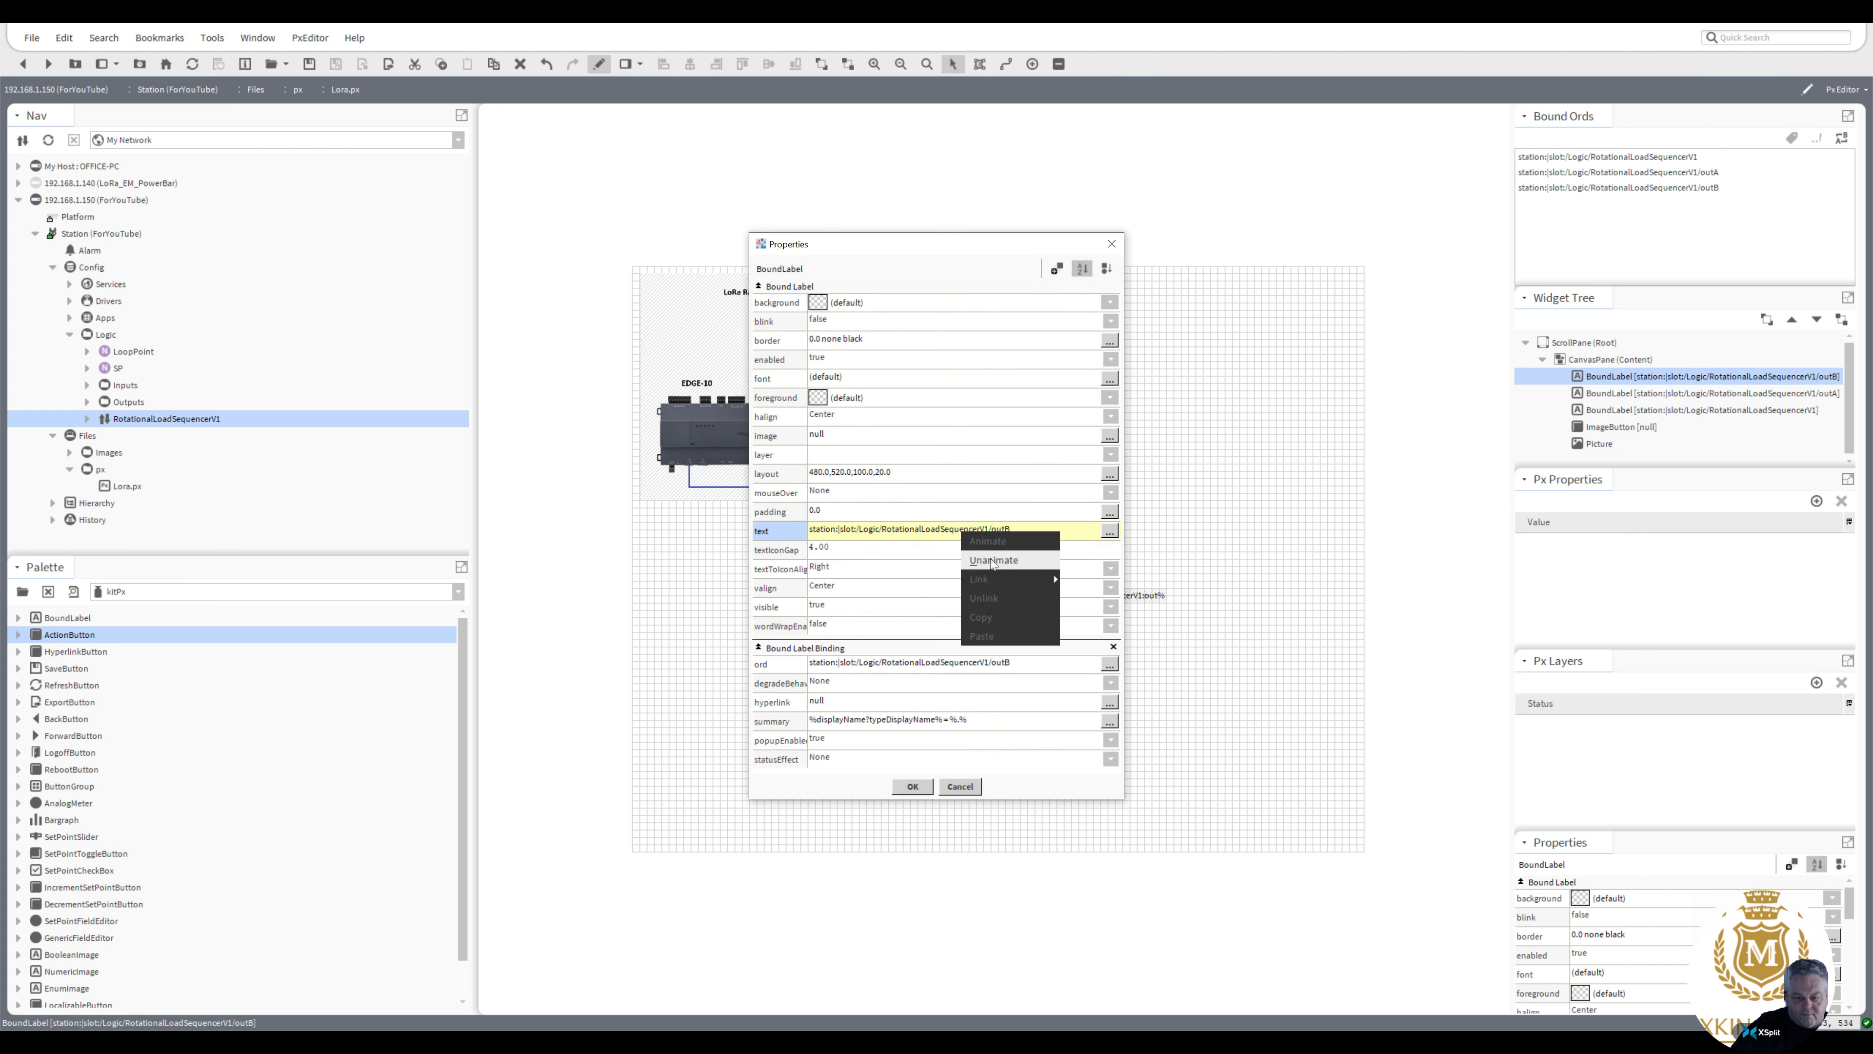
left_click(971, 561)
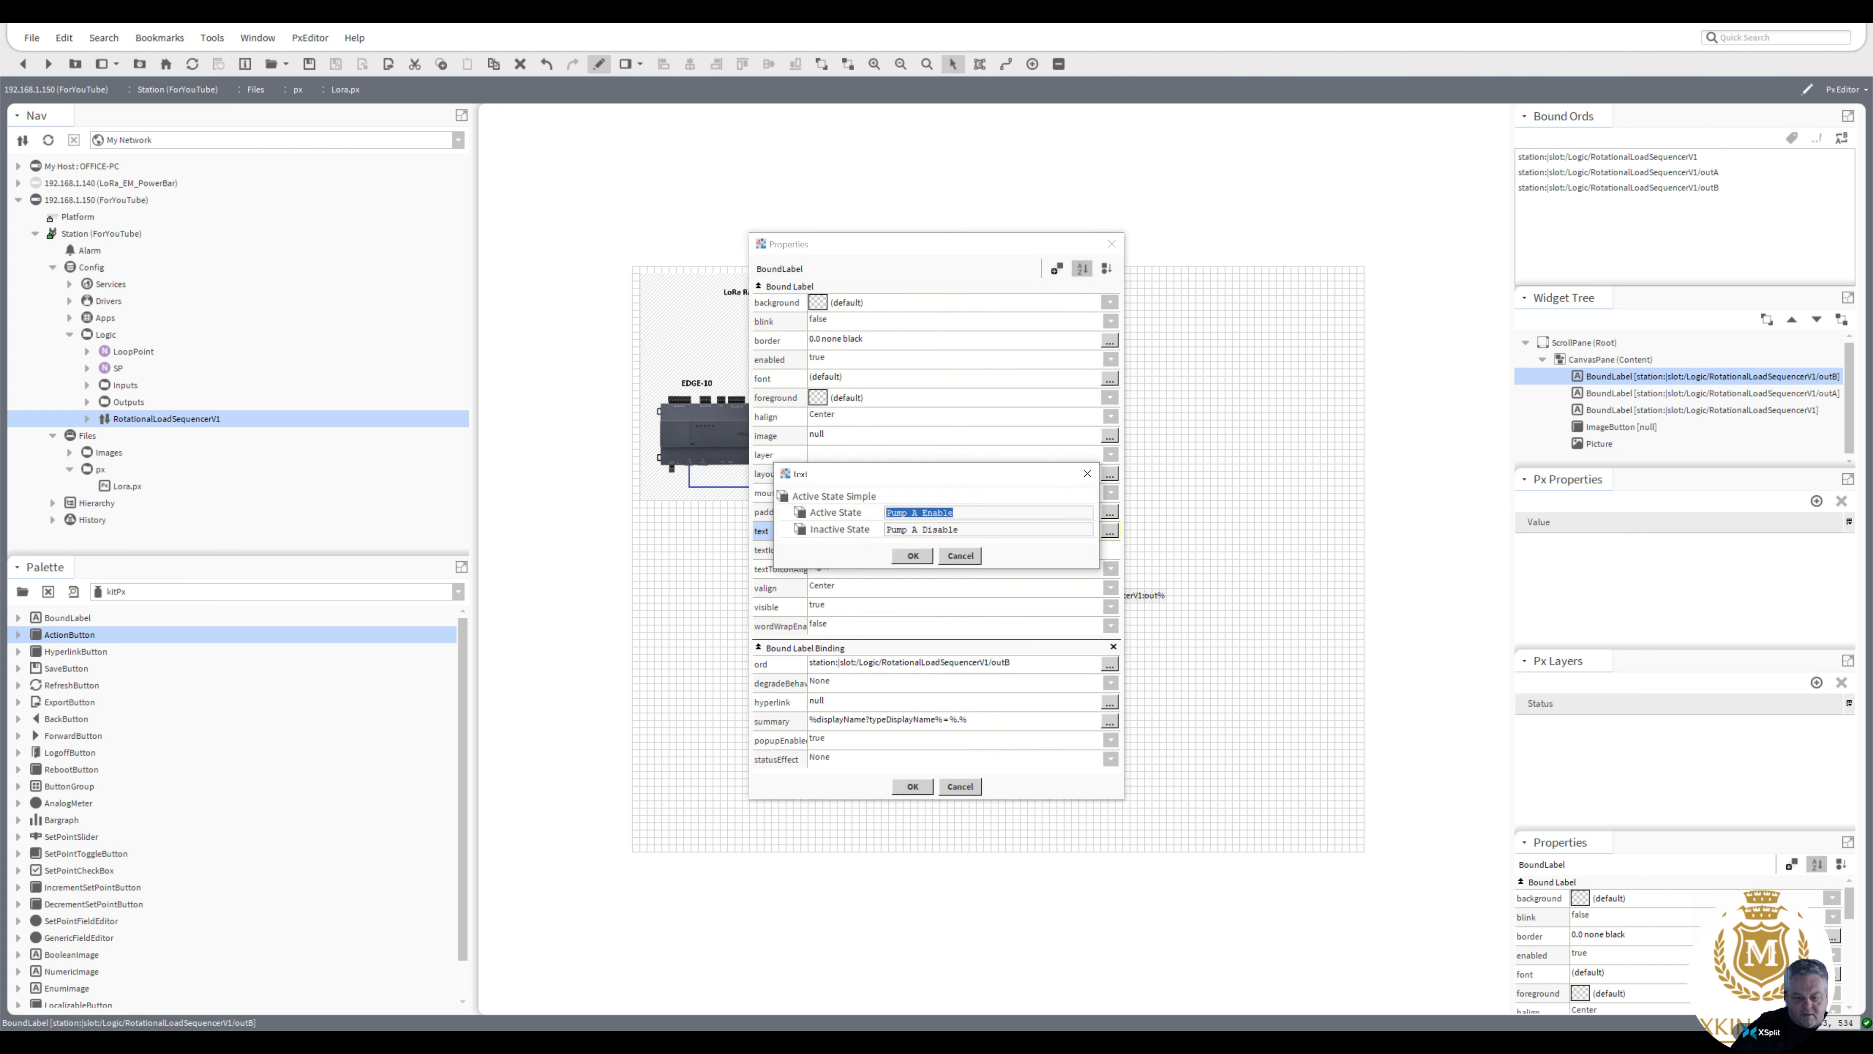
double_click(916, 513)
type("B")
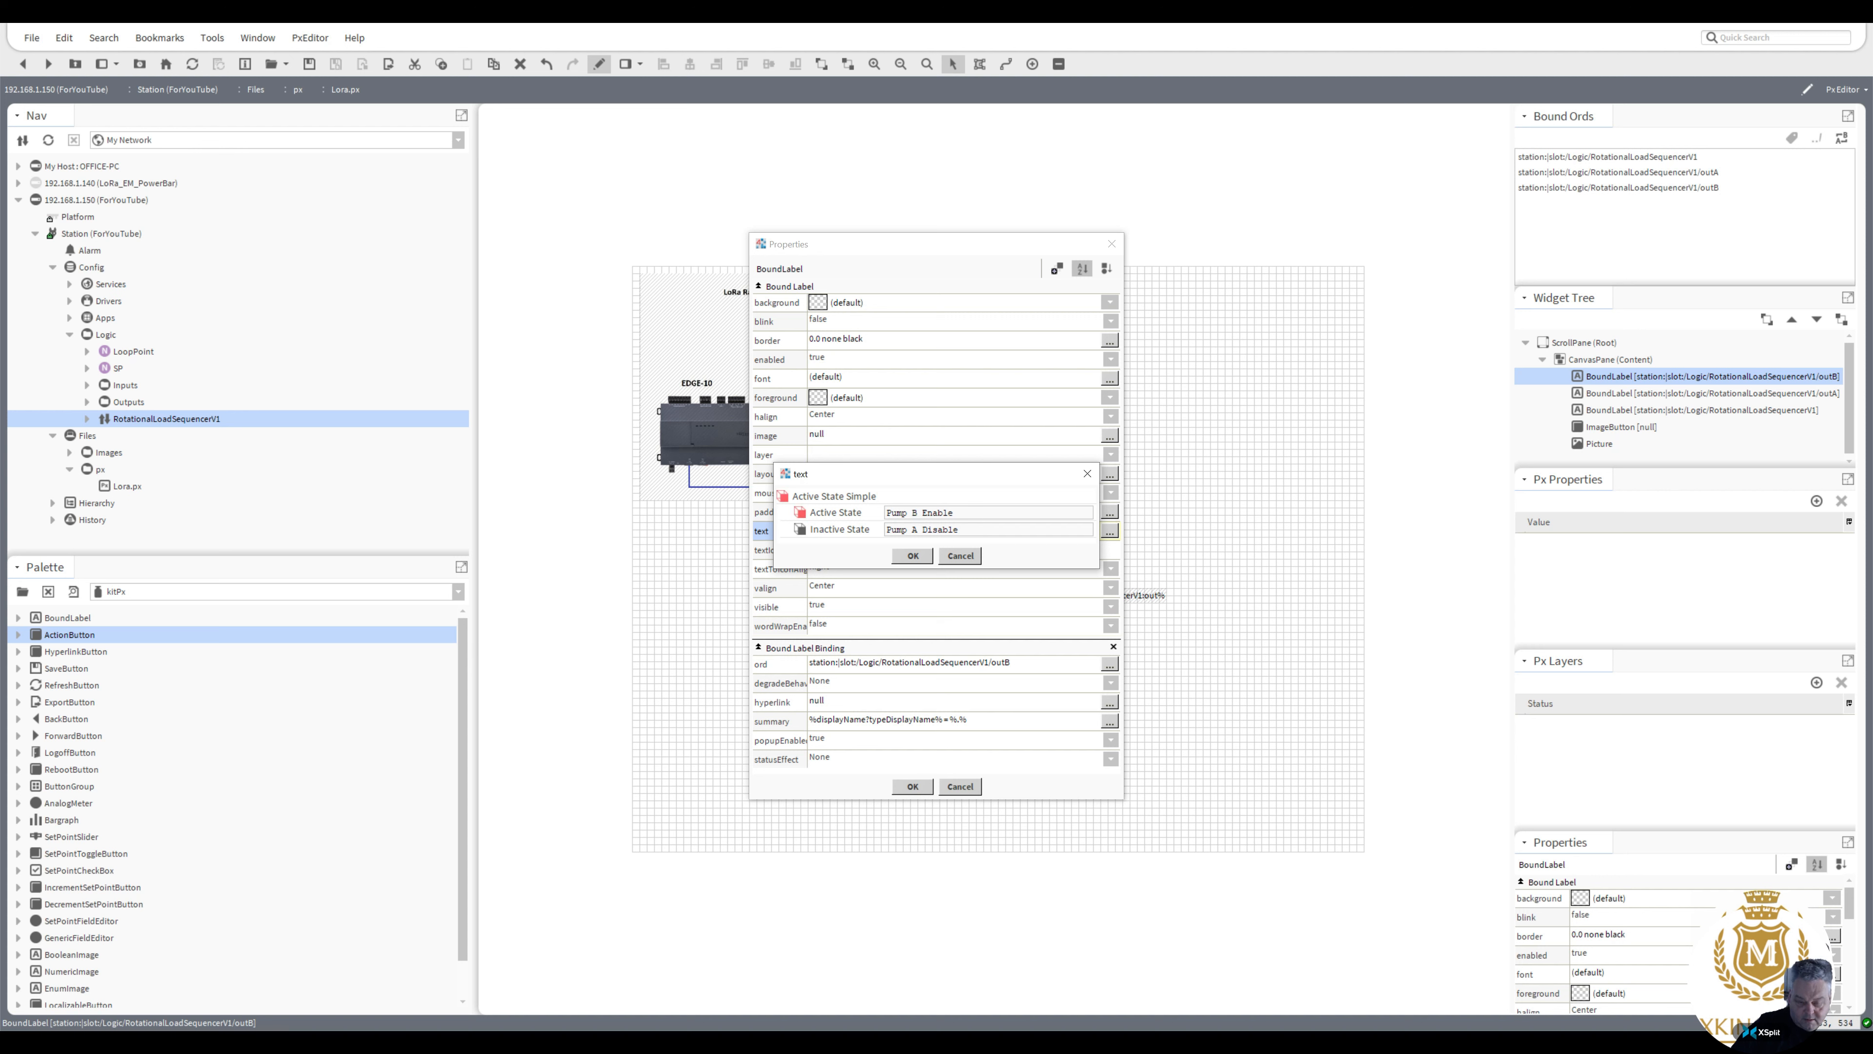
double_click(915, 529)
type("B")
key("Return")
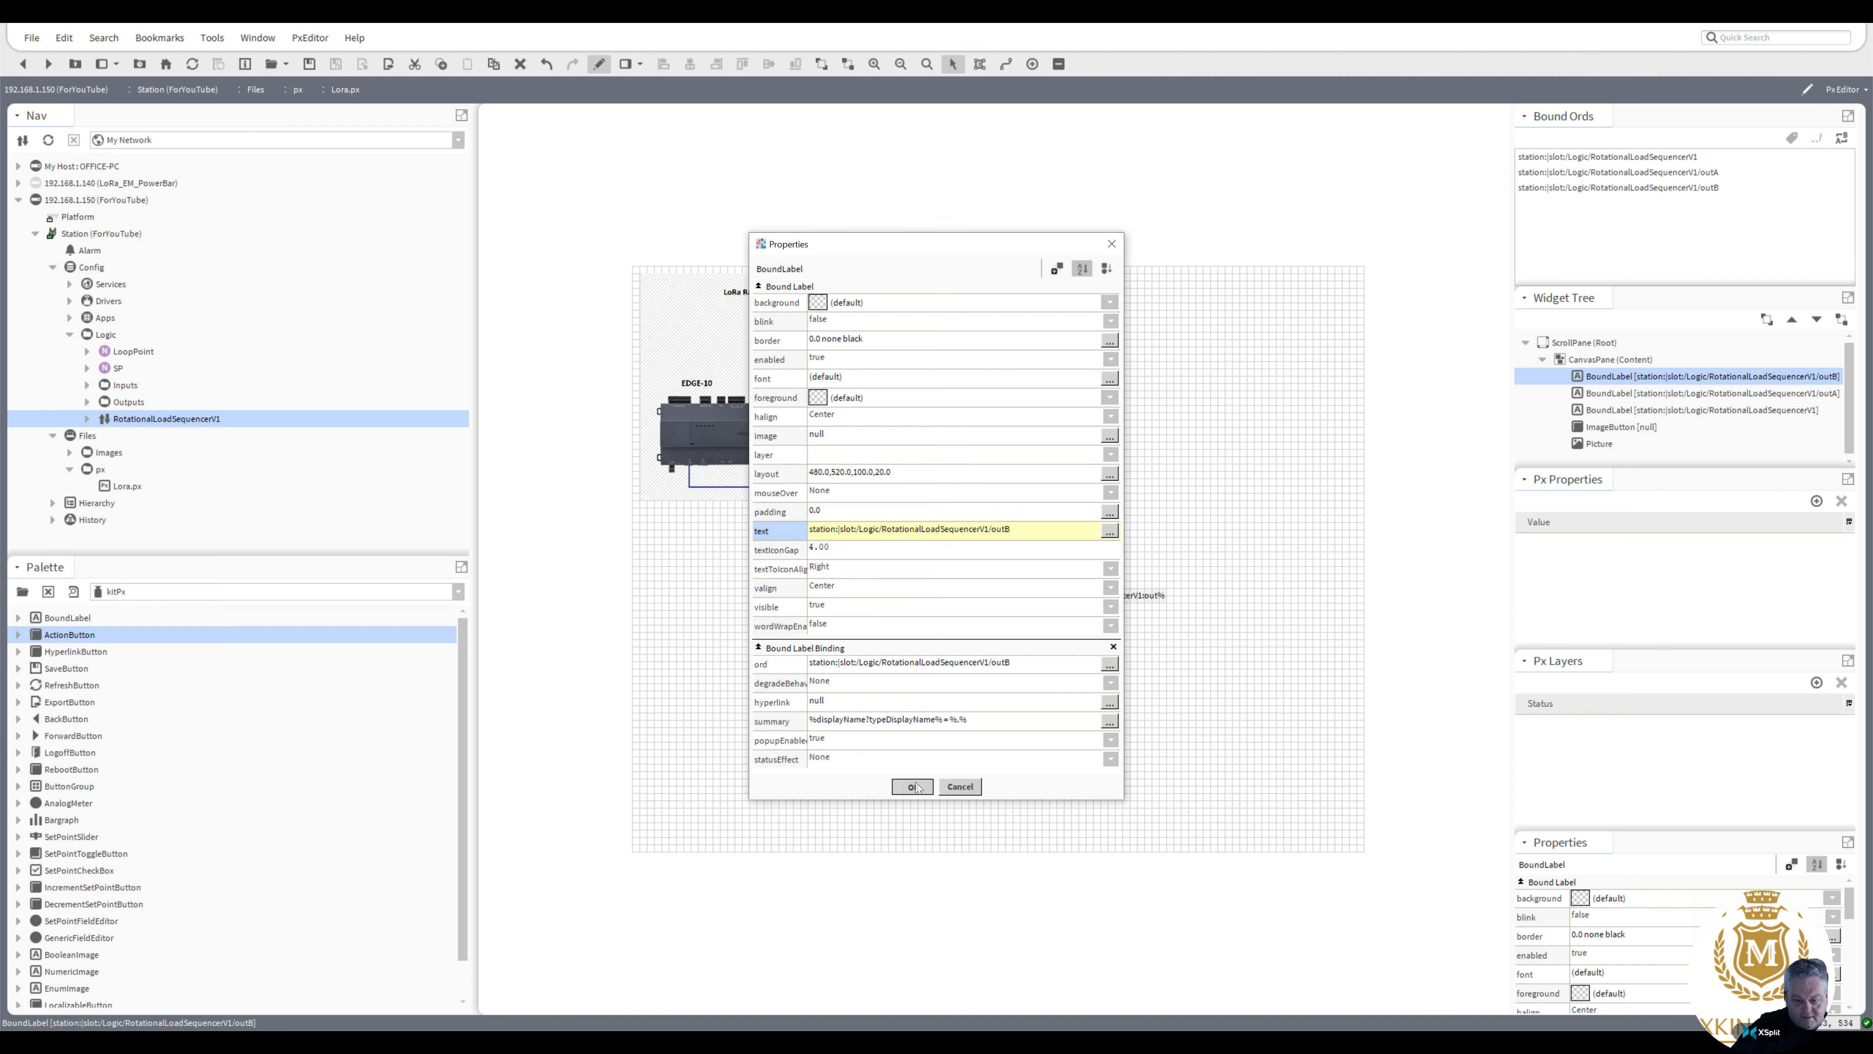
left_click(915, 785)
Delete the wide bound label above the pump labels and place the button and both pump labels side by side beneath the diagram
left_click(1022, 641)
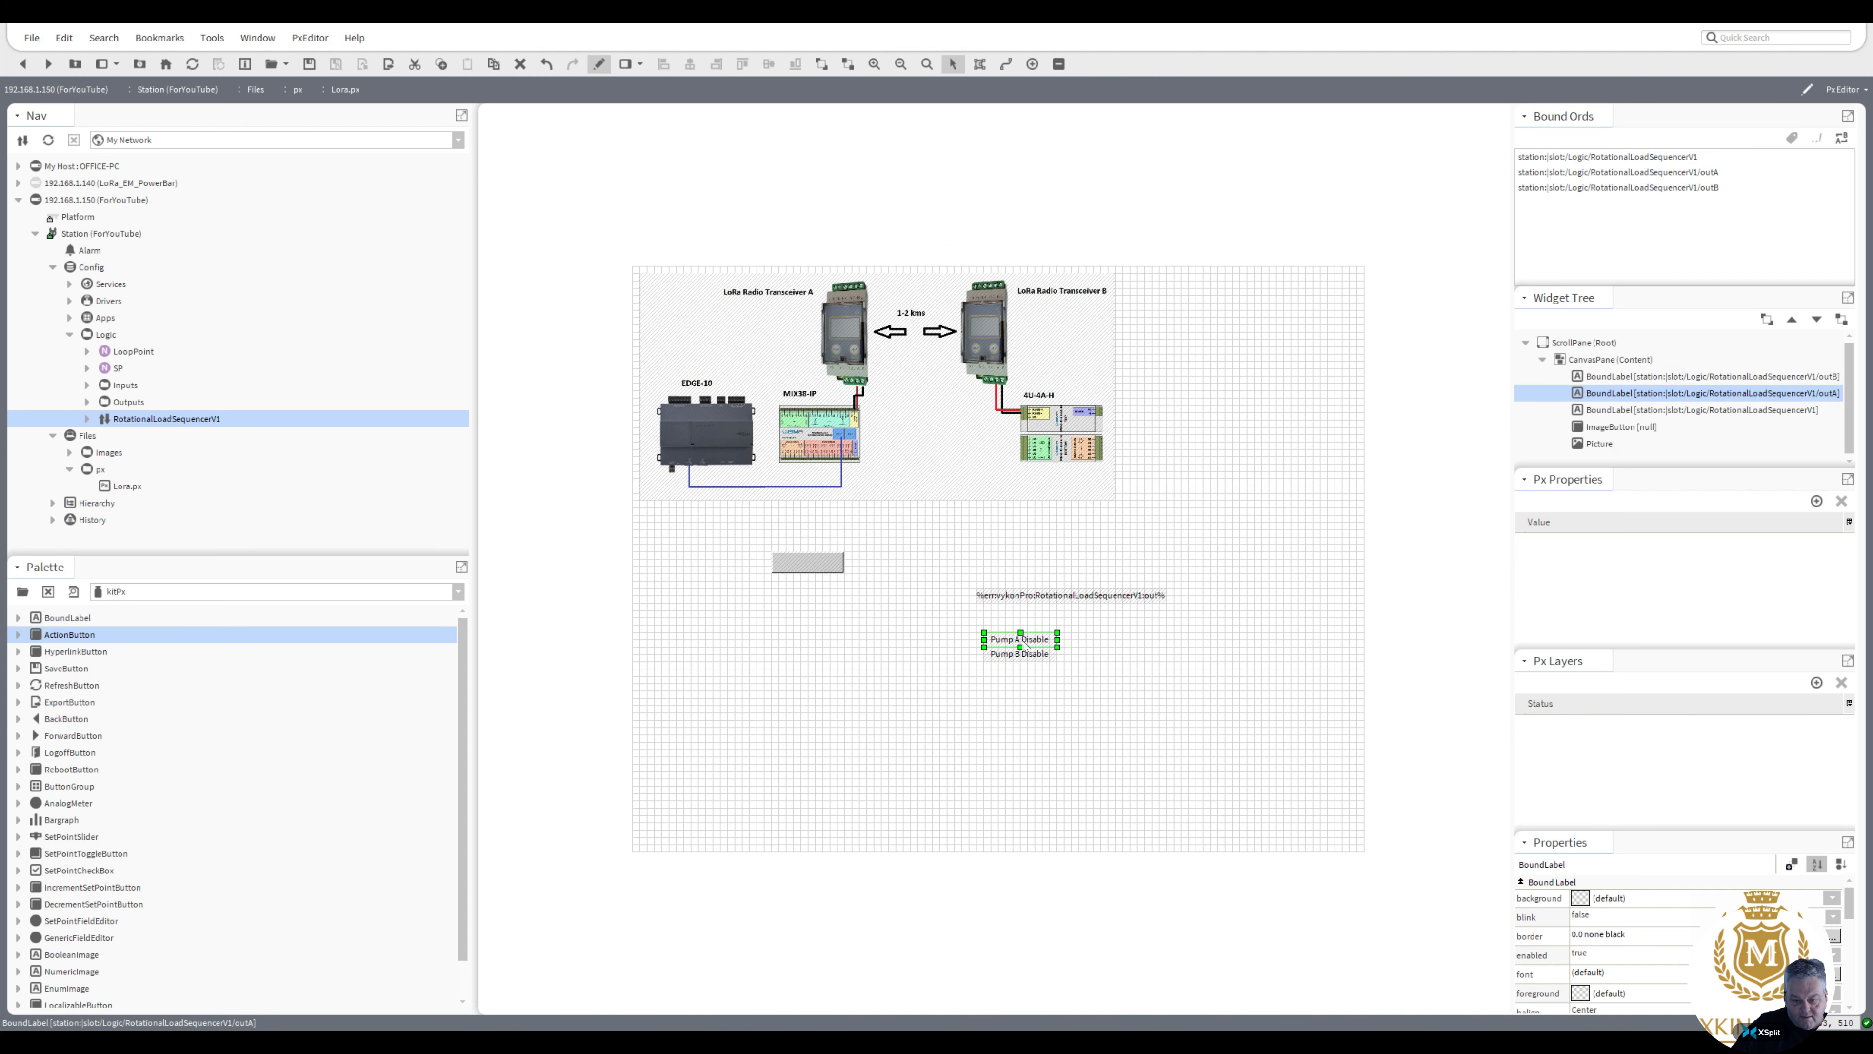
right_click(1046, 603)
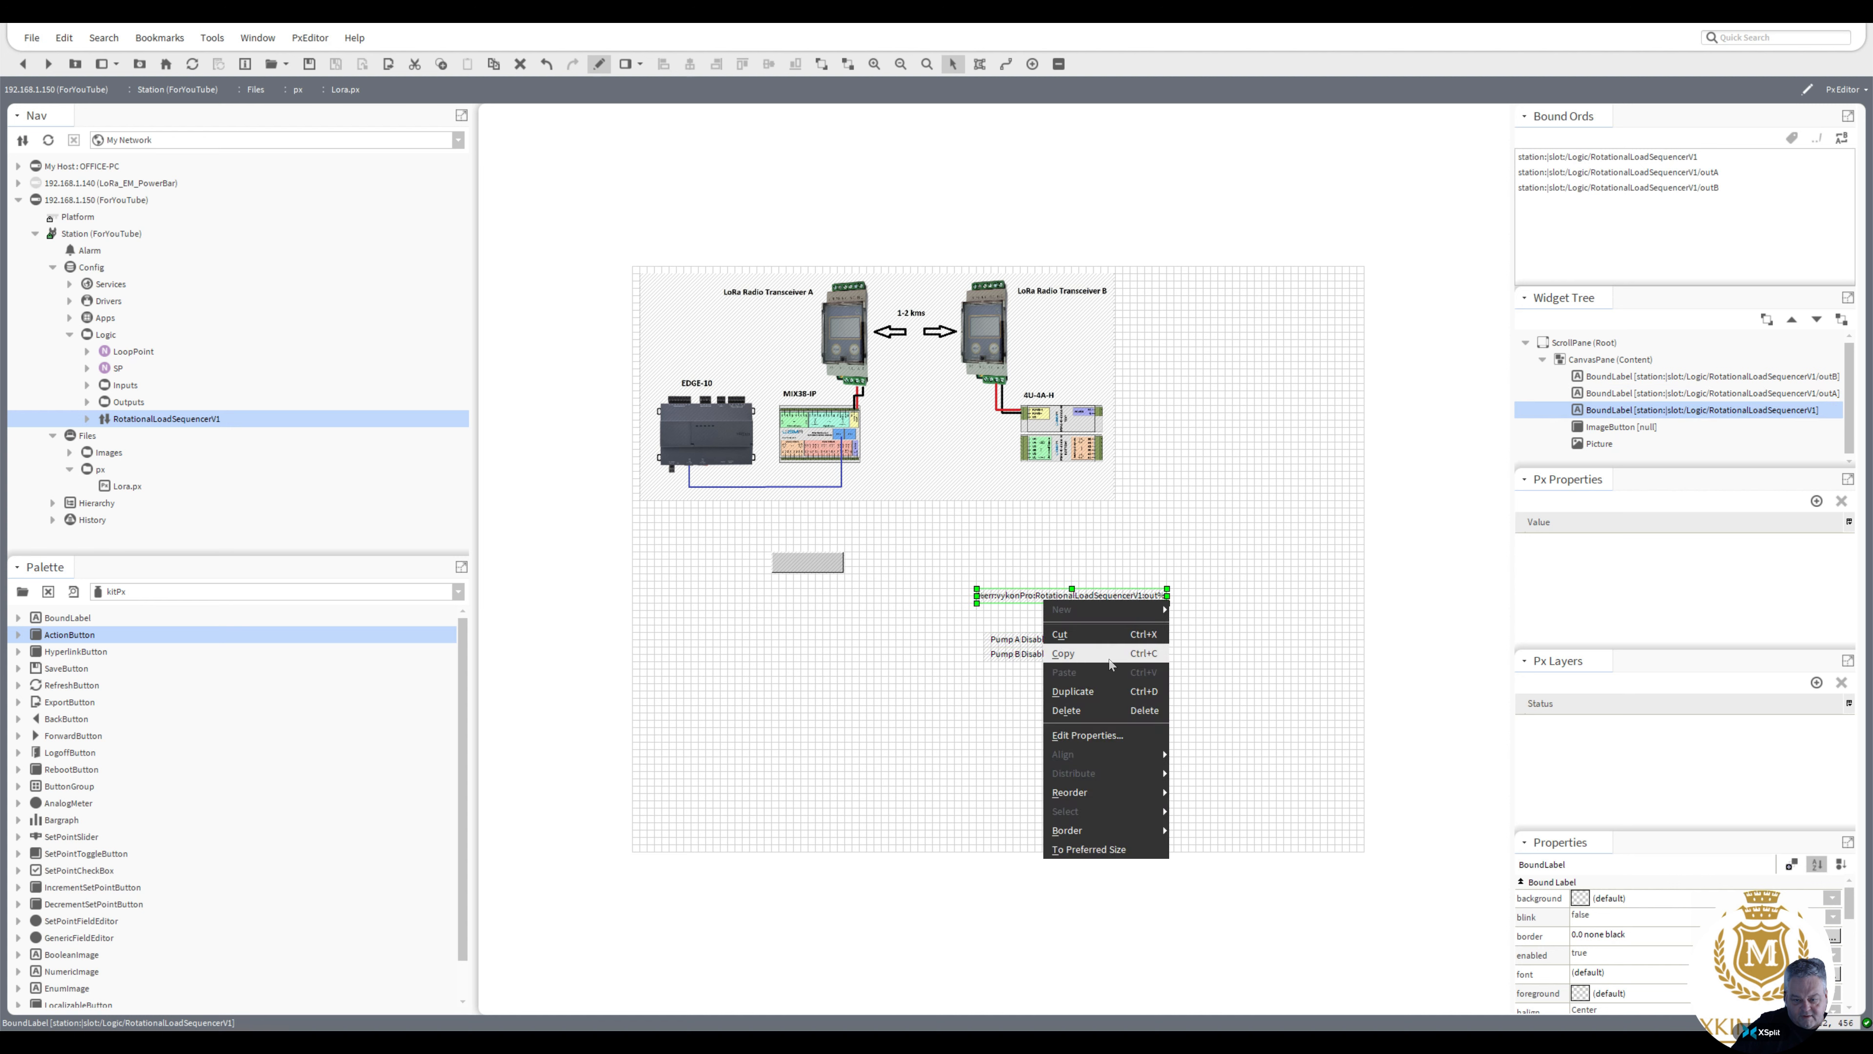
left_click(1108, 689)
left_click_drag(1110, 687, 849, 565)
left_click(839, 567)
double_click(850, 566)
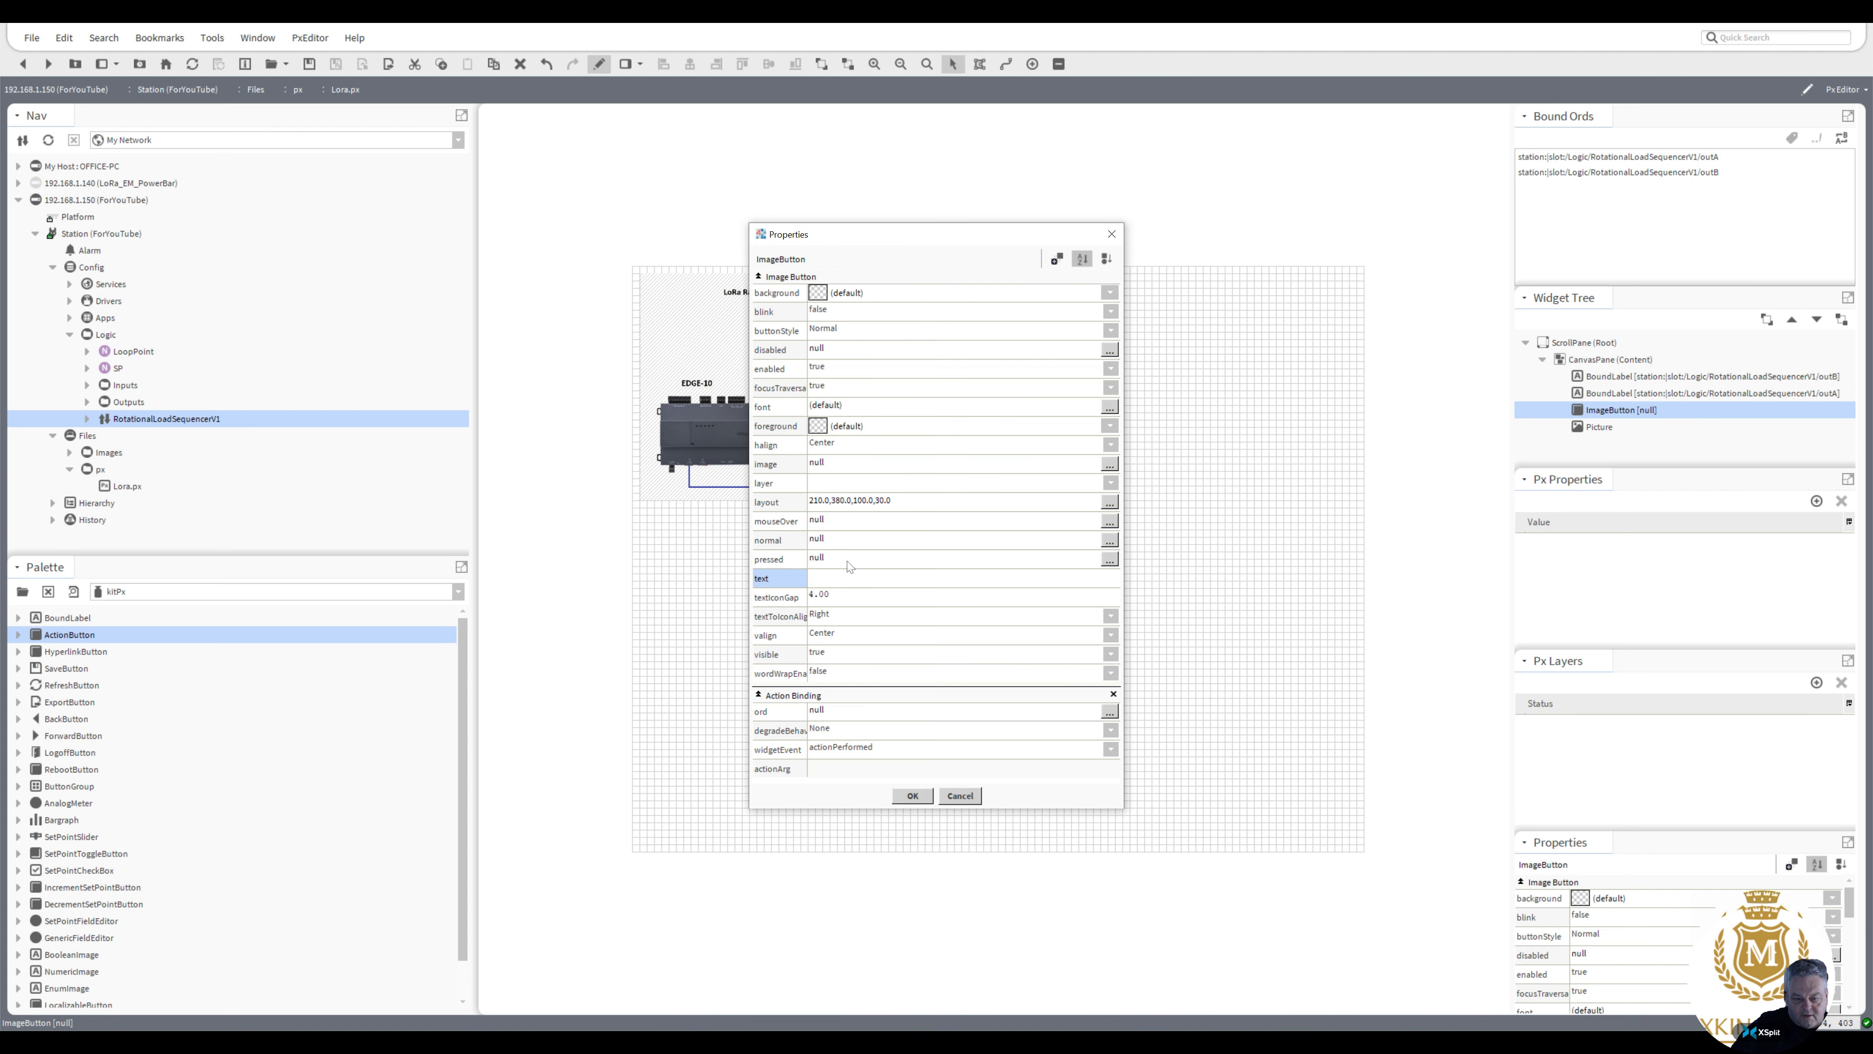
left_click(960, 796)
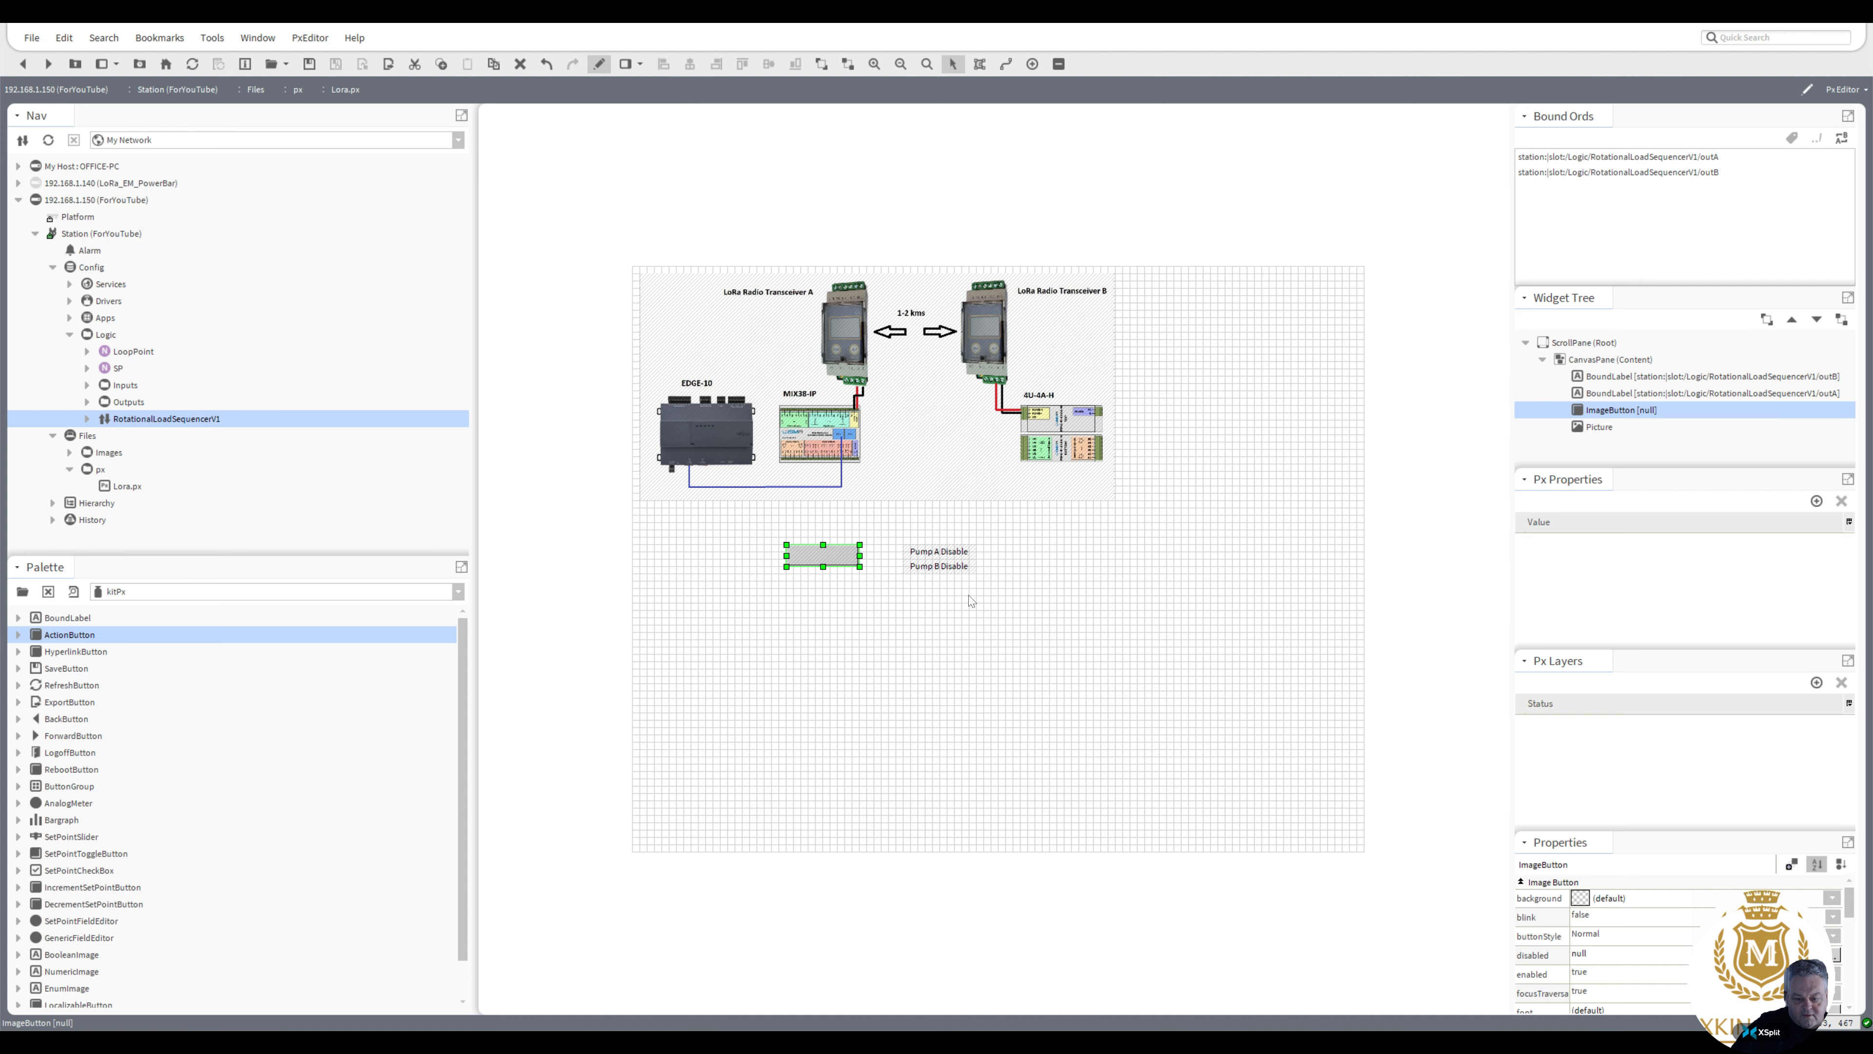
Copy the binding ord of the Pump A label, leaving its properties as they are
double_click(943, 557)
left_click(989, 664)
key("ctrl+c")
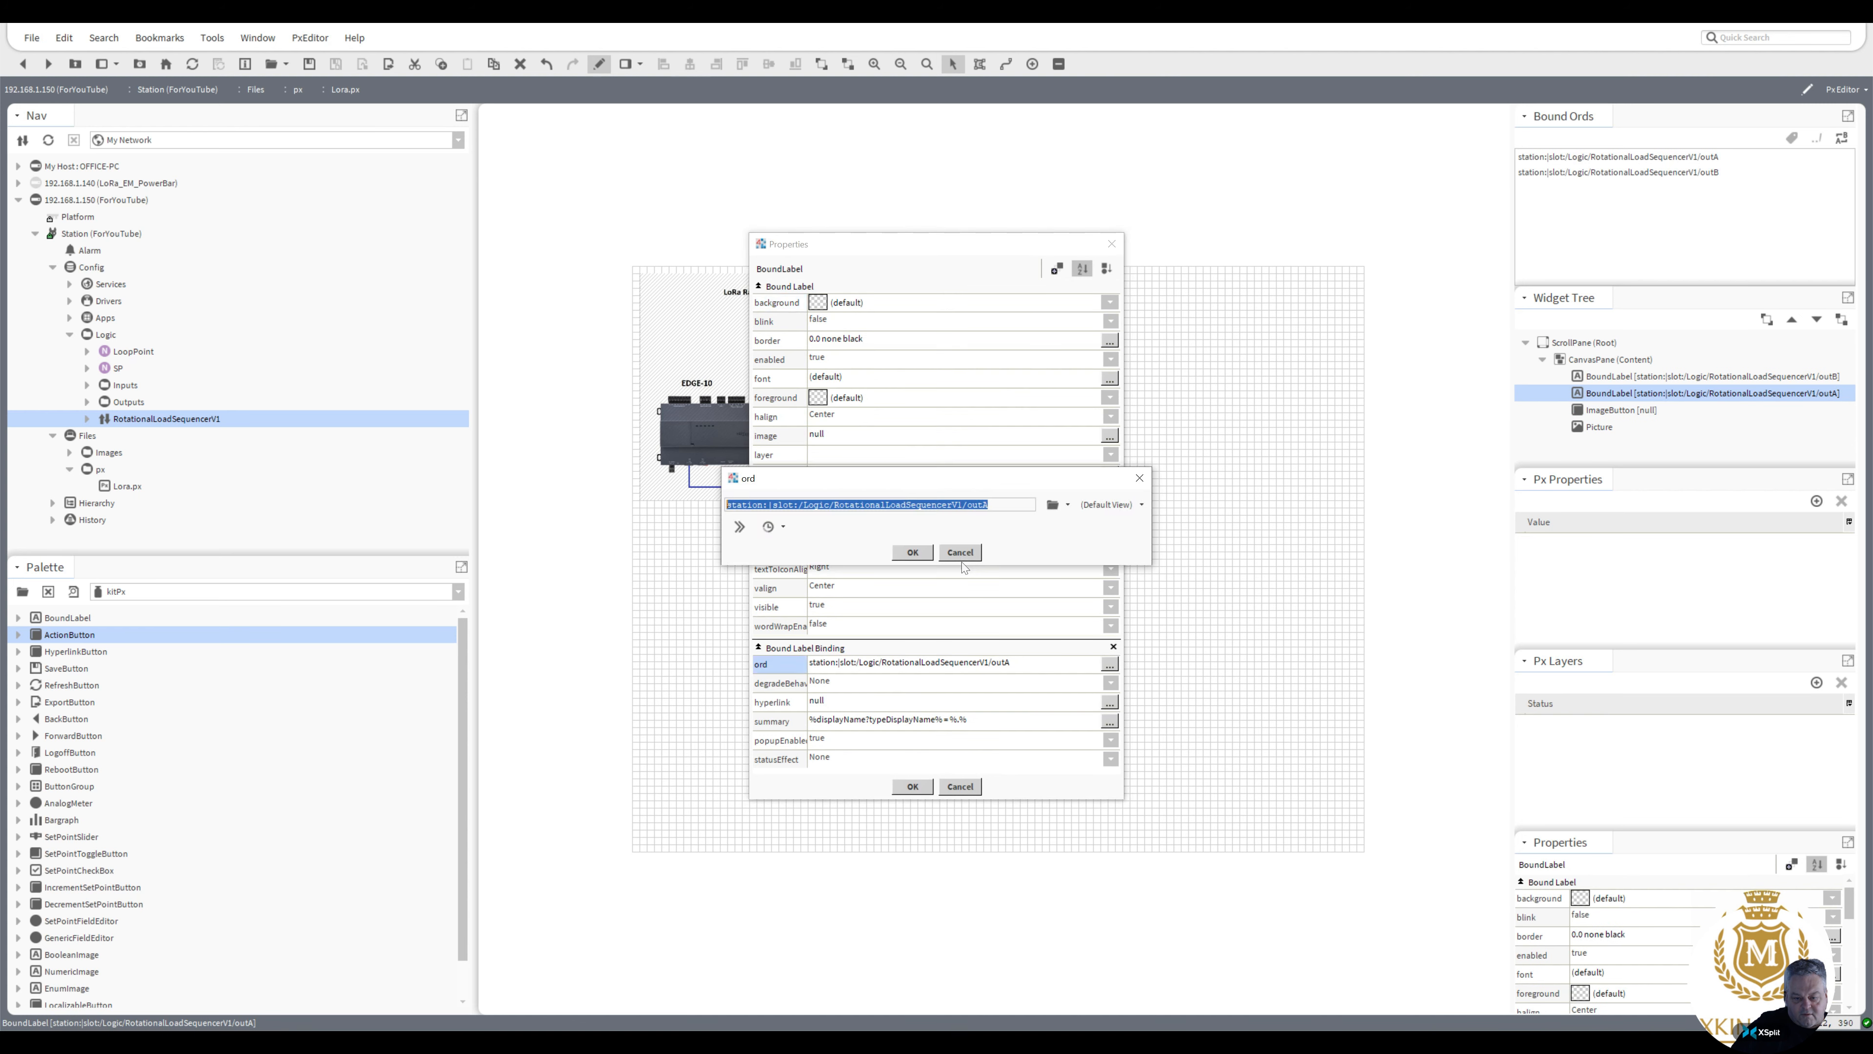
left_click(912, 552)
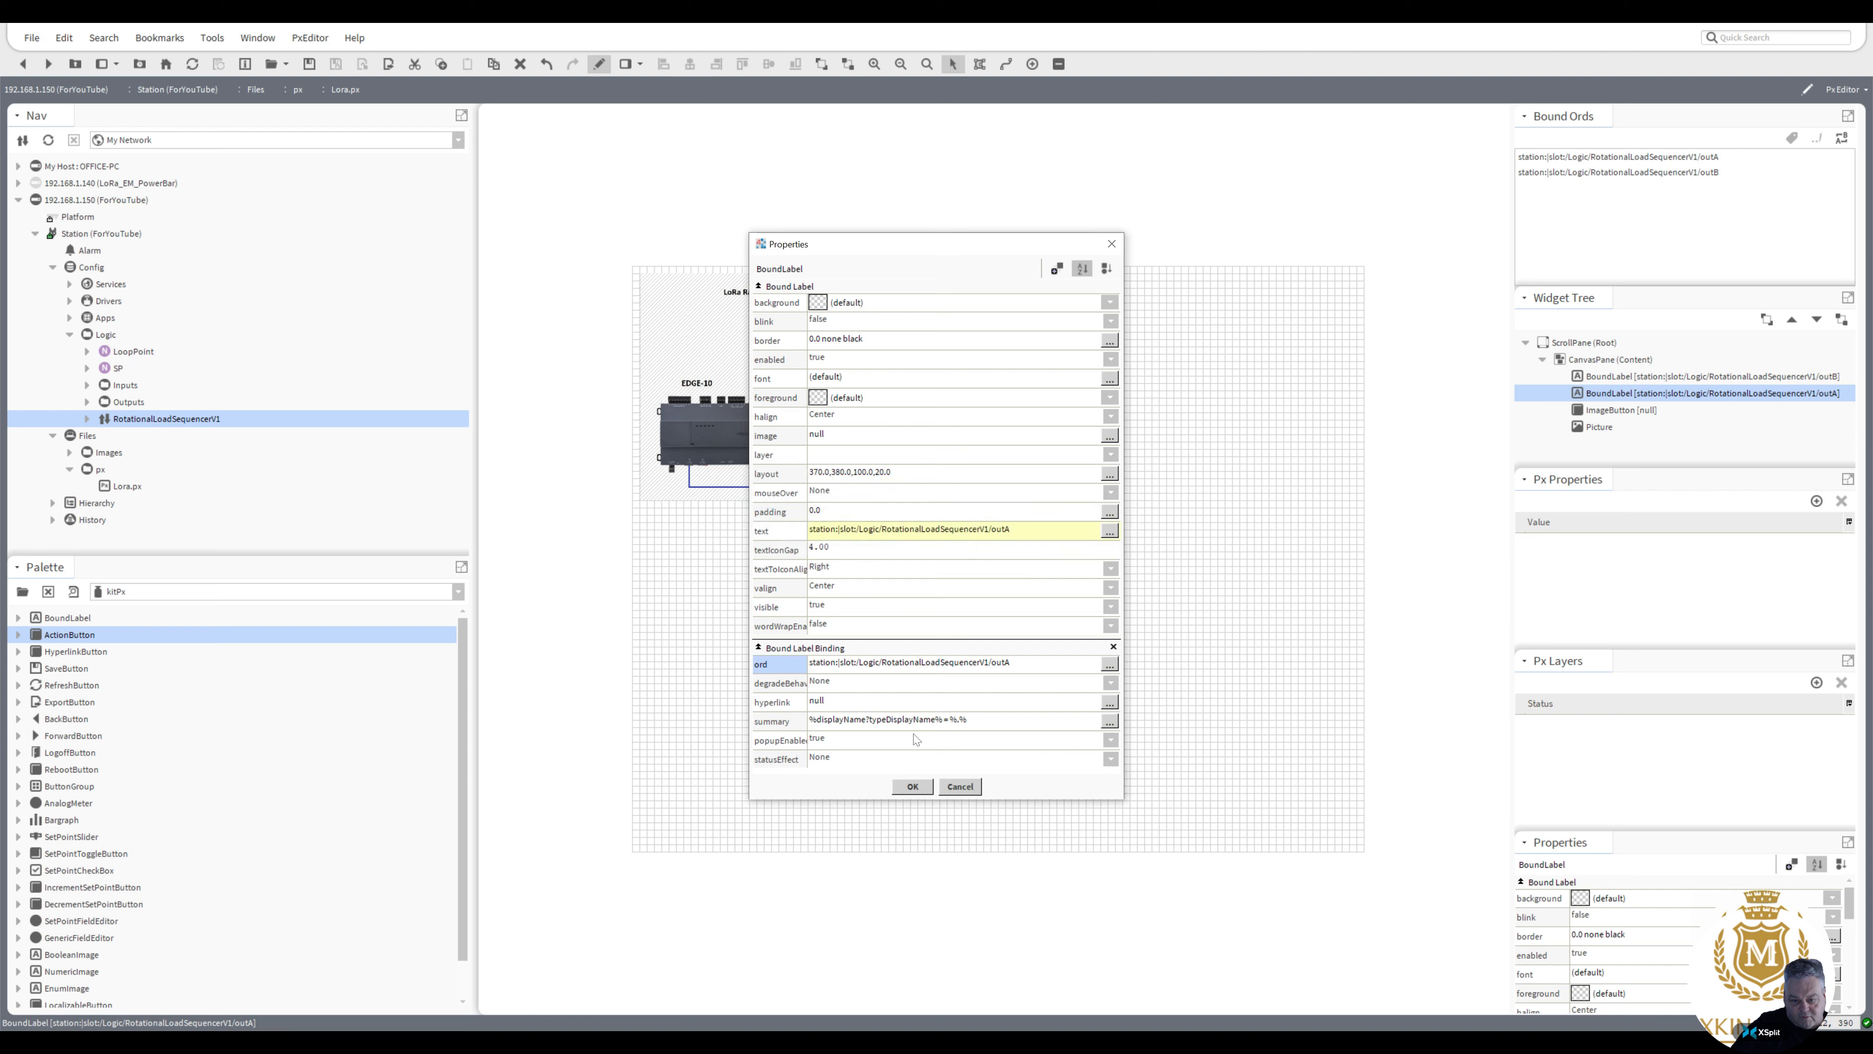
left_click(912, 786)
Paste the copied ord into the button's Action Binding and trim it back to station:|slot:/Logic/RotationalLoadSequencerV1
double_click(823, 557)
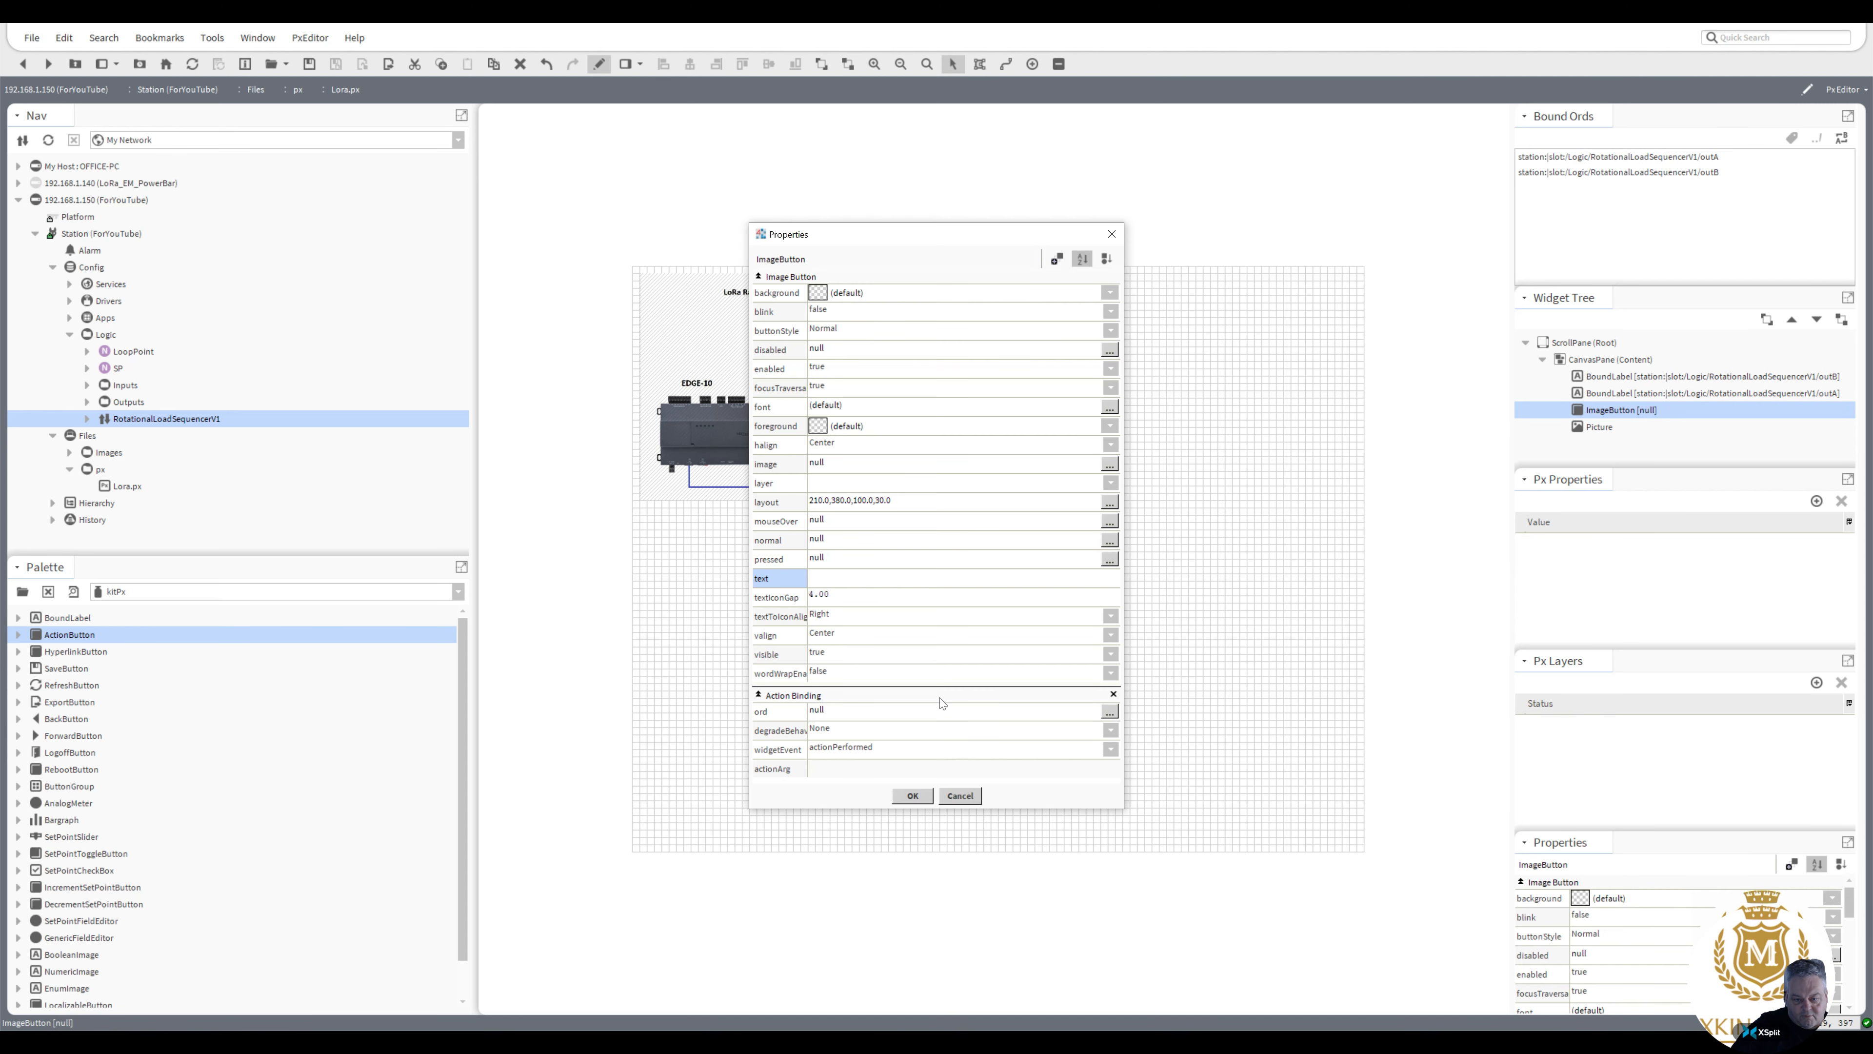
left_click(949, 713)
key("ctrl+v")
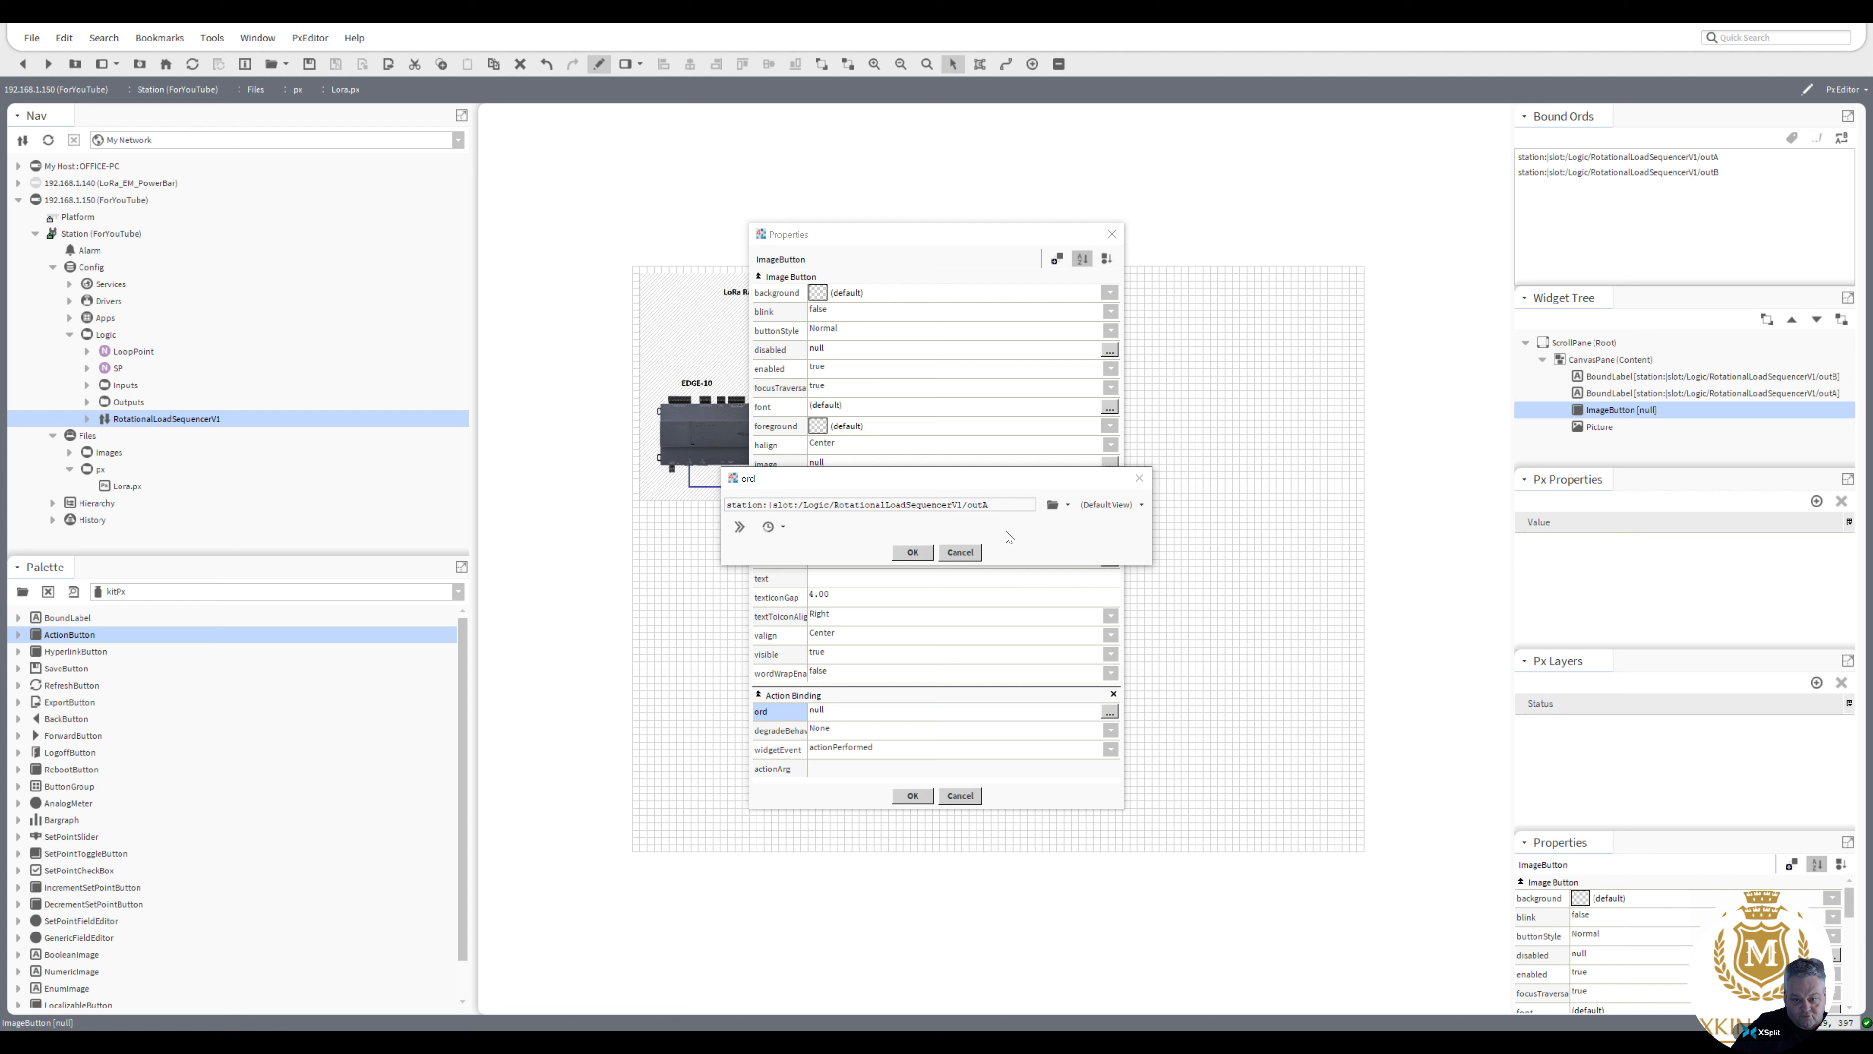
key("BackSpace")
key("BackSpace")
key("BackSpace")
key("BackSpace")
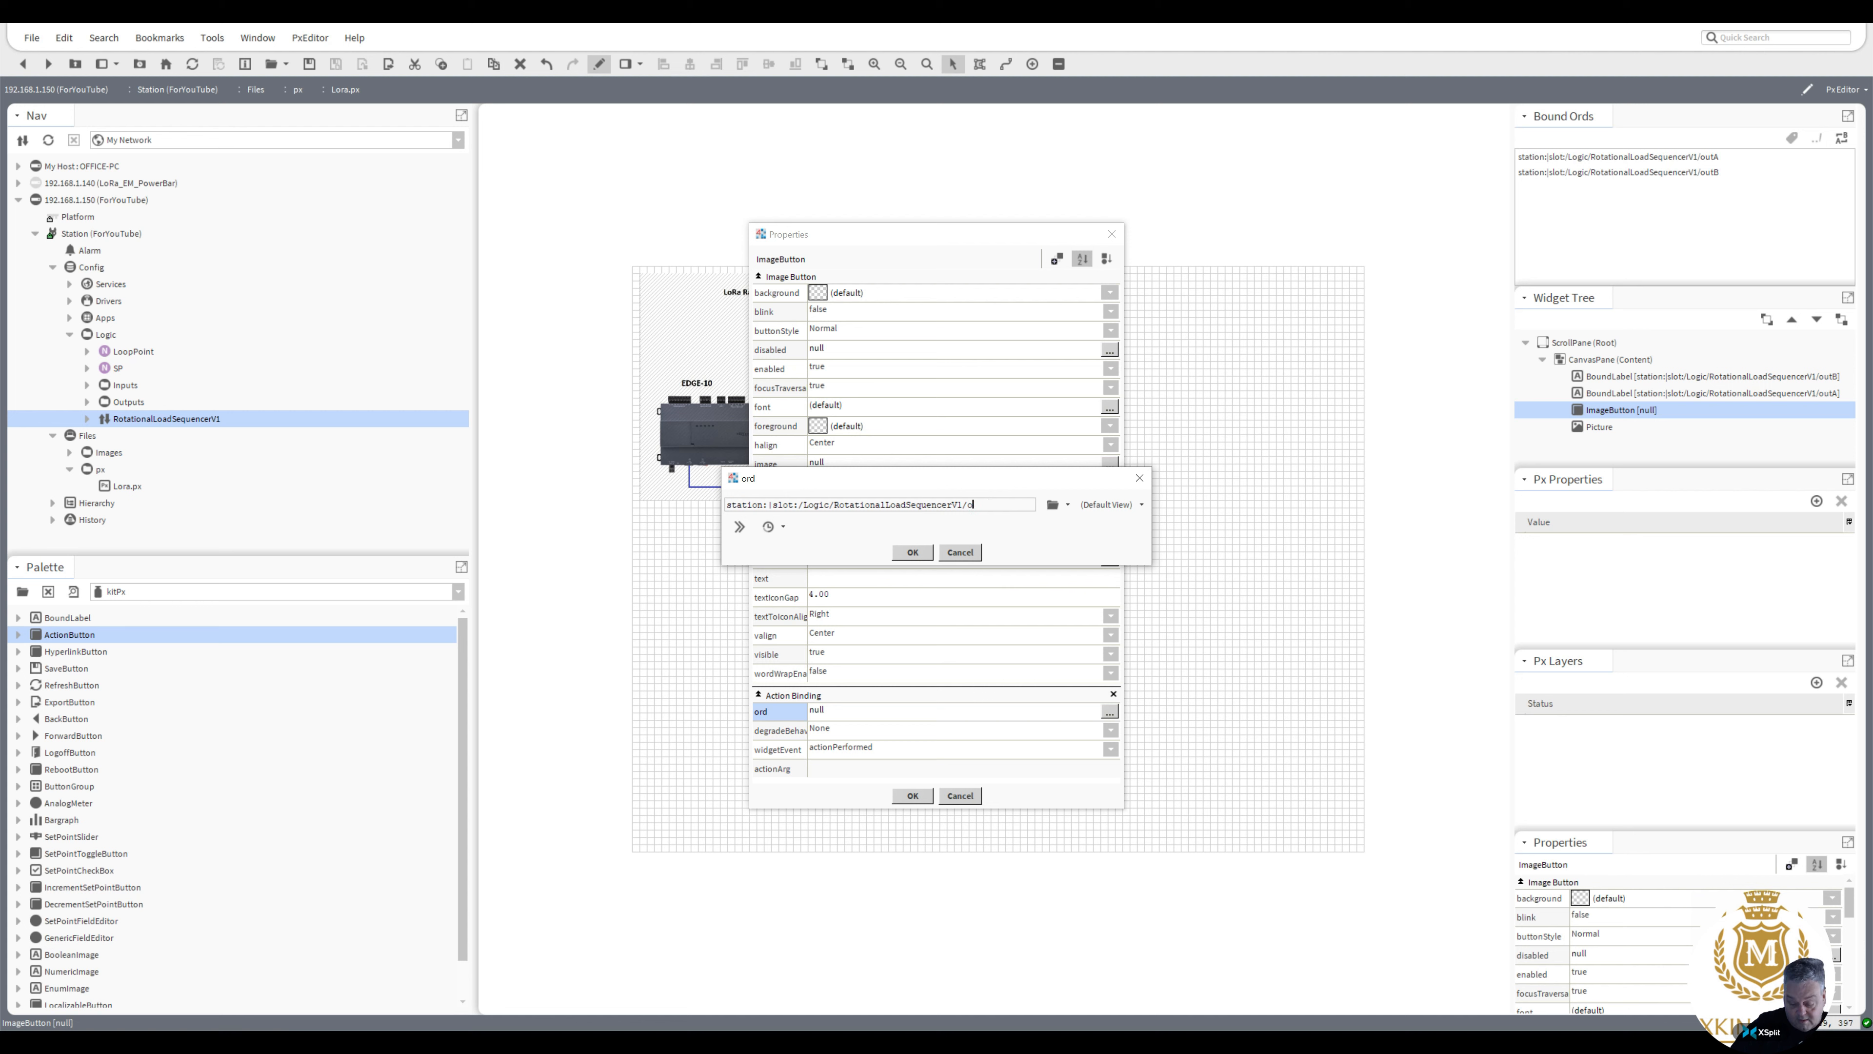
left_click(1069, 508)
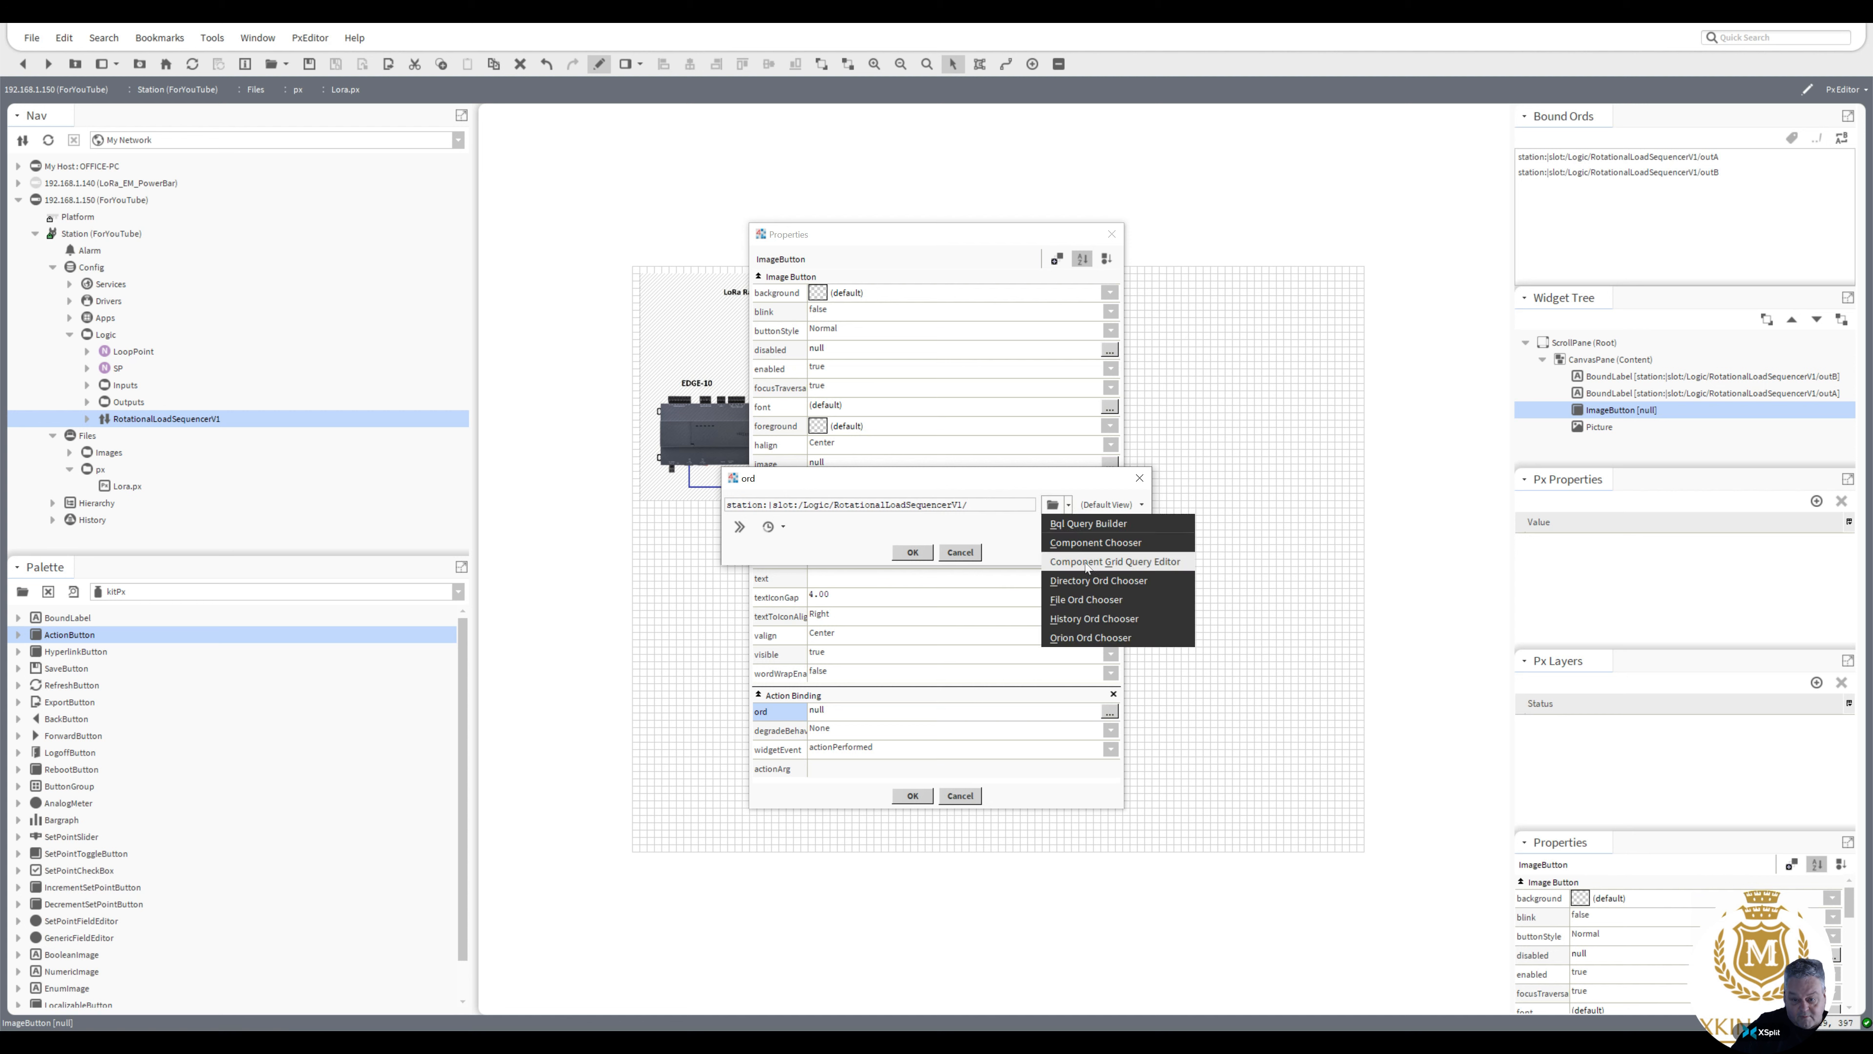
left_click(1096, 542)
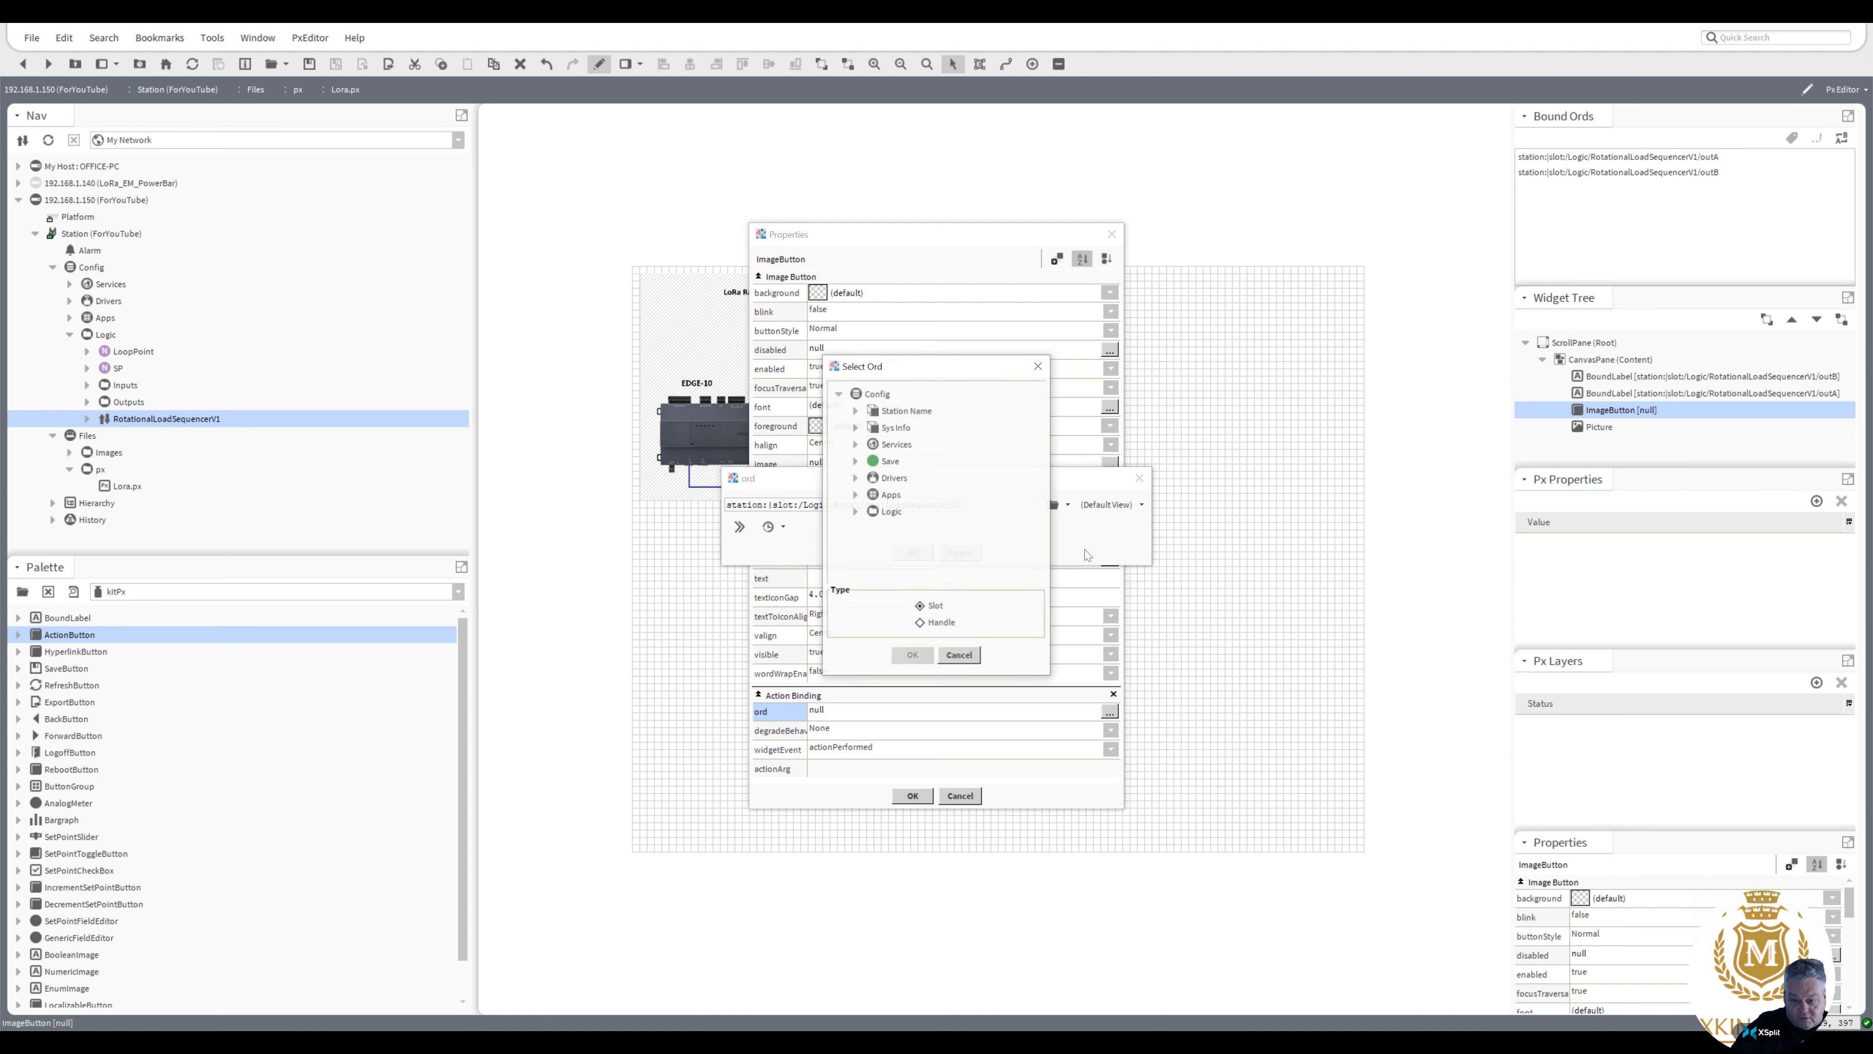
left_click(959, 656)
key("End")
key("BackSpace")
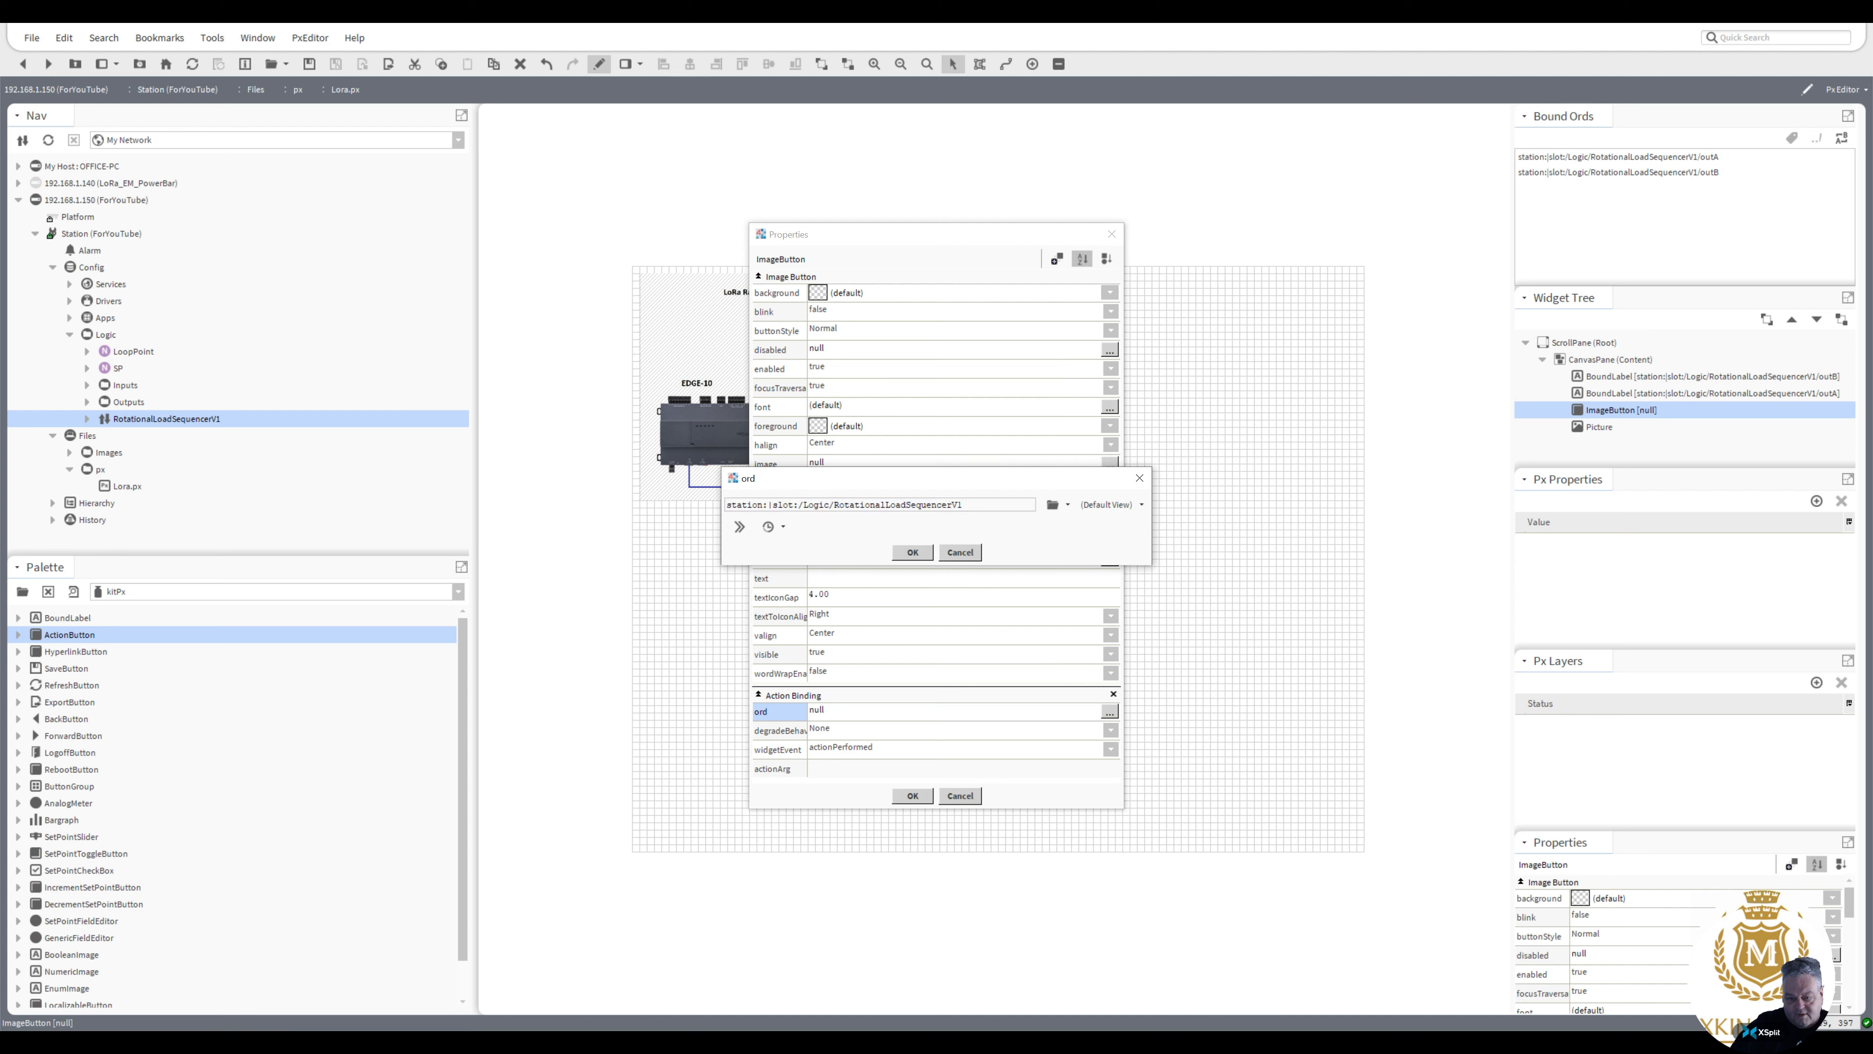
Bind the button's Action Binding to resetFailedLoad of RotationalLoadSequencerV1 using the component chooser and apply the properties
left_click(1068, 505)
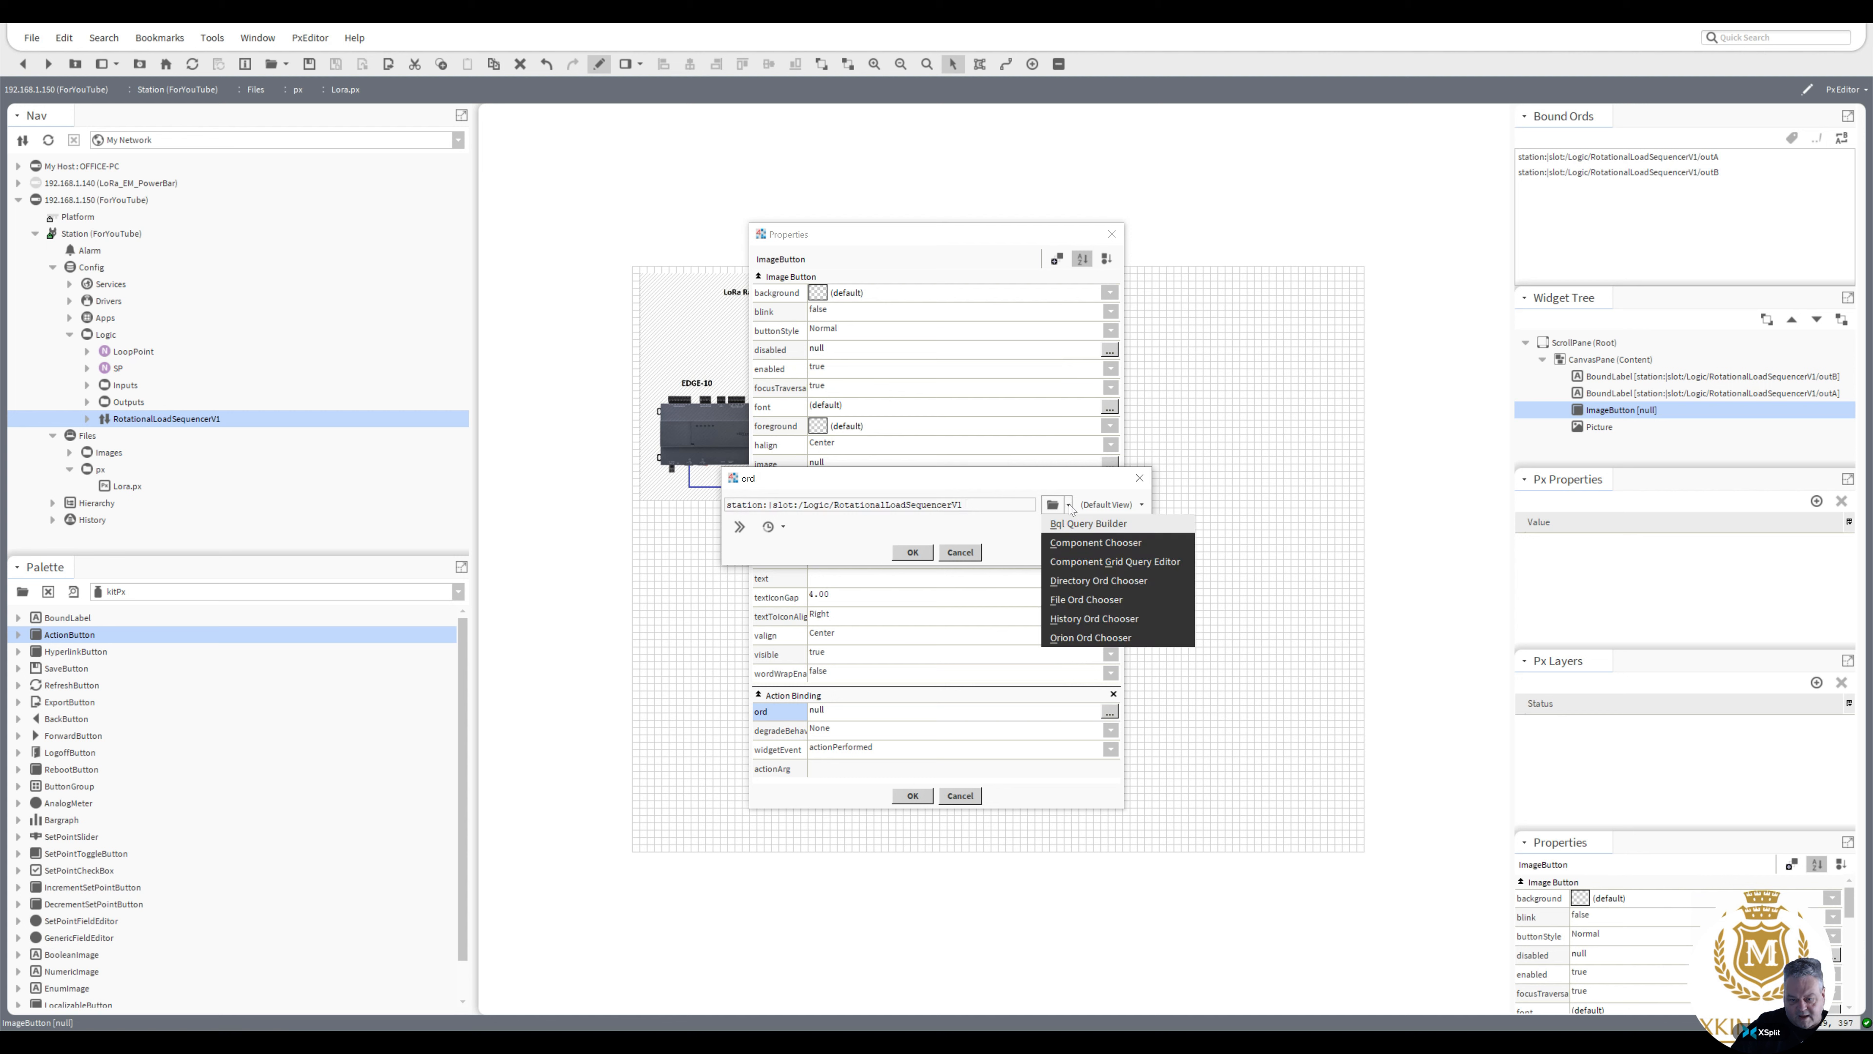
left_click(1079, 546)
left_click_drag(1037, 438, 1044, 566)
left_click(952, 565)
double_click(952, 565)
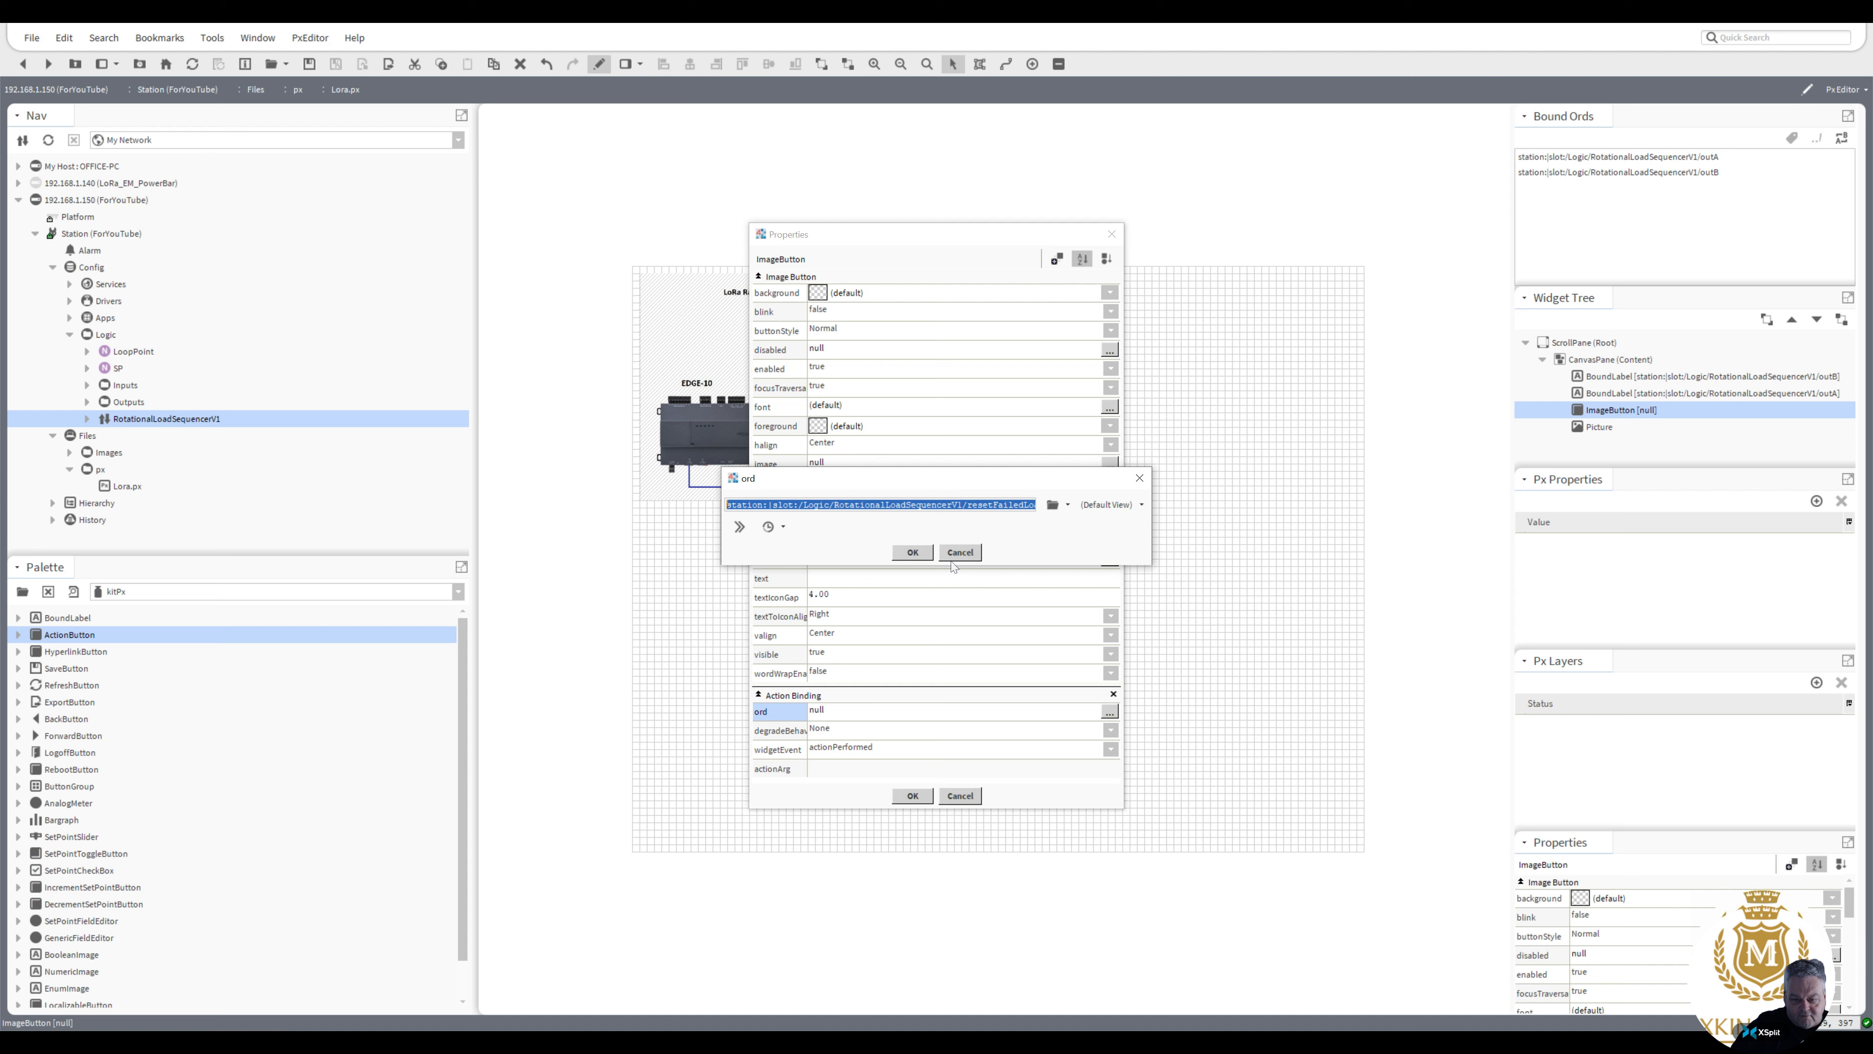
left_click(916, 557)
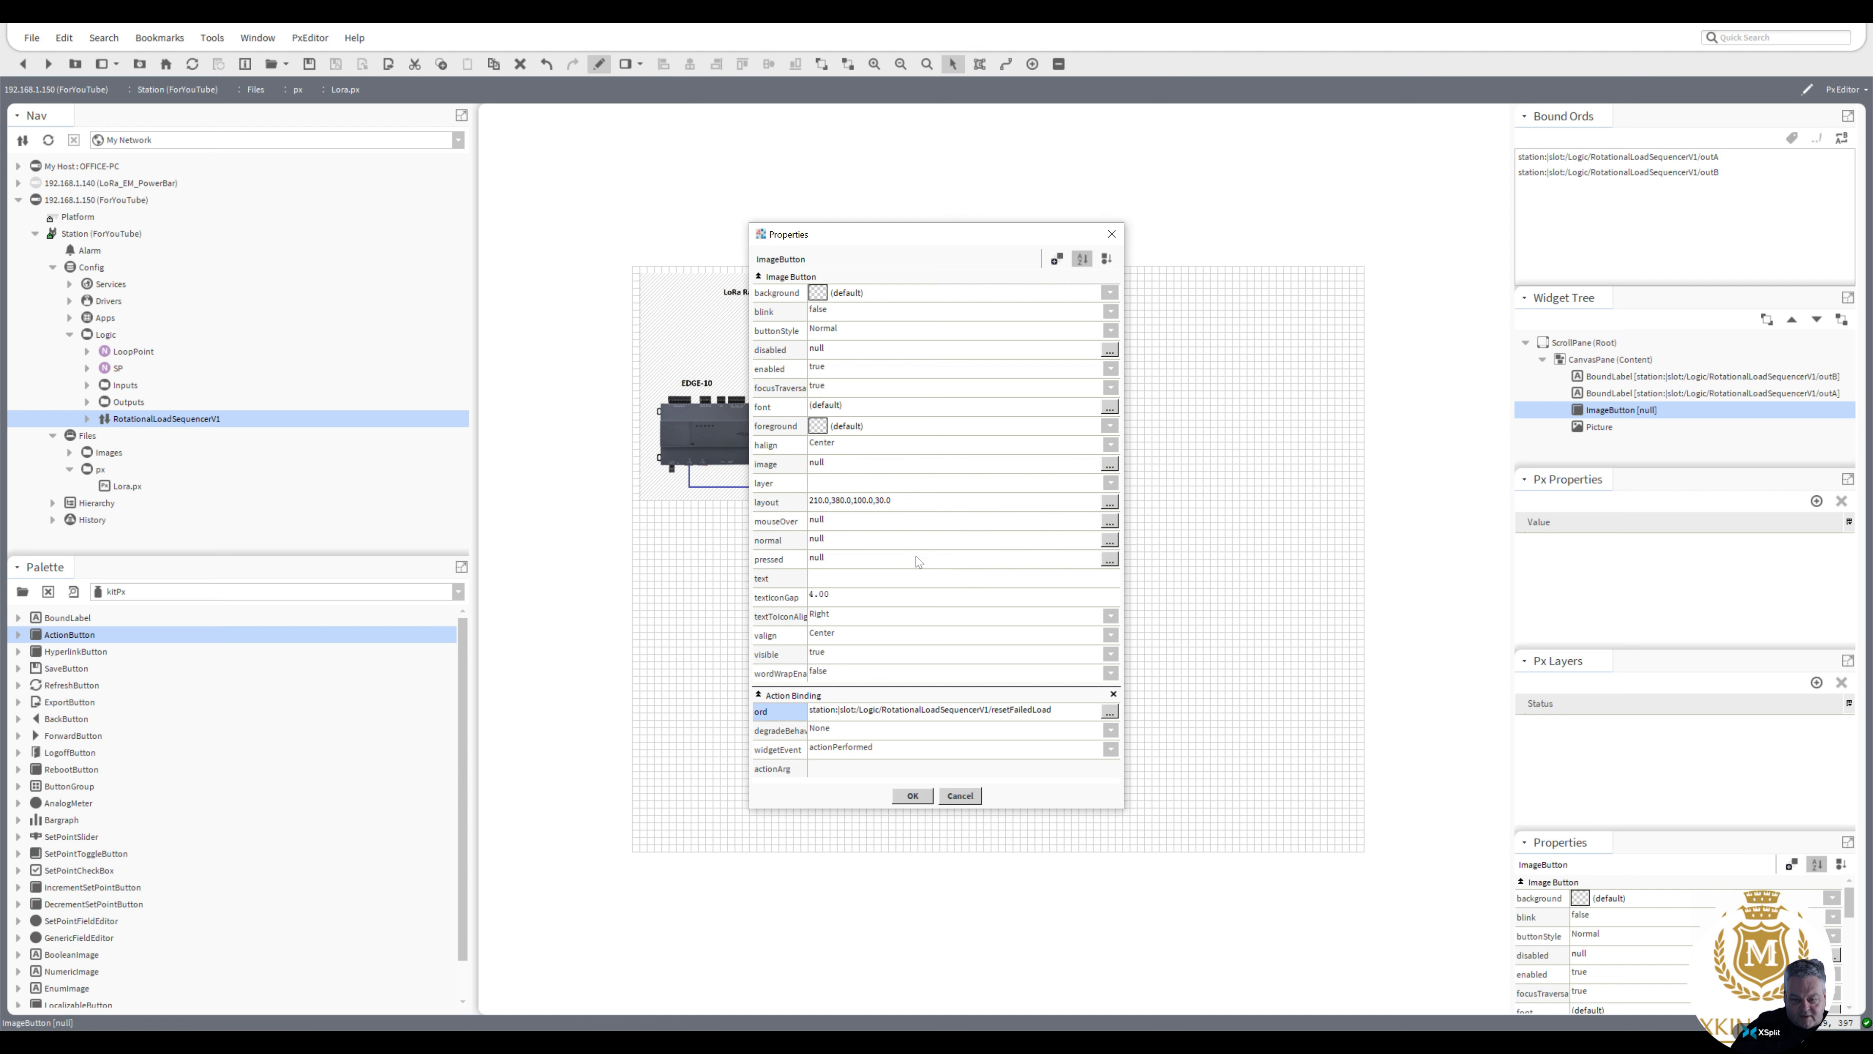
left_click(915, 795)
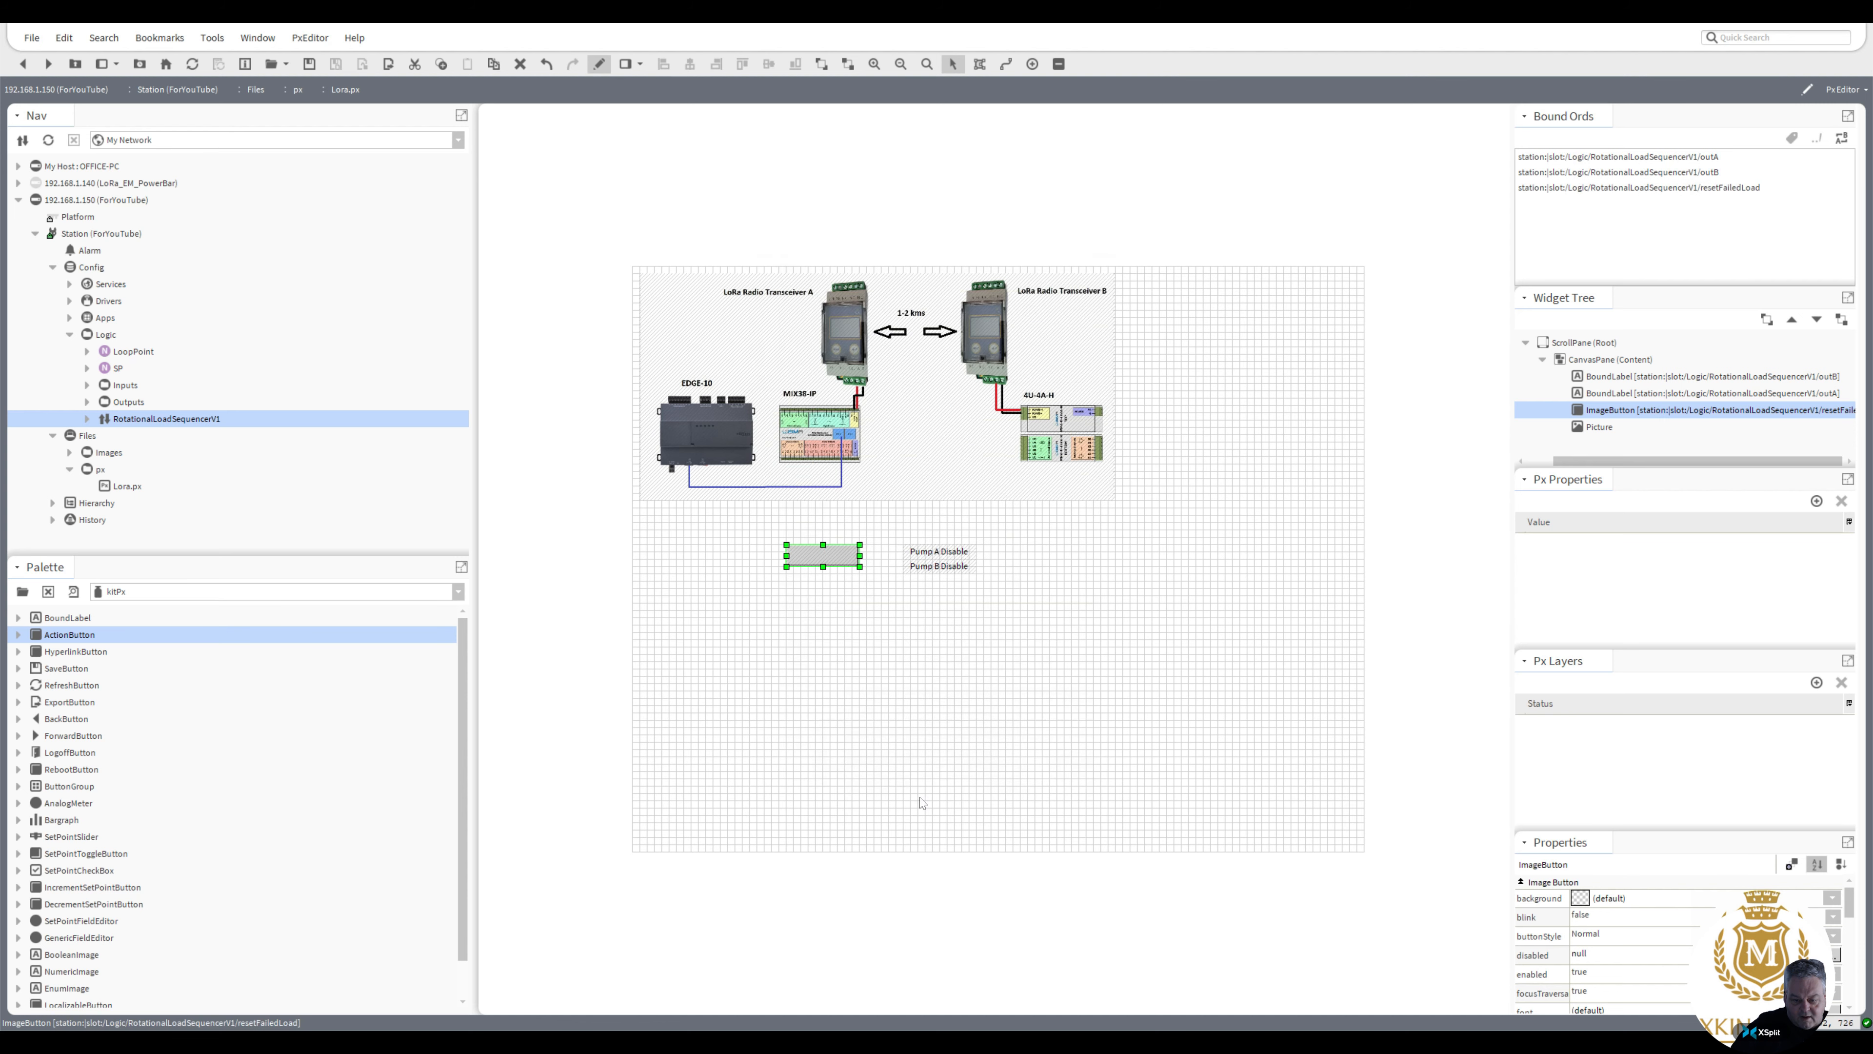
Add a baja:Value Binding to the button alongside its Action Binding
double_click(820, 563)
left_click(1056, 259)
double_click(931, 357)
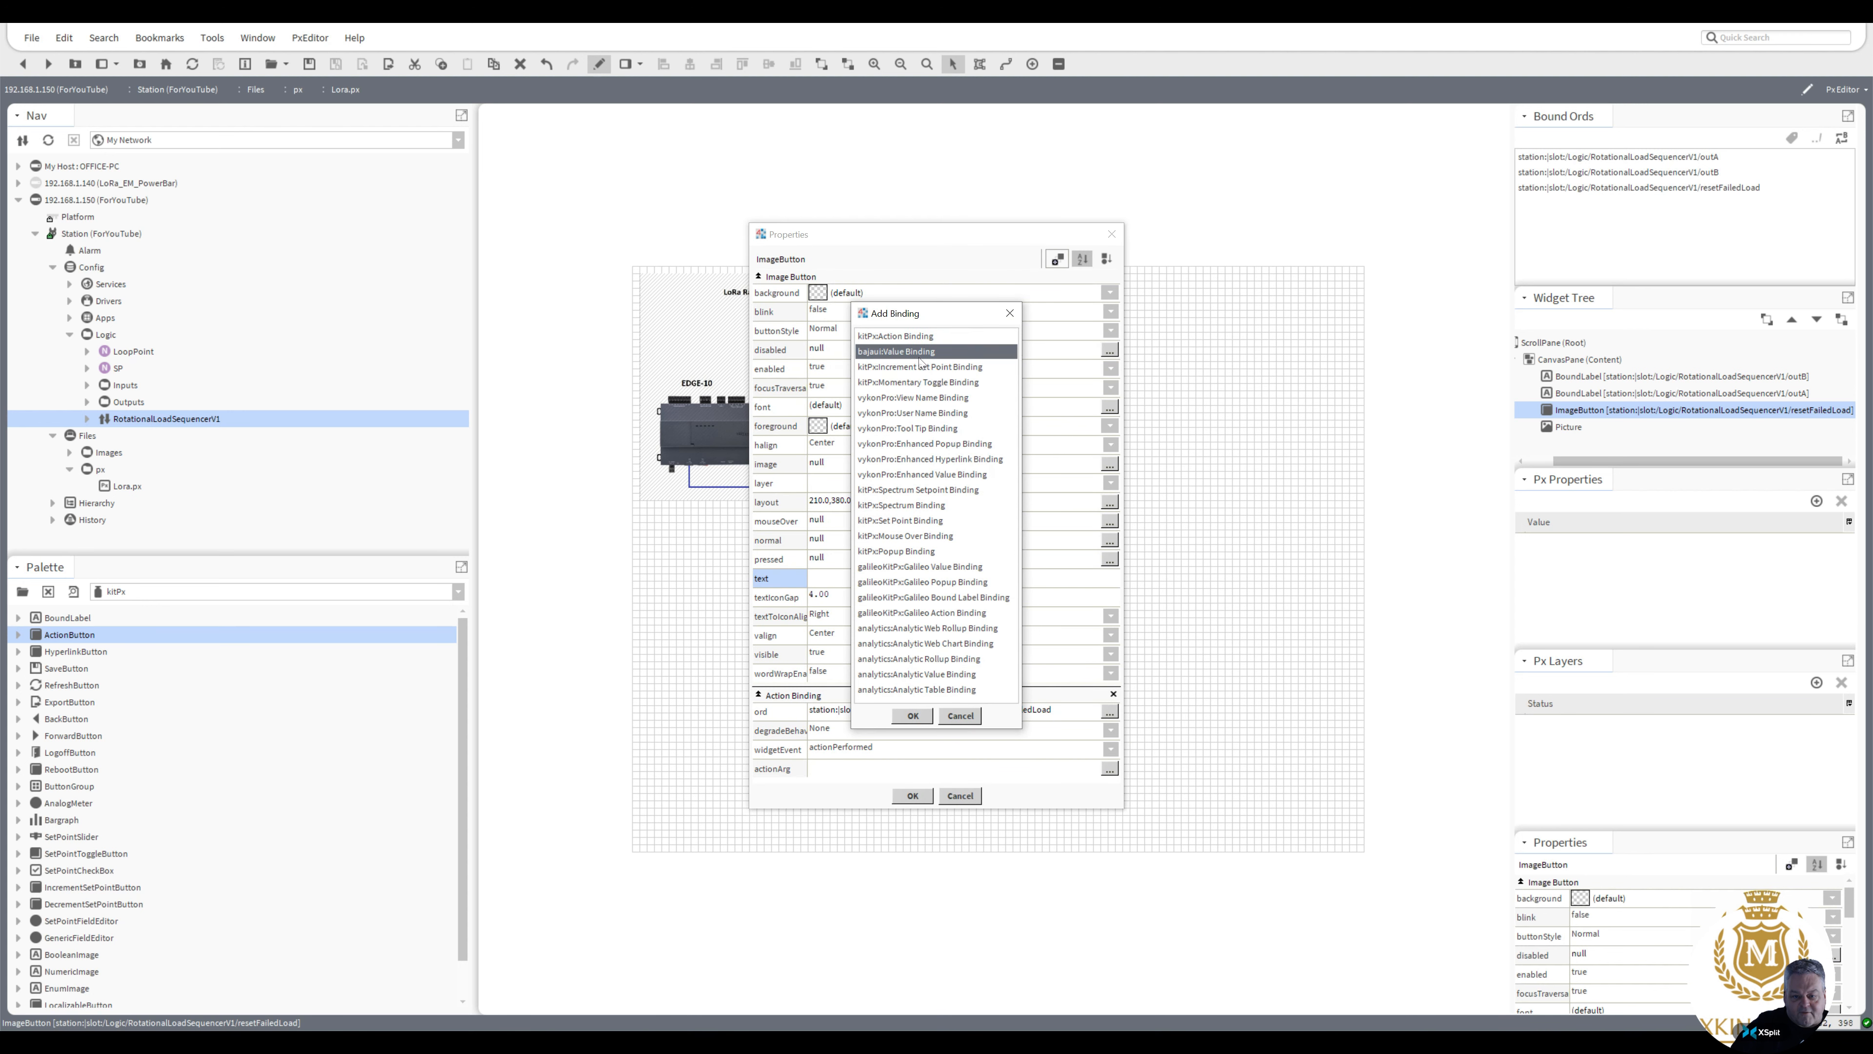
left_click_drag(1114, 561, 1136, 716)
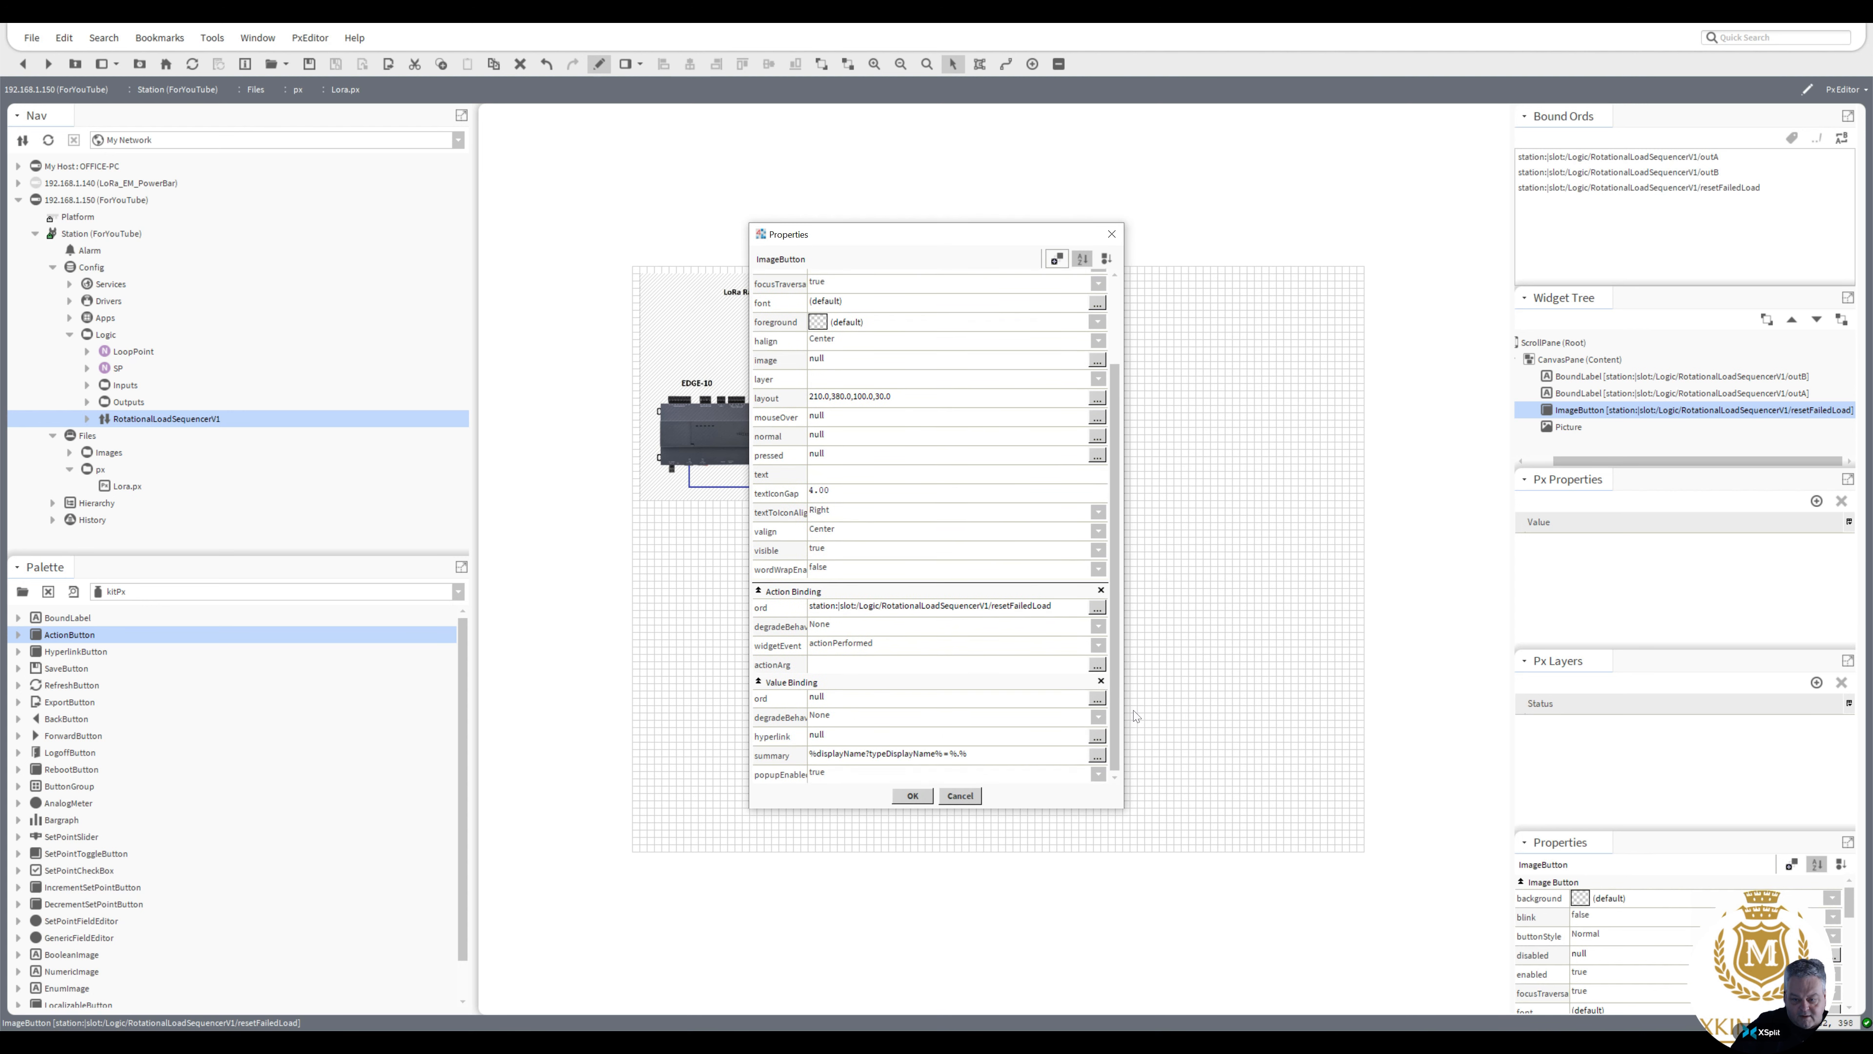
Copy the Action Binding's resetFailedLoad ord into the ord of the button's Value Binding and apply the properties
left_click(1008, 612)
key("ctrl+c")
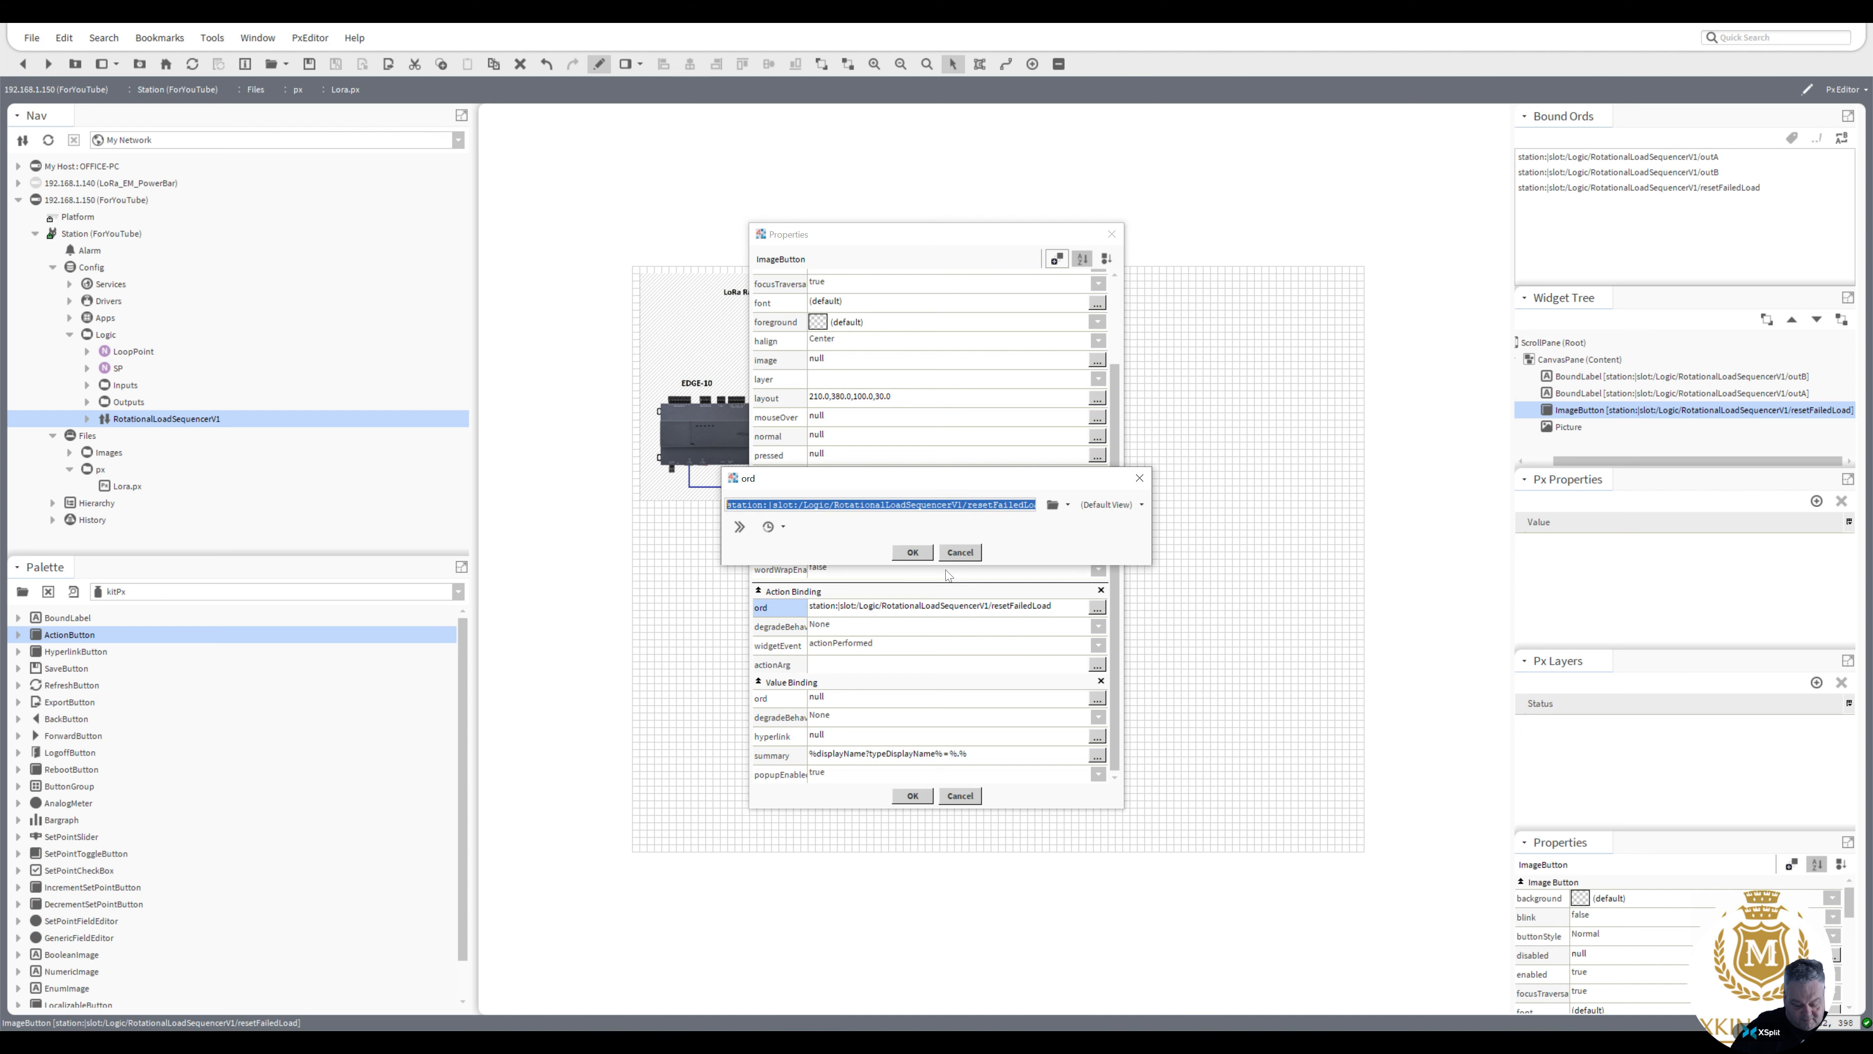
left_click(913, 554)
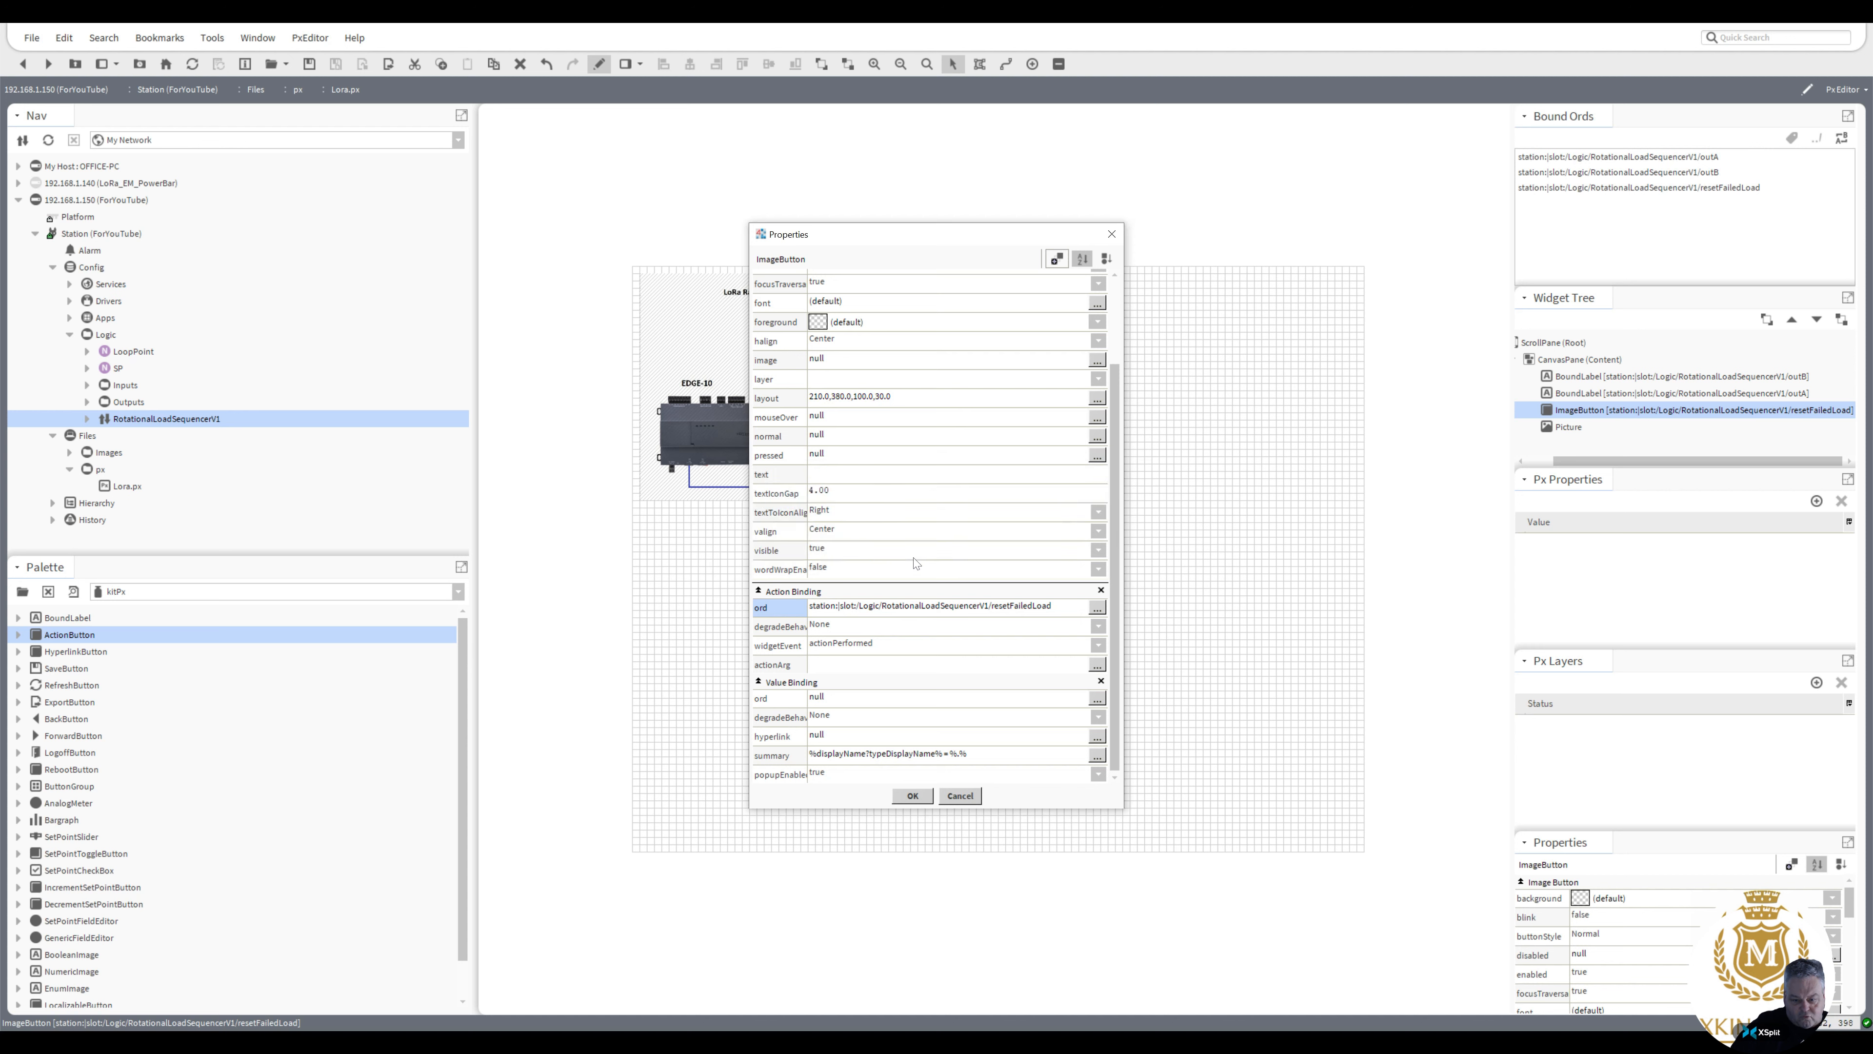
left_click(927, 701)
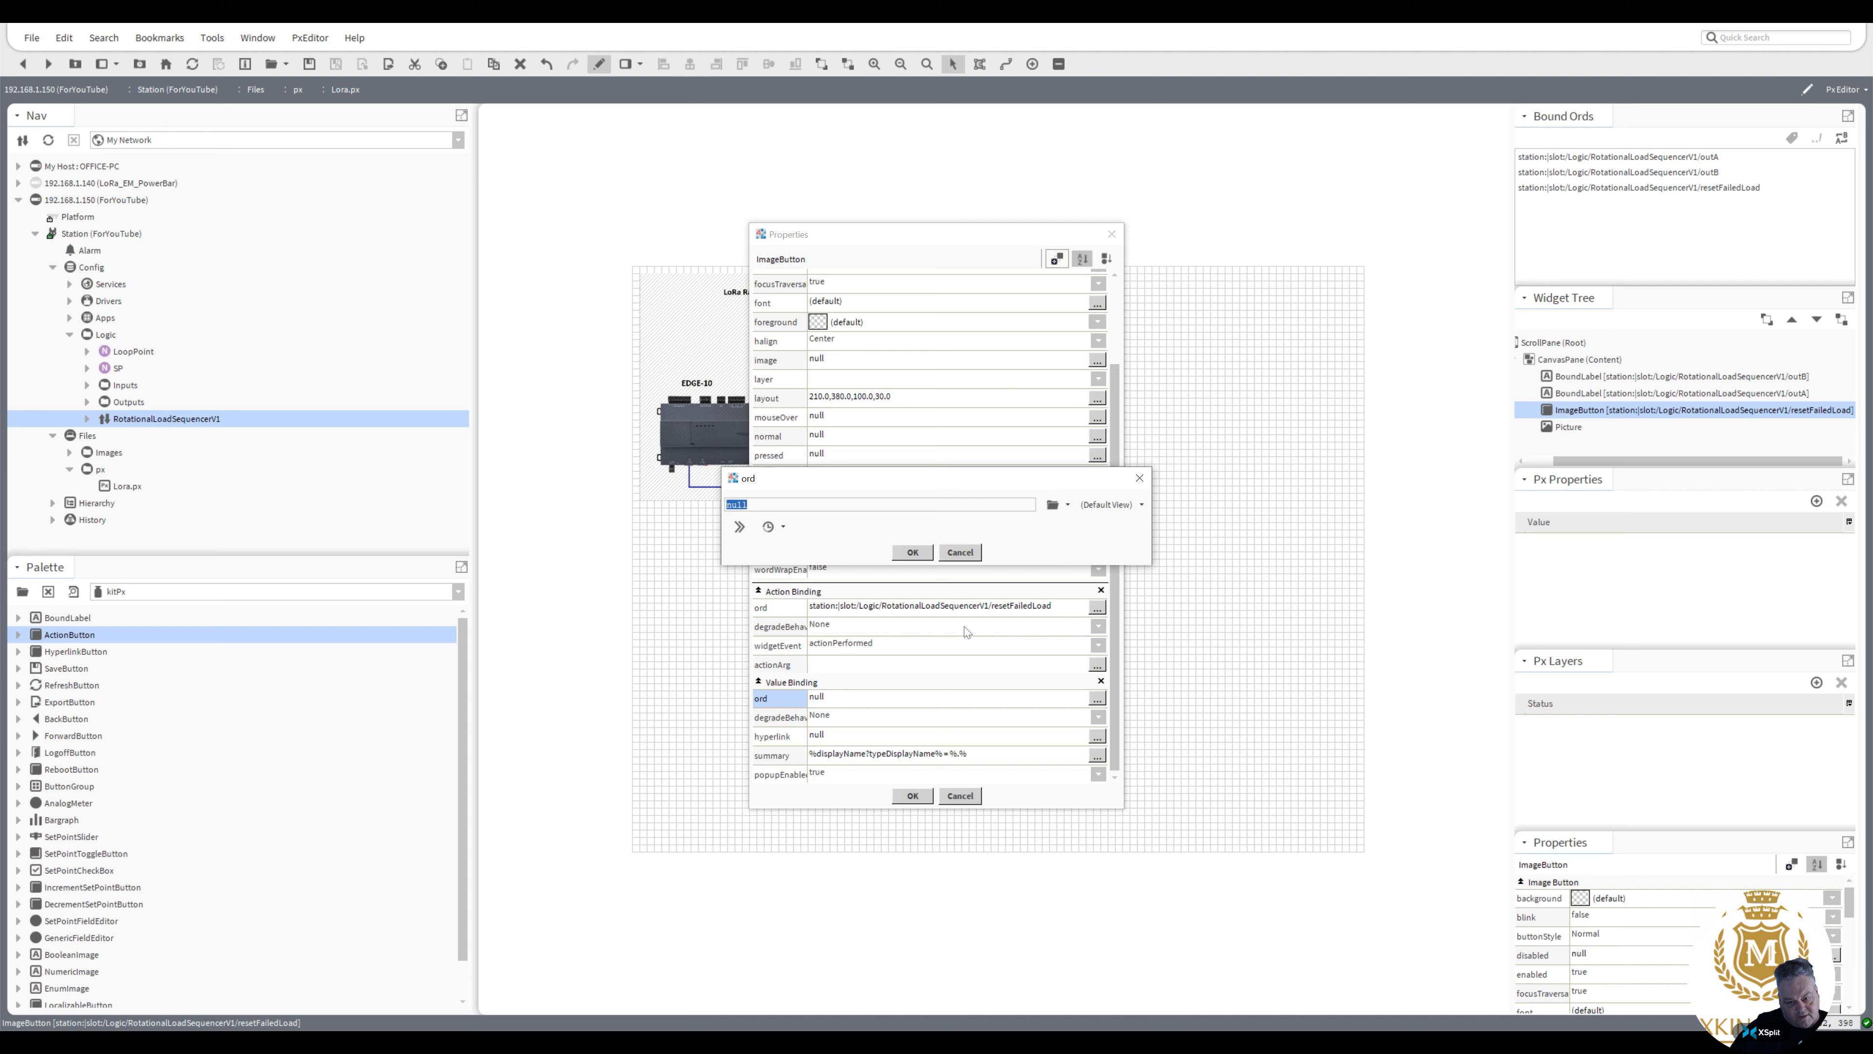
key("ctrl+v")
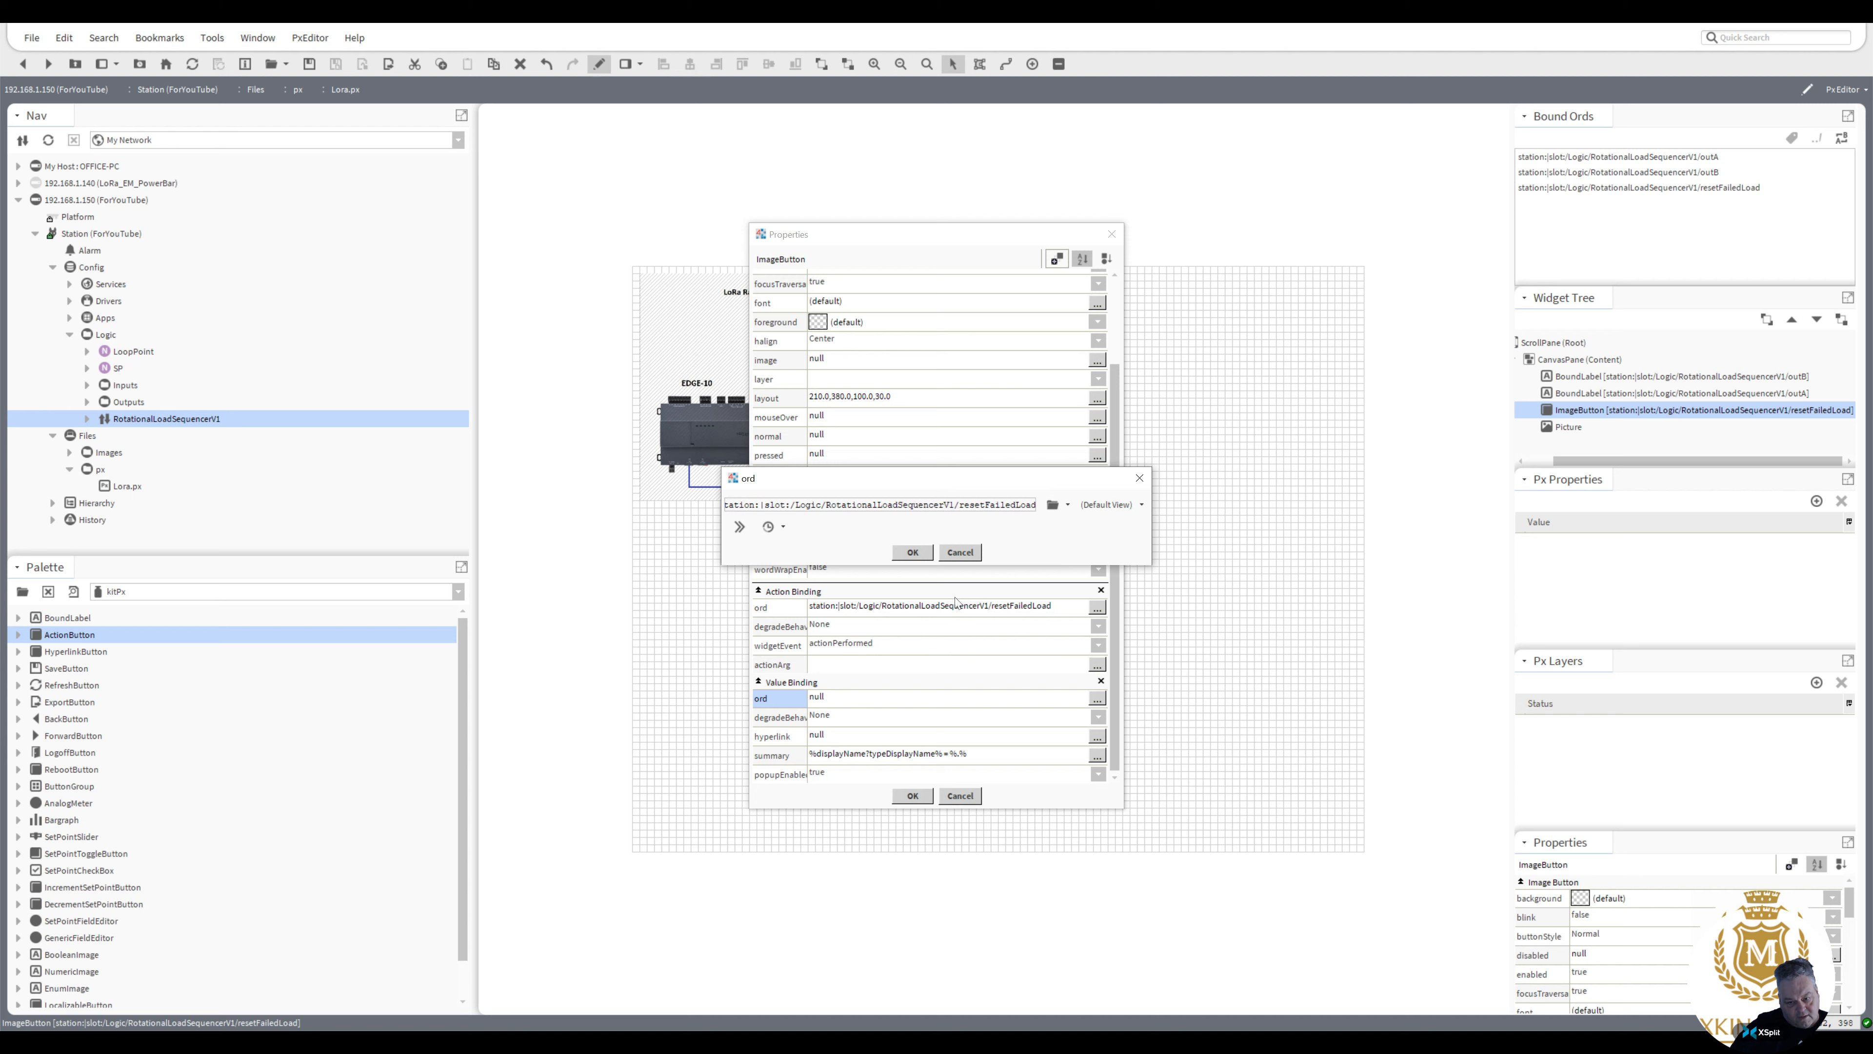
left_click(912, 552)
left_click(913, 796)
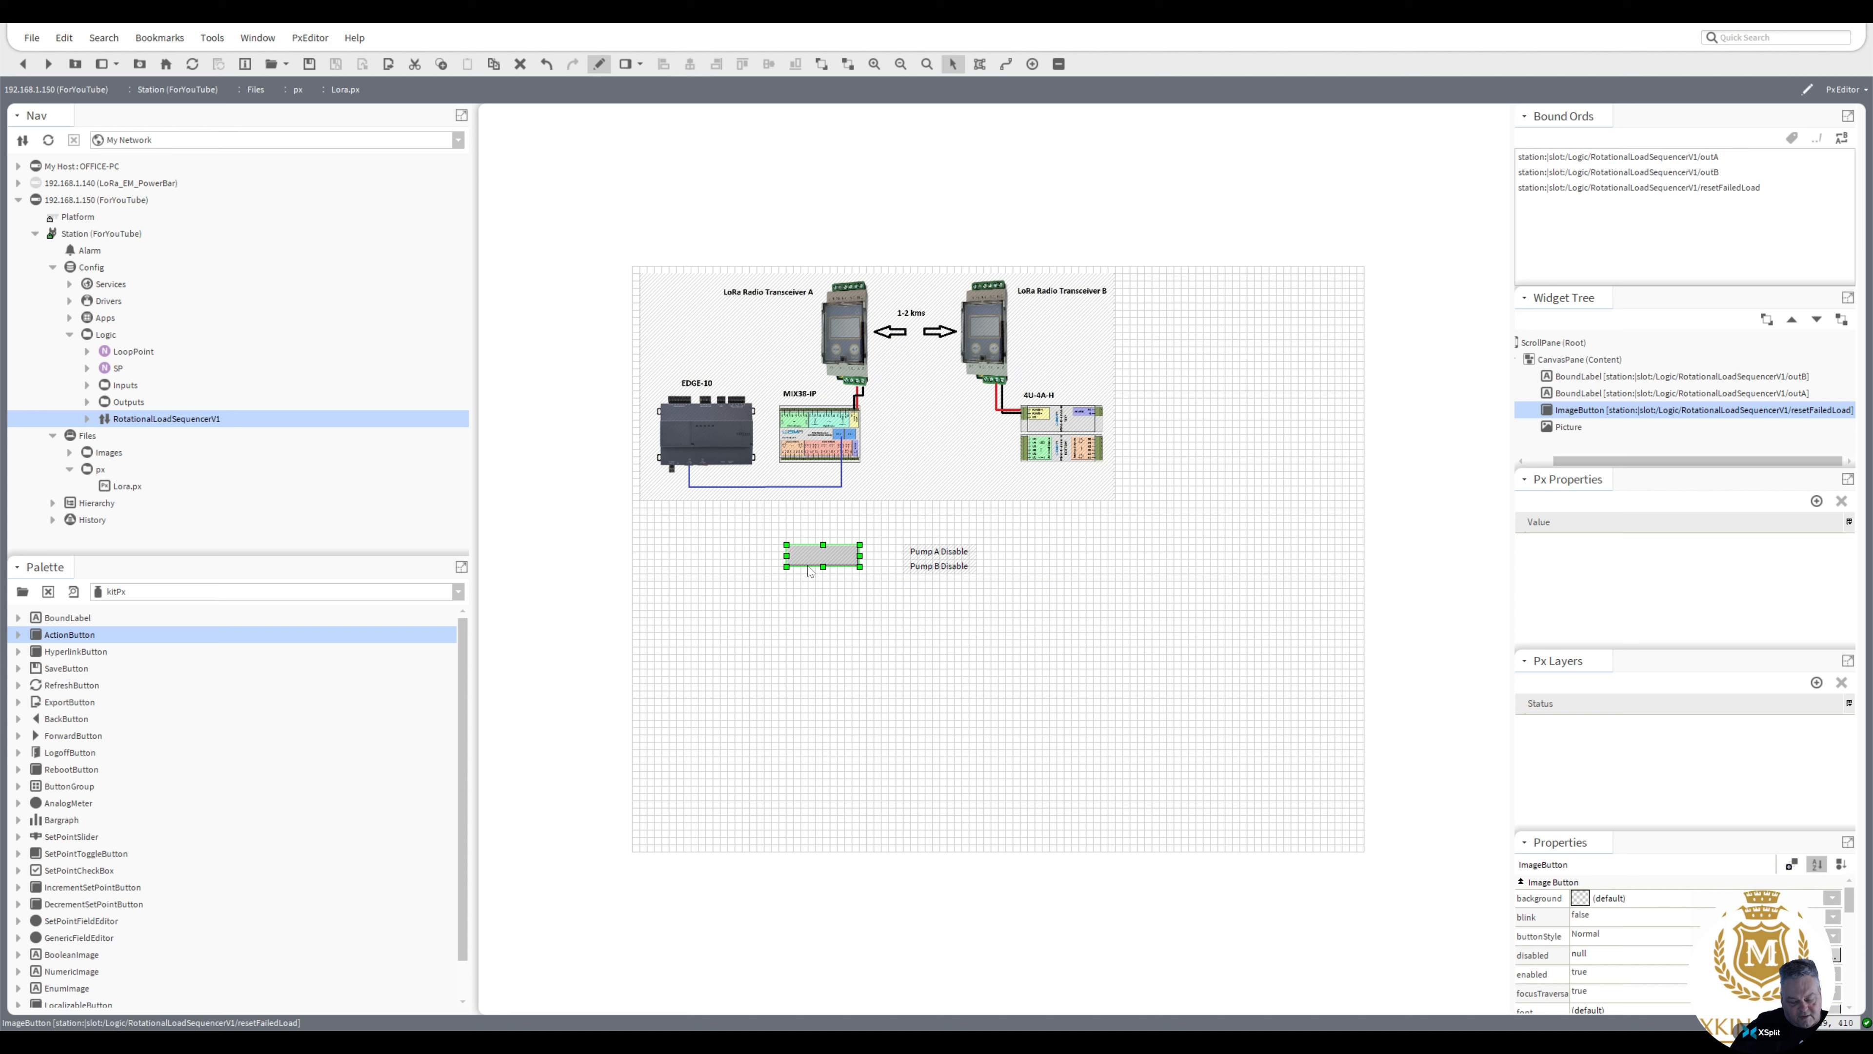
Widen the button to the left to about 180 by 30 and check its text and binding properties
left_click_drag(787, 556, 728, 557)
double_click(793, 561)
left_click(919, 521)
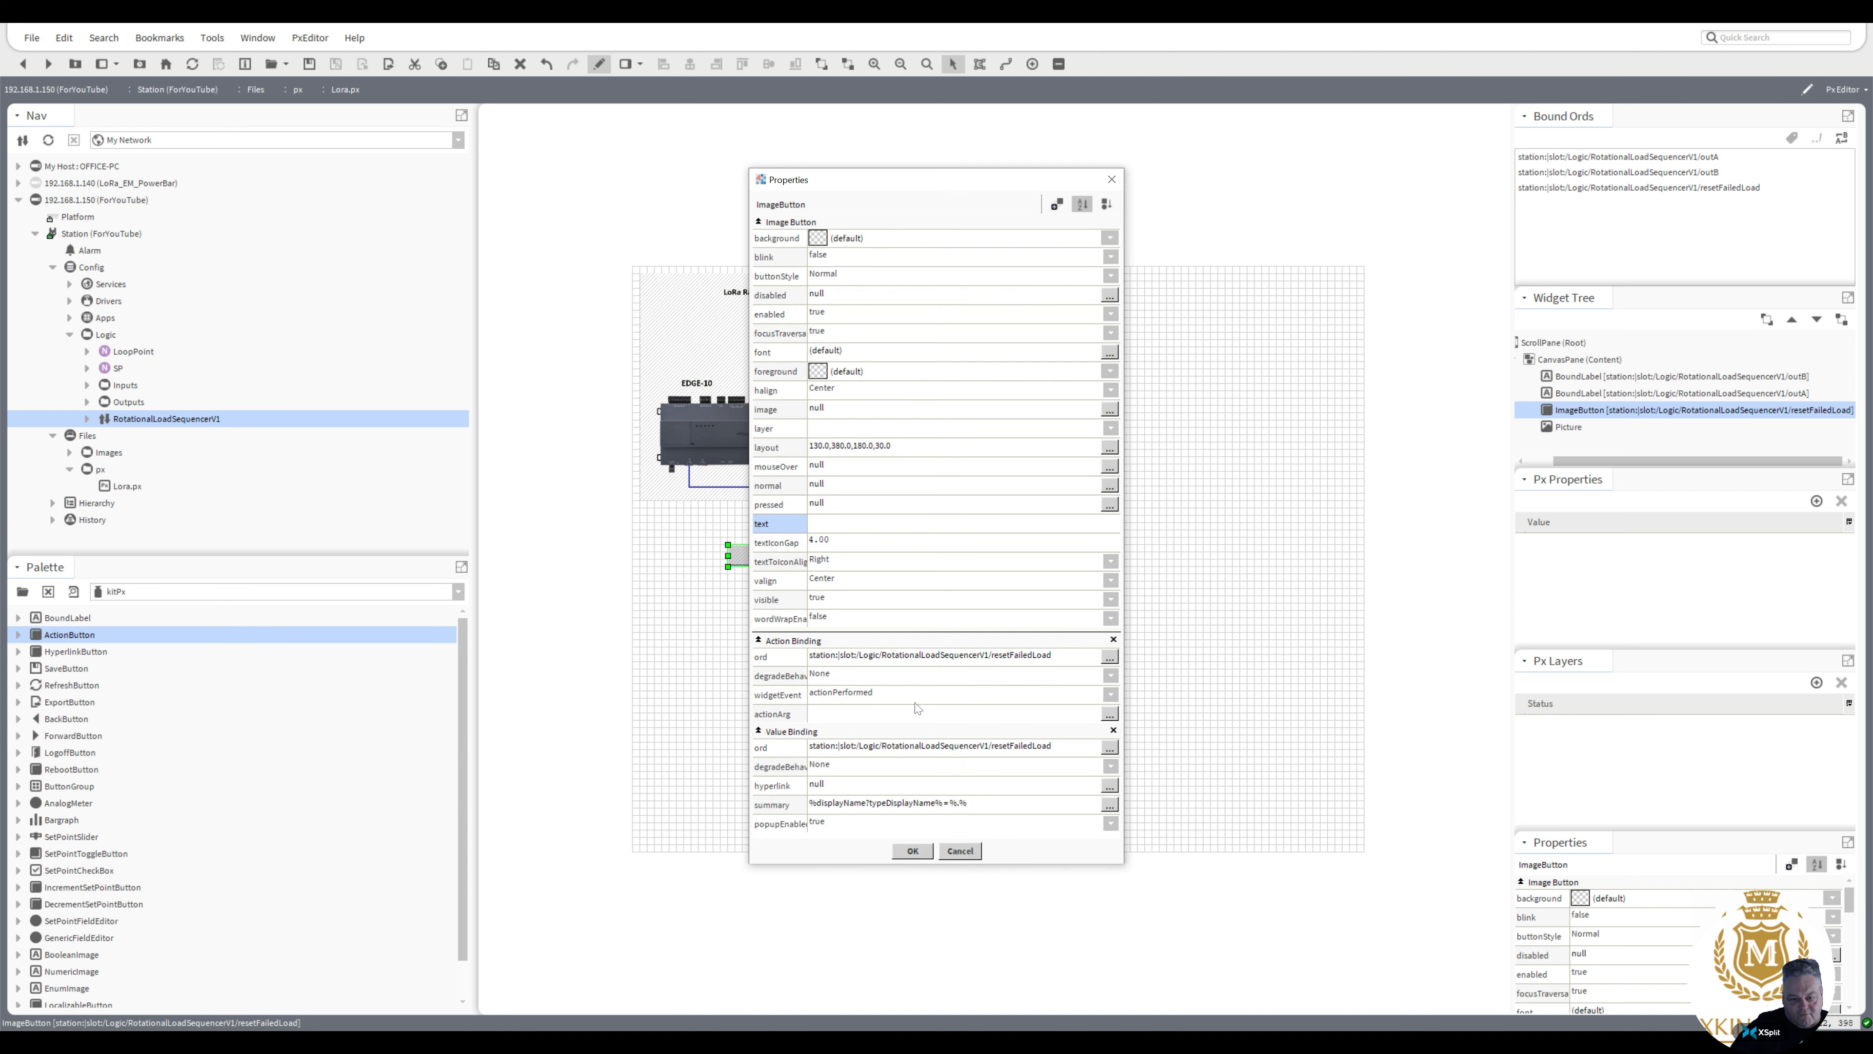
left_click(914, 850)
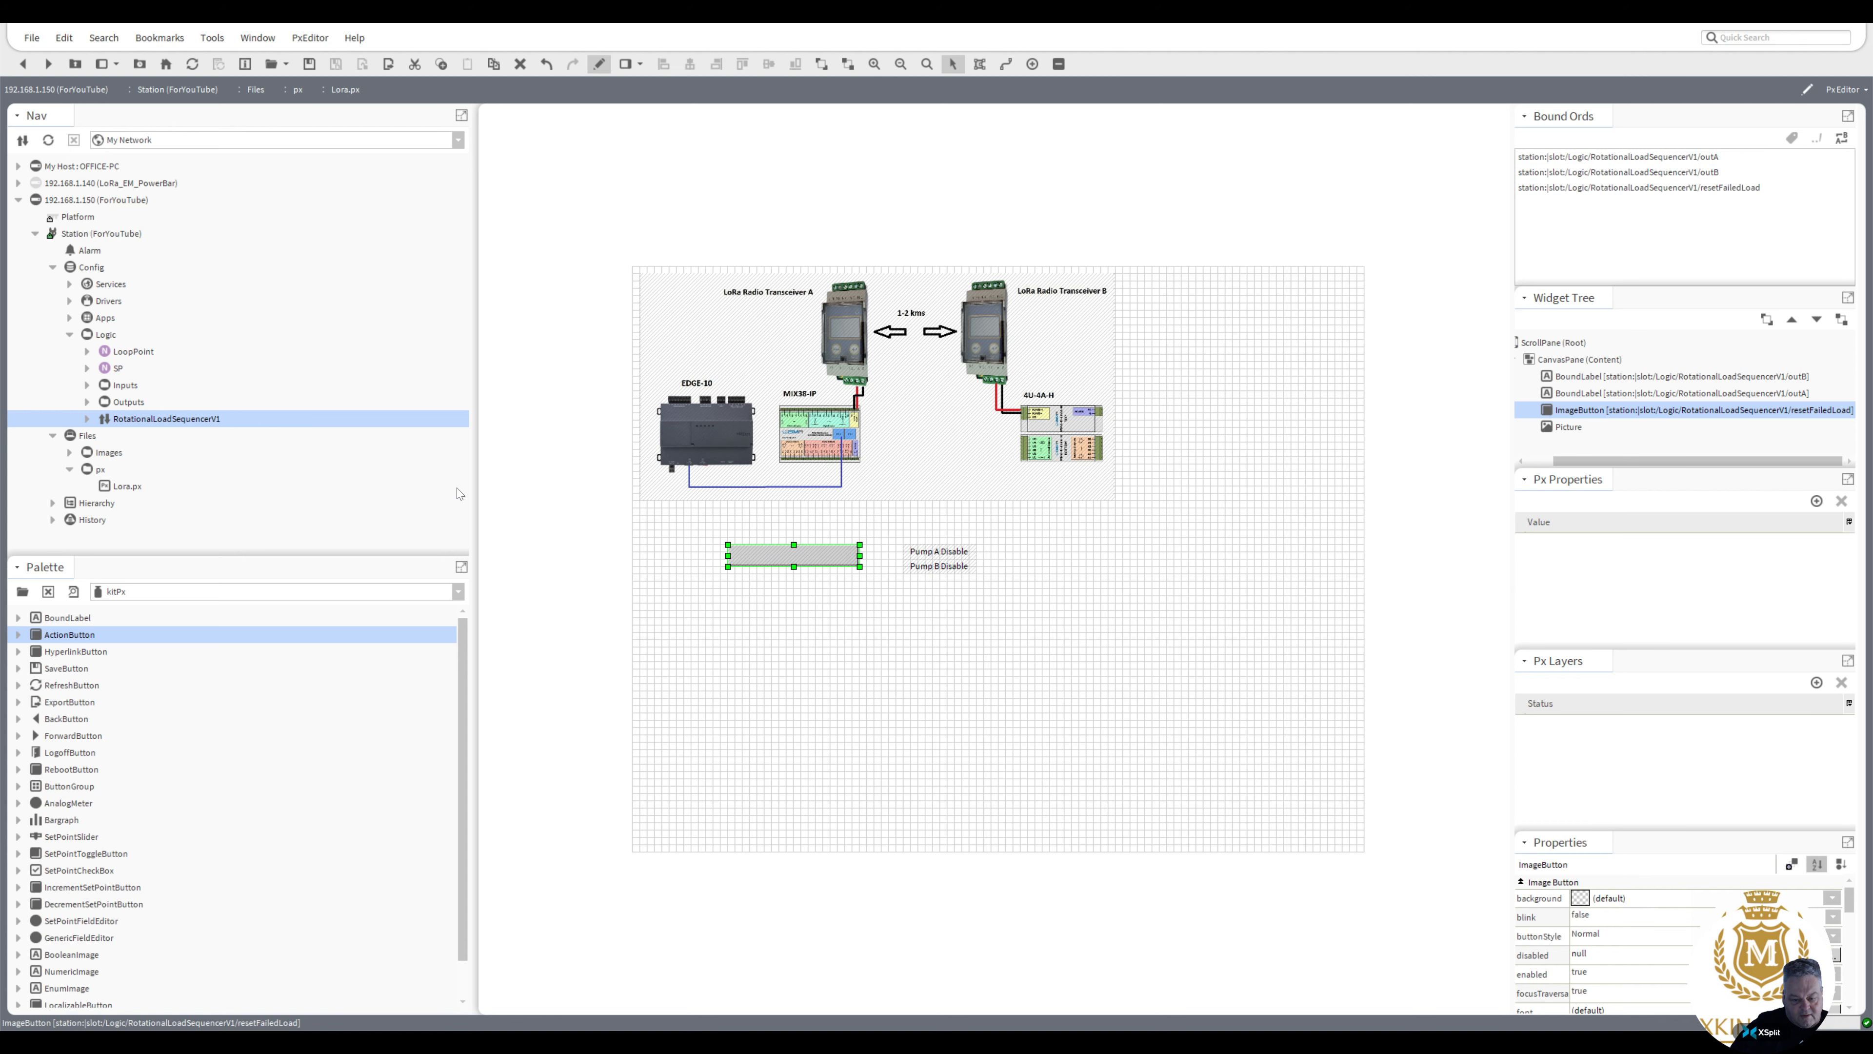
Open the AX Slot Sheet of RotationalLoadSequencerV1, saving the changes to Lora.px, and return to the graphic after viewing the slots
right_click(176, 418)
mouse_move(221, 427)
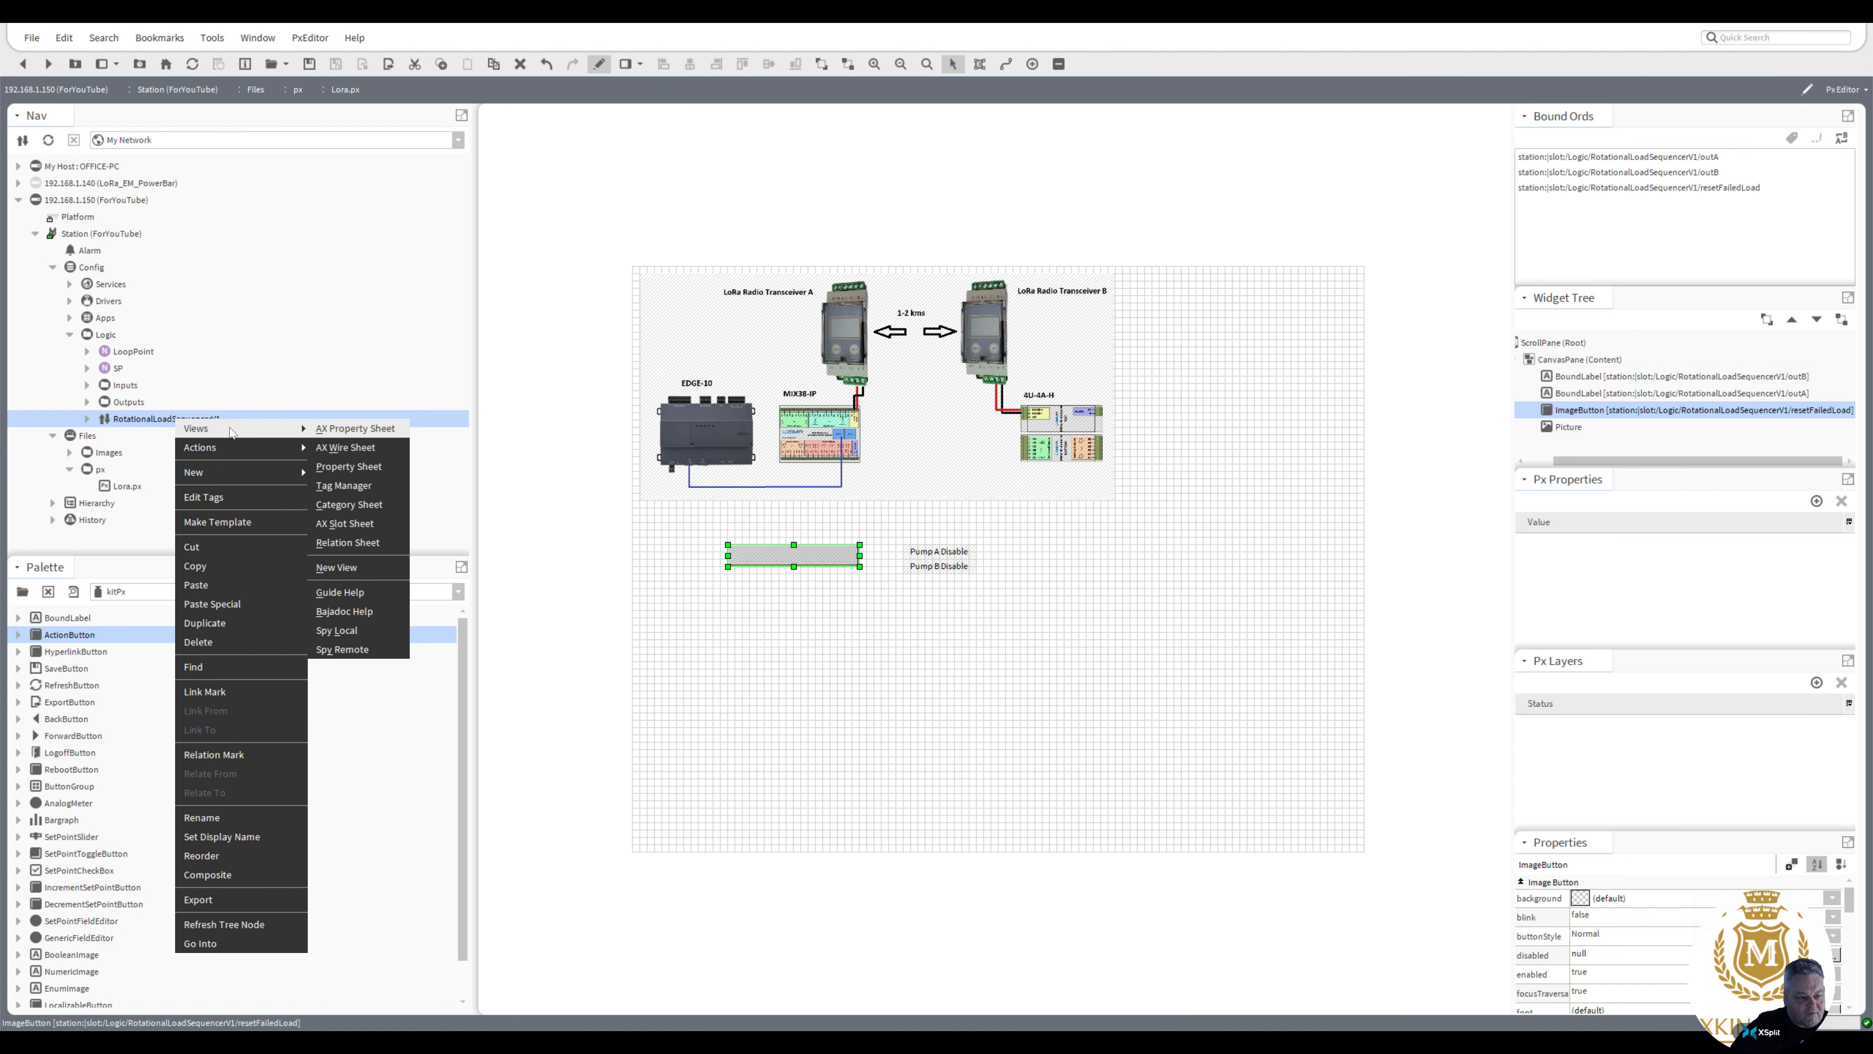
left_click(362, 523)
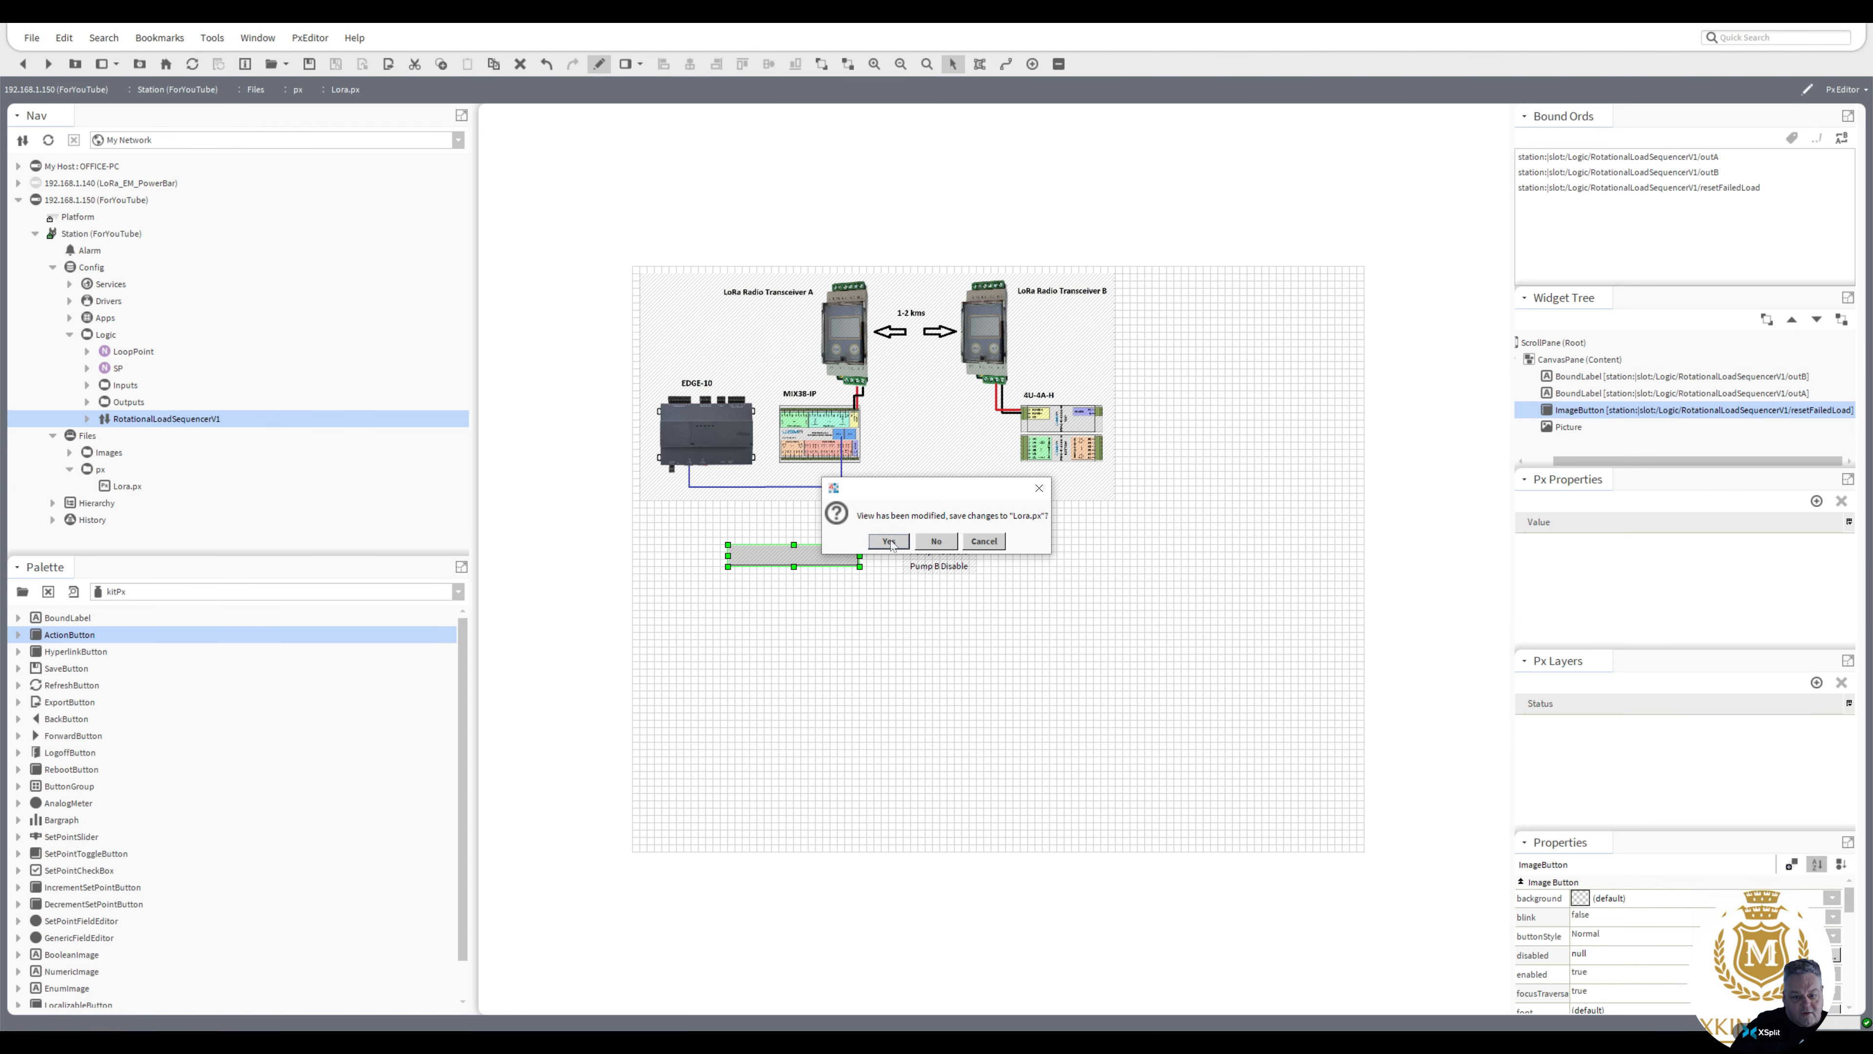
left_click(889, 540)
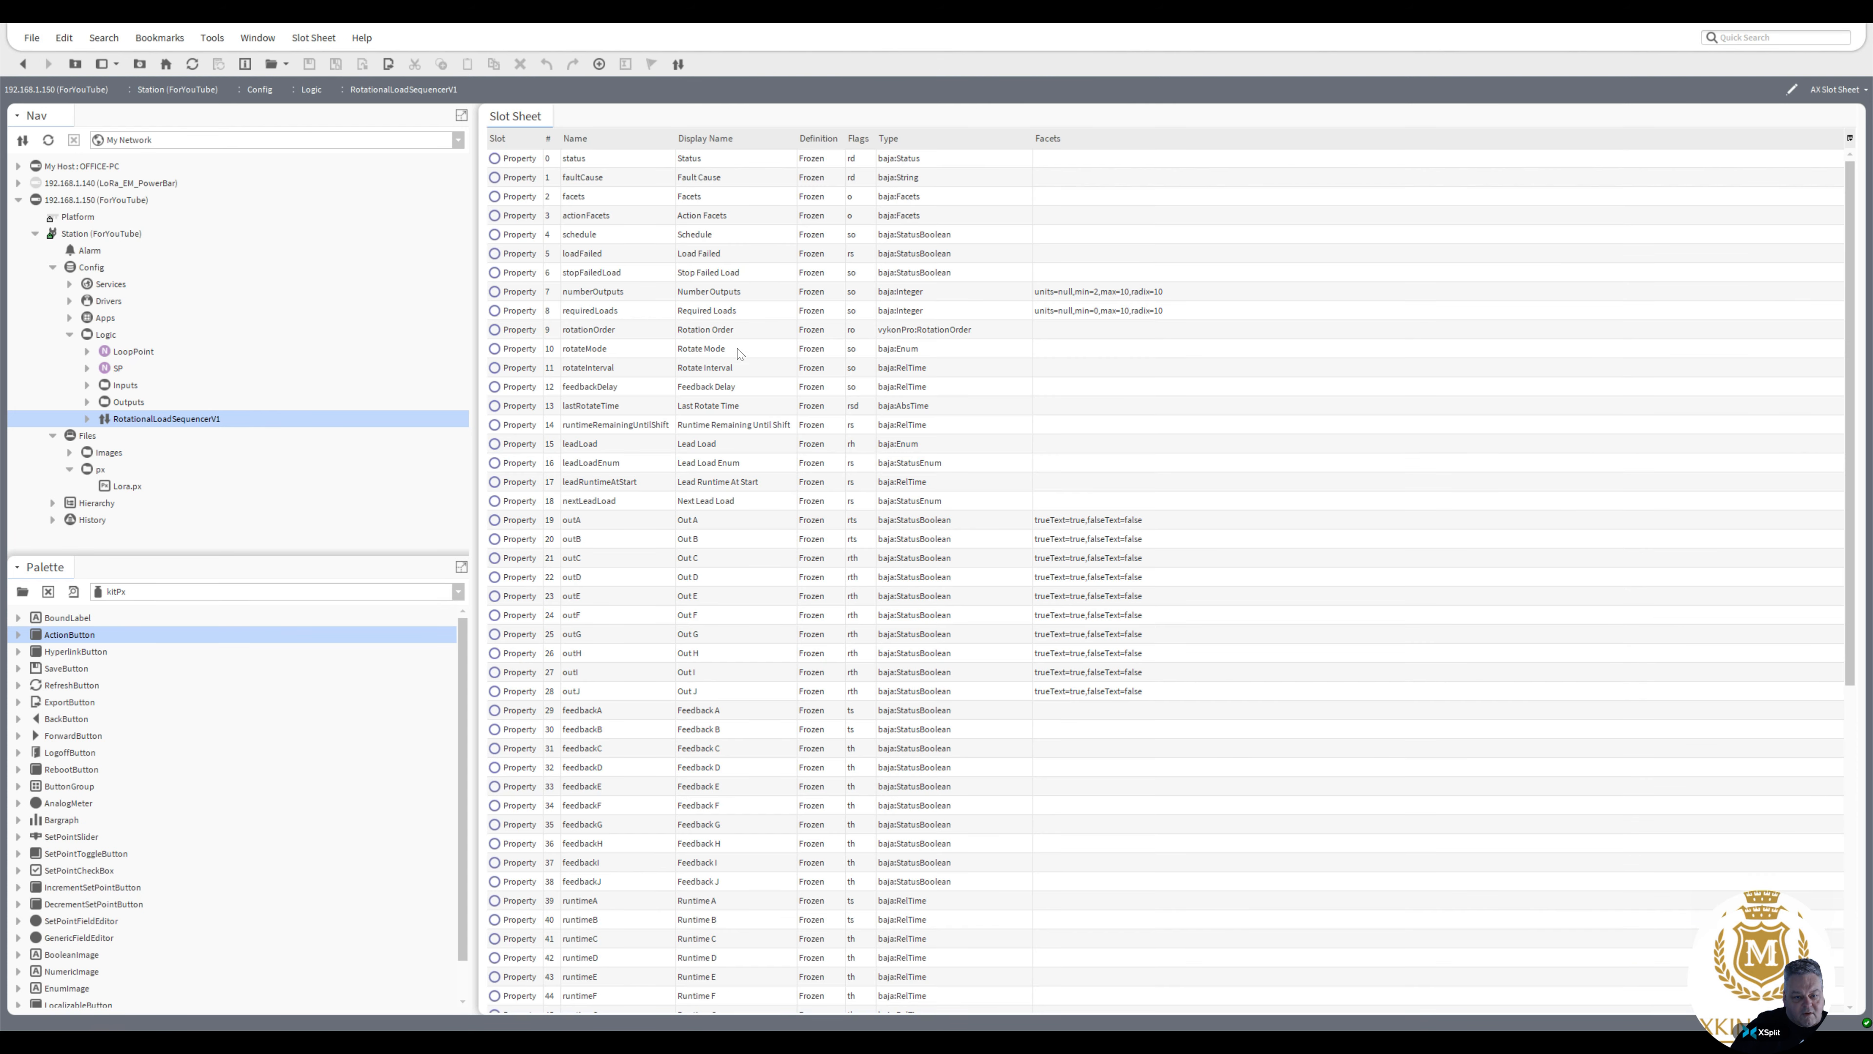
left_click(709, 180)
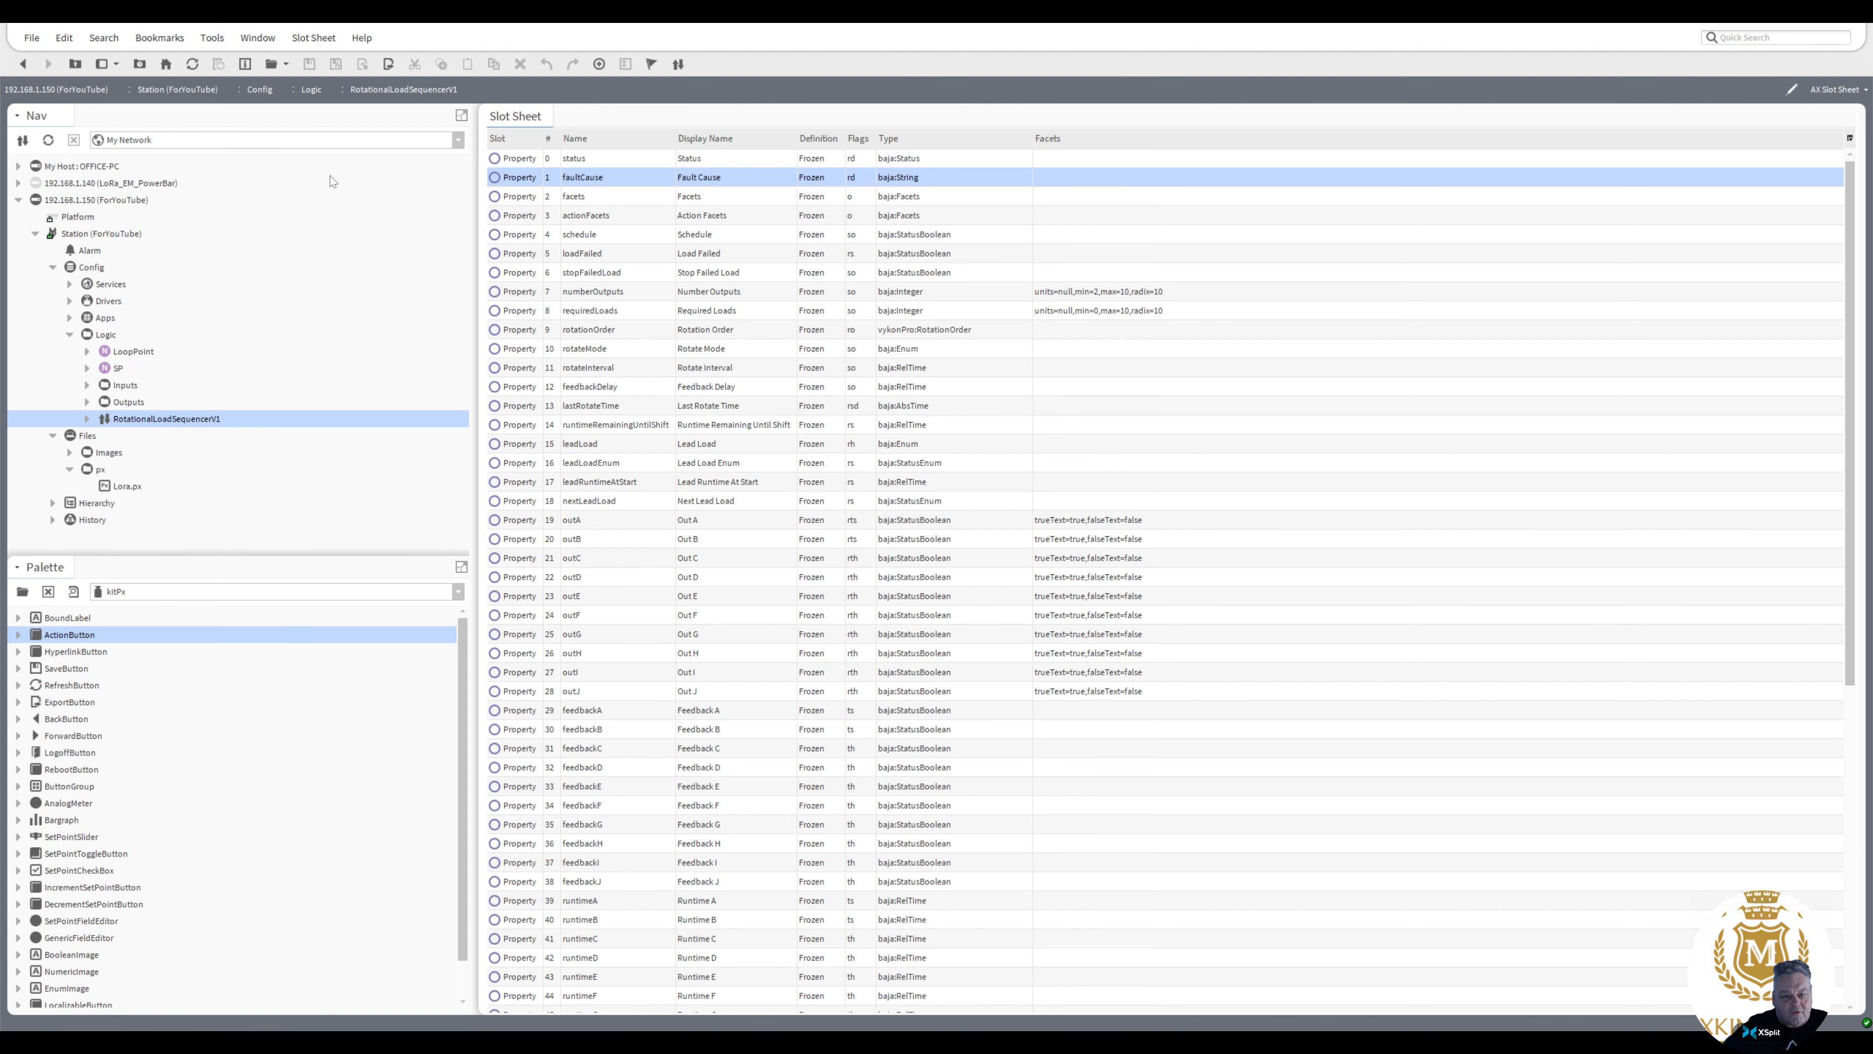
left_click(23, 63)
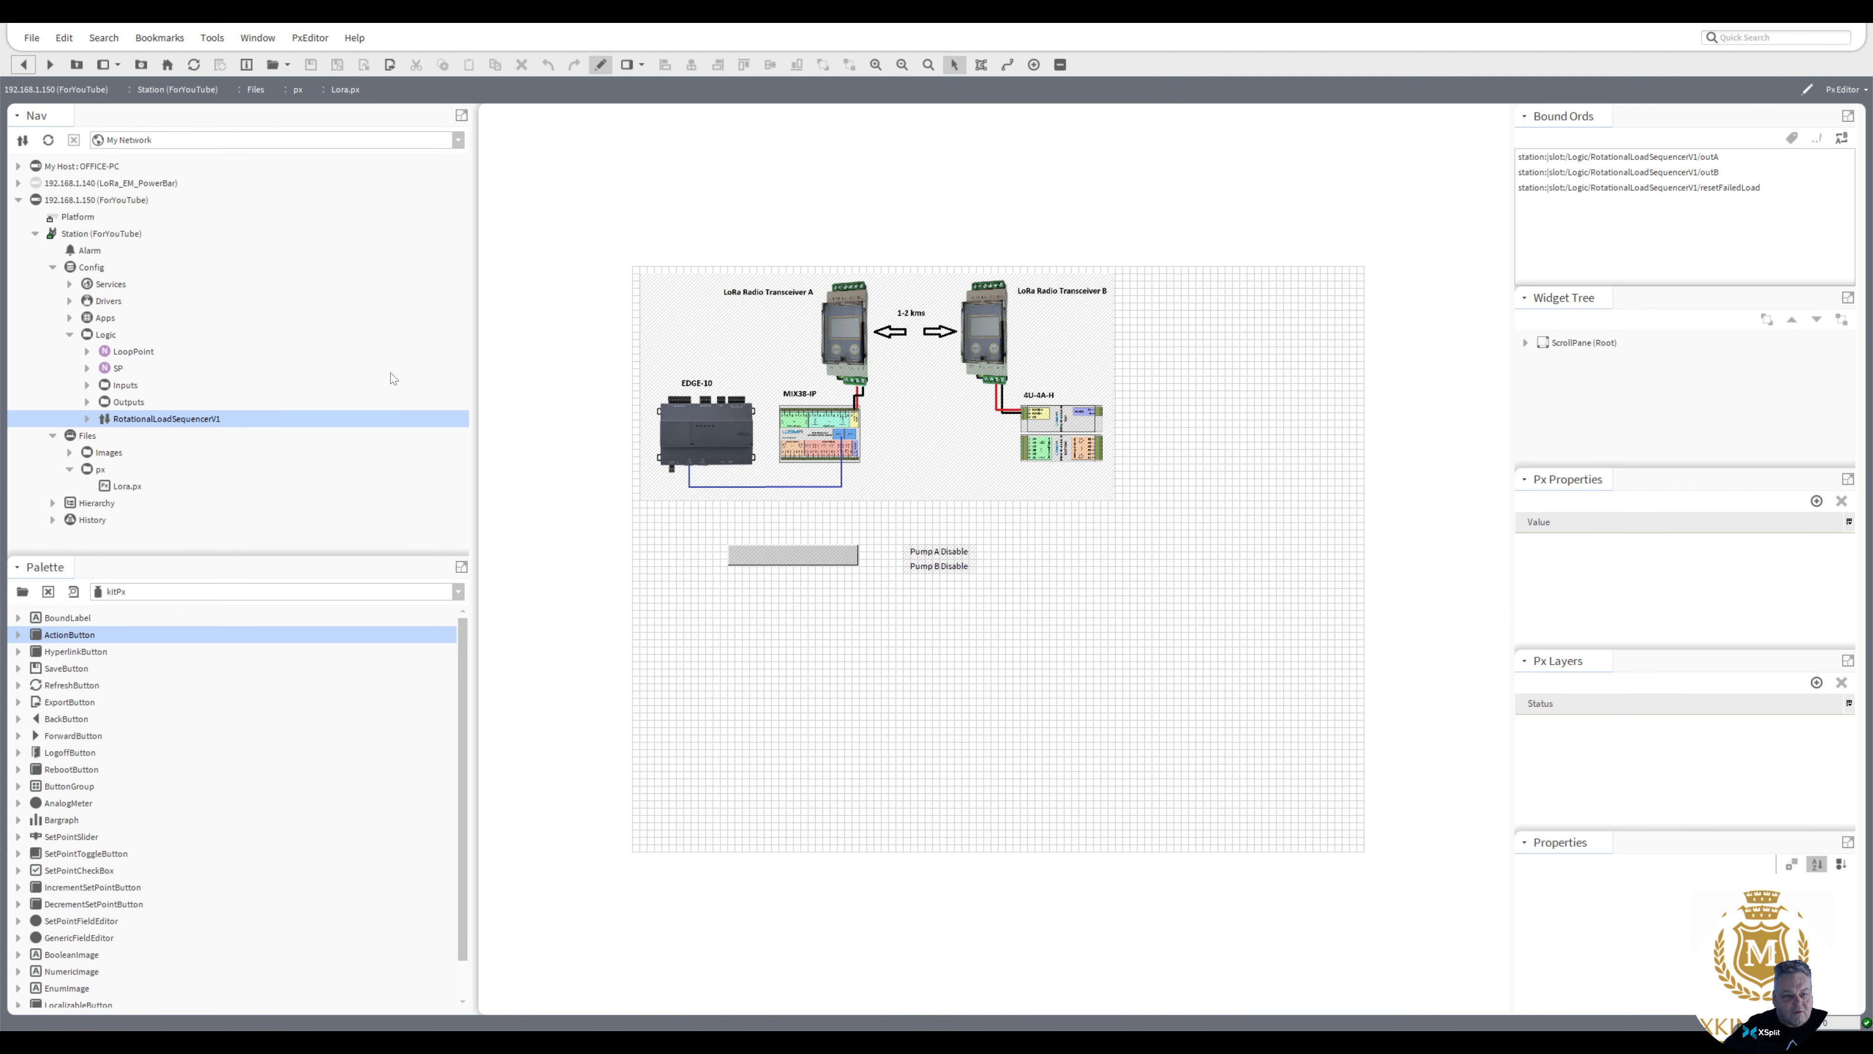
Change the ord of the button's Value Binding to the Fault Cause slot of RotationalLoadSequencerV1
double_click(782, 558)
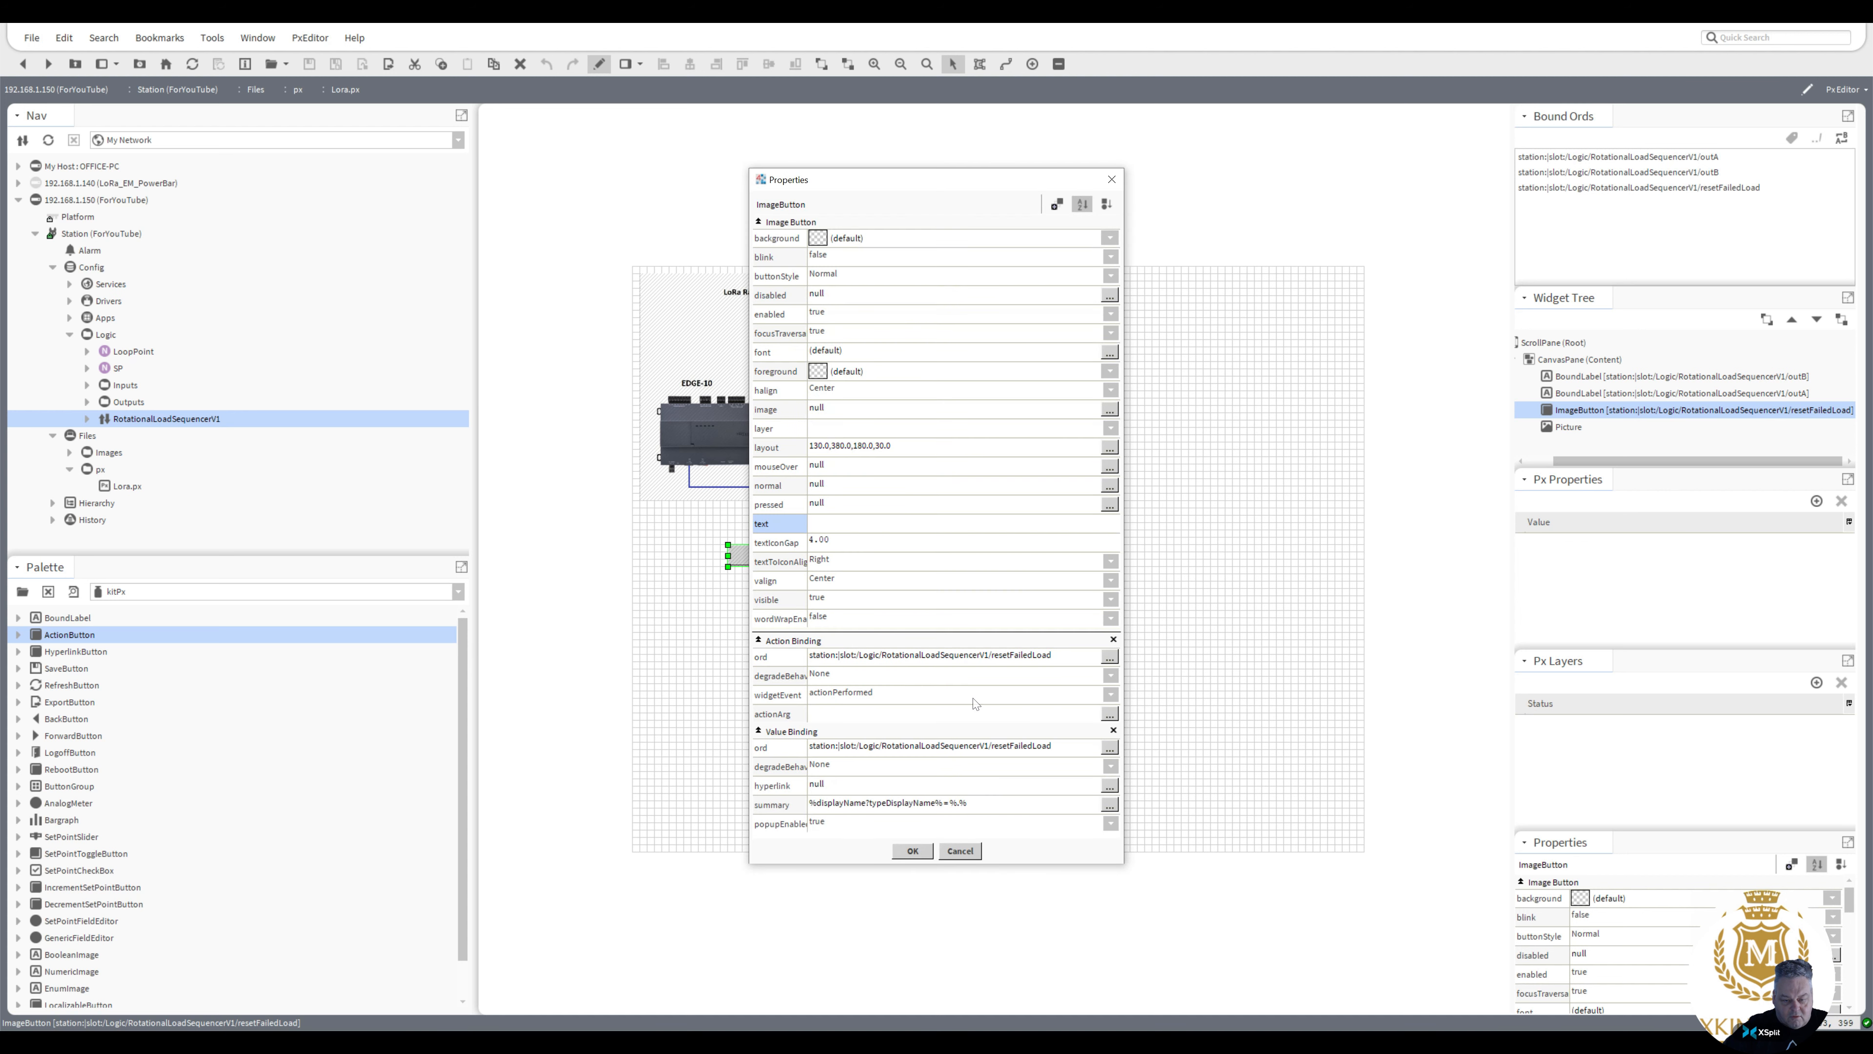
left_click(1109, 747)
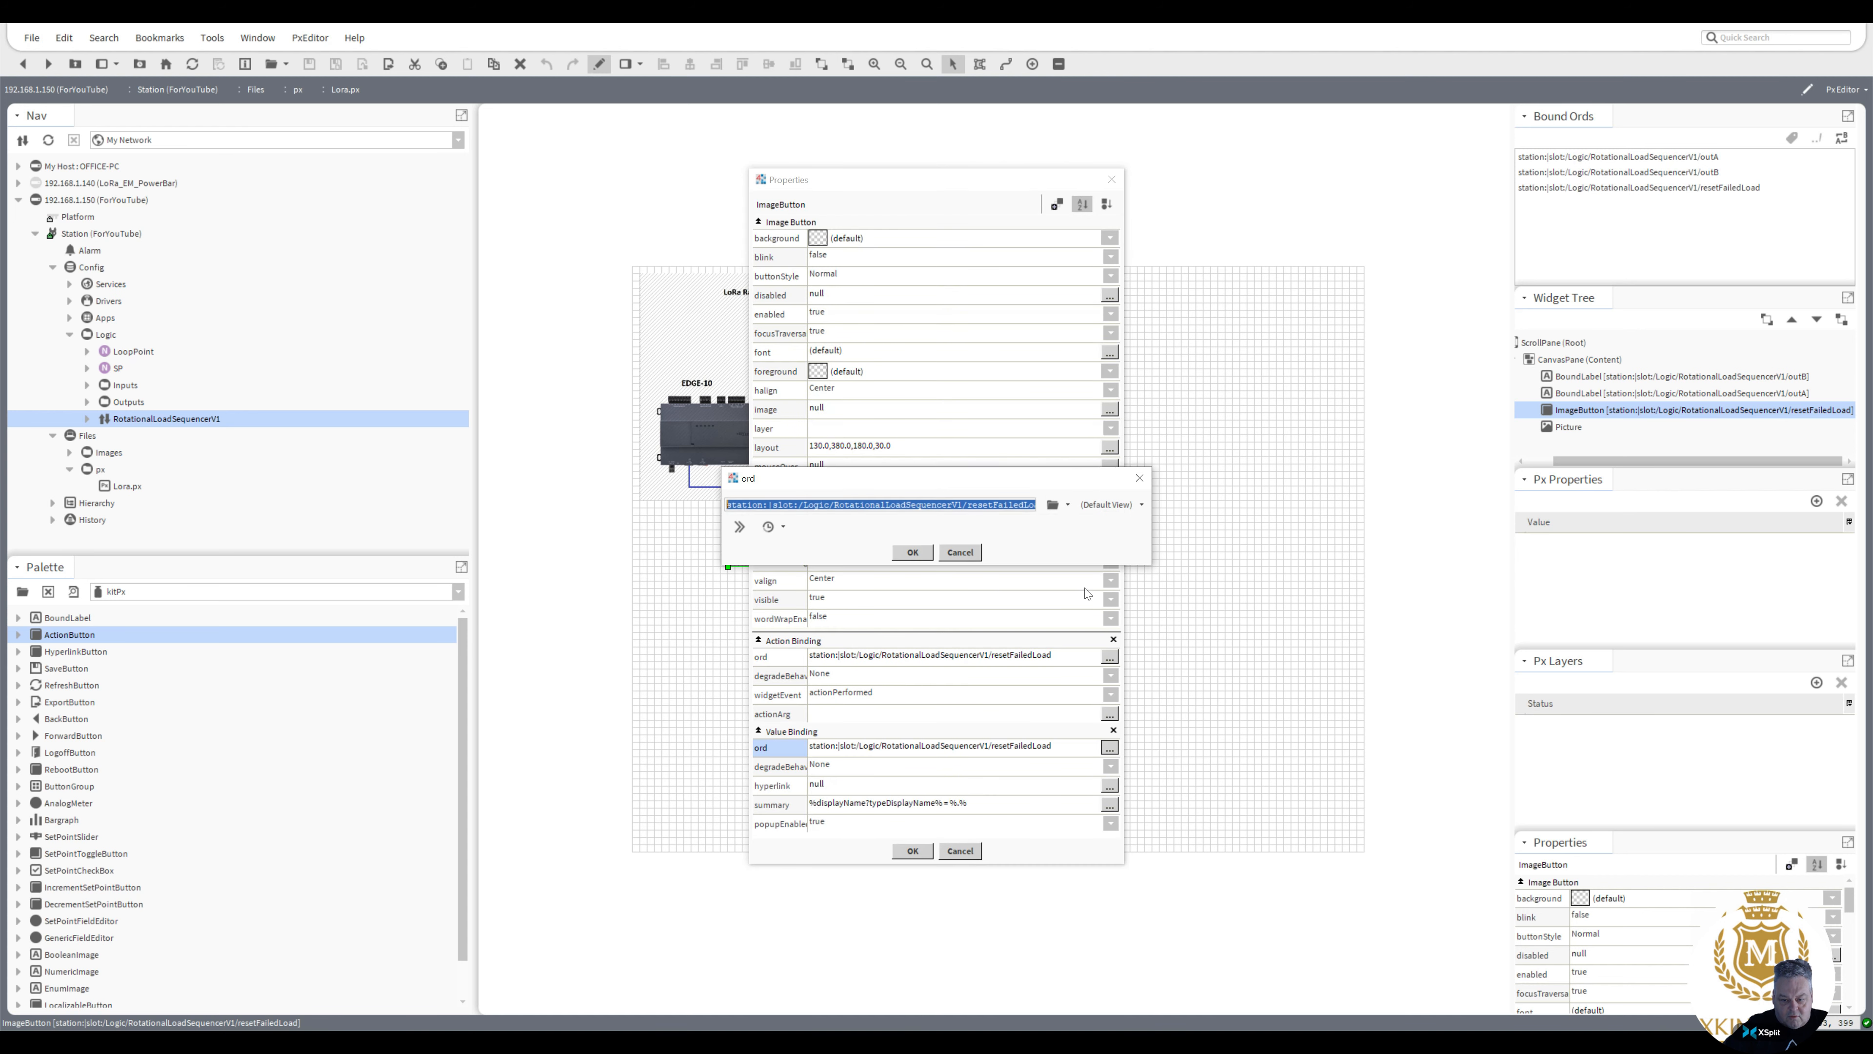
left_click(1068, 505)
left_click(1082, 544)
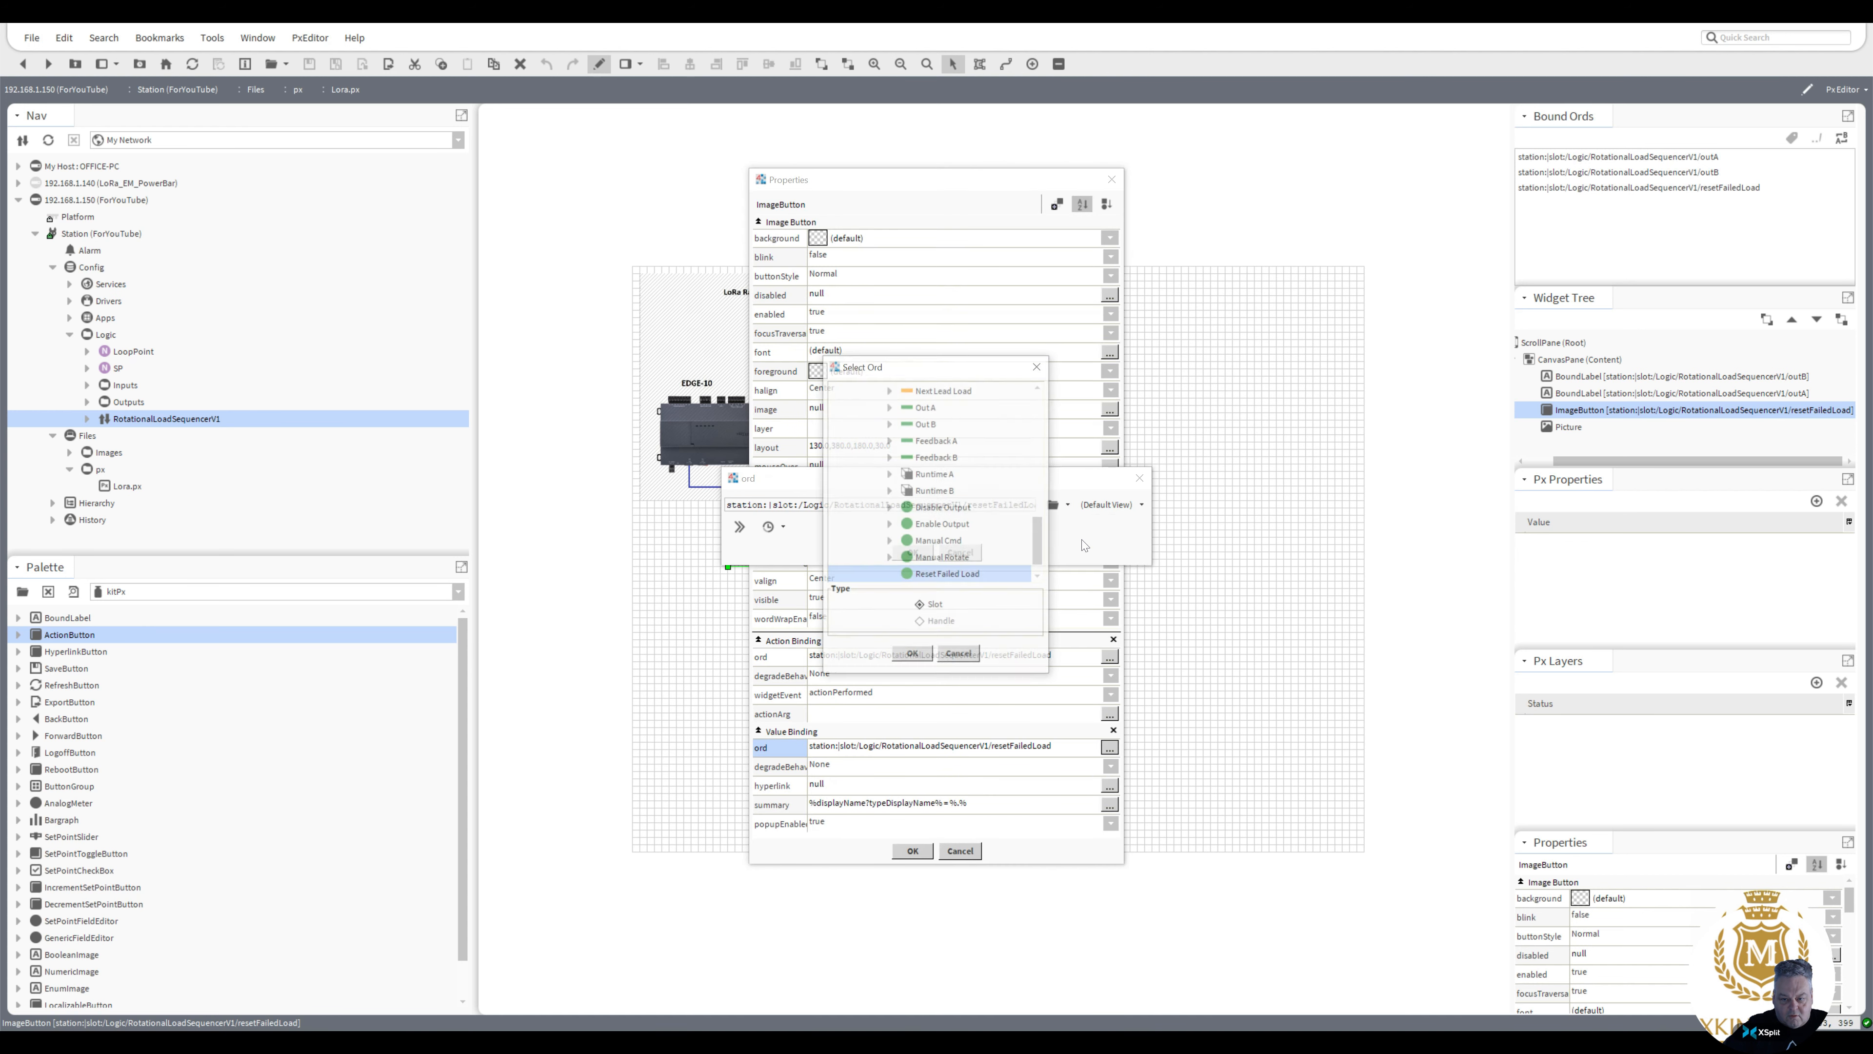
left_click_drag(1041, 546, 1049, 492)
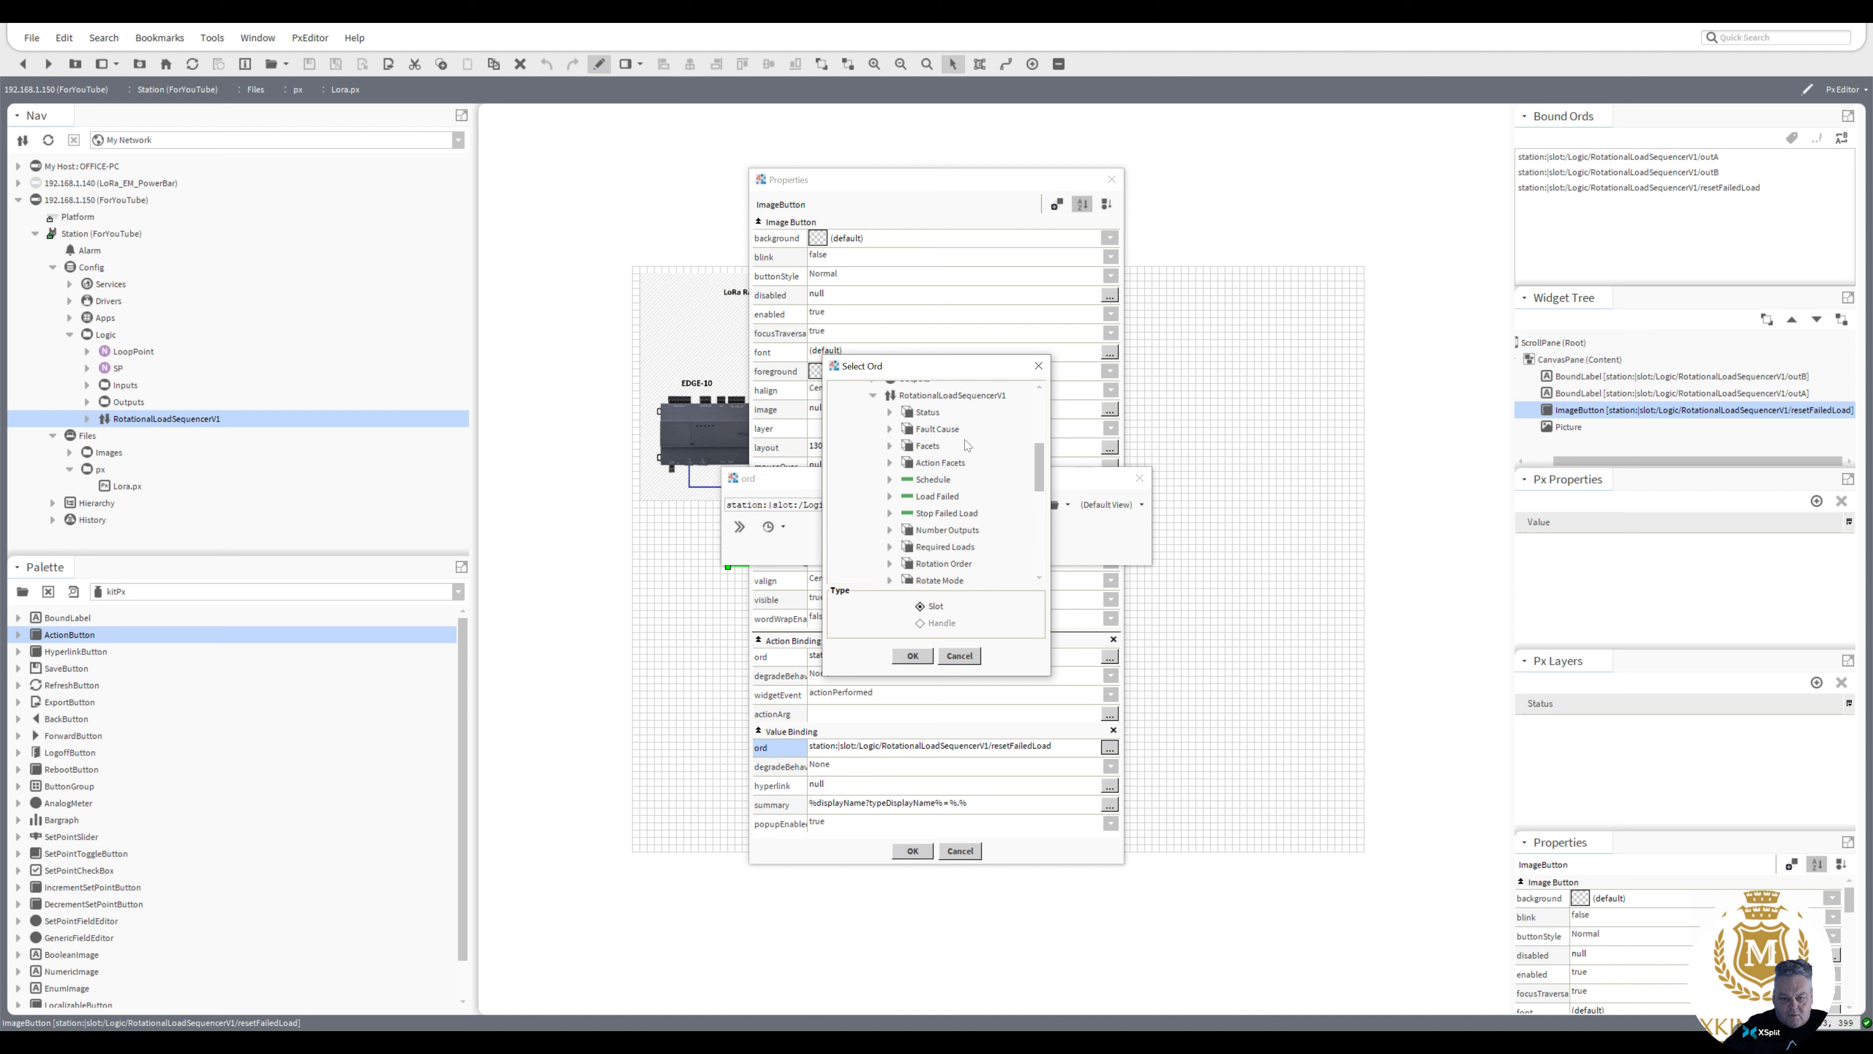
double_click(937, 430)
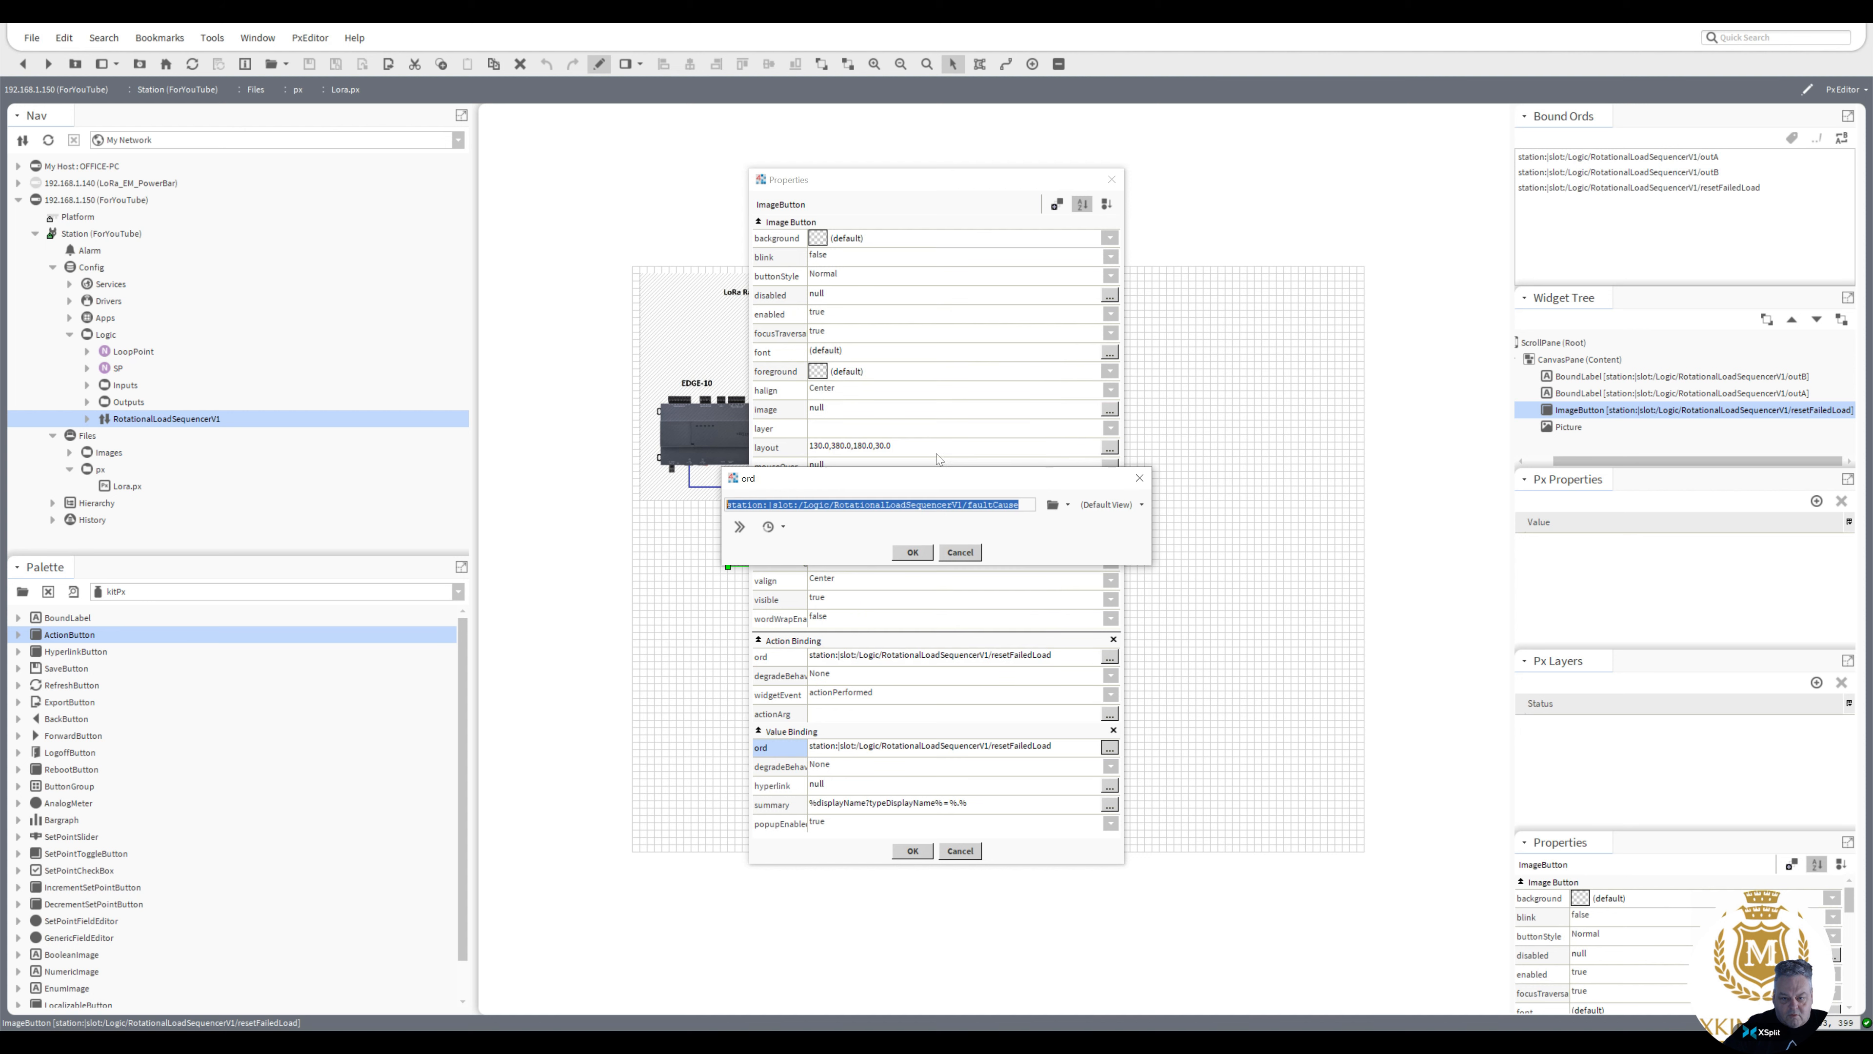
left_click(912, 552)
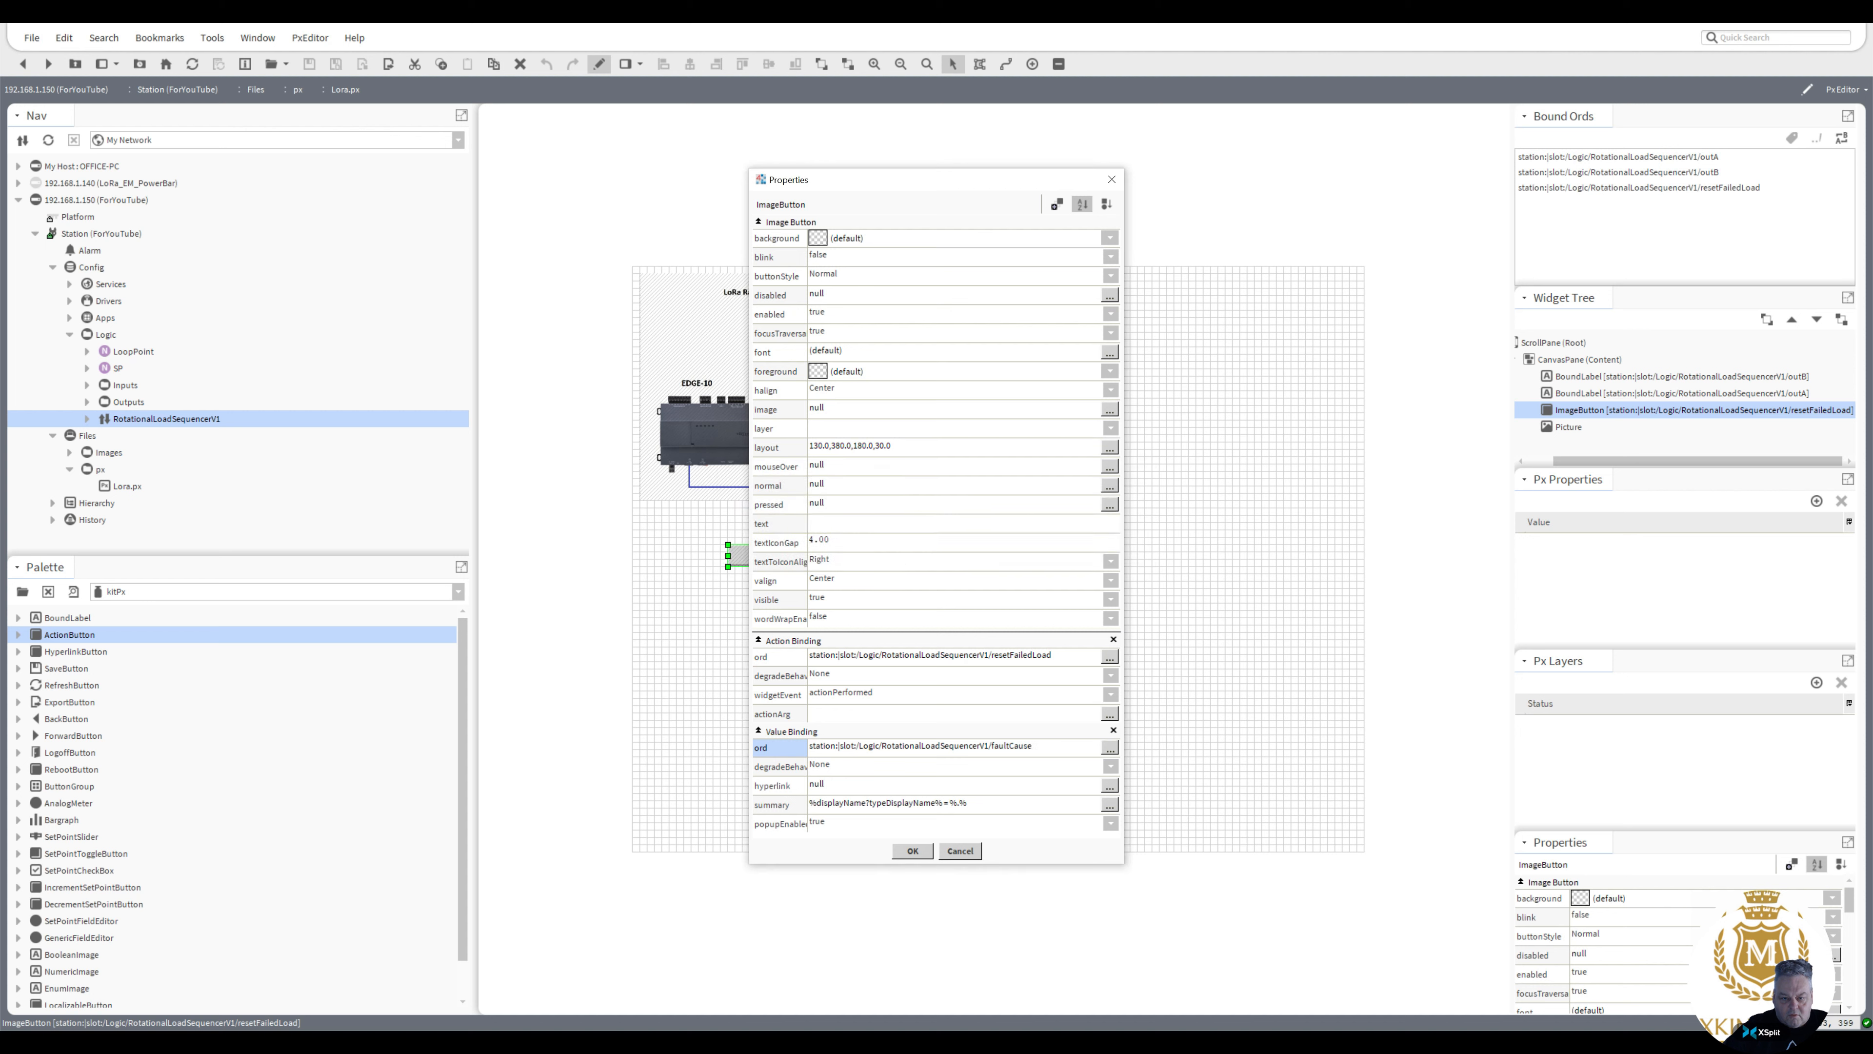
Animate the button's text from the faultCause Value Binding with an Object To String converter, apply the properties and switch the graphic to view mode
right_click(925, 521)
left_click(951, 530)
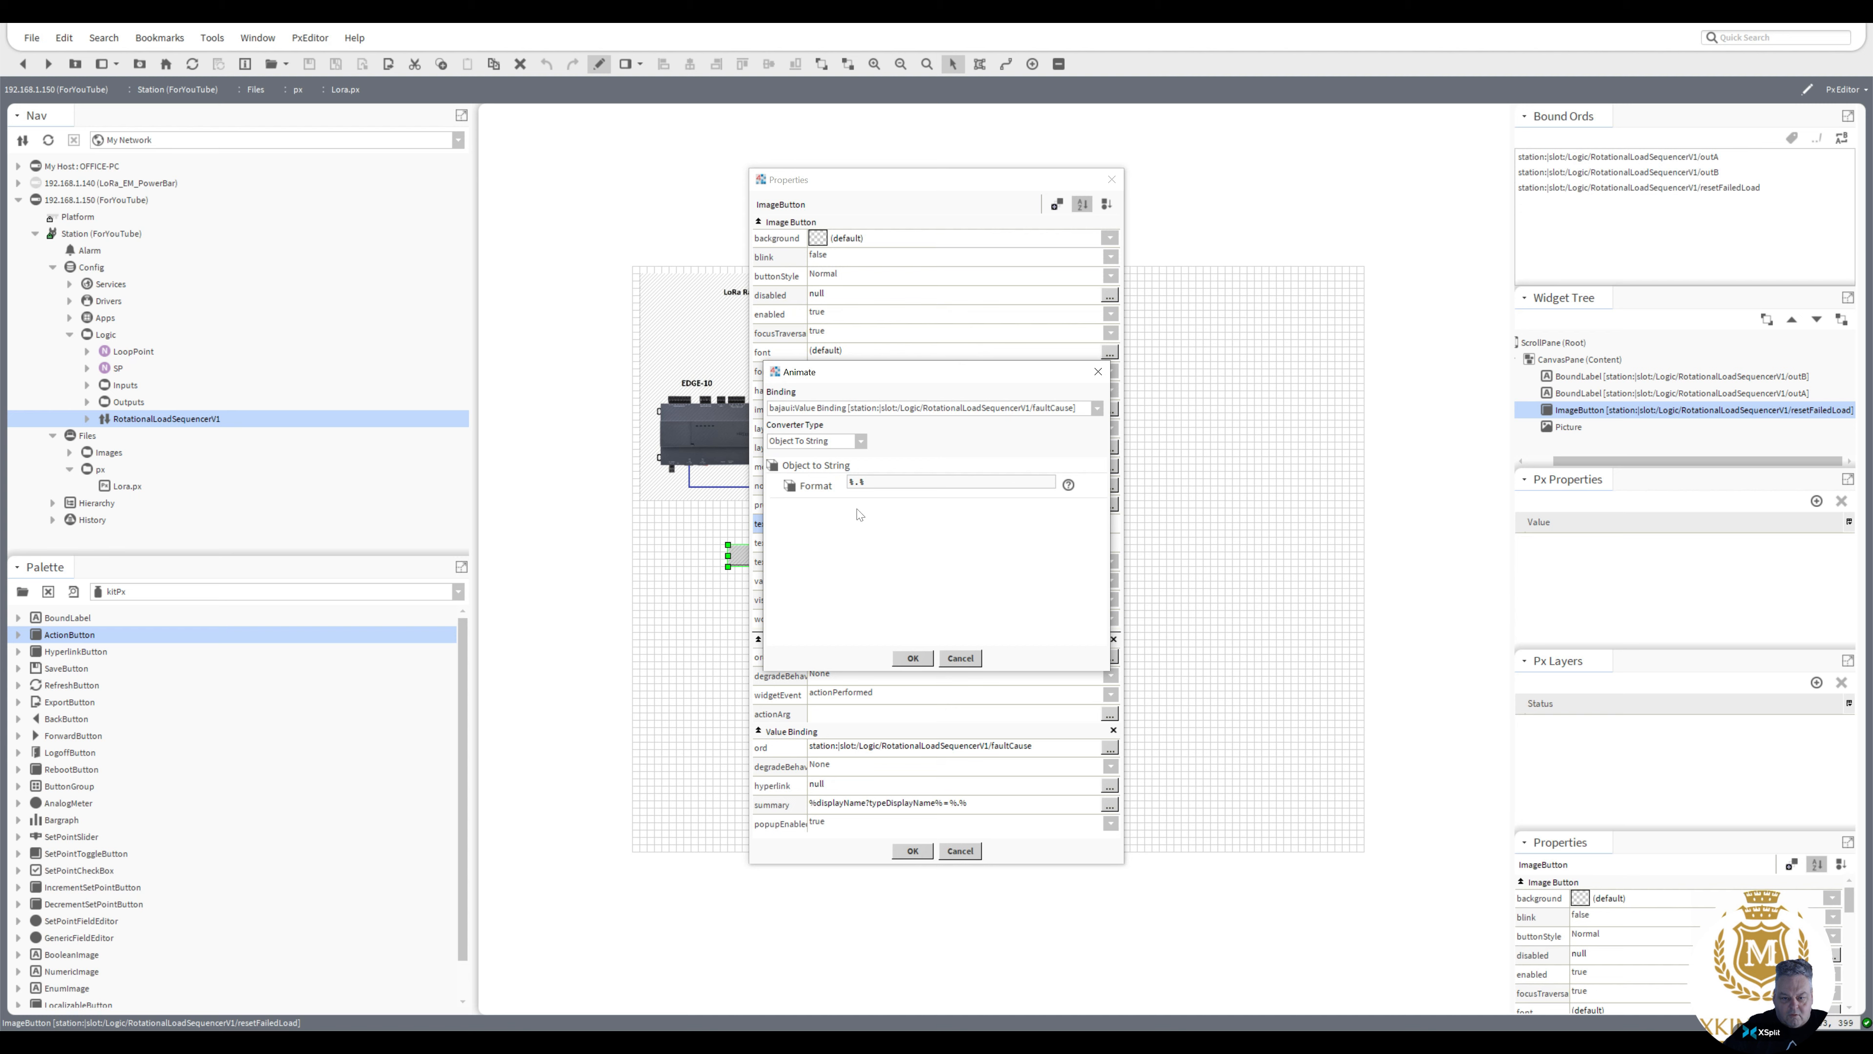
left_click(912, 657)
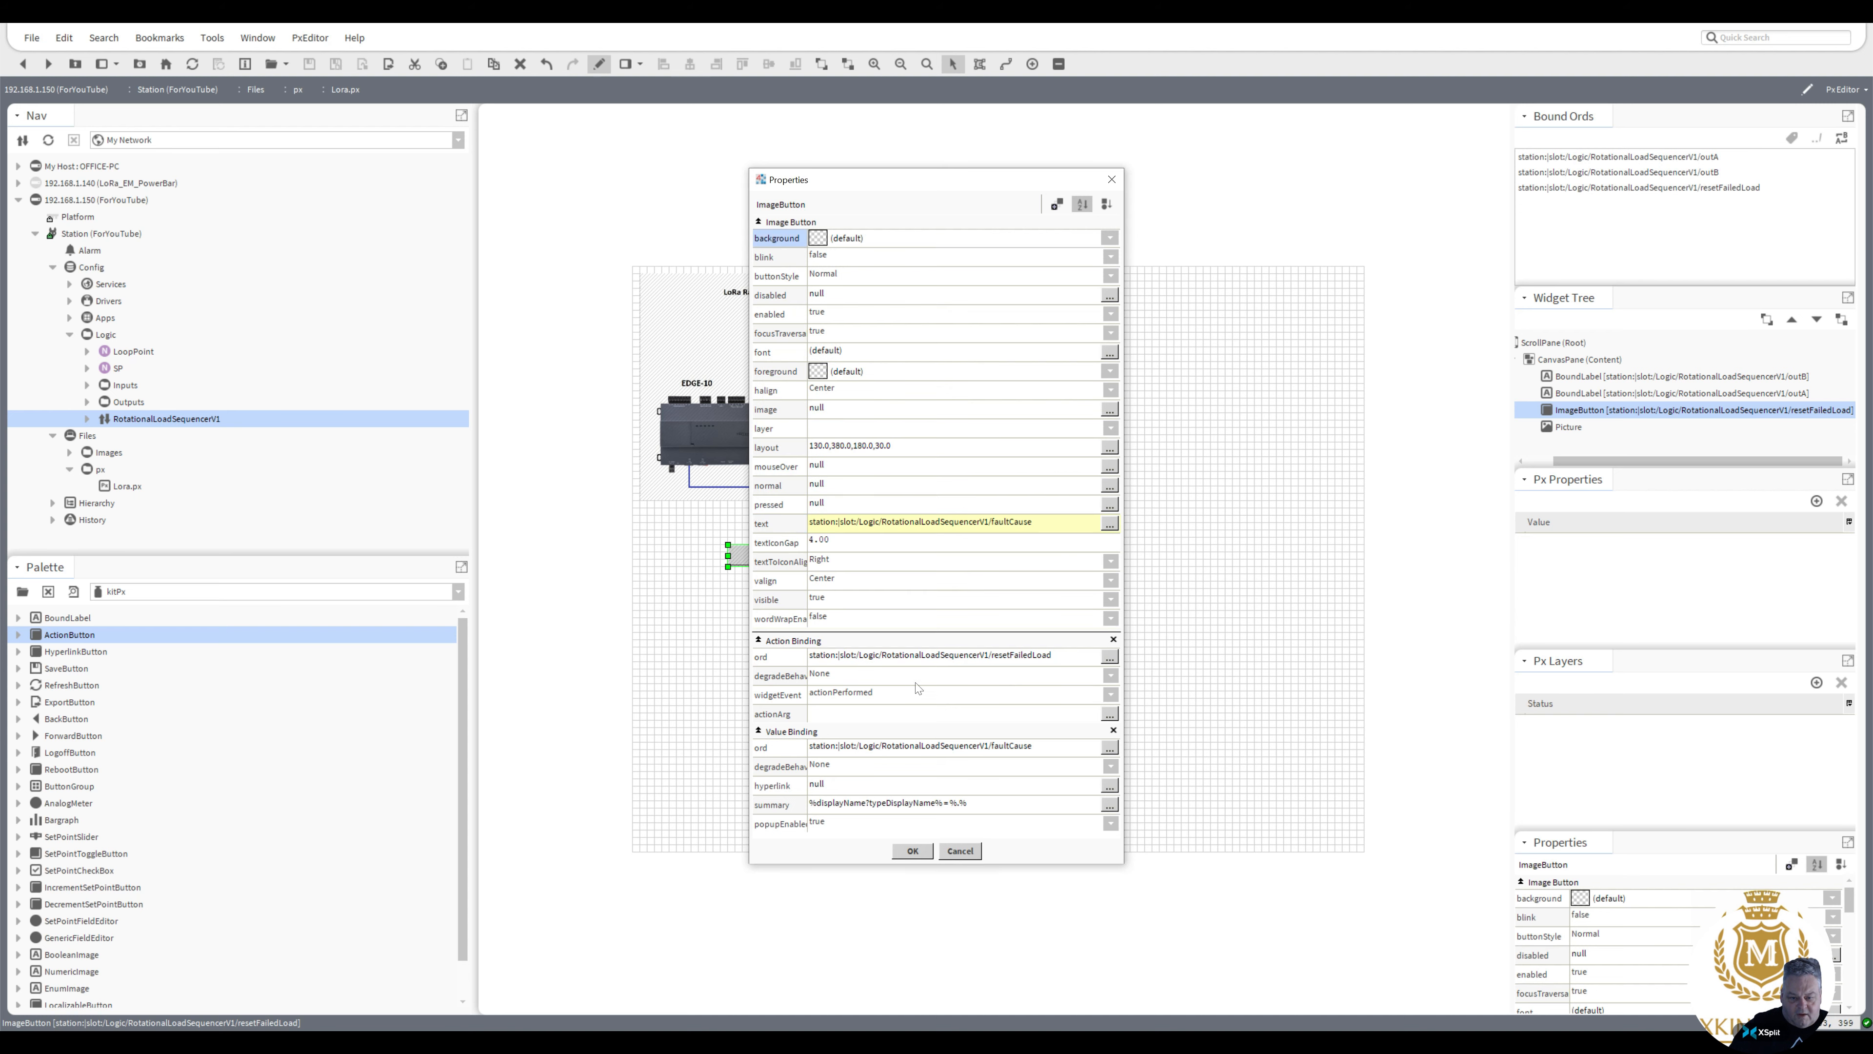
left_click(912, 850)
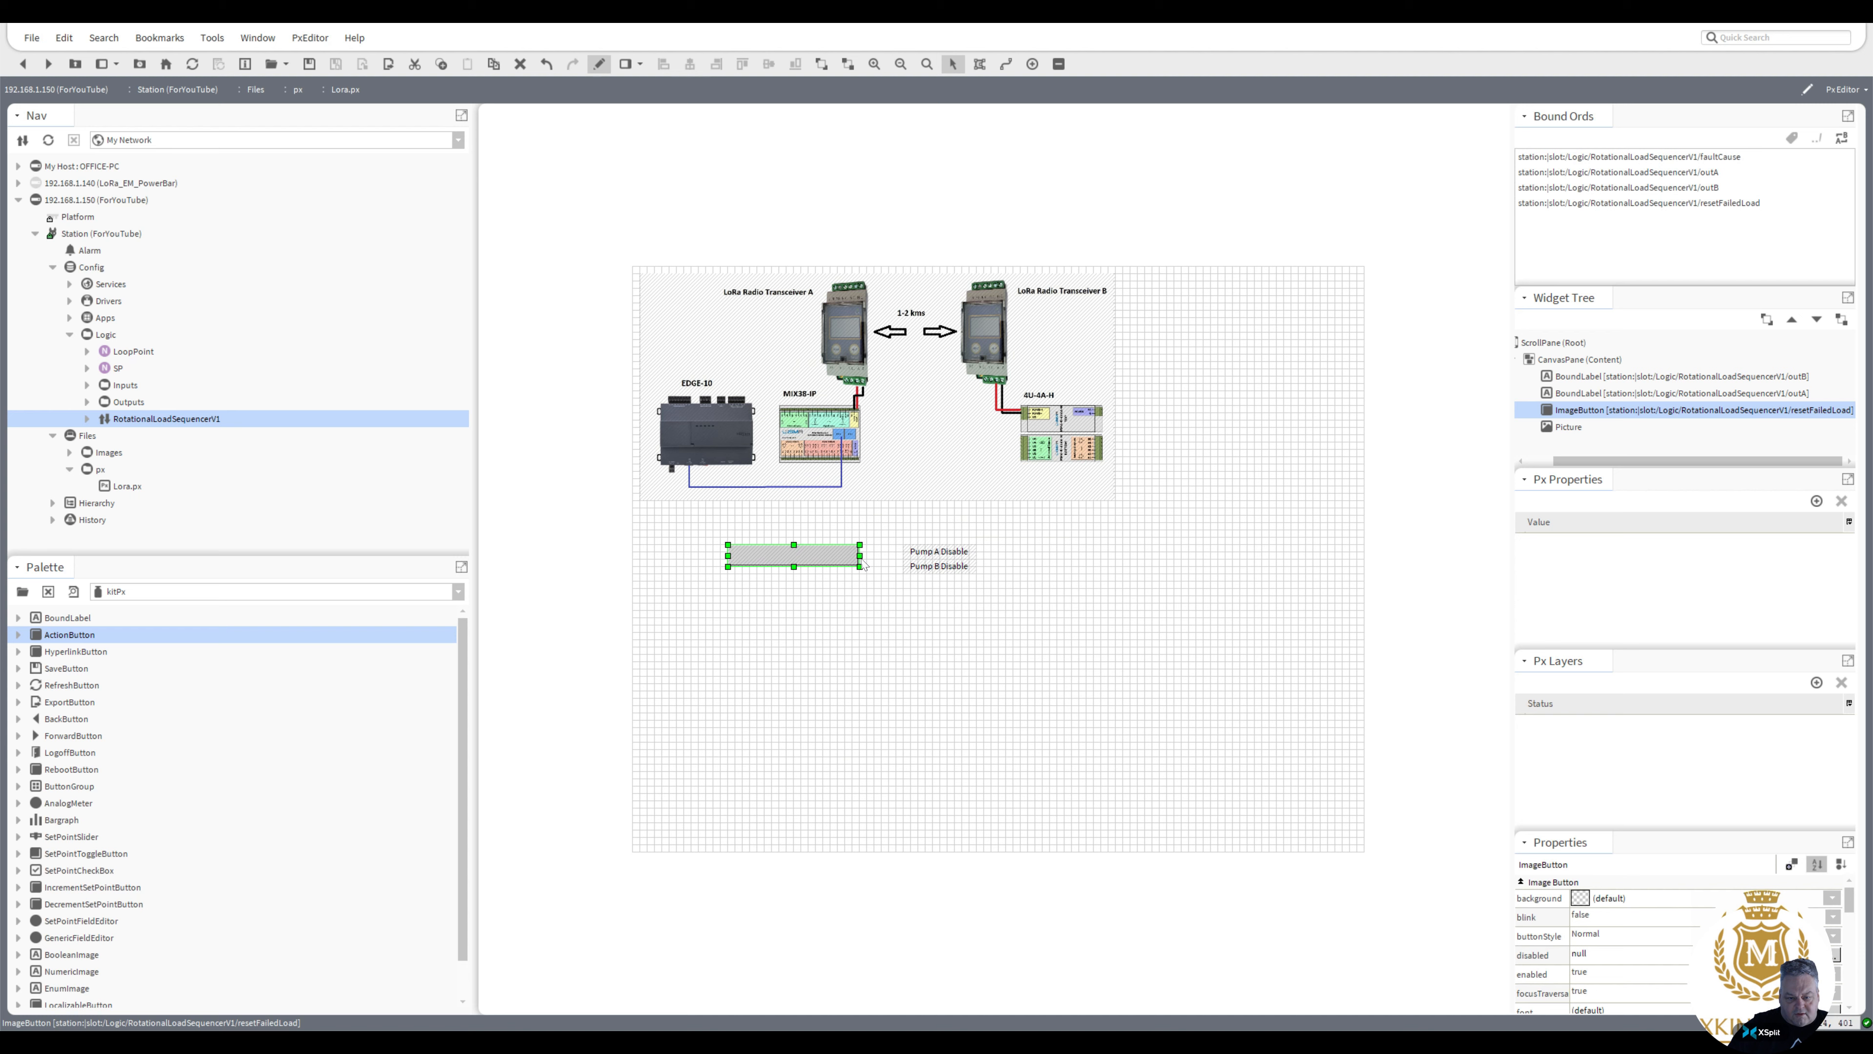
double_click(814, 561)
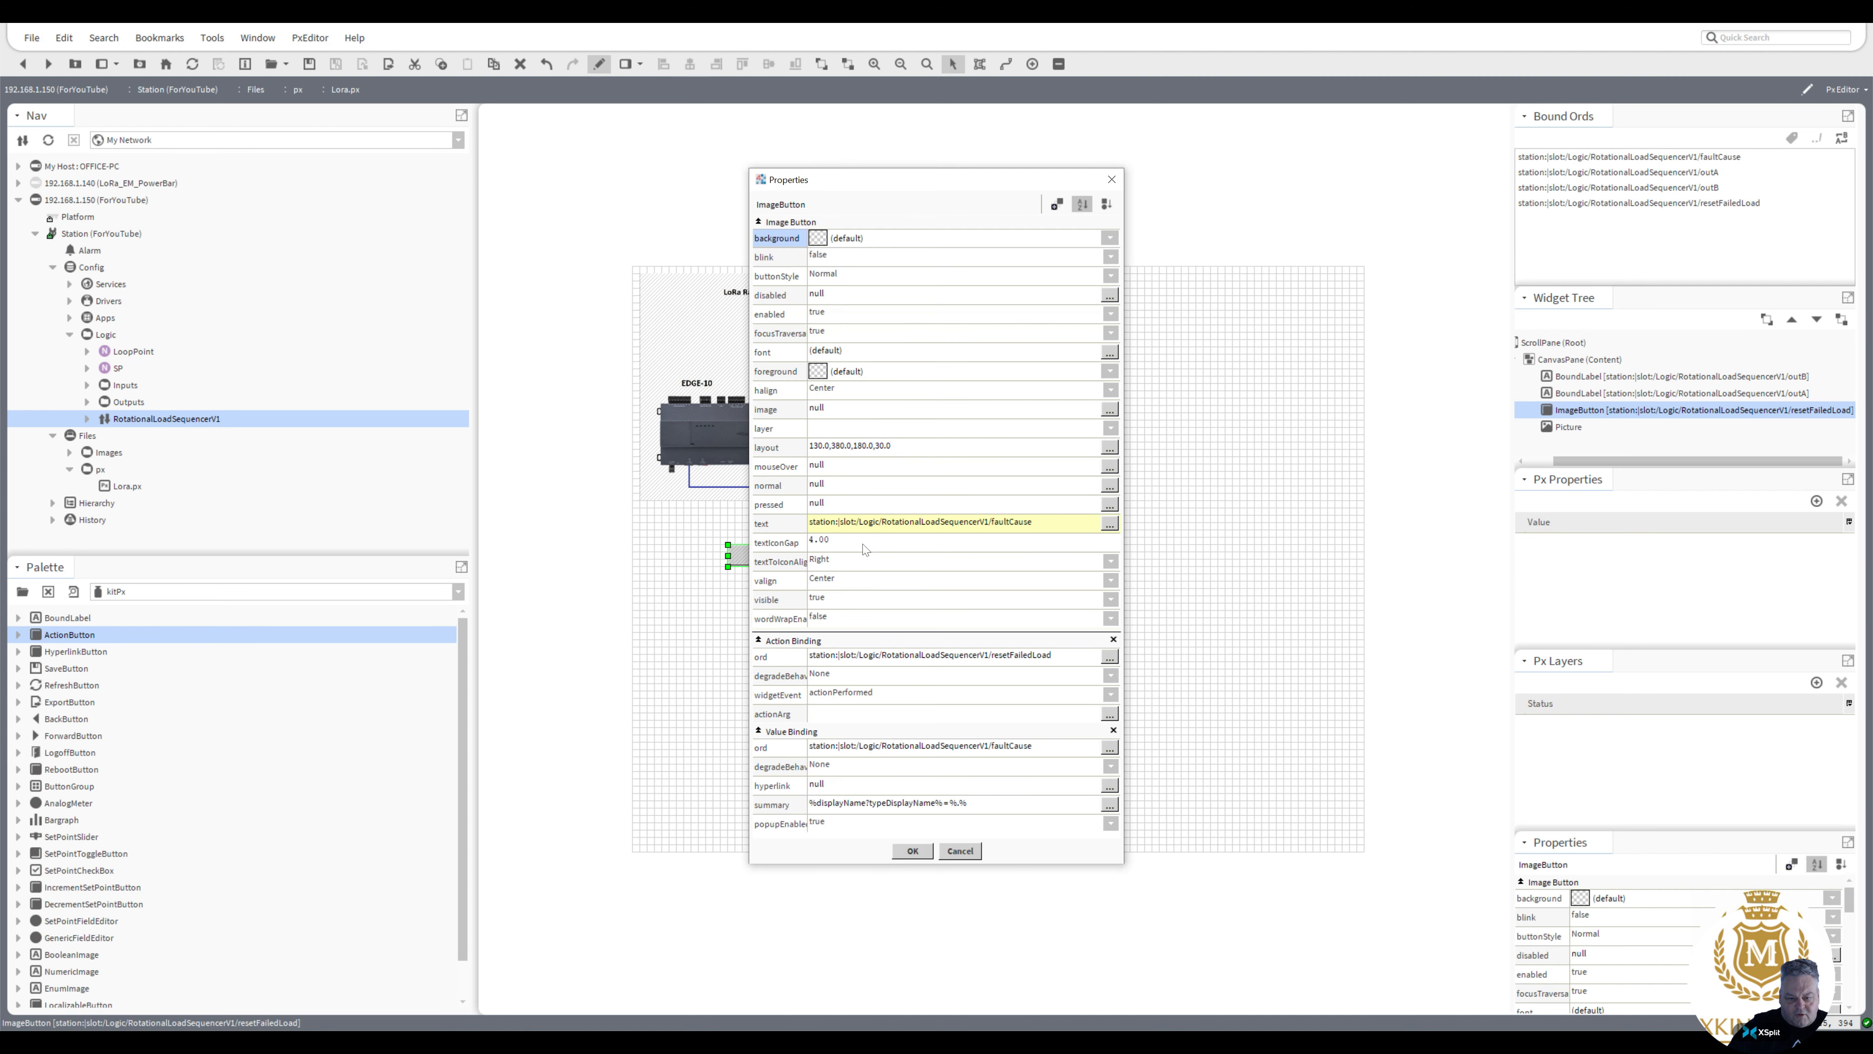
left_click(913, 850)
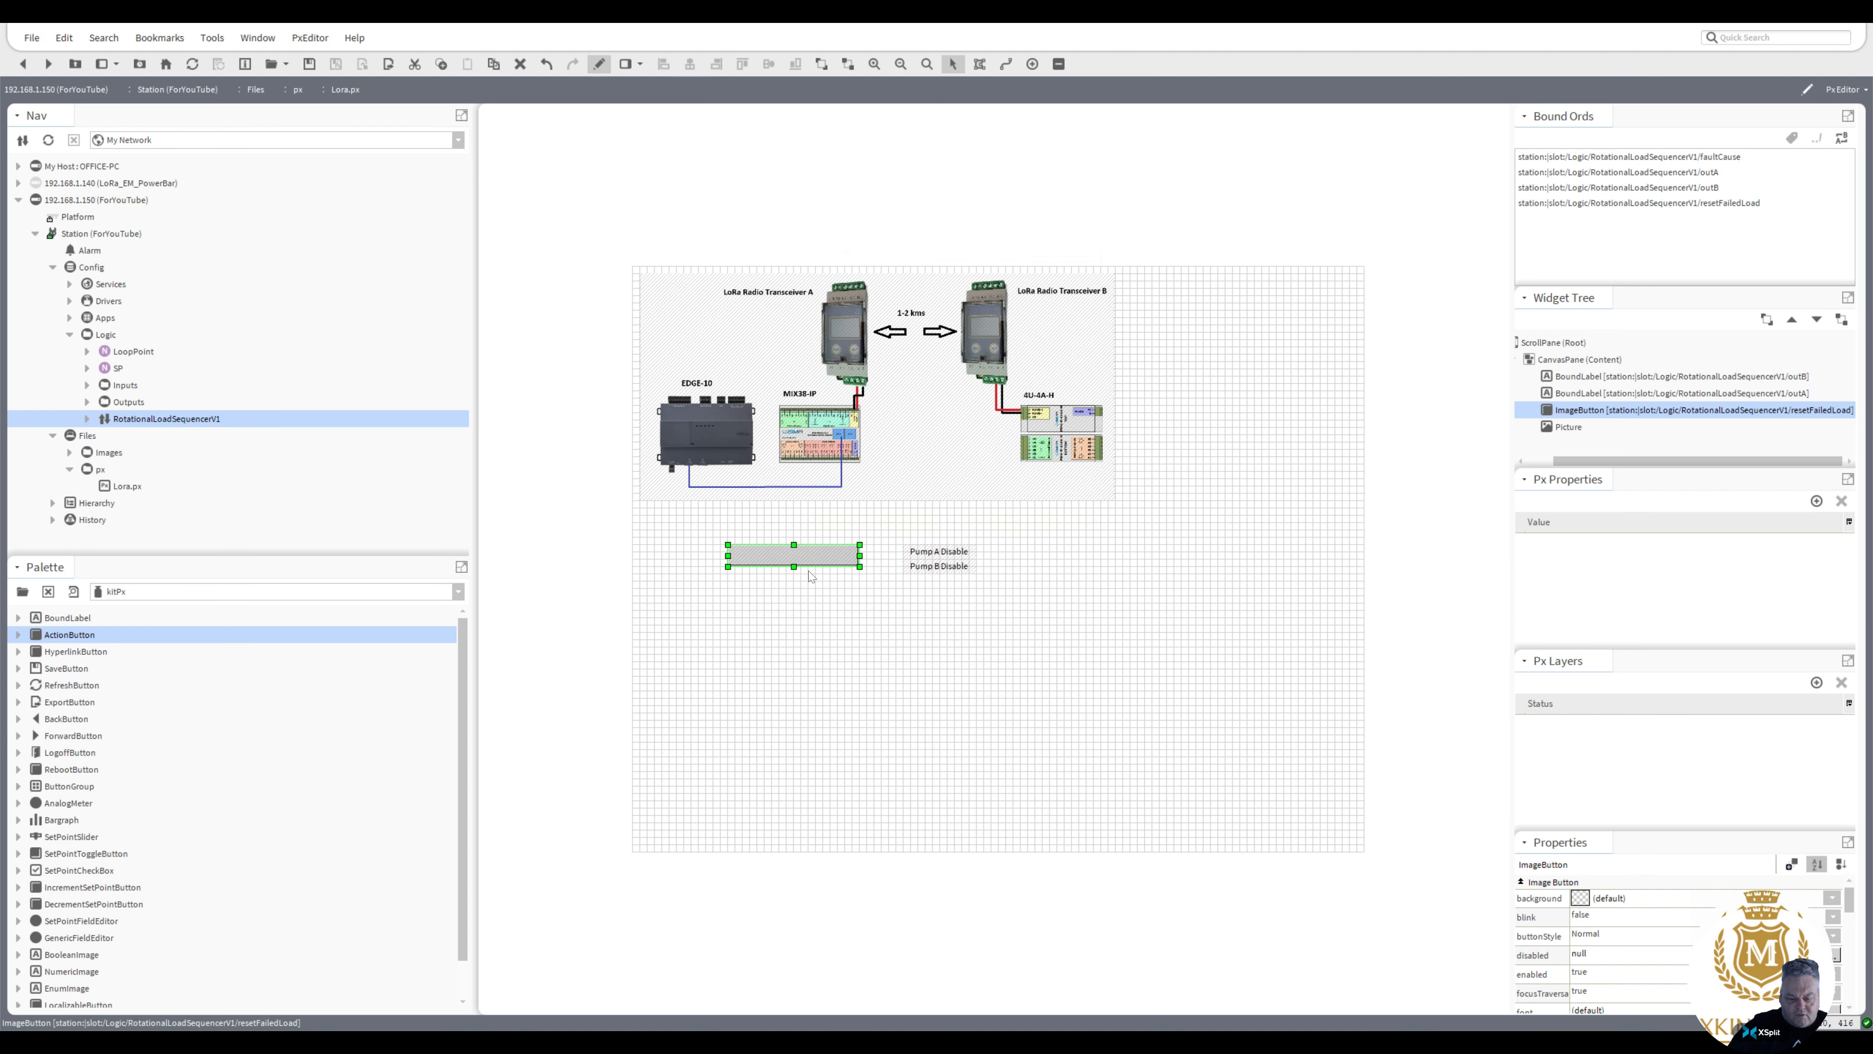
left_click(599, 64)
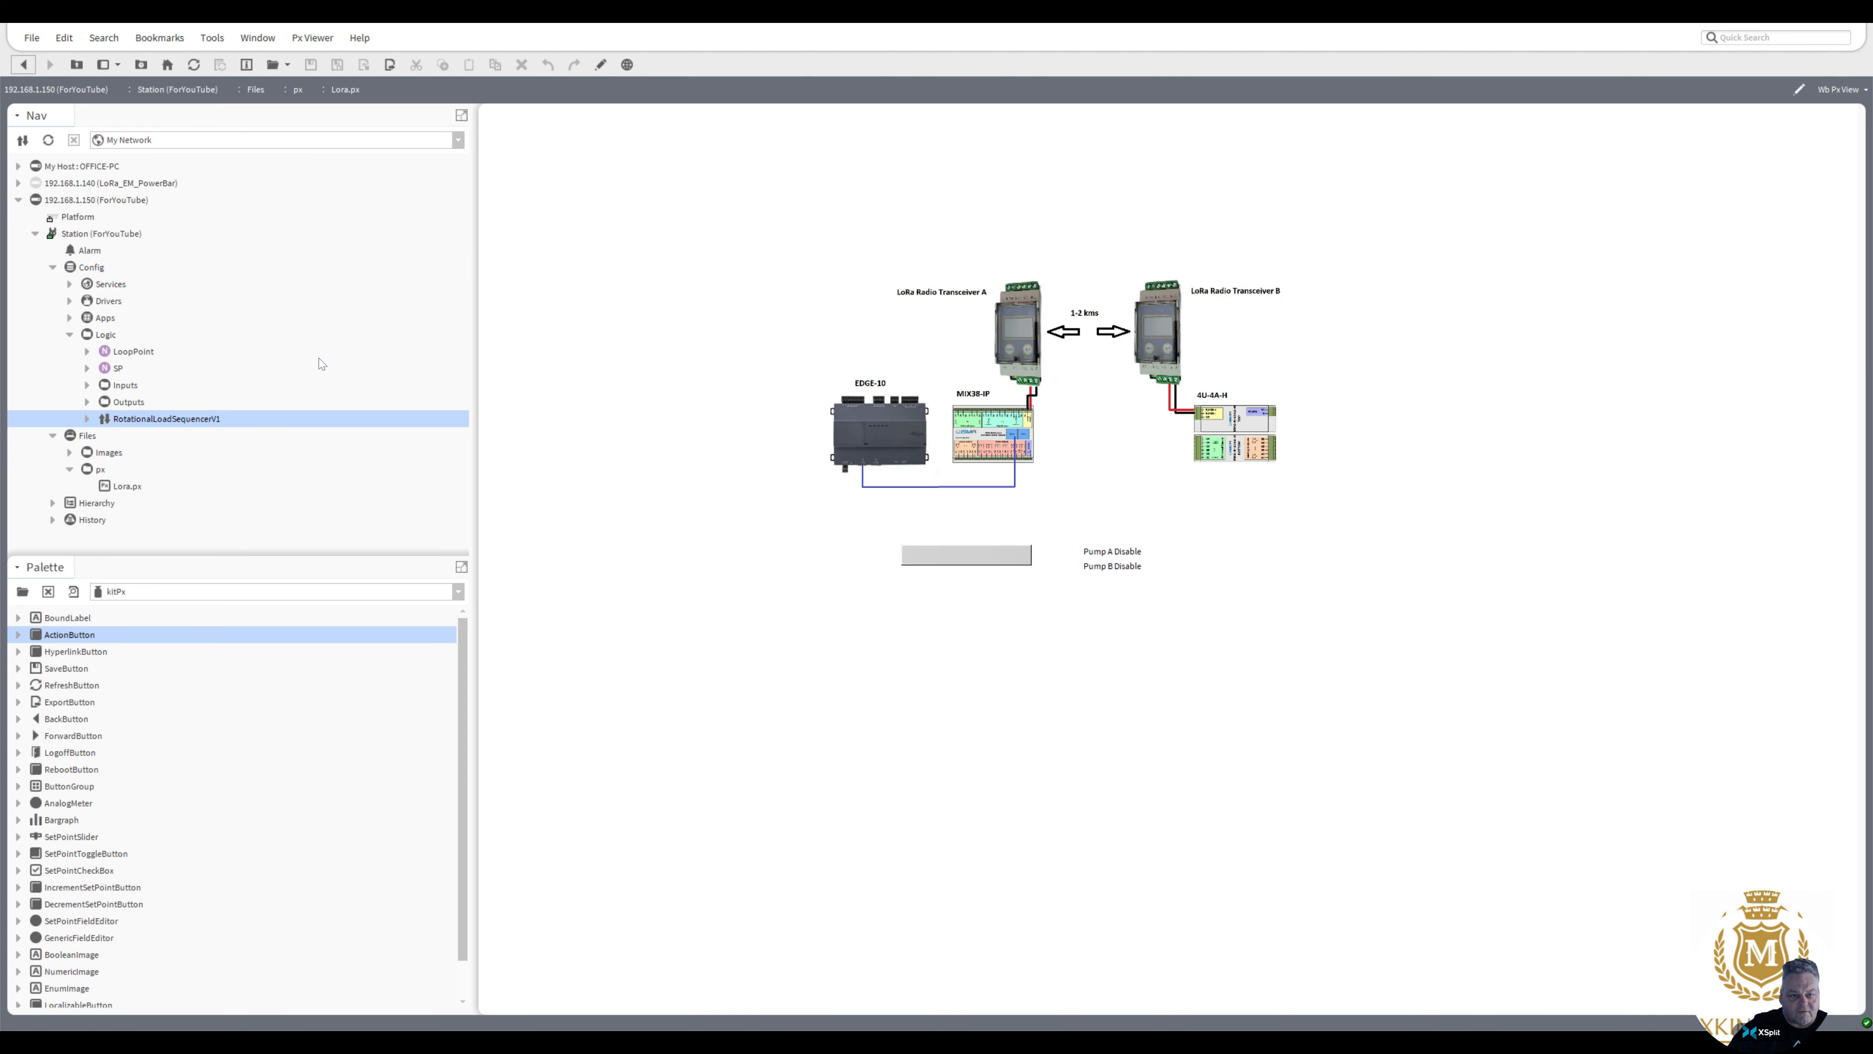
View the property sheet of RotationalLoadSequencerV1 and open the AX Wire Sheet of the Logic folder
double_click(174, 419)
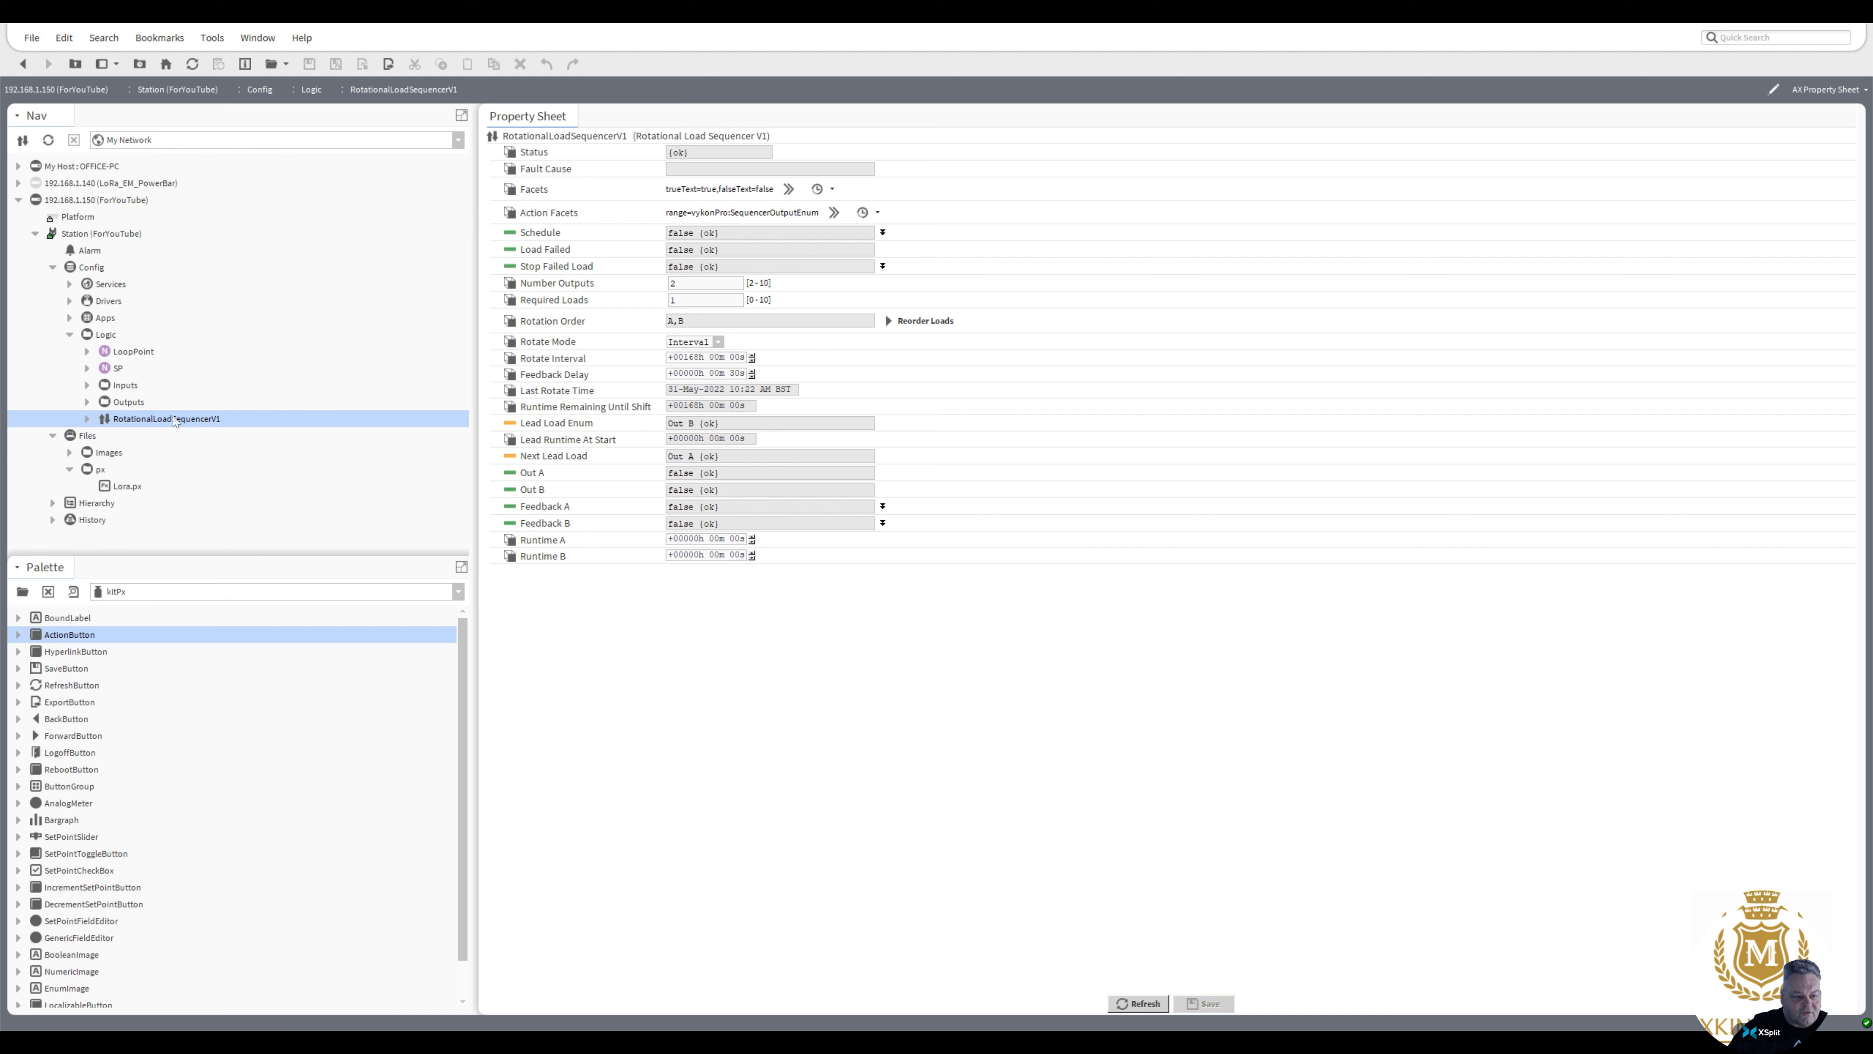
right_click(111, 335)
mouse_move(159, 344)
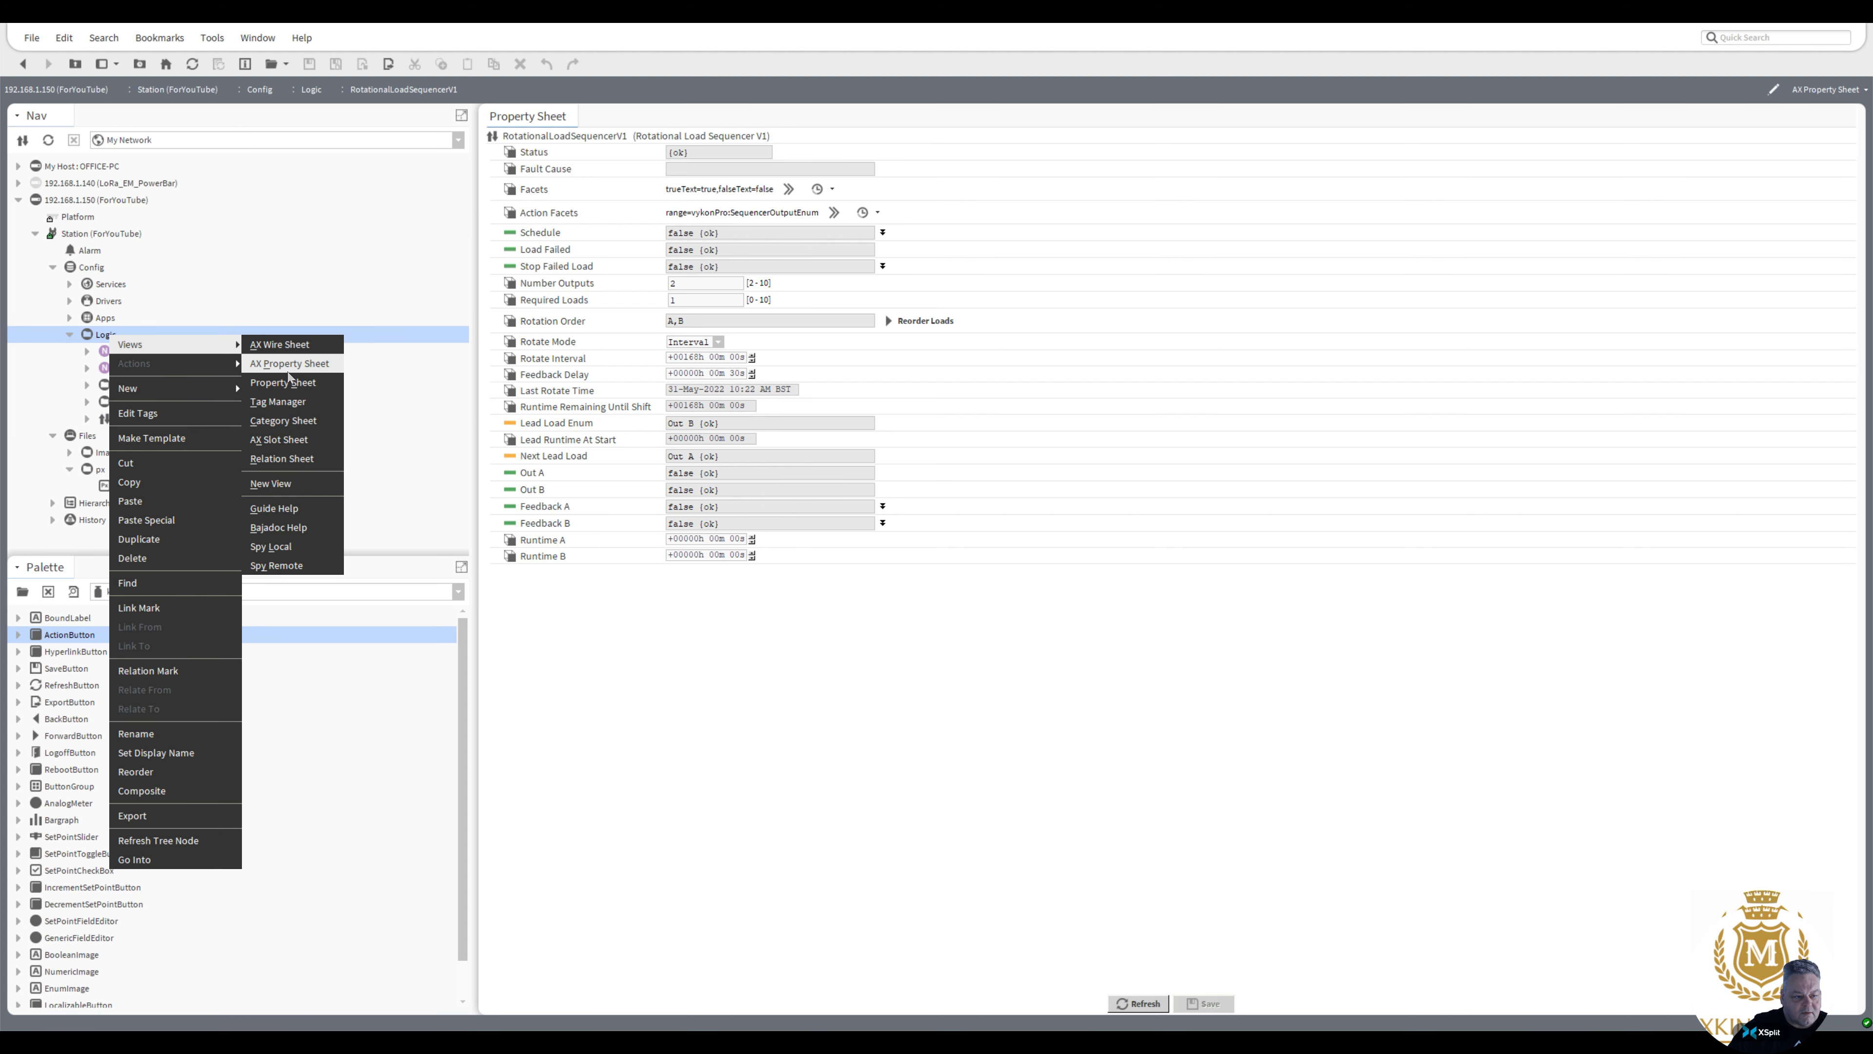
left_click(284, 345)
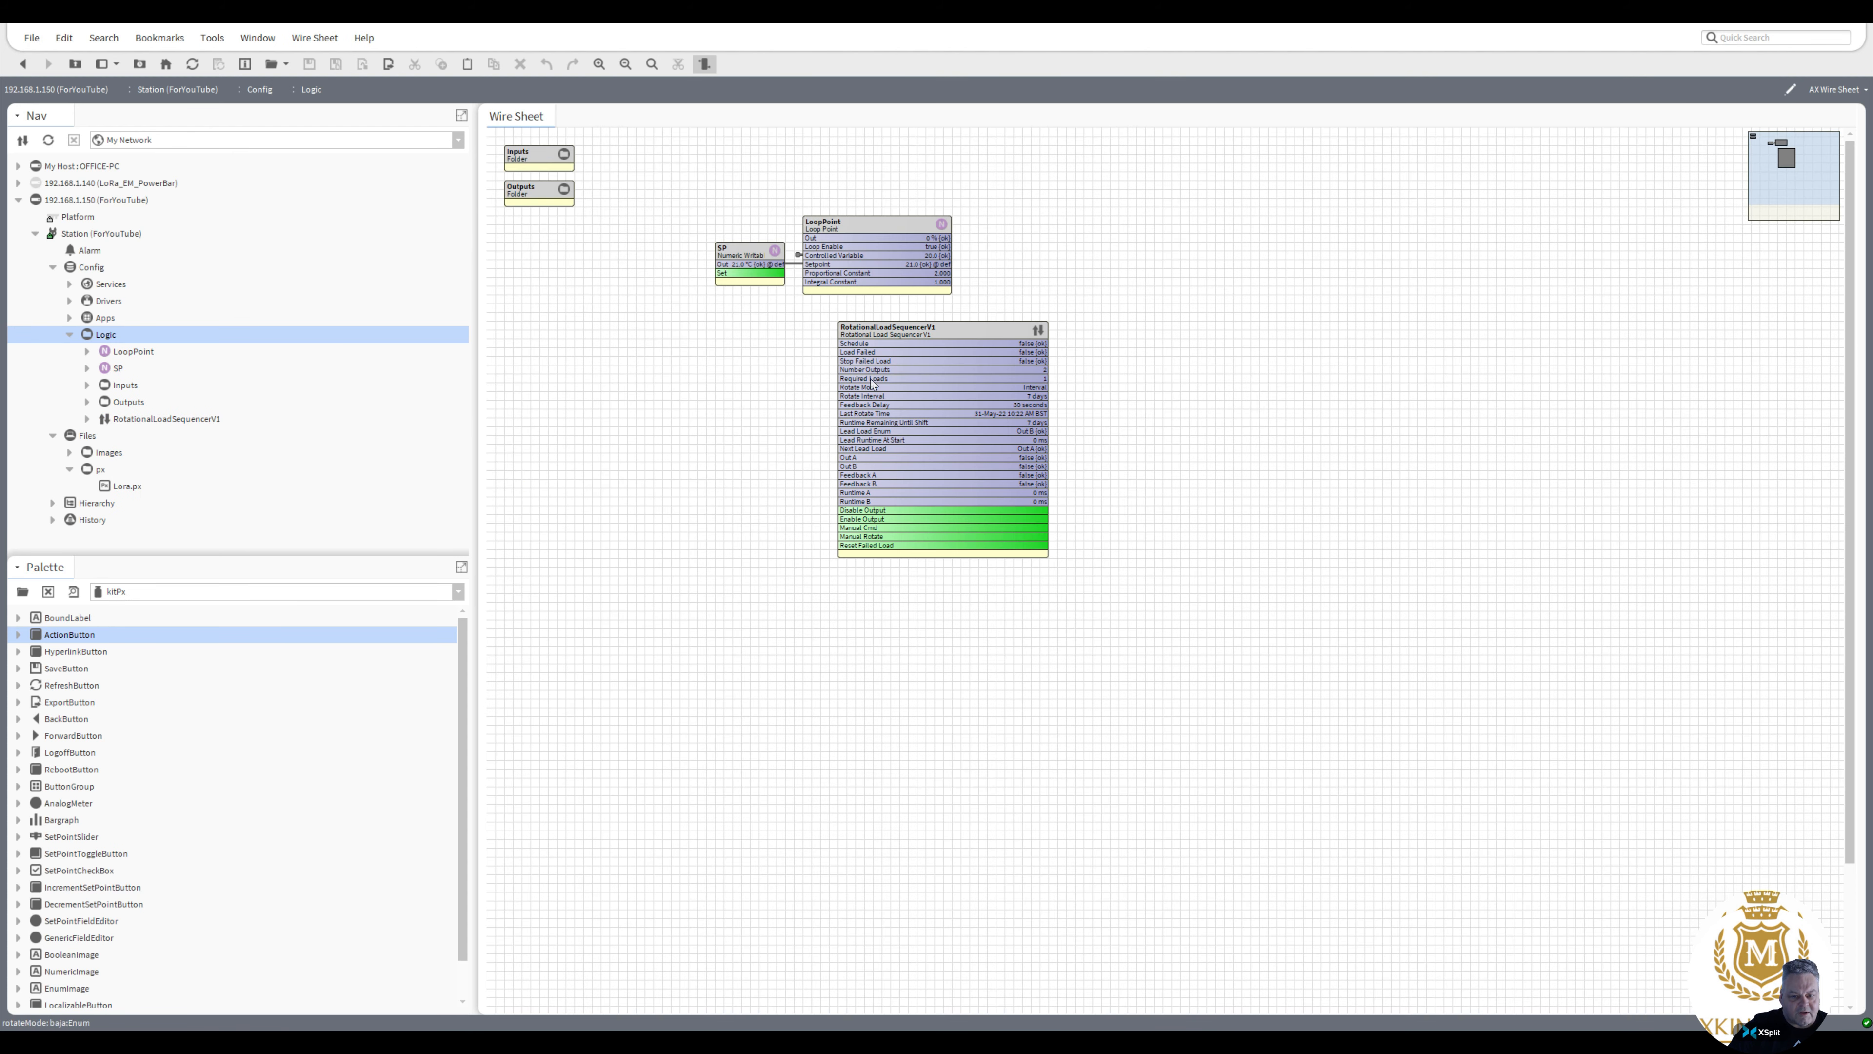
Move the RotationalLoadSequencerV1 block aside and add a BooleanWritable next to it, linking its Out to the sequencer's Schedule
left_click_drag(910, 328, 1067, 359)
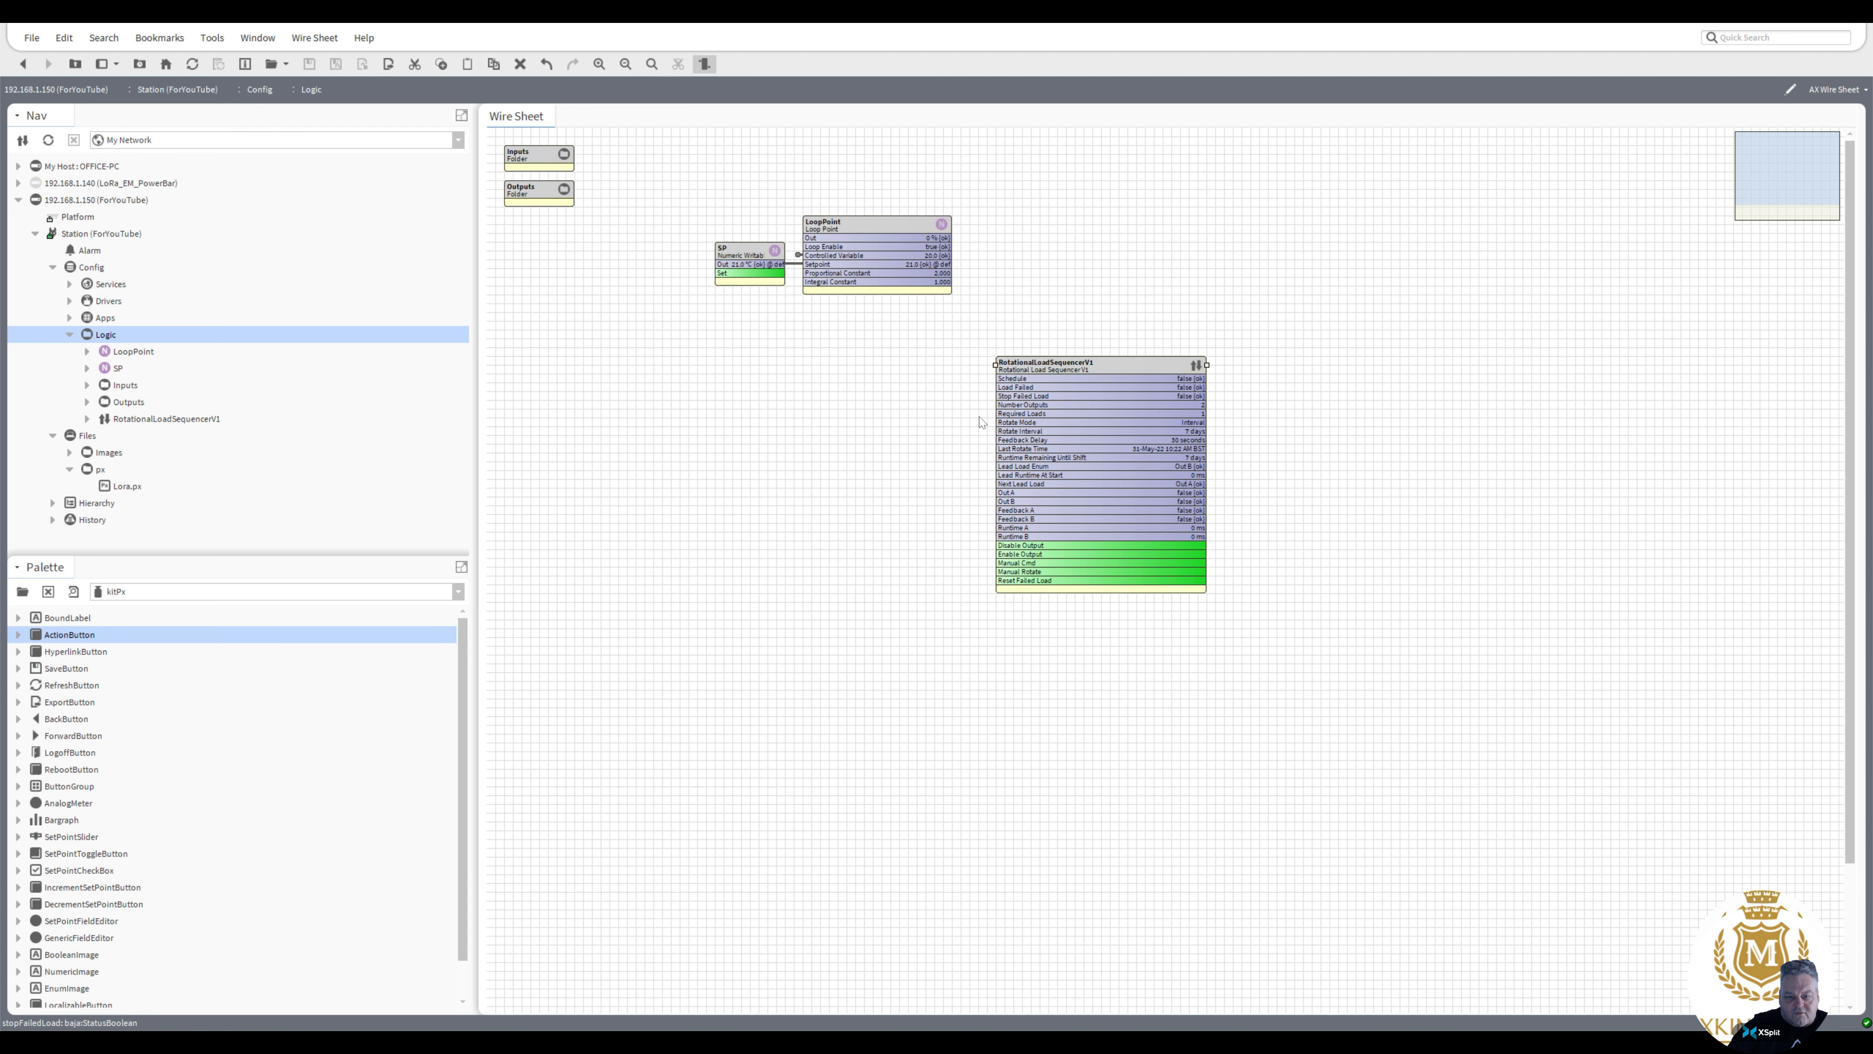
right_click(704, 392)
mouse_move(759, 400)
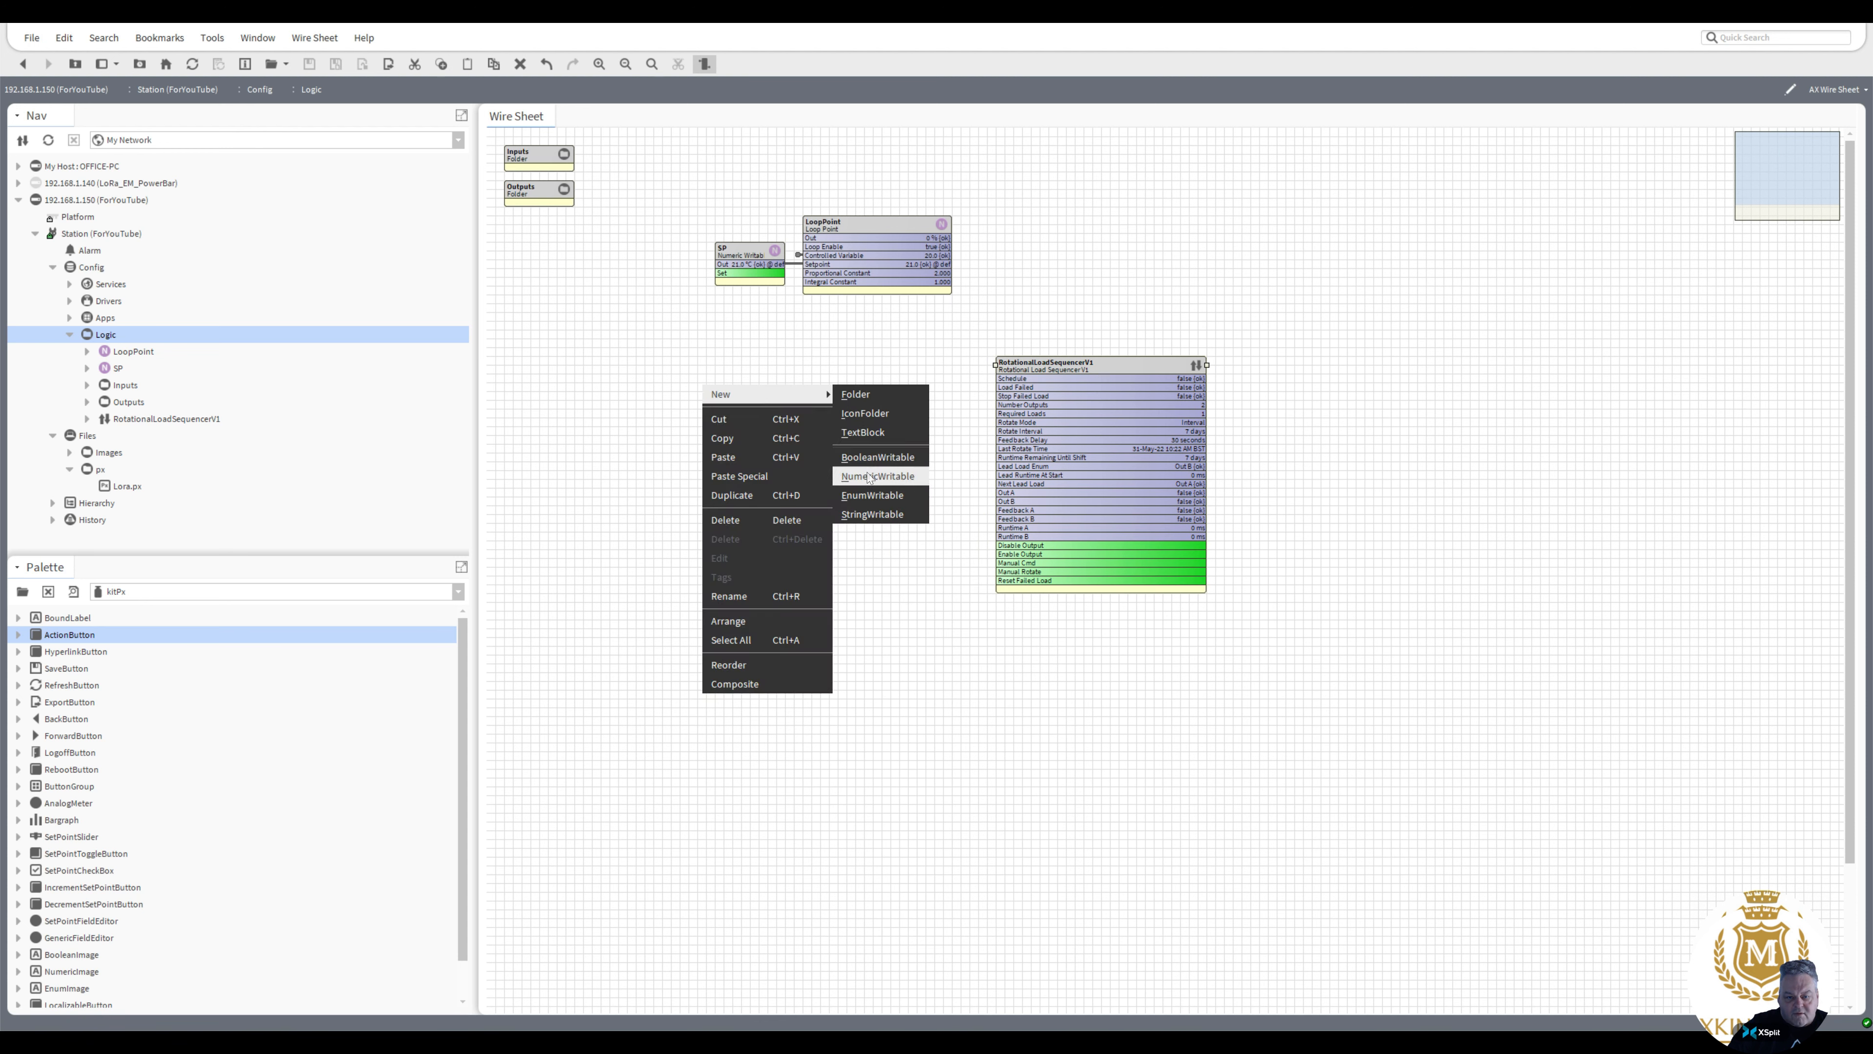
left_click(872, 458)
key("Return")
left_click_drag(761, 405, 1007, 379)
left_click_drag(741, 390, 908, 355)
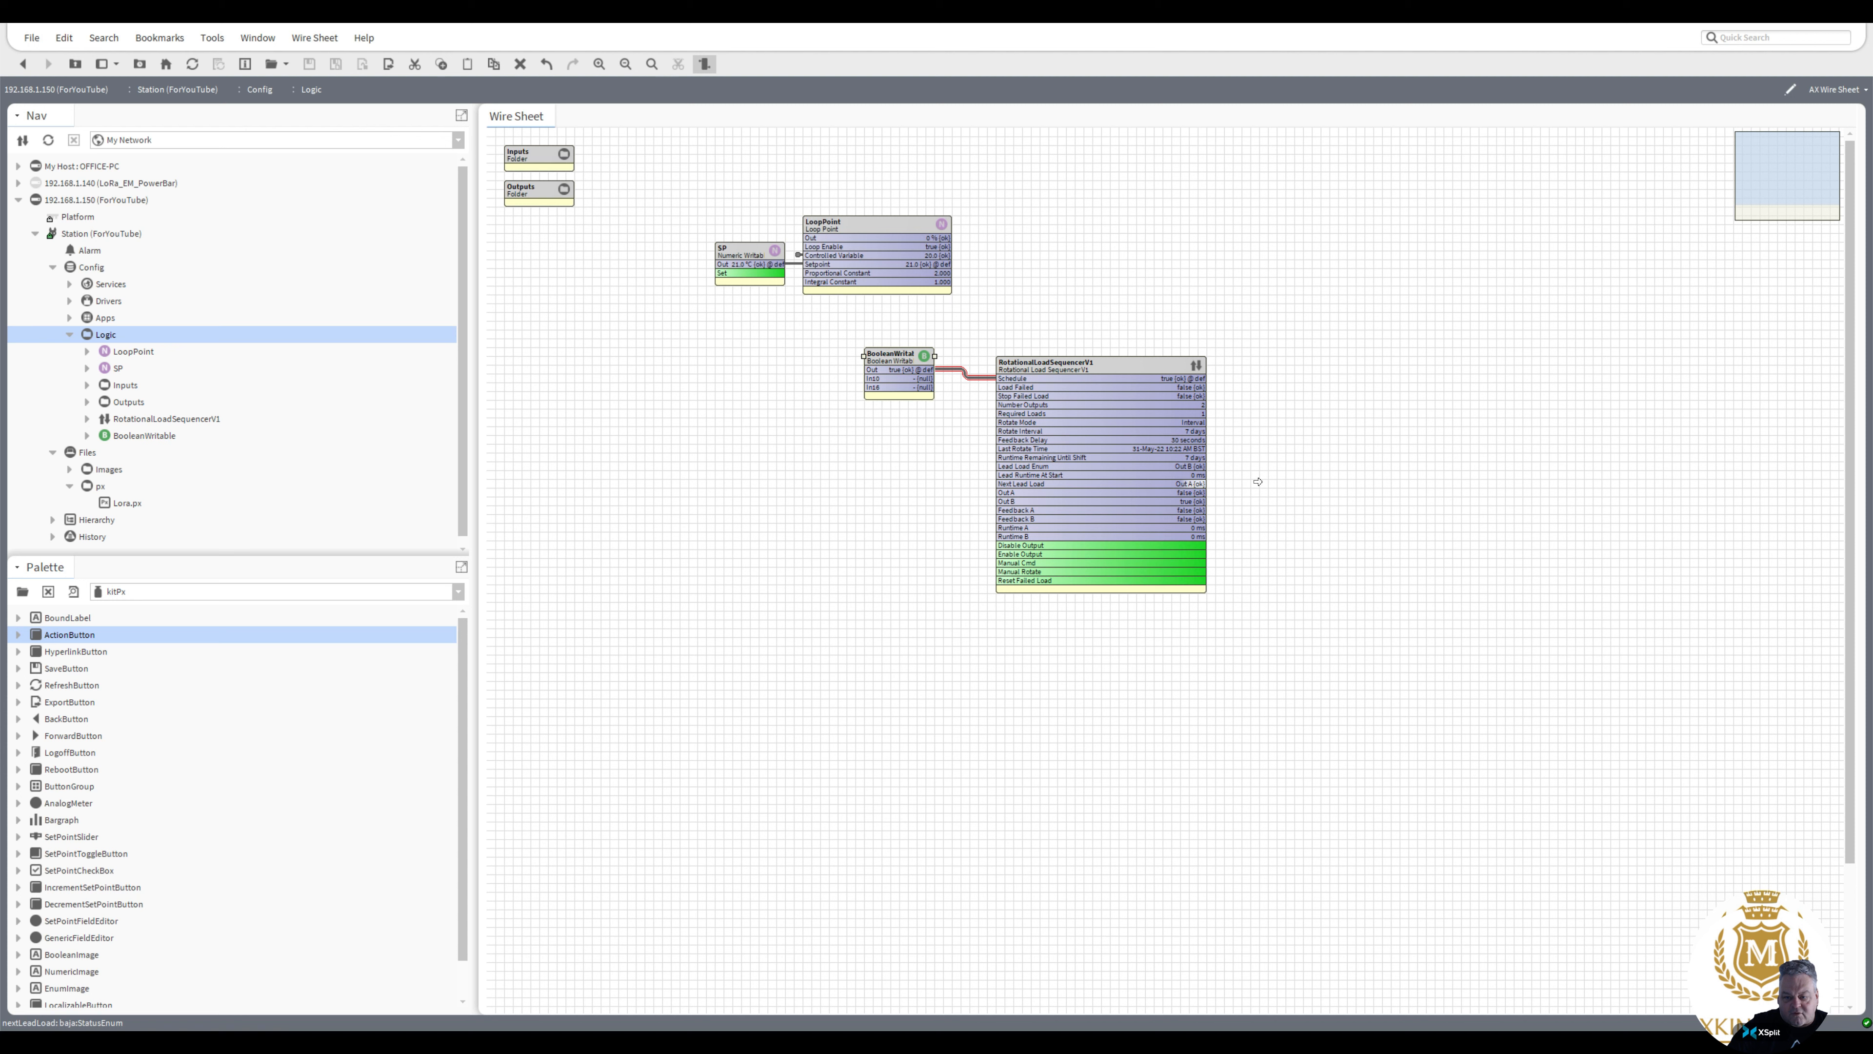
right_click(1288, 455)
mouse_move(1292, 462)
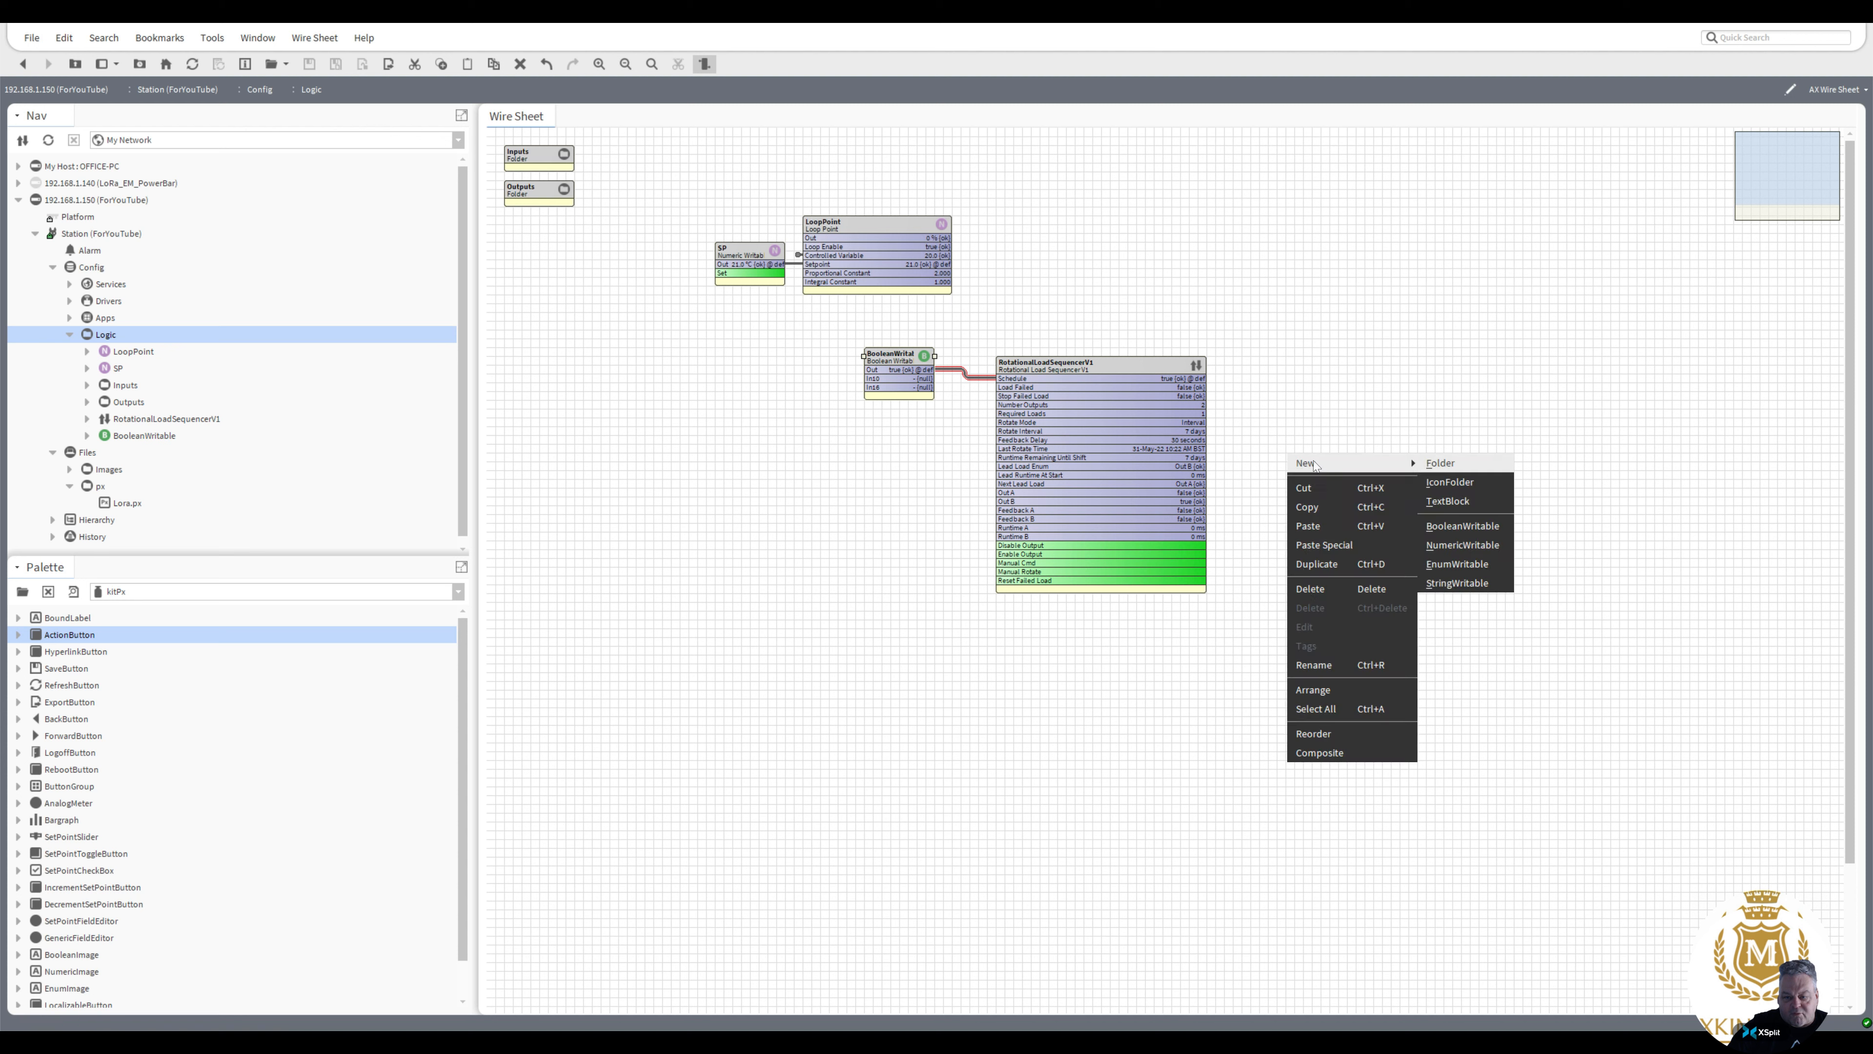
left_click(1490, 546)
type("PumpA")
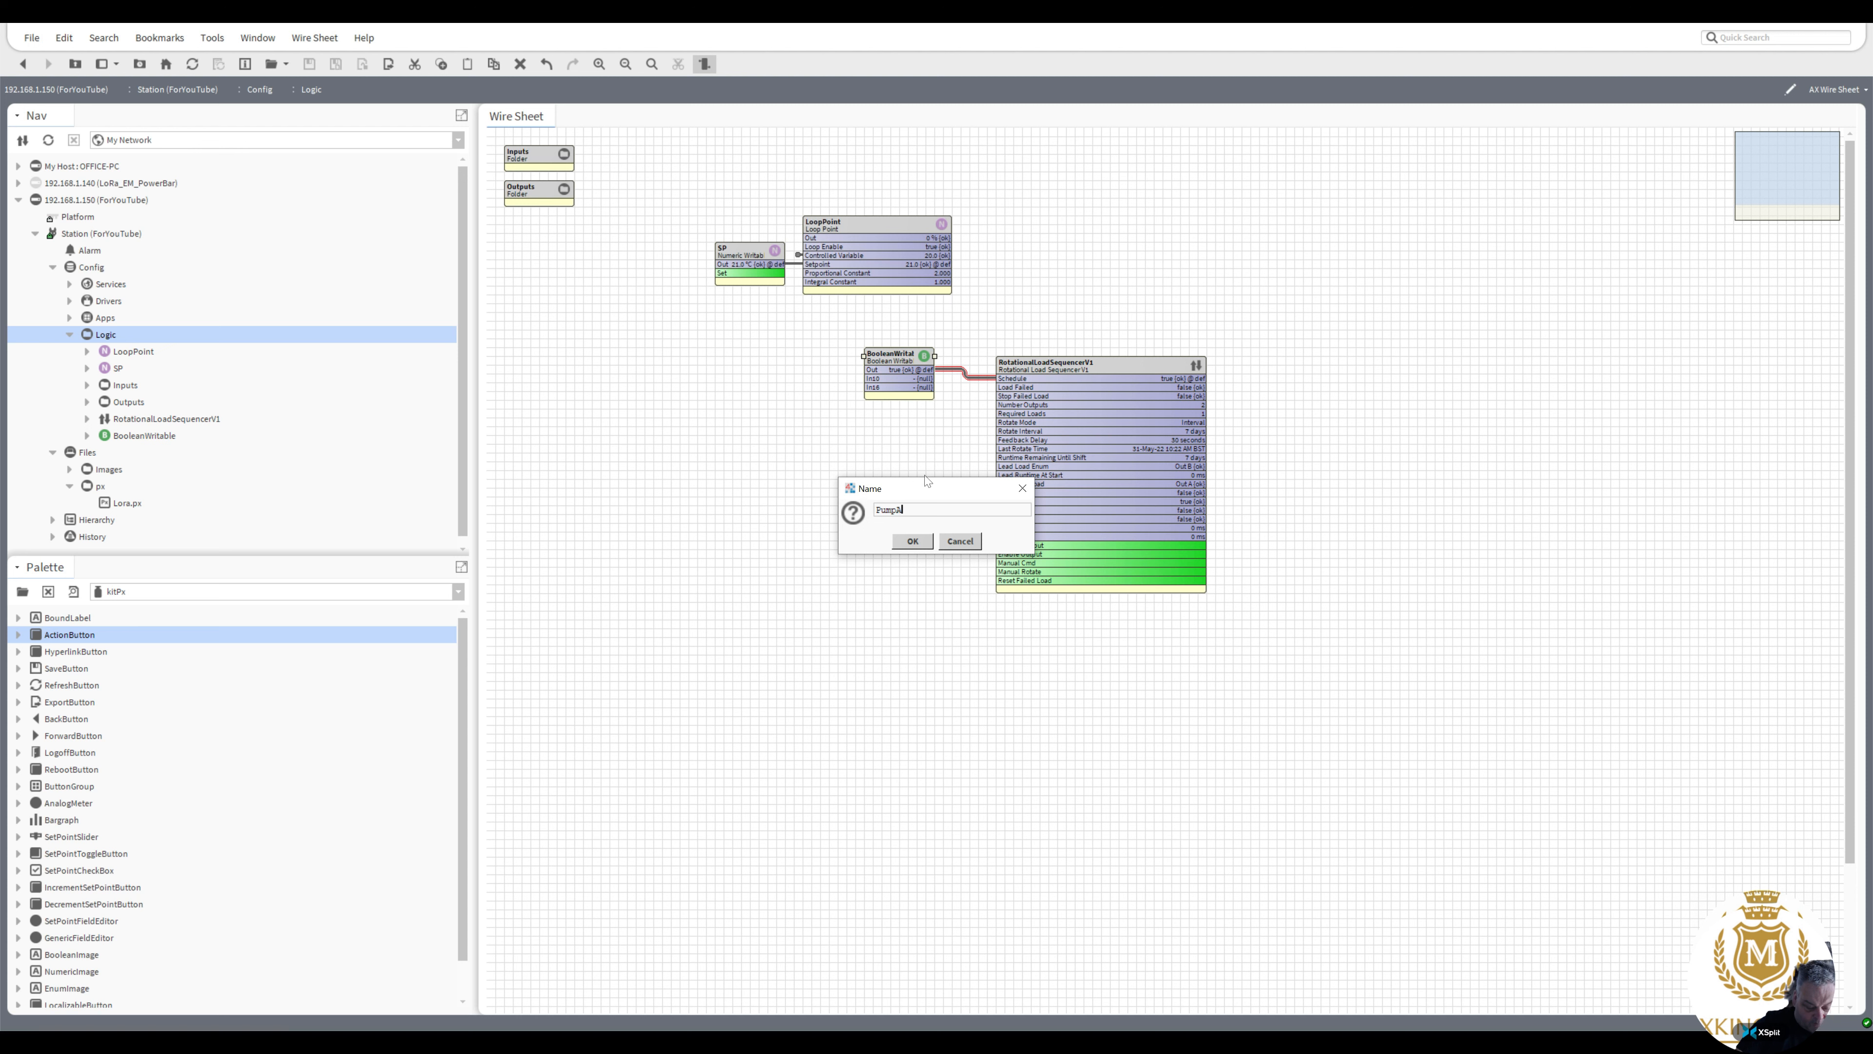
key("Return")
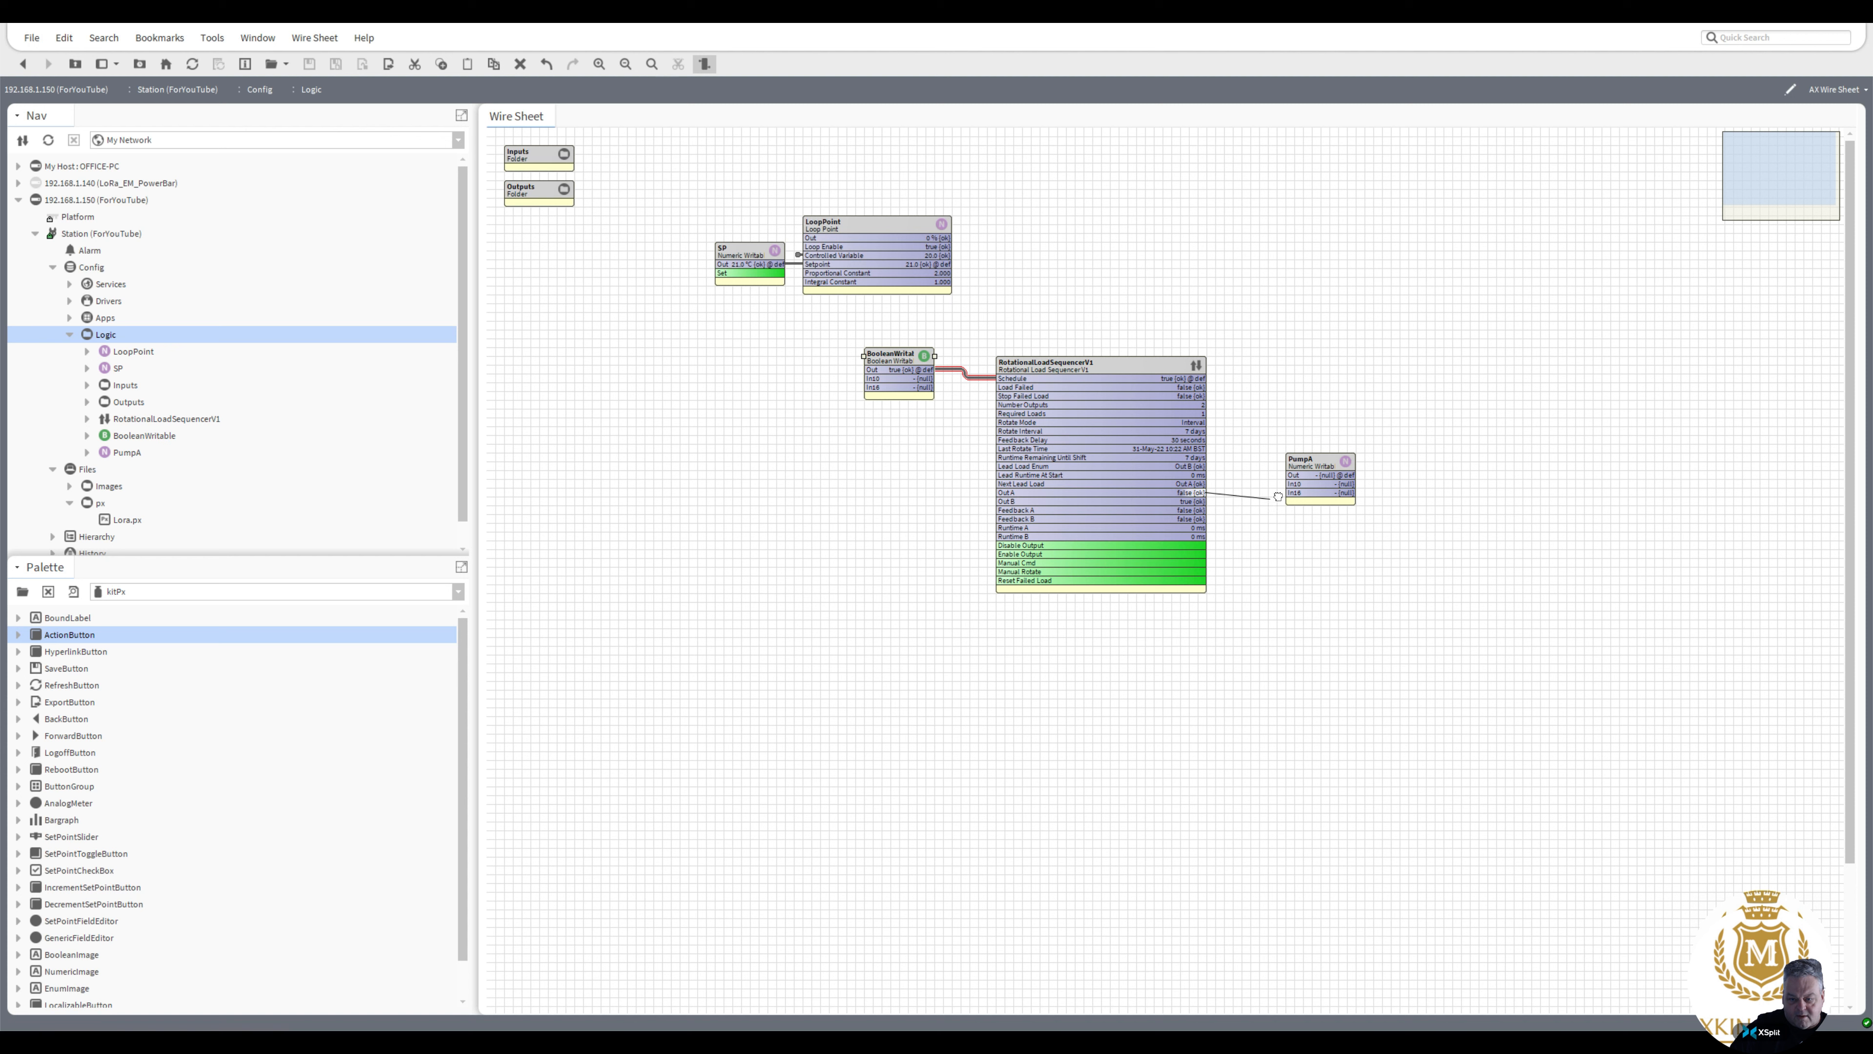
right_click(1311, 461)
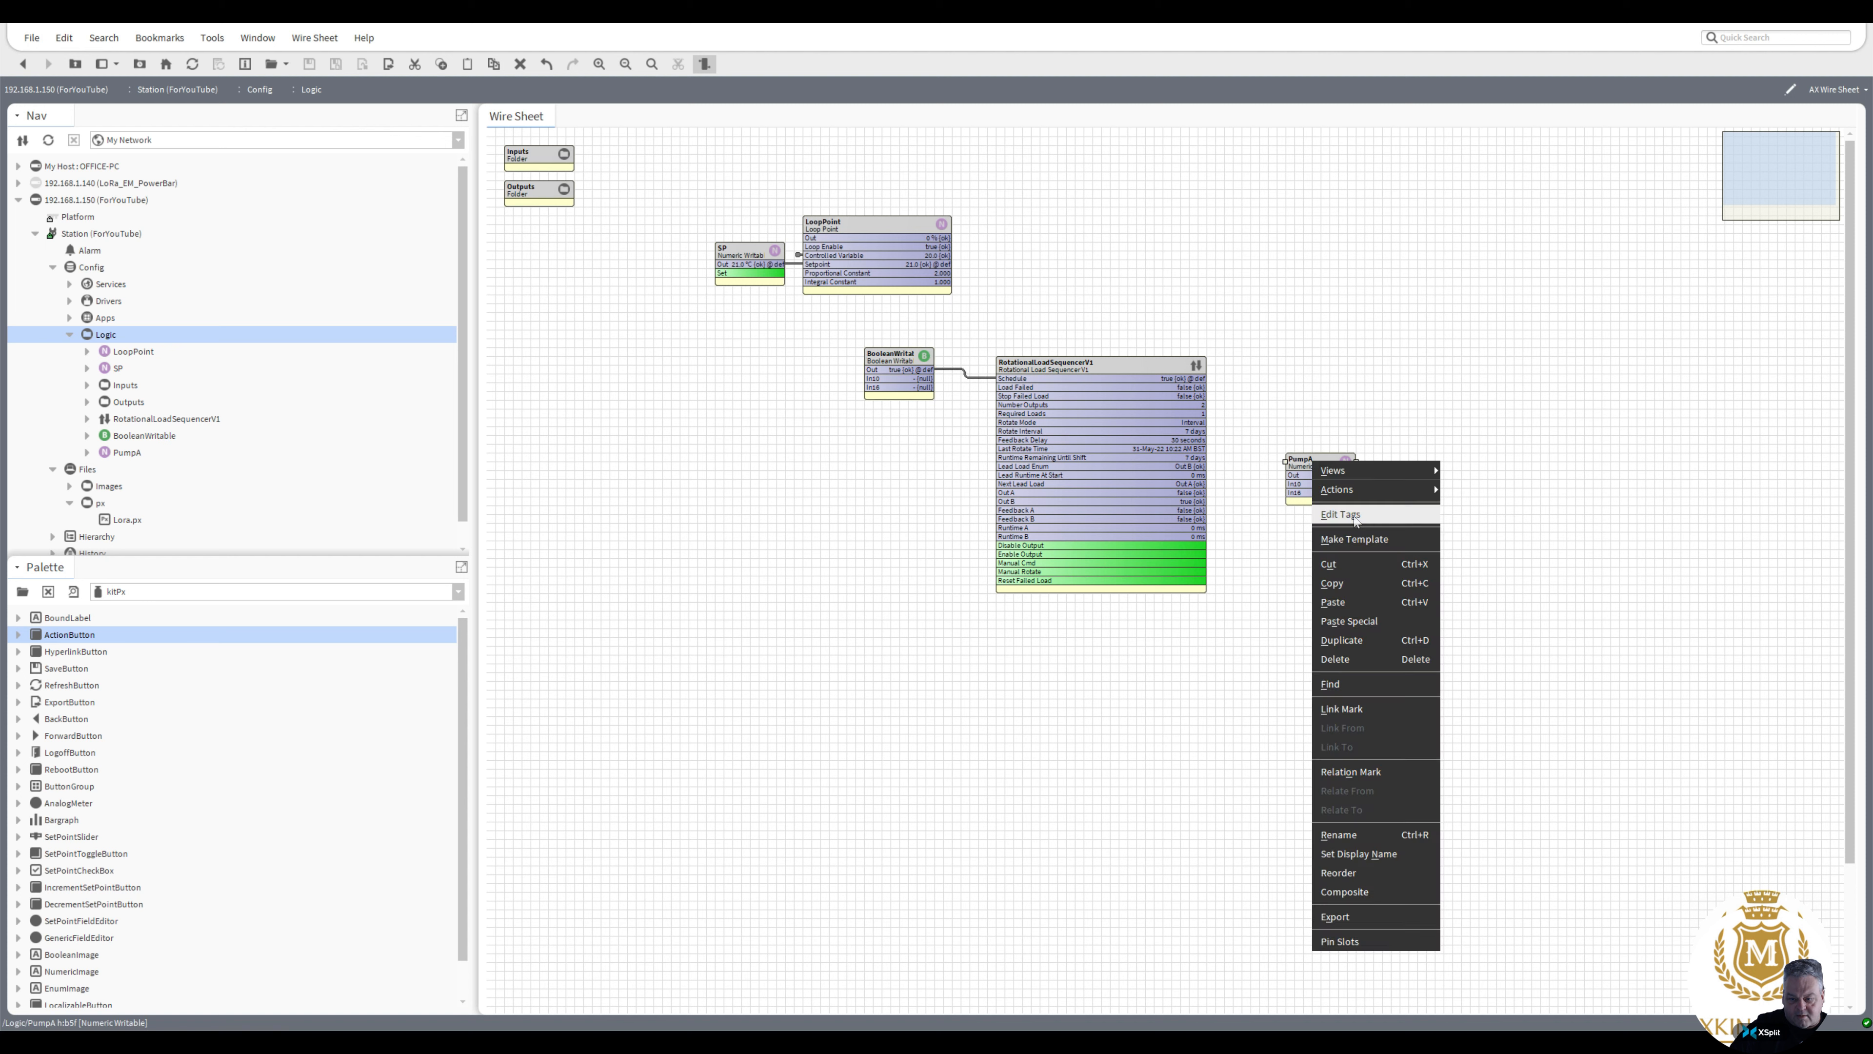
left_click(1374, 659)
Add a BooleanWritable named PumpA beside the sequencer and link the sequencer's Out A to it
right_click(1269, 467)
mouse_move(1314, 486)
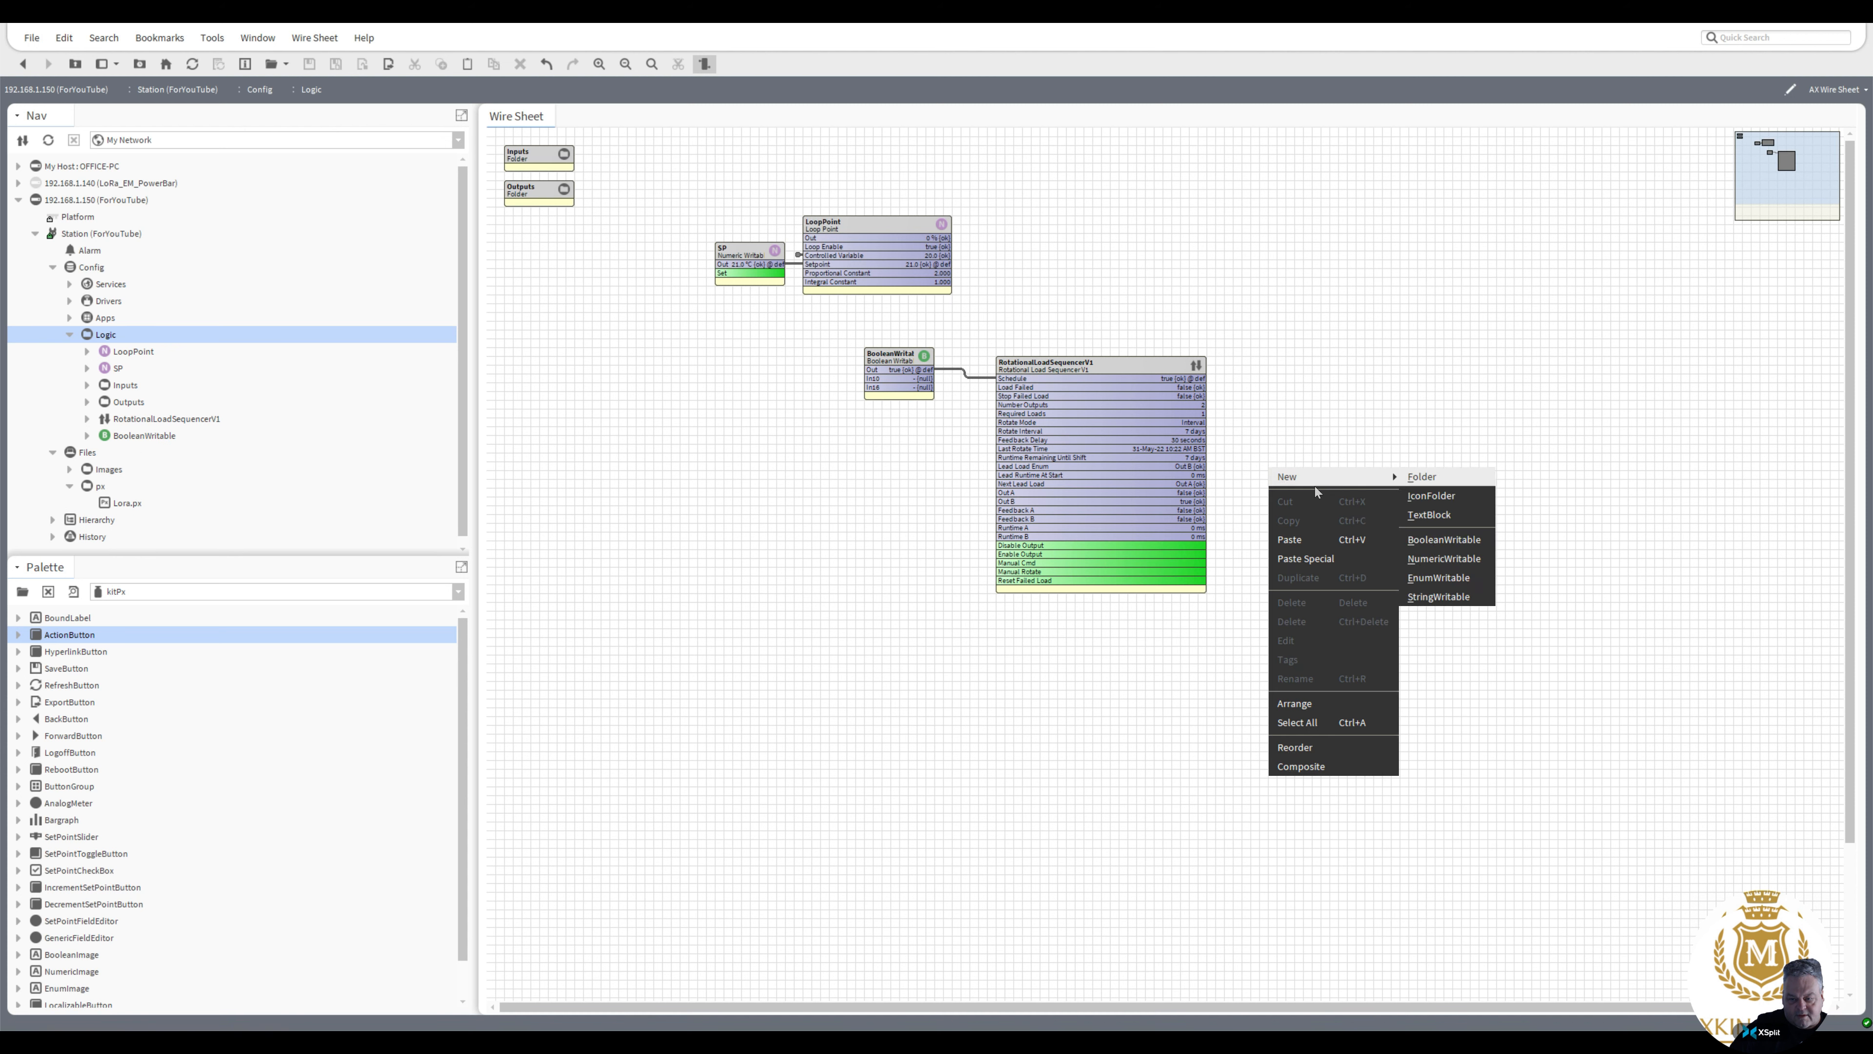
left_click(1445, 540)
type("PumpA")
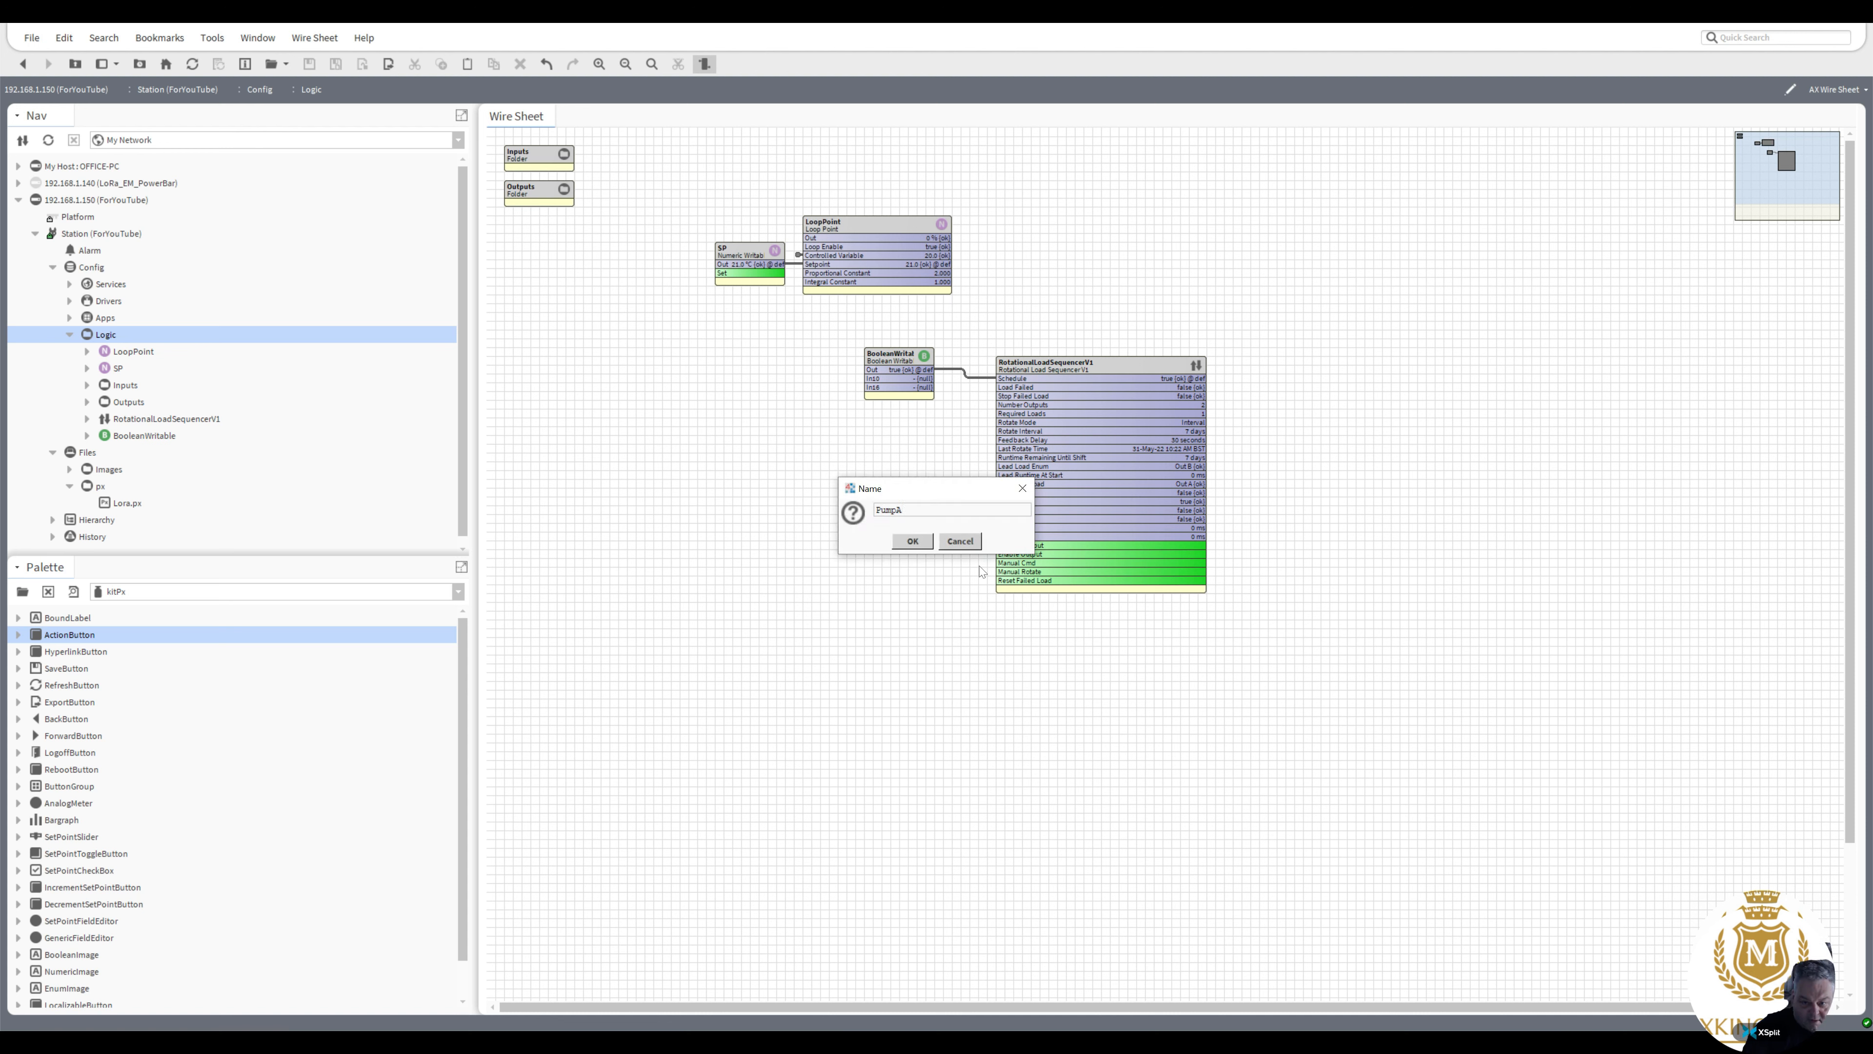
left_click(913, 541)
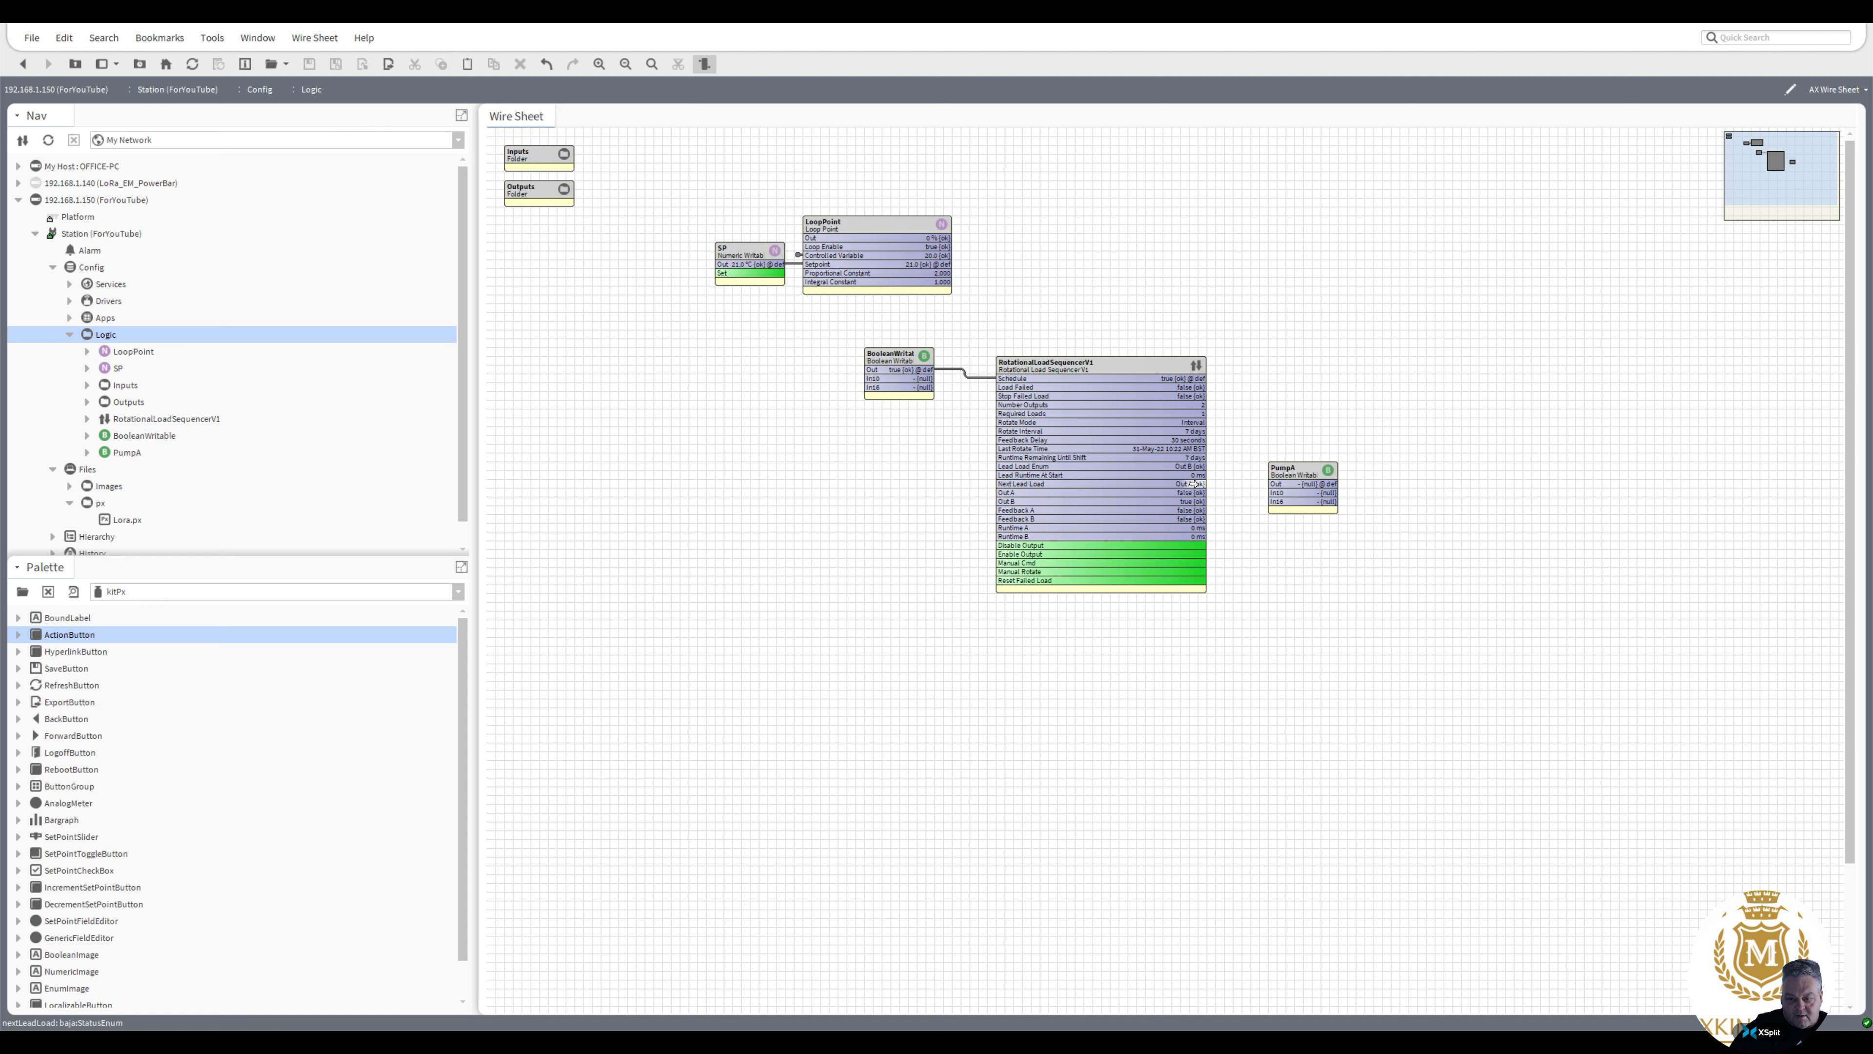
left_click_drag(1193, 492, 1309, 492)
Duplicate PumpA as PumpB, place it directly below PumpA and link the sequencer's Out B to it
right_click(1310, 473)
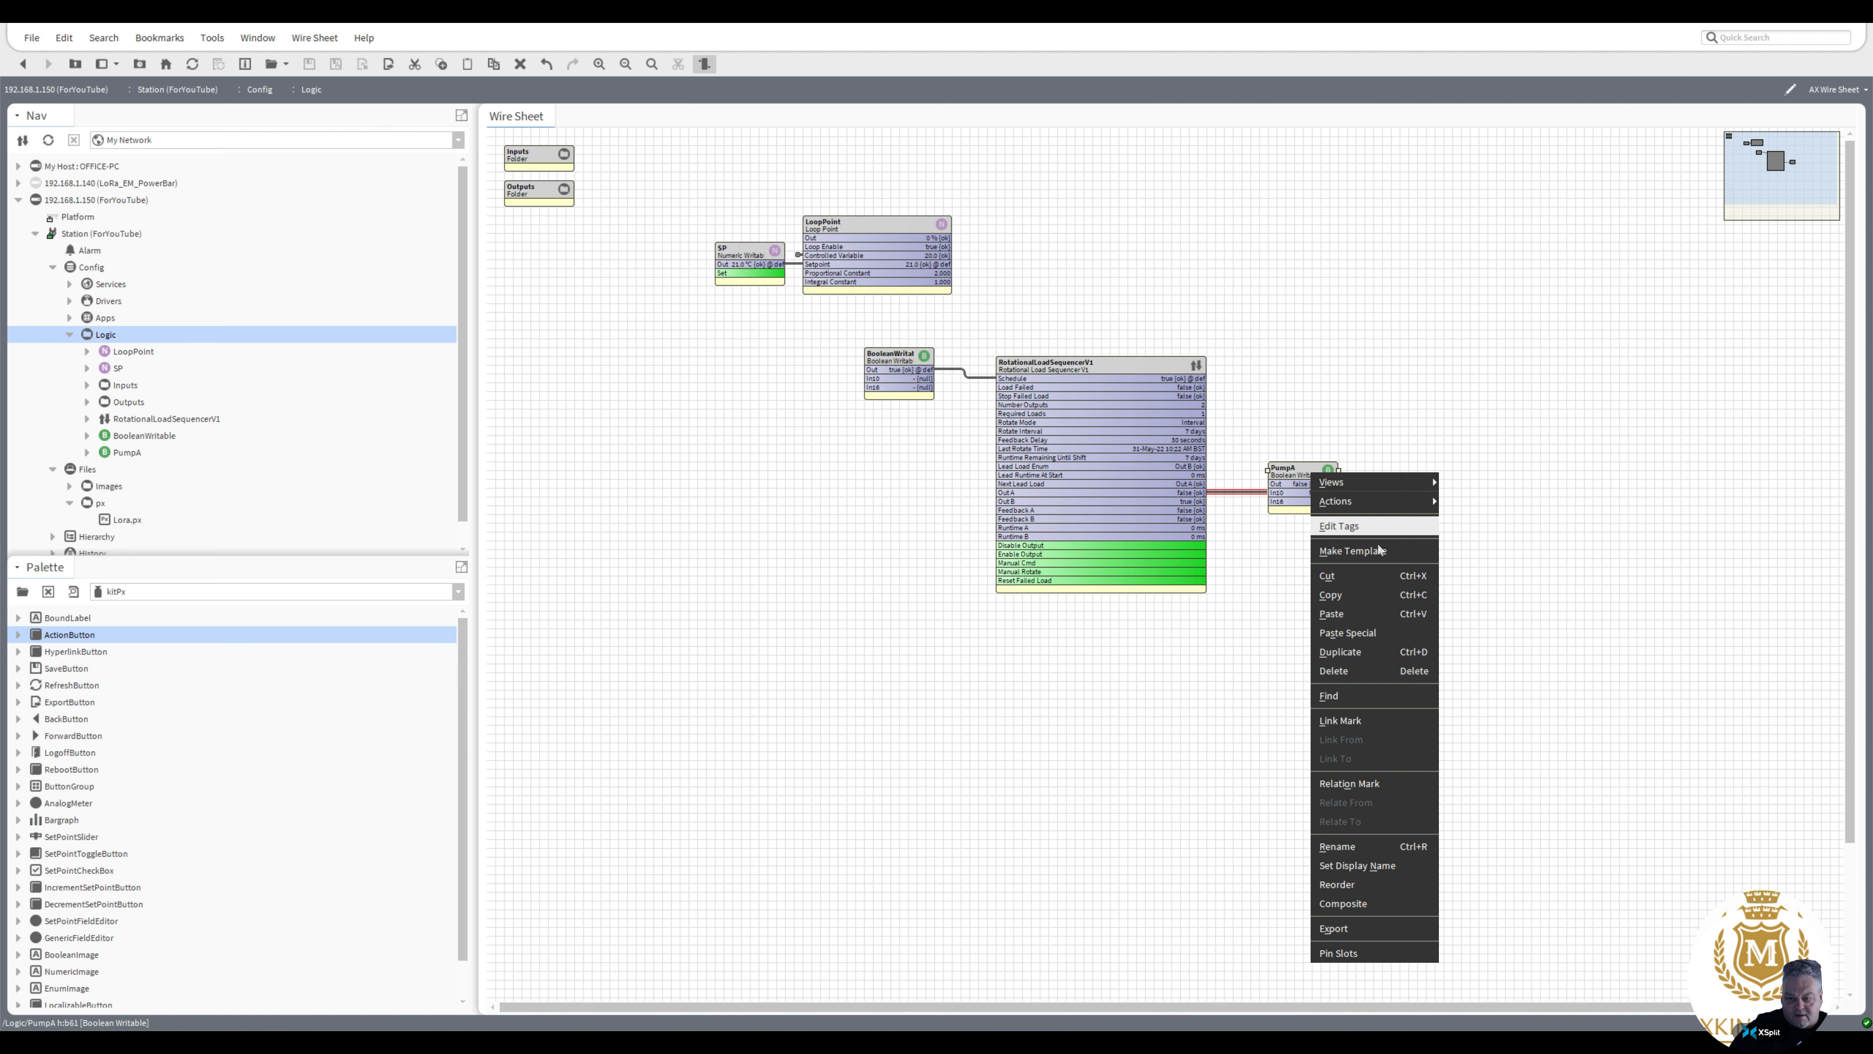
left_click(1335, 653)
left_click_drag(896, 510, 907, 510)
left_click(912, 541)
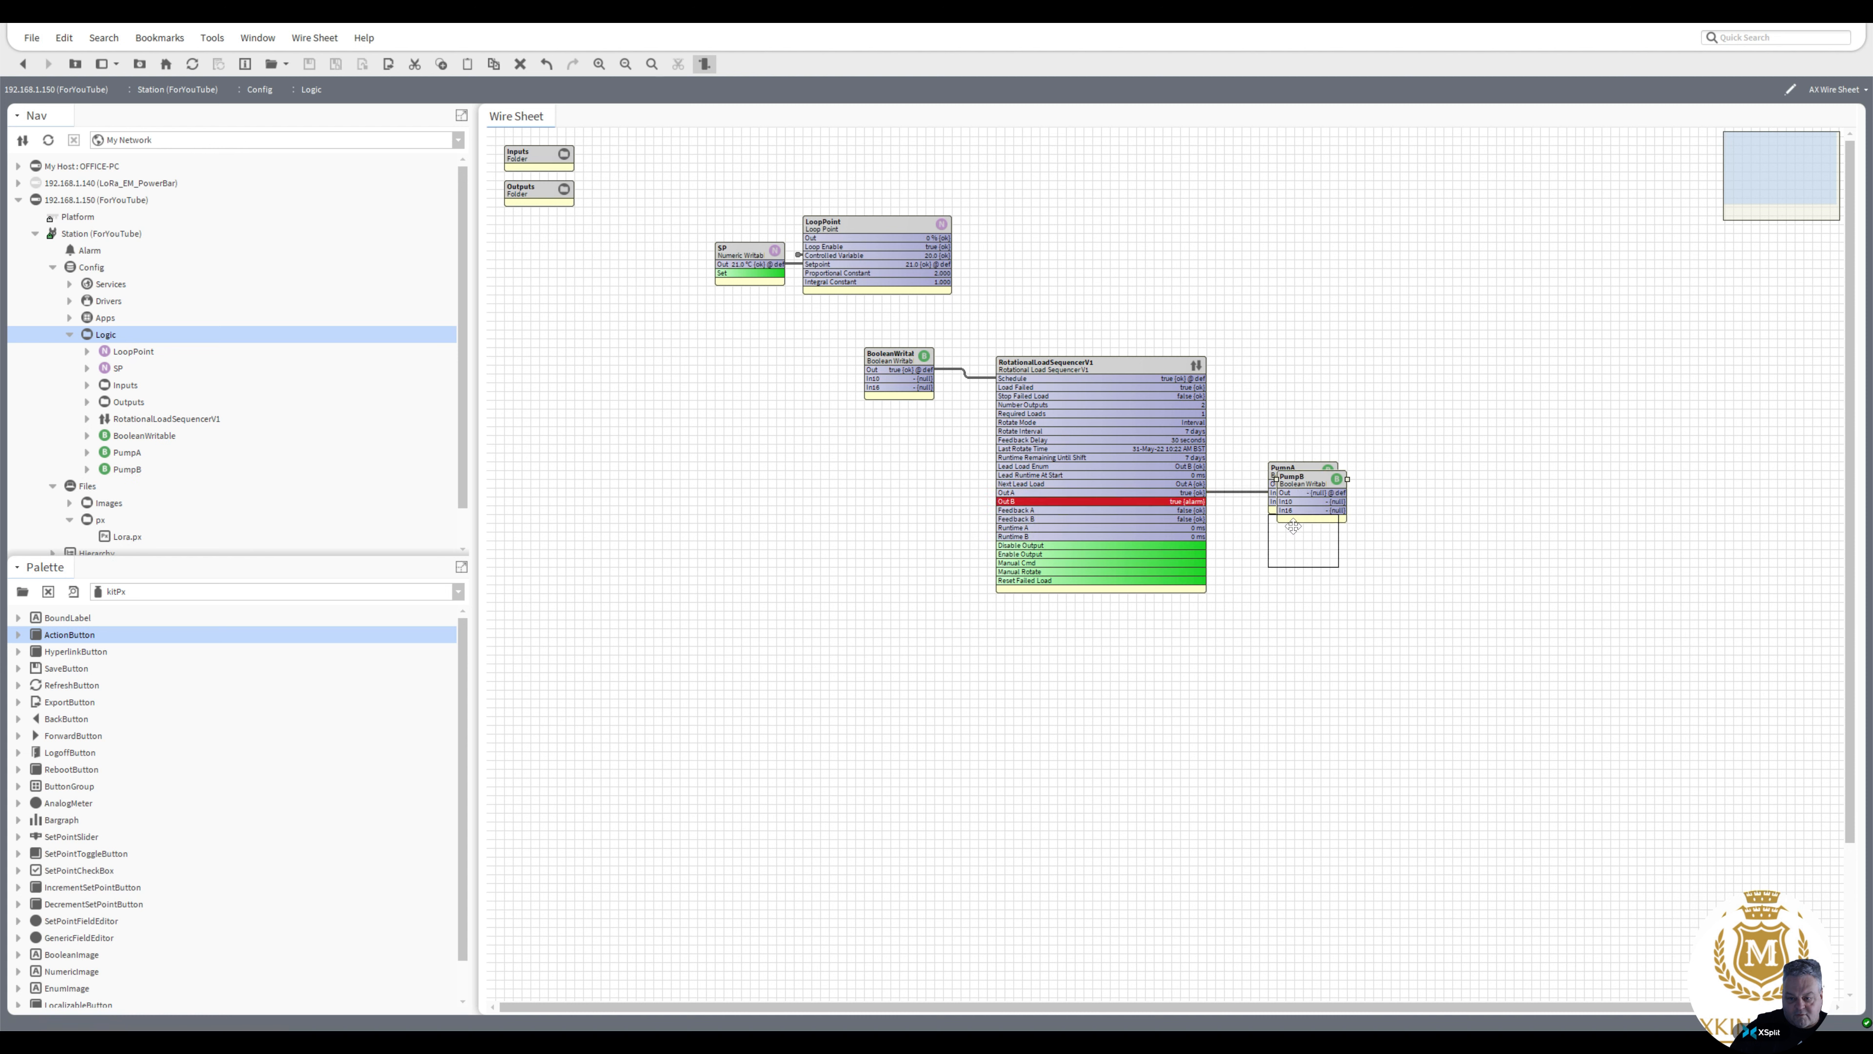
left_click(1293, 528)
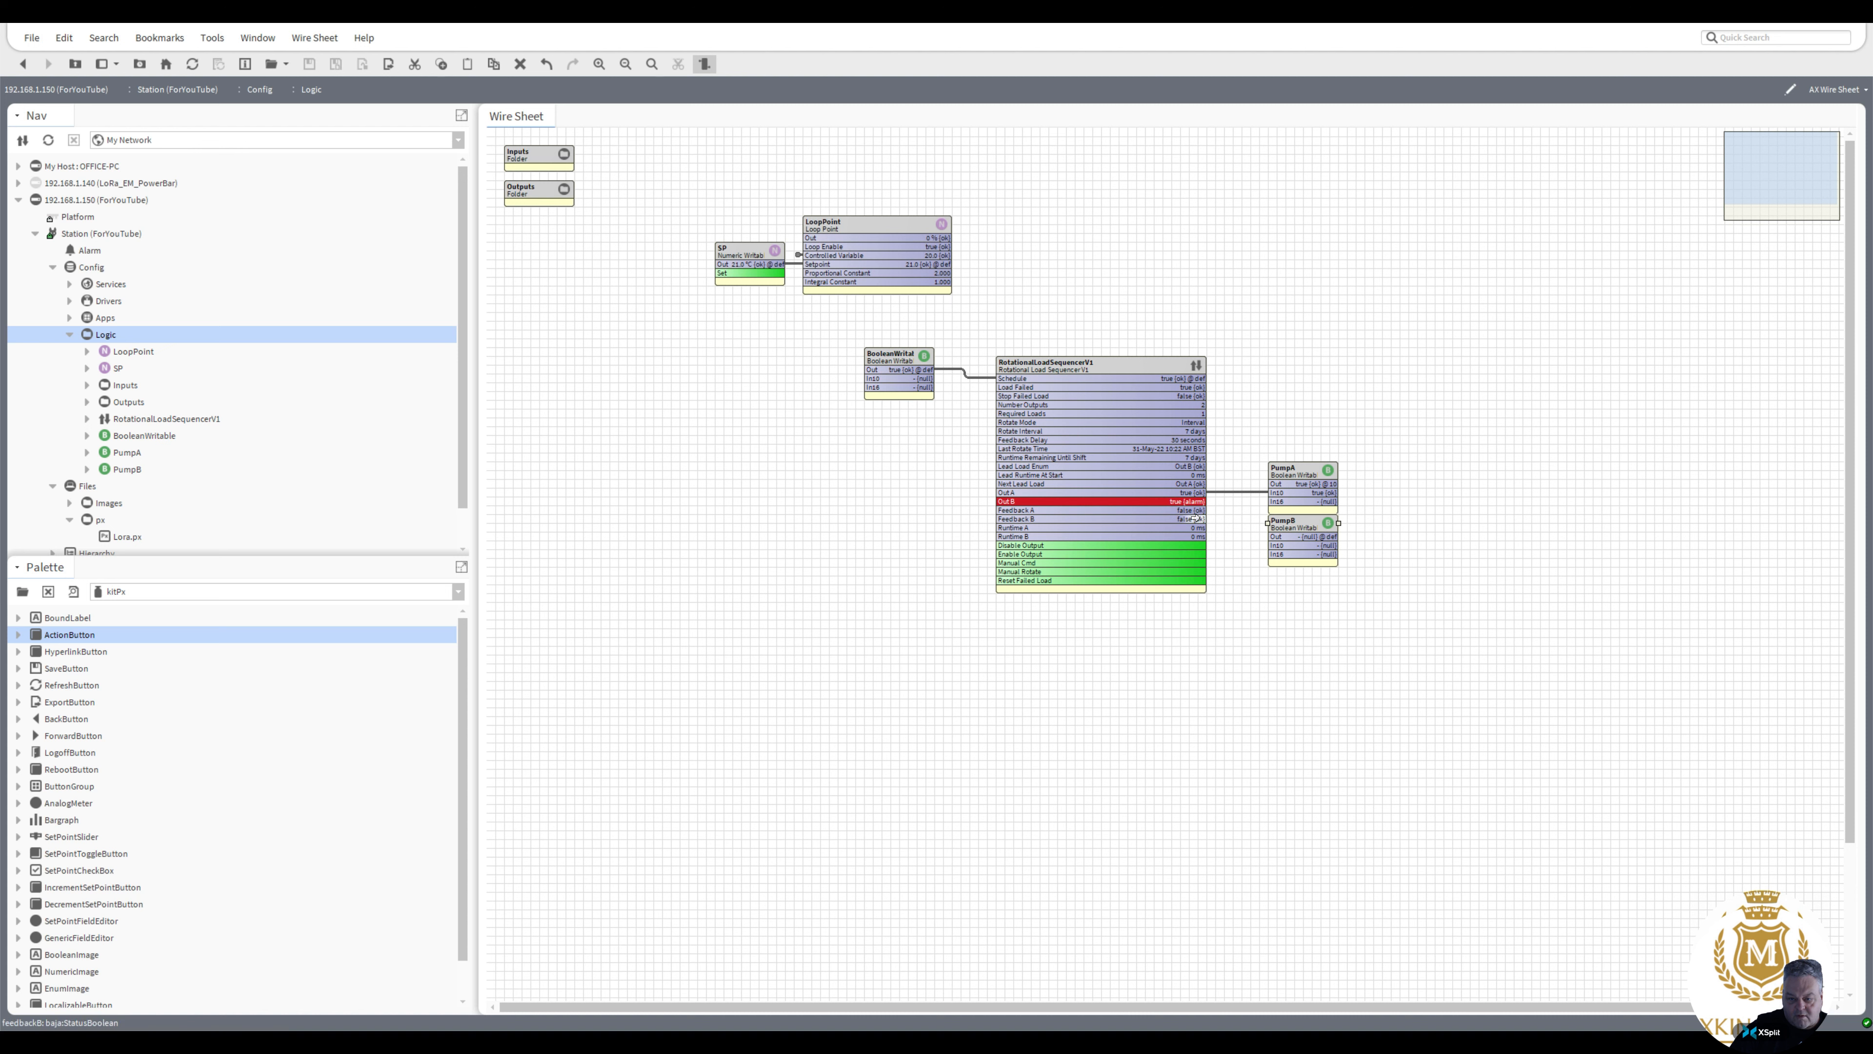
left_click_drag(1195, 501, 1303, 546)
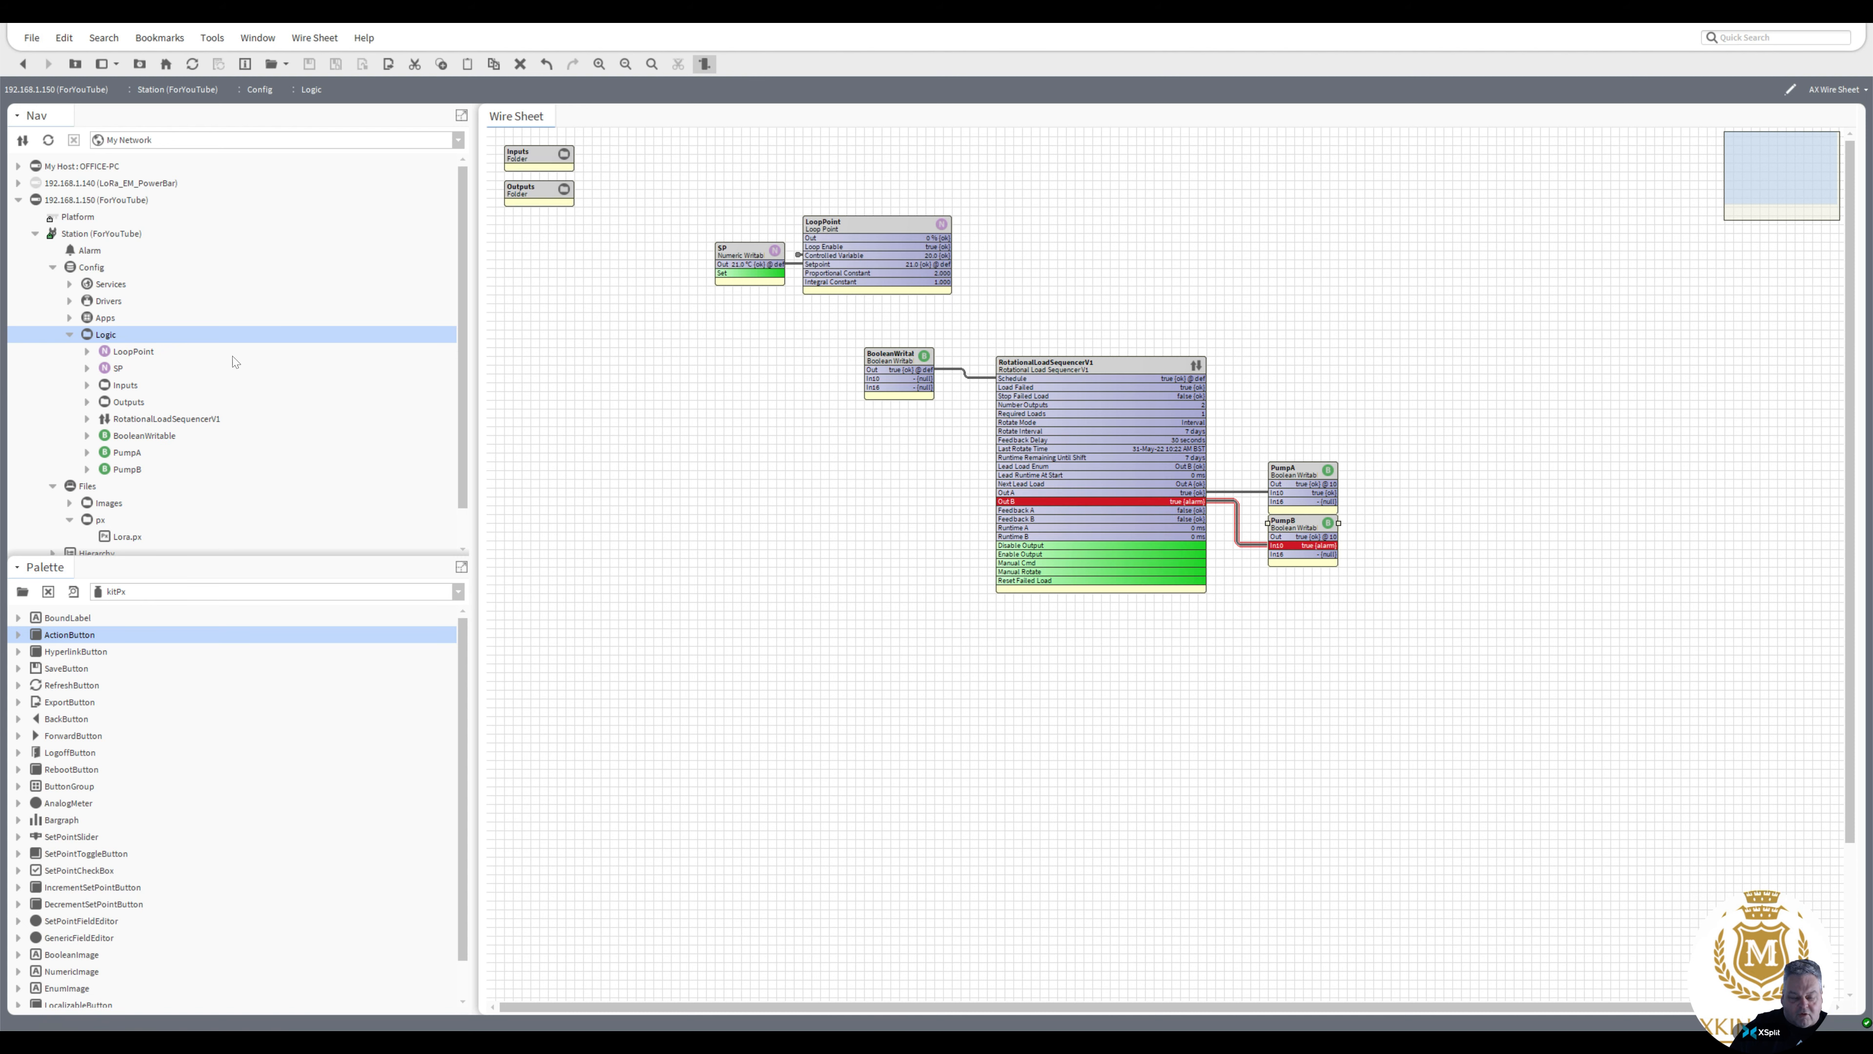
Reopen Lora.px for editing and set the Object to String format of the button's text to %out.value%, applying the properties
double_click(125, 537)
left_click(599, 63)
double_click(803, 557)
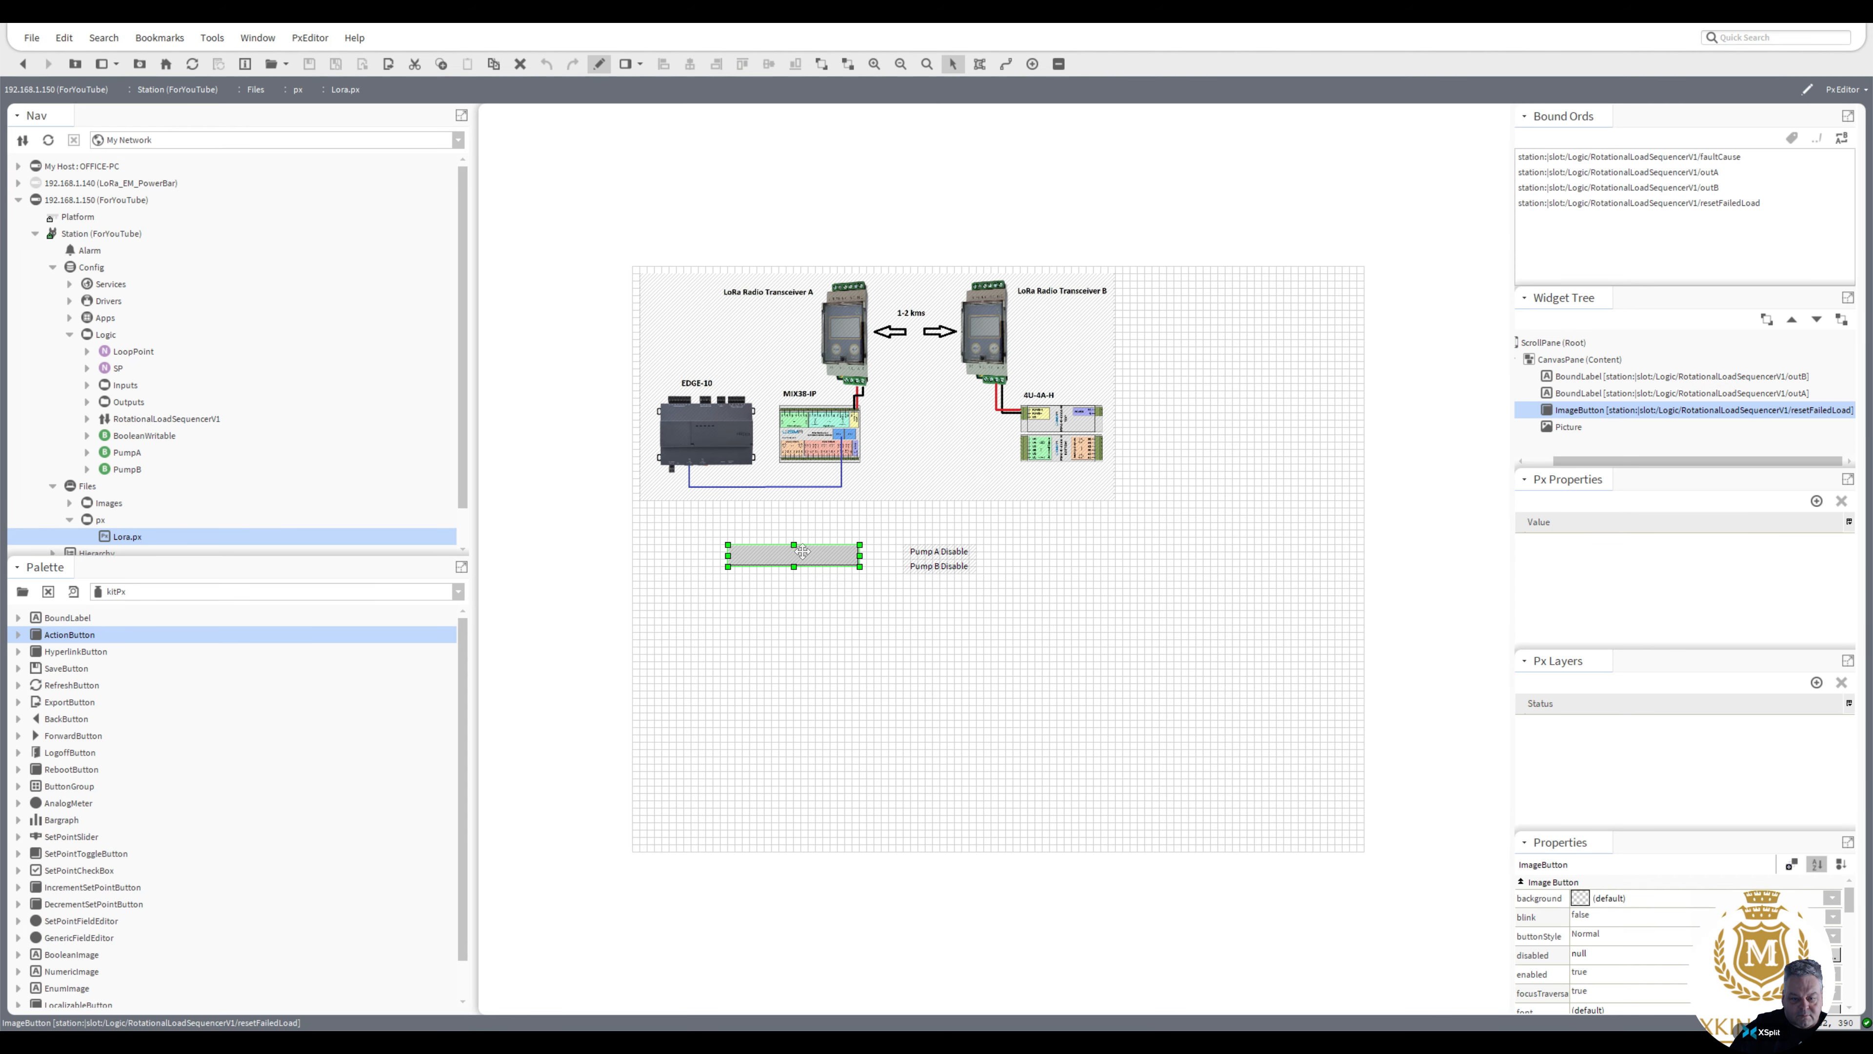
left_click(1109, 523)
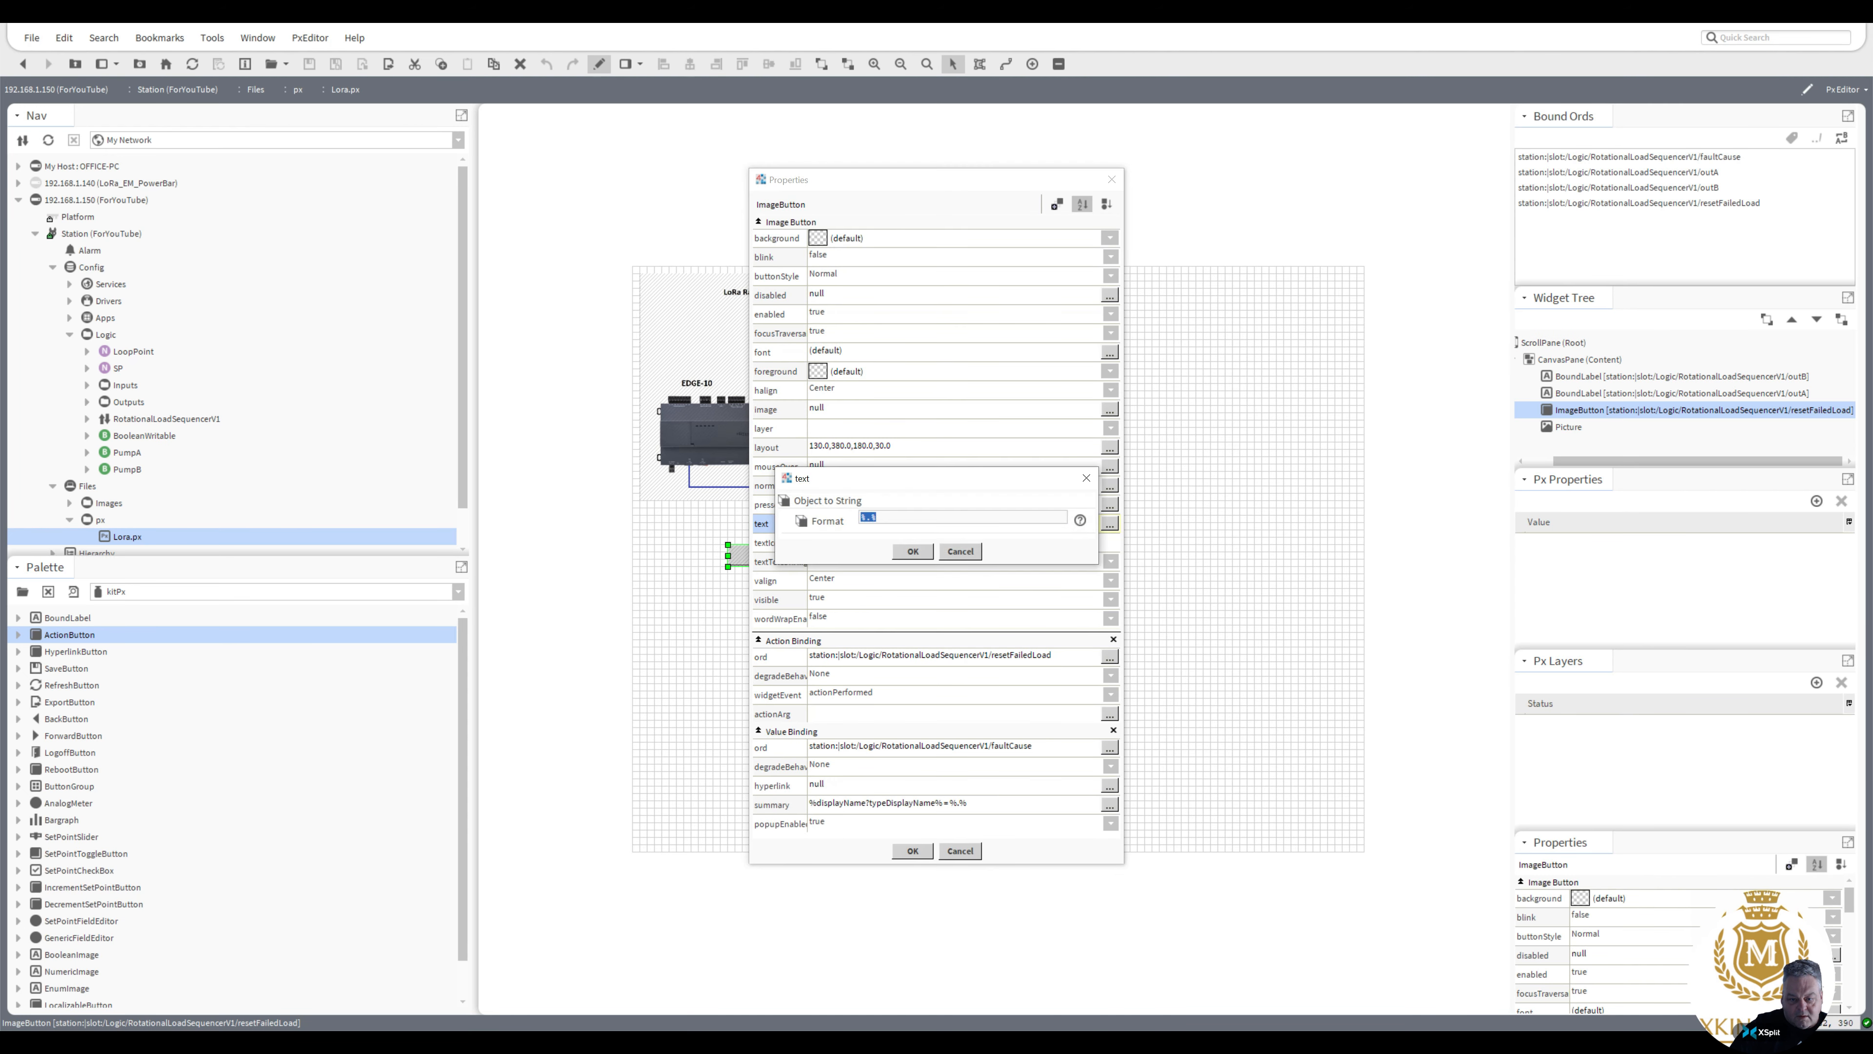
left_click(866, 517)
type("out")
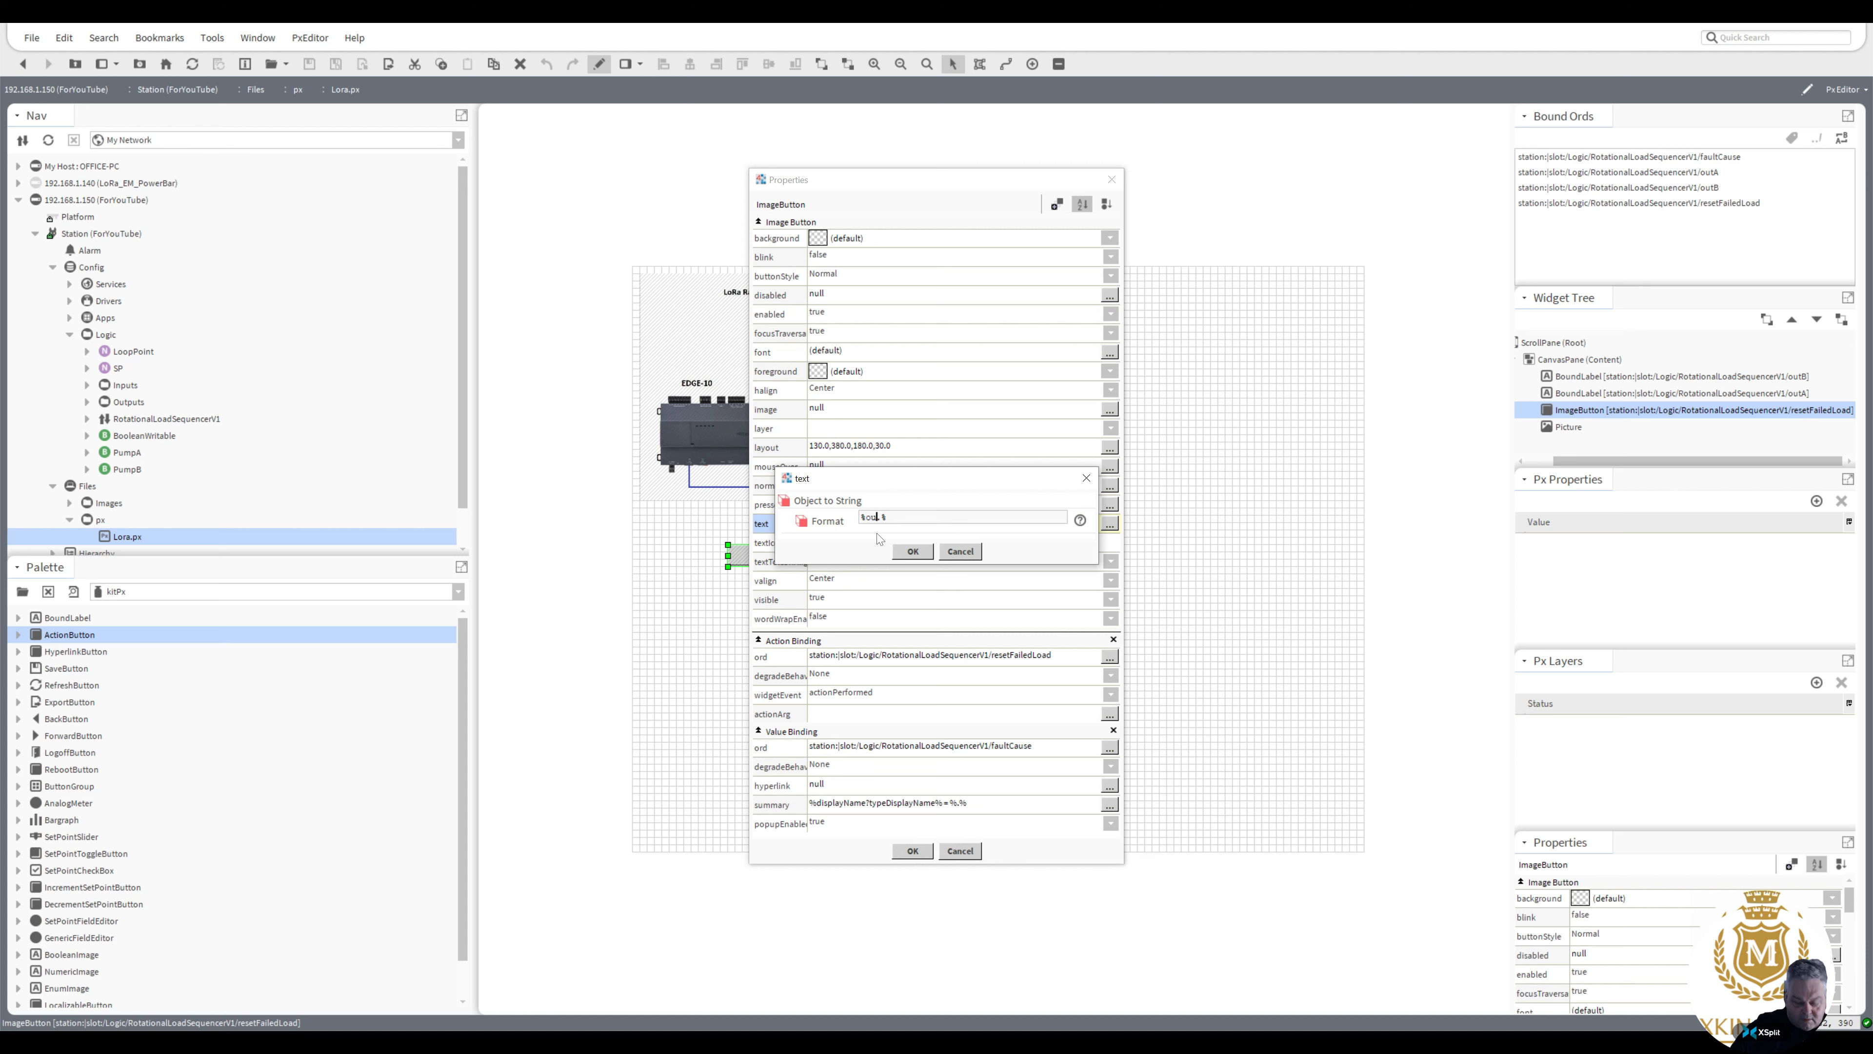
key("Right")
type("value")
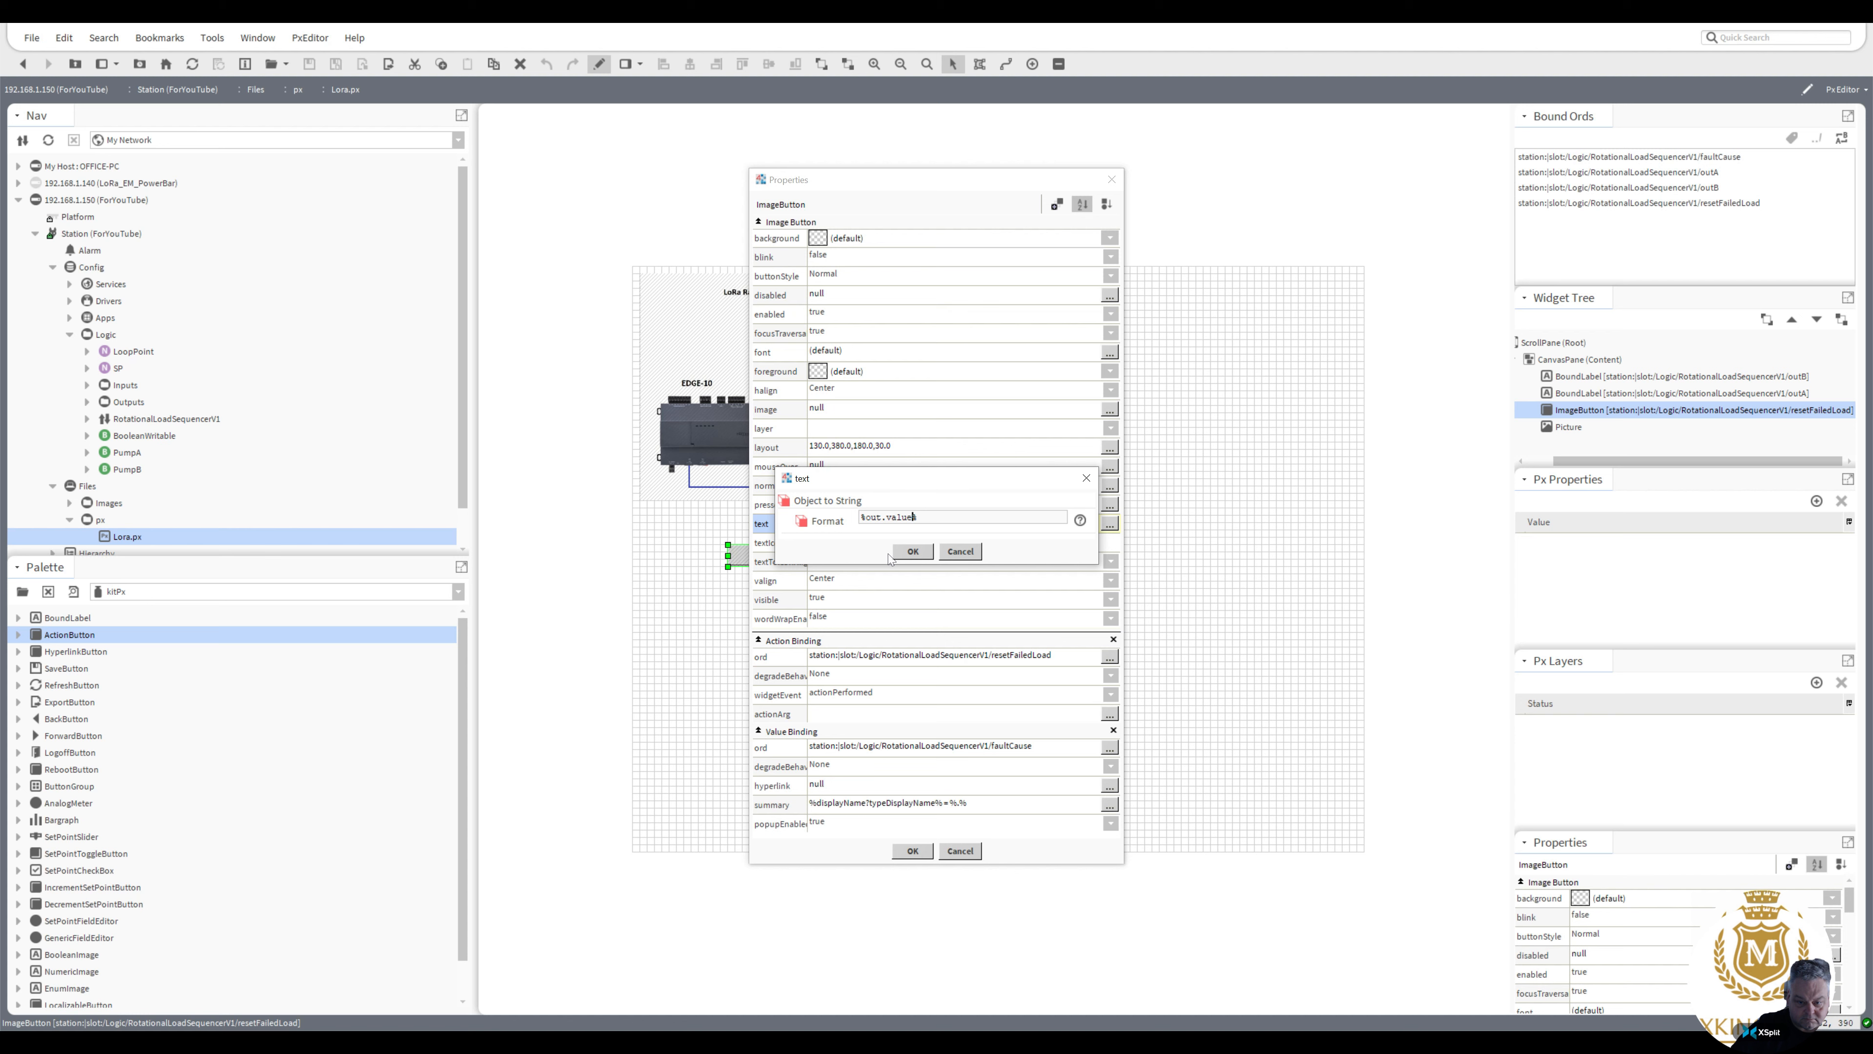
left_click(913, 552)
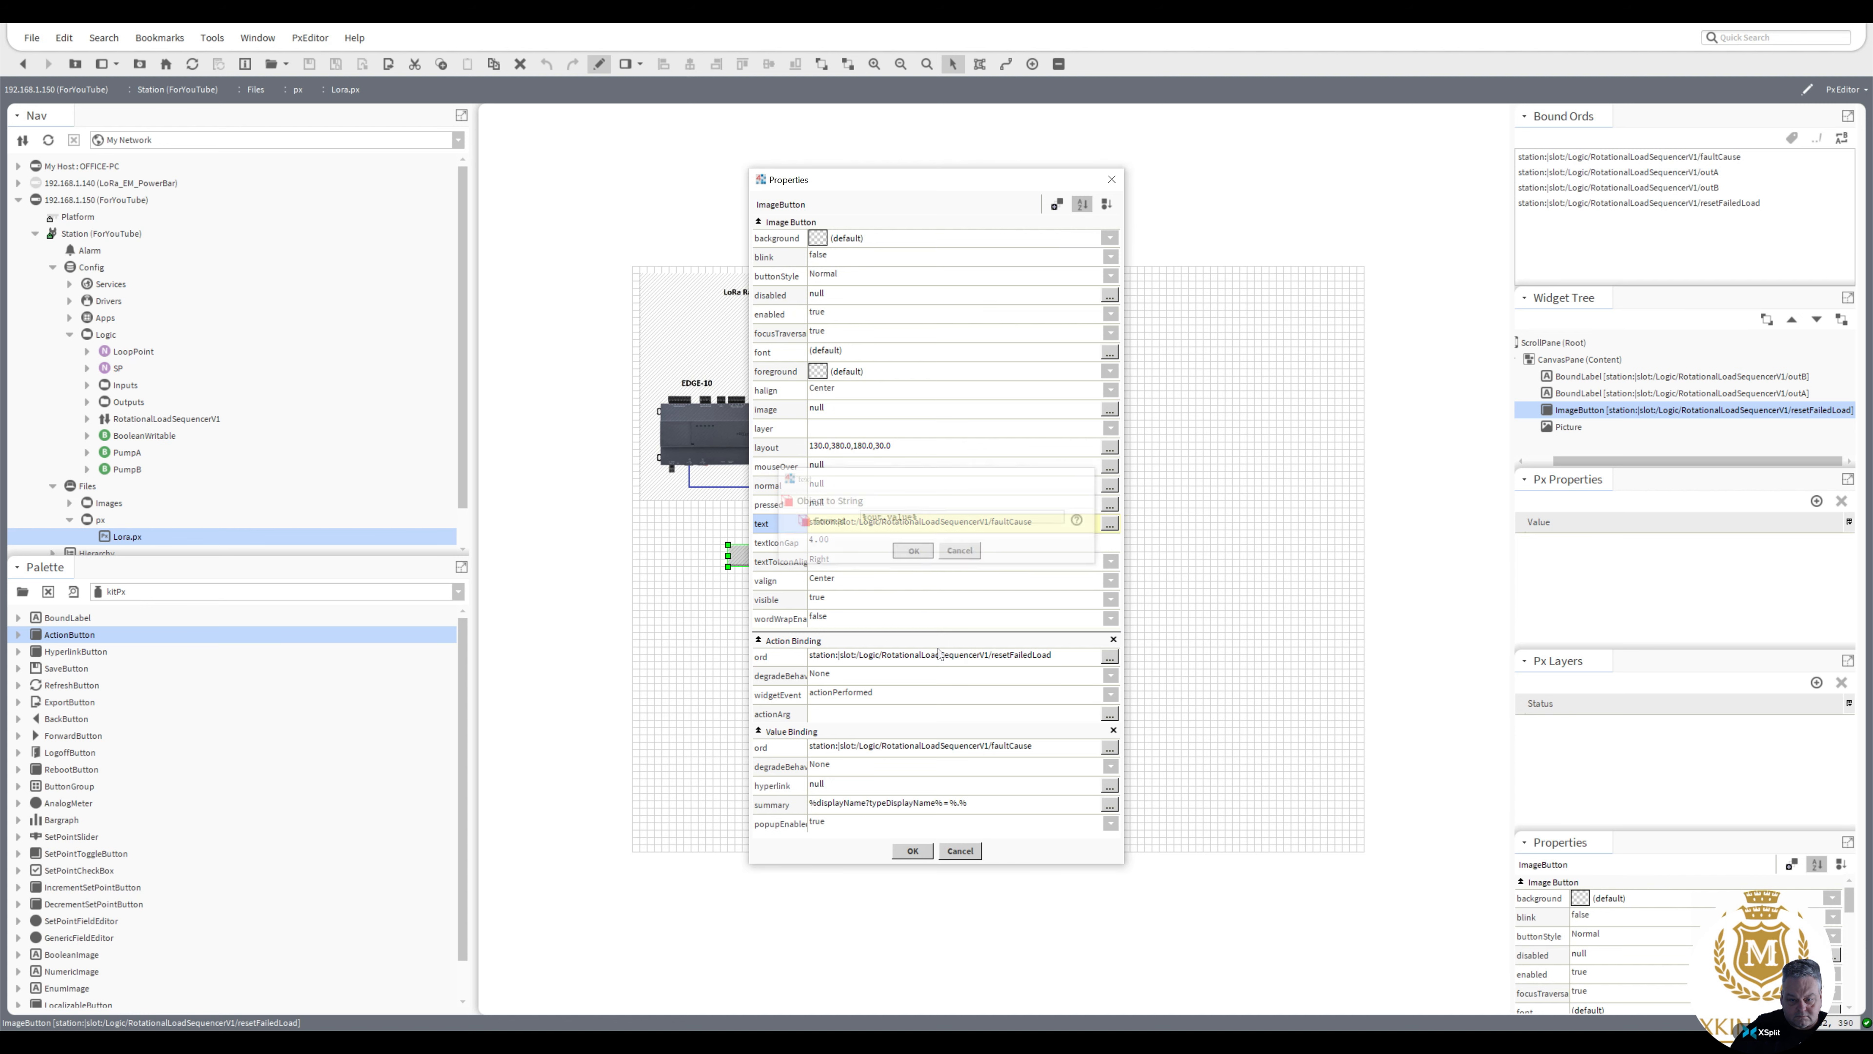
left_click(921, 855)
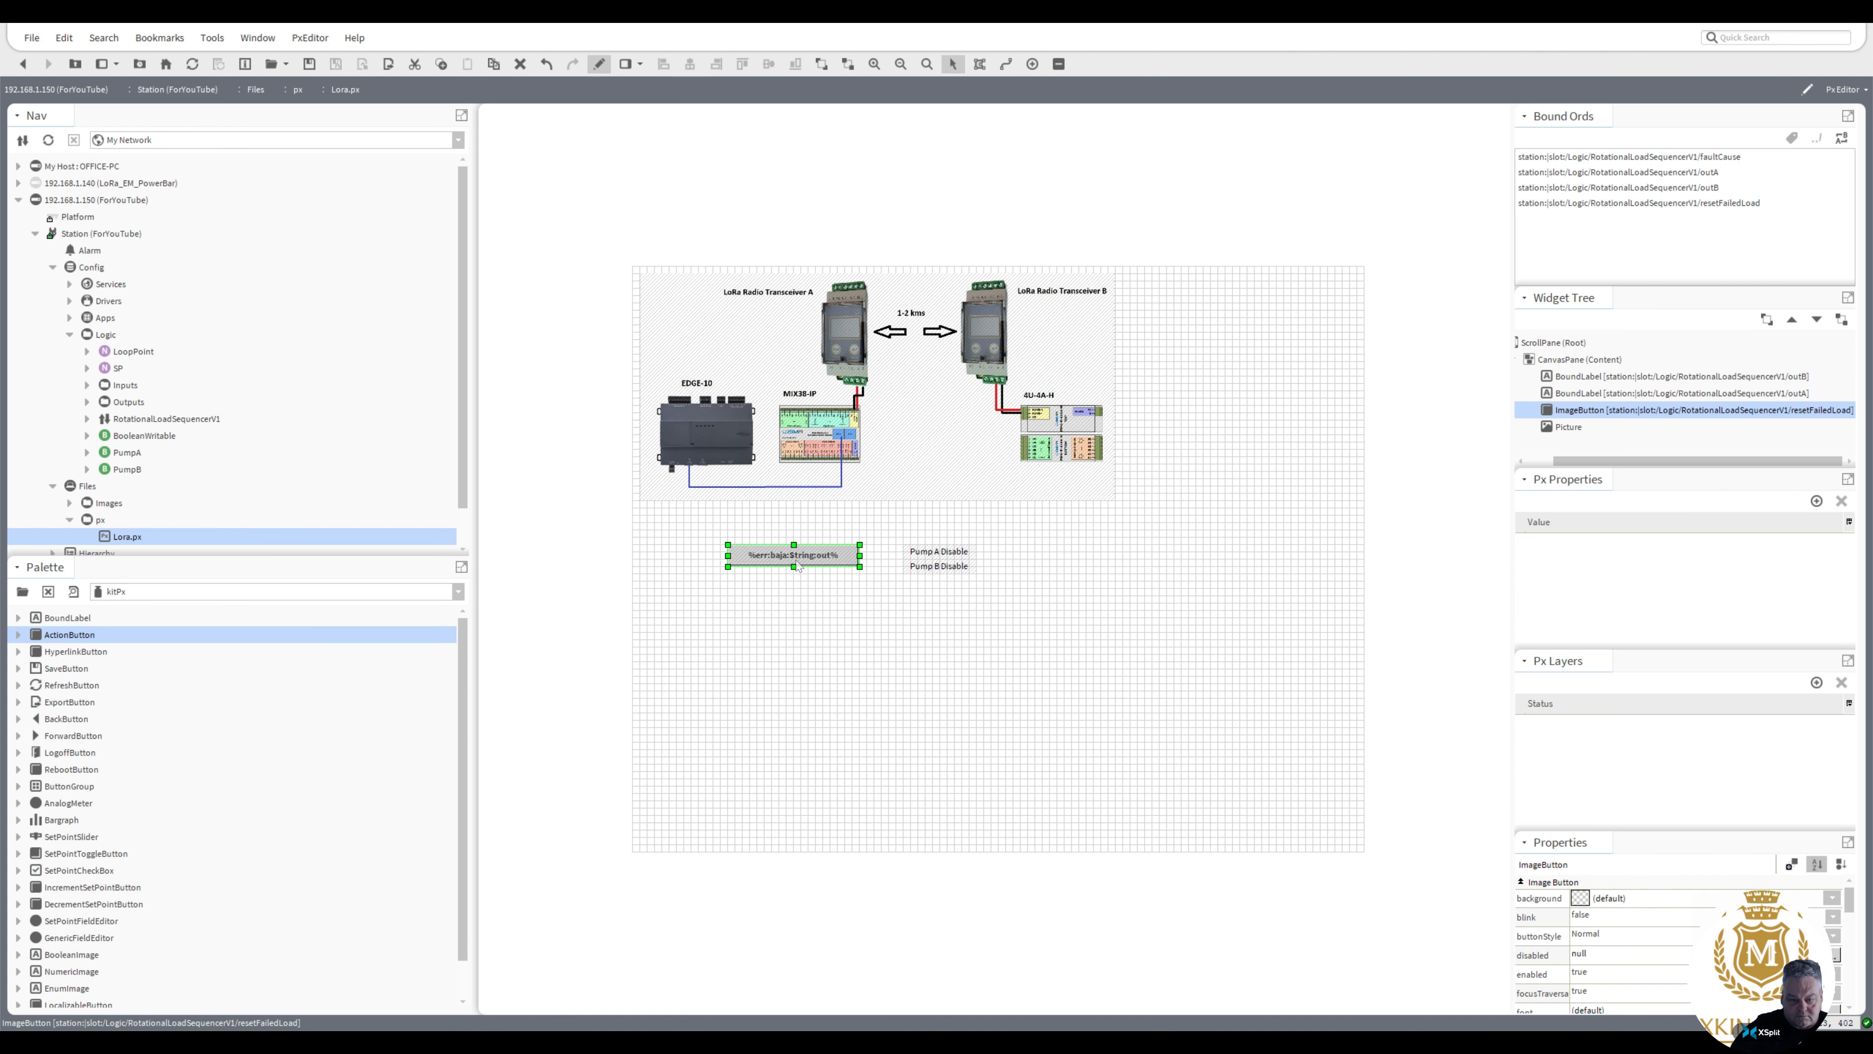
Change the button's Value Binding ord to RotationalLoadSequencerV1/loadFailed with the Component Chooser and apply the properties
double_click(797, 566)
left_click(1109, 747)
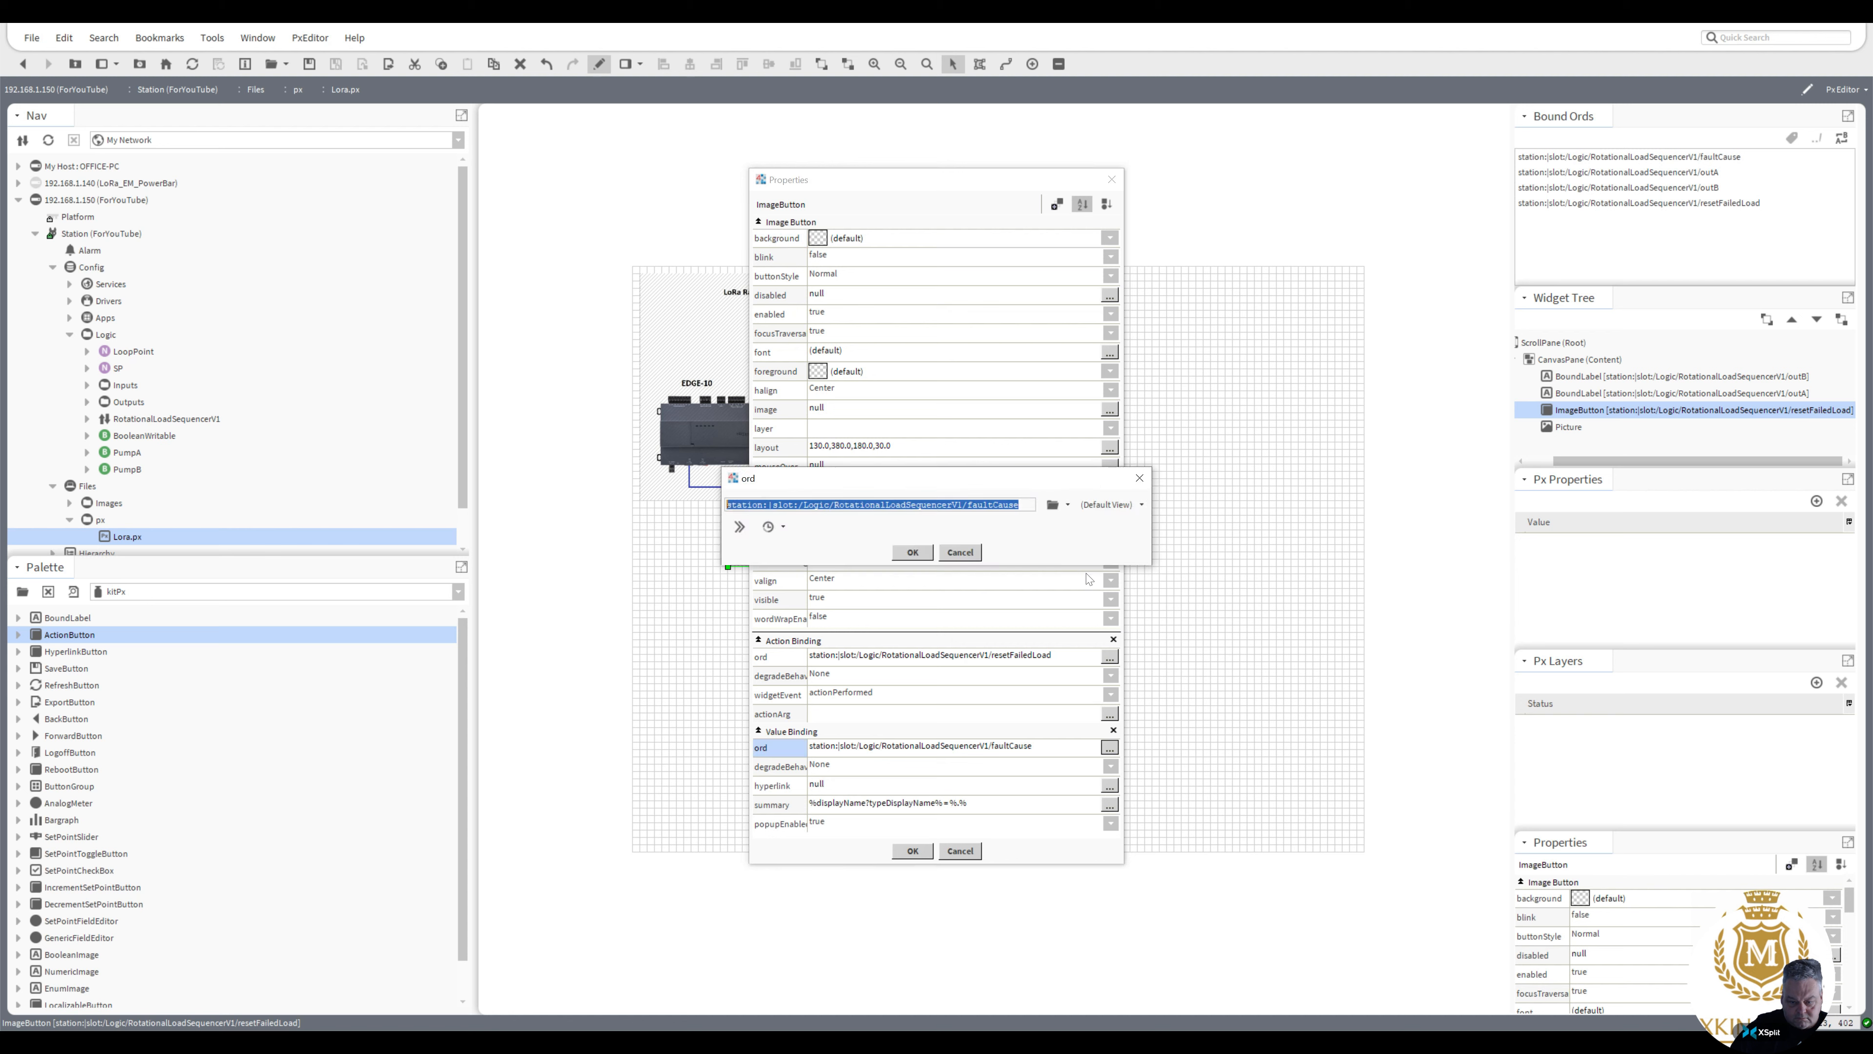
left_click(1068, 504)
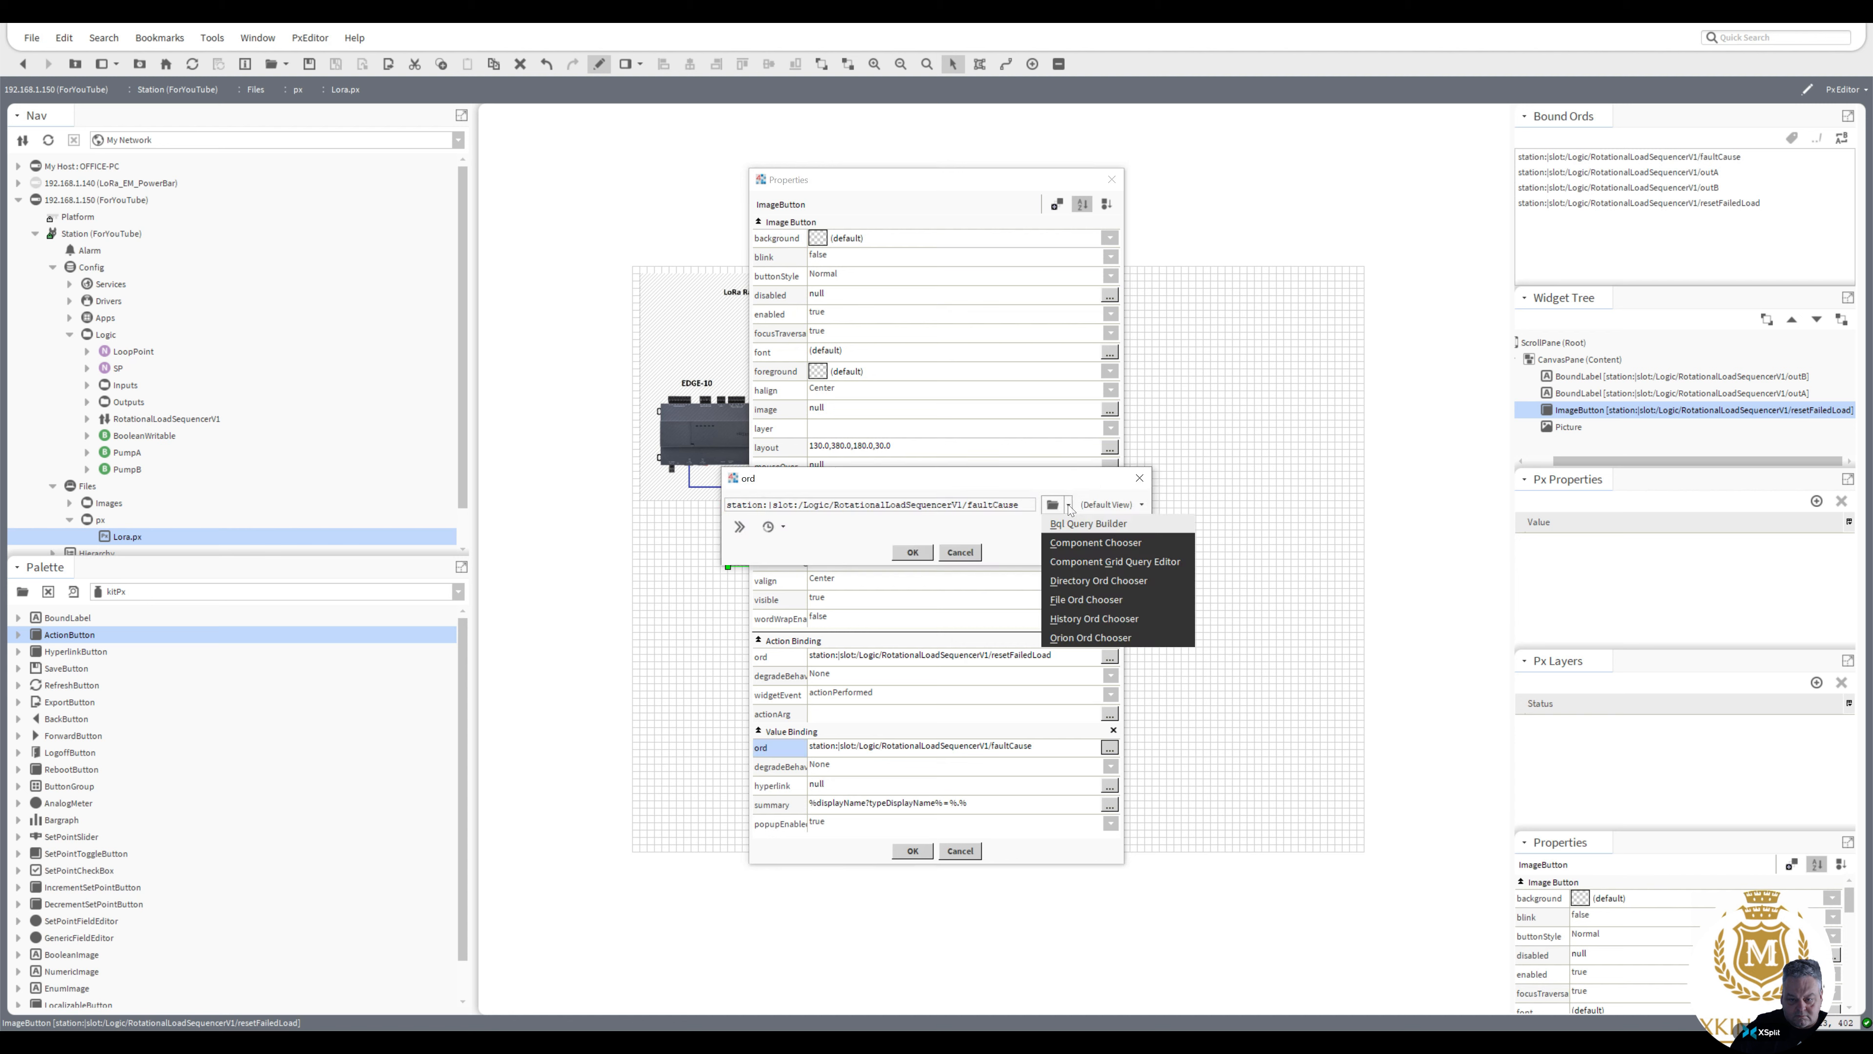
left_click(1079, 543)
left_click_drag(1043, 447, 1043, 459)
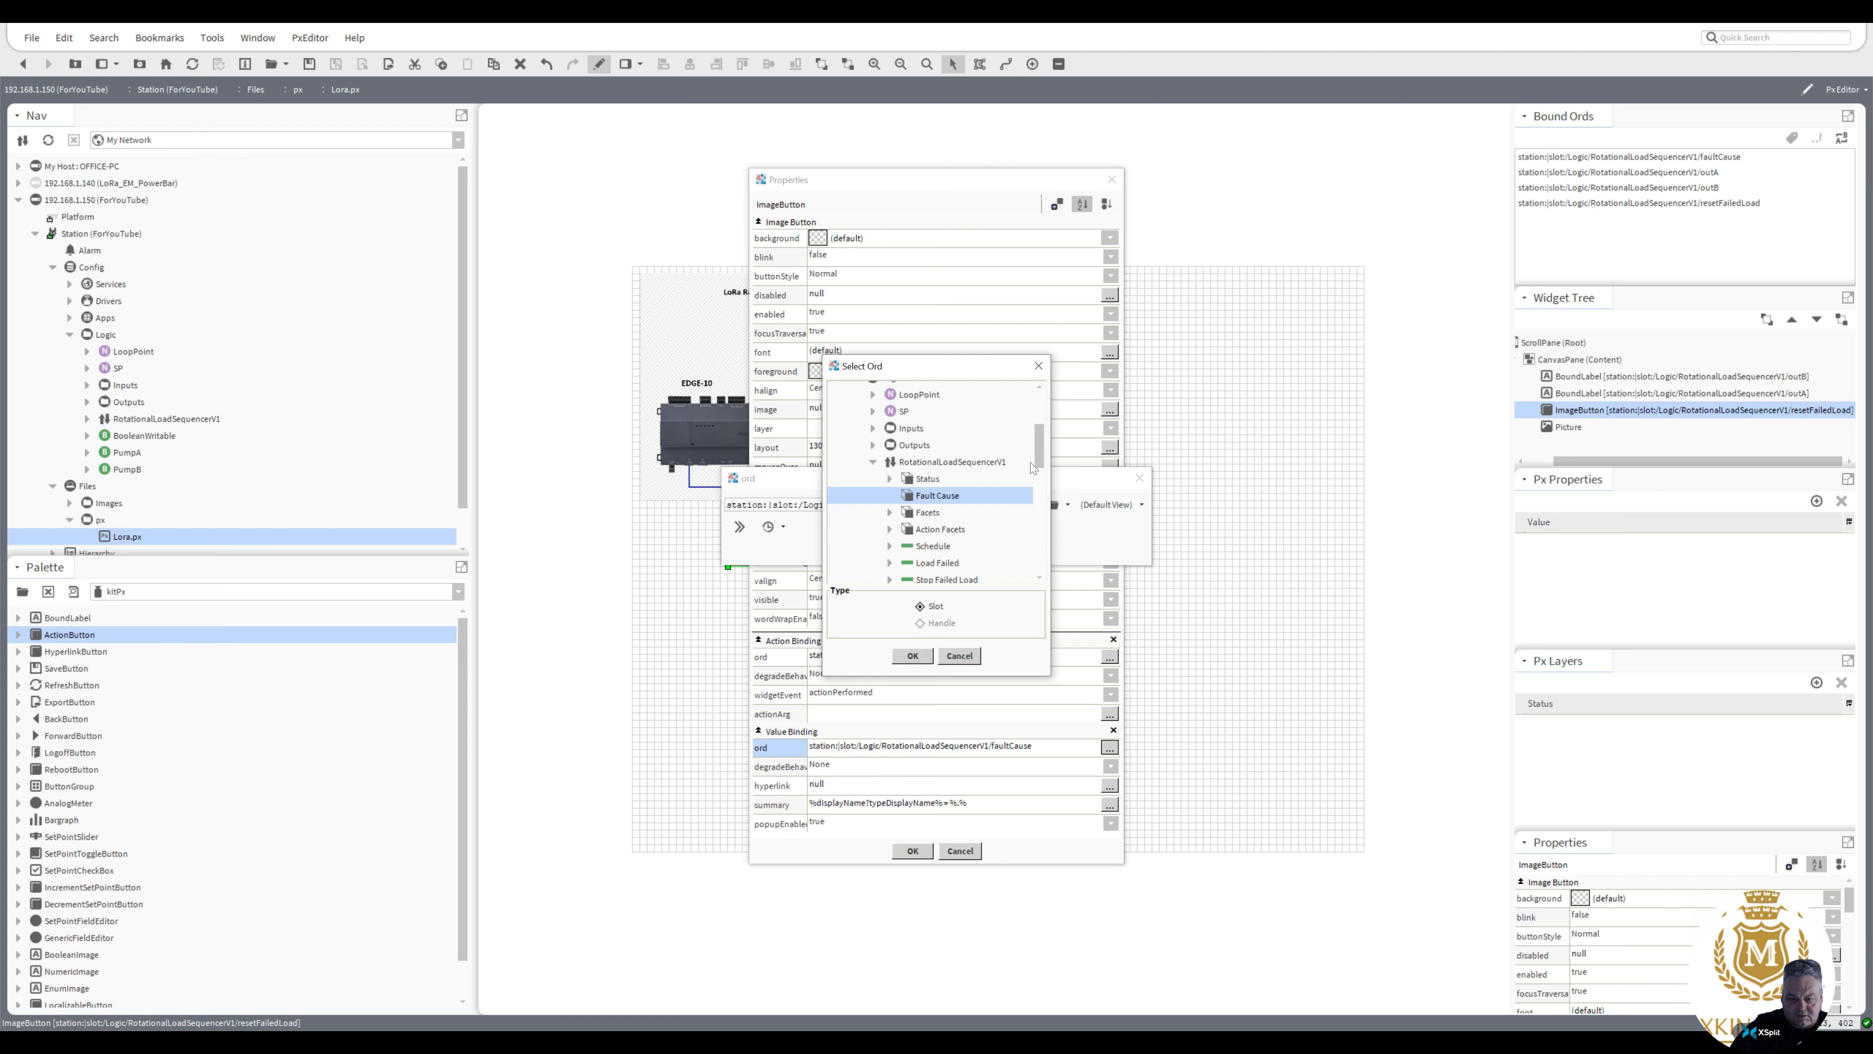
left_click_drag(1042, 439, 1041, 448)
double_click(935, 524)
left_click(912, 553)
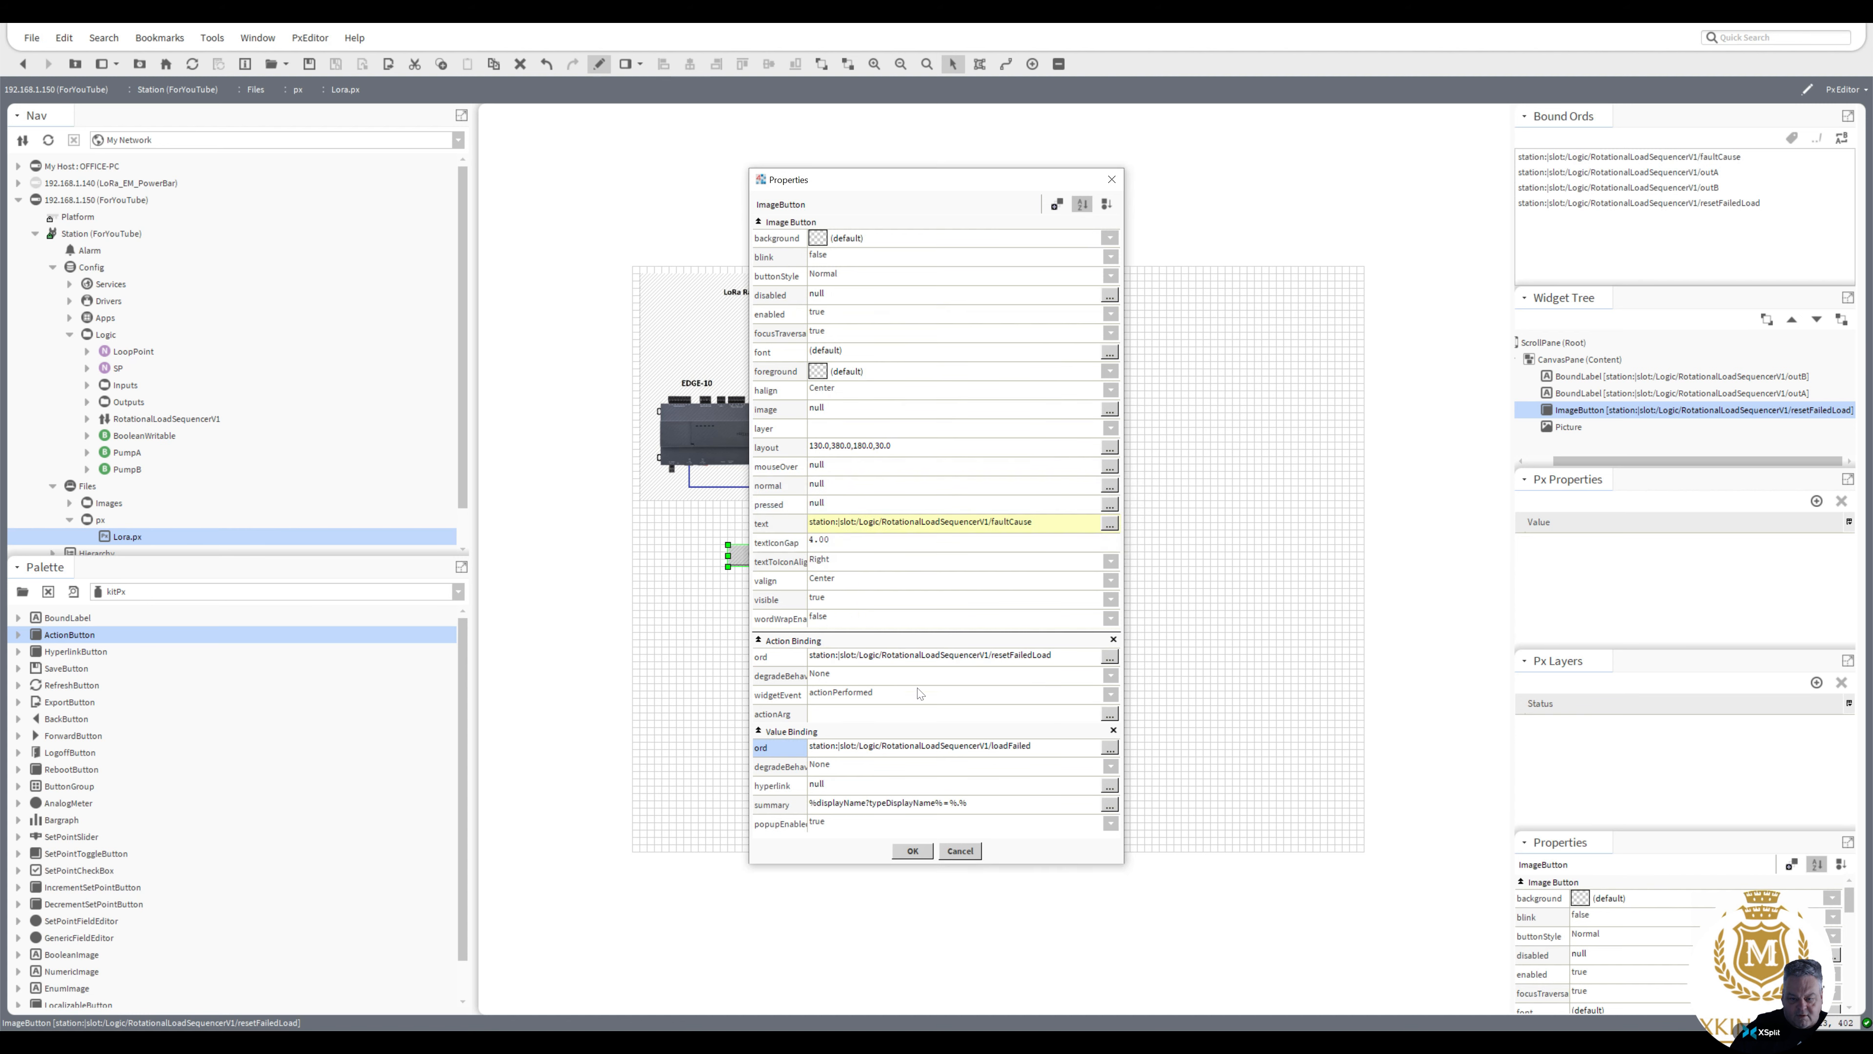
left_click(912, 850)
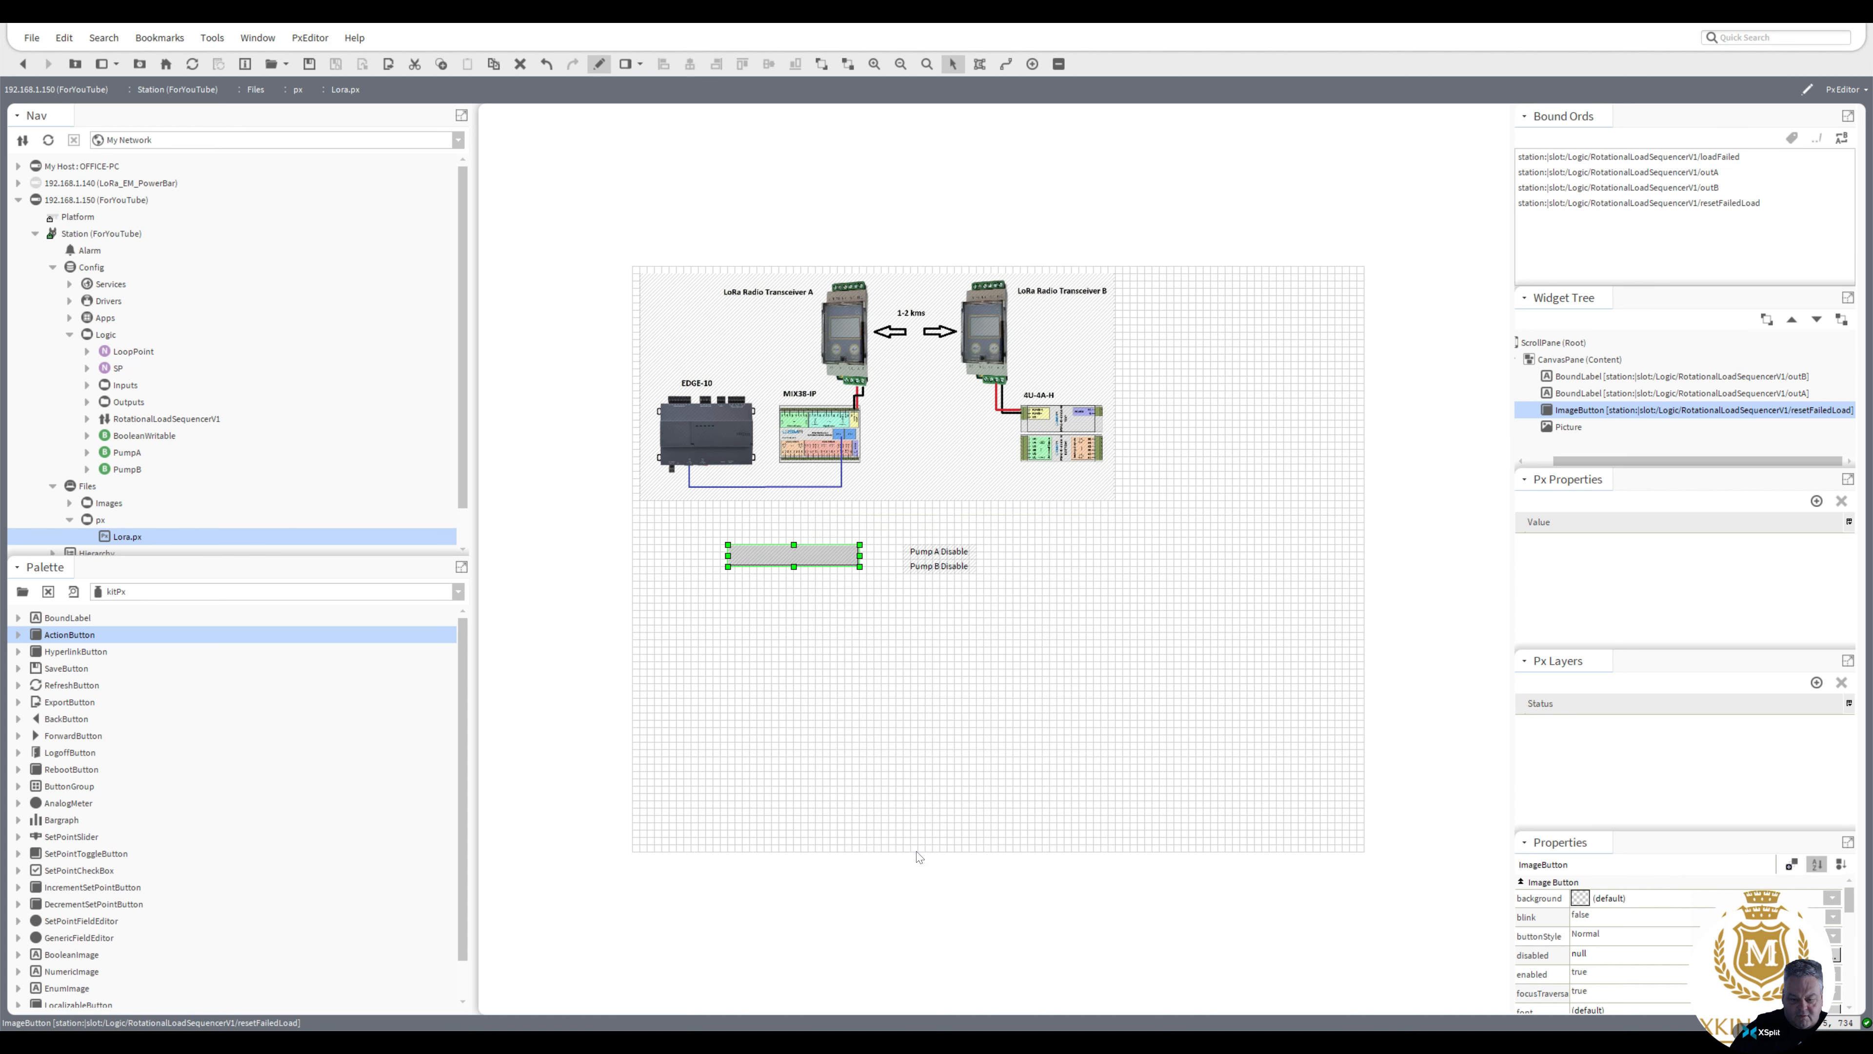
Shorten the Object to String format of the button's text to %.% and apply the properties
double_click(806, 557)
left_click(970, 529)
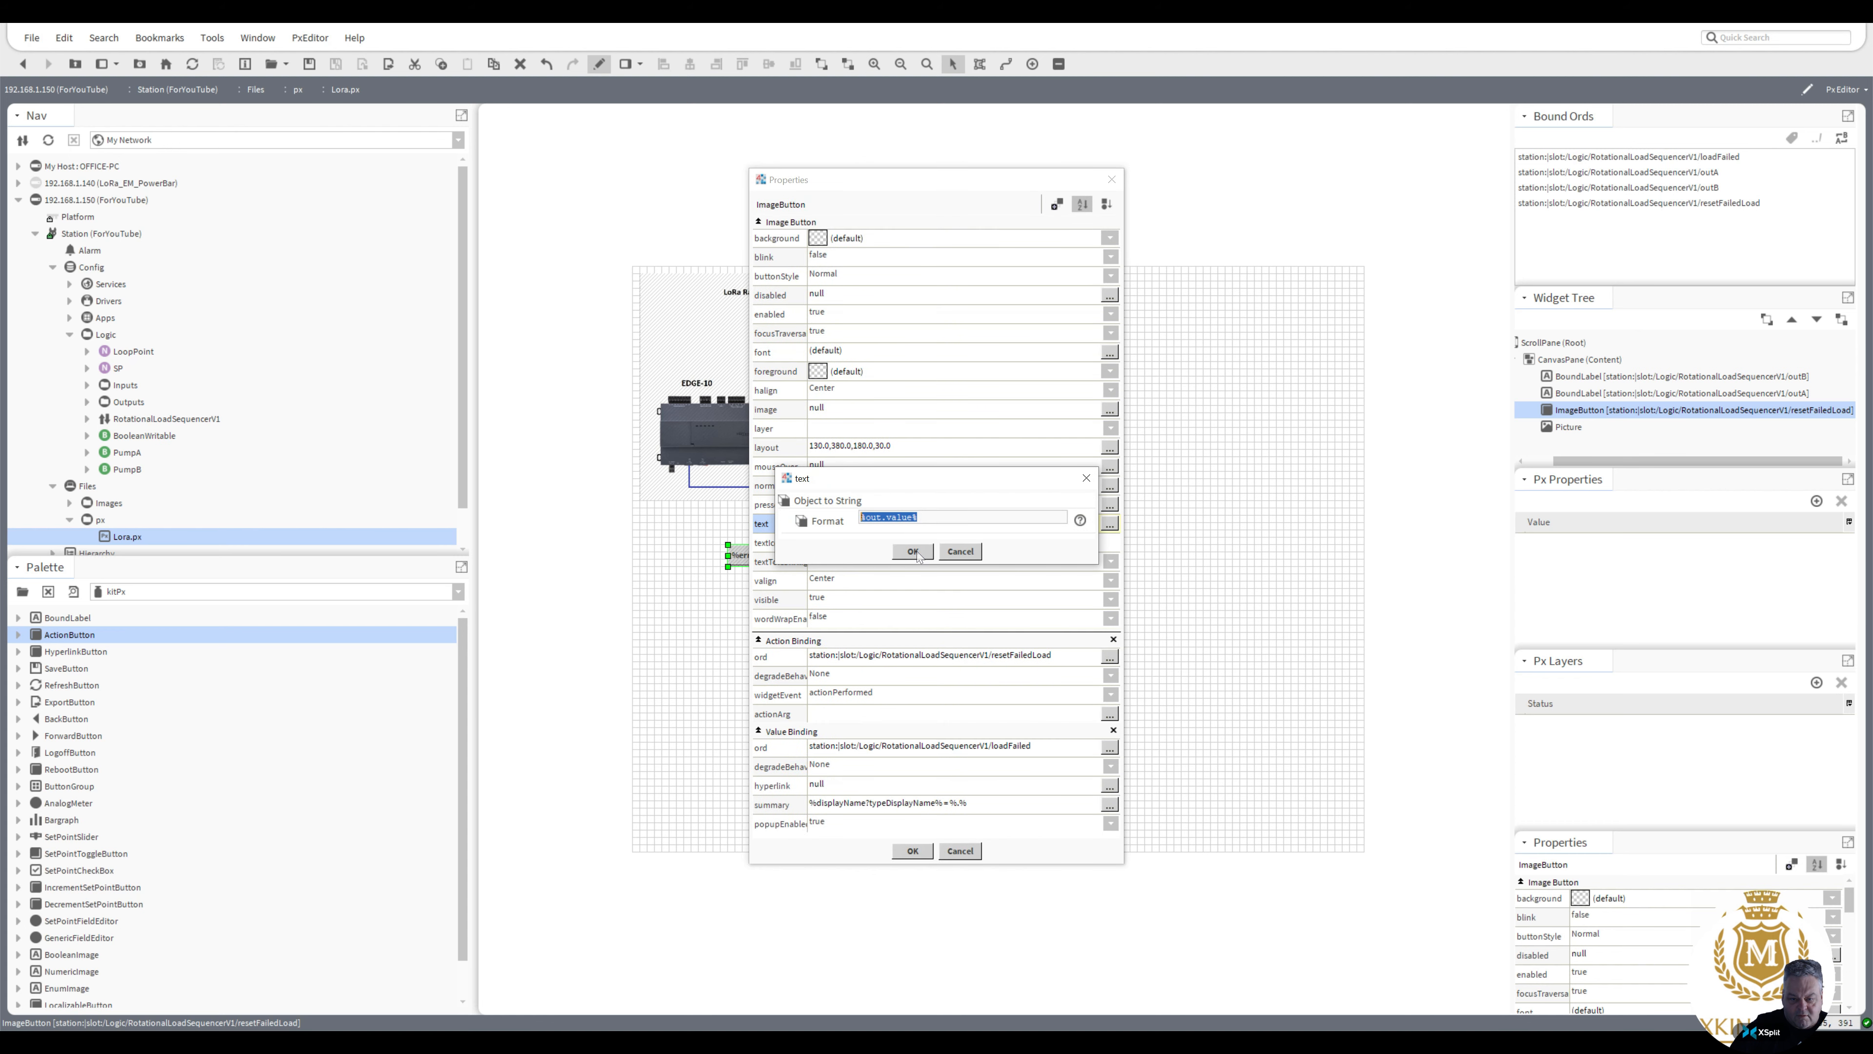
left_click_drag(860, 516, 883, 516)
key("shift+Left")
key("shift+Left")
key("shift+Left")
key("BackSpace")
left_click_drag(871, 517, 893, 517)
key("BackSpace")
left_click(912, 553)
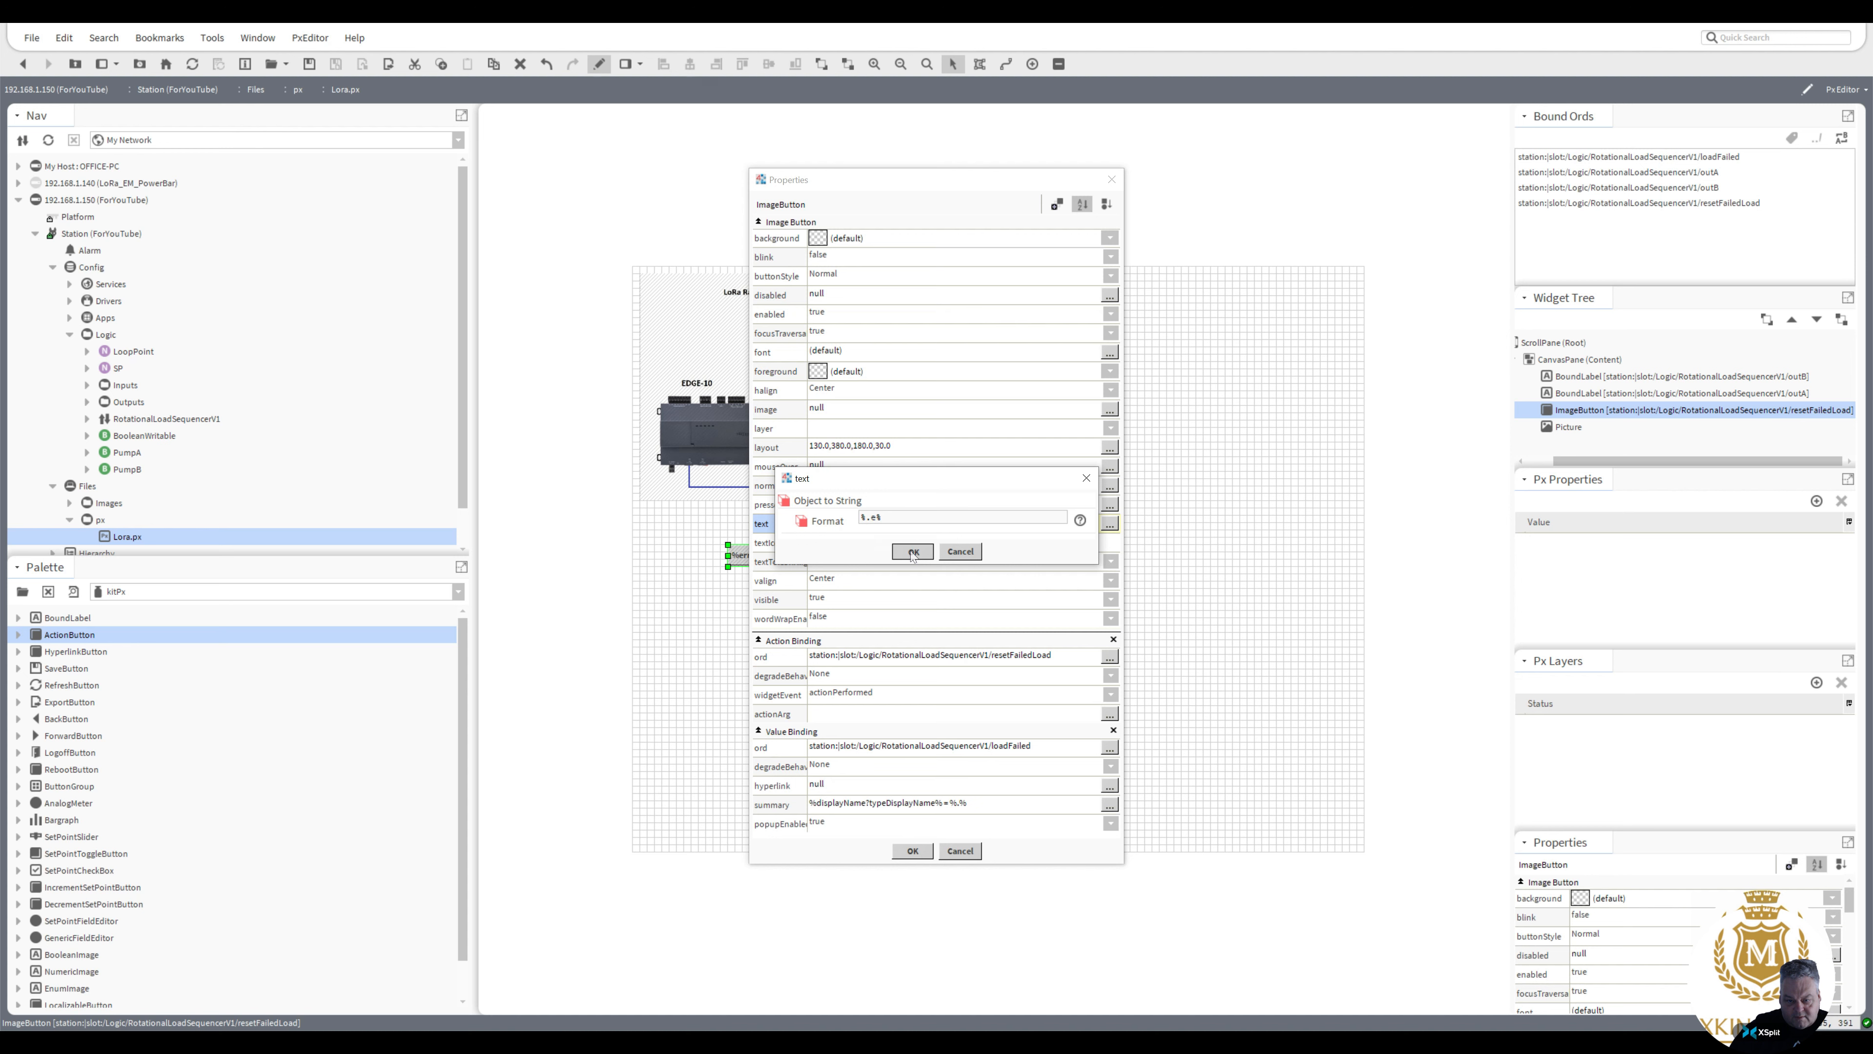
left_click(912, 851)
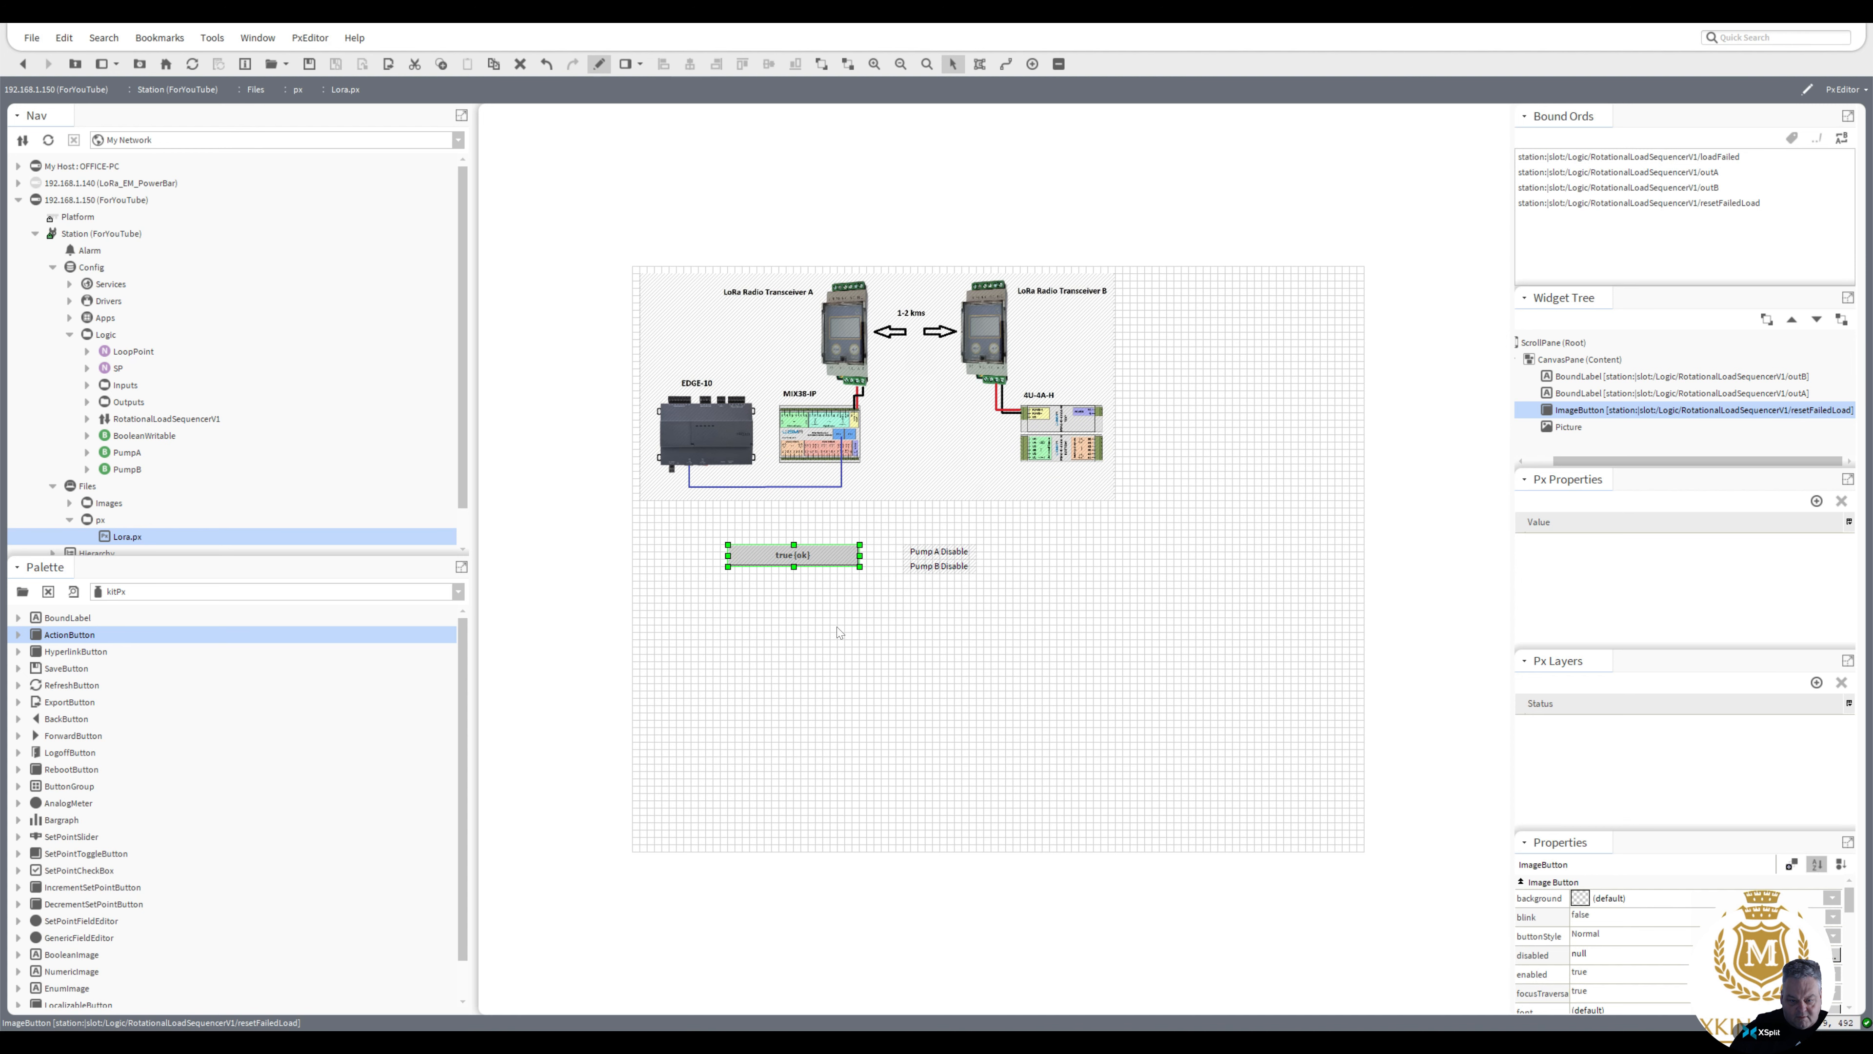
Remove the existing animation from the button's text and animate it again with the I Boolean To Simple converter
right_click(804, 563)
left_click(846, 693)
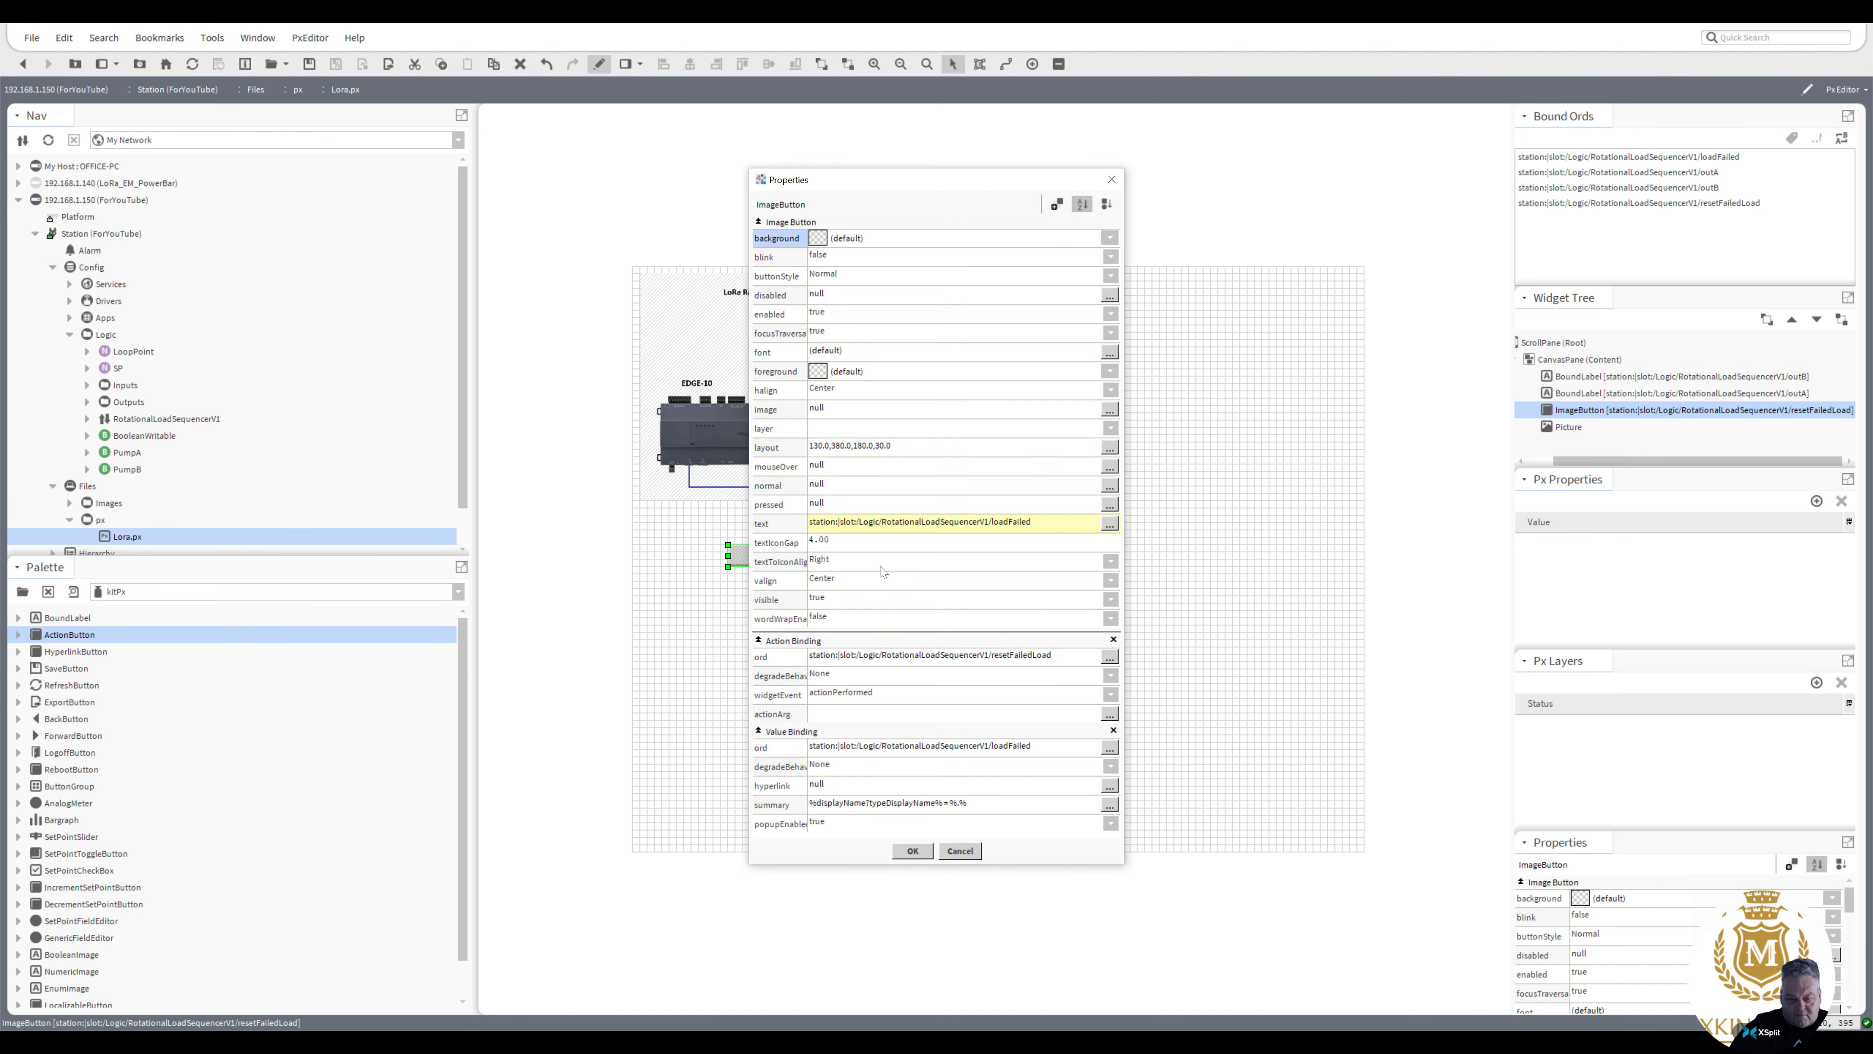
right_click(944, 521)
left_click(976, 548)
right_click(954, 522)
left_click(980, 532)
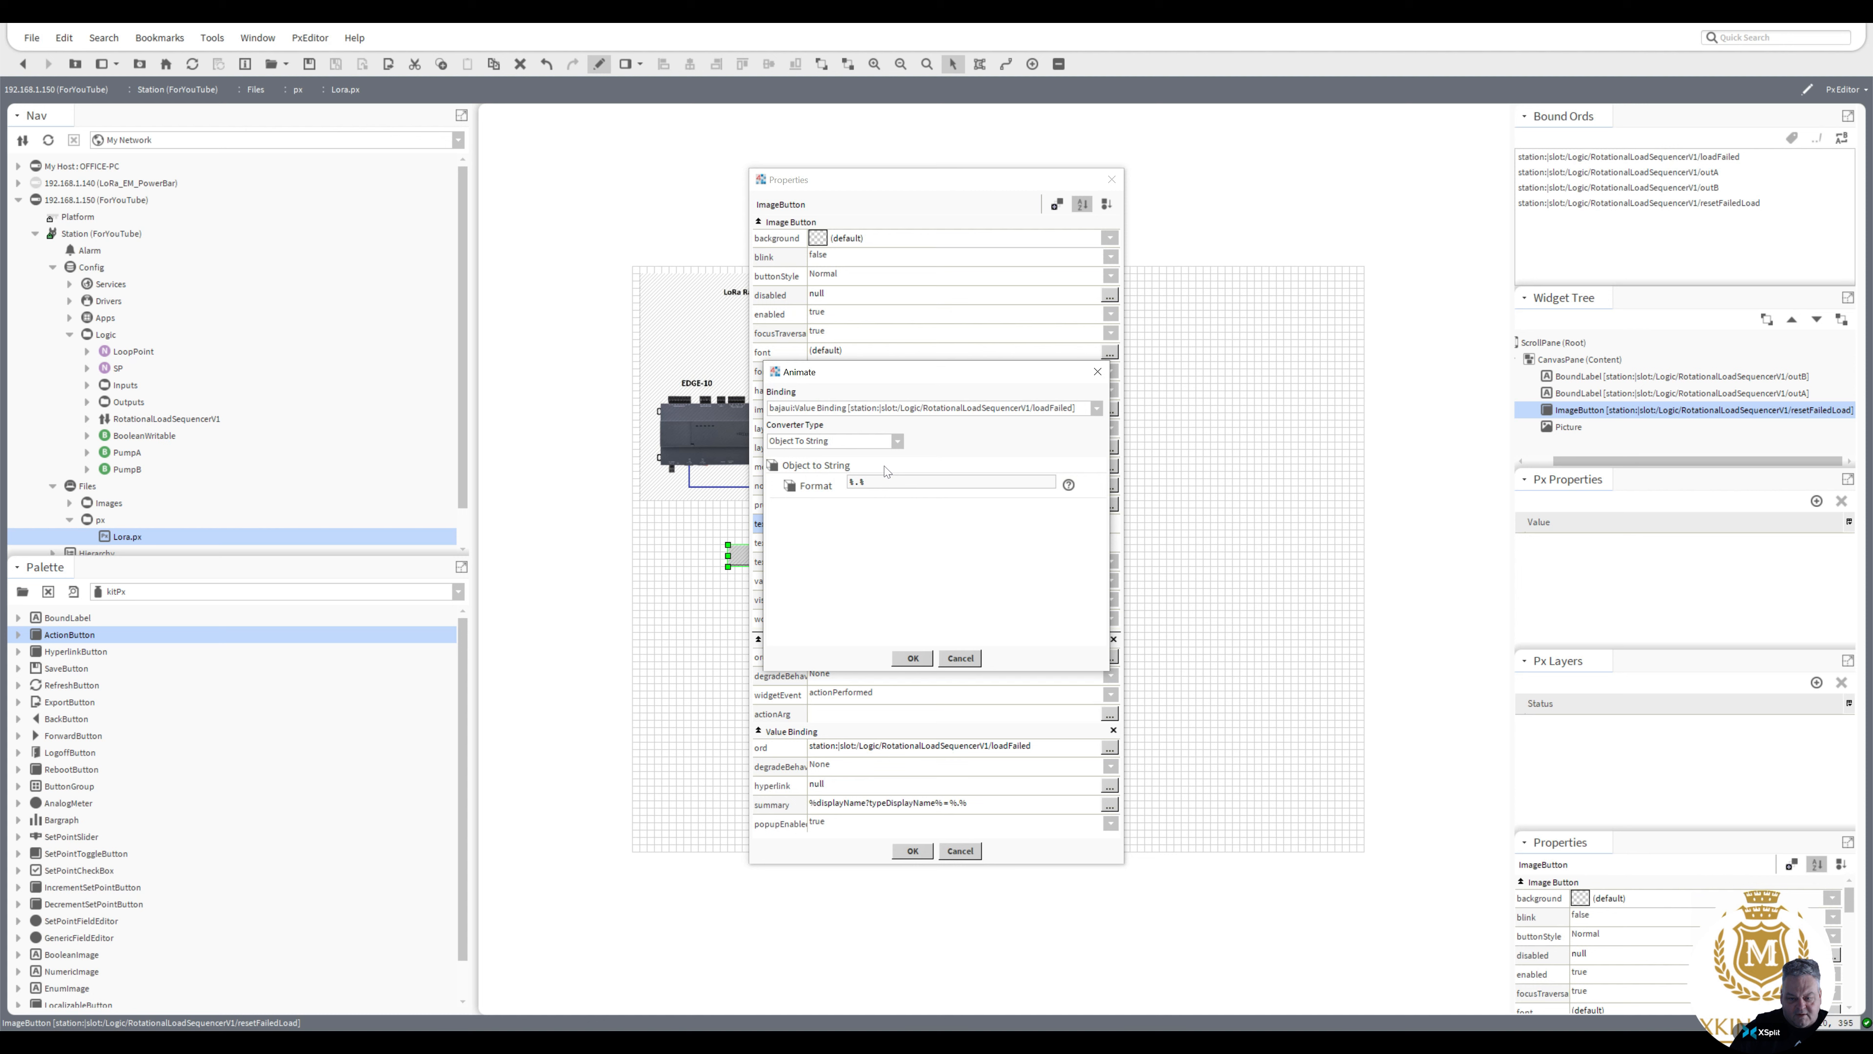
left_click(895, 440)
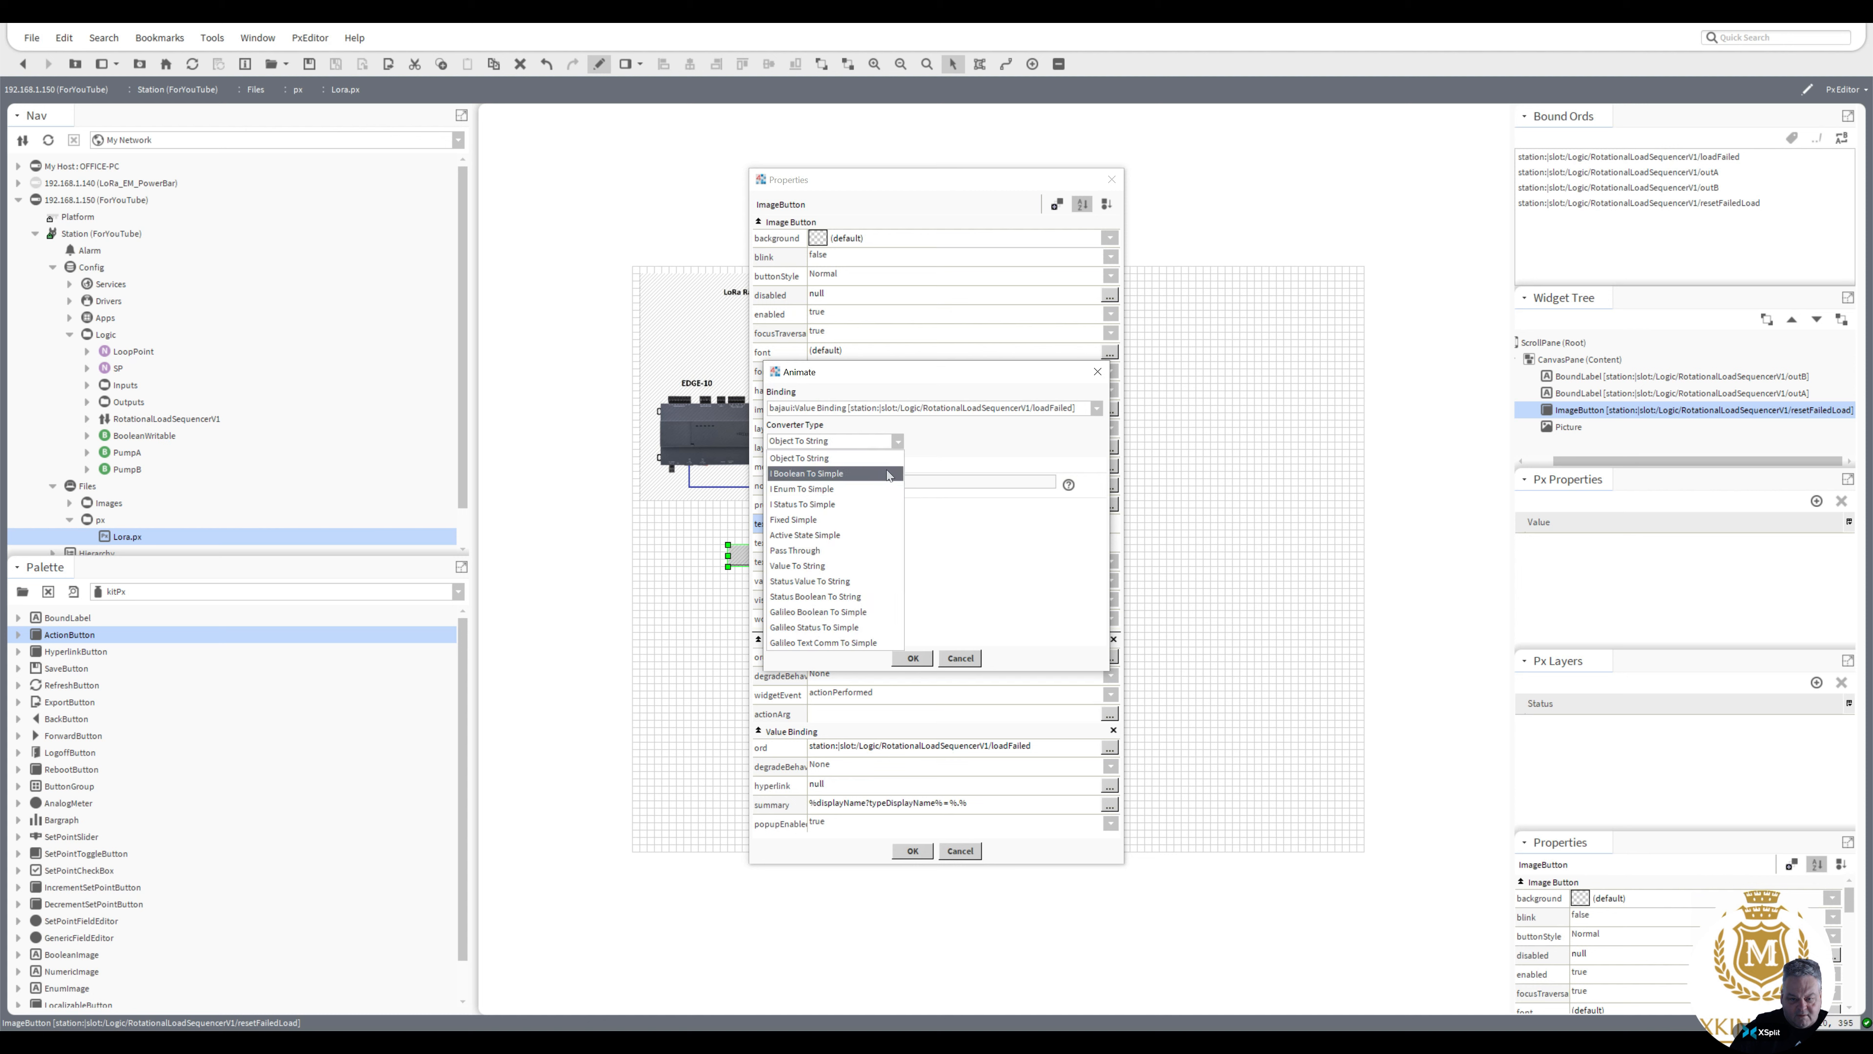
left_click(888, 475)
Set the button text's True Value to Load Failed and False Value to Healthy, and apply the properties
left_click(892, 481)
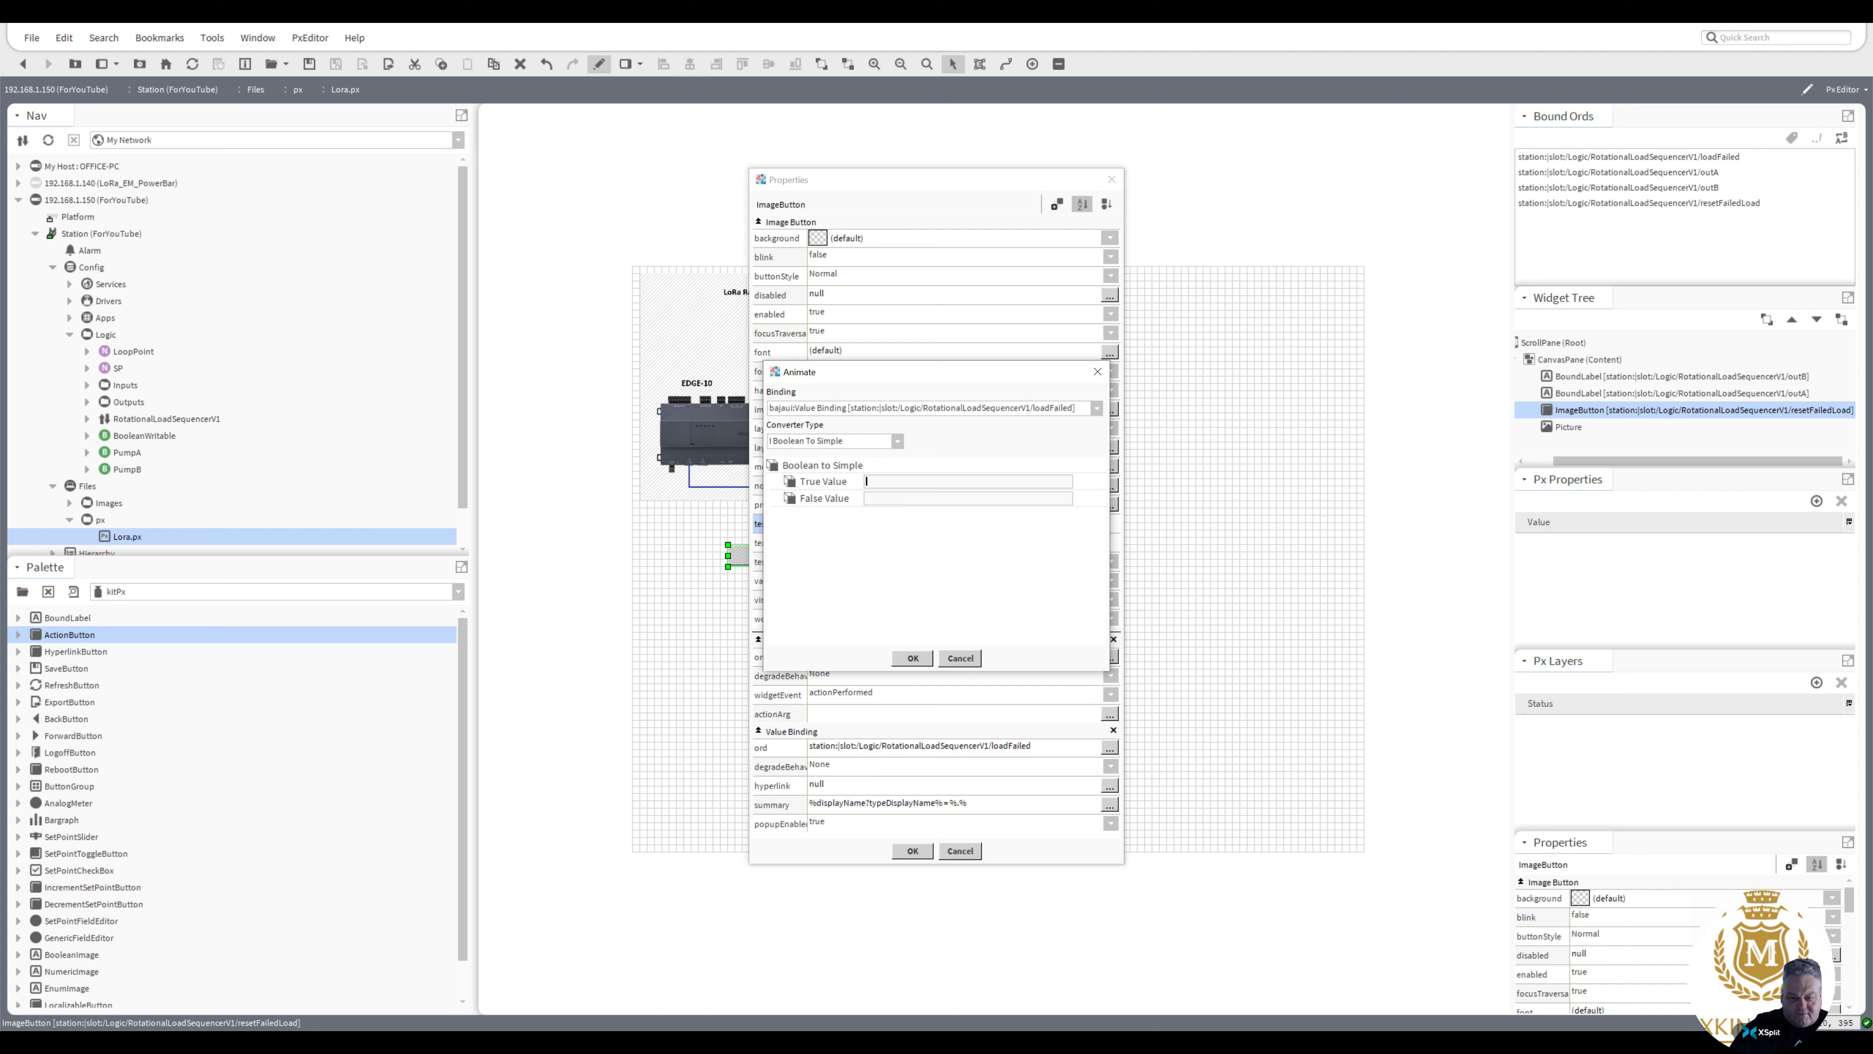
type("Load Failed")
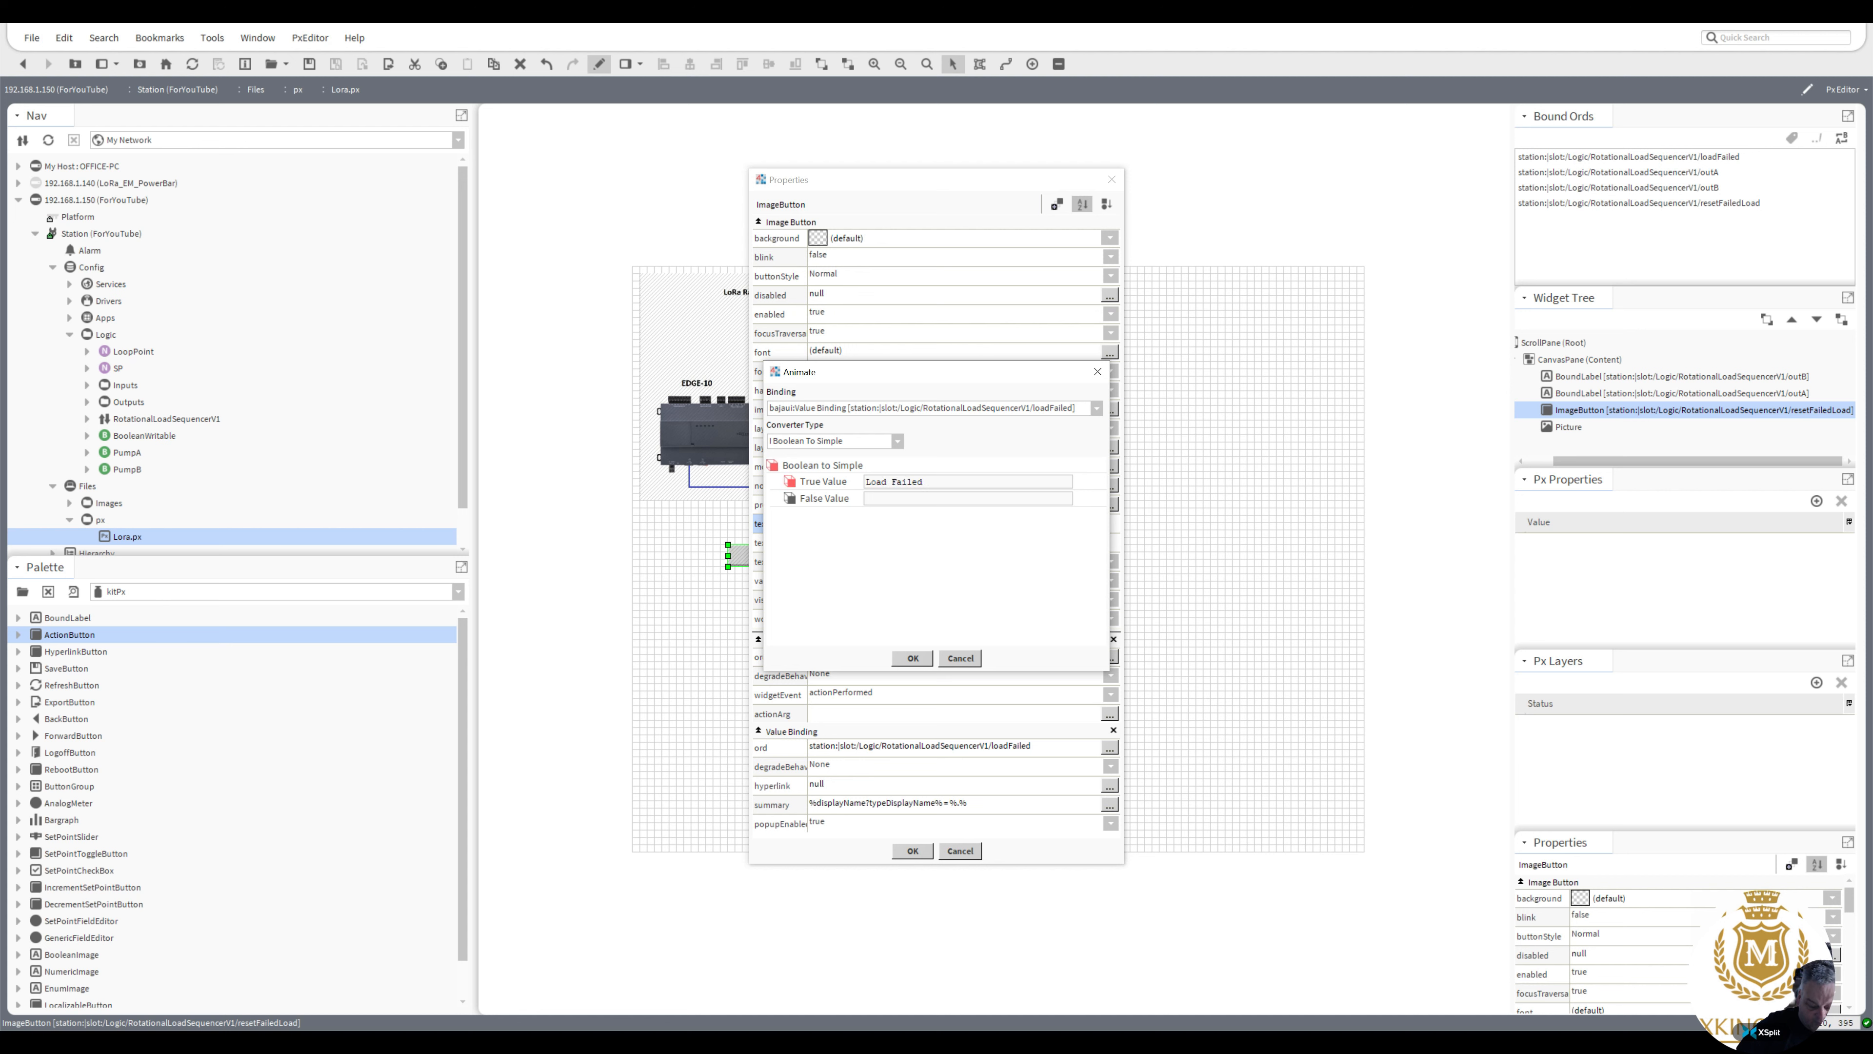
key("Tab")
type("Healthy")
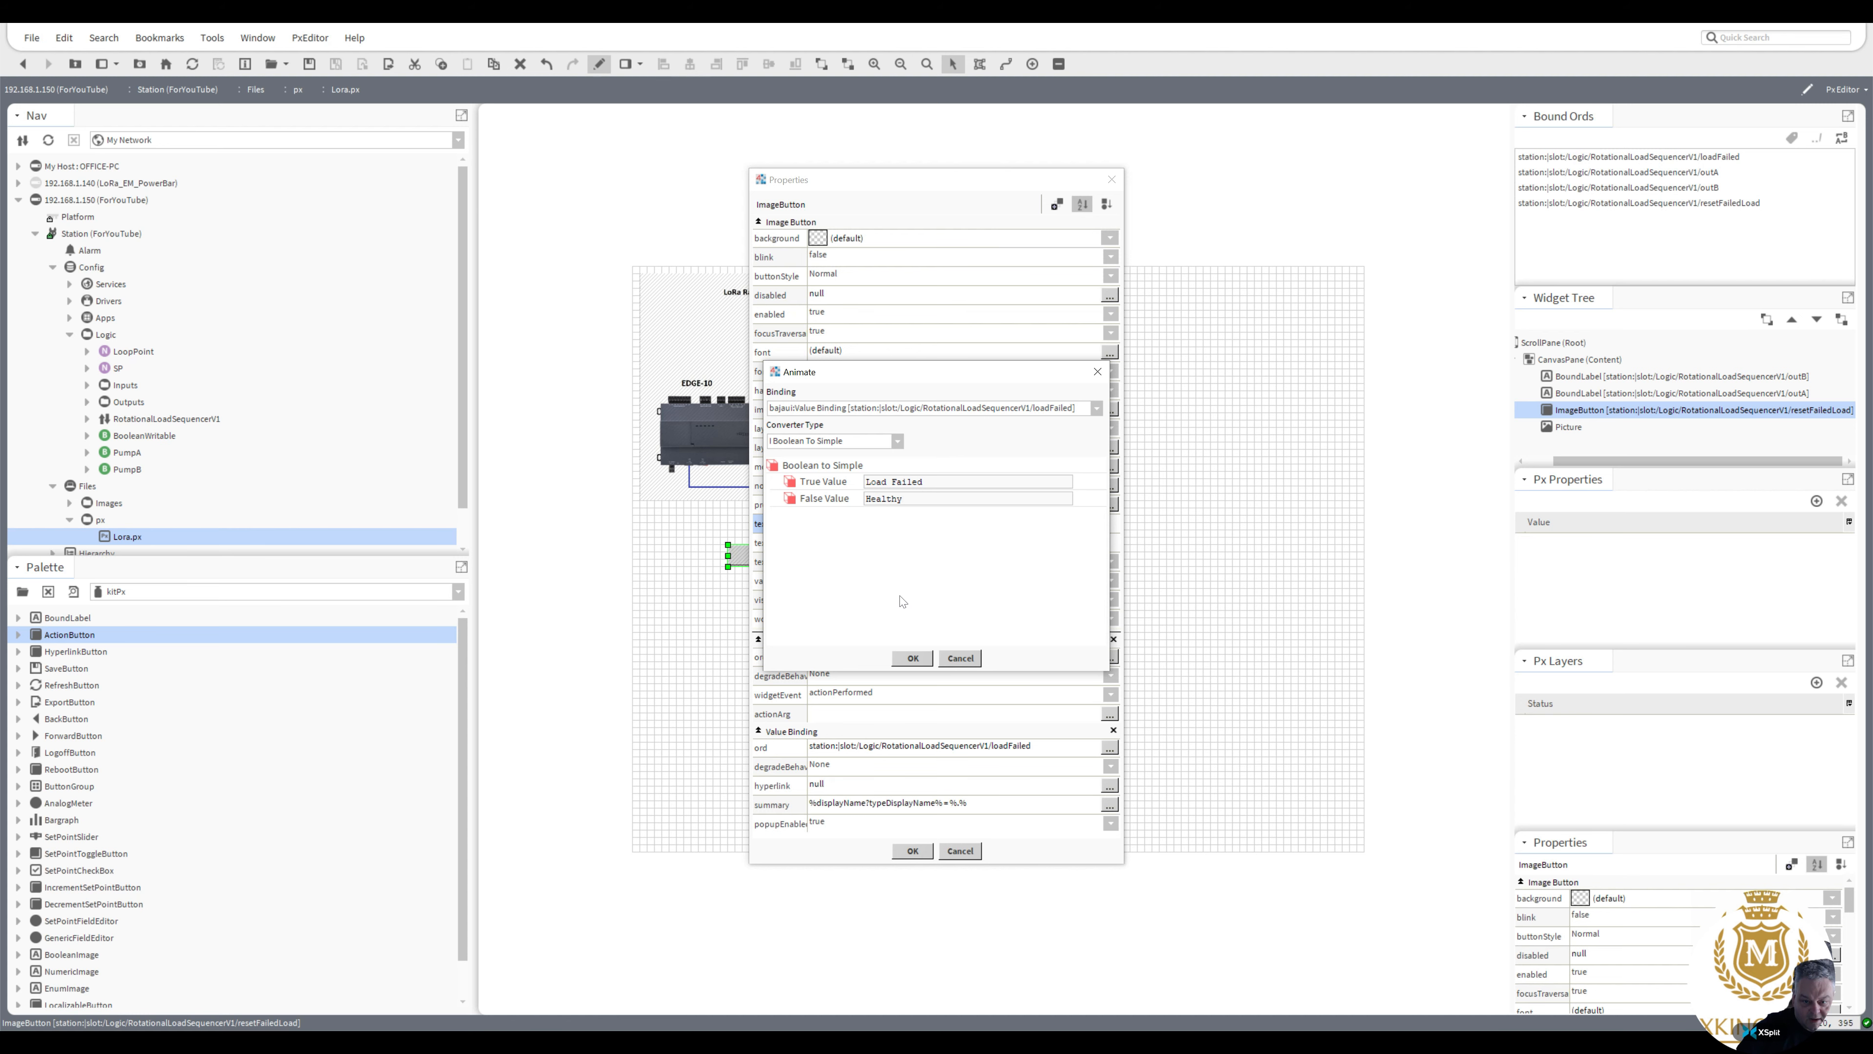
left_click(912, 658)
left_click(913, 850)
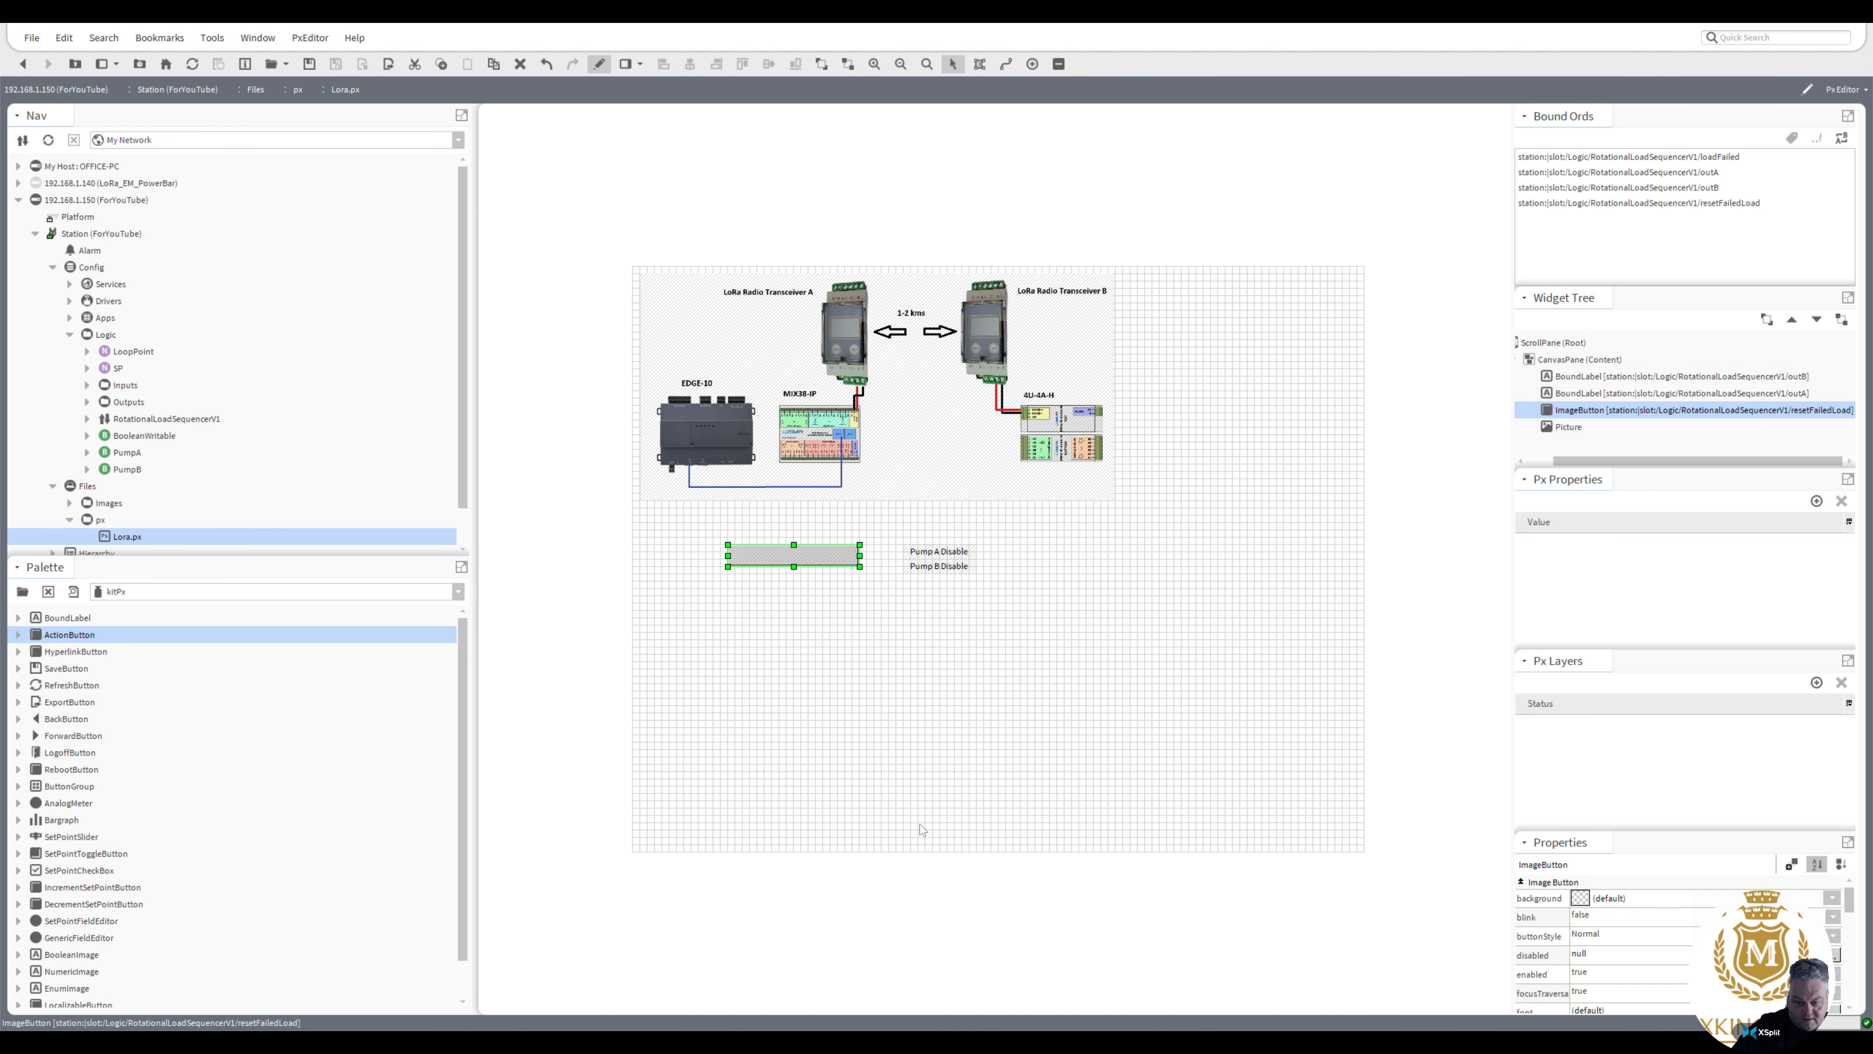
left_click(833, 656)
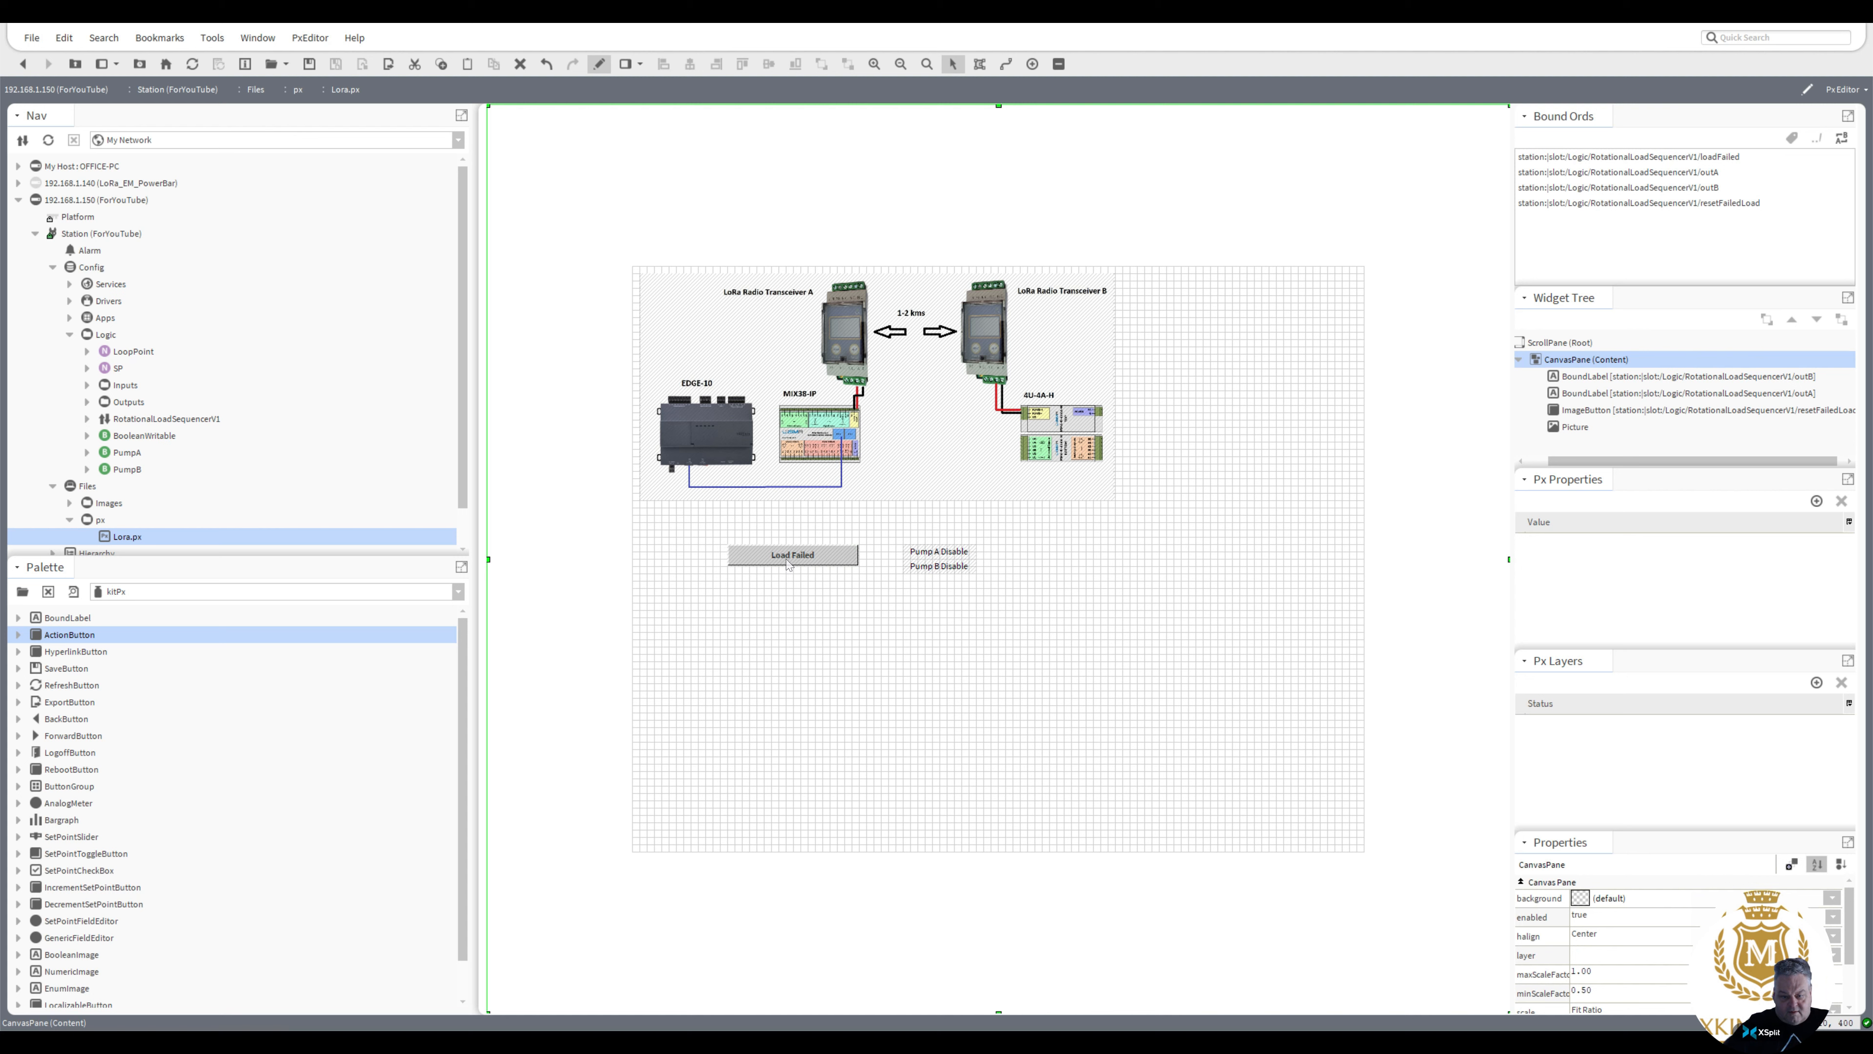
Move the Load Failed button closer to the pump labels, check its bindings and switch Lora.px to view mode
left_click_drag(812, 561, 840, 562)
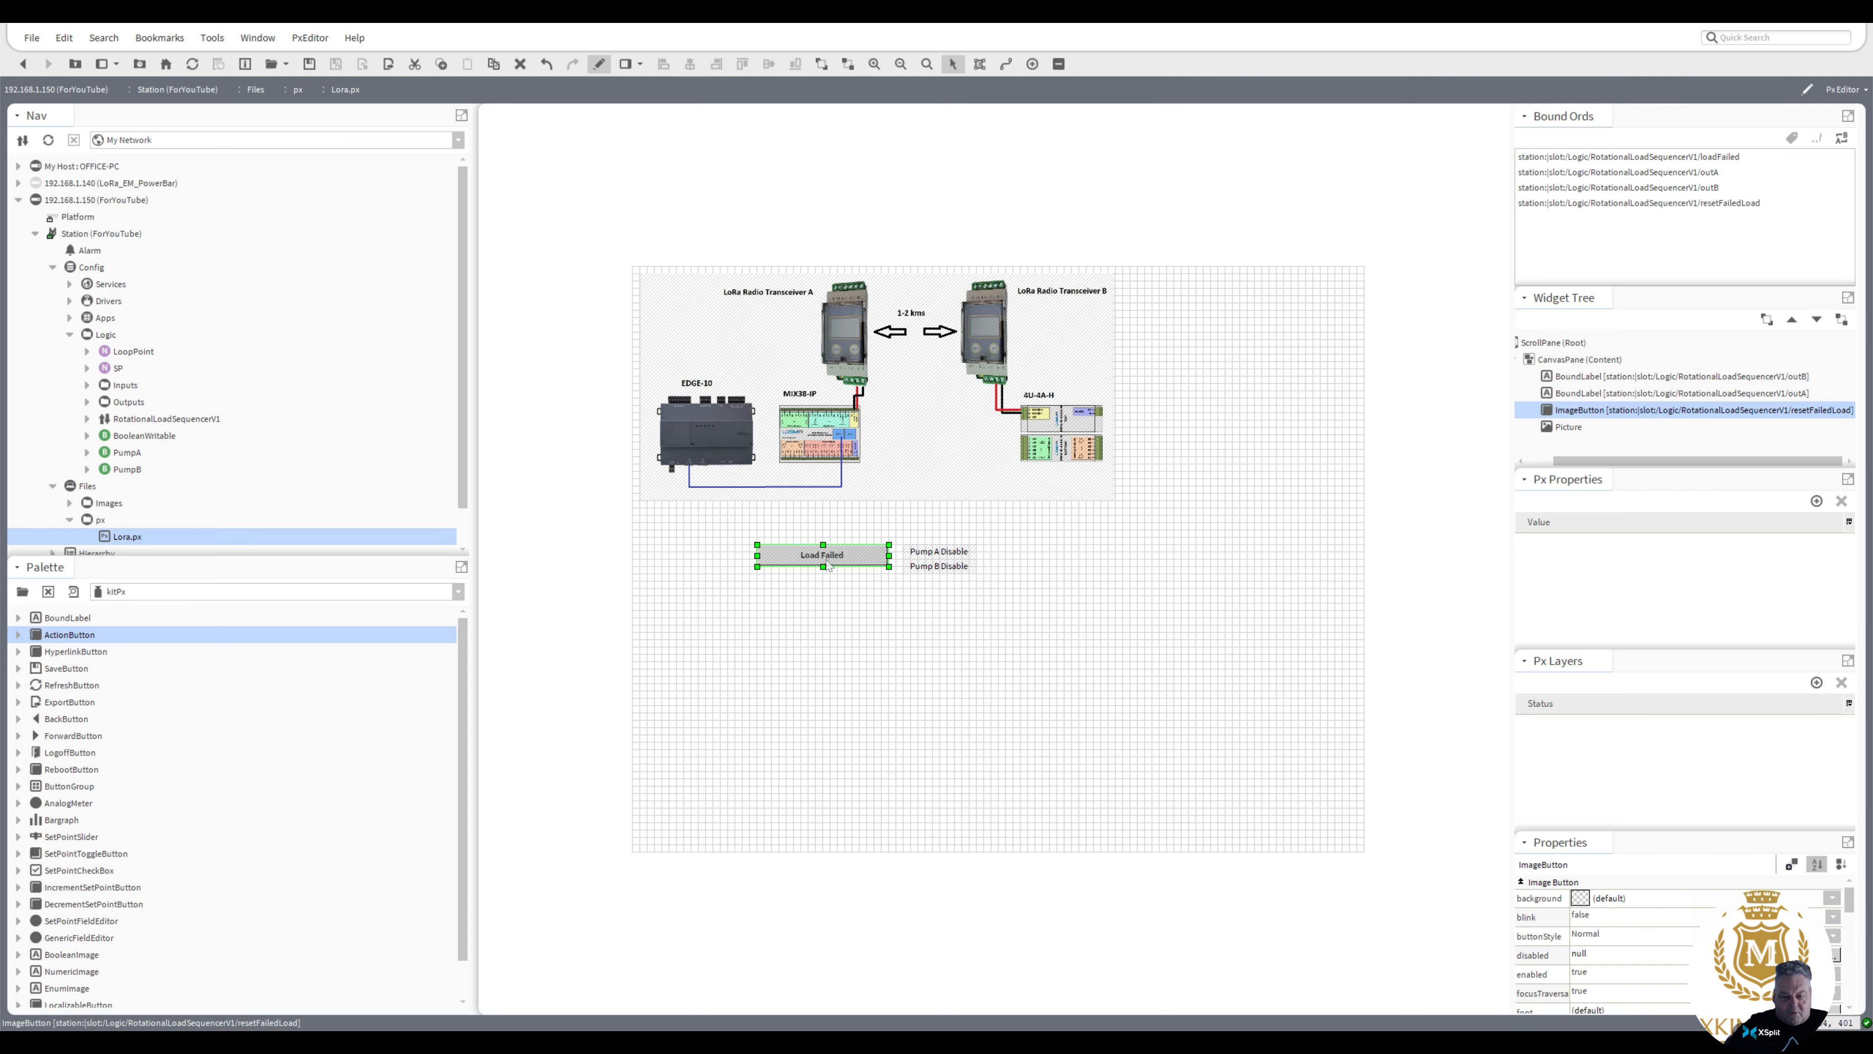
double_click(828, 565)
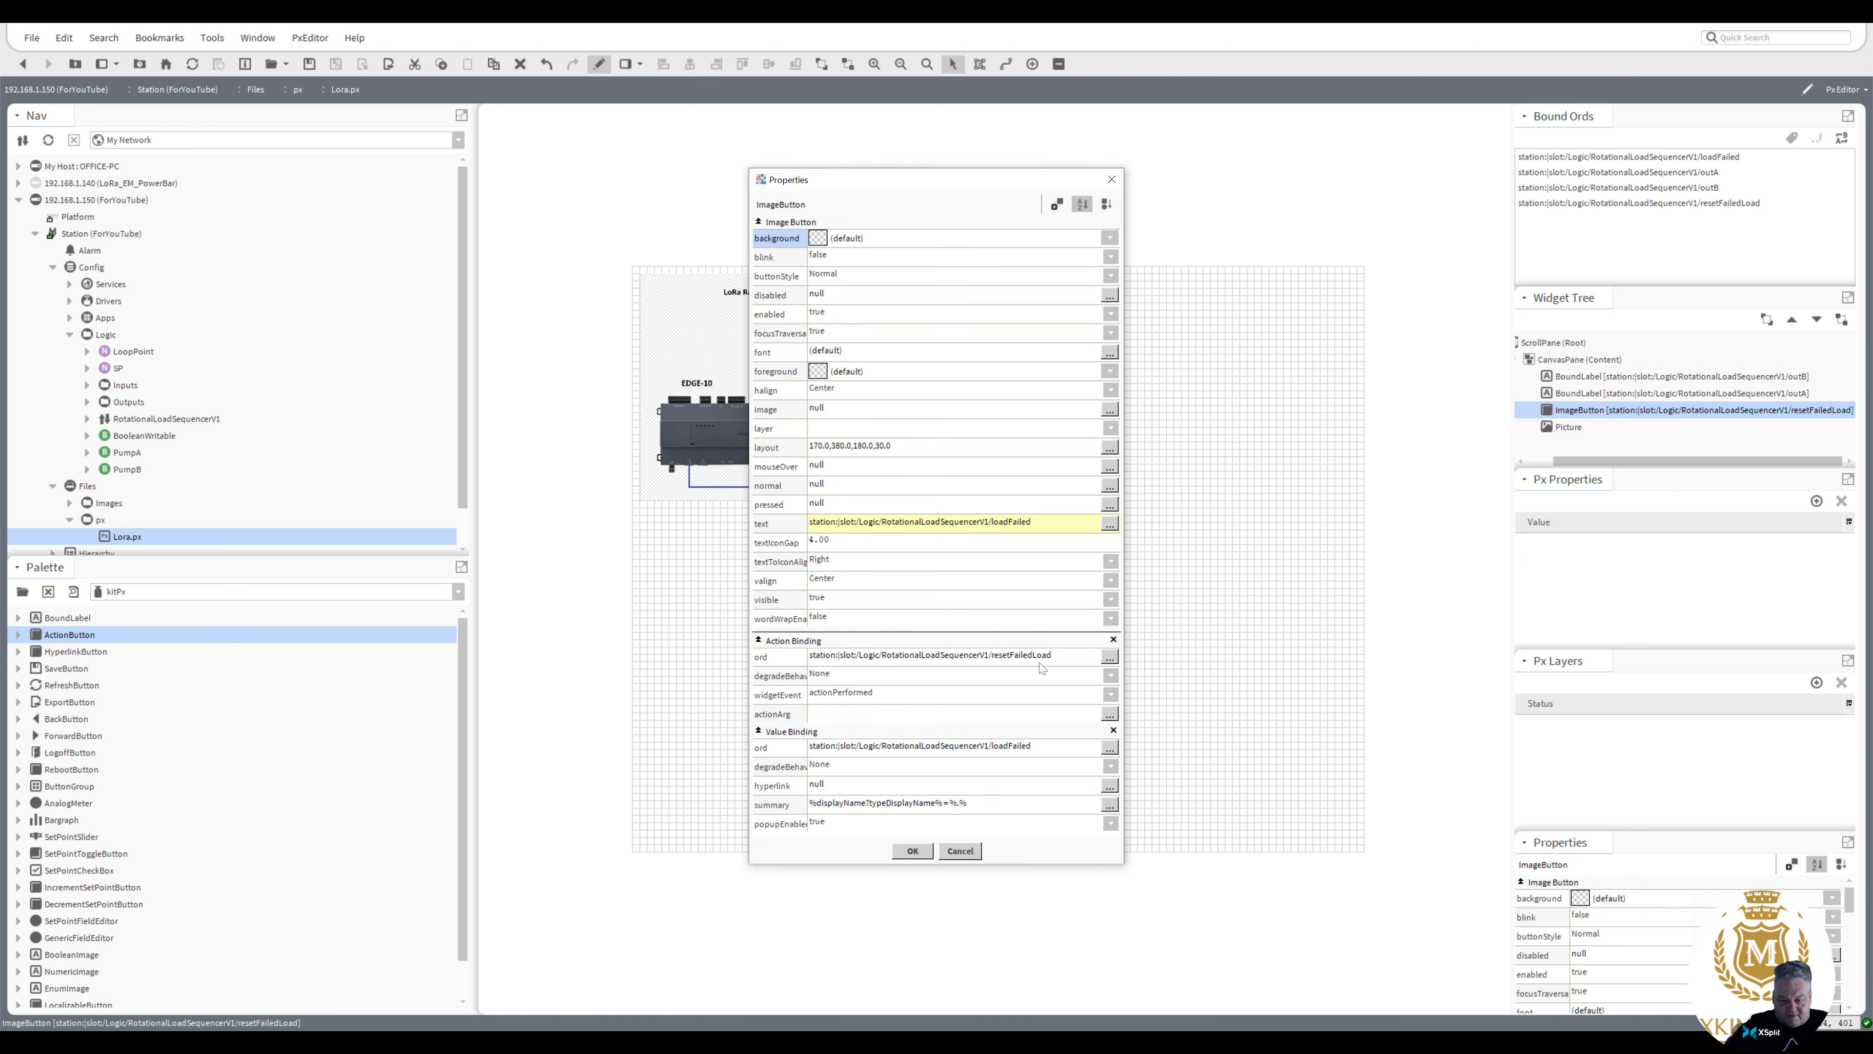
left_click(912, 851)
left_click(599, 63)
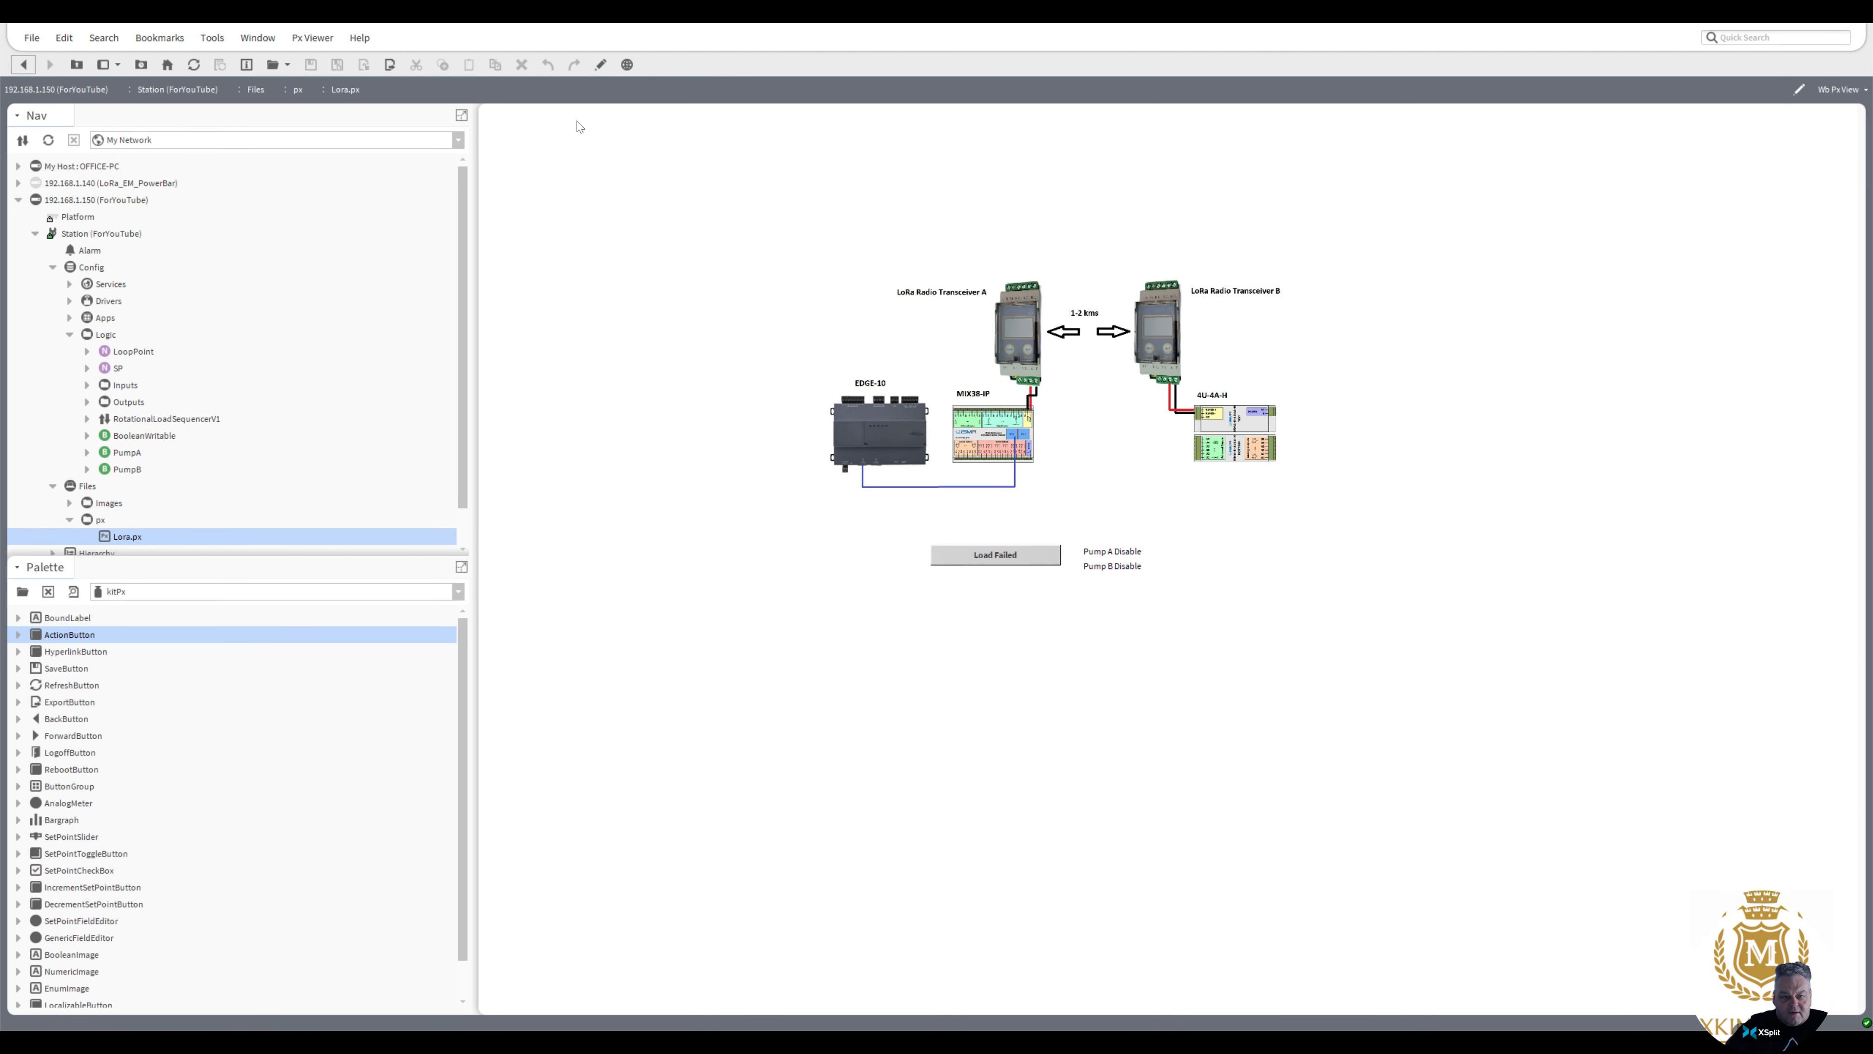
Reopen Lora.px for editing, duplicate the Pump B label and place the copy beside the pump labels
left_click(598, 68)
left_click(939, 570)
right_click(940, 570)
left_click(977, 661)
left_click_drag(940, 577, 1039, 554)
Bind the duplicated label to RotationalLoadSequencerV1/loadFailed with the Component Chooser and widen the label to 120
double_click(1040, 557)
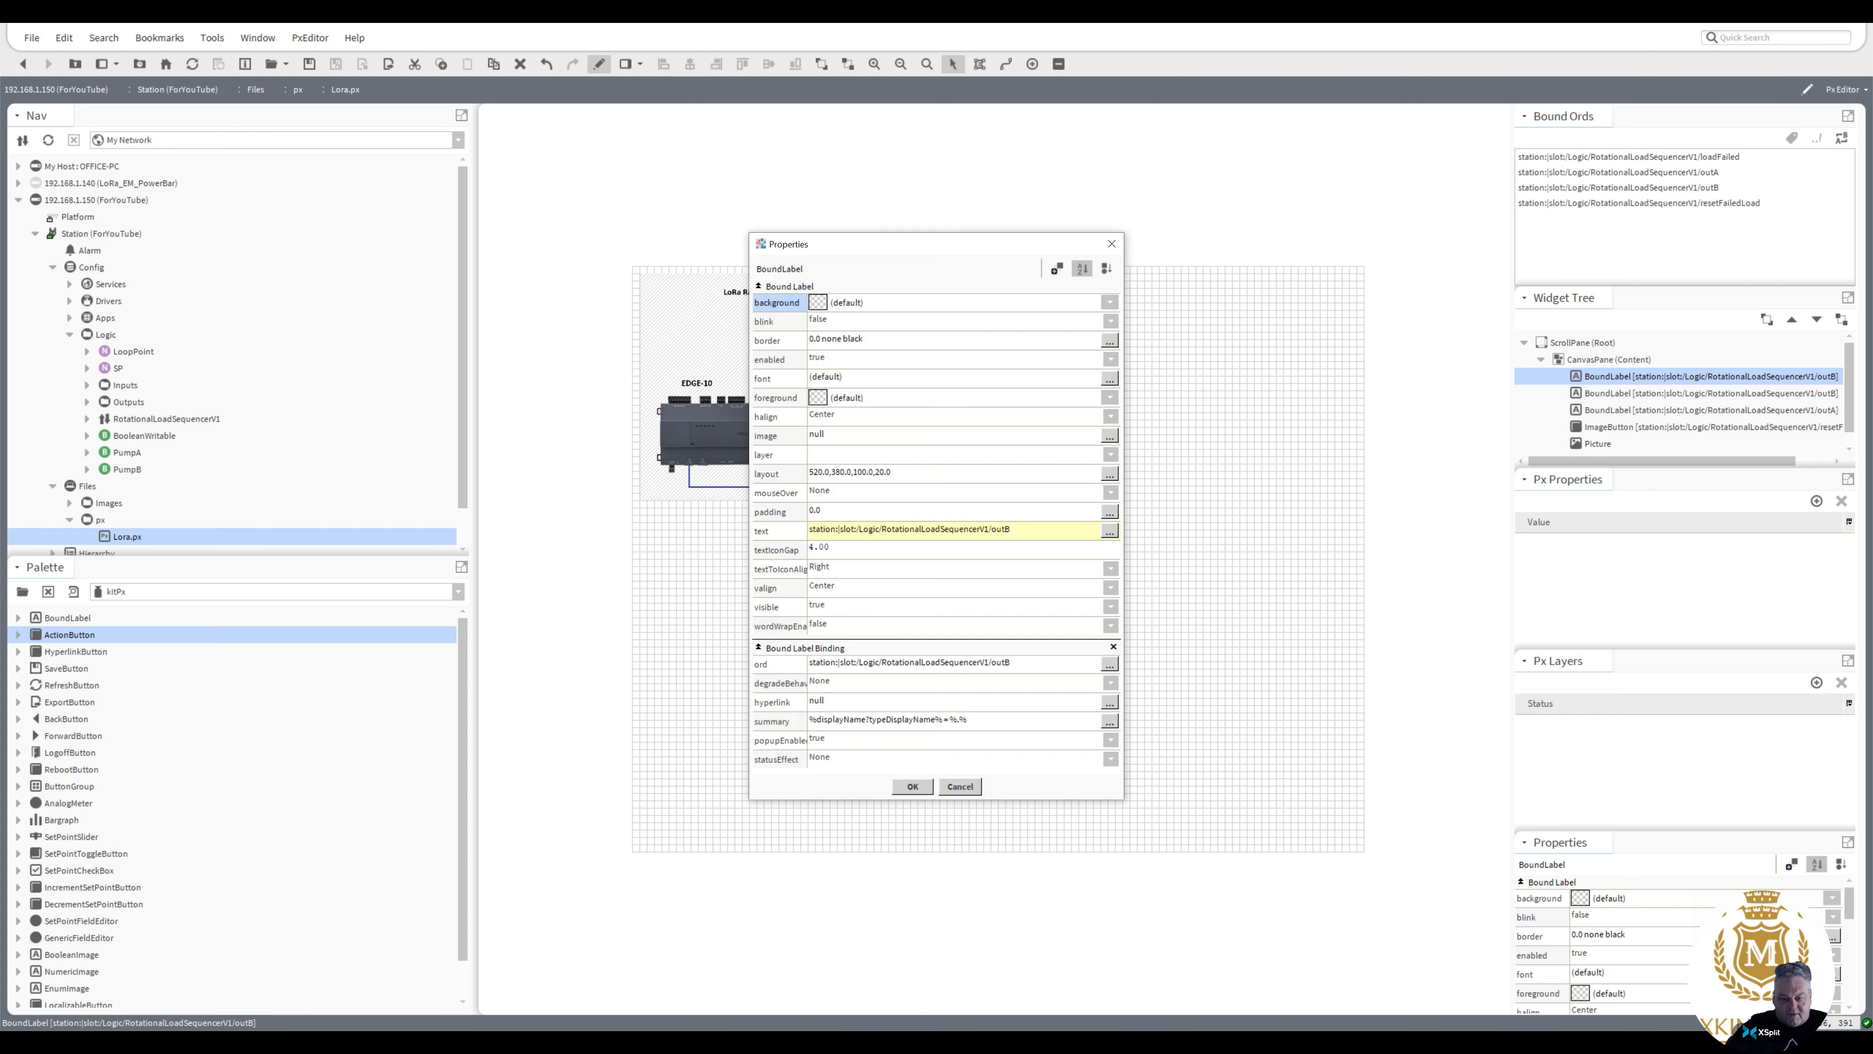
left_click(1109, 664)
left_click(1068, 505)
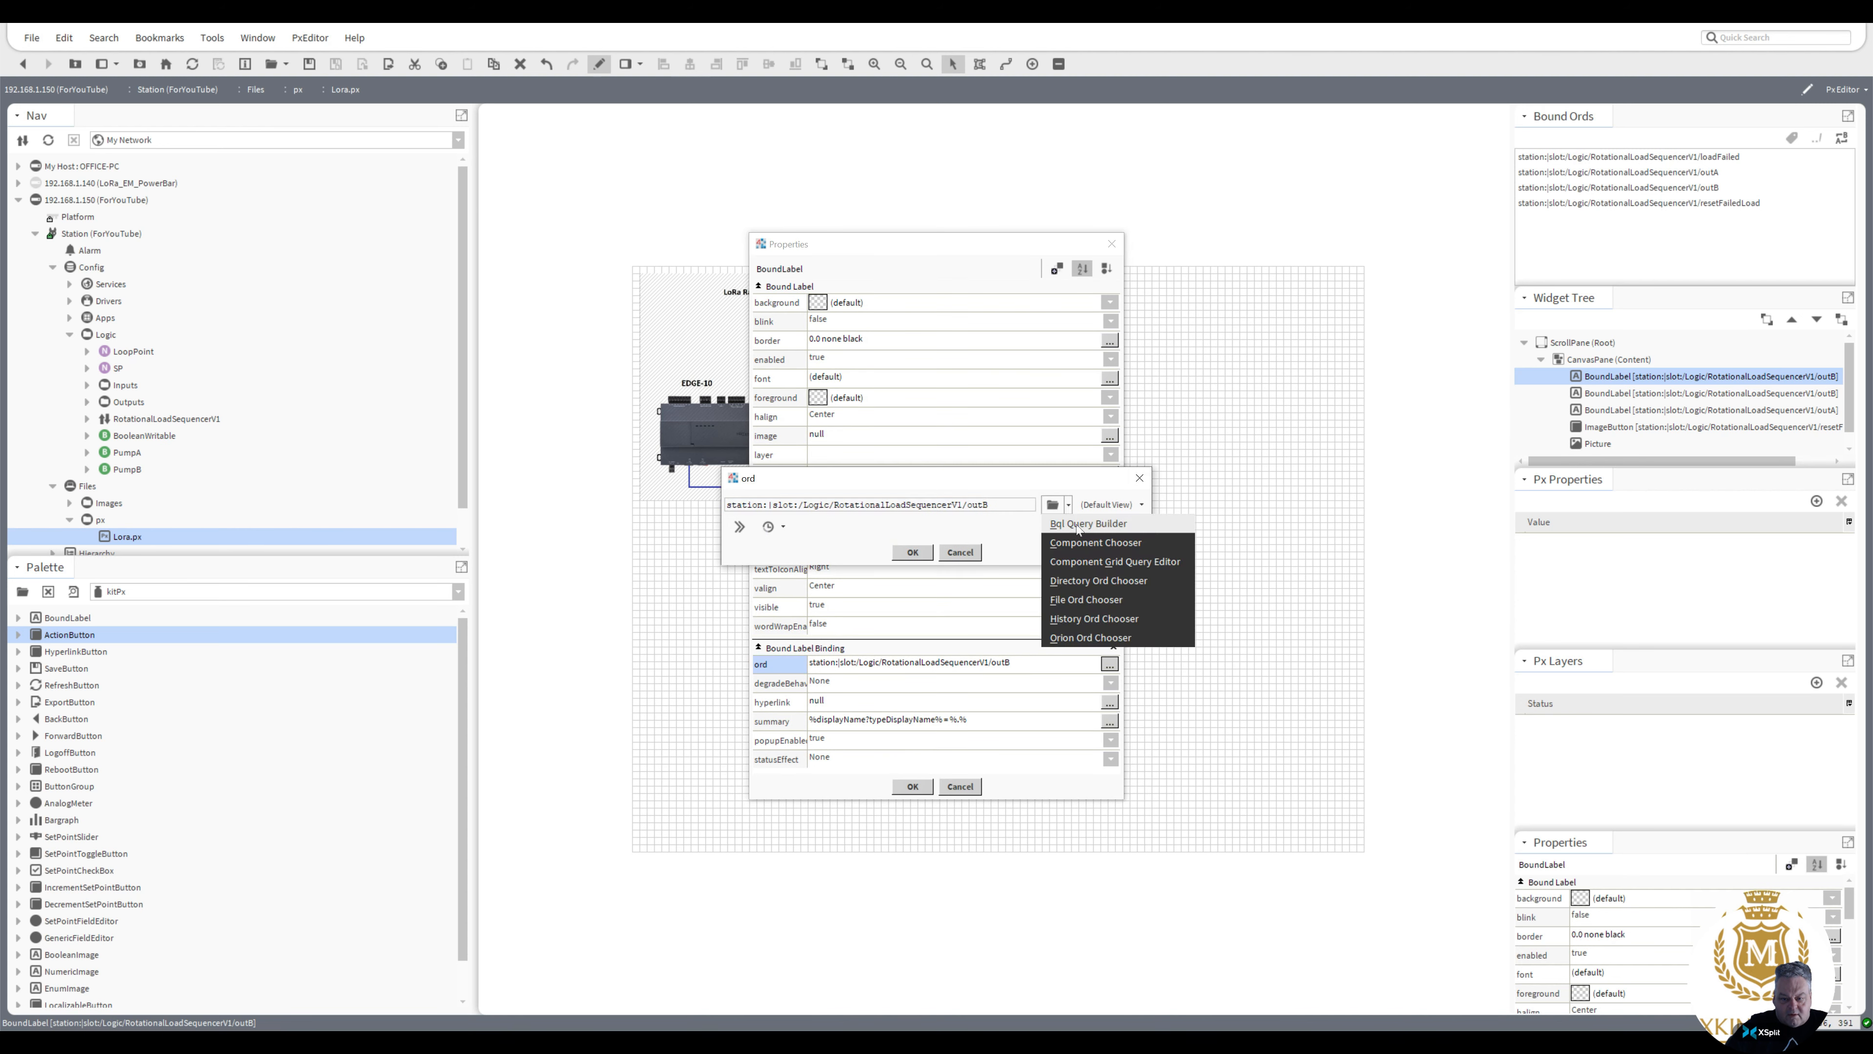
left_click(1076, 542)
left_click_drag(1037, 491, 1043, 451)
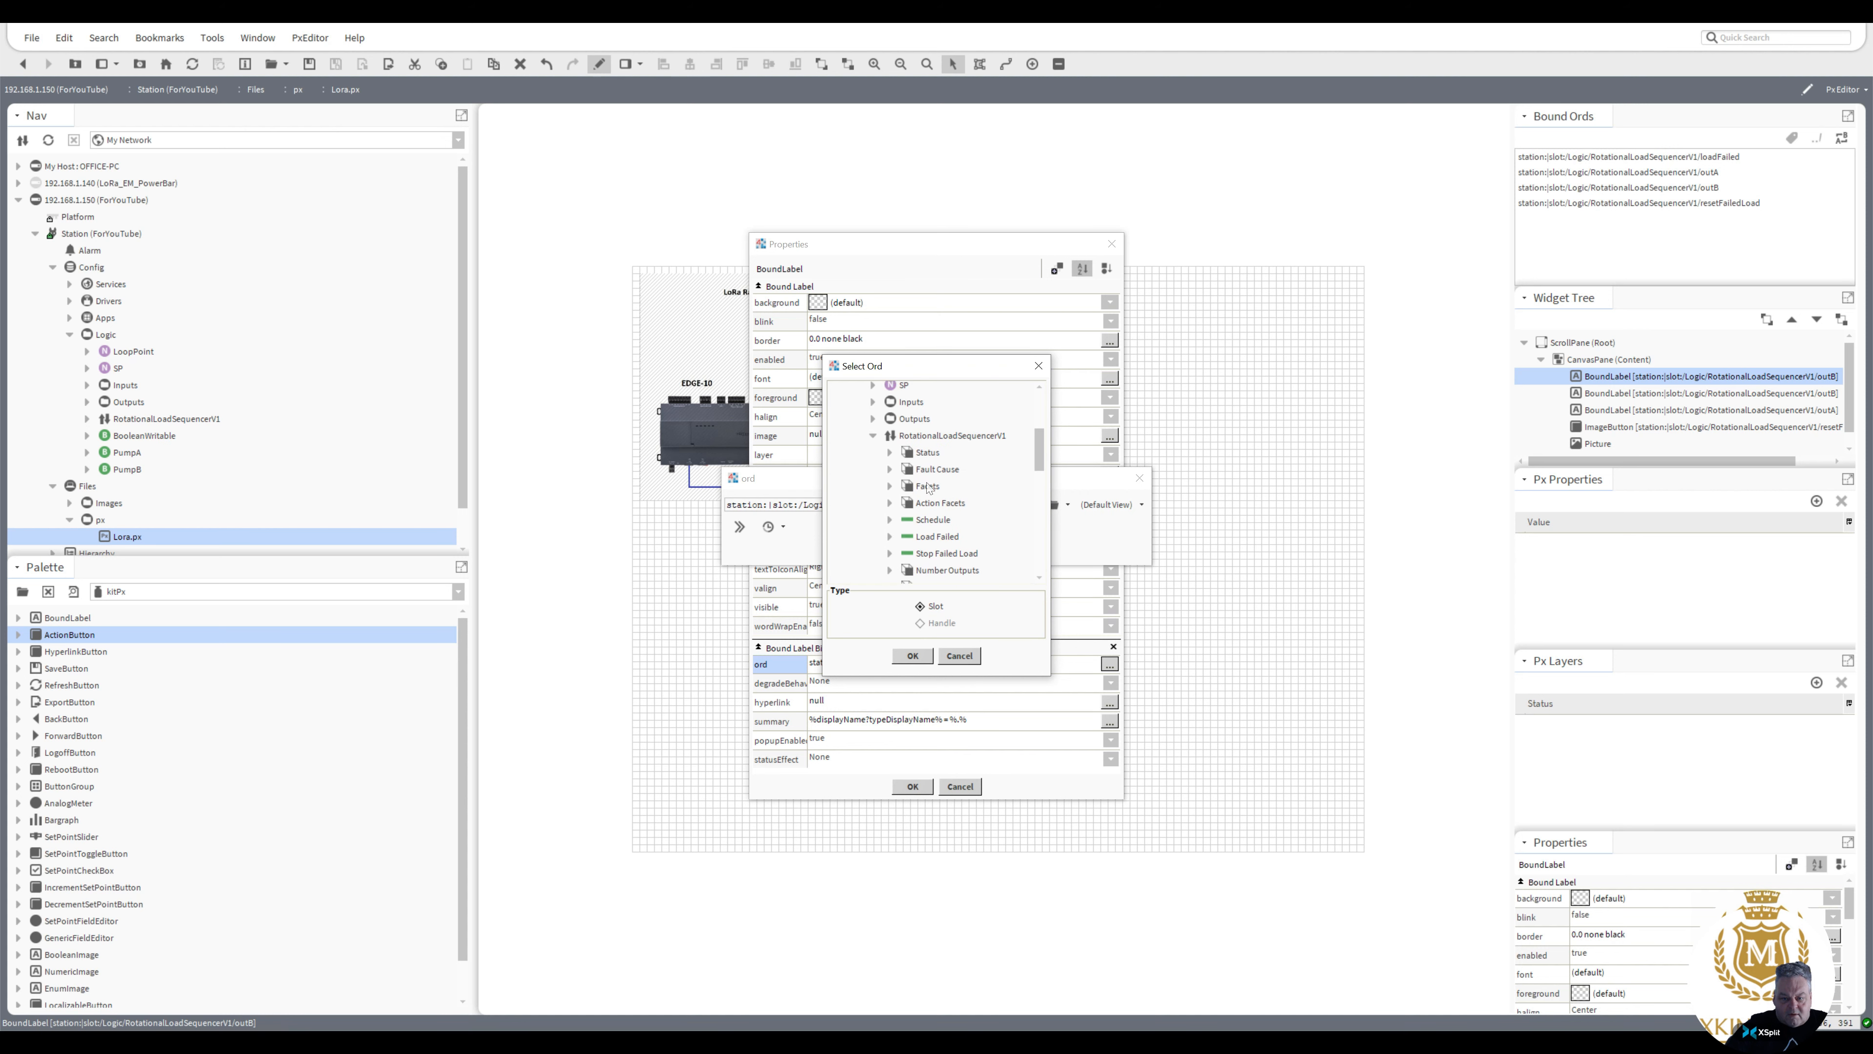
double_click(935, 536)
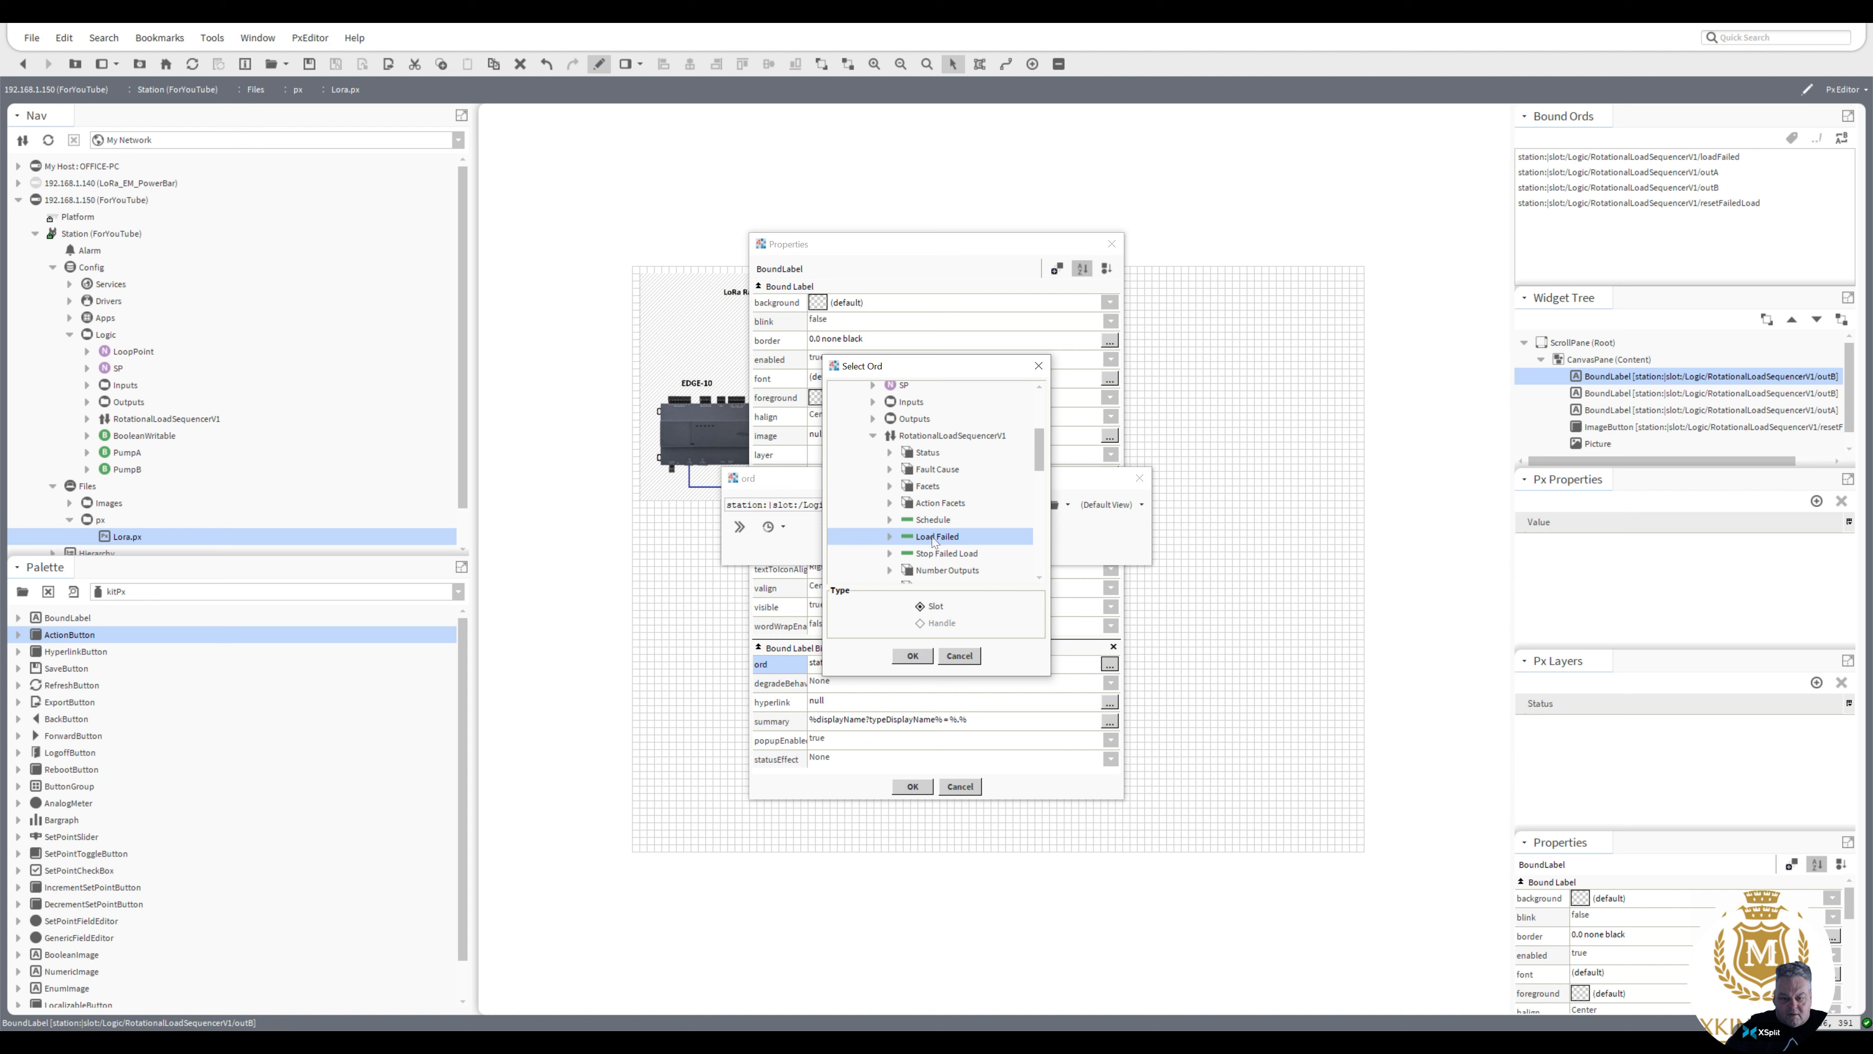
left_click(917, 555)
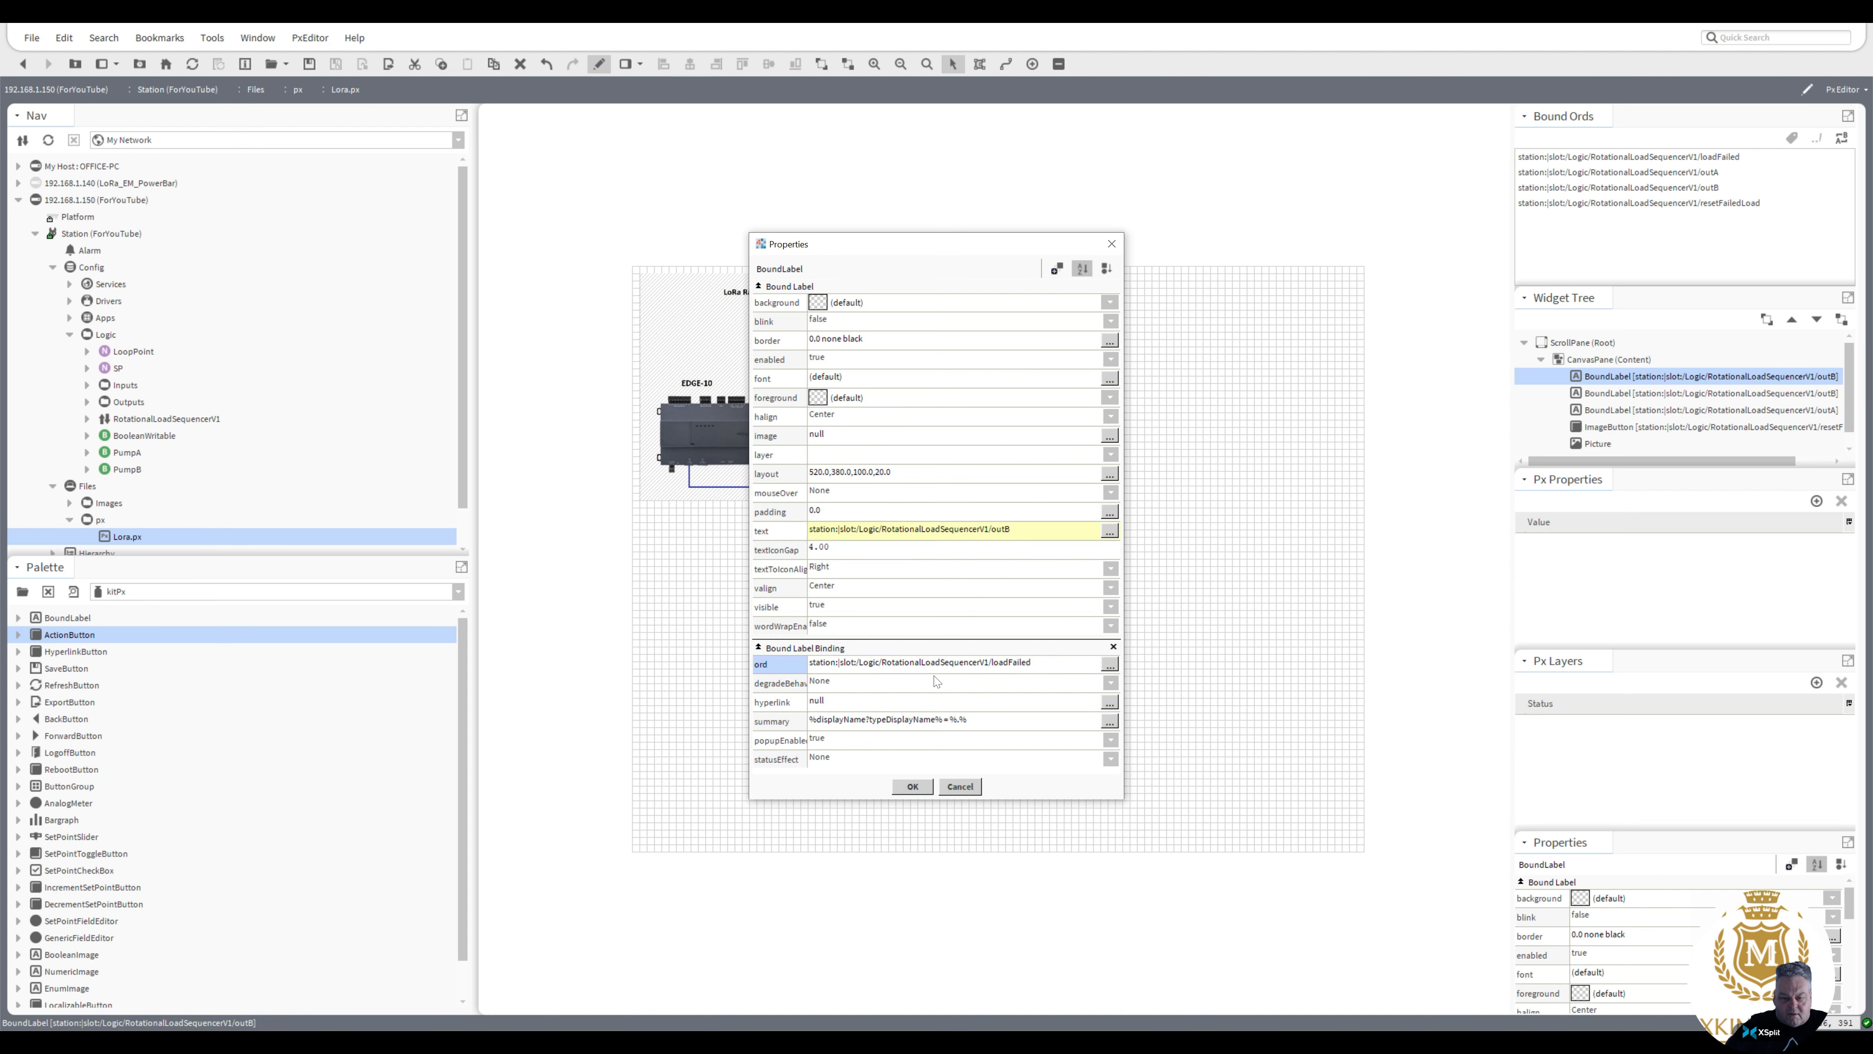
left_click(918, 786)
left_click_drag(1087, 551, 1101, 551)
Replace the duplicated label's Active State Simple text animation with an I Boolean To Simple converter
double_click(1063, 560)
left_click(958, 531)
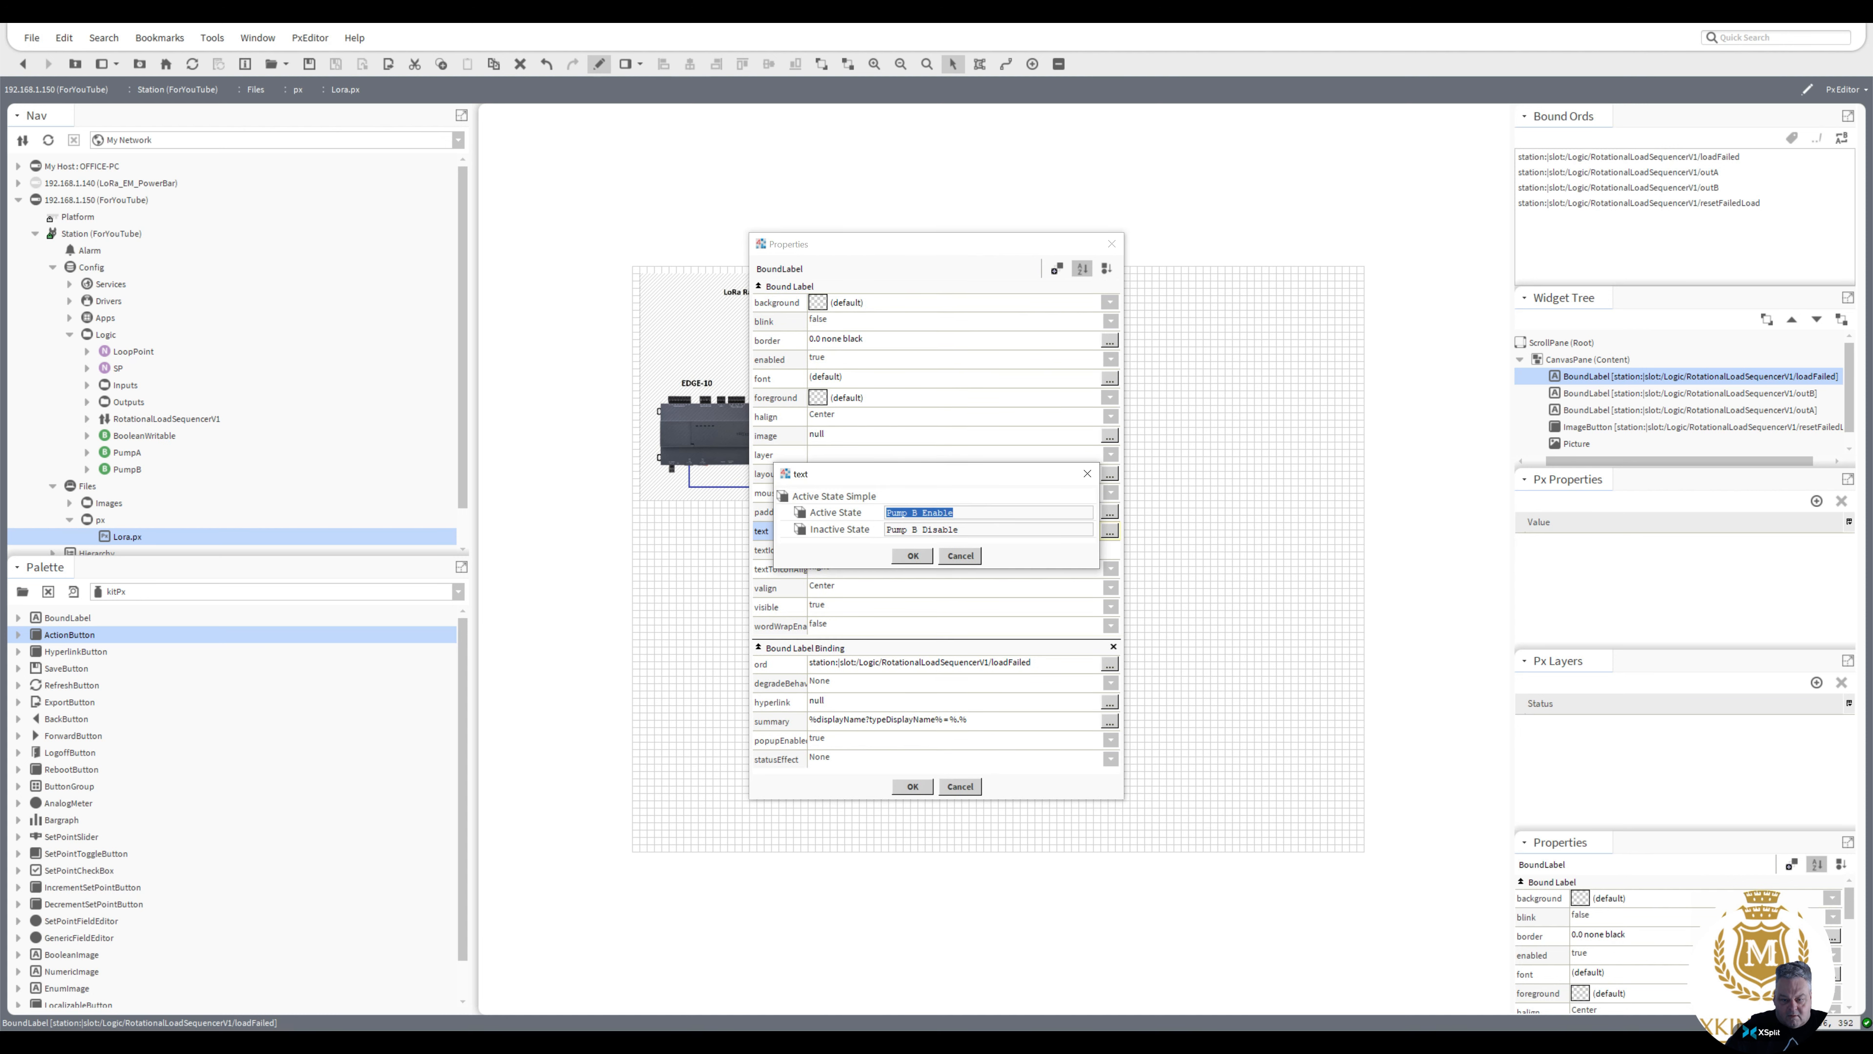
left_click(959, 556)
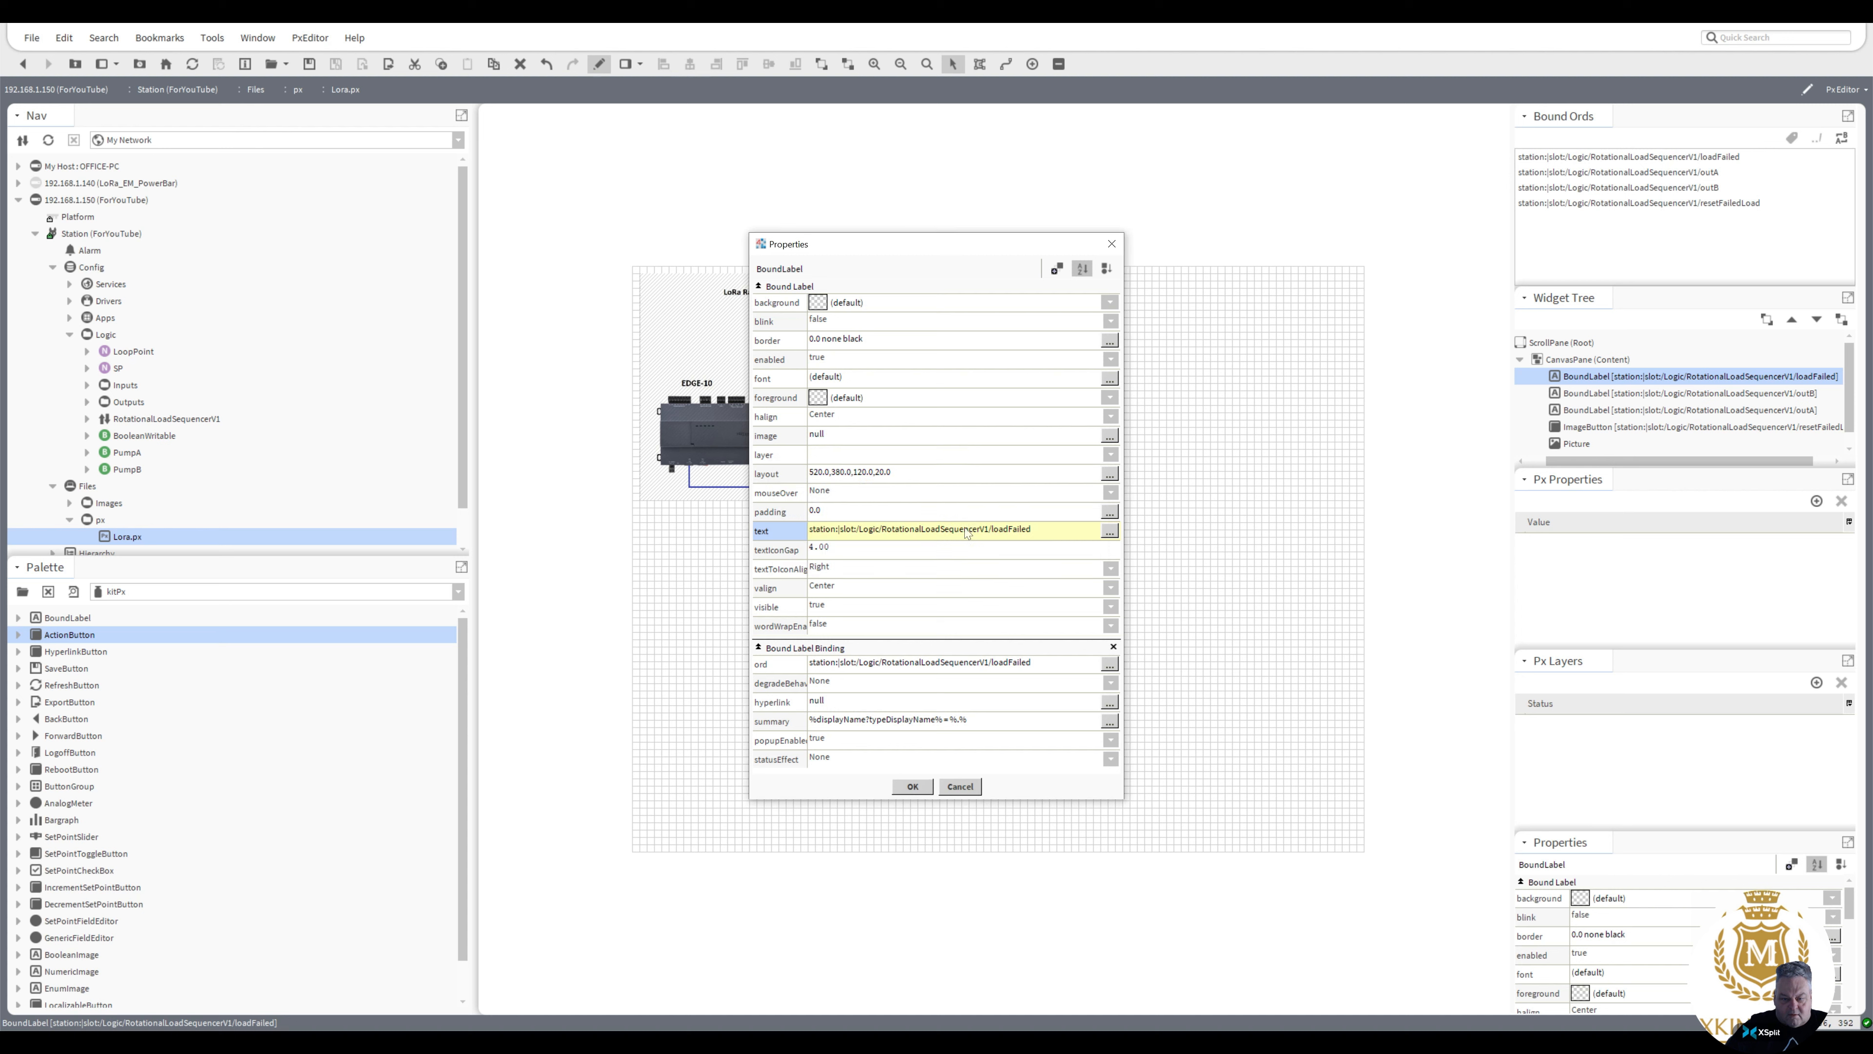
right_click(967, 531)
left_click(995, 555)
right_click(944, 532)
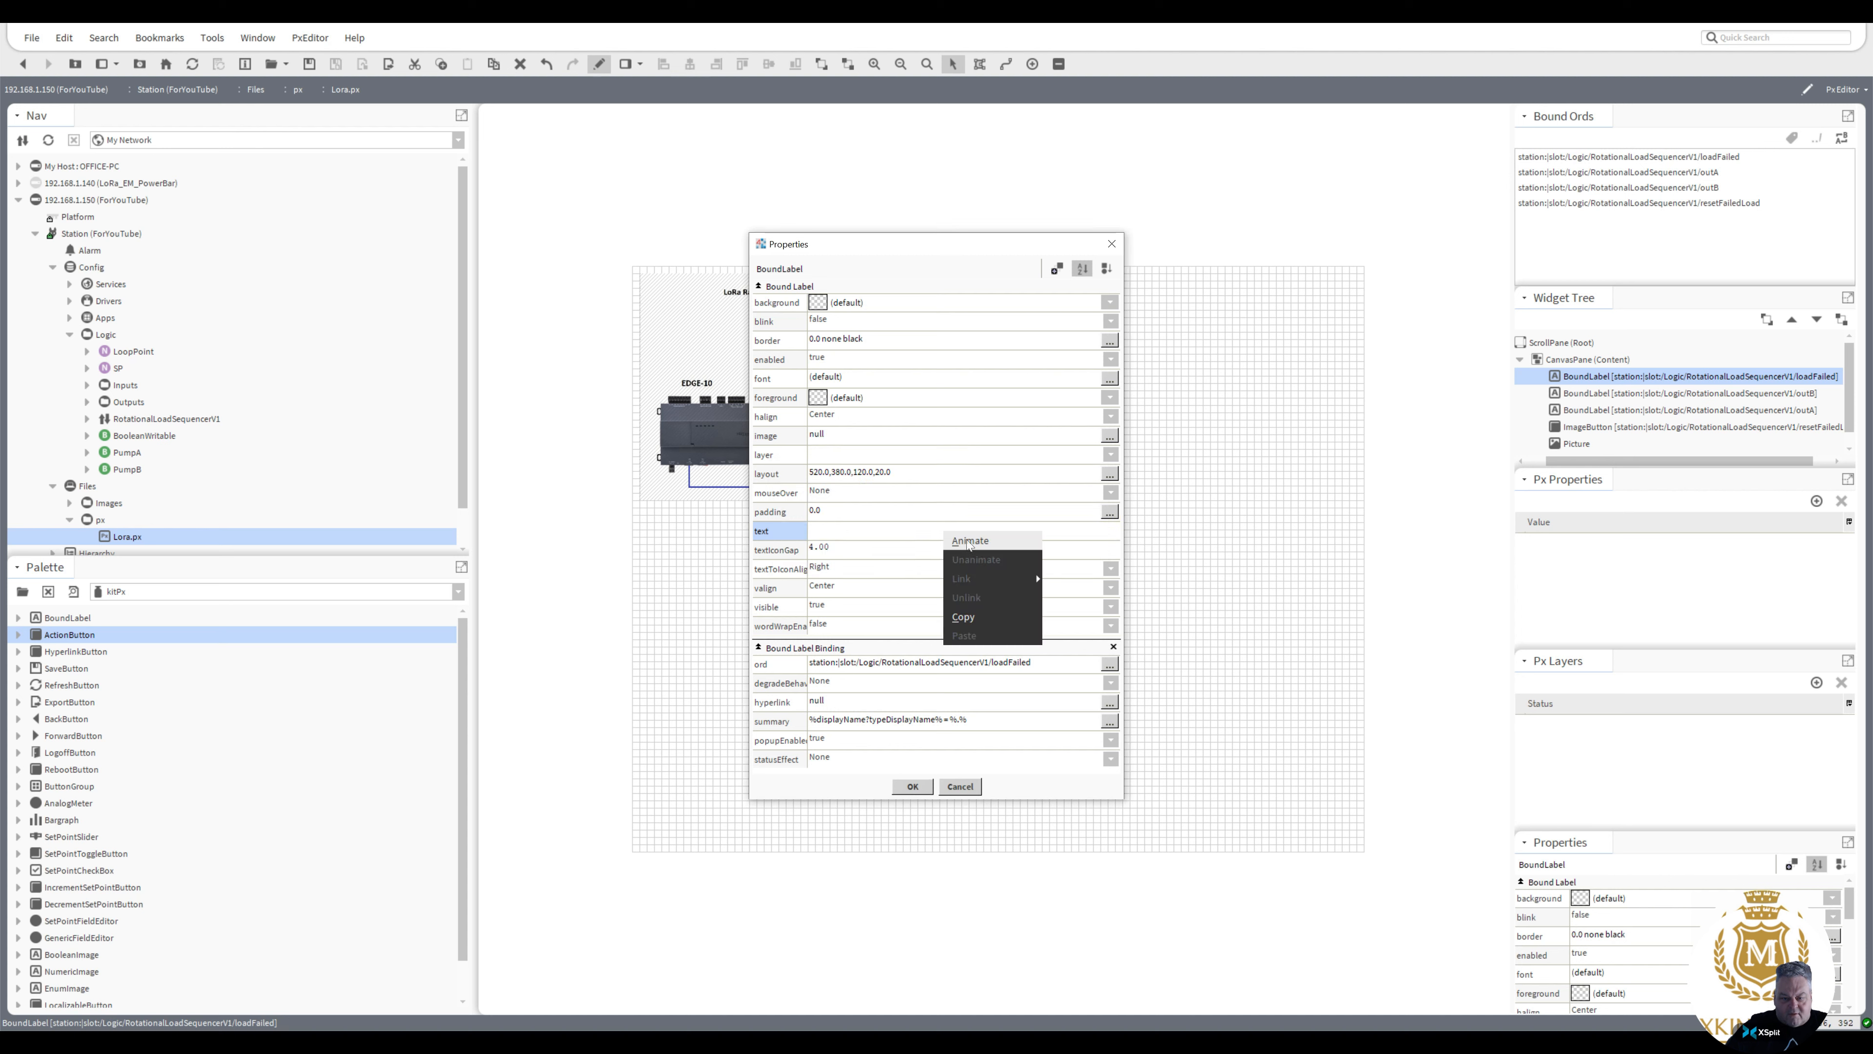
left_click(973, 540)
left_click(886, 442)
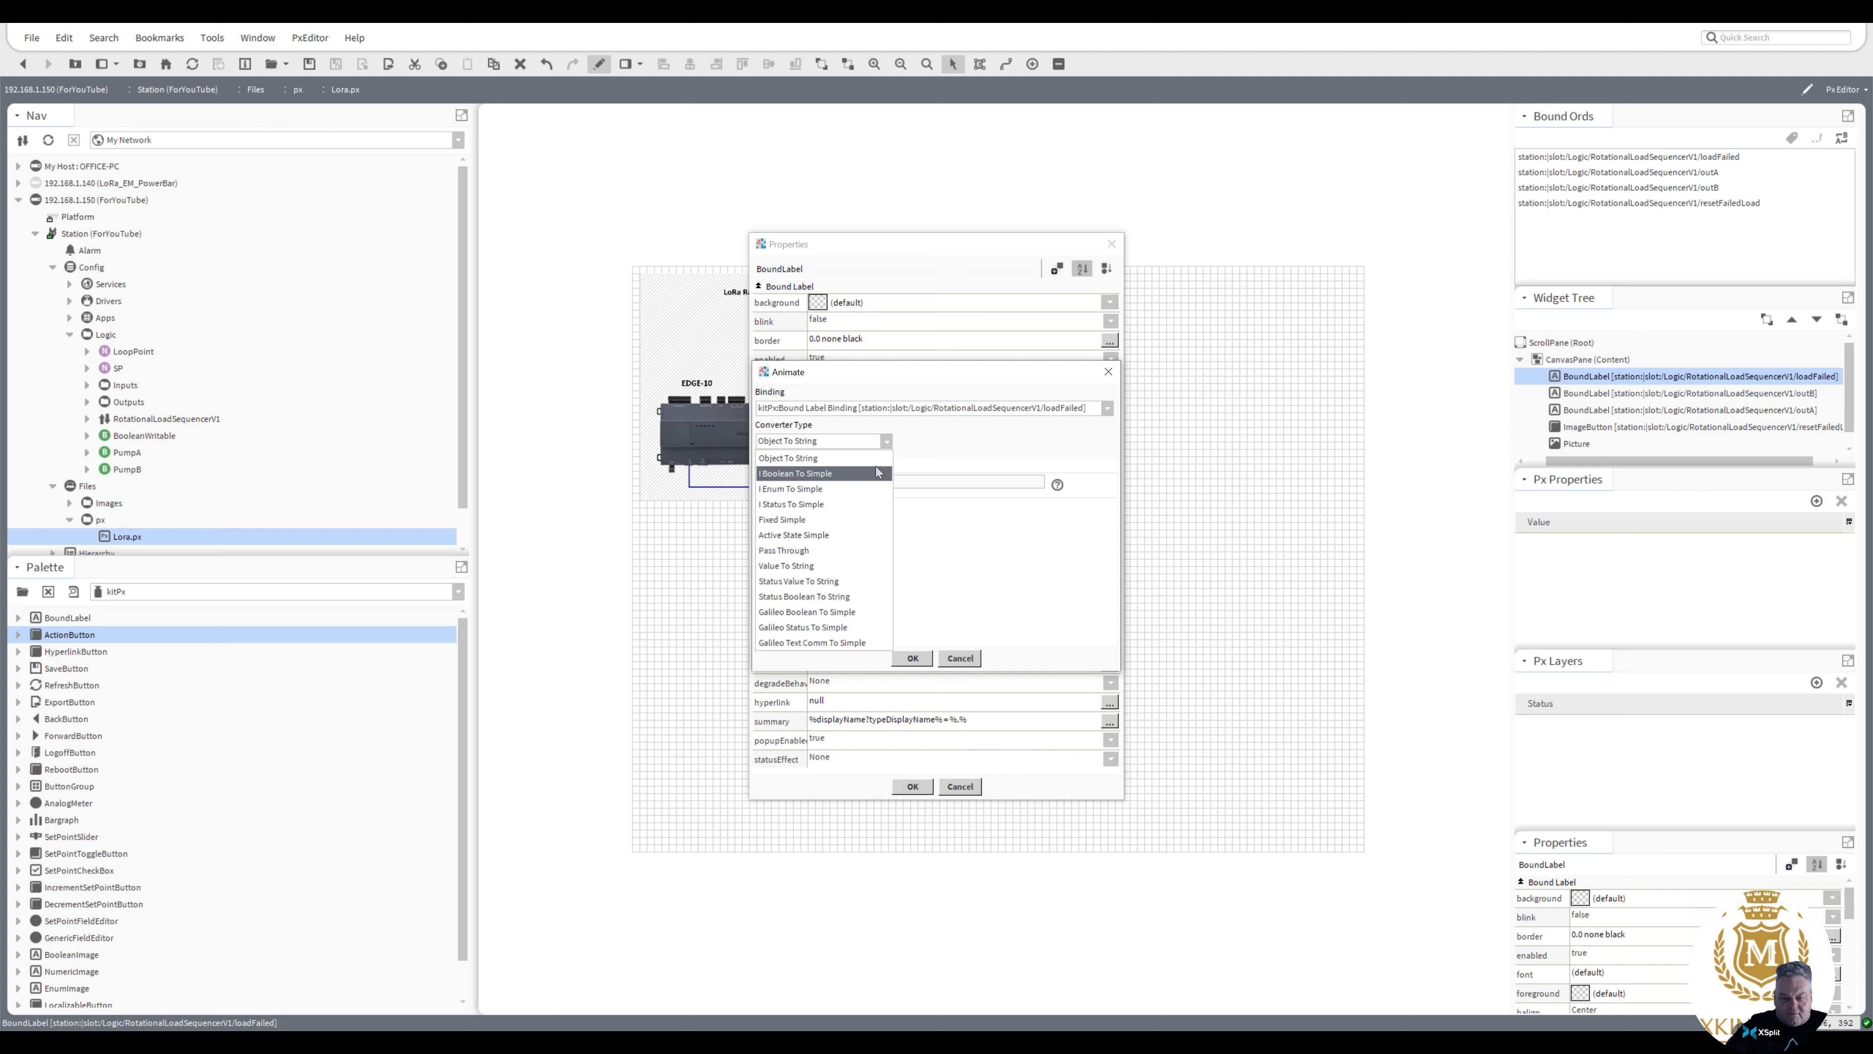
left_click(876, 475)
Set the duplicated label's True Value to FAILED and False Value to Healthy, and place it below the Pump B label
left_click(957, 481)
type("FAILED")
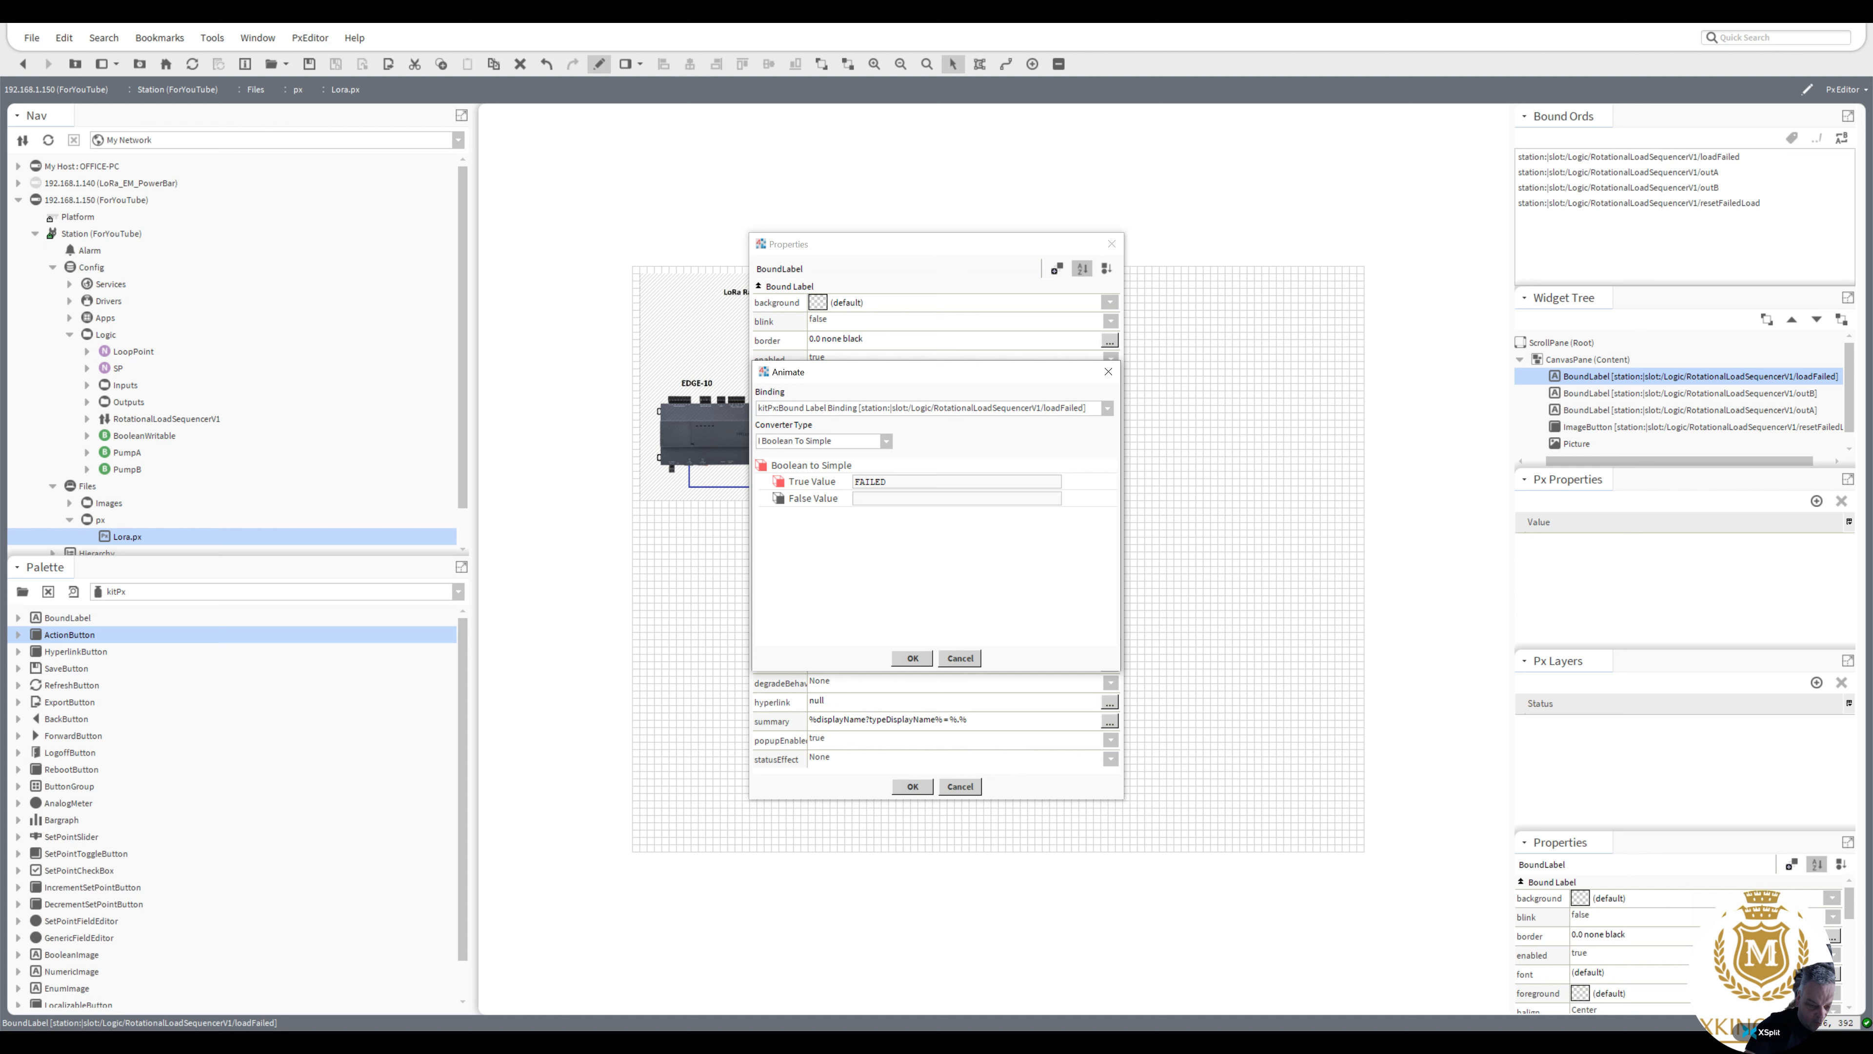
key("Tab")
type("H")
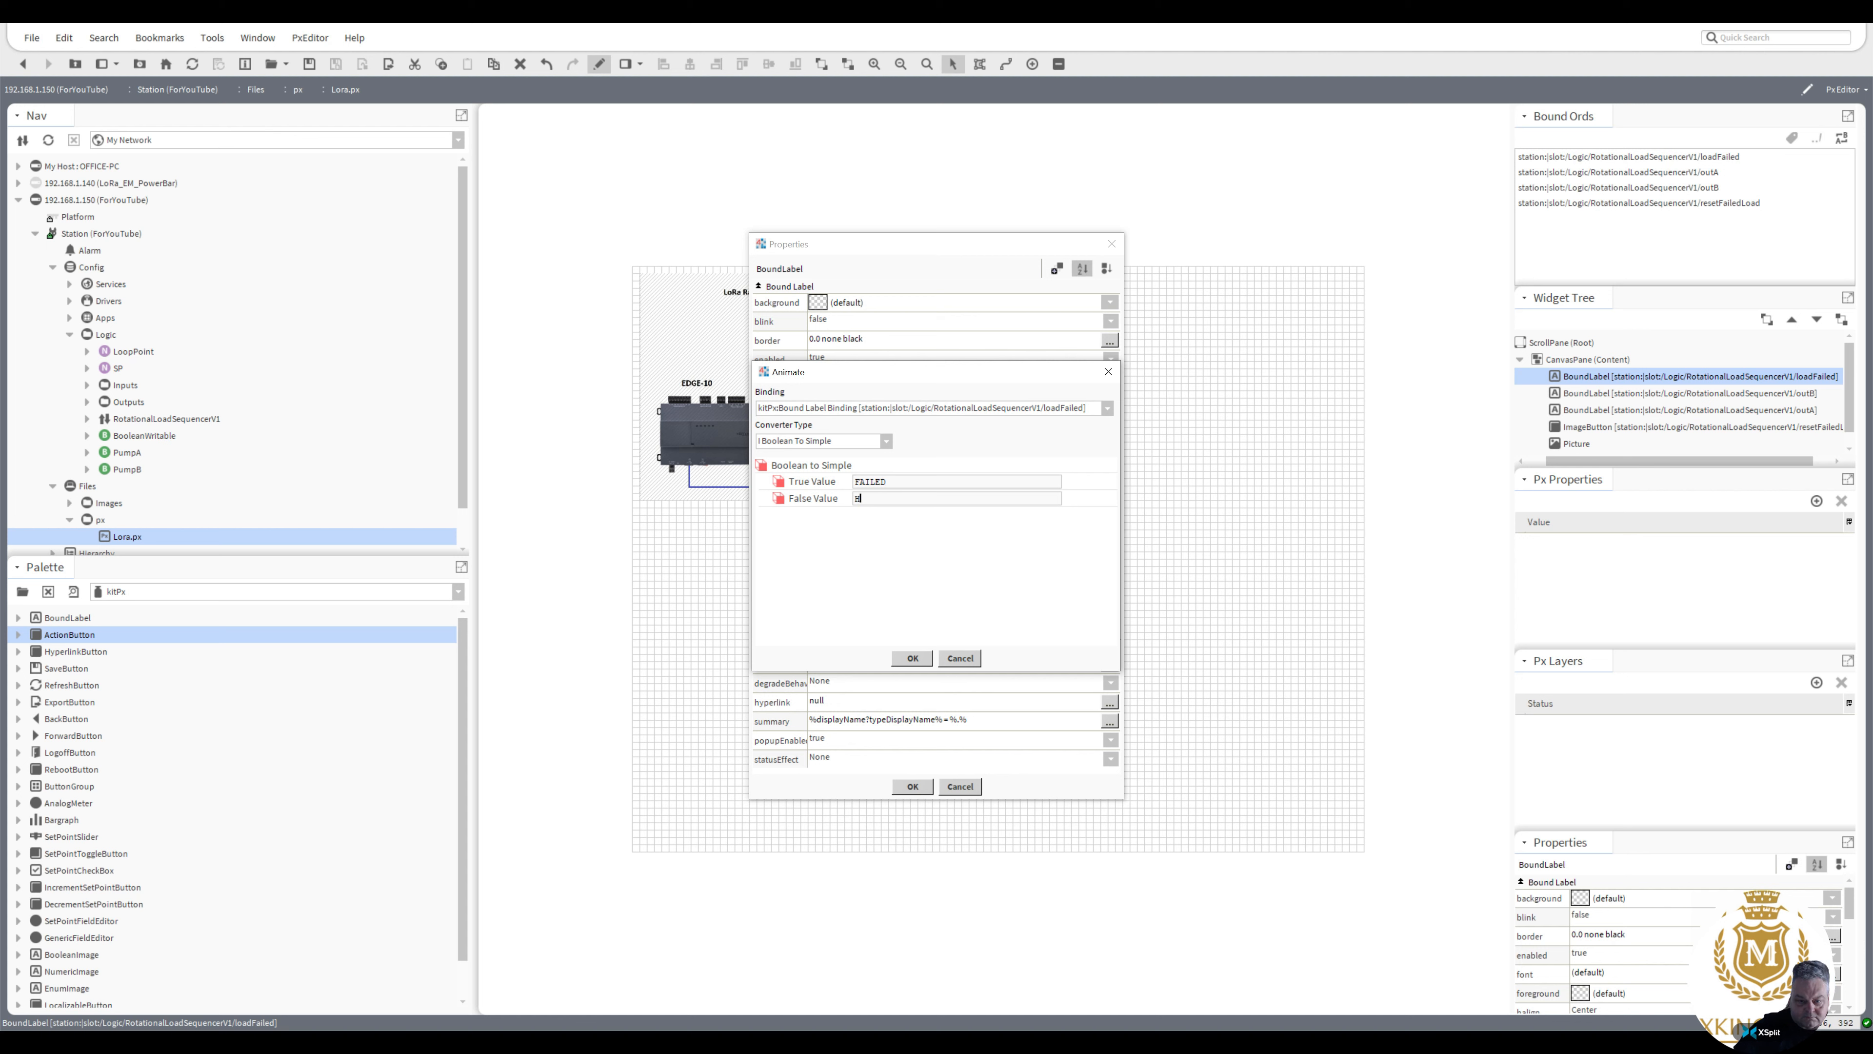
type("ealthy")
left_click(915, 660)
left_click(913, 787)
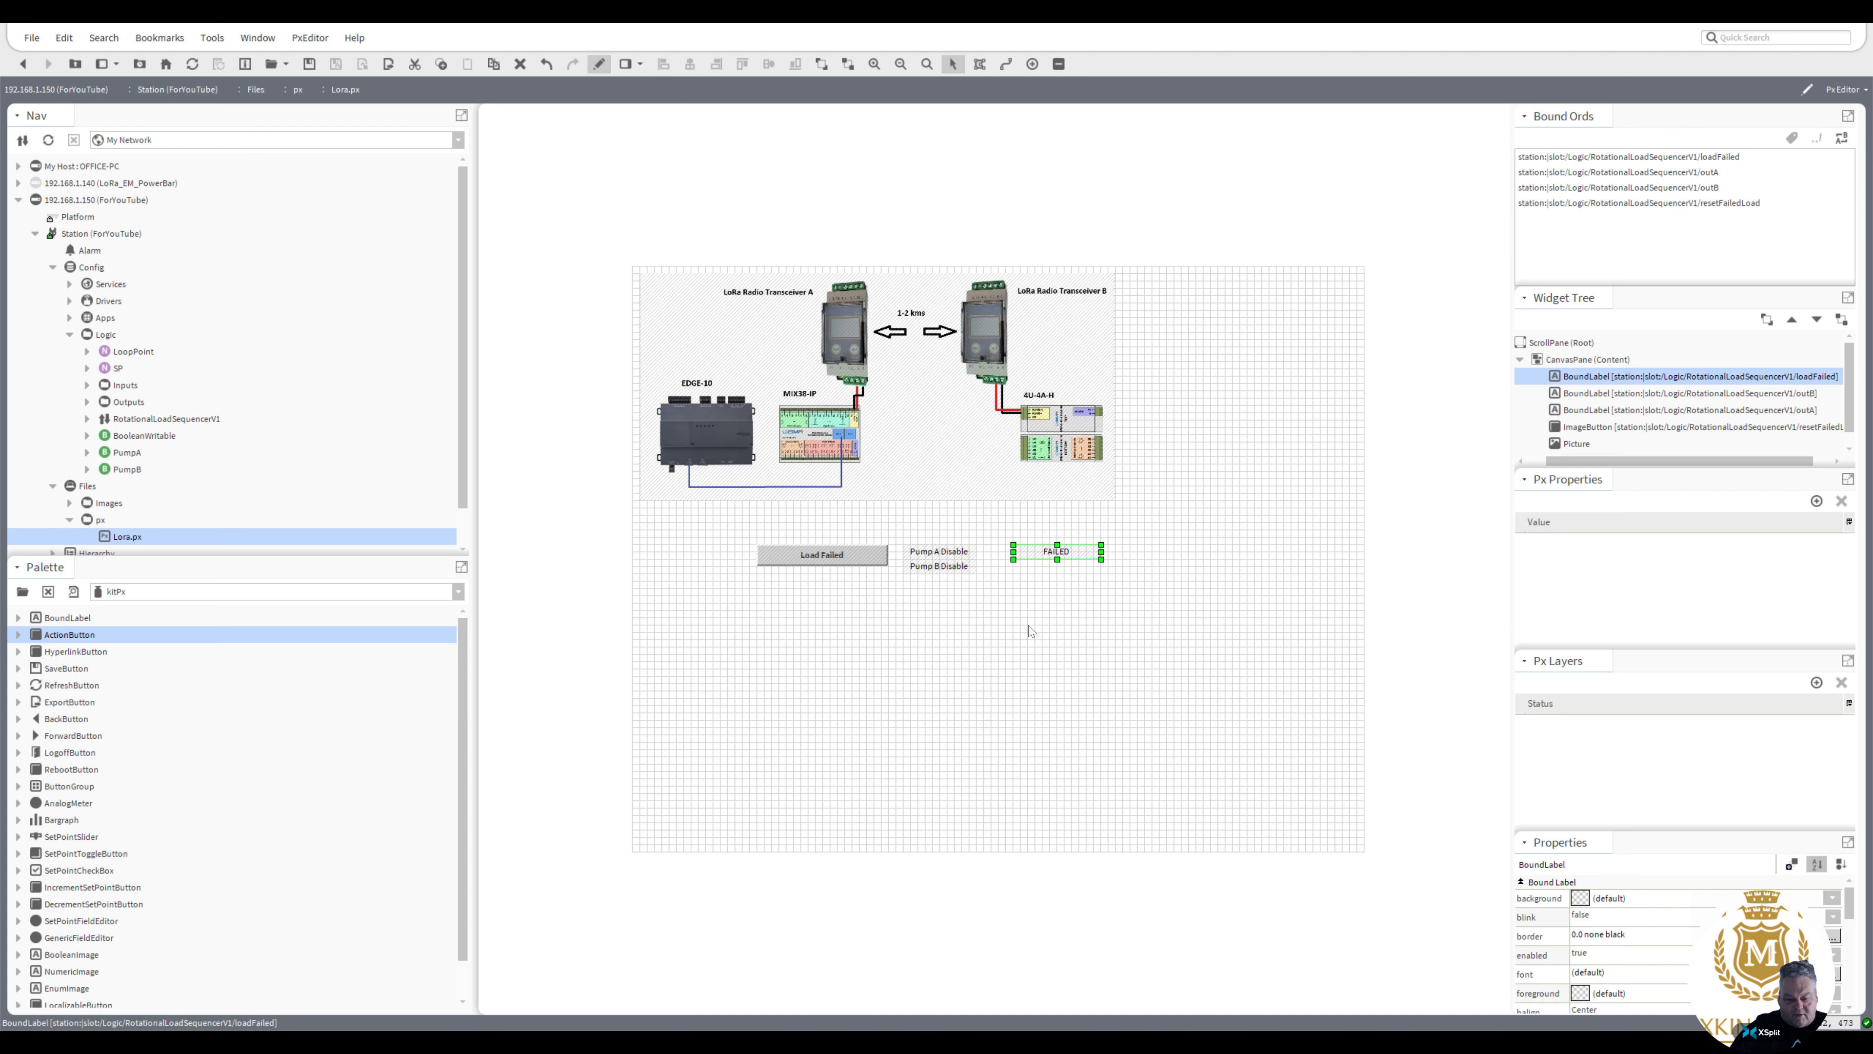
left_click_drag(1060, 554, 950, 583)
Switch Lora.px to viewing mode and clear the failed load by running Reset Failed Load from the Load Failed button
left_click(599, 63)
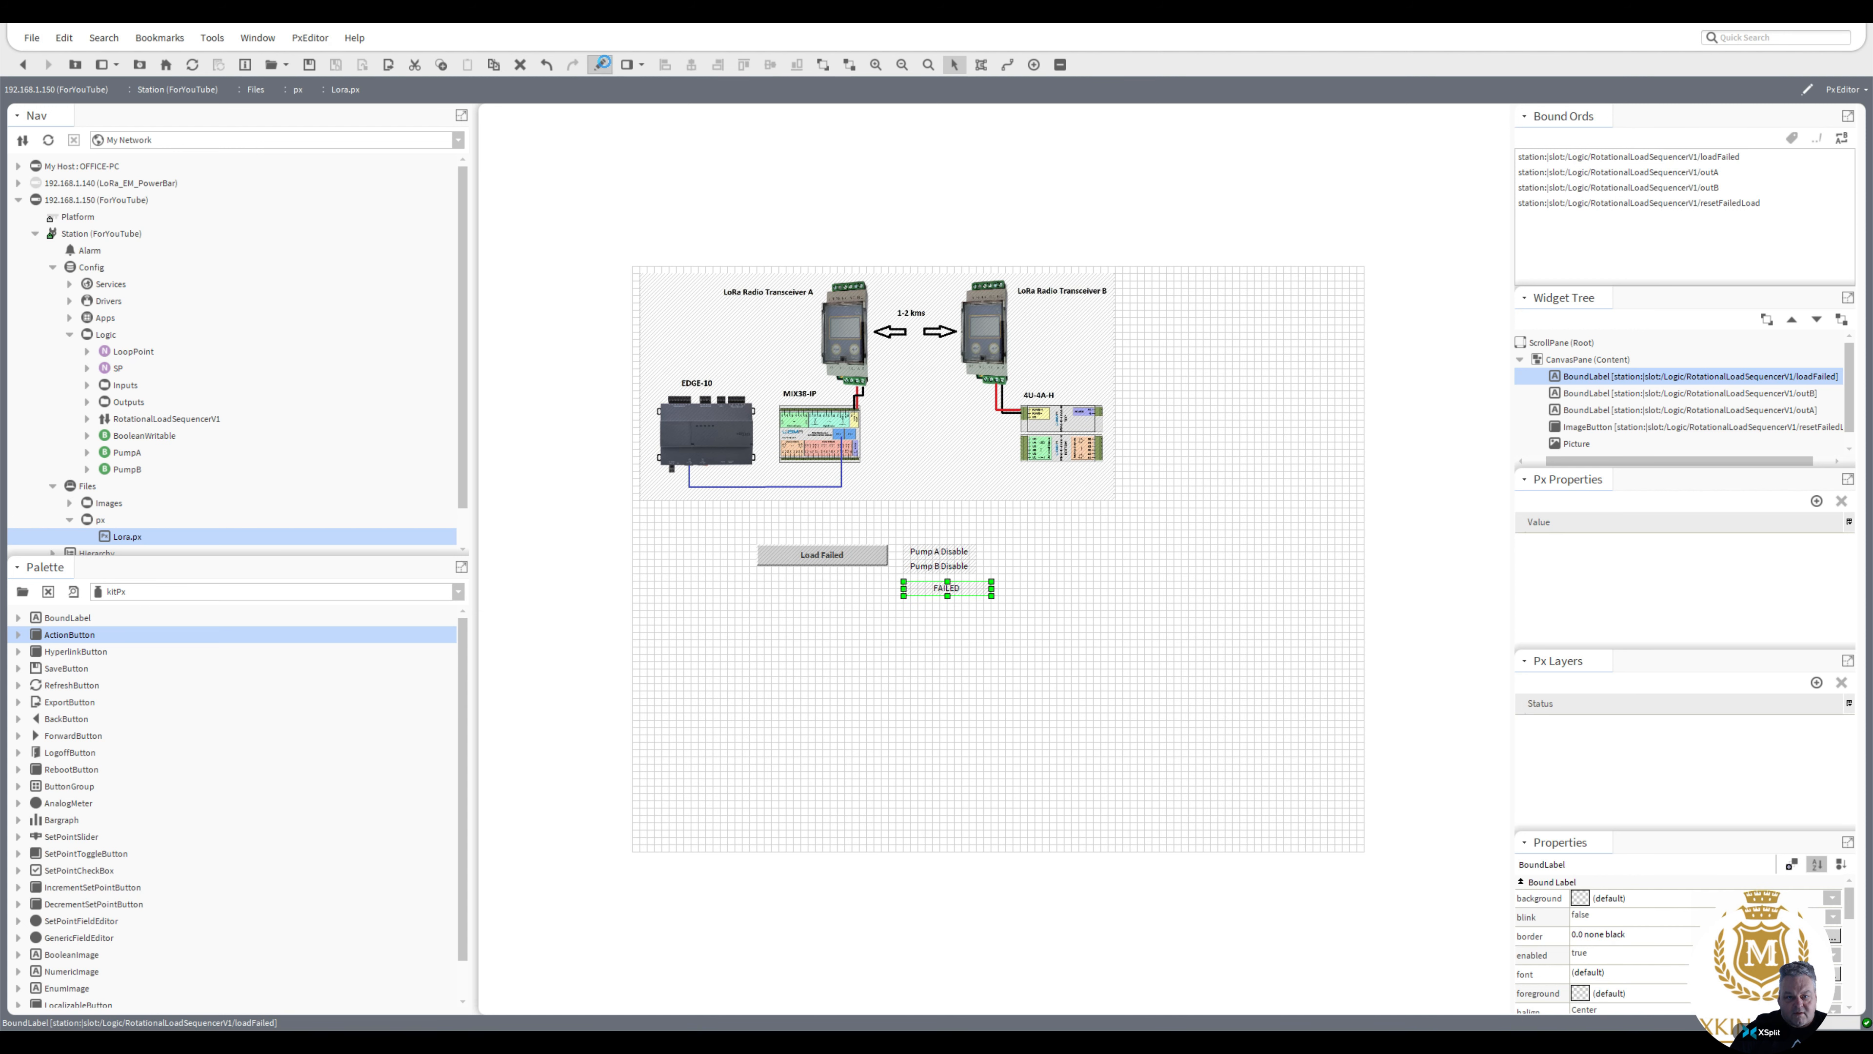
left_click(1009, 551)
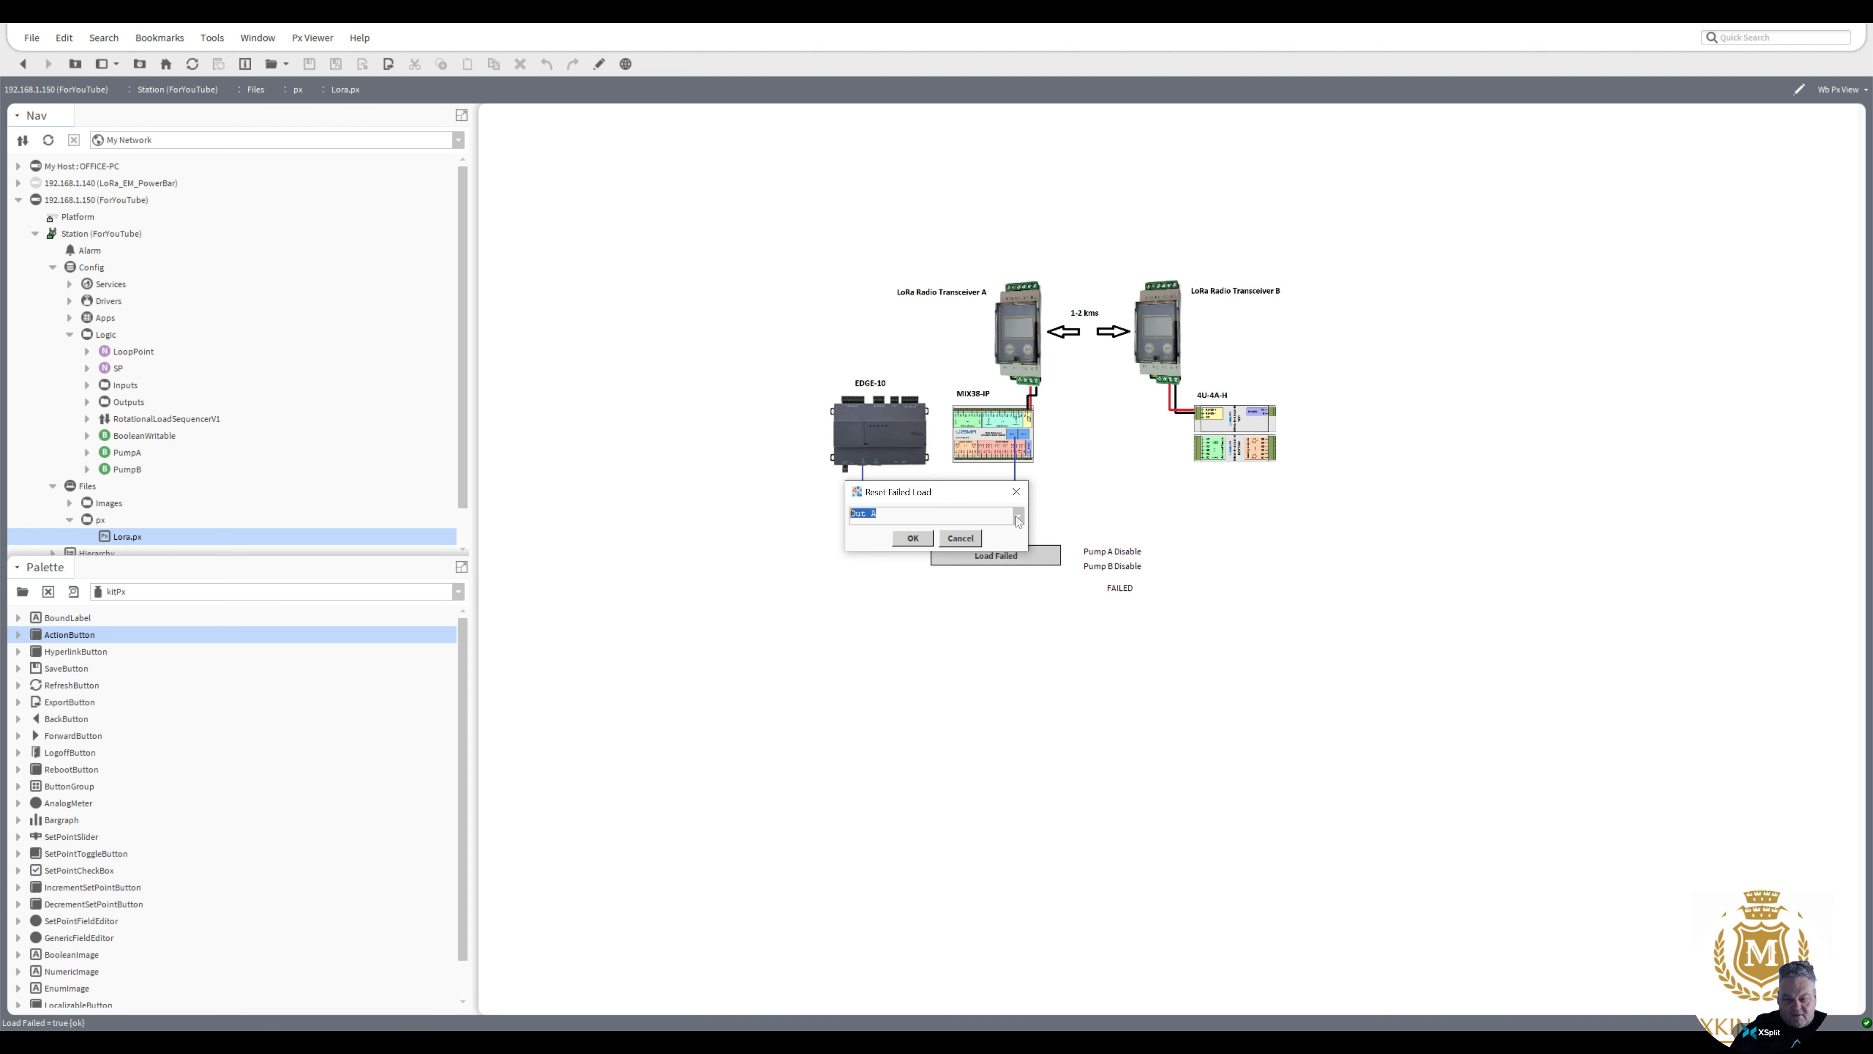
left_click(961, 539)
left_click(990, 561)
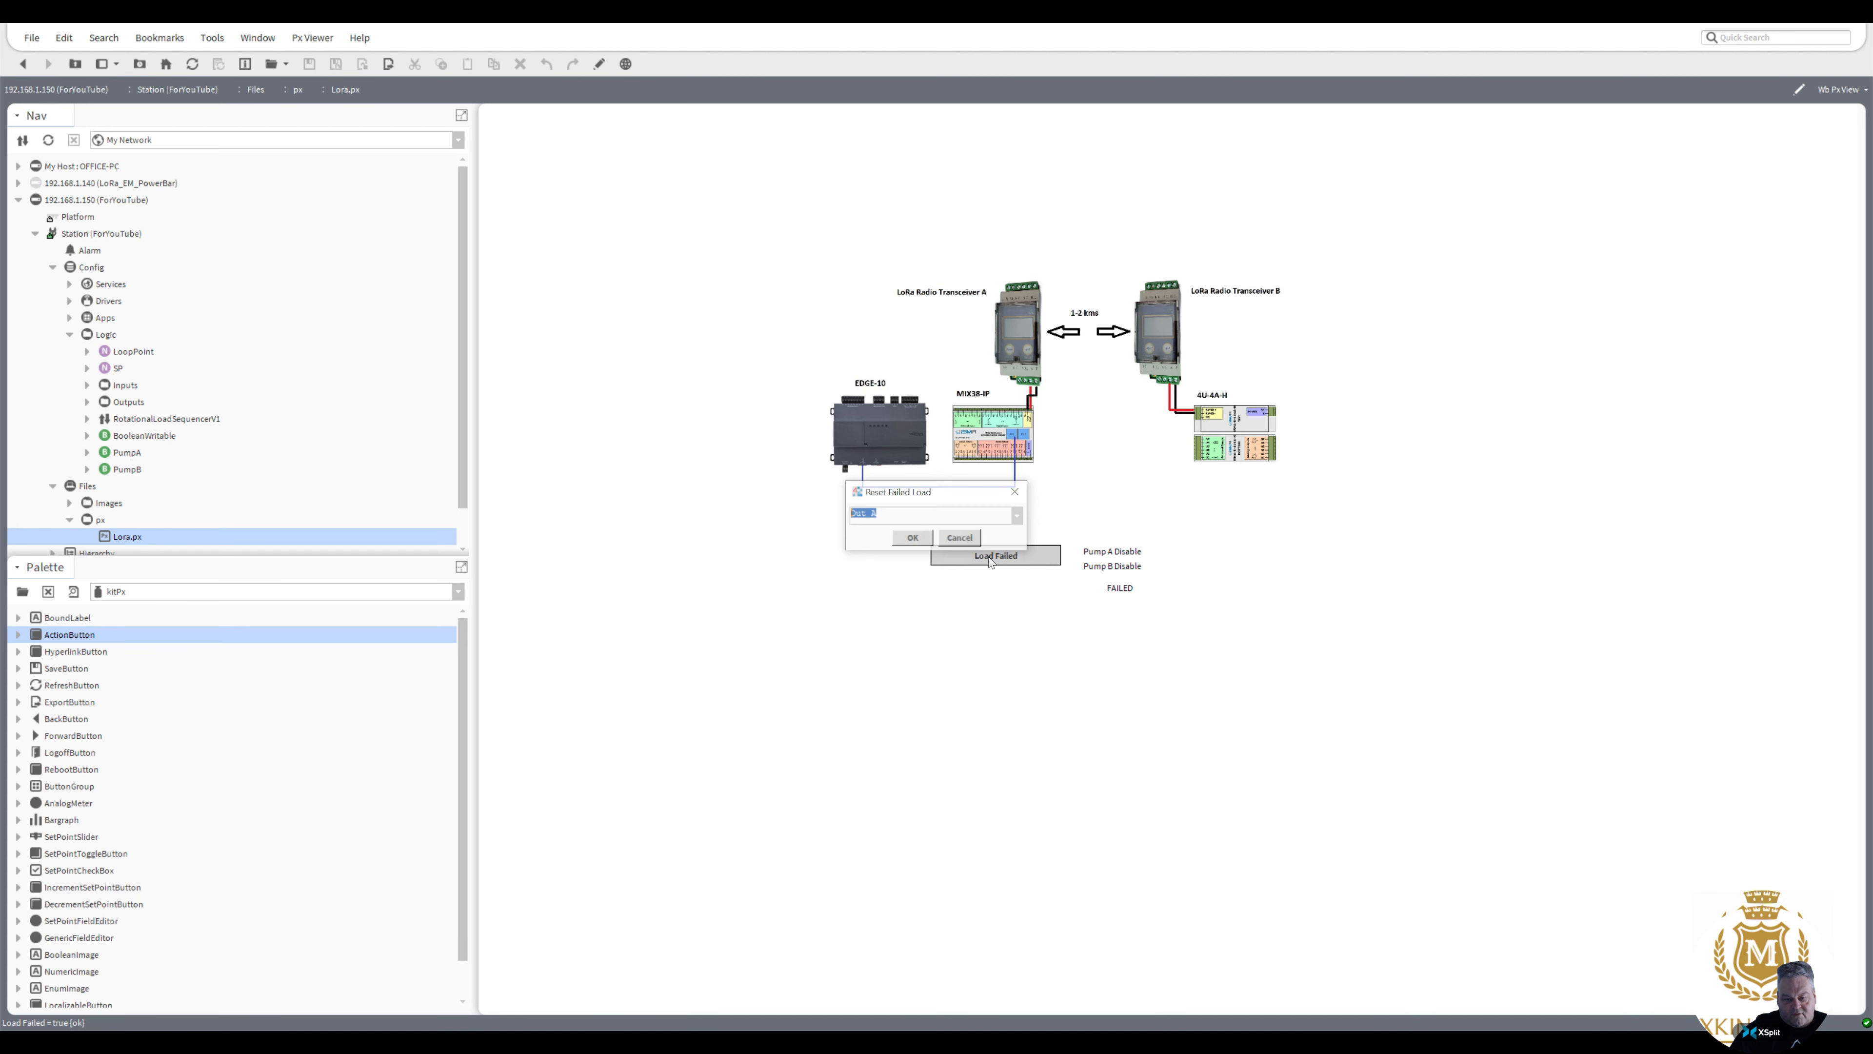
left_click(958, 516)
left_click(965, 550)
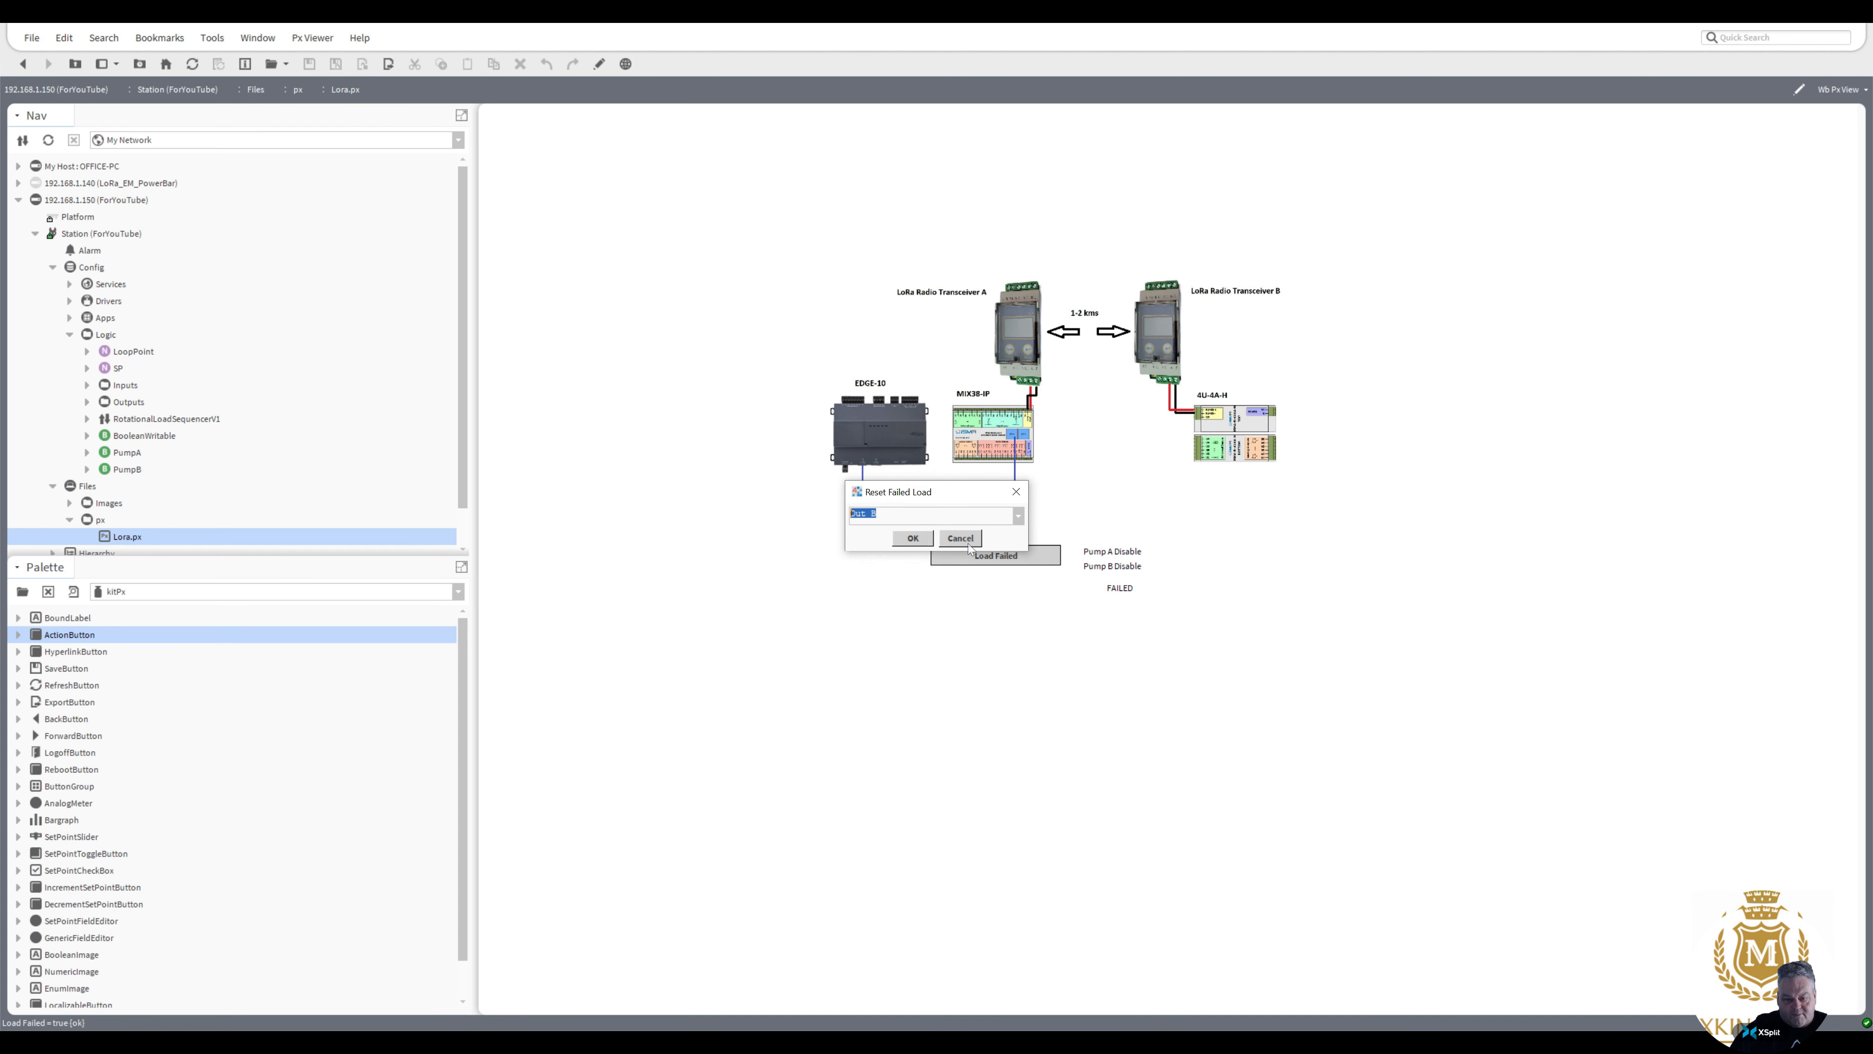
left_click(913, 540)
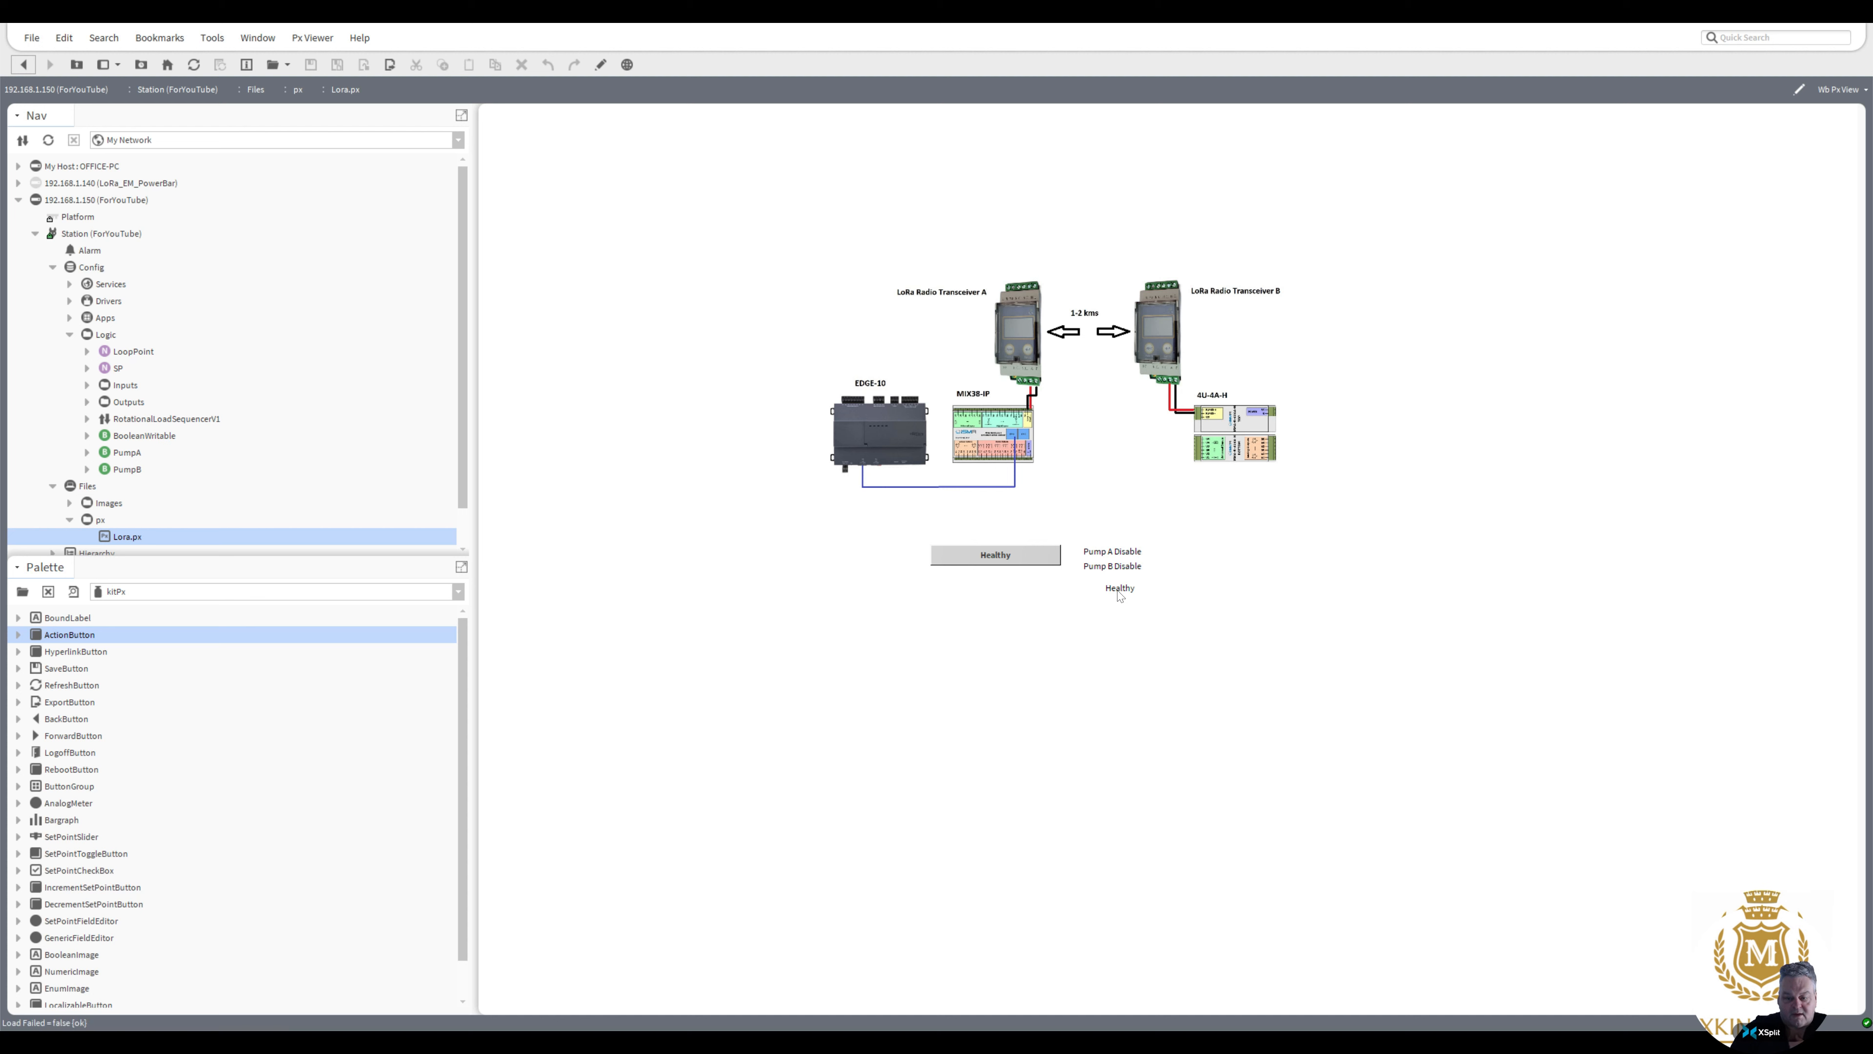
Open the Logic folder in its AX Wire Sheet view
right_click(107, 338)
mouse_move(214, 345)
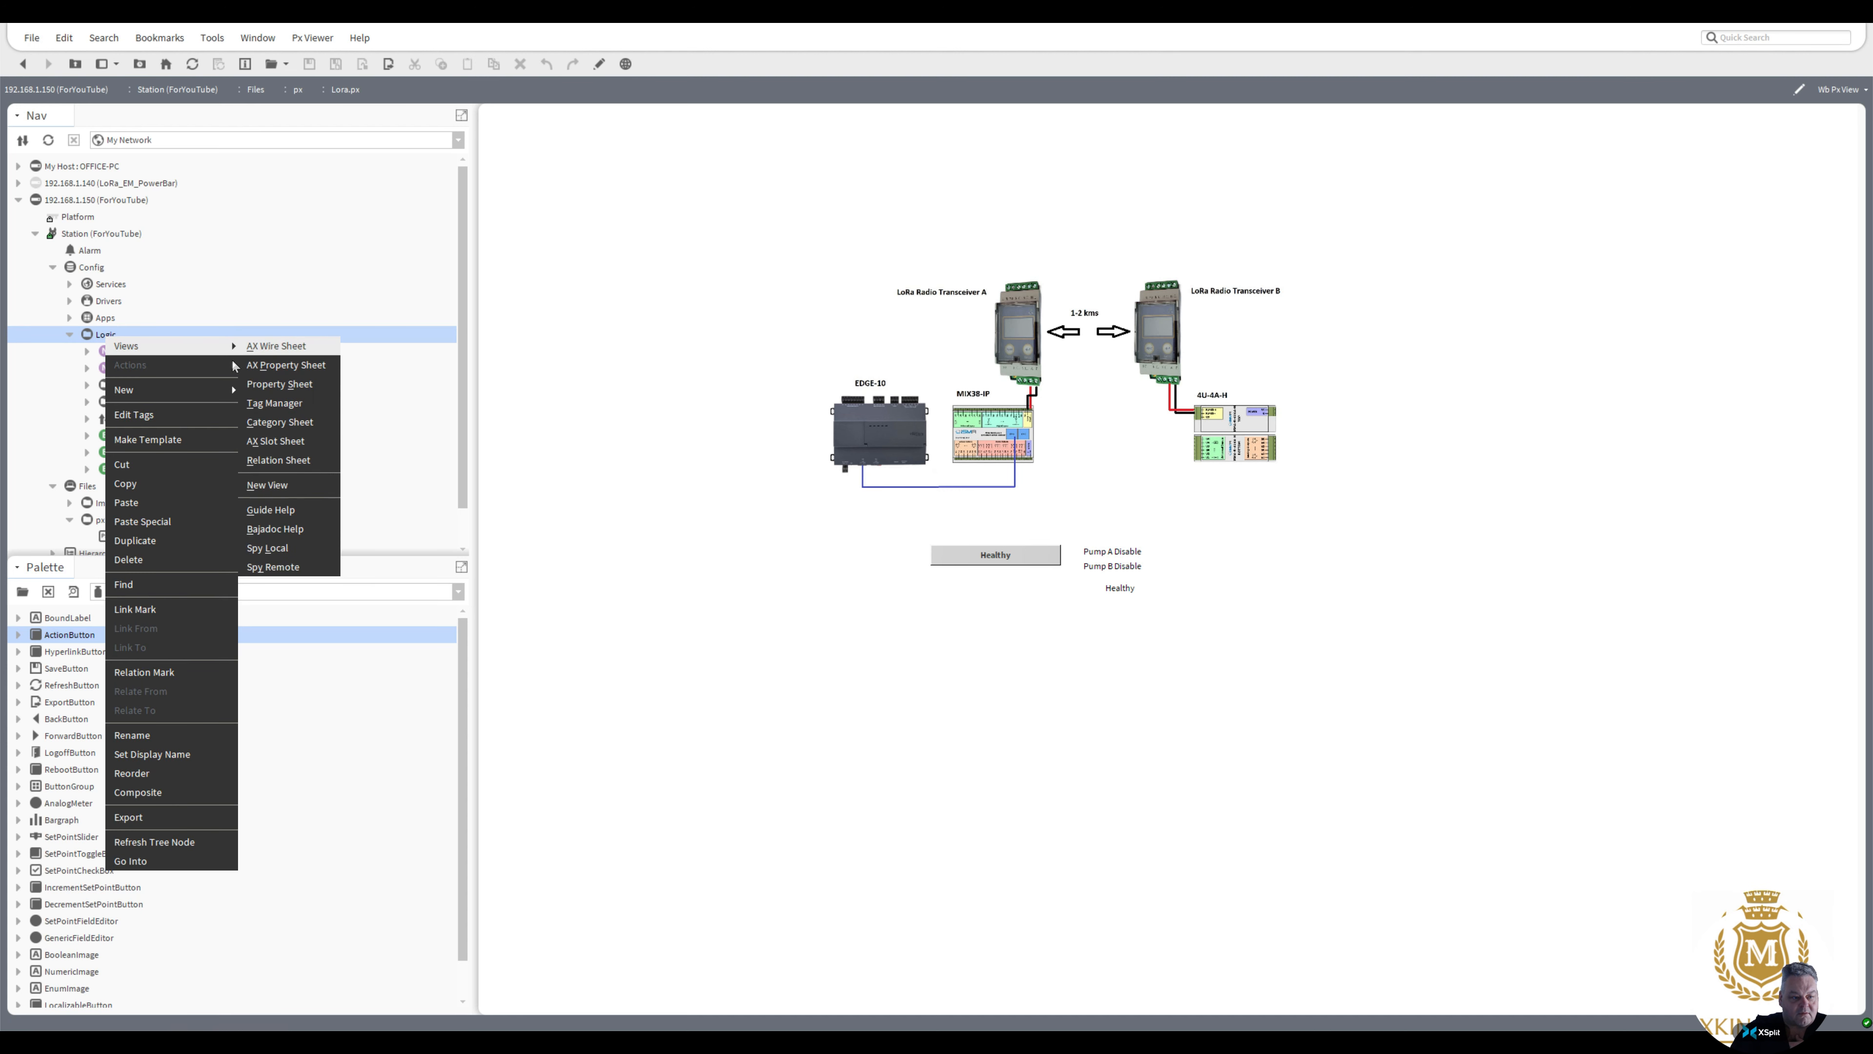
left_click(296, 349)
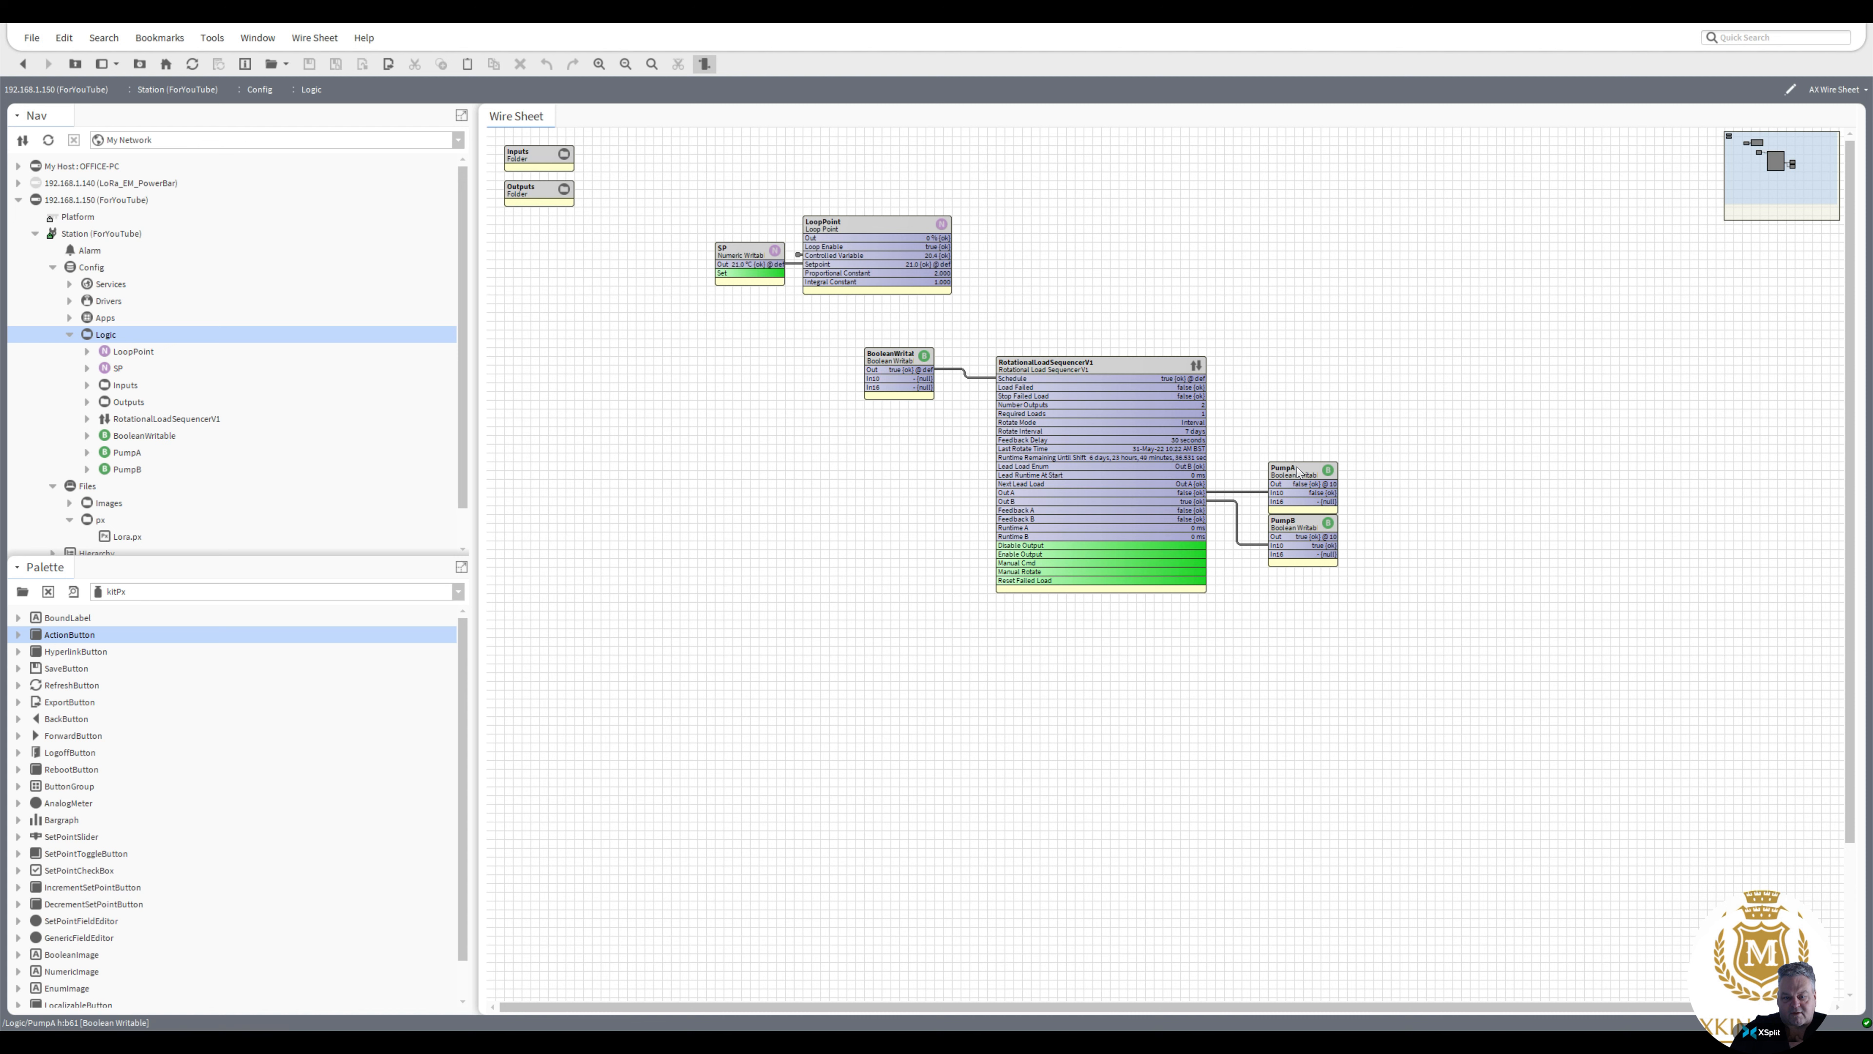
Line up the BooleanWritable block with the RotationalLoadSequencerV1 Schedule input, and move the sequencer and both pump blocks closer together
left_click(1048, 369)
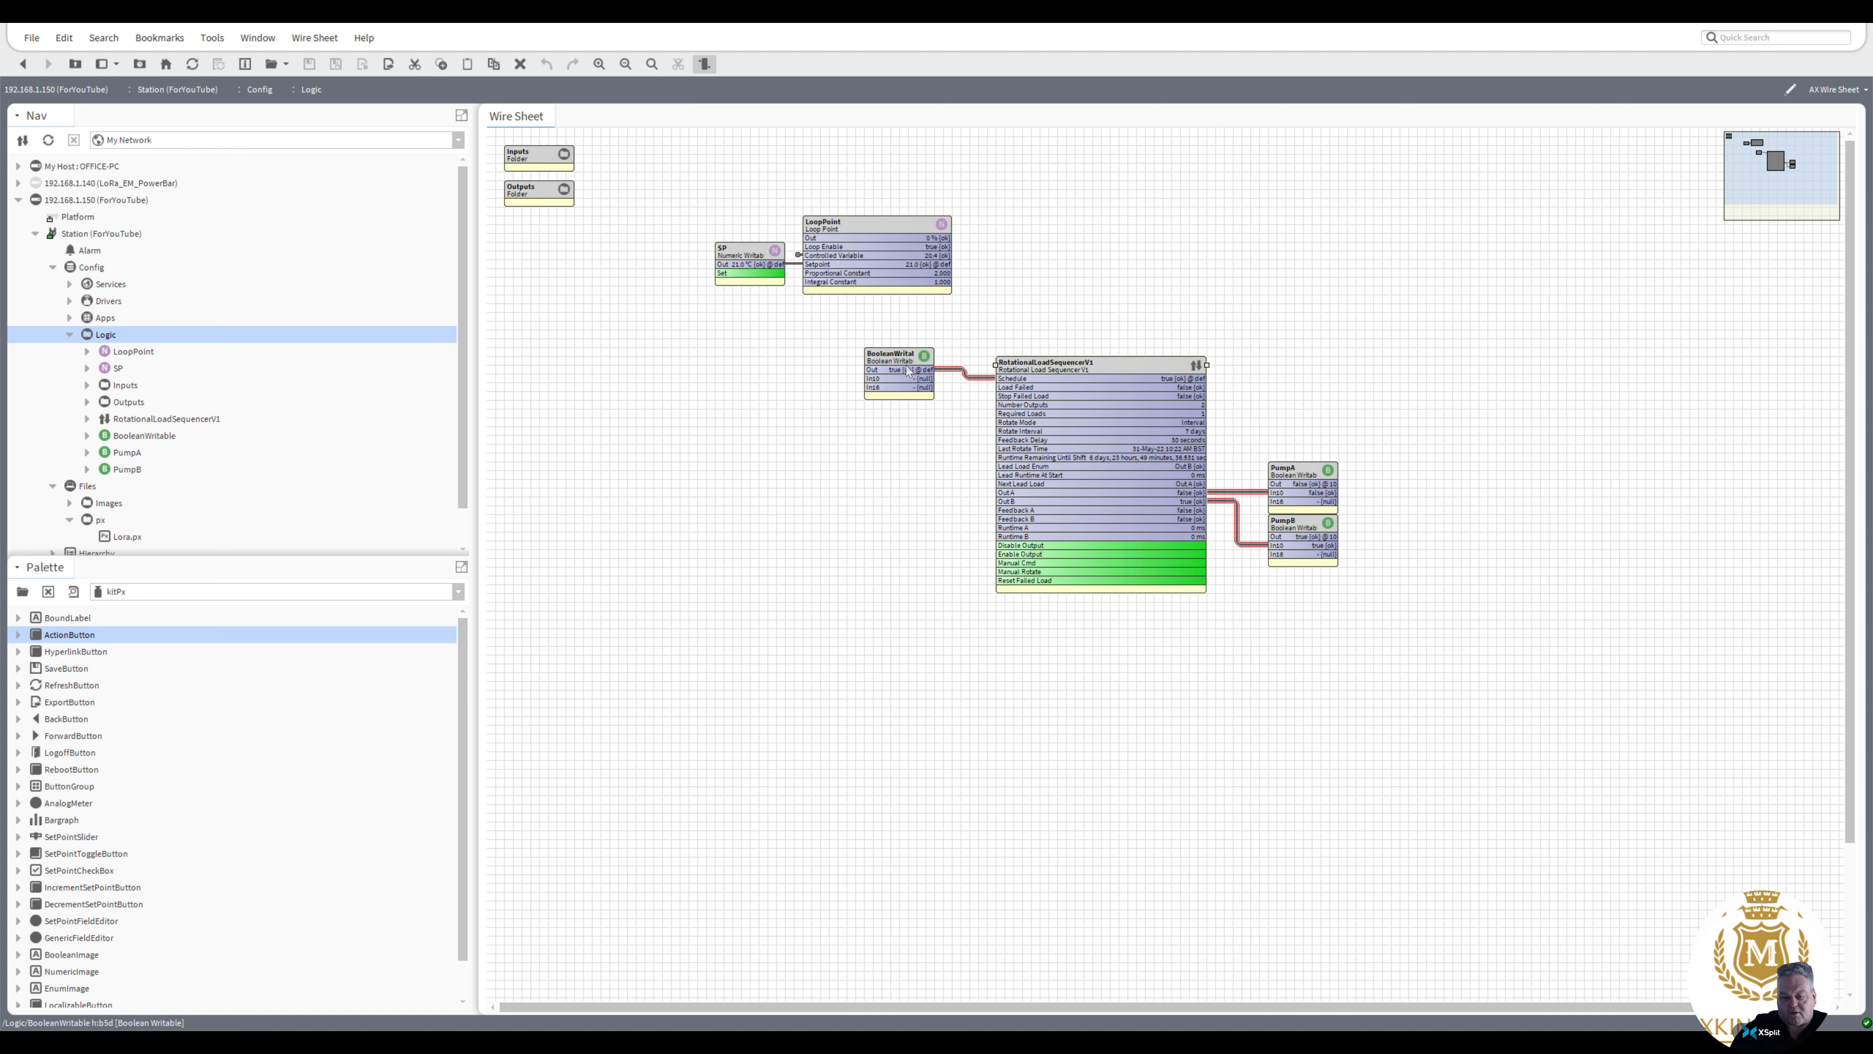
left_click_drag(909, 372, 909, 380)
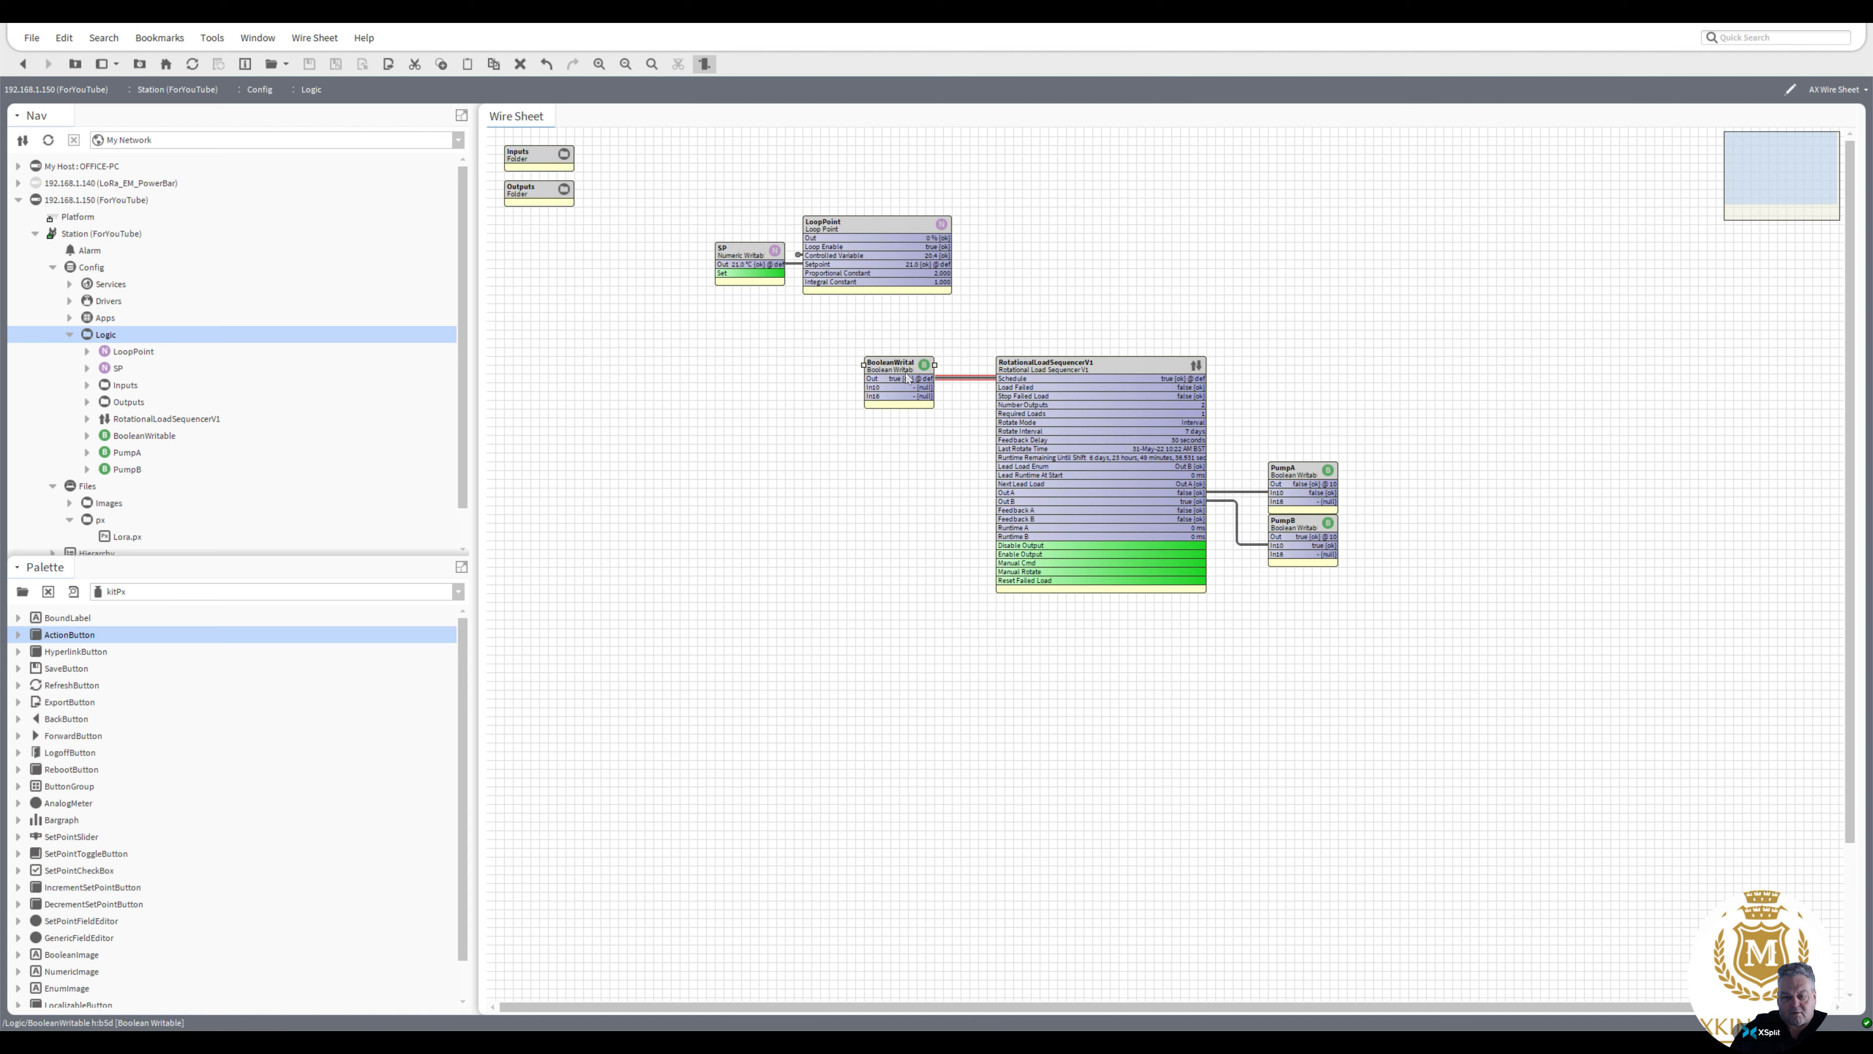
left_click_drag(1062, 367, 1026, 366)
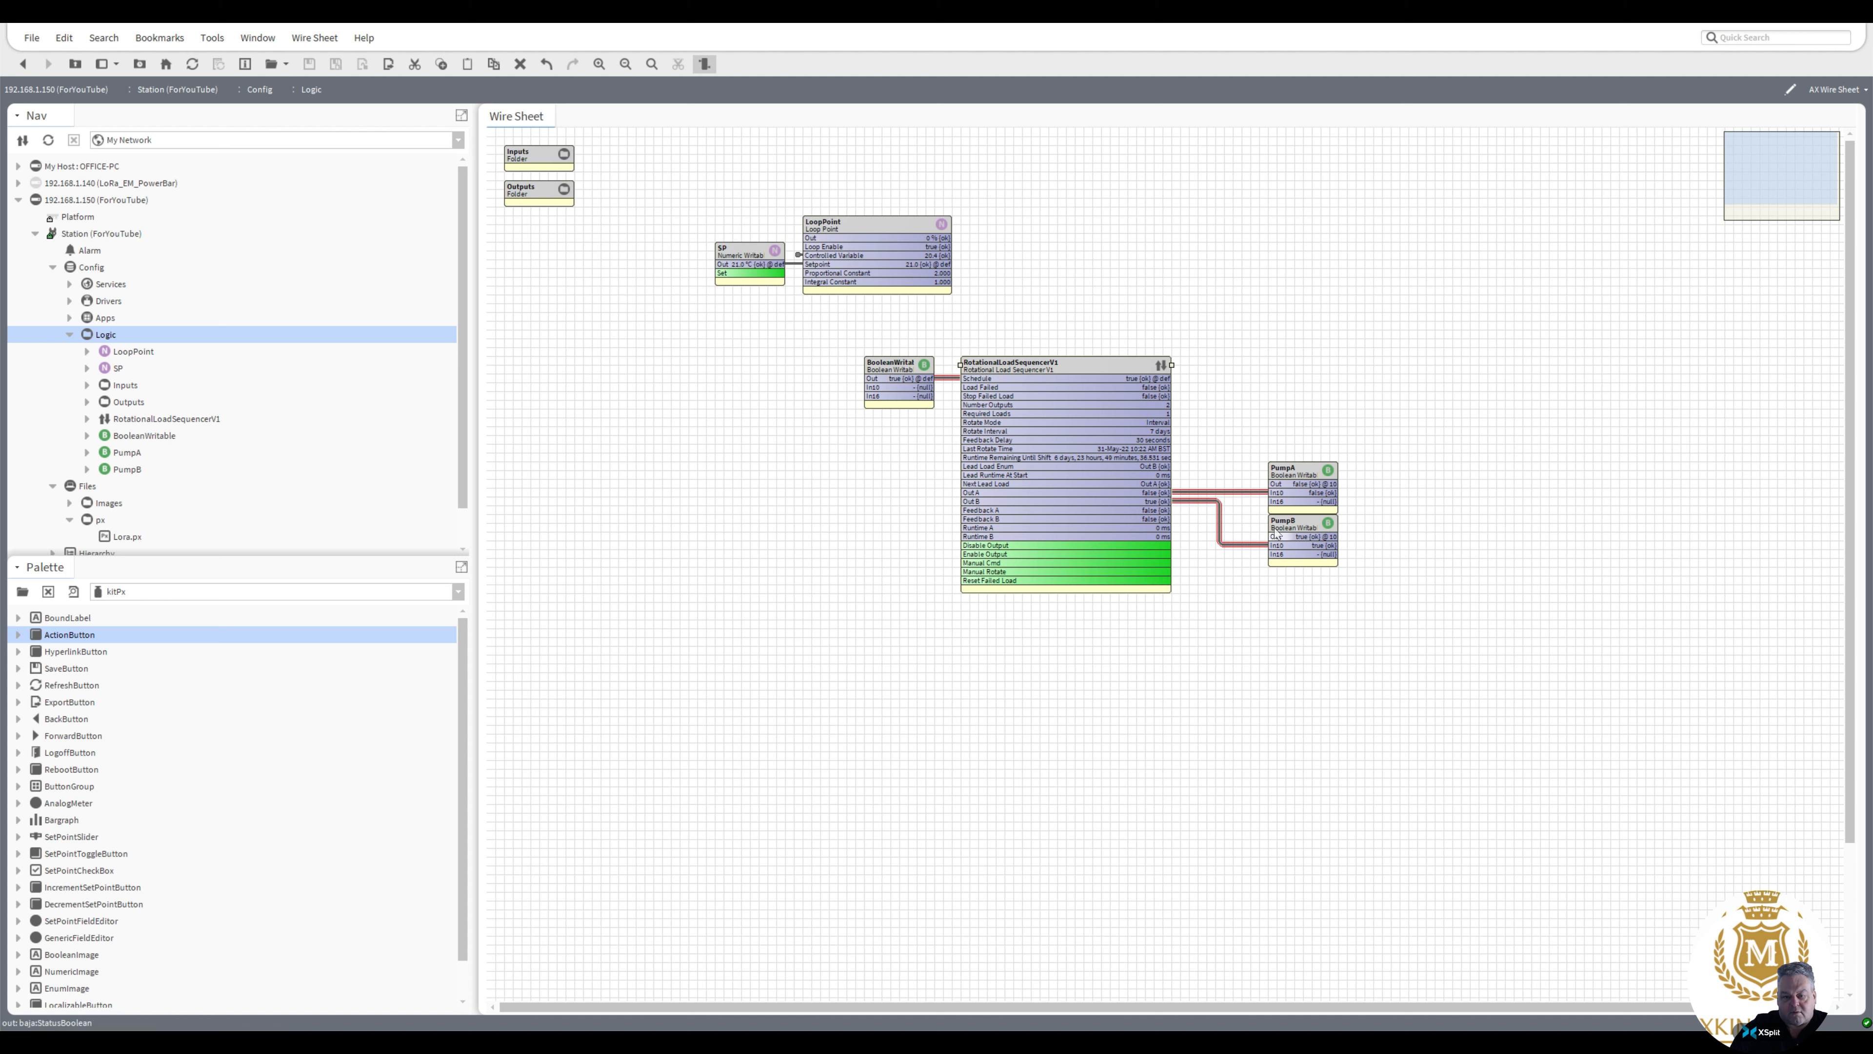
left_click_drag(1349, 583, 1229, 465)
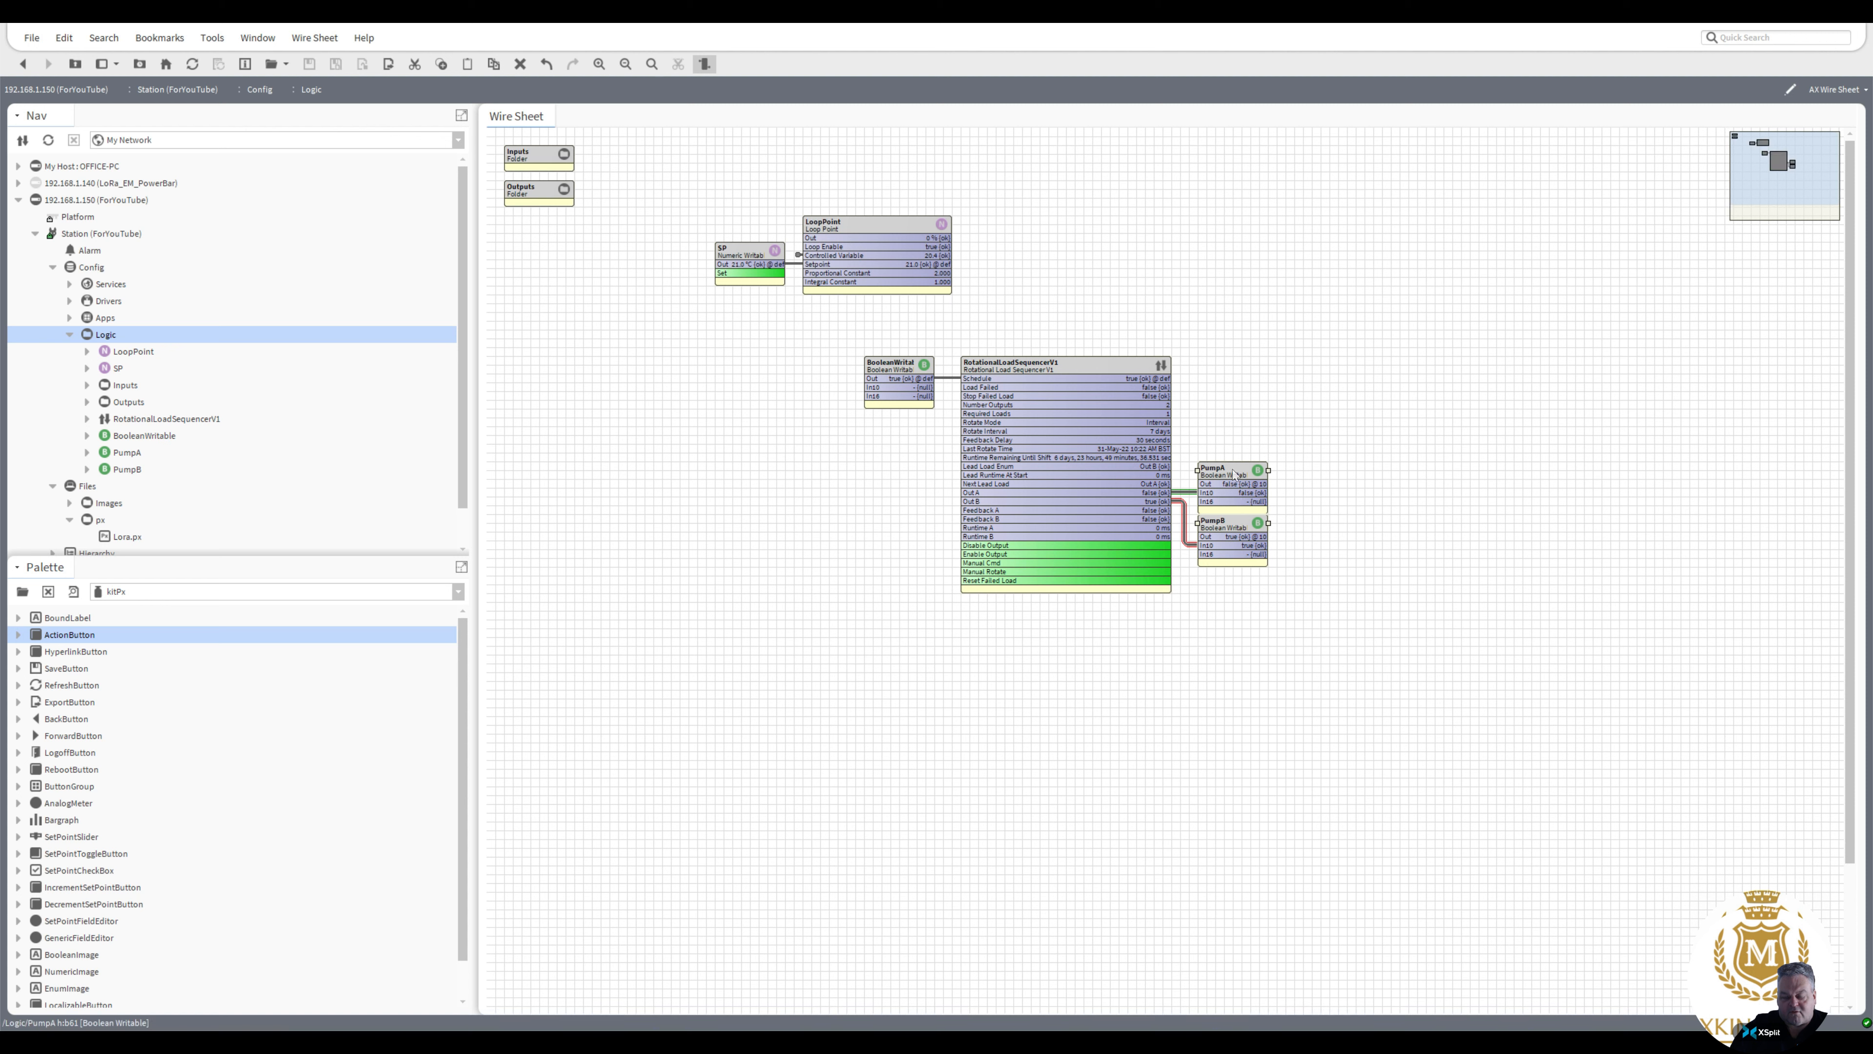